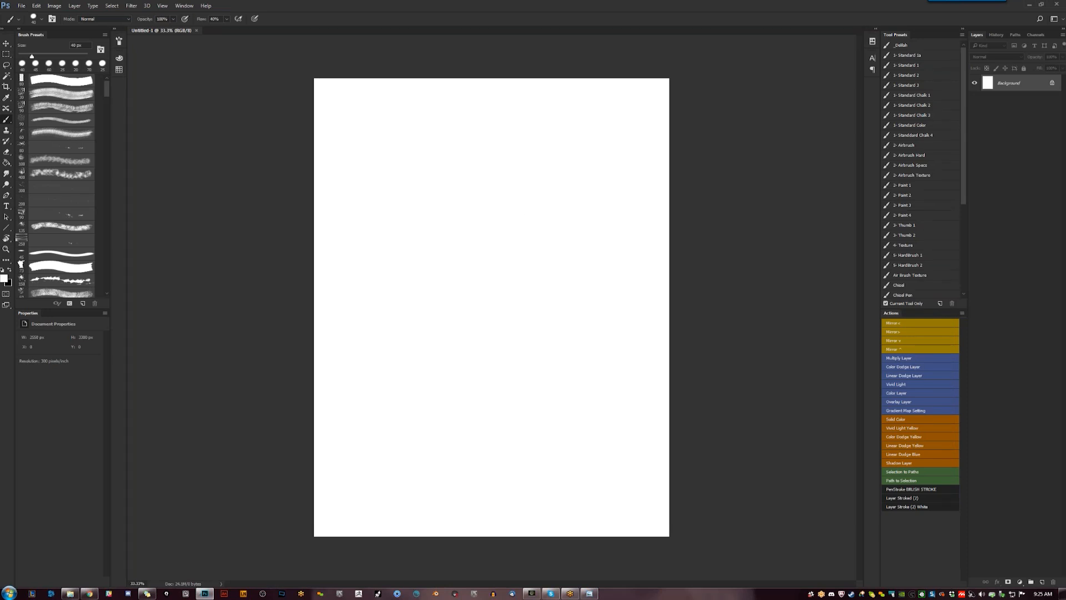
- Paint a diagonal, tapering cluster of overlapping black and white strokes in the upper part of the canvas
{"action": "key", "text": "x"}
{"action": "left_click_drag", "start_coordinate": [450, 226], "coordinate": [540, 168]}
{"action": "mouse_move", "coordinate": [538, 171]}
{"action": "left_mouse_down"}
{"action": "mouse_move", "coordinate": [470, 218]}
{"action": "mouse_move", "coordinate": [524, 181]}
{"action": "left_mouse_up"}
{"action": "key", "text": "z"}
{"action": "left_click", "coordinate": [482, 220]}
{"action": "key", "text": "b"}
{"action": "left_click_drag", "start_coordinate": [522, 187], "coordinate": [558, 168]}
{"action": "left_click_drag", "start_coordinate": [532, 162], "coordinate": [564, 164]}
{"action": "mouse_move", "coordinate": [480, 189]}
{"action": "left_mouse_down"}
{"action": "mouse_move", "coordinate": [439, 205]}
{"action": "mouse_move", "coordinate": [479, 183]}
{"action": "mouse_move", "coordinate": [443, 196]}
{"action": "mouse_move", "coordinate": [462, 183]}
{"action": "mouse_move", "coordinate": [428, 217]}
{"action": "mouse_move", "coordinate": [459, 222]}
{"action": "mouse_move", "coordinate": [465, 200]}
{"action": "mouse_move", "coordinate": [480, 210]}
{"action": "mouse_move", "coordinate": [475, 197]}
{"action": "mouse_move", "coordinate": [510, 185]}
{"action": "mouse_move", "coordinate": [490, 200]}
{"action": "mouse_move", "coordinate": [508, 183]}
{"action": "mouse_move", "coordinate": [480, 184]}
{"action": "mouse_move", "coordinate": [488, 171]}
{"action": "mouse_move", "coordinate": [519, 149]}
{"action": "left_mouse_up"}
{"action": "key", "text": "x"}
{"action": "key", "text": "x"}
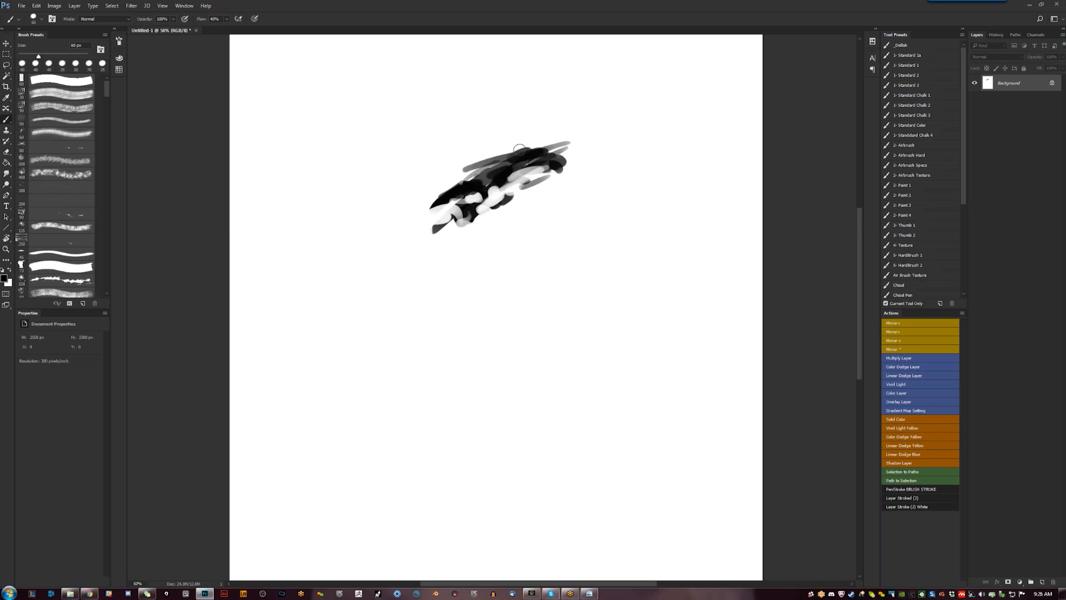
- Select a square area around the painted cluster and thin the shape with white strokes inside the selection
{"action": "key", "text": "m"}
{"action": "mouse_move", "coordinate": [392, 131]}
{"action": "left_mouse_down"}
{"action": "mouse_move", "coordinate": [567, 243]}
{"action": "mouse_move", "coordinate": [586, 233]}
{"action": "mouse_move", "coordinate": [581, 275]}
{"action": "mouse_move", "coordinate": [566, 260]}
{"action": "mouse_move", "coordinate": [574, 268]}
{"action": "left_mouse_up"}
{"action": "key", "text": "b"}
{"action": "left_click", "coordinate": [500, 227]}
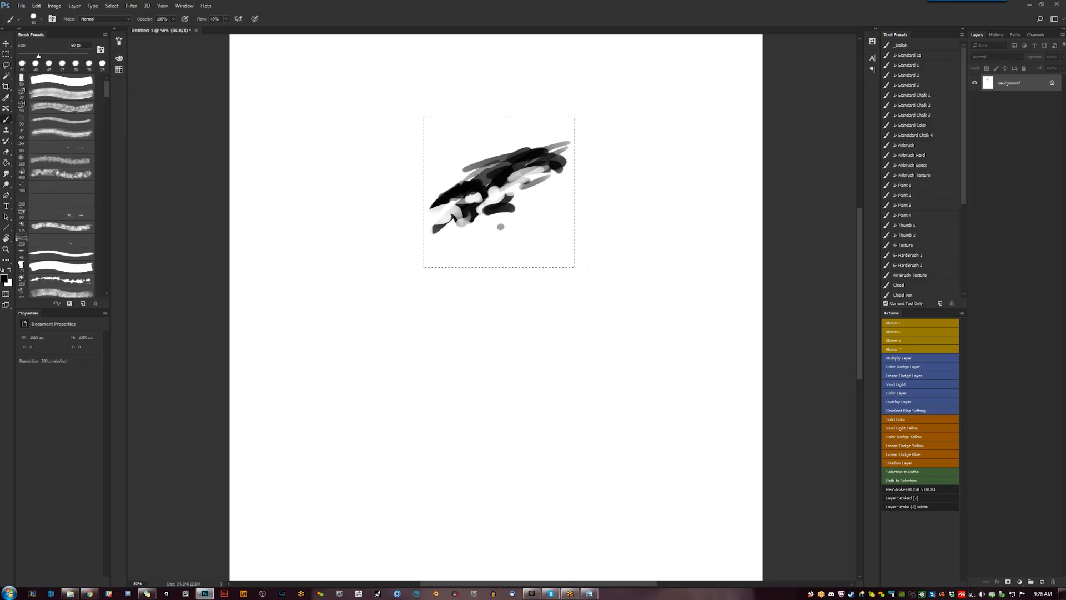
{"action": "left_click", "coordinate": [491, 196], "text": "alt"}
{"action": "mouse_move", "coordinate": [487, 194]}
{"action": "left_mouse_down"}
{"action": "mouse_move", "coordinate": [451, 202]}
{"action": "mouse_move", "coordinate": [491, 193]}
{"action": "mouse_move", "coordinate": [491, 157]}
{"action": "mouse_move", "coordinate": [546, 152]}
{"action": "left_mouse_up"}
{"action": "left_click", "coordinate": [477, 183], "text": "alt"}
{"action": "left_click", "coordinate": [467, 153], "text": "alt"}
- Reduce the brush size and add small black marks just below and above the main diagonal stroke
{"action": "key", "text": "x"}
{"action": "key", "text": "bracketleft"}
{"action": "key", "text": "bracketleft"}
{"action": "mouse_move", "coordinate": [475, 219]}
{"action": "left_mouse_down"}
{"action": "mouse_move", "coordinate": [437, 224]}
{"action": "mouse_move", "coordinate": [479, 198]}
{"action": "mouse_move", "coordinate": [433, 235]}
{"action": "mouse_move", "coordinate": [437, 246]}
{"action": "mouse_move", "coordinate": [449, 244]}
{"action": "mouse_move", "coordinate": [441, 233]}
{"action": "mouse_move", "coordinate": [490, 229]}
{"action": "mouse_move", "coordinate": [454, 232]}
{"action": "mouse_move", "coordinate": [482, 212]}
{"action": "left_mouse_up"}
{"action": "key", "text": "x"}
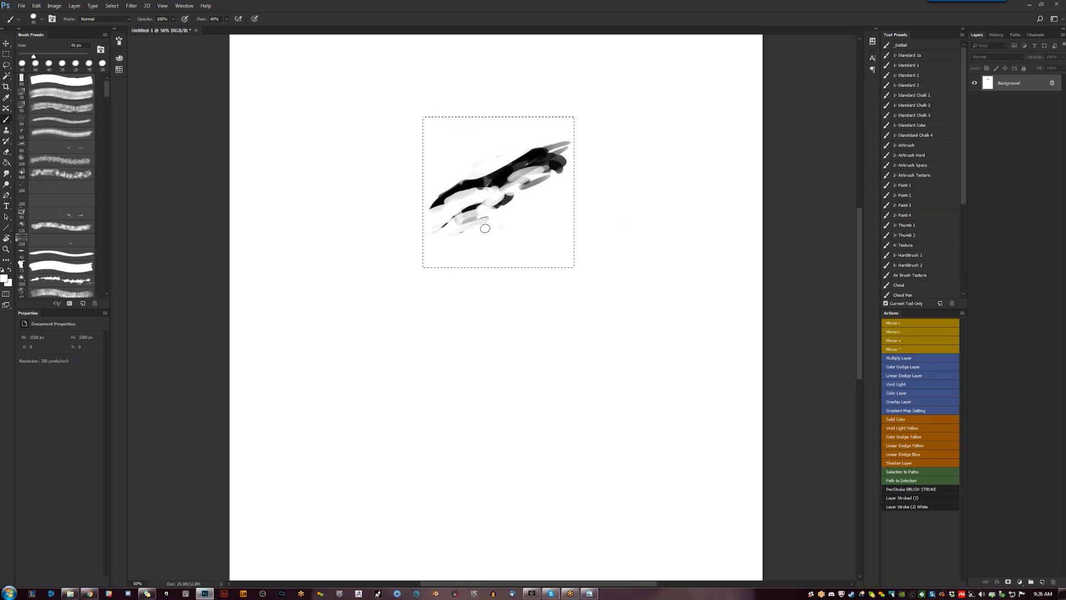
{"action": "key", "text": "x"}
{"action": "mouse_move", "coordinate": [479, 163]}
{"action": "left_mouse_down"}
{"action": "mouse_move", "coordinate": [465, 172]}
{"action": "mouse_move", "coordinate": [489, 169]}
{"action": "left_mouse_up"}
{"action": "key", "text": "x"}
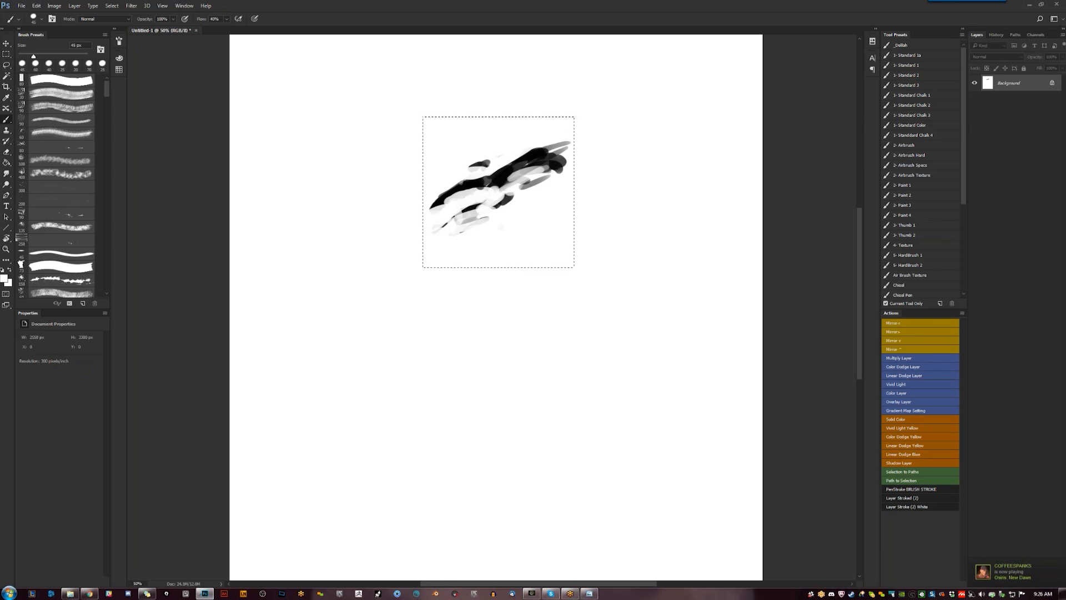
- Scale the selected artwork down about its centre to roughly a third of its size
{"action": "key", "text": "ctrl+t"}
{"action": "left_click_drag", "start_coordinate": [574, 116], "coordinate": [528, 178]}
{"action": "key", "text": "Return"}
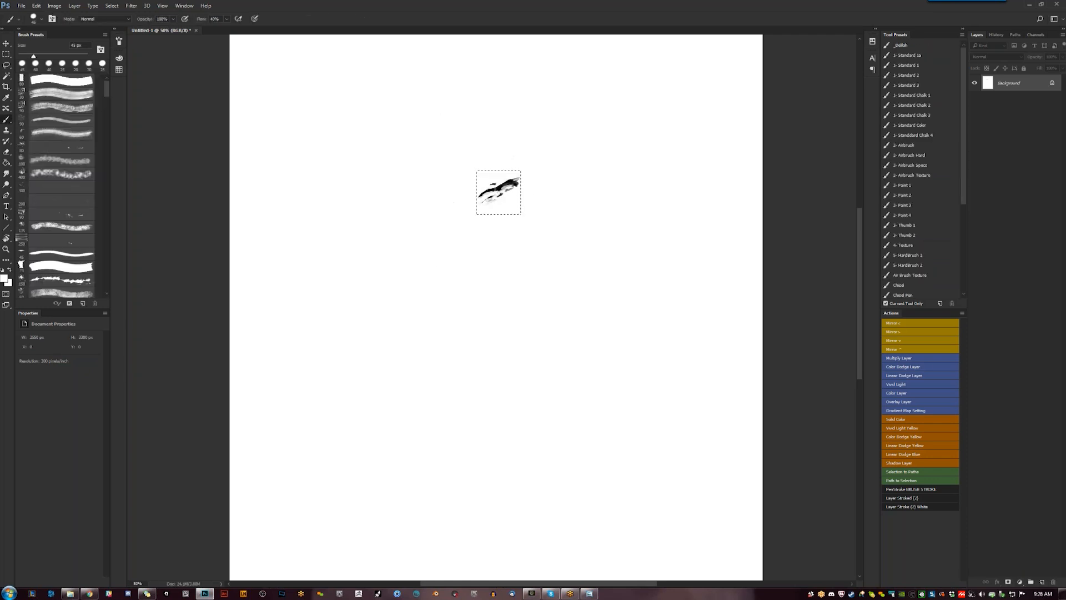
- Using the 2- Airbrush preset at a reduced size, fade the lower part of the selected shape with soft white strokes
{"action": "key", "text": "z"}
{"action": "left_click_drag", "start_coordinate": [514, 227], "coordinate": [578, 227]}
{"action": "left_click_drag", "start_coordinate": [496, 161], "coordinate": [495, 281]}
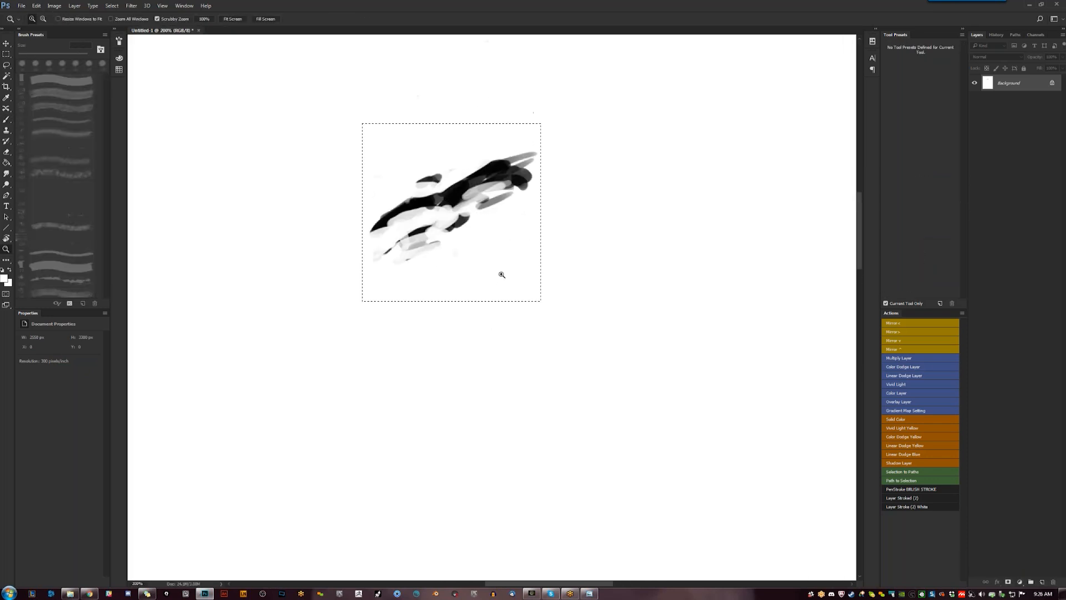
{"action": "key", "text": "b"}
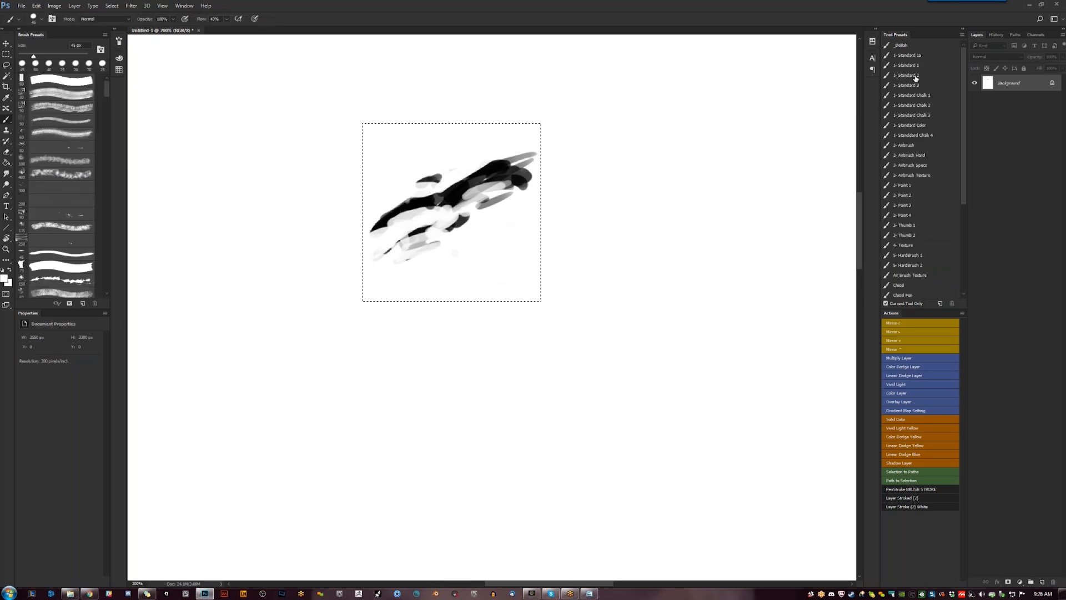
{"action": "left_click", "coordinate": [903, 145]}
{"action": "key", "text": "d"}
{"action": "mouse_move", "coordinate": [421, 225]}
{"action": "left_mouse_down"}
{"action": "mouse_move", "coordinate": [484, 201]}
{"action": "mouse_move", "coordinate": [453, 205]}
{"action": "mouse_move", "coordinate": [483, 204]}
{"action": "mouse_move", "coordinate": [466, 198]}
{"action": "mouse_move", "coordinate": [411, 247]}
{"action": "left_mouse_up"}
{"action": "key", "text": "bracketleft"}
{"action": "key", "text": "ctrl+z"}
{"action": "key", "text": "bracketleft"}
{"action": "key", "text": "x"}
{"action": "left_click_drag", "start_coordinate": [391, 219], "coordinate": [440, 202]}
{"action": "left_click_drag", "start_coordinate": [386, 222], "coordinate": [439, 201]}
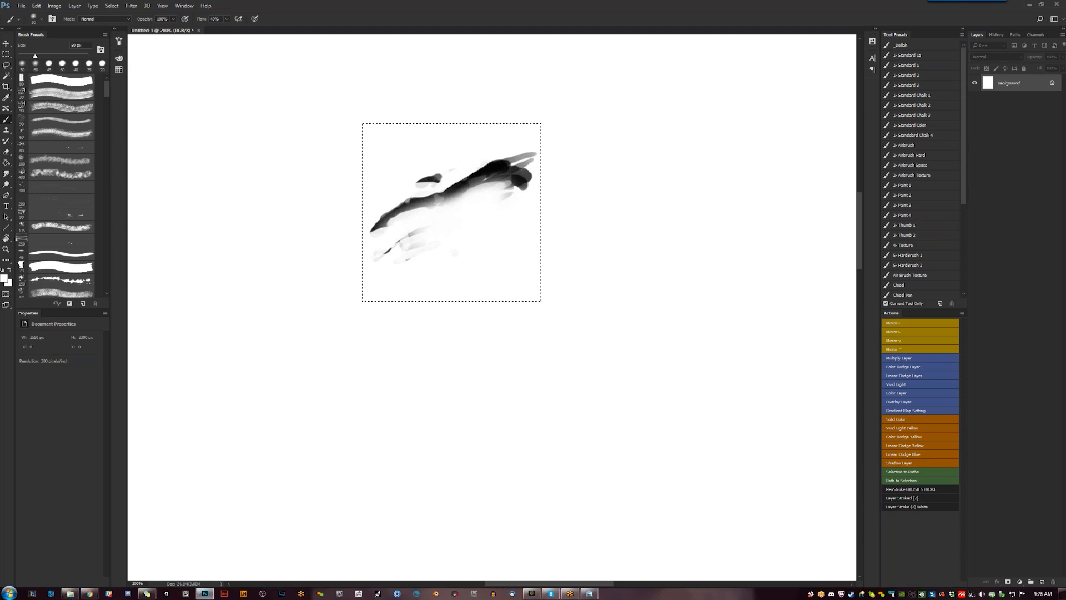
- Define the selected artwork as a new brush preset with the default name and deselect it
{"action": "key", "text": "ctrl+shift+b"}
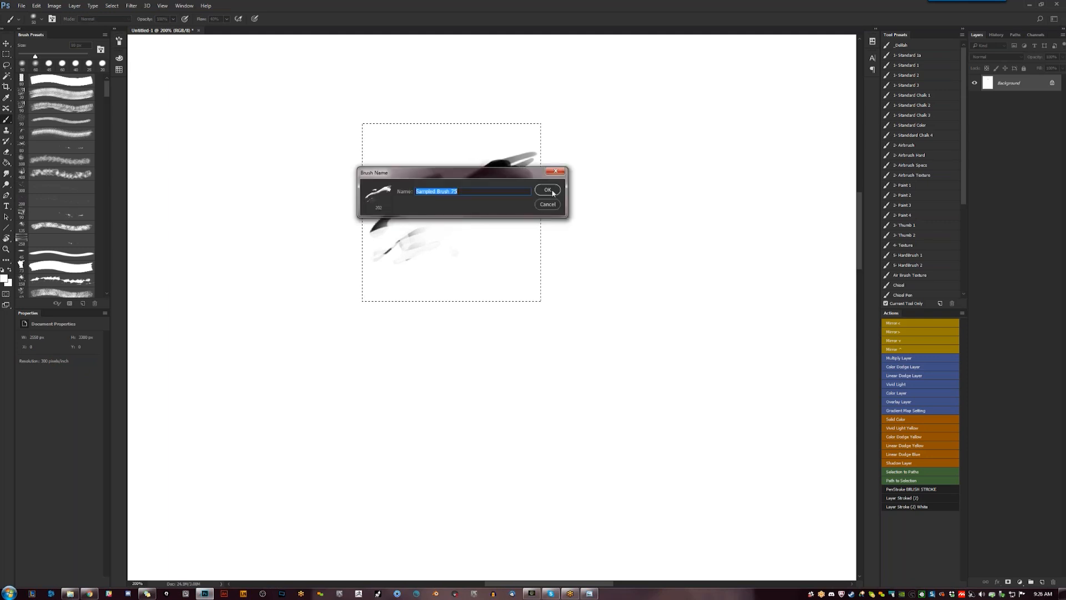
{"action": "left_click", "coordinate": [549, 192]}
{"action": "key", "text": "ctrl+d"}
{"action": "scroll", "coordinate": [533, 212], "scroll_direction": "down", "scroll_amount": 3}
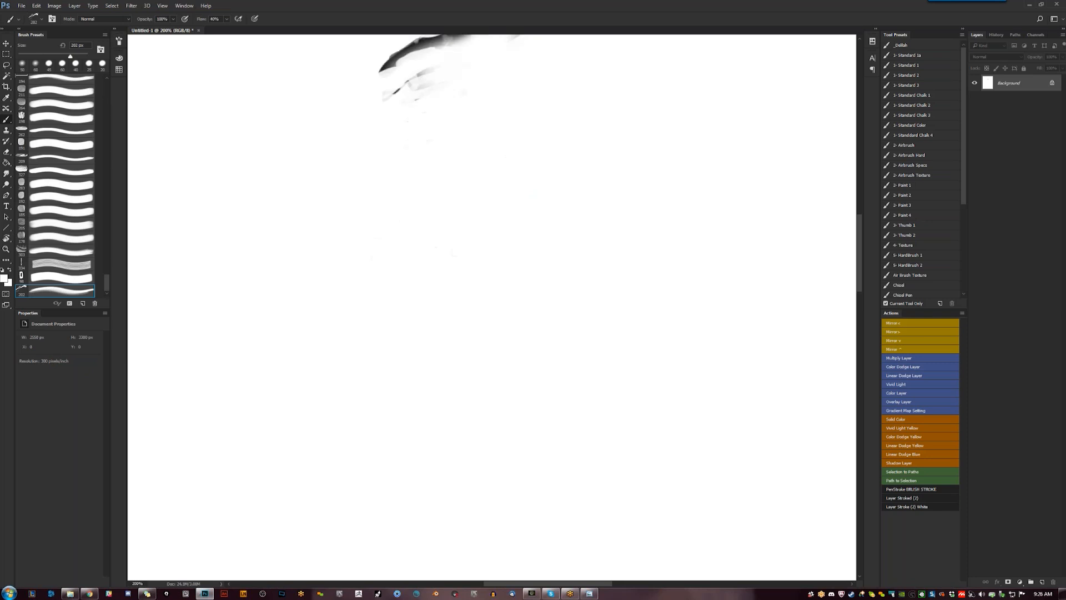
- Show the brush settings and paint black test strokes with the new brush, reducing its size to 60 px
{"action": "left_click", "coordinate": [119, 58]}
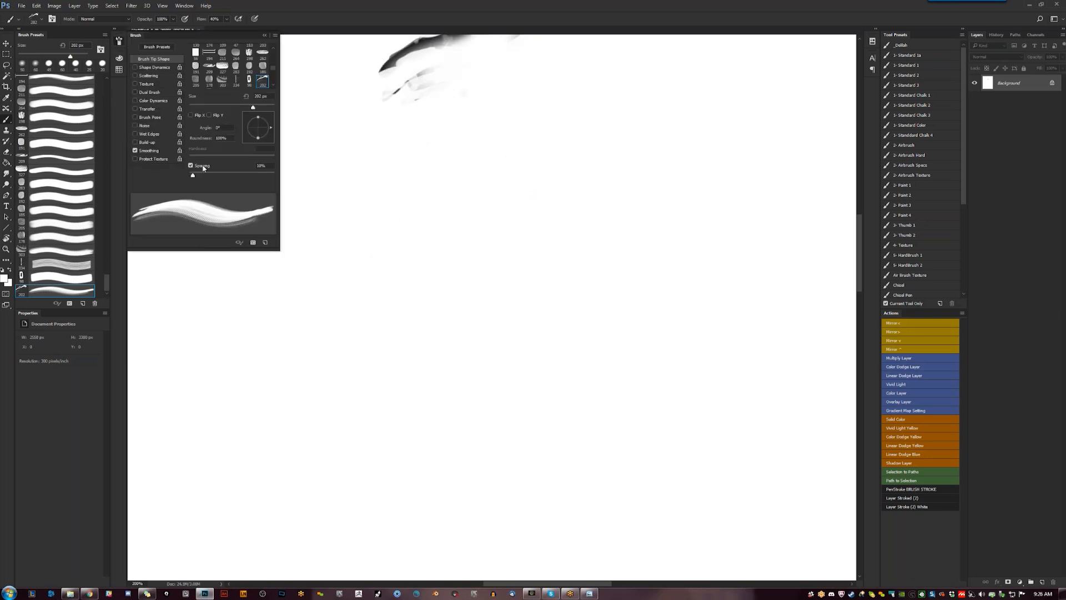
{"action": "key", "text": "d"}
{"action": "key", "text": "["}
{"action": "mouse_move", "coordinate": [505, 256]}
{"action": "left_mouse_down"}
{"action": "mouse_move", "coordinate": [549, 233]}
{"action": "mouse_move", "coordinate": [509, 317]}
{"action": "mouse_move", "coordinate": [561, 303]}
{"action": "mouse_move", "coordinate": [549, 325]}
{"action": "left_mouse_up"}
{"action": "key", "text": "["}
{"action": "key", "text": "["}
{"action": "key", "text": "["}
{"action": "key", "text": "["}
{"action": "key", "text": "["}
{"action": "key", "text": "["}
{"action": "key", "text": "["}
{"action": "key", "text": "["}
{"action": "left_click_drag", "start_coordinate": [591, 222], "coordinate": [580, 355]}
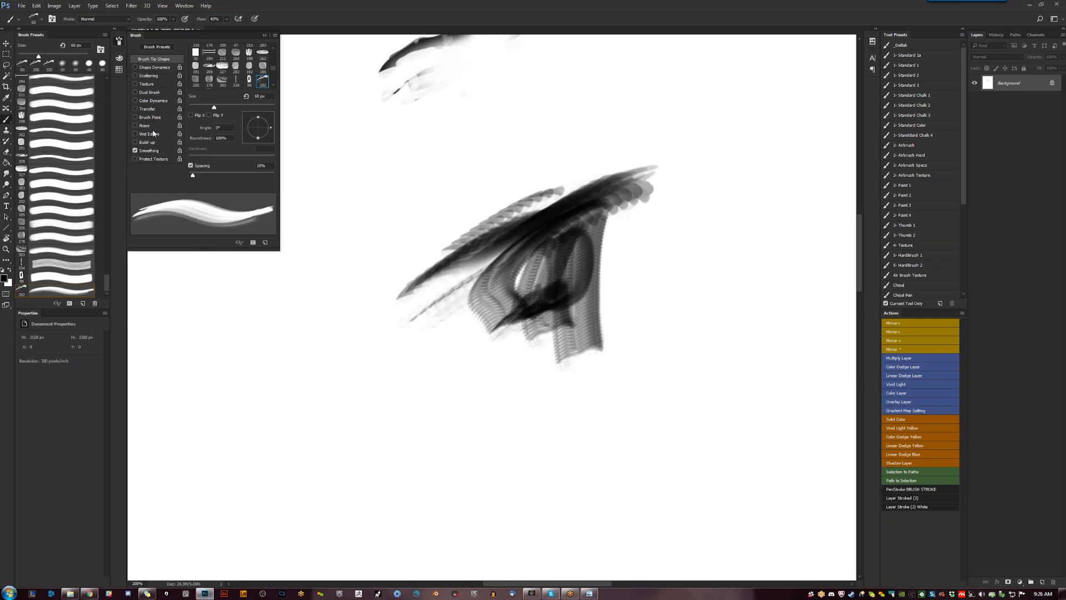
- Set the brush's opacity to pen pressure with a 15% minimum and its size to pen pressure with a 25% minimum diameter
{"action": "left_click", "coordinate": [151, 110]}
{"action": "left_click", "coordinate": [219, 76]}
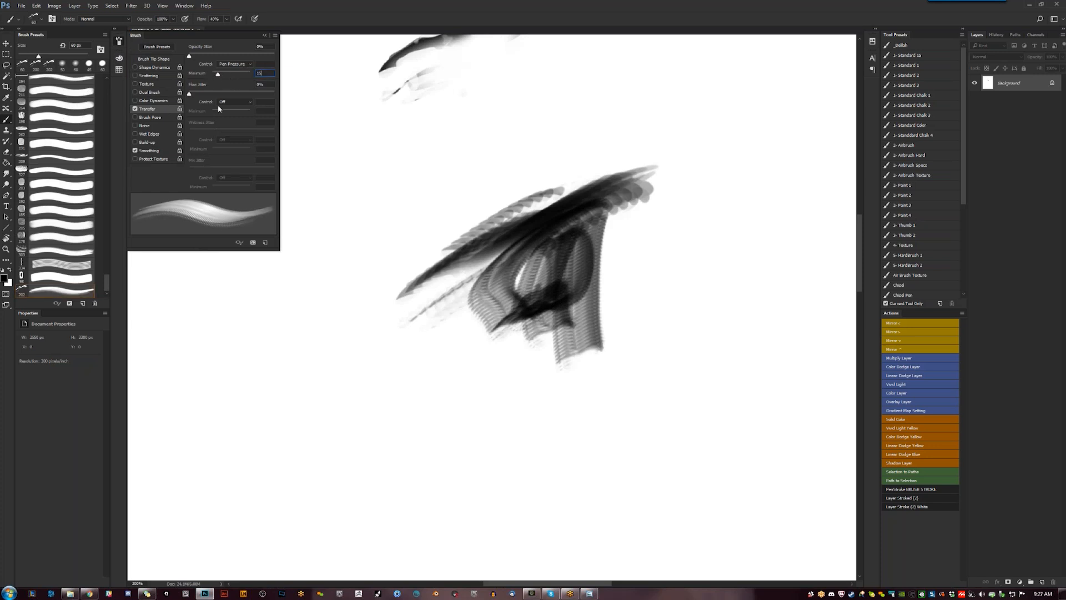
{"action": "left_click", "coordinate": [155, 67]}
{"action": "left_click", "coordinate": [238, 62]}
{"action": "left_click", "coordinate": [217, 79]}
{"action": "left_click", "coordinate": [223, 82]}
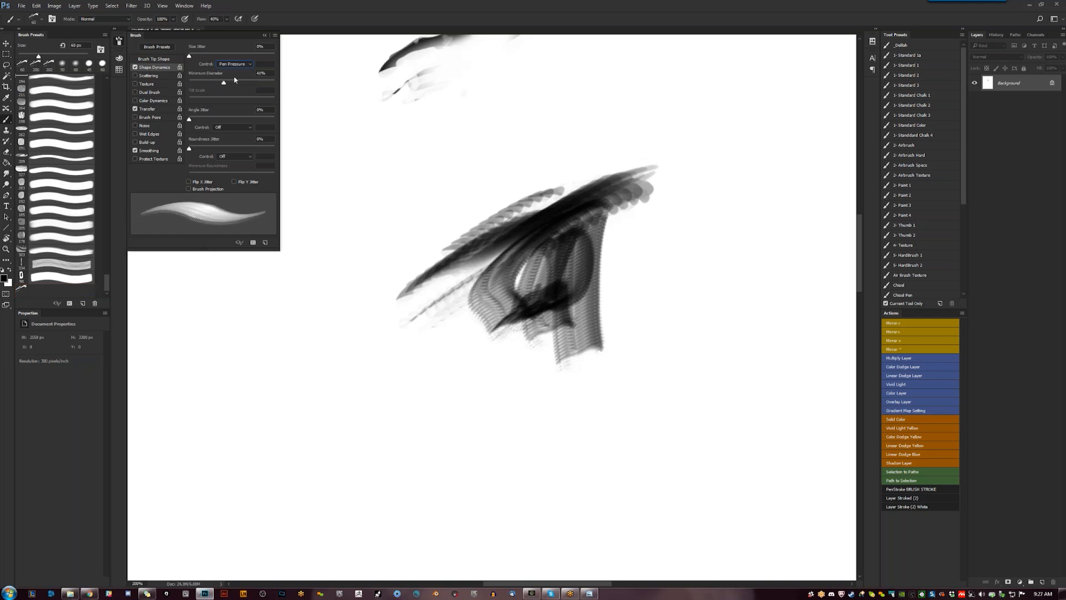
{"action": "type", "text": "25"}
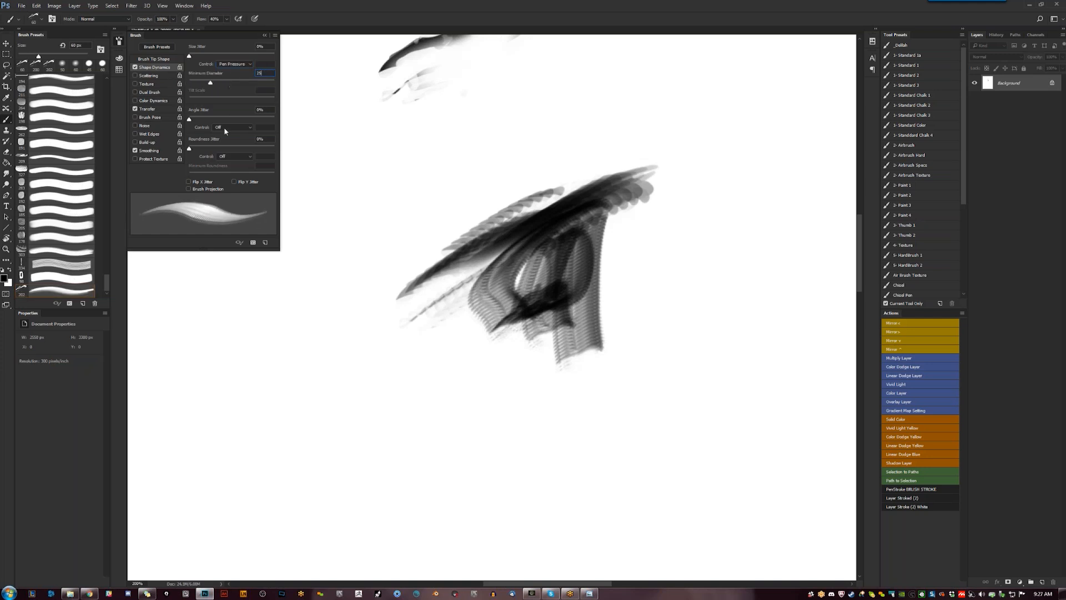
{"action": "left_click", "coordinate": [228, 128]}
{"action": "left_click", "coordinate": [225, 128]}
- Set the brush's transfer flow control to Pen Pressure with a 50% minimum
{"action": "left_click", "coordinate": [167, 109]}
{"action": "left_click", "coordinate": [233, 102]}
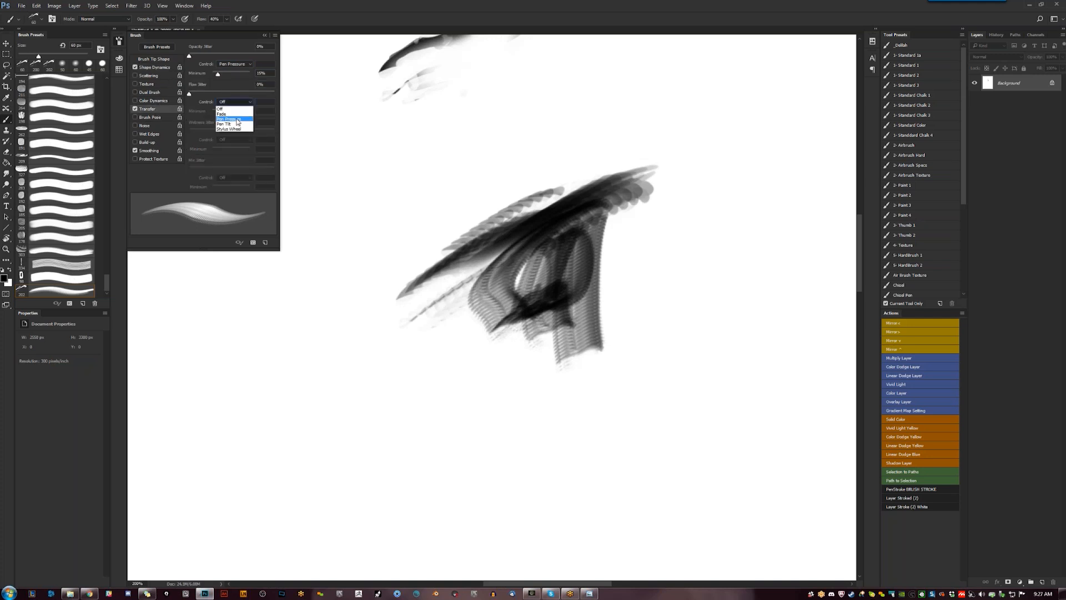
{"action": "left_click", "coordinate": [232, 116]}
{"action": "left_click_drag", "start_coordinate": [215, 113], "coordinate": [227, 115]}
{"action": "left_click", "coordinate": [261, 111]}
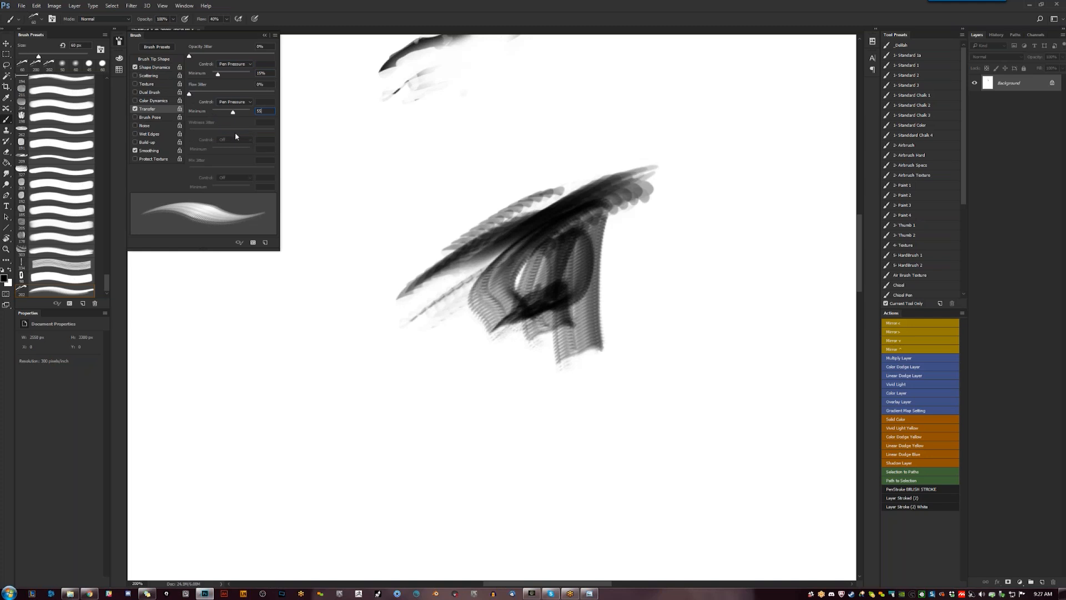
- Paint two short test strokes with the brush and undo them
{"action": "left_click_drag", "start_coordinate": [347, 128], "coordinate": [381, 116]}
{"action": "left_click_drag", "start_coordinate": [323, 194], "coordinate": [368, 178]}
{"action": "key", "text": "ctrl+alt+z"}
{"action": "key", "text": "ctrl+alt+z"}
- Switch to the Chrome browser and search the web for "last guardian" in a new tab
{"action": "left_click", "coordinate": [88, 593]}
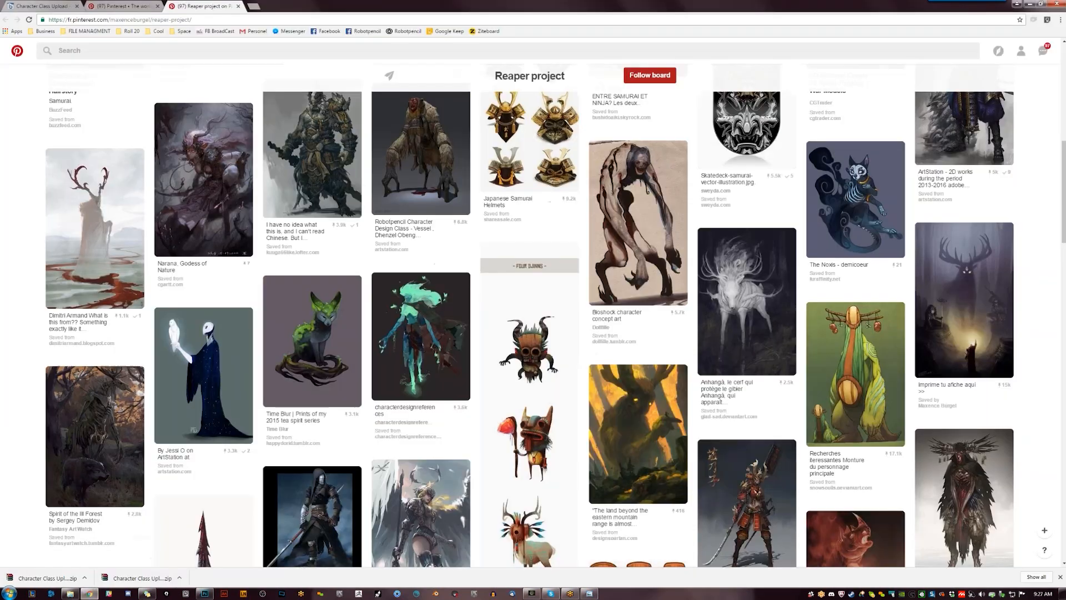
{"action": "left_click", "coordinate": [254, 7]}
{"action": "type", "text": "las"}
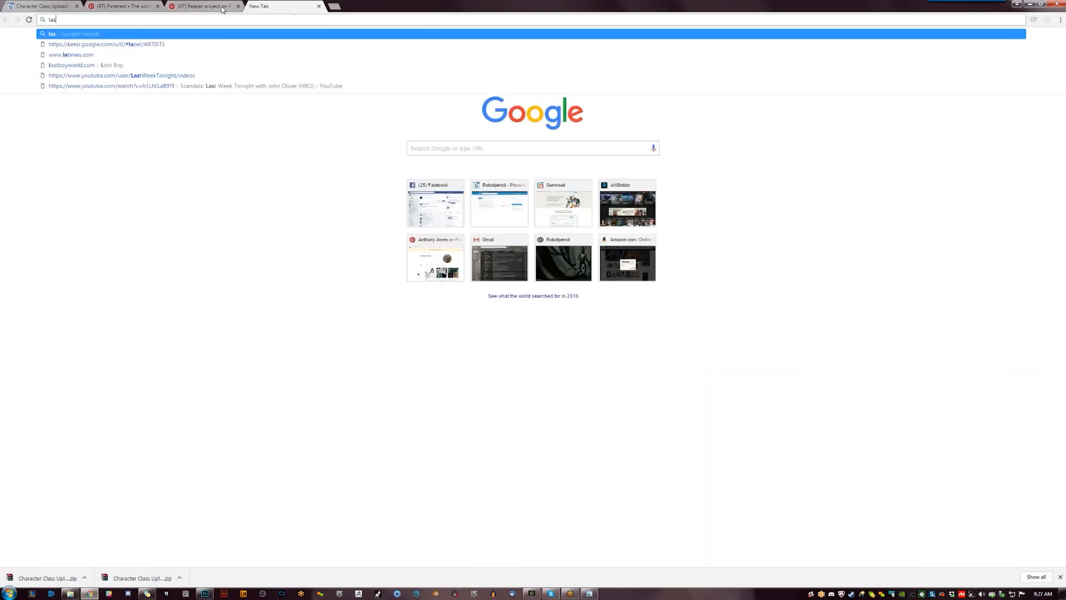
{"action": "type", "text": "t guardian"}
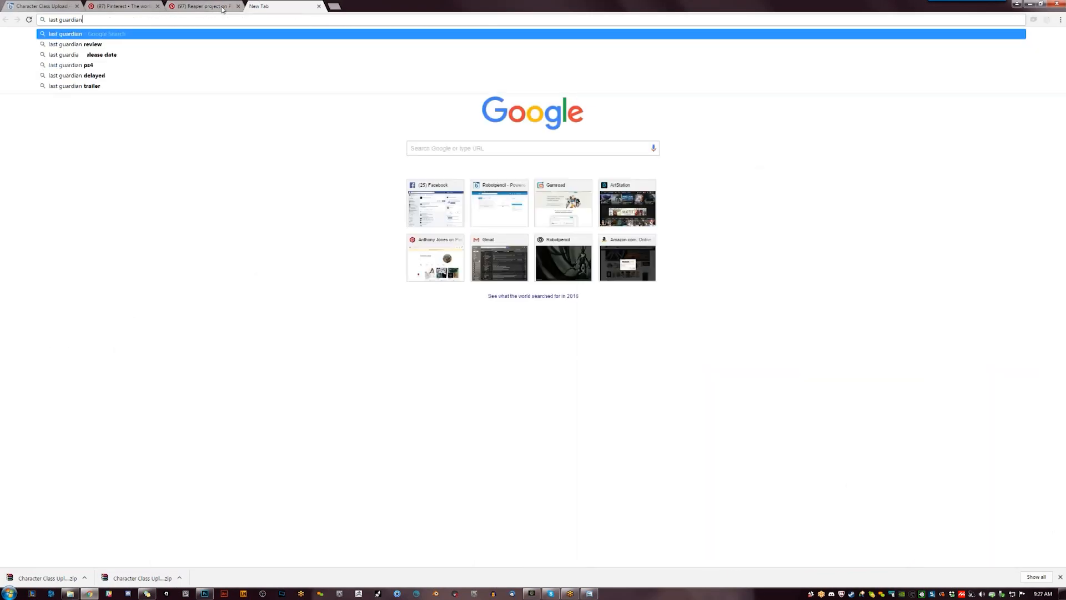
{"action": "key", "text": "Return"}
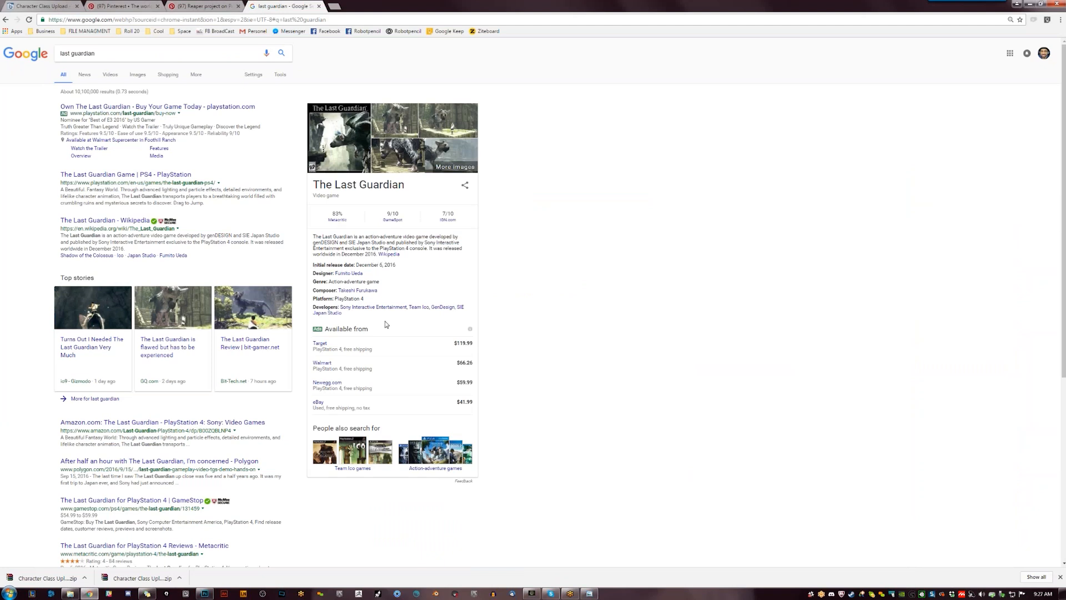
- View the PlayStation page for The Last Guardian, close it and return to Photoshop
{"action": "left_click", "coordinate": [170, 107]}
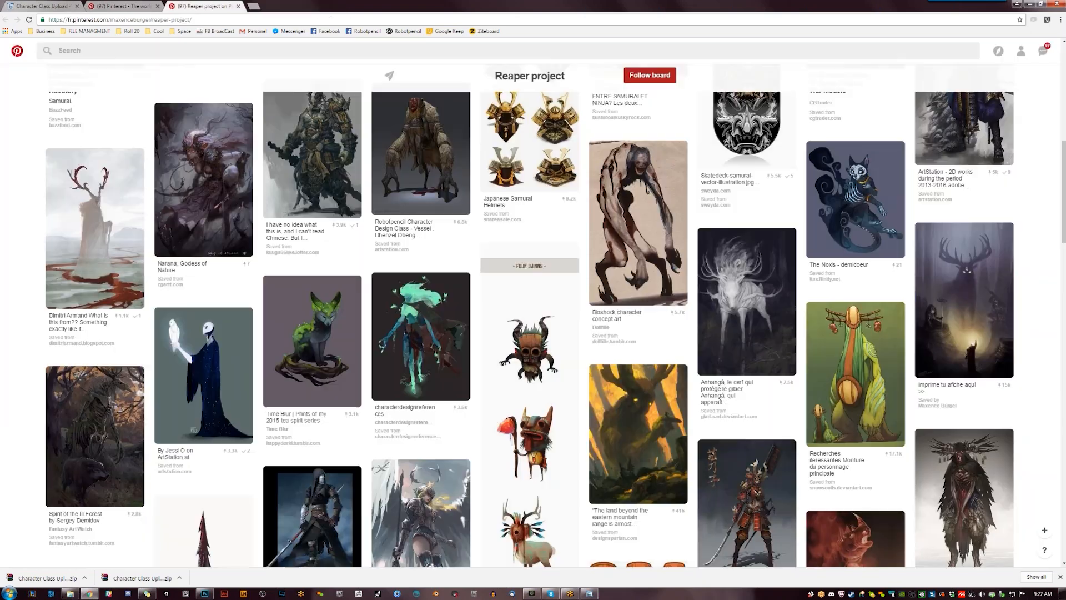
{"action": "left_click", "coordinate": [319, 7]}
{"action": "left_click", "coordinate": [1026, 4]}
- Paint test strokes above the dark shape and set the brush's minimum flow to 25%
{"action": "left_click_drag", "start_coordinate": [513, 164], "coordinate": [460, 218]}
{"action": "key", "text": "ctrl+z"}
{"action": "mouse_move", "coordinate": [560, 136]}
{"action": "left_mouse_down"}
{"action": "mouse_move", "coordinate": [461, 162]}
{"action": "mouse_move", "coordinate": [412, 249]}
{"action": "mouse_move", "coordinate": [444, 223]}
{"action": "mouse_move", "coordinate": [424, 233]}
{"action": "left_mouse_up"}
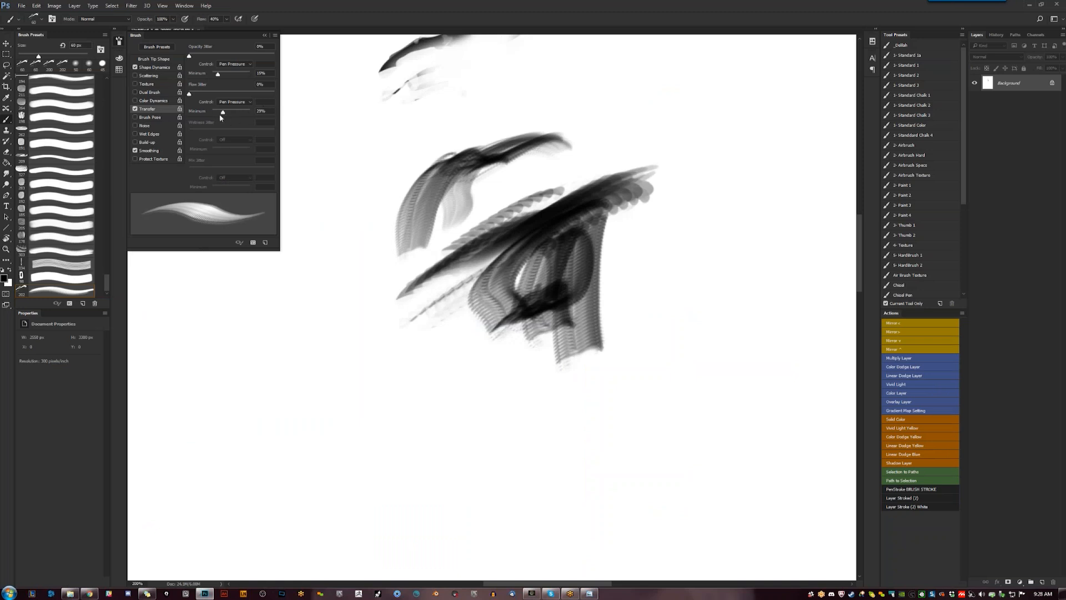
{"action": "type", "text": "25"}
{"action": "mouse_move", "coordinate": [572, 123]}
{"action": "left_mouse_down"}
{"action": "mouse_move", "coordinate": [472, 147]}
{"action": "mouse_move", "coordinate": [461, 229]}
{"action": "left_mouse_up"}
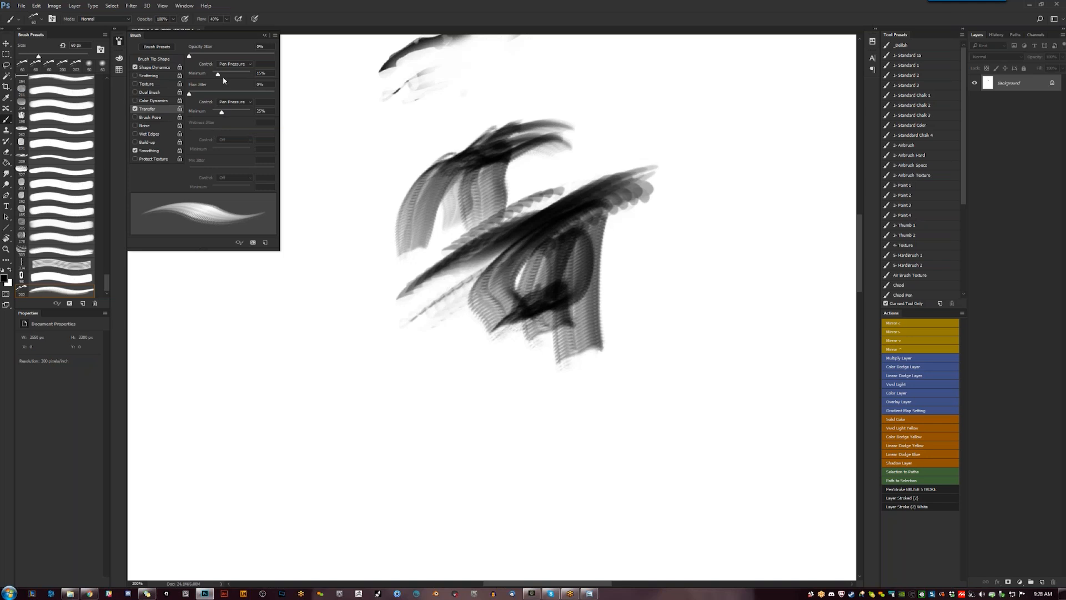
{"action": "mouse_move", "coordinate": [519, 101]}
{"action": "left_mouse_down"}
{"action": "mouse_move", "coordinate": [444, 121]}
{"action": "mouse_move", "coordinate": [395, 160]}
{"action": "left_mouse_up"}
{"action": "left_click_drag", "start_coordinate": [403, 227], "coordinate": [420, 154]}
- Enter 25% for the brush's minimum diameter and set its minimum opacity to 25%
{"action": "left_click", "coordinate": [155, 68]}
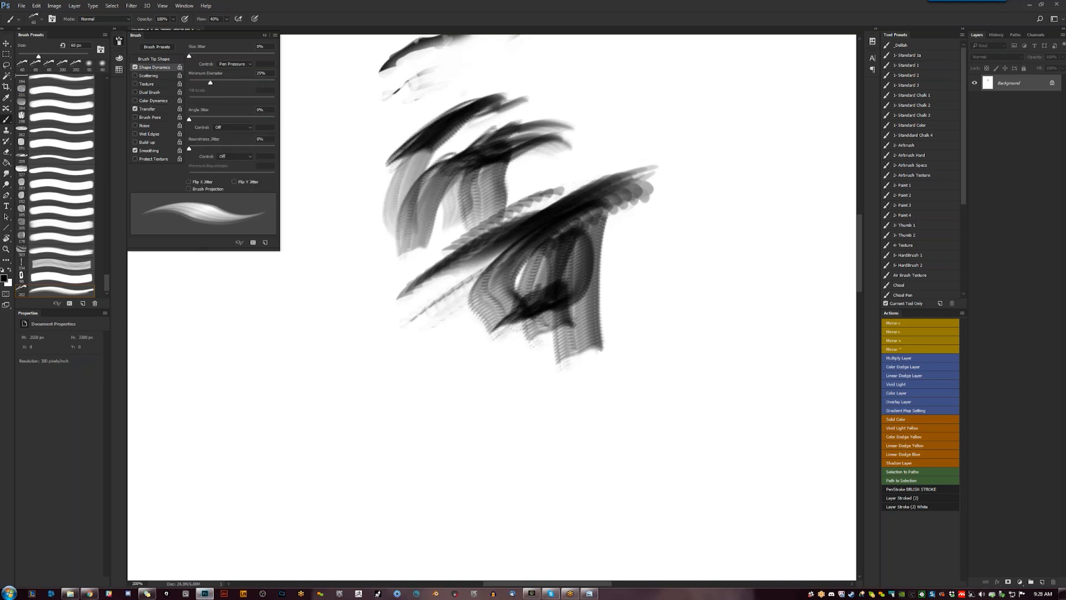
{"action": "mouse_move", "coordinate": [210, 84]}
{"action": "left_mouse_down"}
{"action": "mouse_move", "coordinate": [231, 83]}
{"action": "mouse_move", "coordinate": [211, 83]}
{"action": "left_mouse_up"}
{"action": "type", "text": "25"}
{"action": "left_click", "coordinate": [148, 109]}
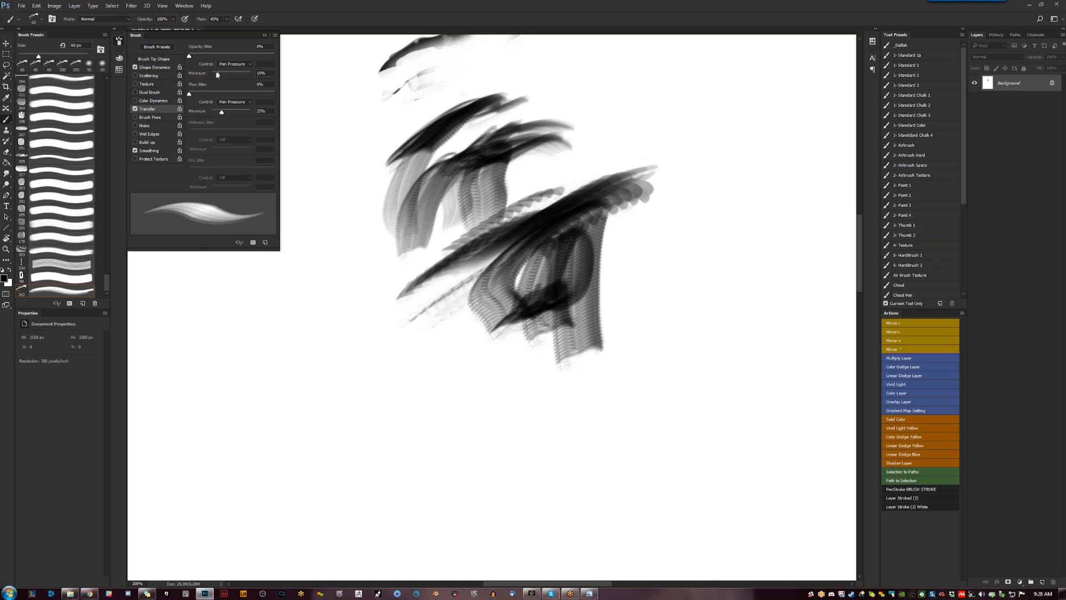
{"action": "type", "text": "25"}
- Test the brush with overlapping dark strokes running down below the existing shape
{"action": "left_click_drag", "start_coordinate": [516, 308], "coordinate": [463, 347]}
{"action": "mouse_move", "coordinate": [480, 277]}
{"action": "left_mouse_down"}
{"action": "mouse_move", "coordinate": [400, 397]}
{"action": "mouse_move", "coordinate": [428, 441]}
{"action": "left_mouse_up"}
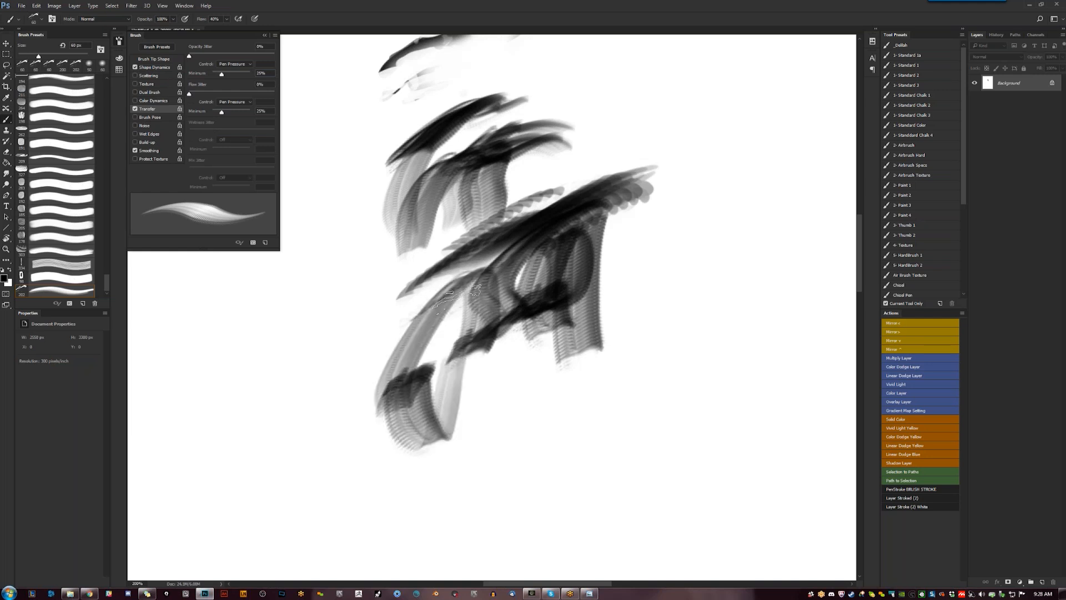
{"action": "left_click_drag", "start_coordinate": [455, 297], "coordinate": [444, 430]}
{"action": "left_click_drag", "start_coordinate": [433, 377], "coordinate": [435, 441]}
{"action": "left_click_drag", "start_coordinate": [455, 361], "coordinate": [449, 461]}
{"action": "left_click_drag", "start_coordinate": [472, 331], "coordinate": [458, 433]}
{"action": "left_click_drag", "start_coordinate": [467, 361], "coordinate": [461, 425]}
- Turn off the brush's flow control and paint a dark cluster of test strokes left of the existing shape
{"action": "left_click_drag", "start_coordinate": [221, 112], "coordinate": [221, 113]}
{"action": "left_click", "coordinate": [235, 102]}
{"action": "left_click", "coordinate": [227, 107]}
{"action": "left_click_drag", "start_coordinate": [382, 334], "coordinate": [319, 374]}
{"action": "left_click_drag", "start_coordinate": [391, 290], "coordinate": [341, 358]}
{"action": "mouse_move", "coordinate": [372, 294]}
{"action": "left_mouse_down"}
{"action": "mouse_move", "coordinate": [322, 346]}
{"action": "mouse_move", "coordinate": [277, 350]}
{"action": "left_mouse_up"}
{"action": "left_click_drag", "start_coordinate": [353, 269], "coordinate": [311, 339]}
{"action": "left_click_drag", "start_coordinate": [397, 235], "coordinate": [292, 333]}
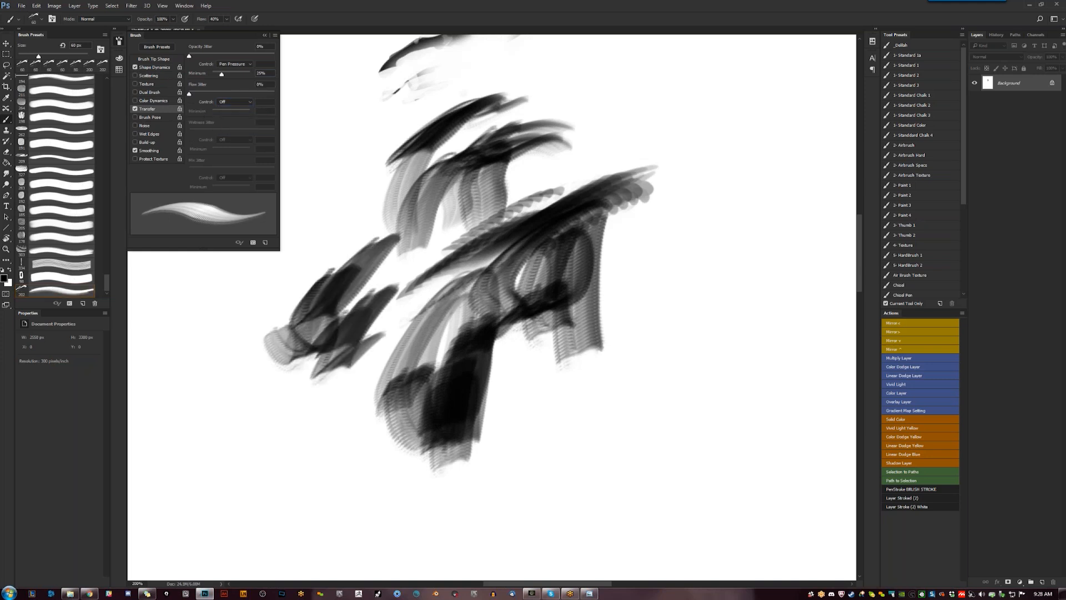
{"action": "left_click_drag", "start_coordinate": [361, 247], "coordinate": [294, 405]}
{"action": "left_click_drag", "start_coordinate": [364, 269], "coordinate": [306, 394]}
{"action": "left_click_drag", "start_coordinate": [396, 344], "coordinate": [358, 392]}
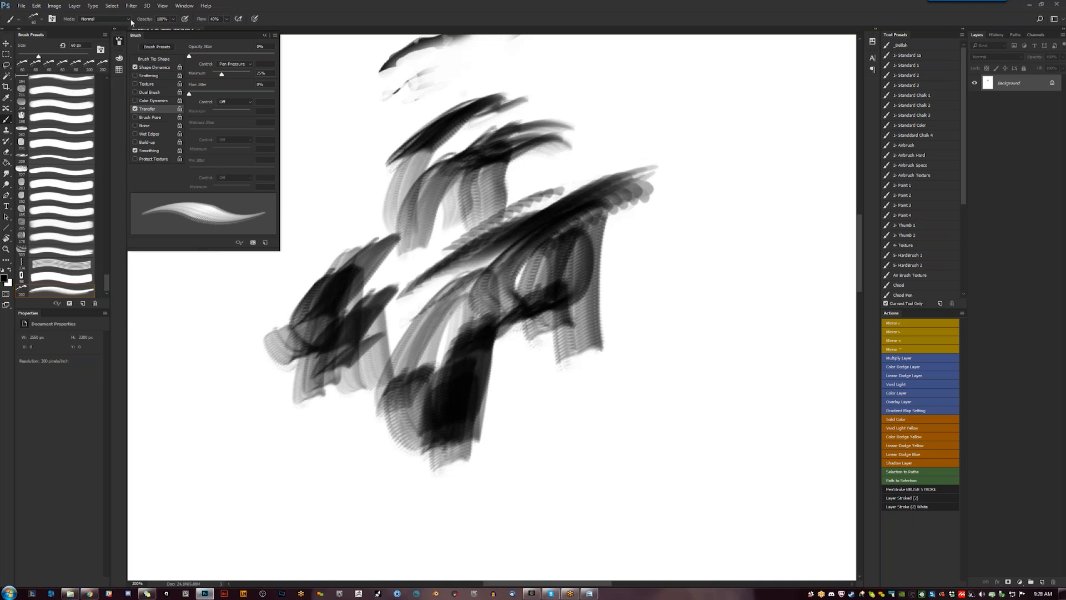
- Set the brush tip spacing to 5% and paint test strokes along the far left side of the shape
{"action": "left_click", "coordinate": [153, 59]}
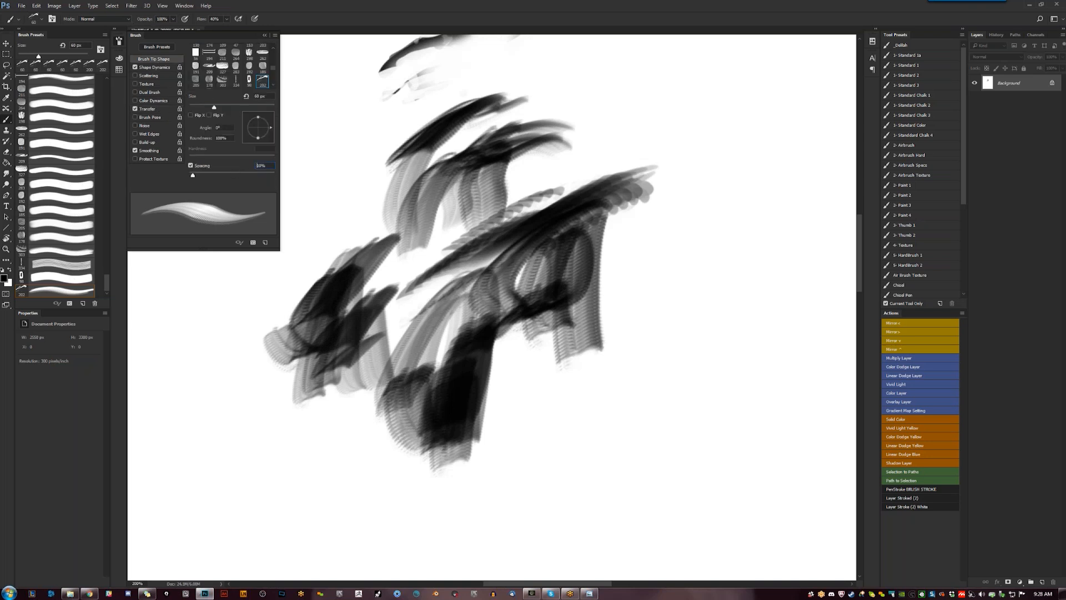
{"action": "type", "text": "5"}
{"action": "key", "text": "Return"}
{"action": "mouse_move", "coordinate": [402, 204]}
{"action": "left_mouse_down"}
{"action": "mouse_move", "coordinate": [373, 221]}
{"action": "mouse_move", "coordinate": [300, 327]}
{"action": "left_mouse_up"}
{"action": "mouse_move", "coordinate": [297, 286]}
{"action": "left_mouse_down"}
{"action": "mouse_move", "coordinate": [280, 358]}
{"action": "mouse_move", "coordinate": [243, 411]}
{"action": "left_mouse_up"}
{"action": "mouse_move", "coordinate": [247, 366]}
{"action": "left_mouse_down"}
{"action": "mouse_move", "coordinate": [262, 364]}
{"action": "mouse_move", "coordinate": [249, 371]}
{"action": "left_mouse_up"}
{"action": "left_click_drag", "start_coordinate": [276, 405], "coordinate": [273, 373]}
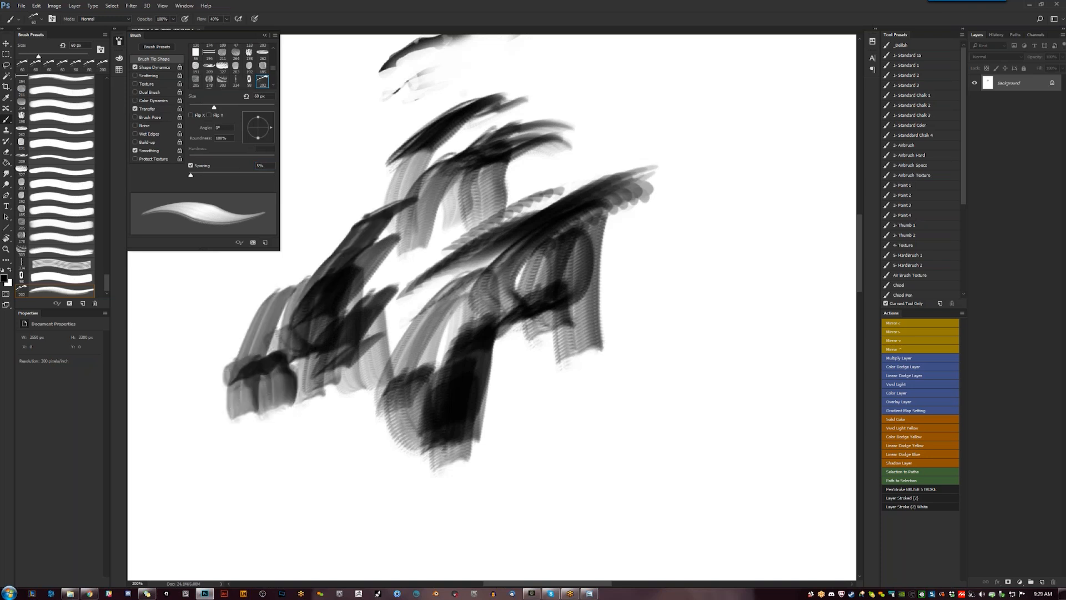
- Set the brush tip spacing to 8% and build up dense overlapping strokes across the centre and lower part of the shape
{"action": "left_click_drag", "start_coordinate": [267, 165], "coordinate": [242, 166]}
{"action": "type", "text": "8"}
{"action": "key", "text": "Return"}
{"action": "mouse_move", "coordinate": [503, 215]}
{"action": "left_mouse_down"}
{"action": "mouse_move", "coordinate": [388, 294]}
{"action": "mouse_move", "coordinate": [360, 425]}
{"action": "left_mouse_up"}
{"action": "left_click_drag", "start_coordinate": [564, 367], "coordinate": [489, 383]}
{"action": "left_click_drag", "start_coordinate": [533, 356], "coordinate": [494, 436]}
{"action": "left_click_drag", "start_coordinate": [522, 383], "coordinate": [503, 439]}
{"action": "mouse_move", "coordinate": [508, 328]}
{"action": "left_mouse_down"}
{"action": "mouse_move", "coordinate": [483, 447]}
{"action": "mouse_move", "coordinate": [555, 429]}
{"action": "left_mouse_up"}
{"action": "left_click_drag", "start_coordinate": [522, 325], "coordinate": [497, 430]}
{"action": "mouse_move", "coordinate": [541, 330]}
{"action": "left_mouse_down"}
{"action": "mouse_move", "coordinate": [525, 439]}
{"action": "mouse_move", "coordinate": [541, 435]}
{"action": "left_mouse_up"}
{"action": "mouse_move", "coordinate": [563, 330]}
{"action": "left_mouse_down"}
{"action": "mouse_move", "coordinate": [555, 430]}
{"action": "mouse_move", "coordinate": [536, 425]}
{"action": "left_mouse_up"}
{"action": "left_click", "coordinate": [546, 356], "text": "alt"}
{"action": "left_click_drag", "start_coordinate": [530, 355], "coordinate": [511, 417]}
{"action": "mouse_move", "coordinate": [558, 314]}
{"action": "left_mouse_down"}
{"action": "mouse_move", "coordinate": [488, 389]}
{"action": "mouse_move", "coordinate": [592, 297]}
{"action": "left_mouse_up"}
{"action": "left_click_drag", "start_coordinate": [513, 410], "coordinate": [482, 386]}
{"action": "left_click", "coordinate": [467, 389], "text": "alt"}
{"action": "left_click_drag", "start_coordinate": [577, 300], "coordinate": [480, 389]}
{"action": "mouse_move", "coordinate": [483, 394]}
{"action": "left_mouse_down"}
{"action": "mouse_move", "coordinate": [546, 444]}
{"action": "mouse_move", "coordinate": [552, 435]}
{"action": "left_mouse_up"}
- Reduce the brush to 40 px and add thin dark strokes at the lower right of the painted shape
{"action": "key", "text": "bracketleft"}
{"action": "mouse_move", "coordinate": [483, 375]}
{"action": "left_mouse_down"}
{"action": "mouse_move", "coordinate": [524, 395]}
{"action": "mouse_move", "coordinate": [592, 370]}
{"action": "left_mouse_up"}
{"action": "key", "text": "bracketleft"}
{"action": "mouse_move", "coordinate": [530, 395]}
{"action": "left_mouse_down"}
{"action": "mouse_move", "coordinate": [596, 362]}
{"action": "mouse_move", "coordinate": [599, 373]}
{"action": "left_mouse_up"}
- Set the brush size to 200 px and its tip spacing to 12%, and paint large test strokes over the top of the shape
{"action": "key", "text": "z"}
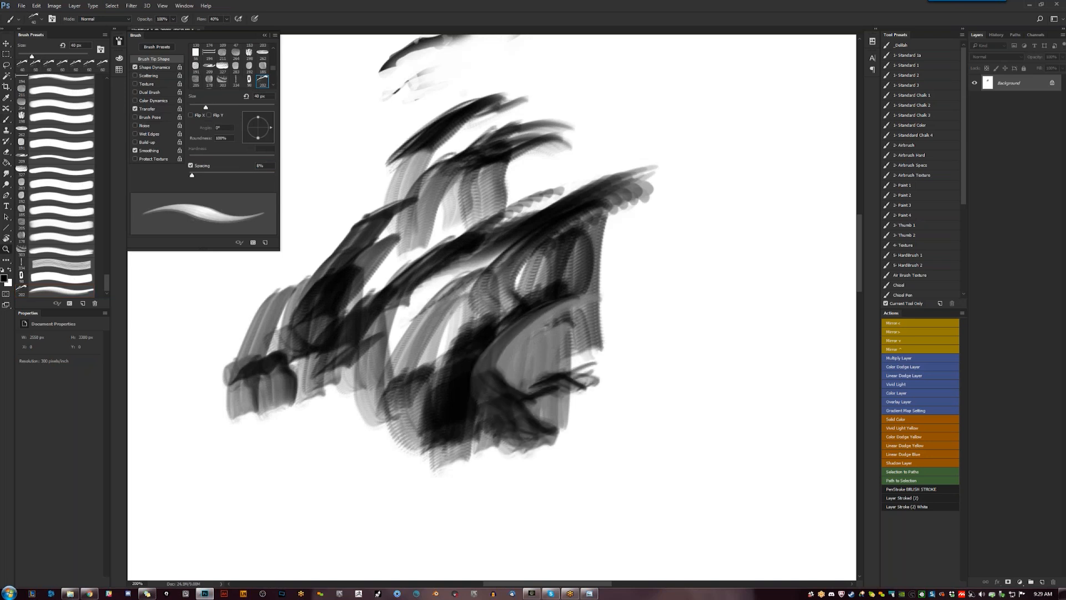
{"action": "left_click", "coordinate": [585, 369], "text": "alt"}
{"action": "left_click", "coordinate": [586, 369], "text": "alt"}
{"action": "key", "text": "ctrl+minus"}
{"action": "key", "text": "b"}
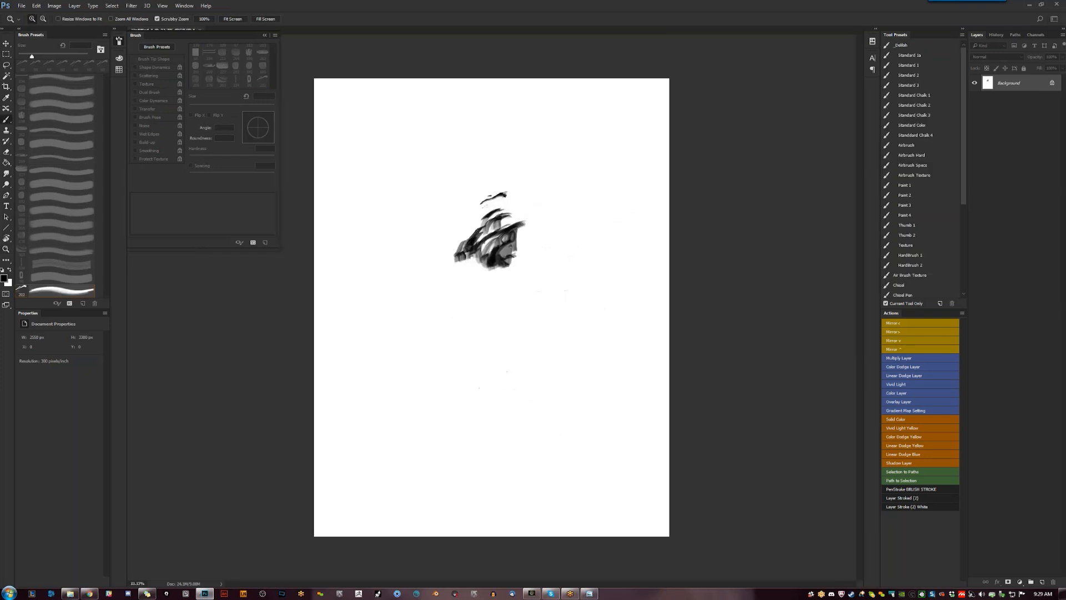
{"action": "key", "text": "bracketright"}
{"action": "key", "text": "bracketright"}
{"action": "key", "text": "bracketright"}
{"action": "key", "text": "bracketright"}
{"action": "key", "text": "bracketright"}
{"action": "key", "text": "bracketright"}
{"action": "key", "text": "bracketright"}
{"action": "key", "text": "bracketright"}
{"action": "key", "text": "bracketright"}
{"action": "key", "text": "bracketright"}
{"action": "double_click", "coordinate": [260, 166]}
{"action": "type", "text": "12"}
{"action": "mouse_move", "coordinate": [508, 171]}
{"action": "left_mouse_down"}
{"action": "mouse_move", "coordinate": [462, 224]}
{"action": "mouse_move", "coordinate": [467, 244]}
{"action": "left_mouse_up"}
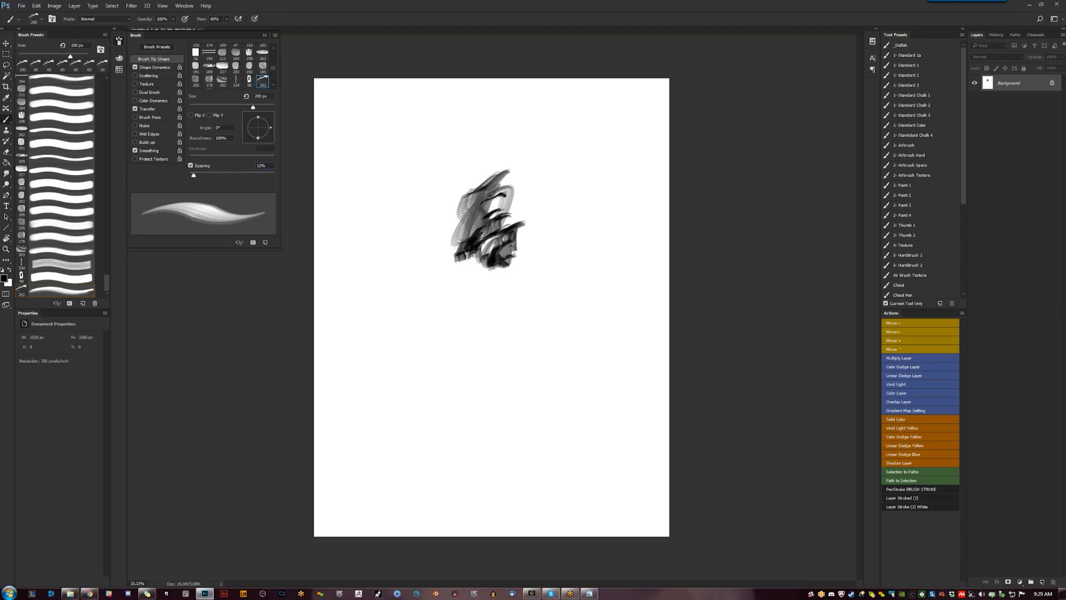
- Set the brush tip spacing to 10% and paint broad test strokes over the top of the shape, enlarging the brush to 250 px
{"action": "double_click", "coordinate": [260, 166]}
{"action": "type", "text": "10"}
{"action": "mouse_move", "coordinate": [530, 173]}
{"action": "left_mouse_down"}
{"action": "mouse_move", "coordinate": [500, 194]}
{"action": "mouse_move", "coordinate": [457, 194]}
{"action": "mouse_move", "coordinate": [516, 141]}
{"action": "mouse_move", "coordinate": [469, 197]}
{"action": "left_mouse_up"}
{"action": "key", "text": "bracketright"}
{"action": "key", "text": "z"}
{"action": "left_click", "coordinate": [504, 205]}
{"action": "key", "text": "b"}
{"action": "left_click", "coordinate": [528, 140], "text": "alt"}
{"action": "mouse_move", "coordinate": [534, 114]}
{"action": "left_mouse_down"}
{"action": "mouse_move", "coordinate": [468, 166]}
{"action": "mouse_move", "coordinate": [530, 114]}
{"action": "mouse_move", "coordinate": [491, 150]}
{"action": "mouse_move", "coordinate": [488, 177]}
{"action": "left_mouse_up"}
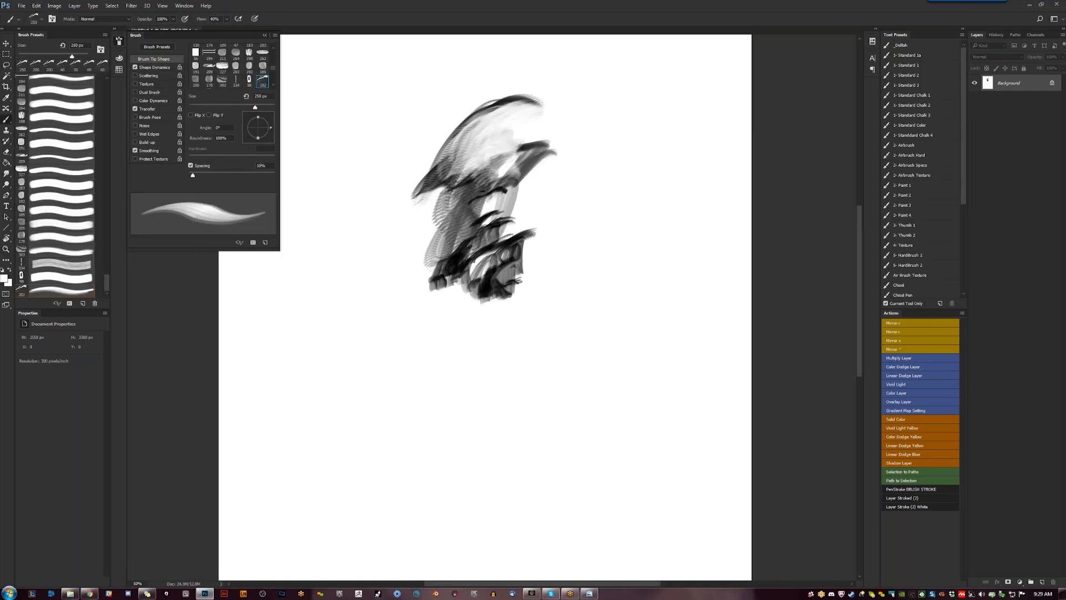
- Flip the canvas horizontally to check the painted shape in mirror image
{"action": "key", "text": "F5"}
{"action": "key", "text": "ctrl+shift+h"}
{"action": "key", "text": "Tab"}
{"action": "mouse_move", "coordinate": [541, 166]}
{"action": "left_mouse_down"}
{"action": "mouse_move", "coordinate": [571, 140]}
{"action": "mouse_move", "coordinate": [581, 151]}
{"action": "left_mouse_up"}
{"action": "key", "text": "Tab"}
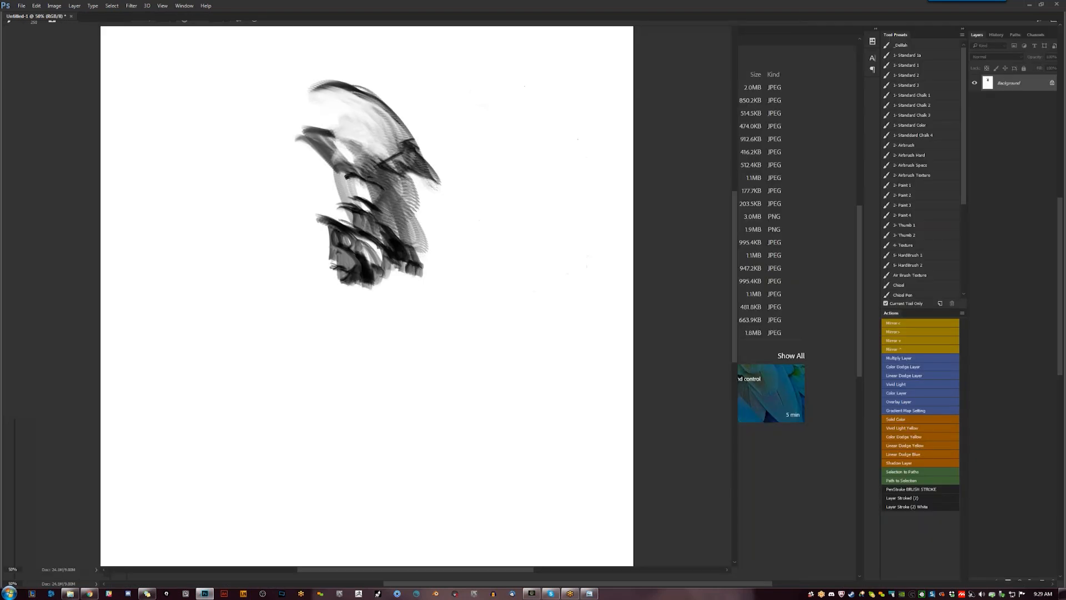
- Set the brush tip spacing to 6% and paint thin outline strokes along the upper left edge of the mirrored shape
{"action": "left_click", "coordinate": [273, 165]}
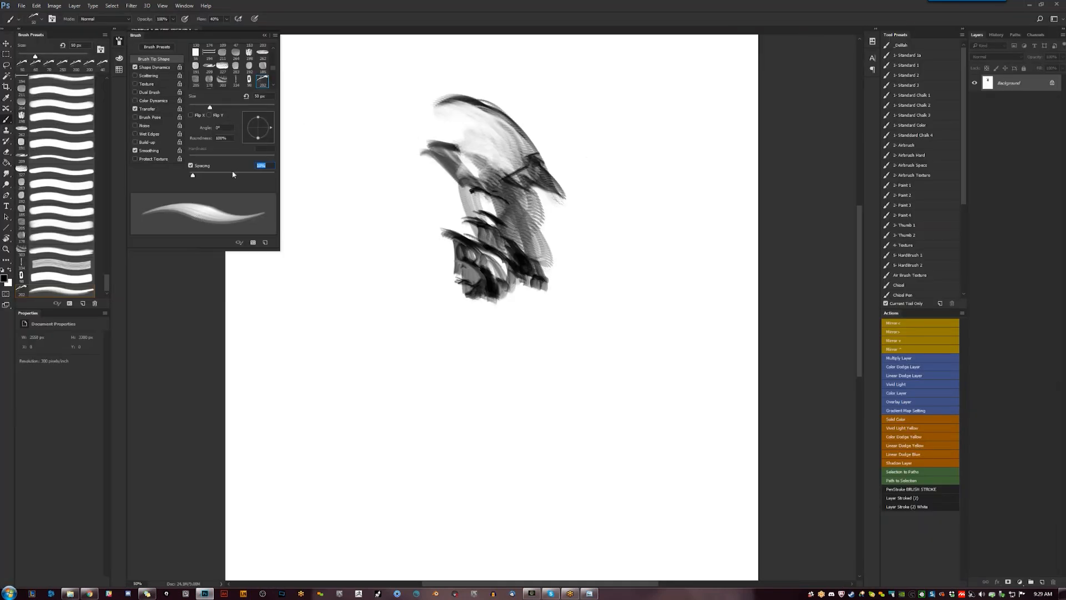
{"action": "type", "text": "5"}
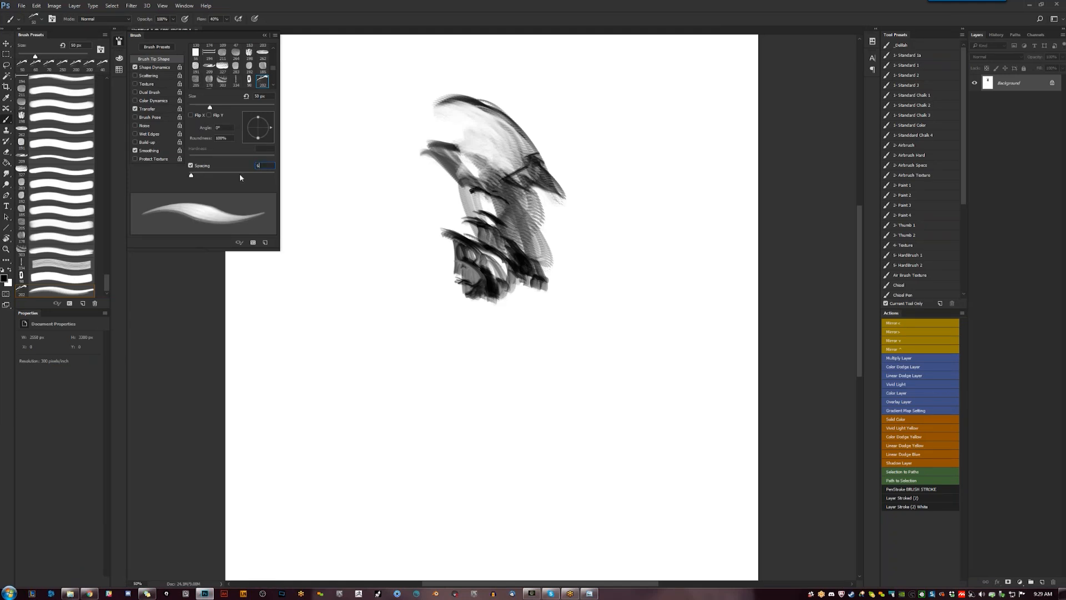
{"action": "mouse_move", "coordinate": [527, 192]}
{"action": "left_mouse_down"}
{"action": "mouse_move", "coordinate": [420, 139]}
{"action": "mouse_move", "coordinate": [416, 117]}
{"action": "mouse_move", "coordinate": [410, 174]}
{"action": "left_mouse_up"}
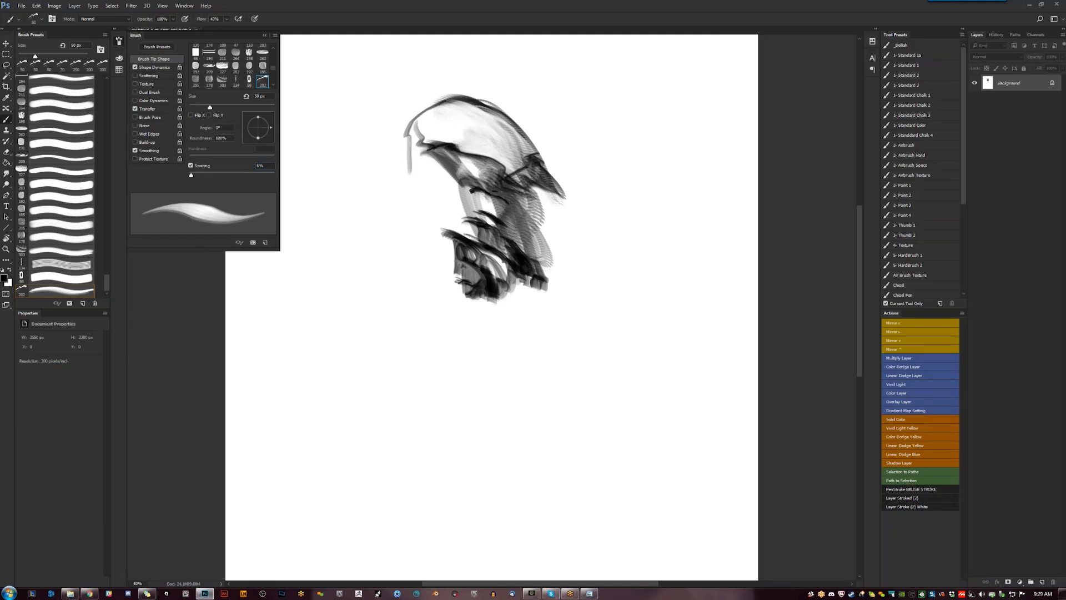
- Switch to Chrome and run a Google image search for "jeremy geddes" in a new tab
{"action": "left_click", "coordinate": [89, 593]}
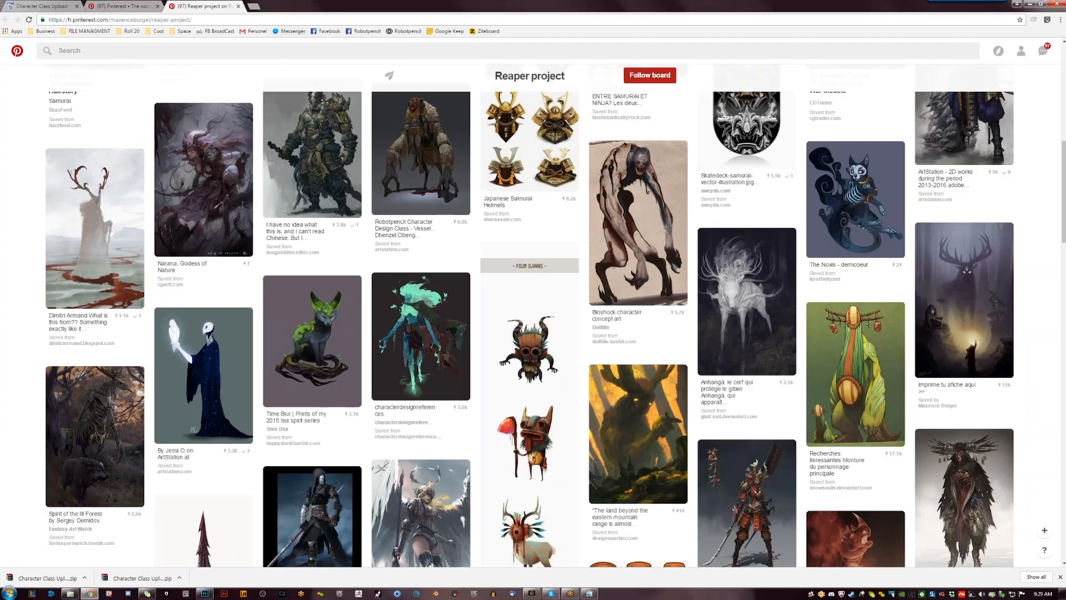
{"action": "left_click", "coordinate": [250, 7]}
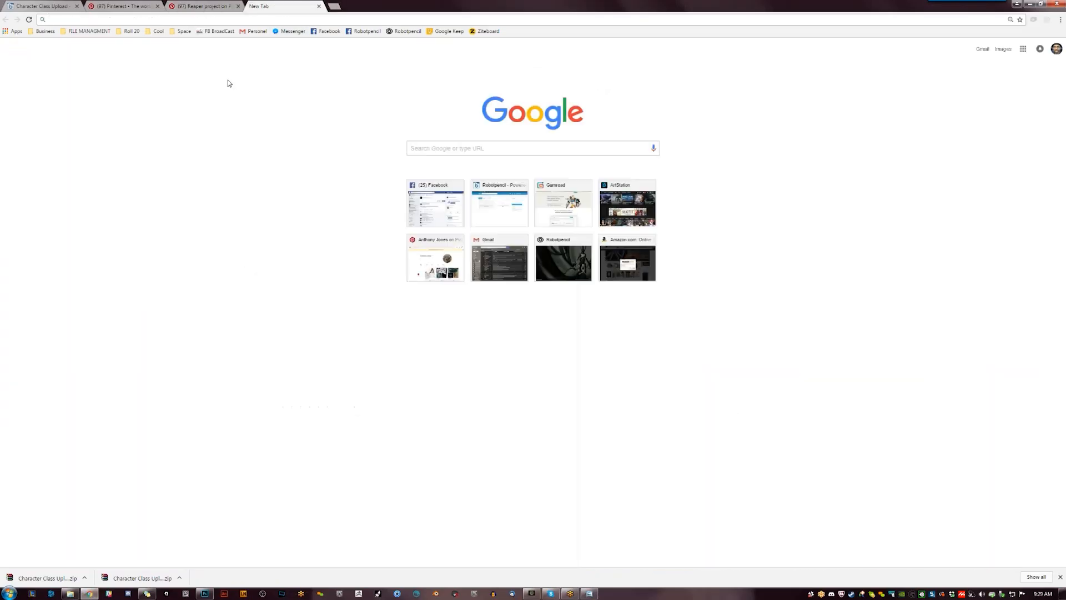
{"action": "type", "text": "jerme"}
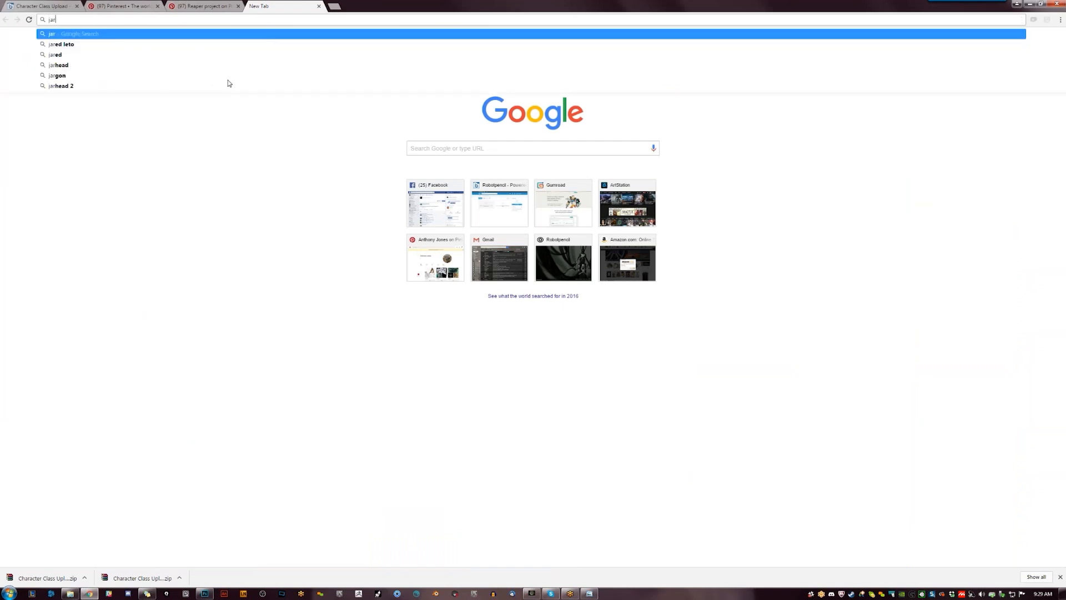
{"action": "key", "text": "BackSpace"}
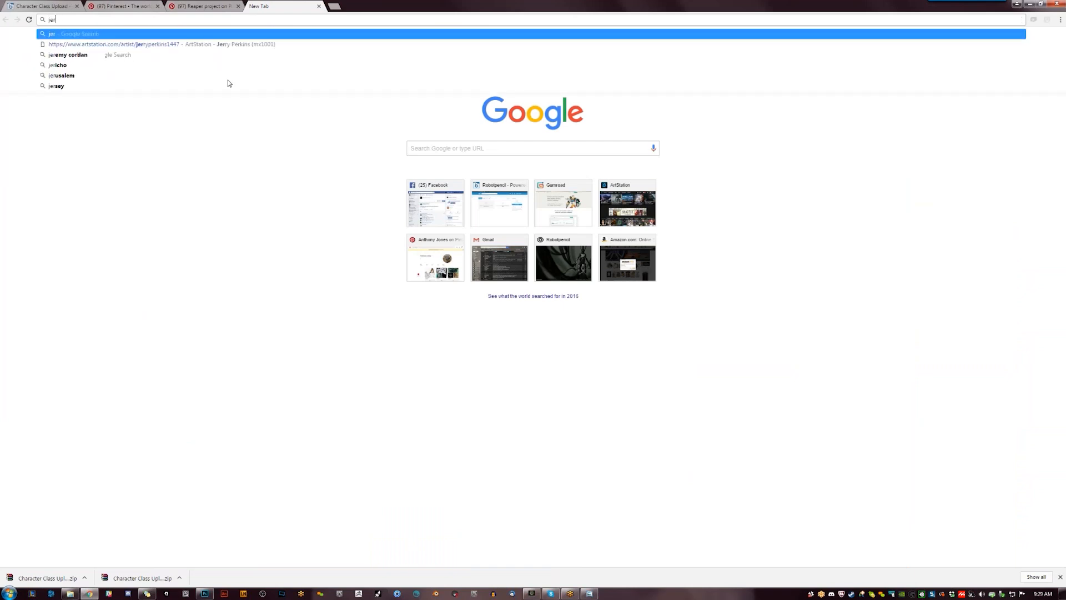
{"action": "key", "text": "BackSpace"}
{"action": "type", "text": "emy geddes"}
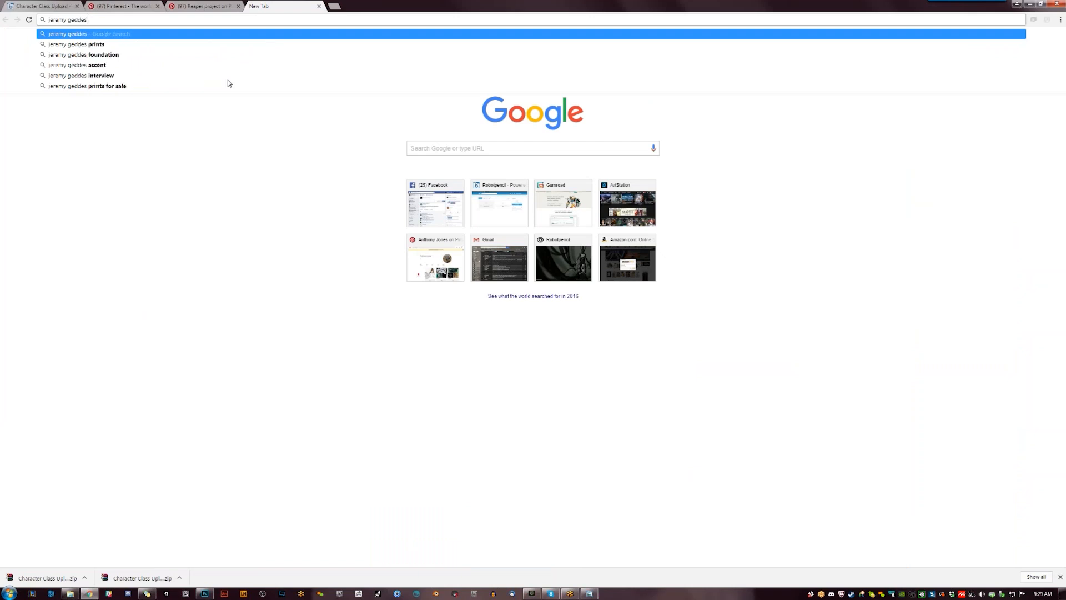
{"action": "key", "text": "Return"}
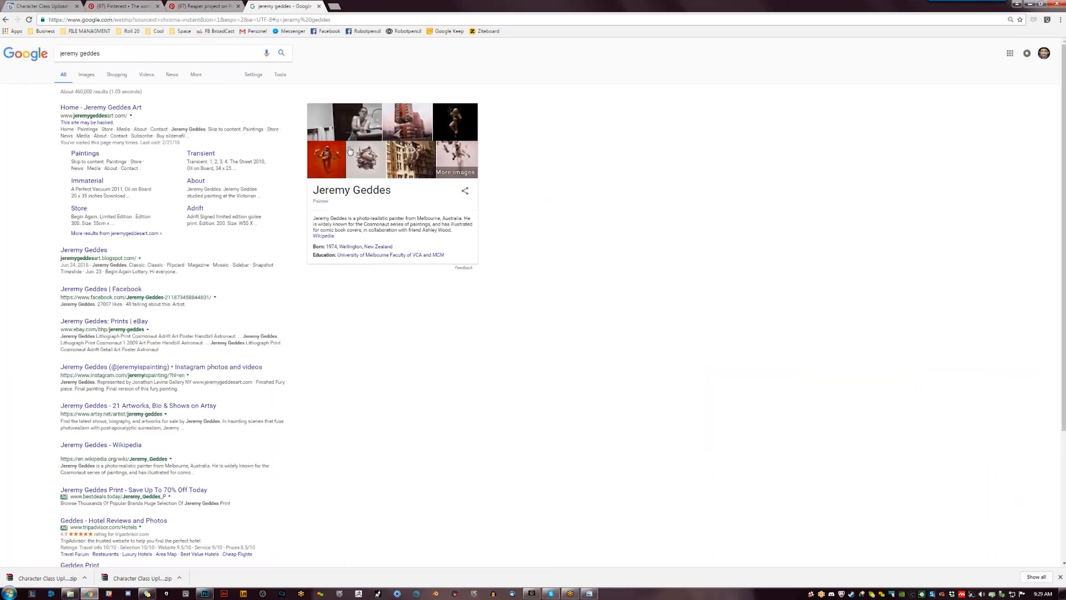
{"action": "left_click", "coordinate": [86, 75]}
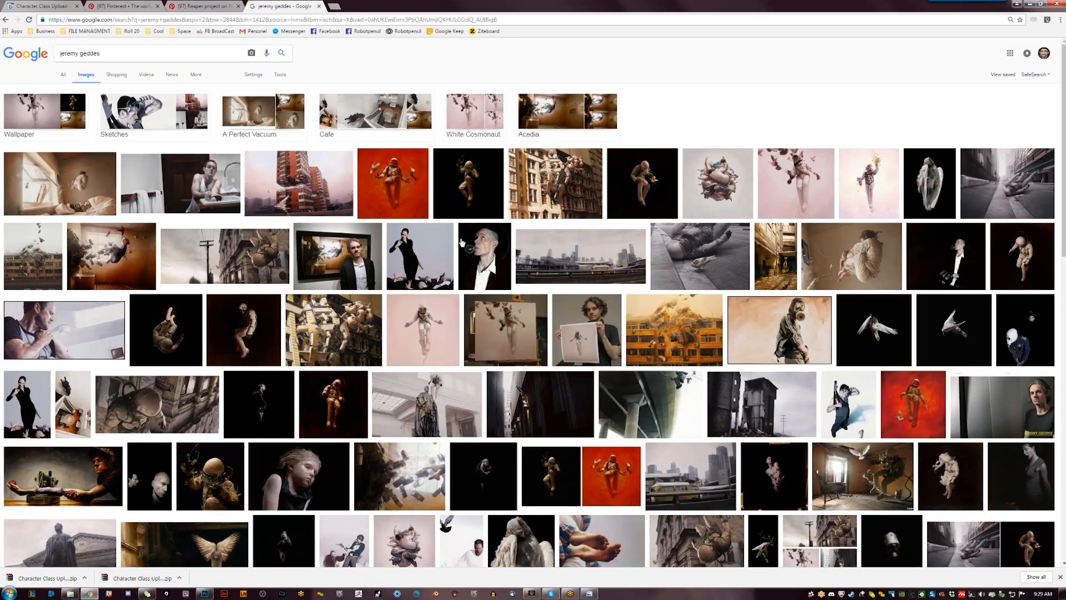
- Open the painting of the woman in black with a pistol as a full-size image, and return to the results
{"action": "left_click", "coordinate": [419, 255]}
{"action": "left_click", "coordinate": [754, 345]}
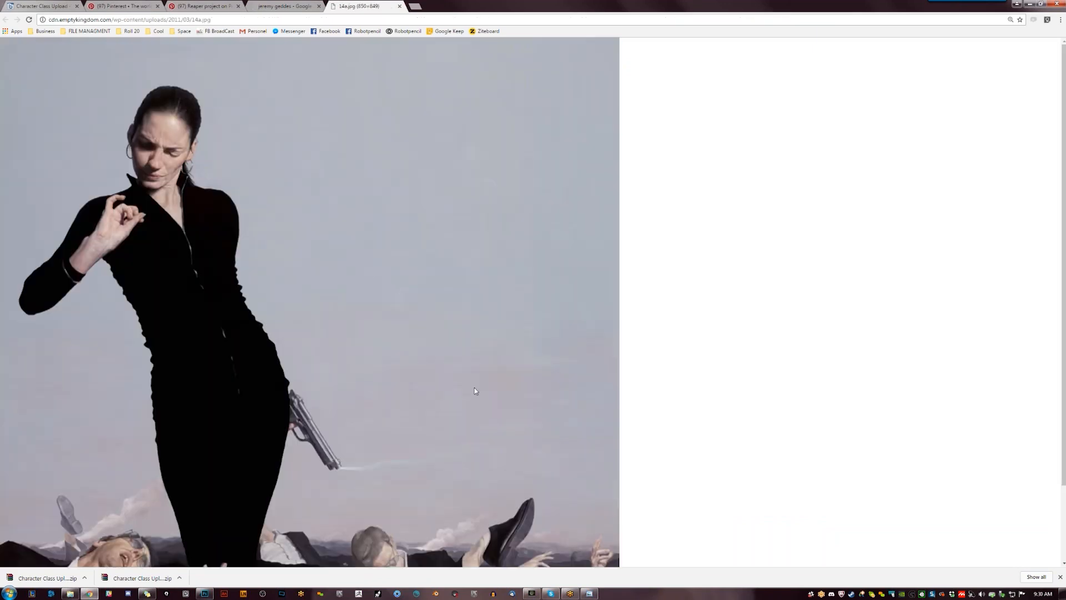
{"action": "left_click", "coordinate": [288, 6]}
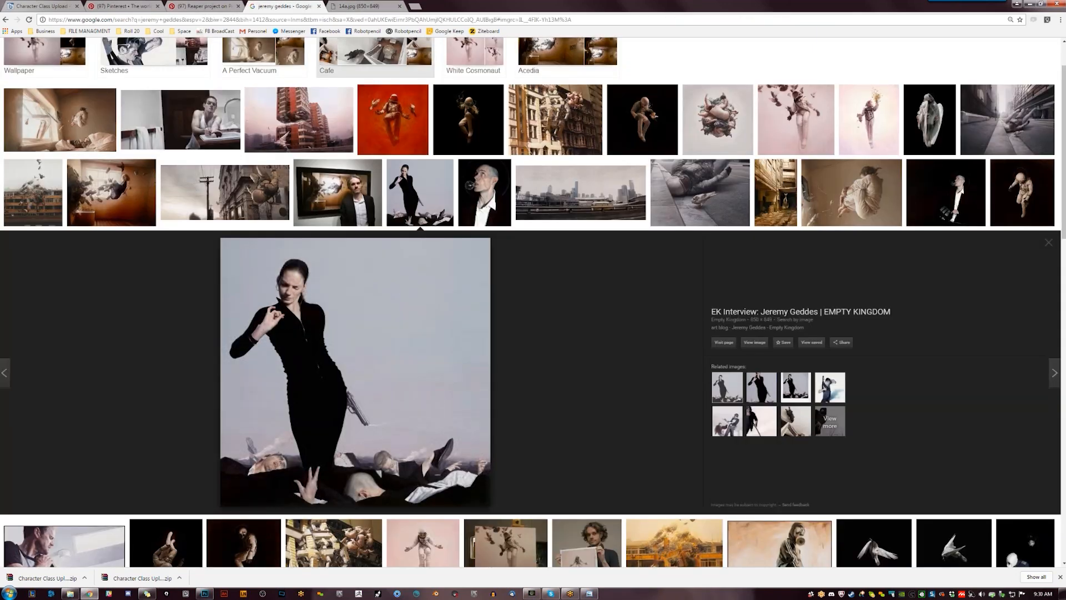
- Open the full-size portrait of the man with a light bulb in his mouth from the image results
{"action": "left_click", "coordinate": [460, 122]}
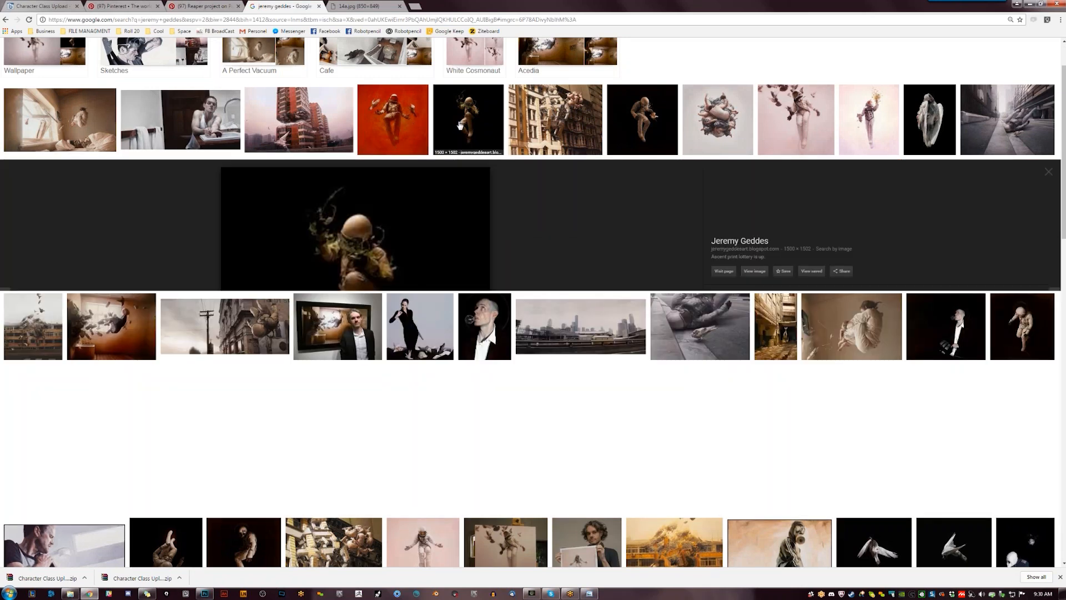
{"action": "left_click", "coordinate": [480, 474]}
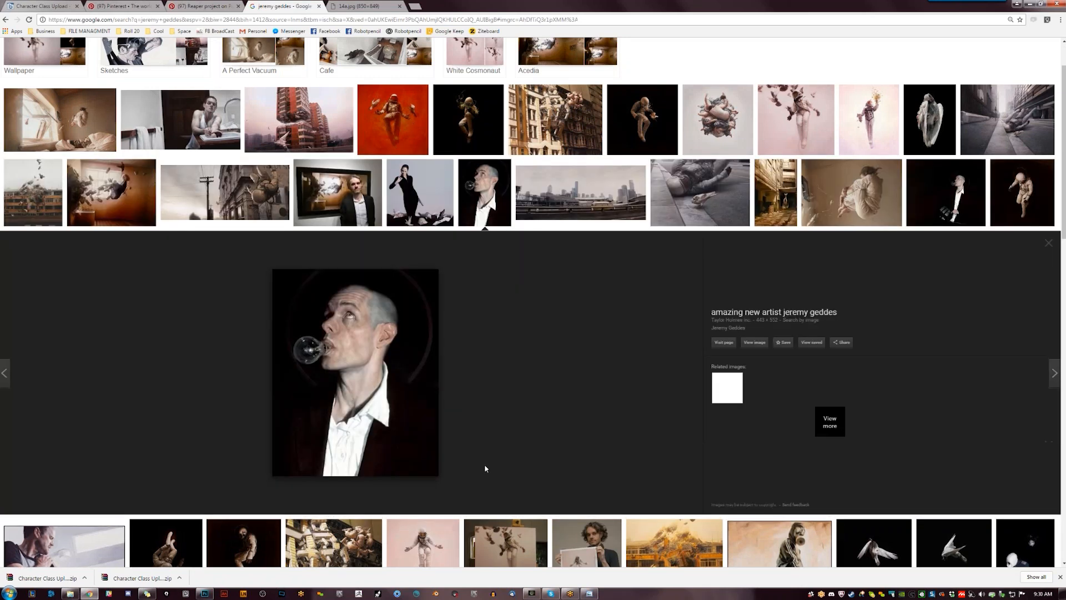
{"action": "left_click", "coordinate": [755, 342]}
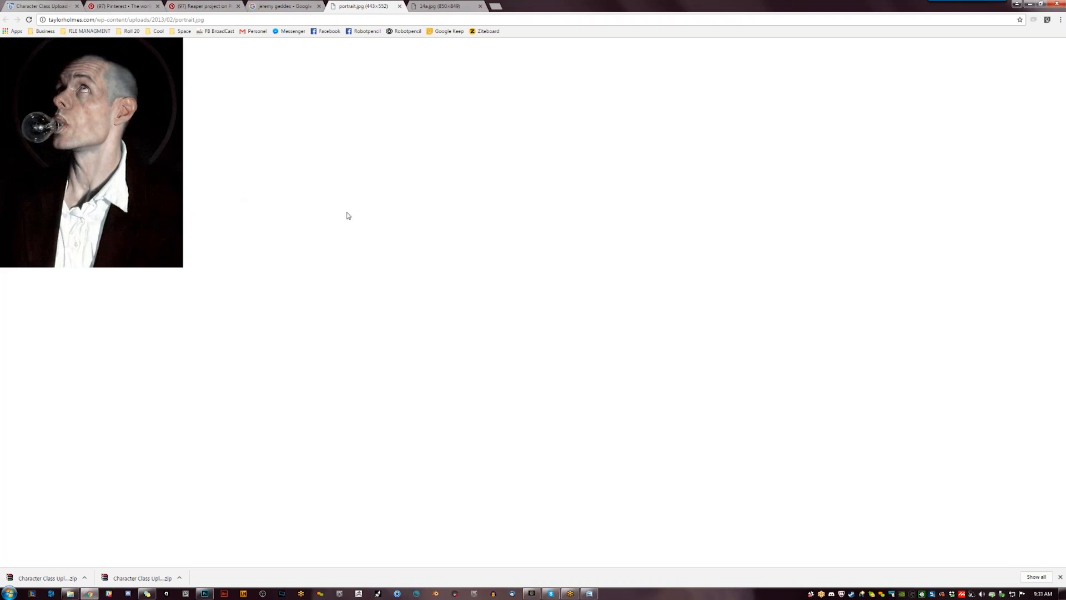
- Review the image results and examine the full-size light bulb portrait and the painting of the woman in black
{"action": "left_click", "coordinate": [276, 11]}
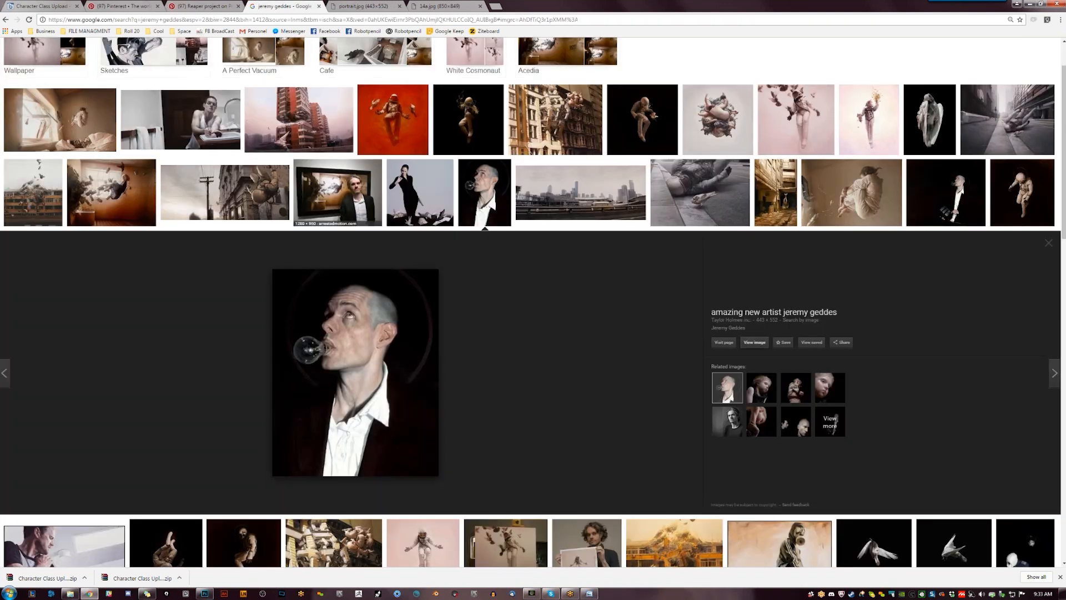
{"action": "left_click", "coordinate": [367, 6]}
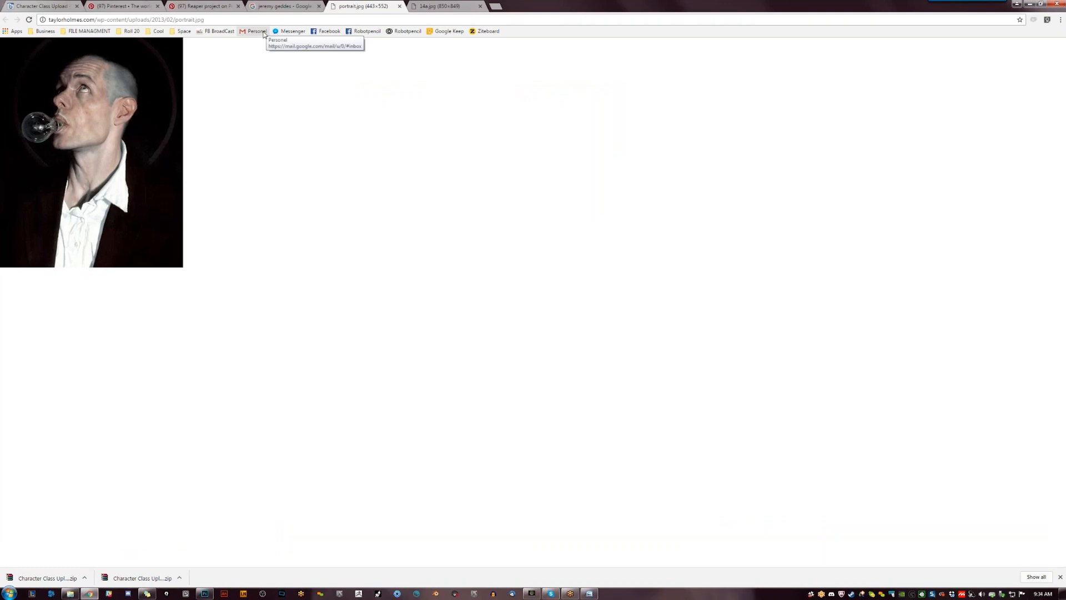
{"action": "left_click", "coordinate": [425, 5]}
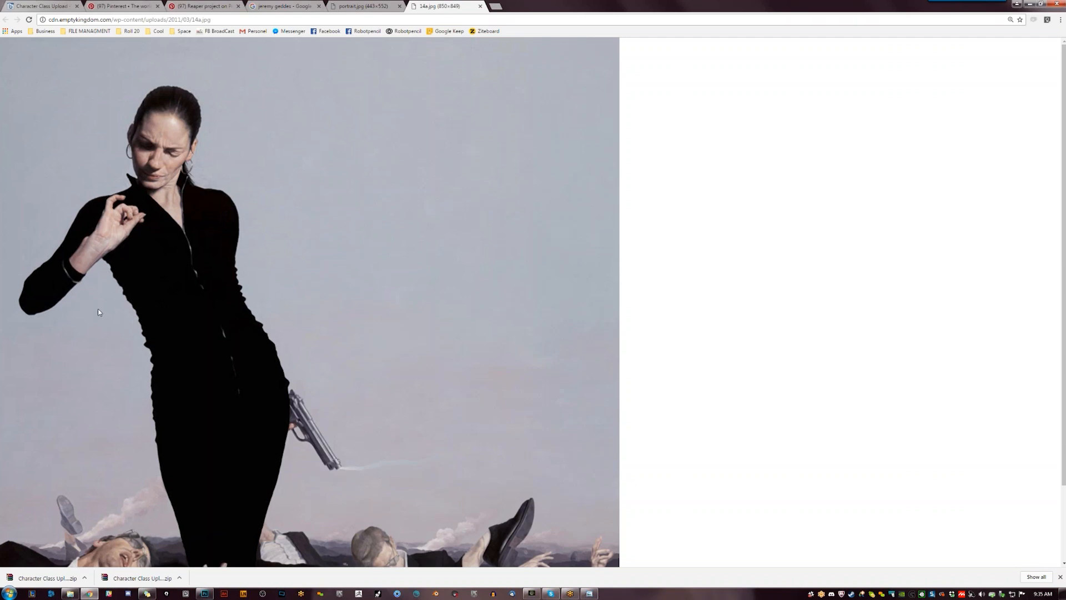
- Run a Google image search for "silhouette" in a new tab
{"action": "left_click", "coordinate": [494, 6]}
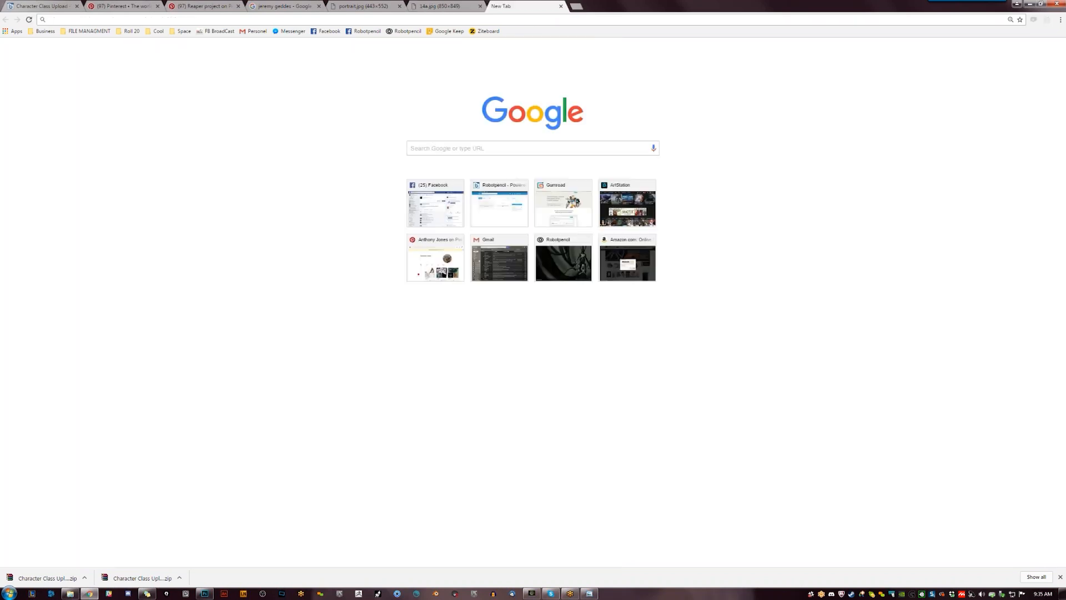
{"action": "type", "text": "silhouette"}
{"action": "key", "text": "Return"}
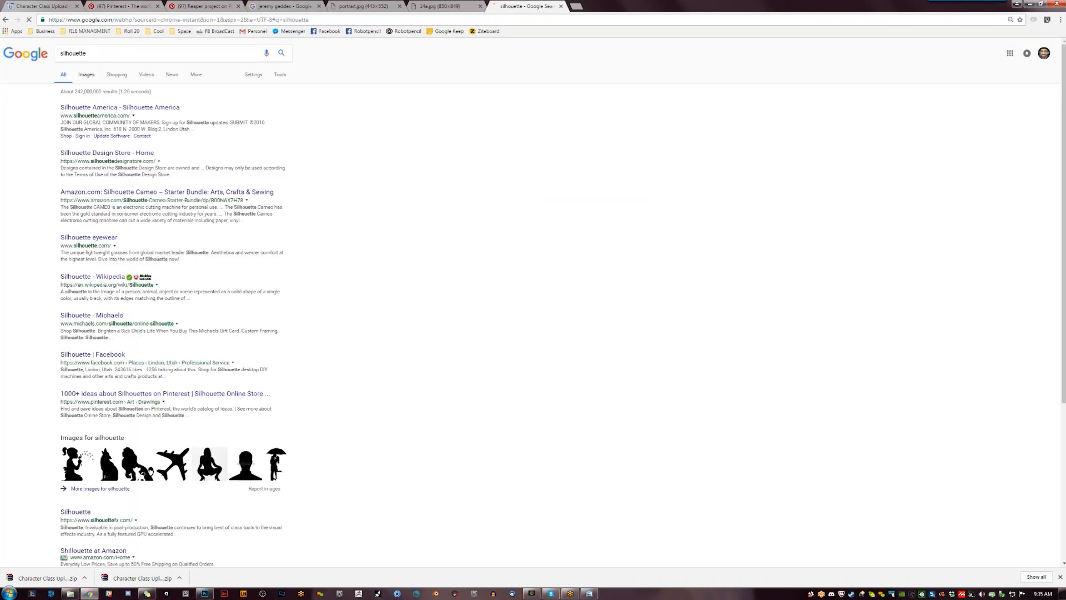
{"action": "left_click", "coordinate": [87, 76]}
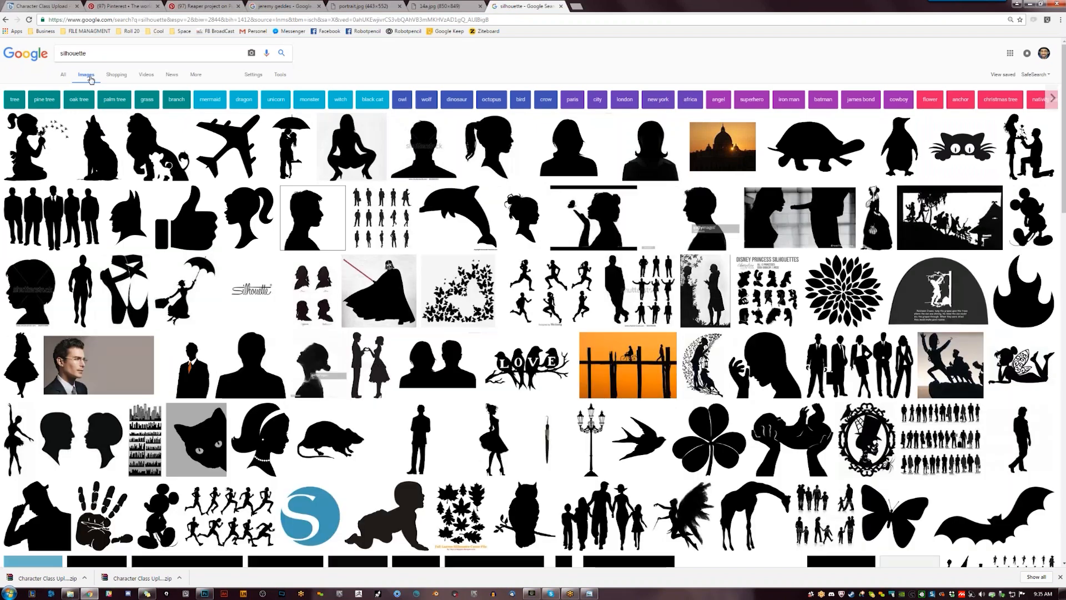
- Browse the silhouette images and preview the cameo of a woman's head and shoulders
{"action": "scroll", "coordinate": [183, 157], "scroll_direction": "down", "scroll_amount": 2}
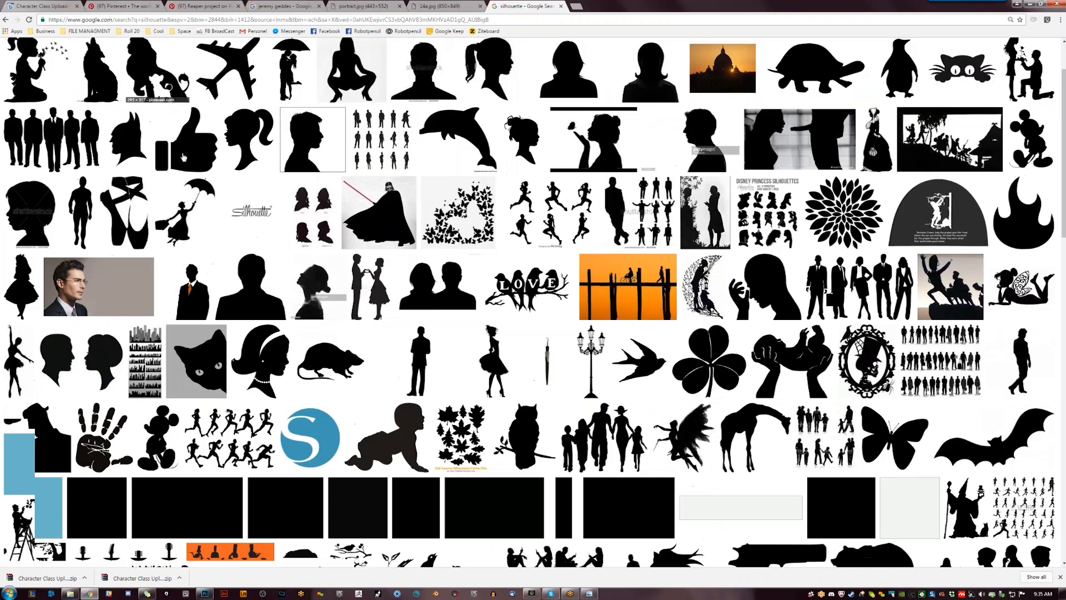
{"action": "scroll", "coordinate": [349, 204], "scroll_direction": "down", "scroll_amount": 4}
{"action": "scroll", "coordinate": [348, 203], "scroll_direction": "down", "scroll_amount": 4}
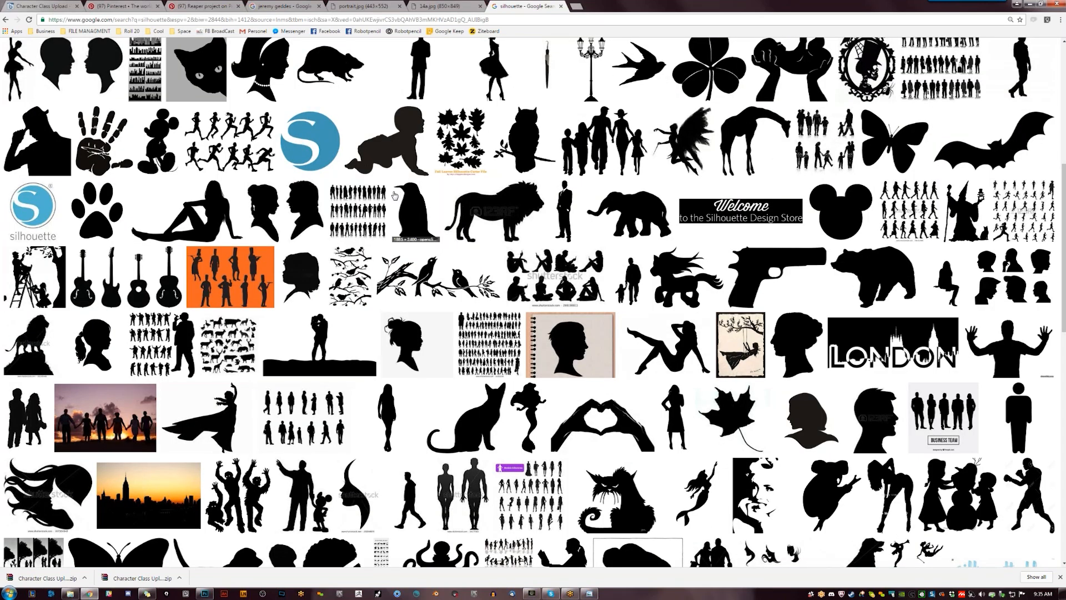
{"action": "scroll", "coordinate": [416, 222], "scroll_direction": "down", "scroll_amount": 1}
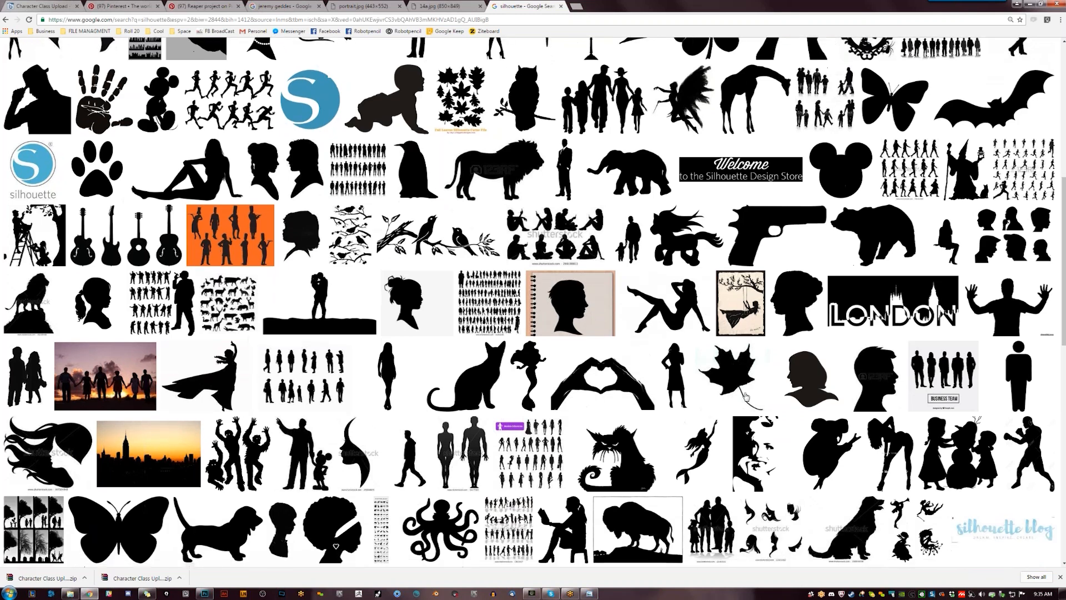
{"action": "left_click", "coordinate": [811, 383]}
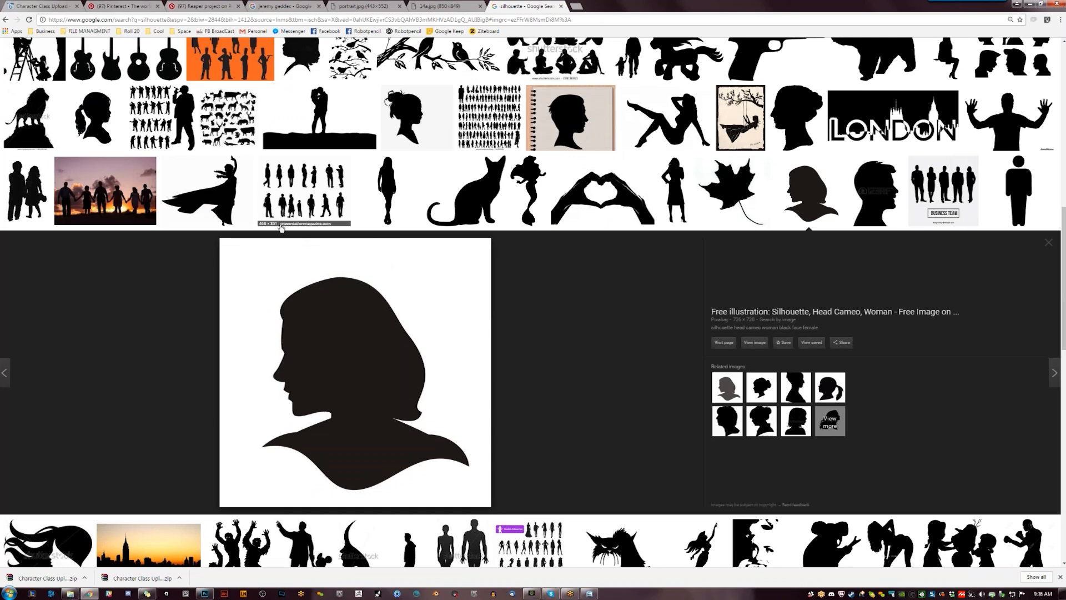
- Preview the zombies silhouette clipart further down the image results
{"action": "scroll", "coordinate": [281, 228], "scroll_direction": "down", "scroll_amount": 2}
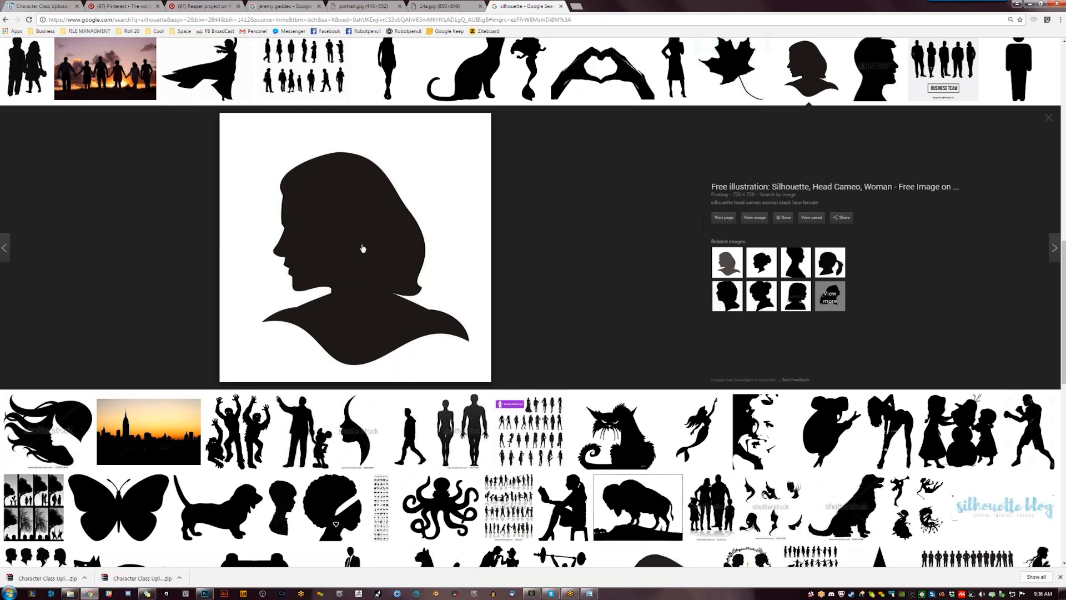
{"action": "scroll", "coordinate": [361, 248], "scroll_direction": "down", "scroll_amount": 2}
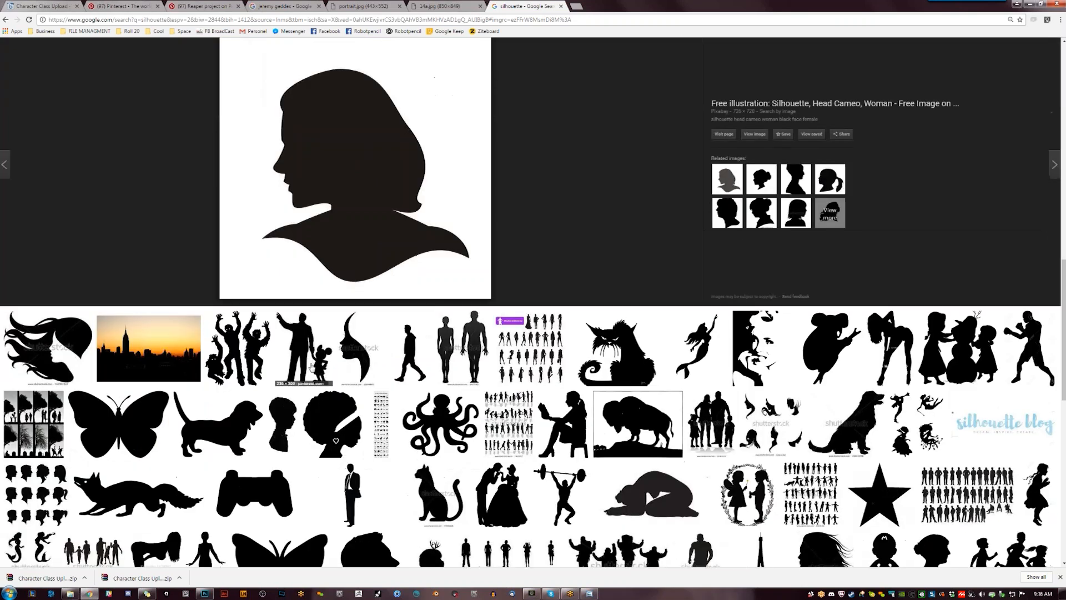
{"action": "left_click", "coordinate": [239, 349]}
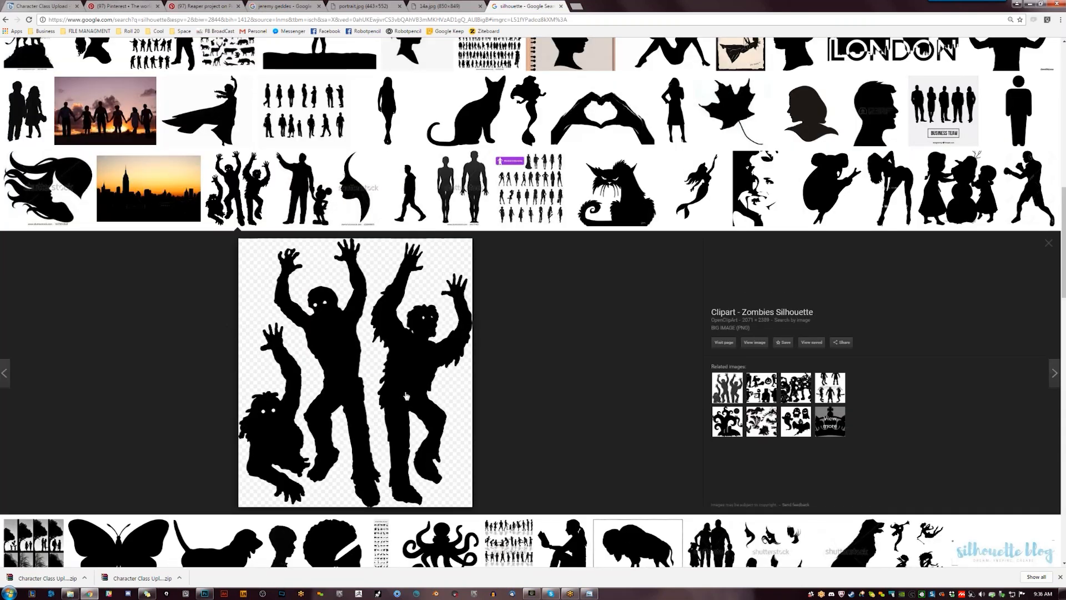
- Browse further through the silhouette results and preview the black-and-white photo of the dancing cowboy wedding couple
{"action": "scroll", "coordinate": [389, 377], "scroll_direction": "down", "scroll_amount": 4}
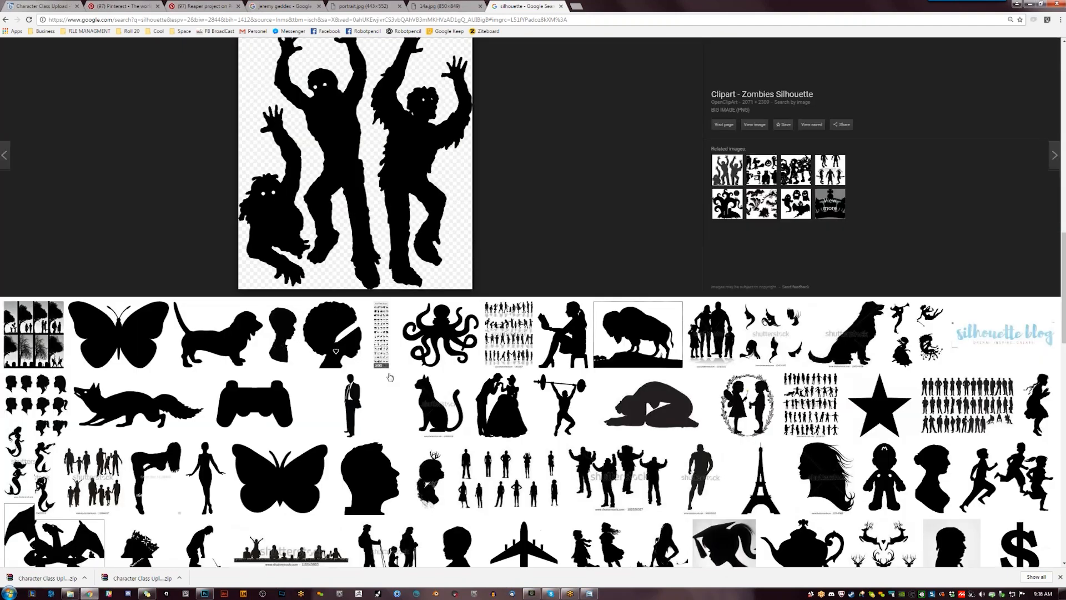
{"action": "scroll", "coordinate": [389, 377], "scroll_direction": "down", "scroll_amount": 5}
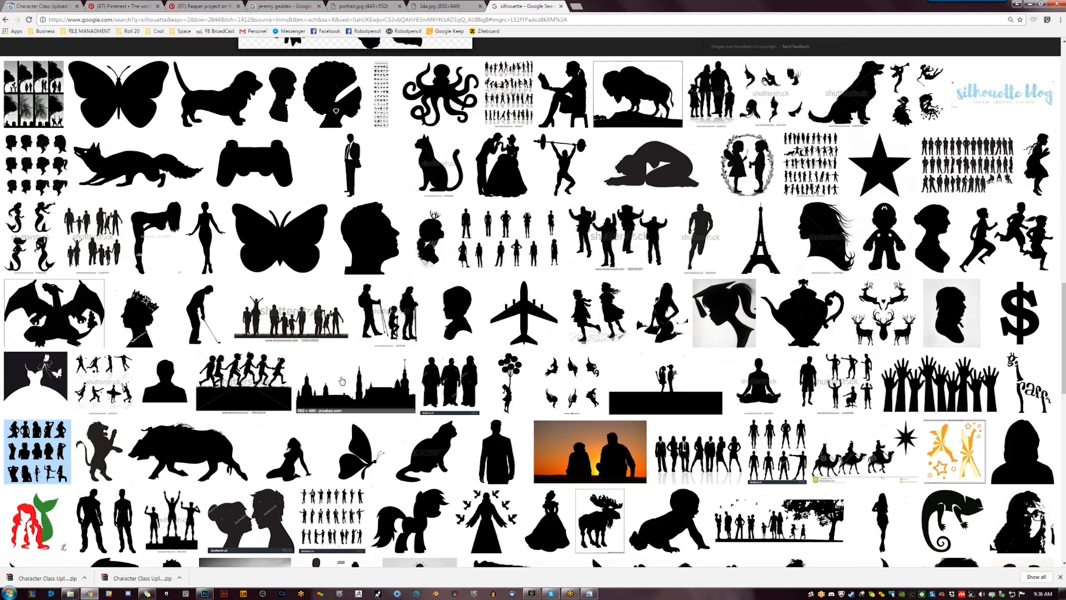
{"action": "scroll", "coordinate": [342, 380], "scroll_direction": "down", "scroll_amount": 3}
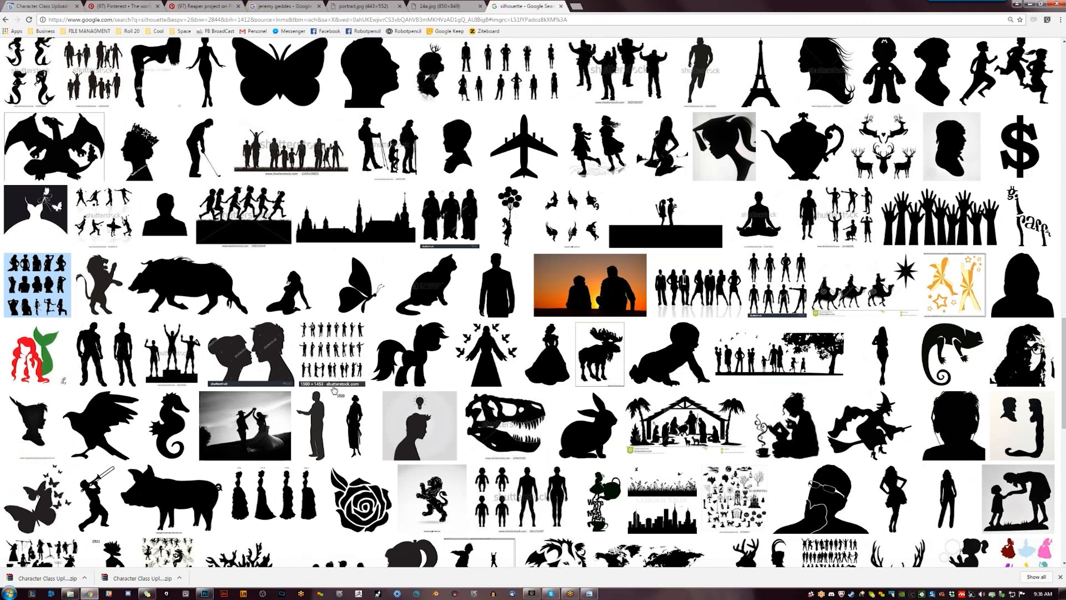
{"action": "scroll", "coordinate": [334, 389], "scroll_direction": "down", "scroll_amount": 2}
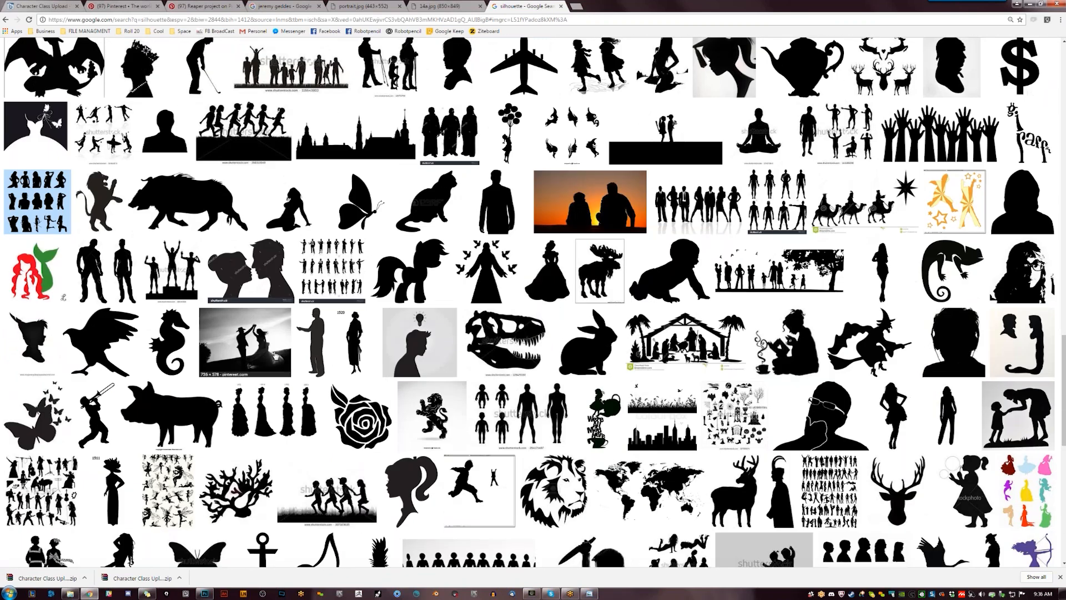
{"action": "left_click", "coordinate": [275, 355]}
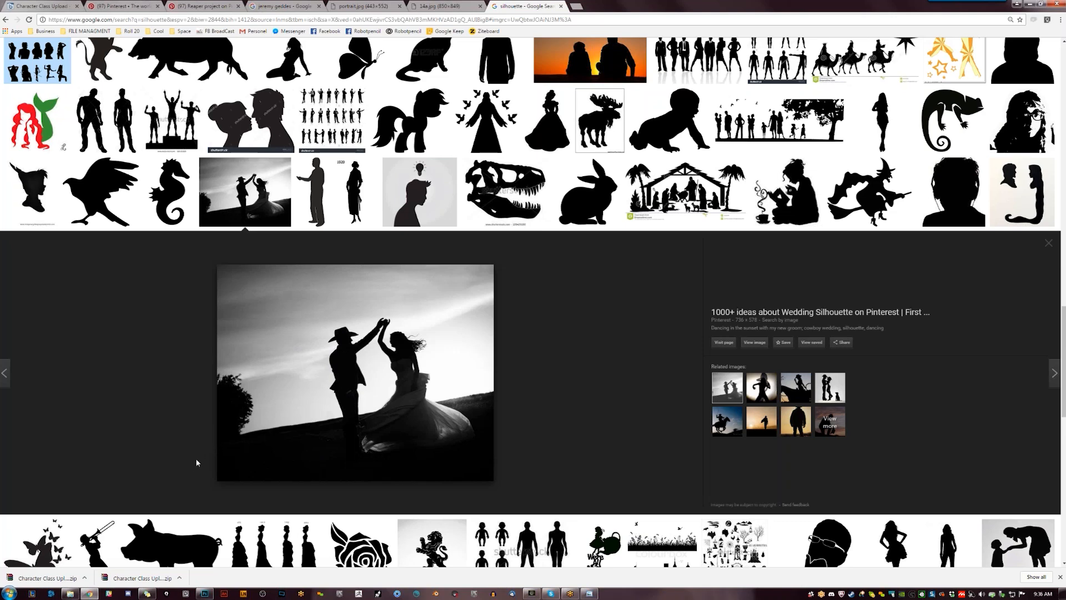
- Return to the top of the silhouette results and run a Google image search for "sean cheetham"
{"action": "scroll", "coordinate": [412, 400], "scroll_direction": "down", "scroll_amount": 2}
{"action": "scroll", "coordinate": [411, 396], "scroll_direction": "up", "scroll_amount": 2}
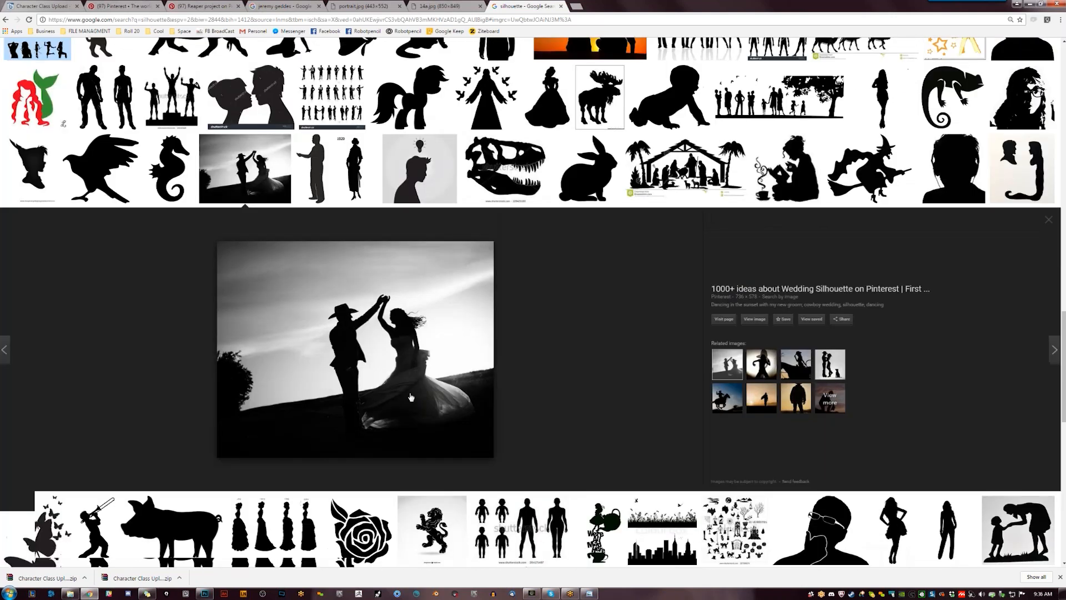
{"action": "scroll", "coordinate": [411, 397], "scroll_direction": "up", "scroll_amount": 10}
{"action": "key", "text": "ctrl+a"}
{"action": "type", "text": "sean cheat"}
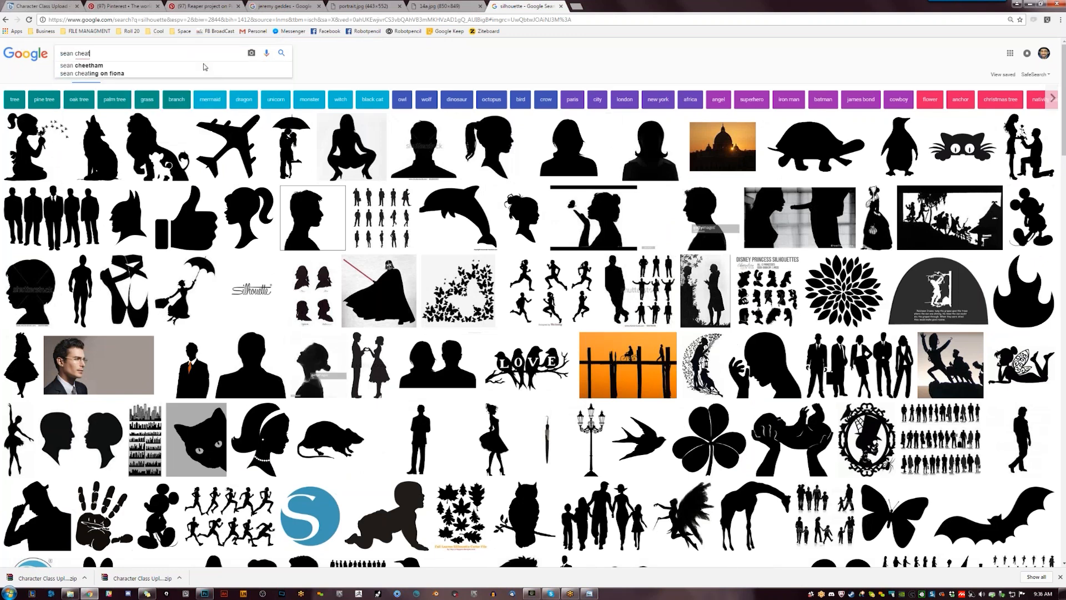
{"action": "key", "text": "BackSpace"}
{"action": "key", "text": "BackSpace"}
{"action": "type", "text": "etham"}
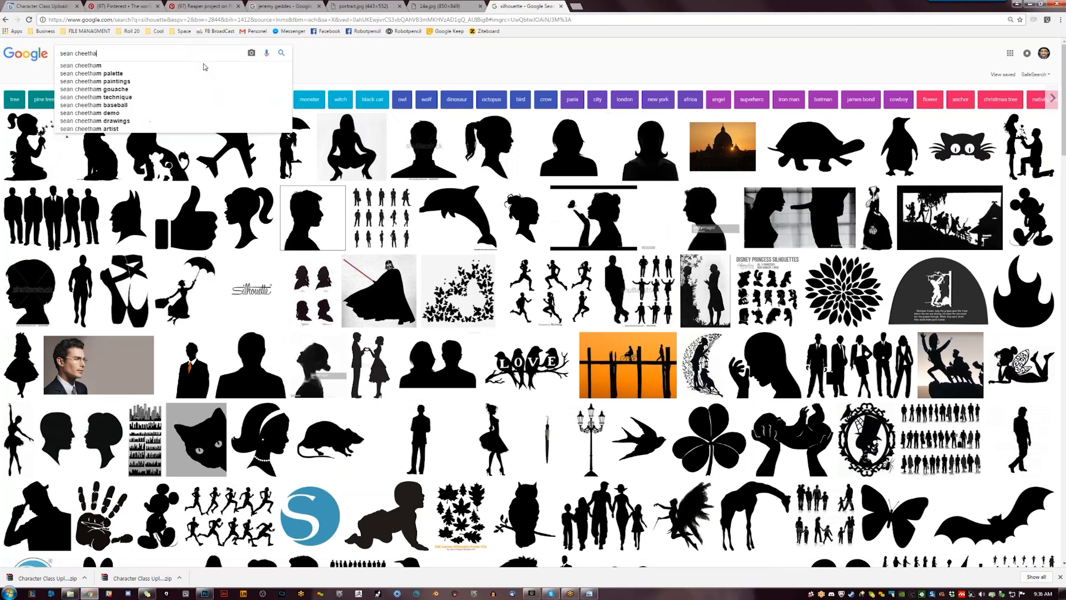
{"action": "key", "text": "Return"}
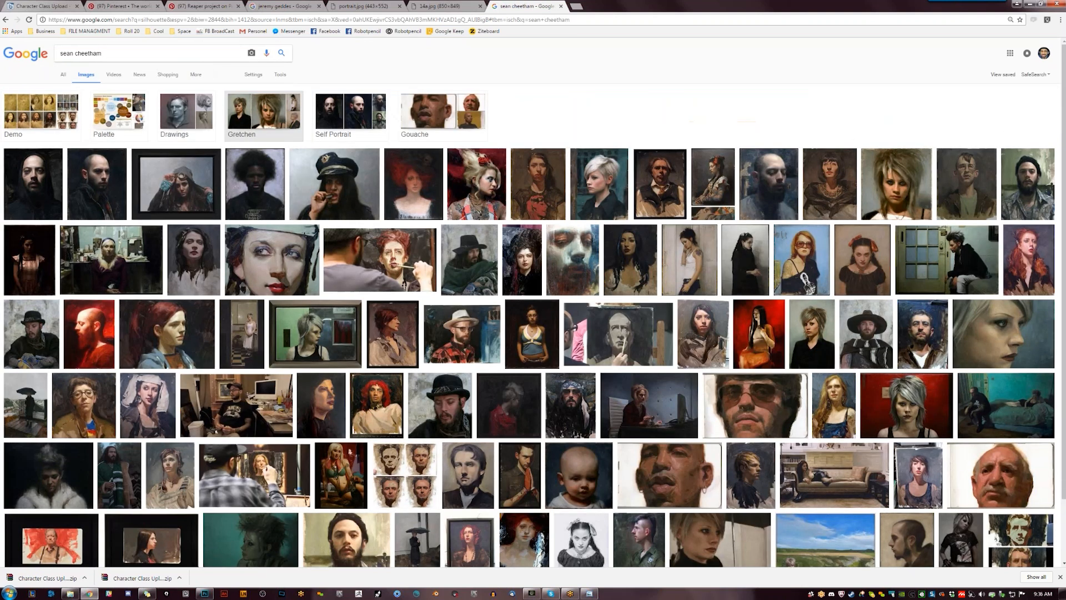
- Preview the dark hooded portrait, the still of the artist painting a portrait, and the four-stage portrait study among the results
{"action": "left_click", "coordinate": [44, 195]}
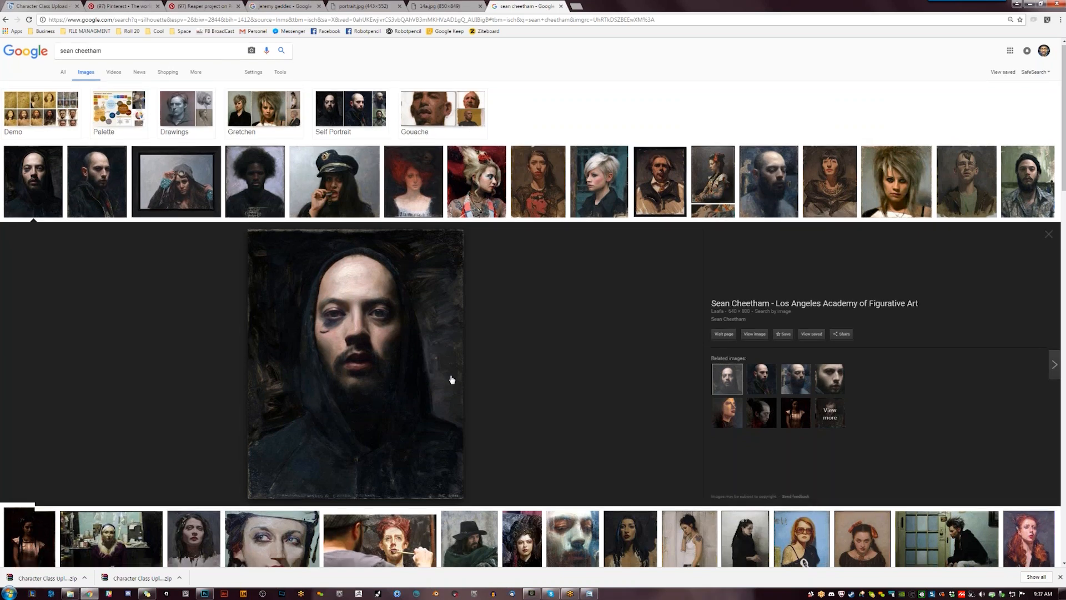
{"action": "scroll", "coordinate": [453, 377], "scroll_direction": "down", "scroll_amount": 3}
{"action": "left_click", "coordinate": [618, 455]}
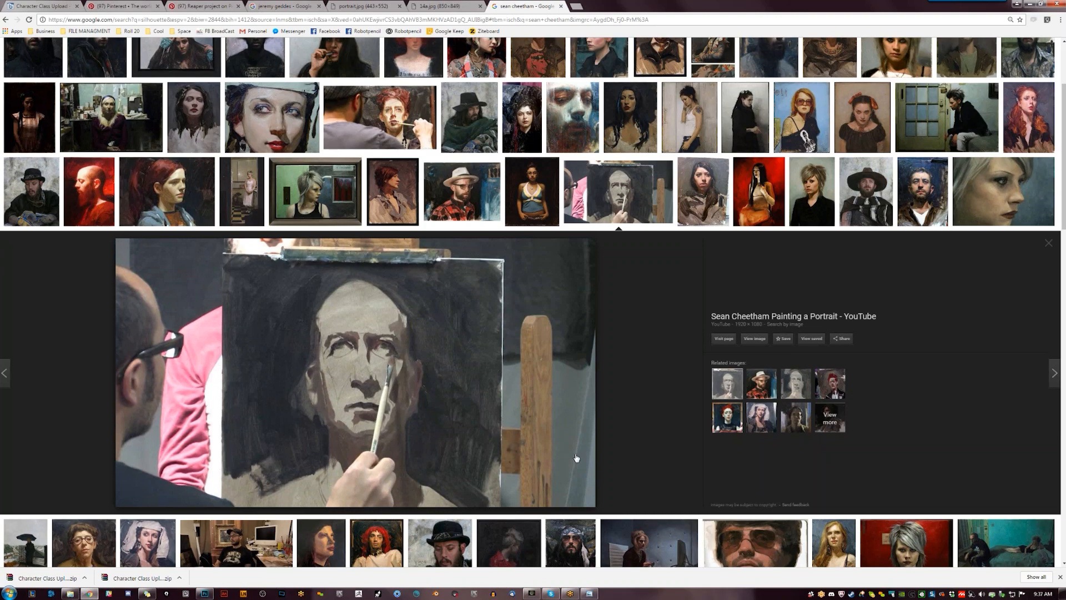
{"action": "scroll", "coordinate": [576, 458], "scroll_direction": "down", "scroll_amount": 4}
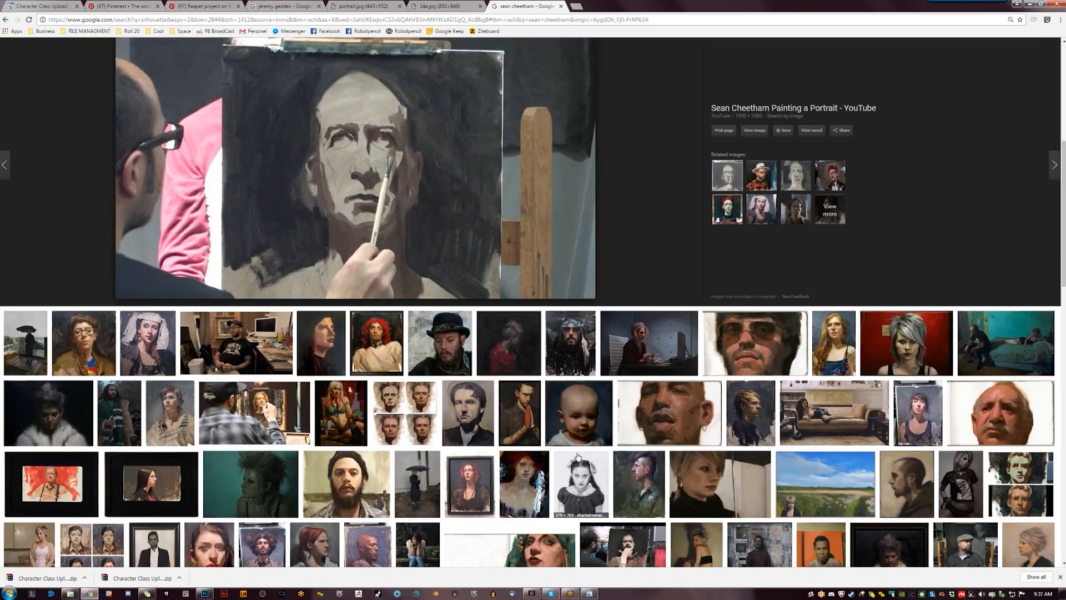
{"action": "left_click", "coordinate": [404, 413]}
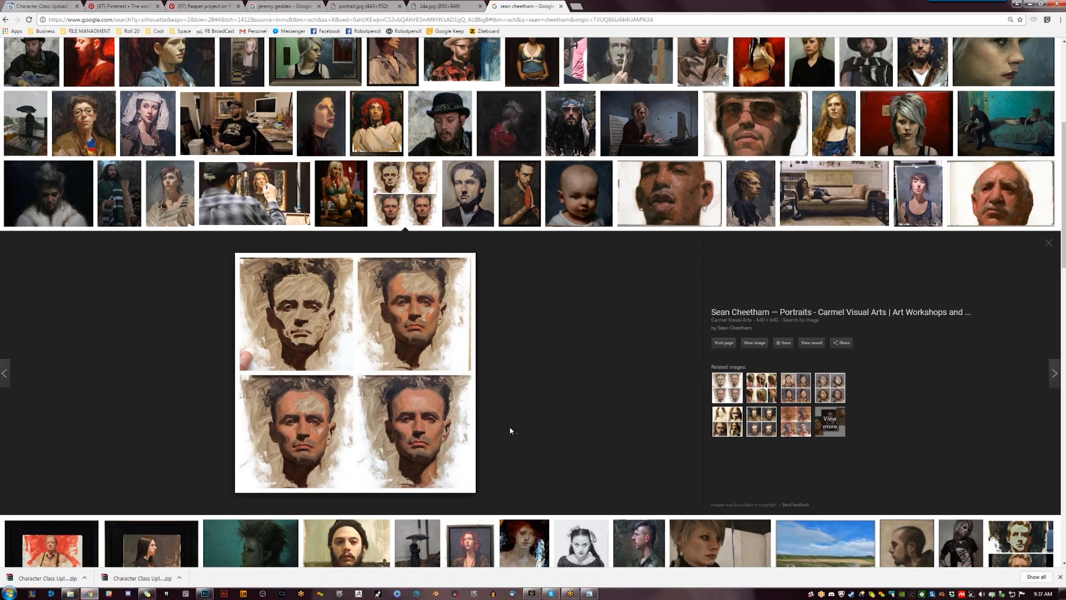
- Switch to Photoshop, bring up the blank canvas area below the test strokes and reduce the brush size to 25 px
{"action": "key", "text": "alt+Tab"}
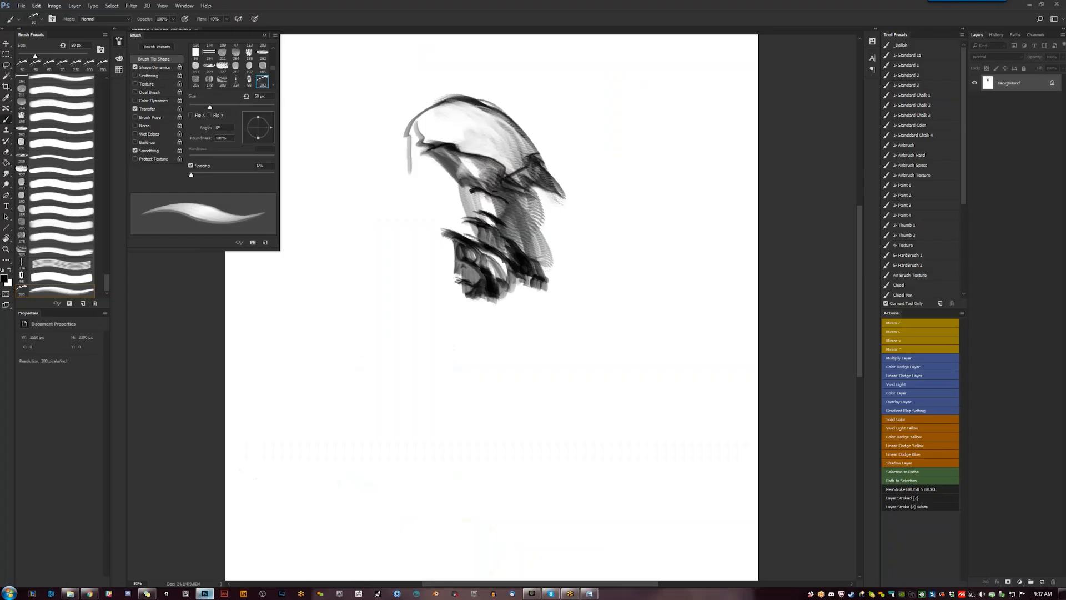
{"action": "left_click_drag", "start_coordinate": [607, 309], "coordinate": [570, 190]}
{"action": "key", "text": "f"}
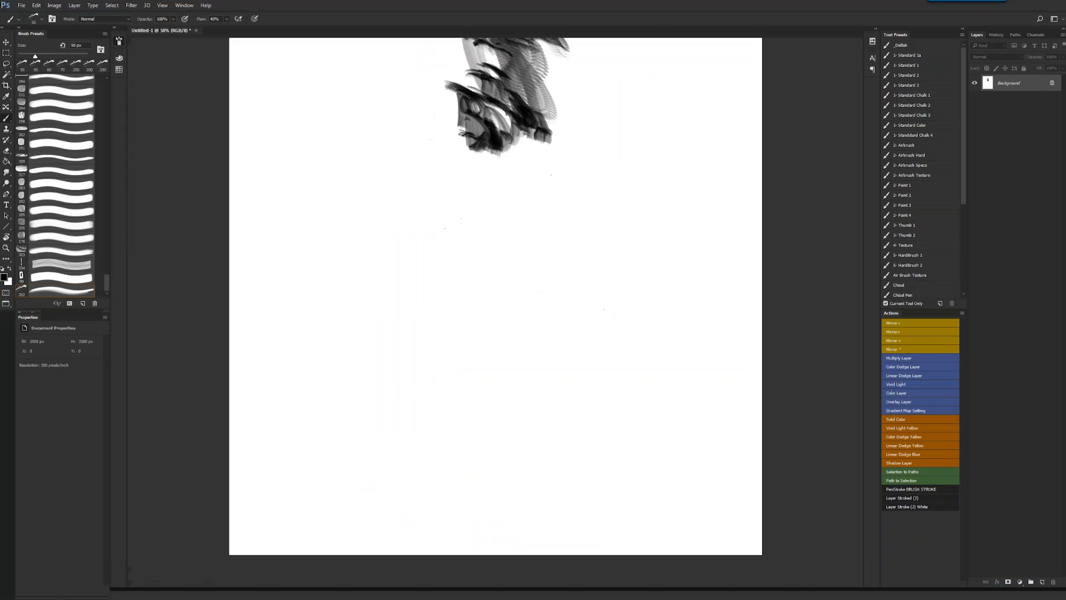
{"action": "key", "text": "z"}
{"action": "left_click", "coordinate": [516, 278]}
{"action": "key", "text": "b"}
{"action": "key", "text": "["}
{"action": "key", "text": "["}
{"action": "key", "text": "["}
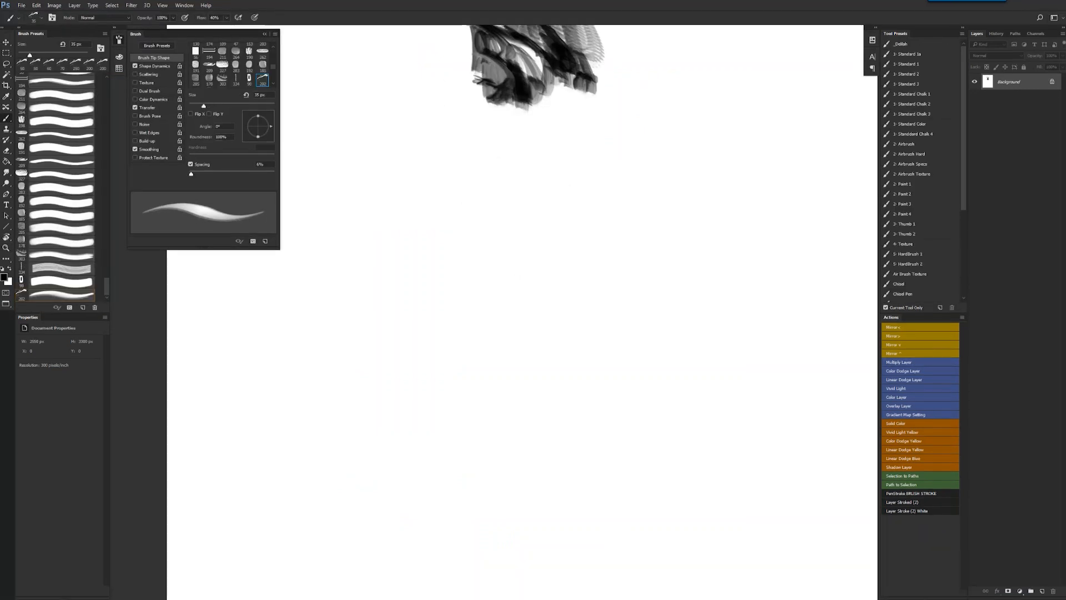
{"action": "key", "text": "bracketleft"}
{"action": "key", "text": "bracketleft"}
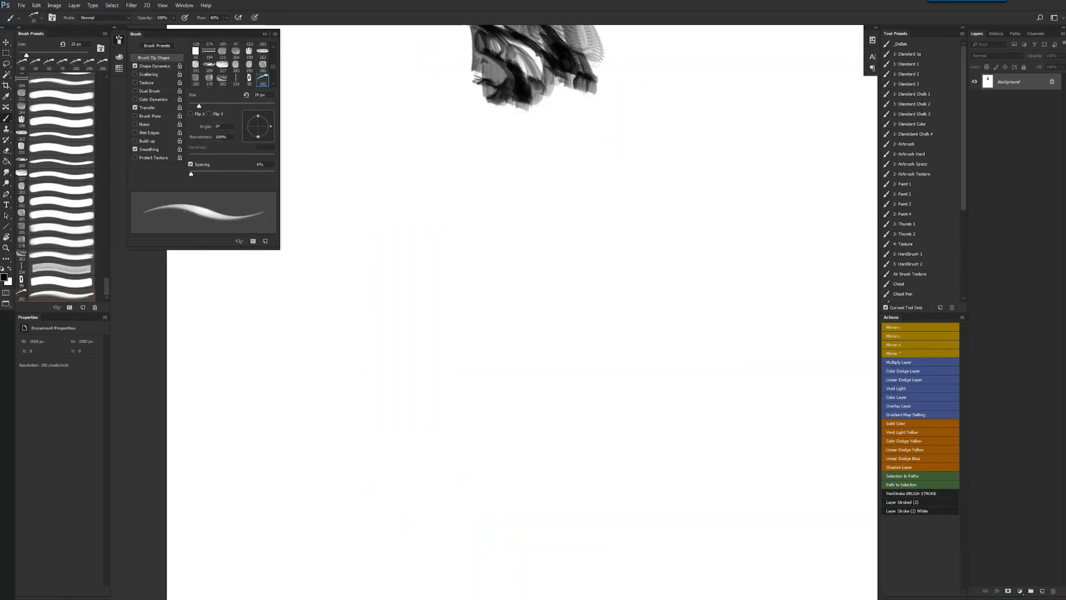
- Save the current brush as a new tool preset named "Chisel 2" without including color
{"action": "left_click", "coordinate": [940, 307]}
{"action": "type", "text": "d"}
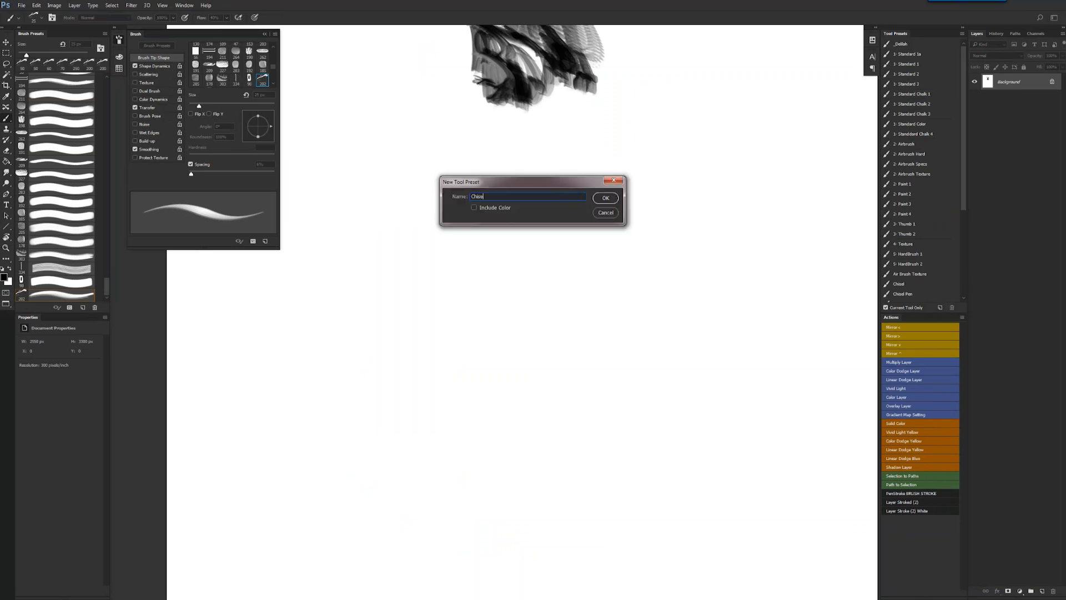
{"action": "key", "text": "Return"}
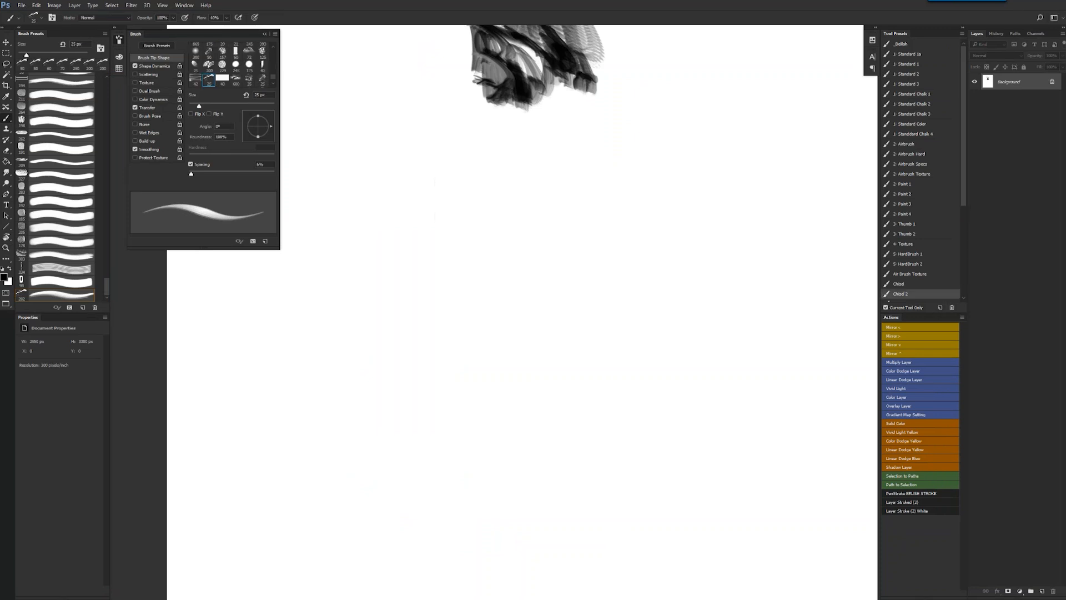
- Go through the Standard 1 and Thumb 1 tool presets, choose Paint 1, and show the canvas full screen
{"action": "left_click", "coordinate": [929, 65]}
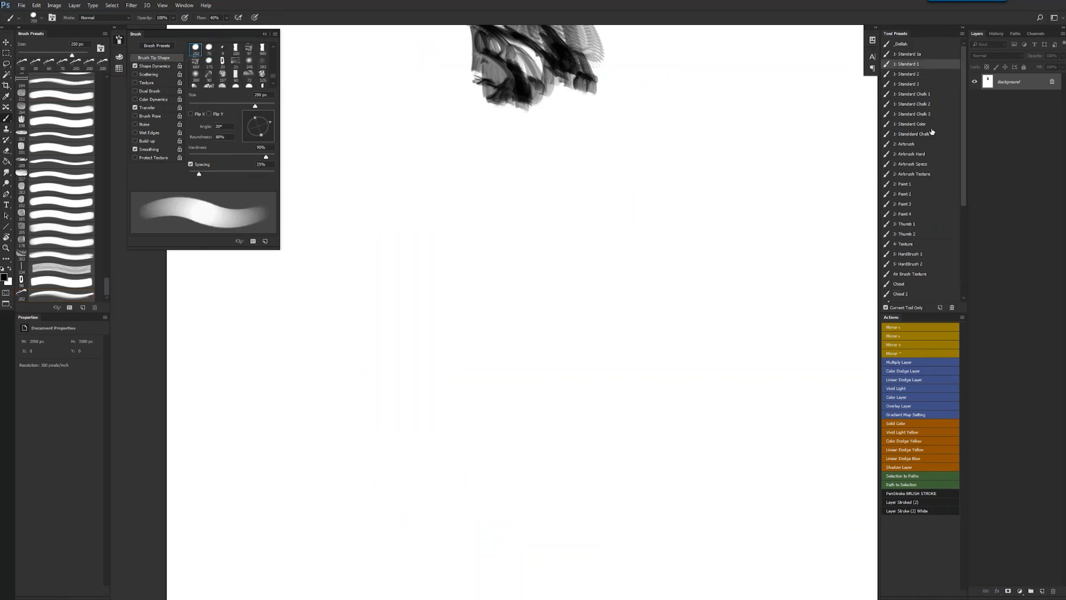
{"action": "left_click", "coordinate": [930, 224]}
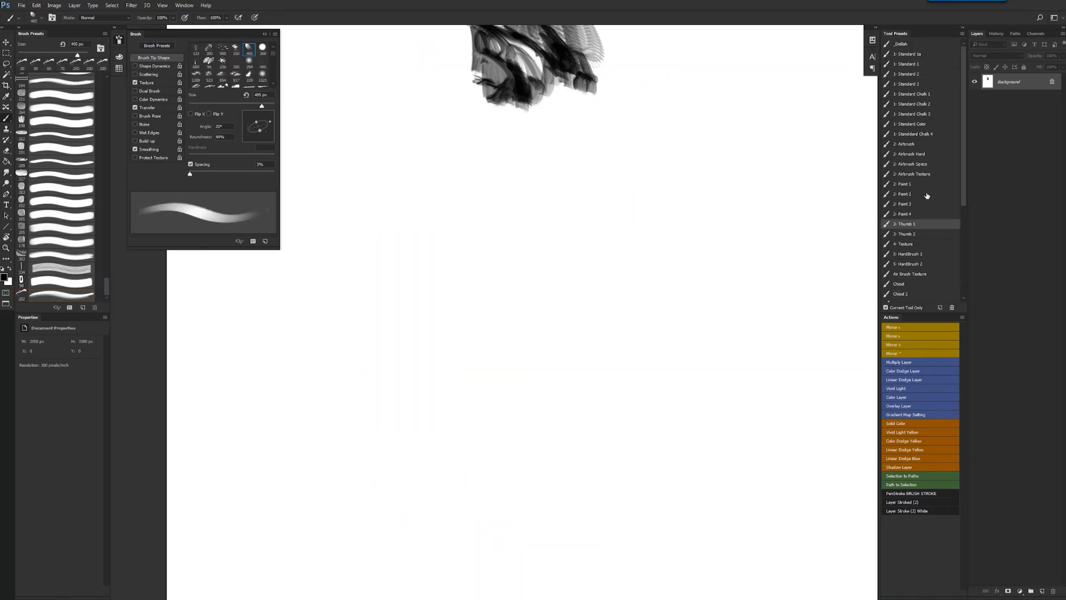
{"action": "left_click", "coordinate": [926, 185]}
{"action": "key", "text": "f"}
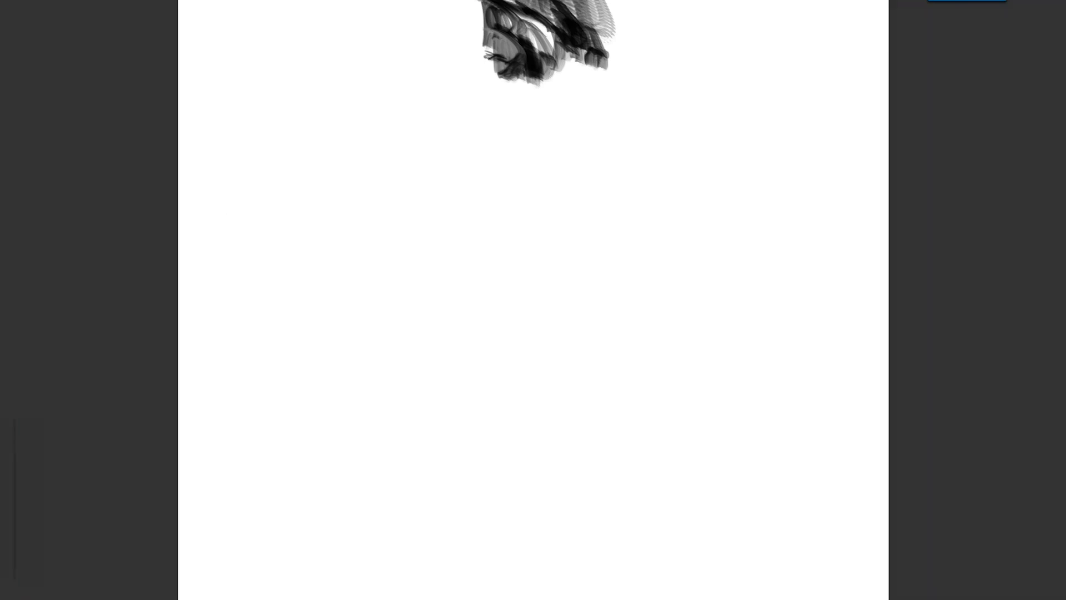
- Sketch the outline of a cube with three visible faces in thin black lines on the blank canvas below the test strokes
{"action": "left_click_drag", "start_coordinate": [431, 306], "coordinate": [545, 251]}
{"action": "mouse_move", "coordinate": [546, 252]}
{"action": "left_mouse_down"}
{"action": "mouse_move", "coordinate": [634, 281]}
{"action": "mouse_move", "coordinate": [556, 341]}
{"action": "left_mouse_up"}
{"action": "mouse_move", "coordinate": [443, 305]}
{"action": "left_mouse_down"}
{"action": "mouse_move", "coordinate": [552, 336]}
{"action": "mouse_move", "coordinate": [564, 409]}
{"action": "left_mouse_up"}
{"action": "left_click_drag", "start_coordinate": [631, 283], "coordinate": [629, 355]}
{"action": "mouse_move", "coordinate": [566, 404]}
{"action": "left_mouse_down"}
{"action": "mouse_move", "coordinate": [571, 441]}
{"action": "mouse_move", "coordinate": [618, 386]}
{"action": "left_mouse_up"}
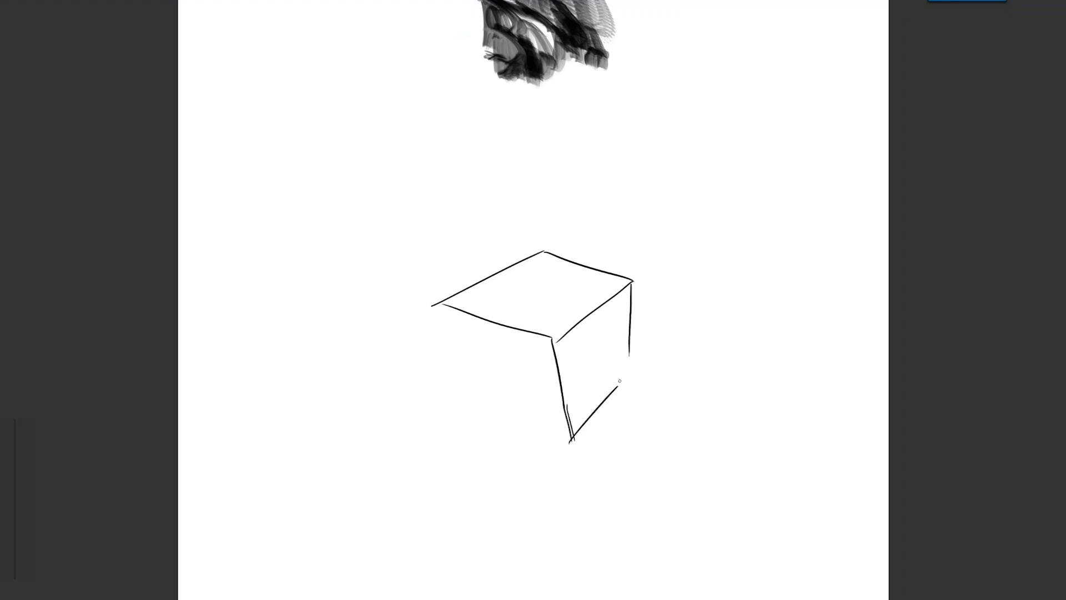
{"action": "left_click_drag", "start_coordinate": [630, 344], "coordinate": [625, 390]}
{"action": "mouse_move", "coordinate": [436, 304]}
{"action": "left_mouse_down"}
{"action": "mouse_move", "coordinate": [481, 408]}
{"action": "mouse_move", "coordinate": [572, 441]}
{"action": "left_mouse_up"}
- Letter the cube's top face A, front-left face B and right face C, and undo the short tick on the slanted line above it
{"action": "left_click_drag", "start_coordinate": [515, 299], "coordinate": [545, 303]}
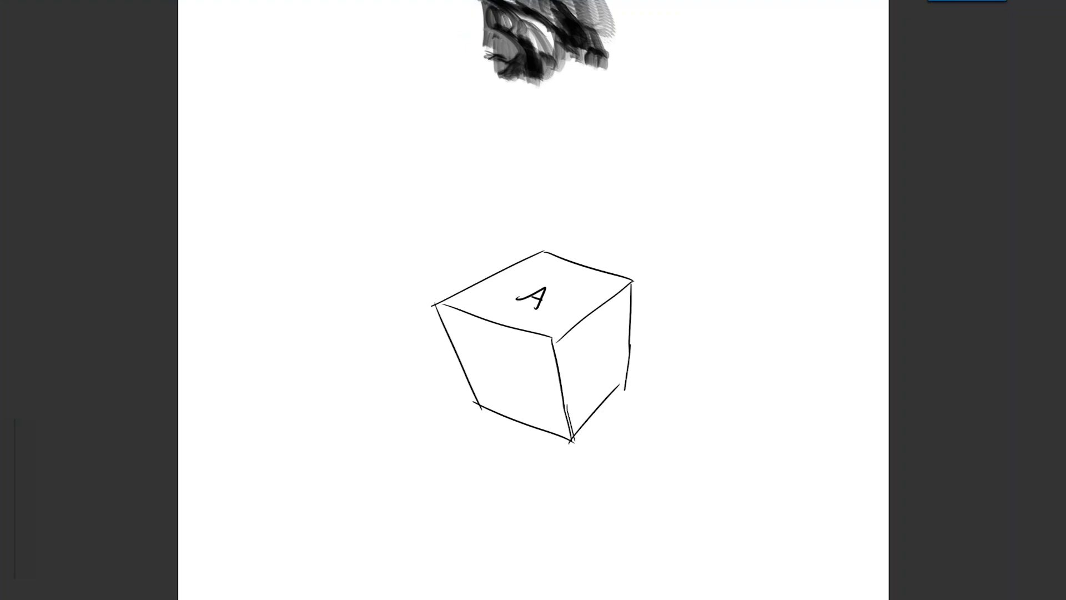
{"action": "left_click_drag", "start_coordinate": [496, 359], "coordinate": [504, 381]}
{"action": "left_click_drag", "start_coordinate": [497, 359], "coordinate": [507, 384]}
{"action": "left_click_drag", "start_coordinate": [599, 337], "coordinate": [602, 362]}
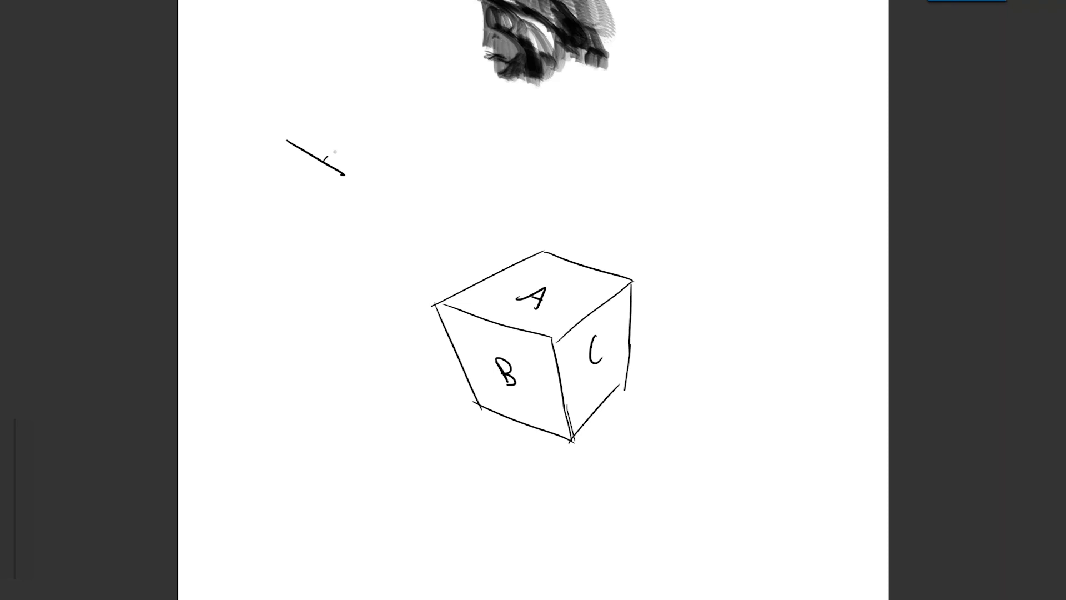
{"action": "key", "text": "ctrl+z"}
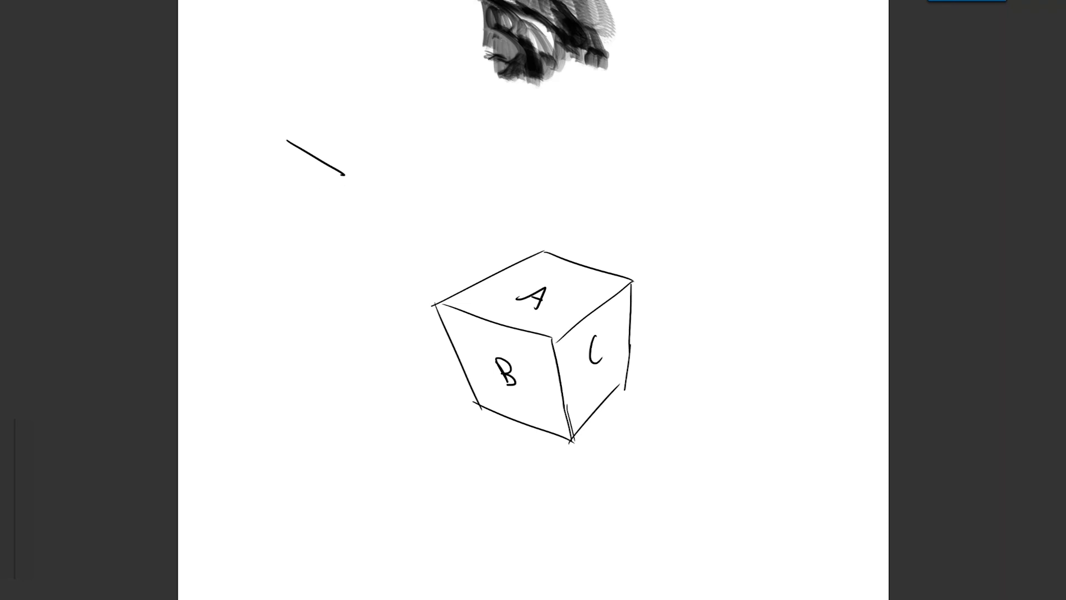
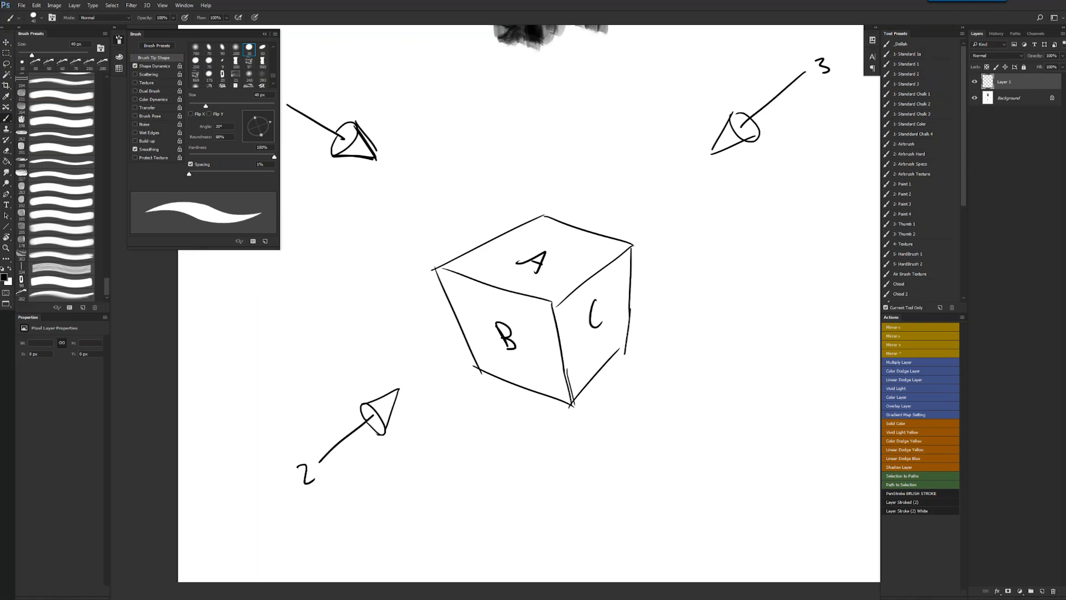
- Fill Layer 1 with black and lower its fill to 86% so the cube drawing shows through
{"action": "left_click_drag", "start_coordinate": [507, 279], "coordinate": [505, 318]}
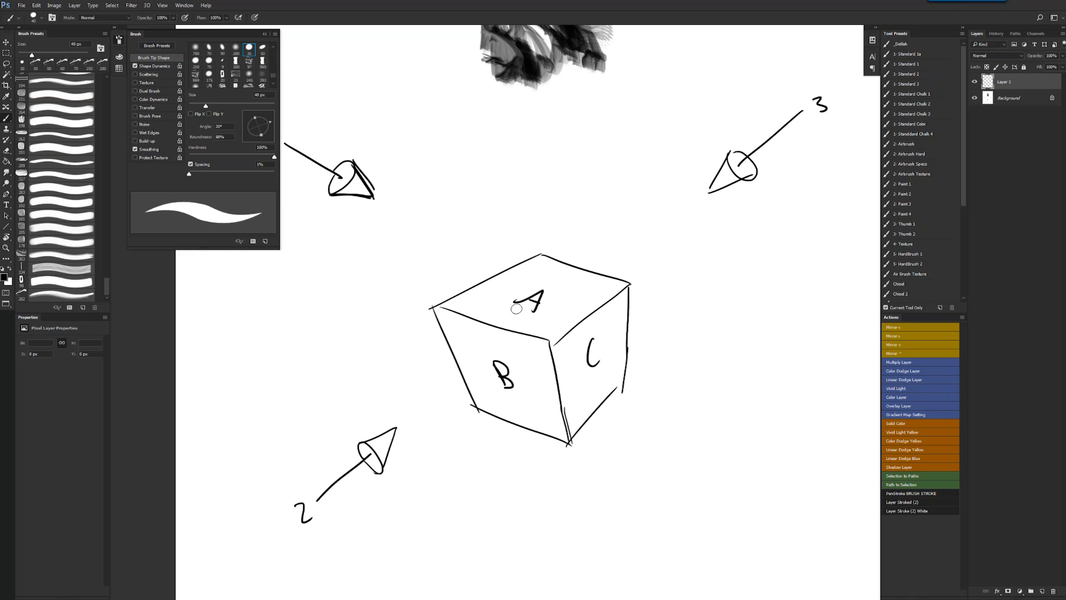
{"action": "key", "text": "bracketright"}
{"action": "key", "text": "bracketright"}
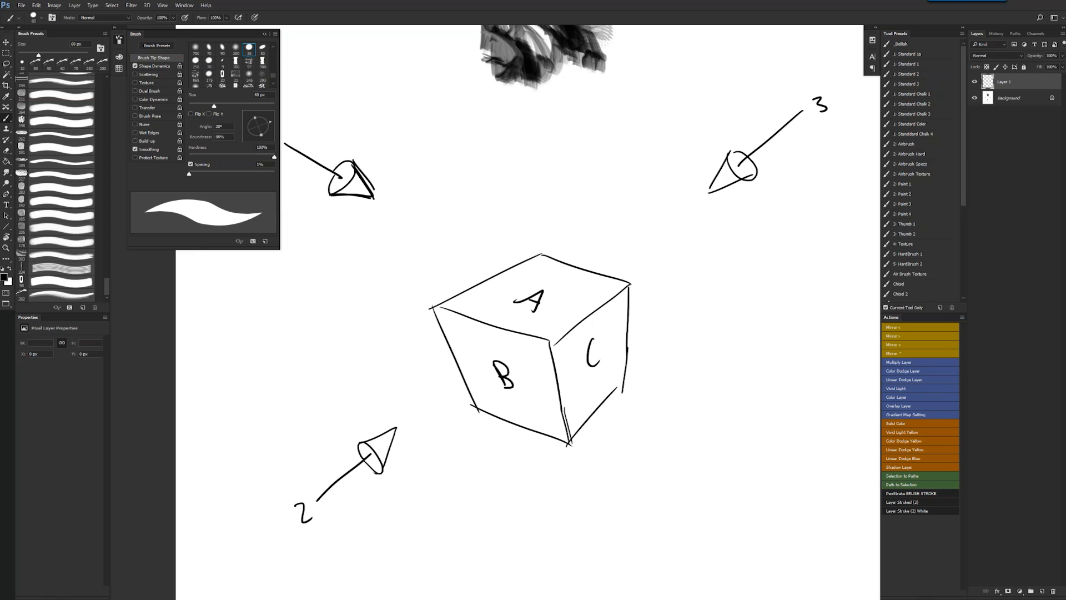
{"action": "key", "text": "g"}
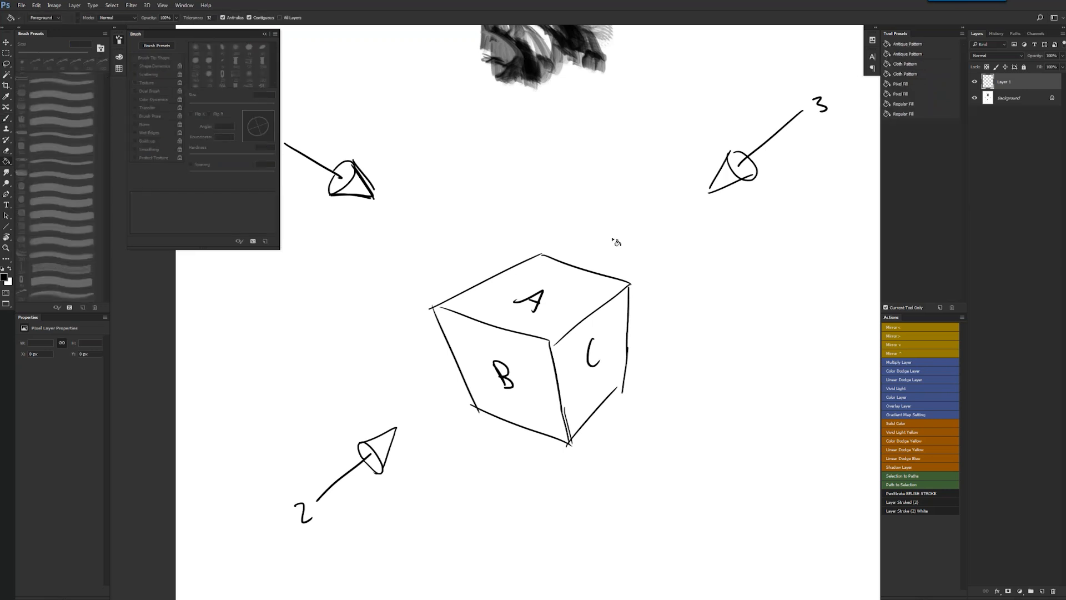
{"action": "left_click", "coordinate": [707, 183]}
{"action": "left_click_drag", "start_coordinate": [1040, 66], "coordinate": [1032, 67]}
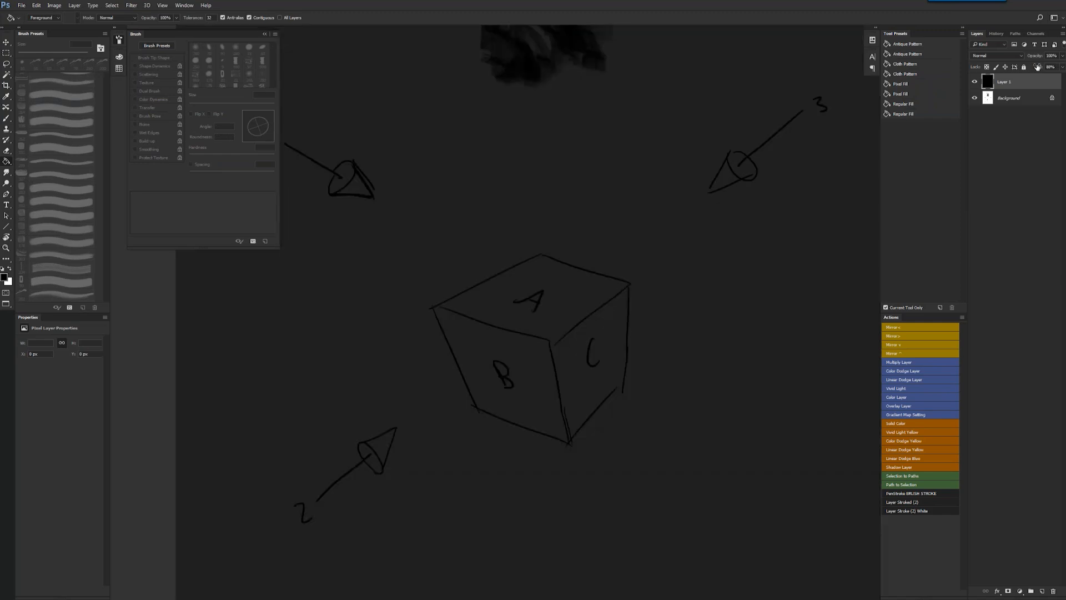
- Add a layer mask to the dark Layer 1
{"action": "left_click", "coordinate": [1020, 591]}
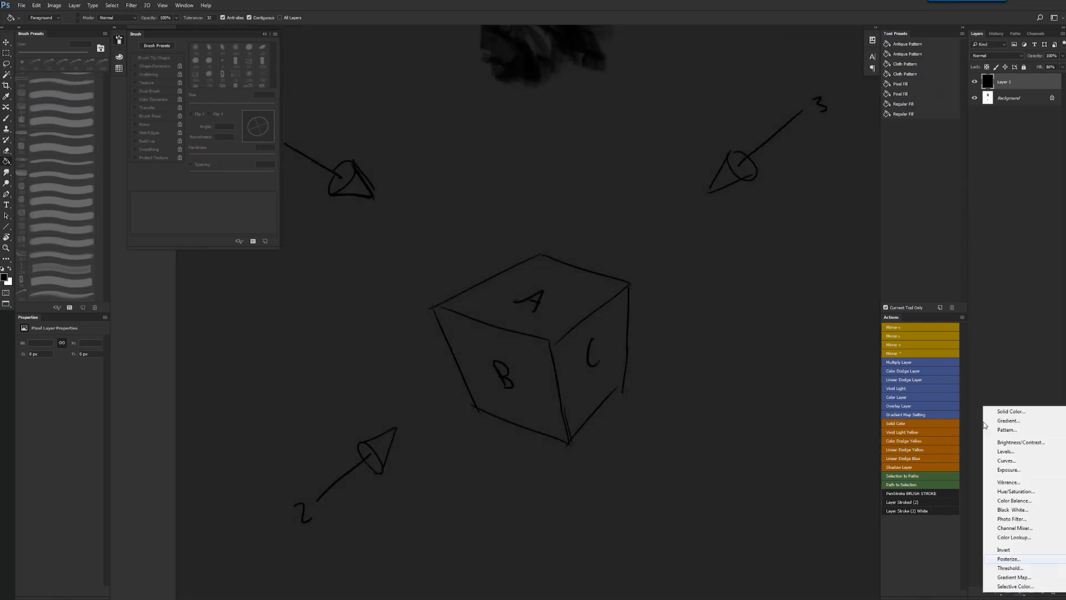
{"action": "left_click", "coordinate": [1014, 303]}
{"action": "left_click", "coordinate": [1007, 591]}
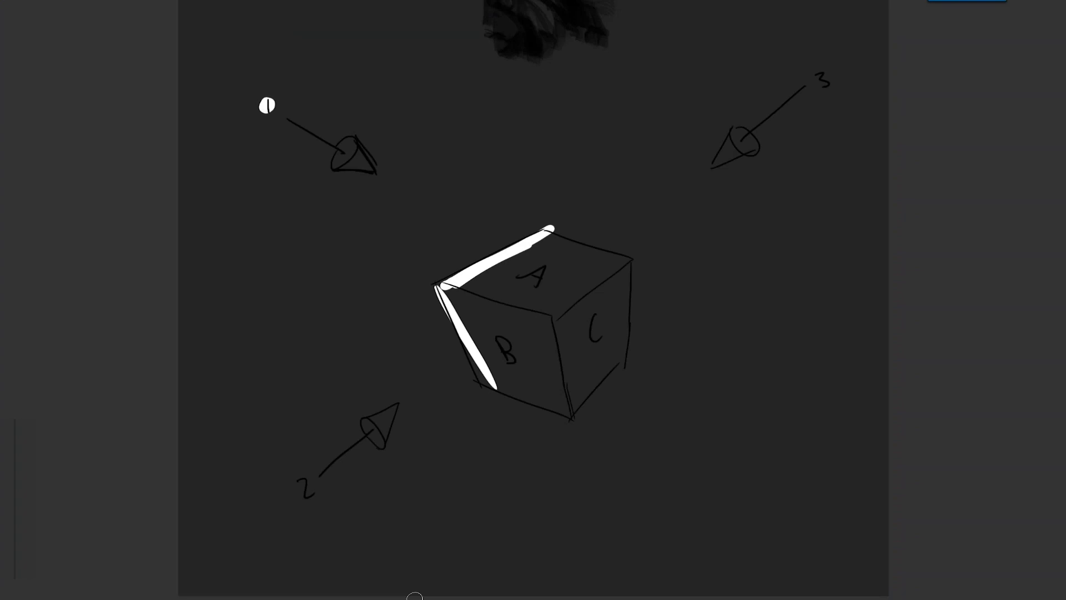
- Write "Shape" in white with a small arrow pointing down at the cube's lit edge, and undo it
{"action": "mouse_move", "coordinate": [461, 160]}
{"action": "left_mouse_down"}
{"action": "mouse_move", "coordinate": [466, 203]}
{"action": "mouse_move", "coordinate": [481, 192]}
{"action": "left_mouse_up"}
{"action": "mouse_move", "coordinate": [457, 118]}
{"action": "left_mouse_down"}
{"action": "mouse_move", "coordinate": [443, 148]}
{"action": "mouse_move", "coordinate": [490, 144]}
{"action": "mouse_move", "coordinate": [506, 126]}
{"action": "left_mouse_up"}
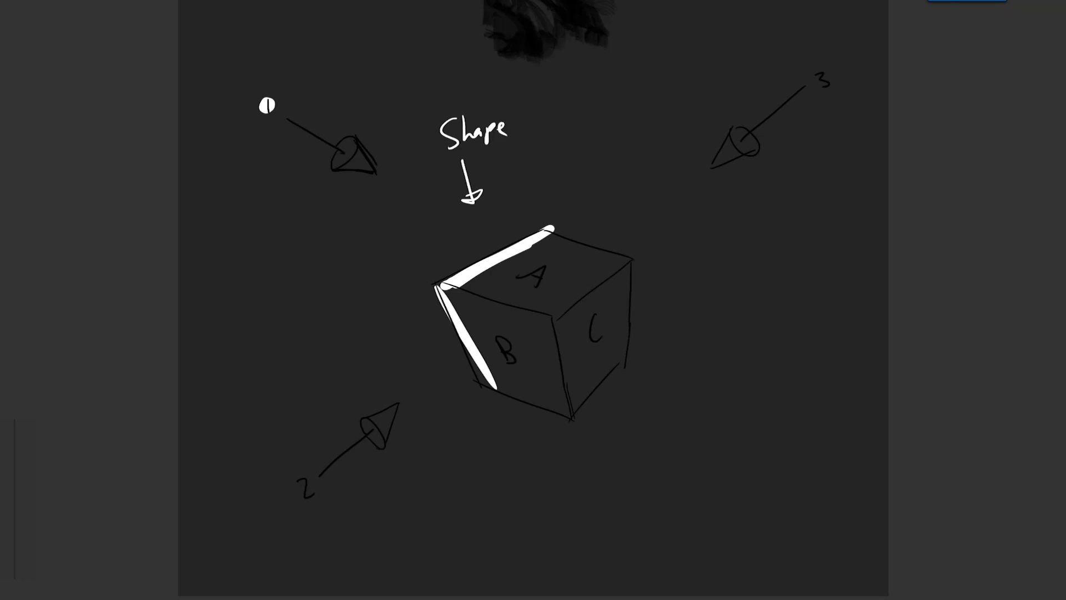
{"action": "key", "text": "ctrl+z"}
{"action": "key", "text": "ctrl+z"}
{"action": "key", "text": "ctrl+z"}
{"action": "key", "text": "ctrl+z"}
{"action": "key", "text": "ctrl+z"}
{"action": "key", "text": "ctrl+z"}
{"action": "key", "text": "ctrl+z"}
{"action": "key", "text": "ctrl+z"}
{"action": "key", "text": "ctrl+z"}
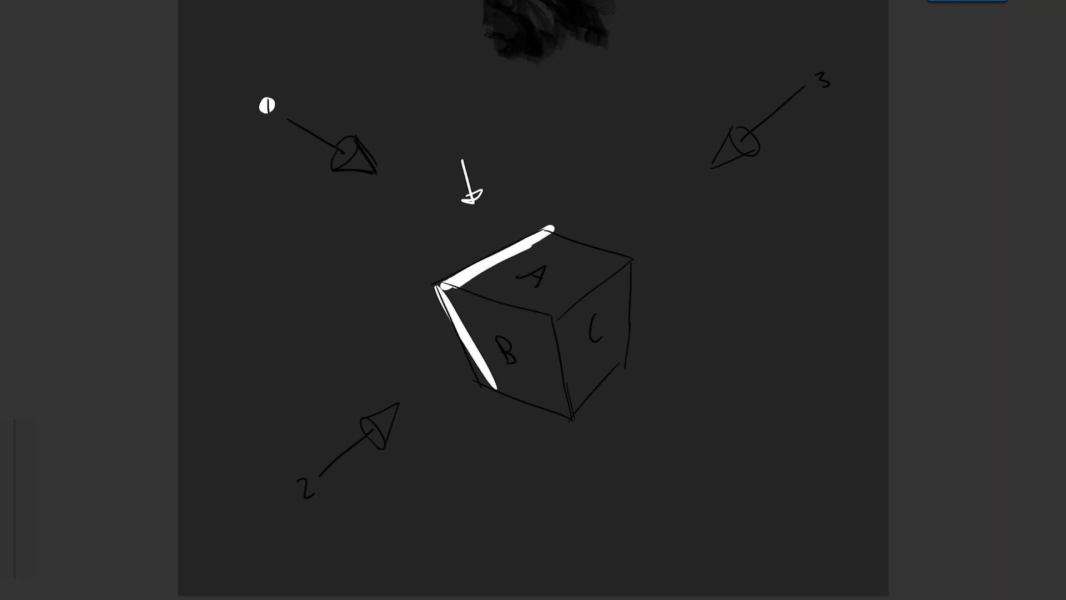
- Reveal the cube's top face A in solid white on the layer mask and lighten face B to dark grey
{"action": "mouse_move", "coordinate": [440, 282]}
{"action": "left_mouse_down"}
{"action": "mouse_move", "coordinate": [563, 310]}
{"action": "mouse_move", "coordinate": [623, 260]}
{"action": "mouse_move", "coordinate": [531, 237]}
{"action": "mouse_move", "coordinate": [442, 282]}
{"action": "left_mouse_up"}
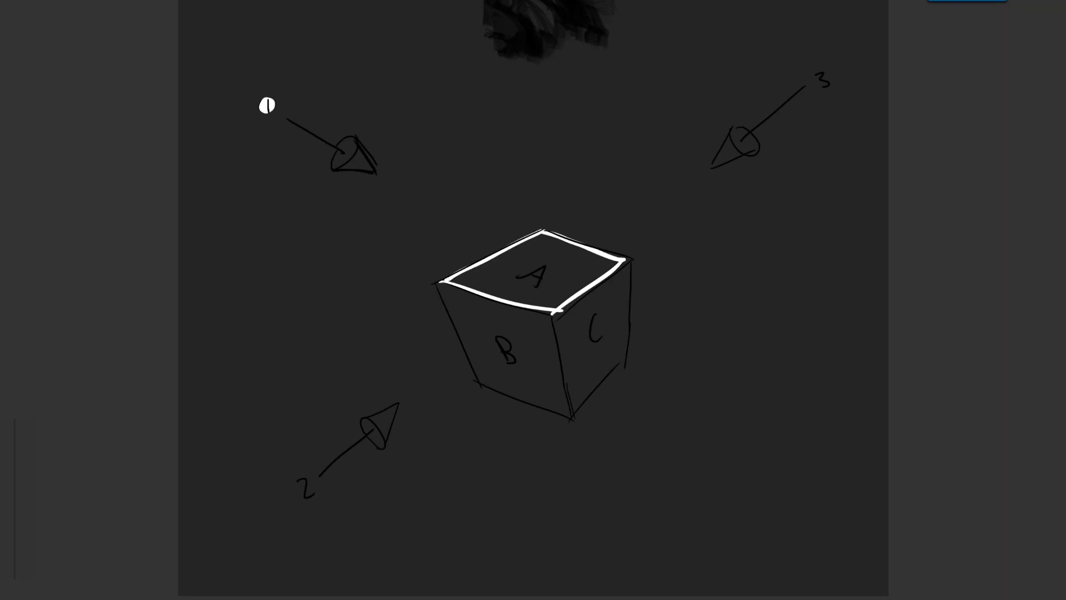
{"action": "left_click", "coordinate": [525, 286]}
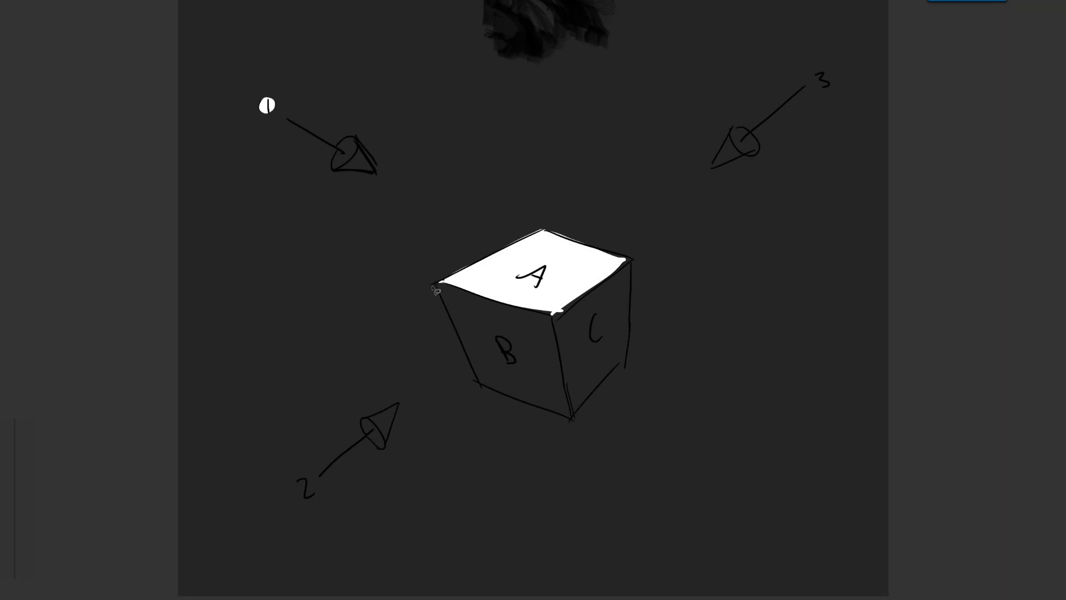
{"action": "mouse_move", "coordinate": [437, 285]}
{"action": "left_mouse_down"}
{"action": "mouse_move", "coordinate": [511, 391]}
{"action": "mouse_move", "coordinate": [581, 416]}
{"action": "mouse_move", "coordinate": [548, 334]}
{"action": "mouse_move", "coordinate": [442, 289]}
{"action": "mouse_move", "coordinate": [526, 310]}
{"action": "mouse_move", "coordinate": [562, 383]}
{"action": "mouse_move", "coordinate": [553, 417]}
{"action": "mouse_move", "coordinate": [445, 310]}
{"action": "mouse_move", "coordinate": [442, 288]}
{"action": "mouse_move", "coordinate": [467, 320]}
{"action": "mouse_move", "coordinate": [516, 339]}
{"action": "mouse_move", "coordinate": [494, 390]}
{"action": "mouse_move", "coordinate": [480, 383]}
{"action": "left_mouse_up"}
{"action": "key", "text": "f"}
{"action": "key", "text": "f"}
{"action": "key", "text": "ctrl+d"}
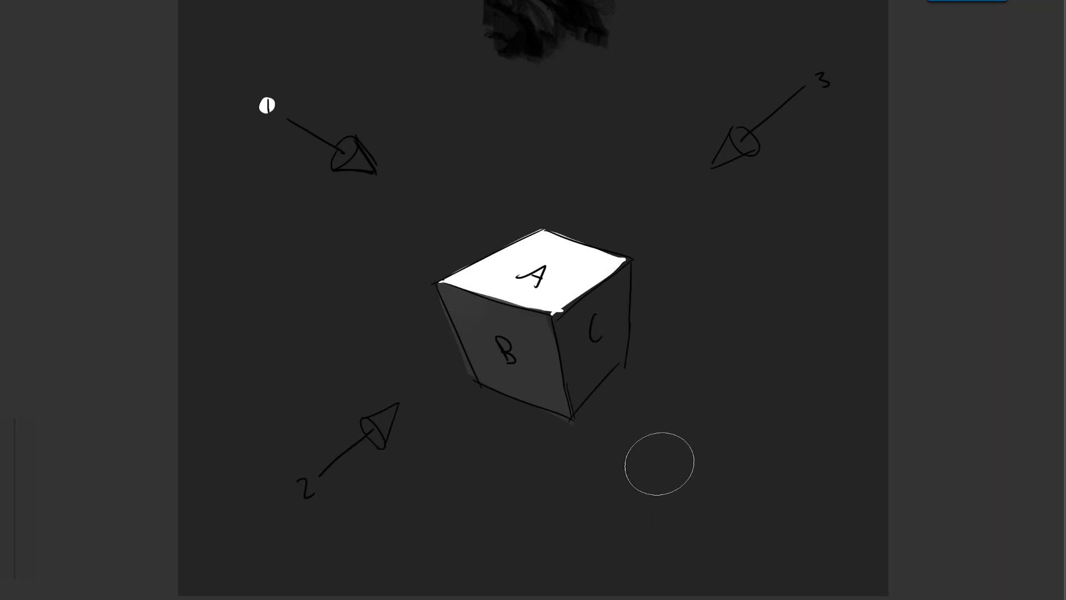
- Try to shift the masked dark layer across the drawing, and undo the move
{"action": "key", "text": "v"}
{"action": "mouse_move", "coordinate": [681, 412]}
{"action": "left_mouse_down"}
{"action": "mouse_move", "coordinate": [578, 411]}
{"action": "mouse_move", "coordinate": [476, 393]}
{"action": "mouse_move", "coordinate": [457, 369]}
{"action": "left_mouse_up"}
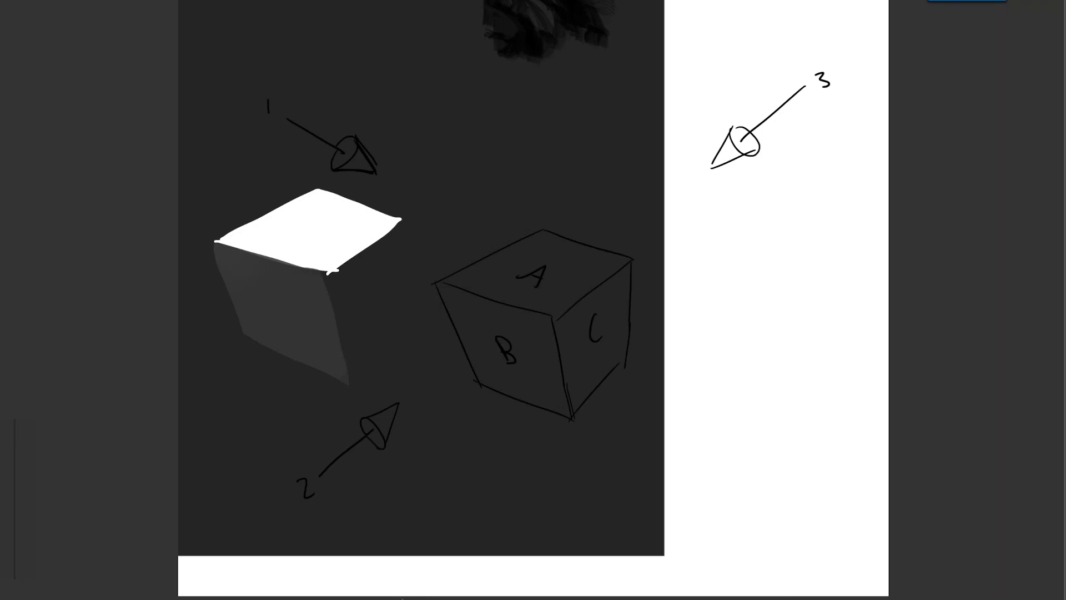
{"action": "key", "text": "ctrl+z"}
{"action": "key", "text": "f"}
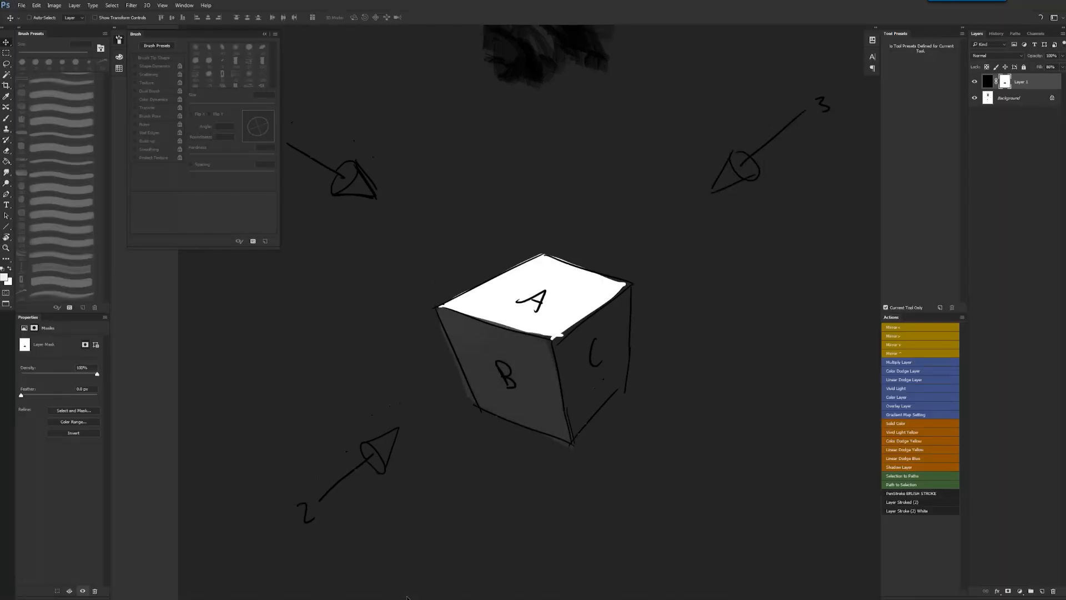
{"action": "key", "text": "f"}
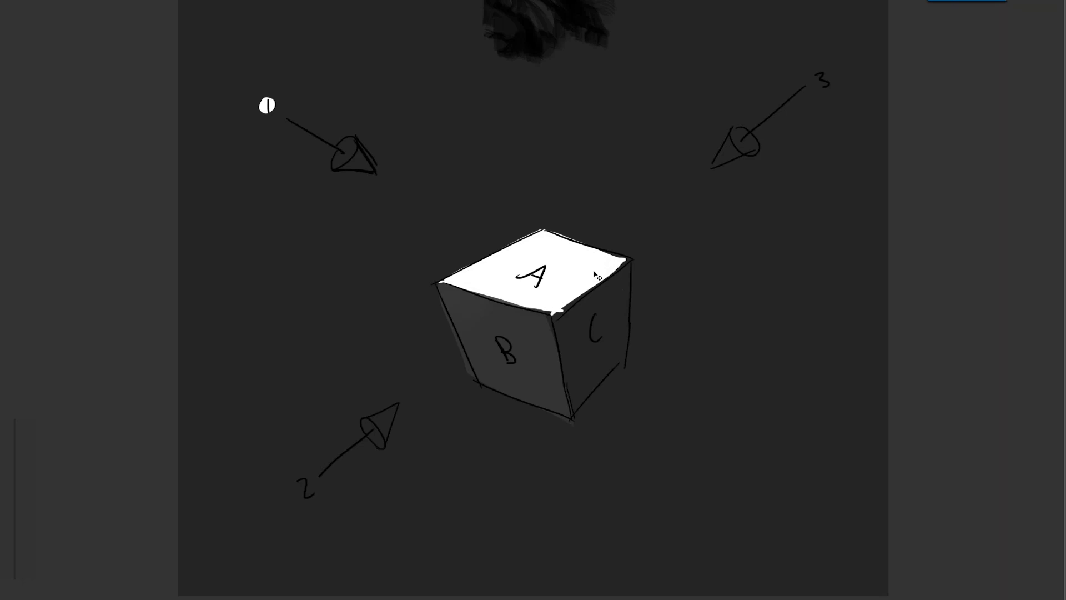
{"action": "key", "text": "f"}
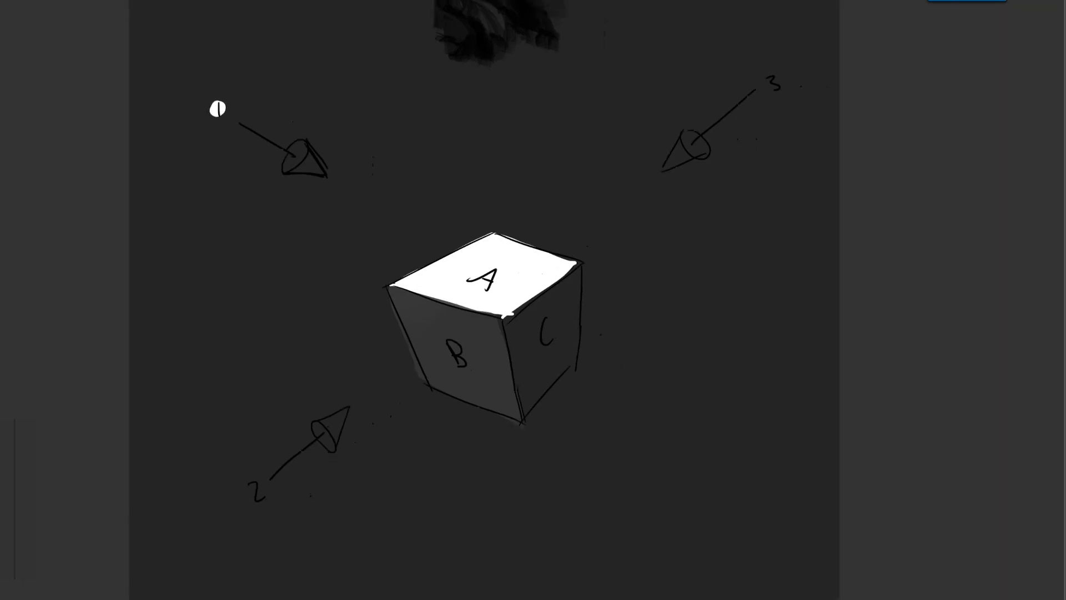
- Hide the masked dark layer and add a new layer above it for brush work
{"action": "left_click", "coordinate": [974, 81]}
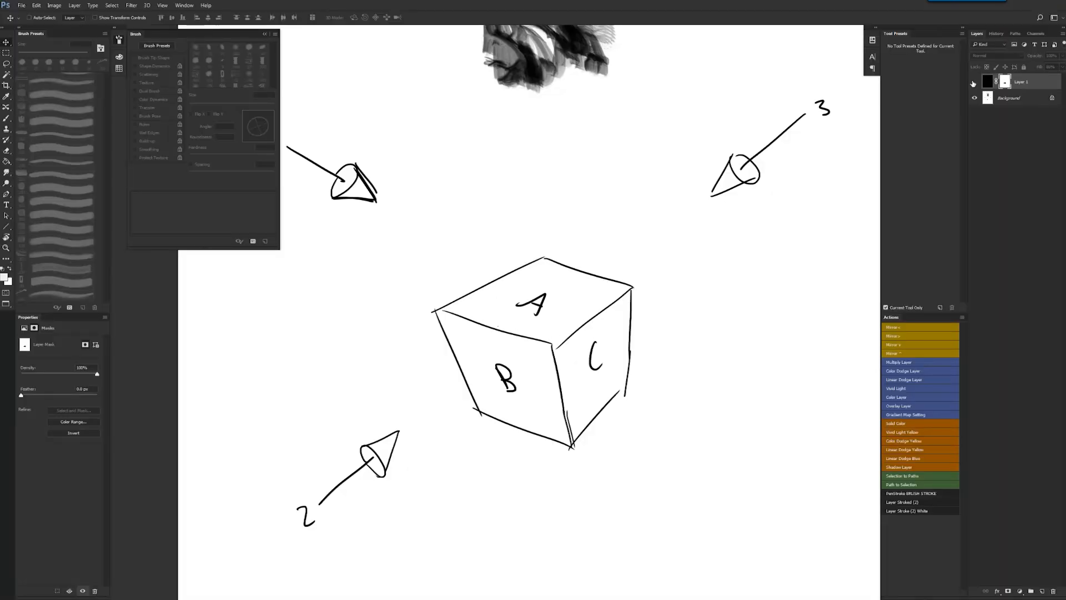
{"action": "left_click_drag", "start_coordinate": [554, 241], "coordinate": [559, 264]}
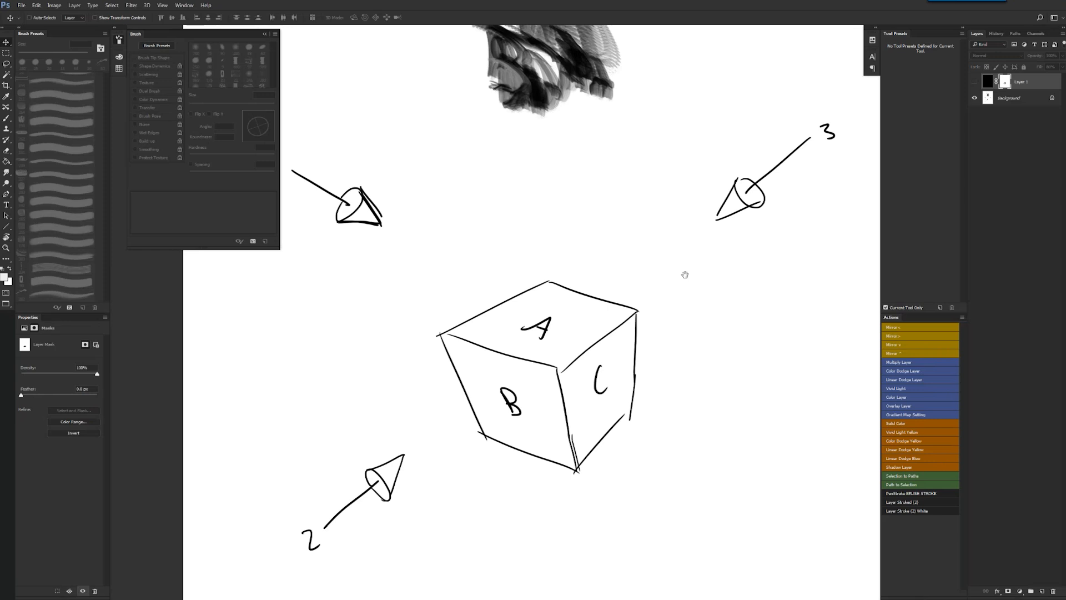
{"action": "left_click_drag", "start_coordinate": [685, 273], "coordinate": [599, 263]}
{"action": "key", "text": "ctrl+shift+alt+n"}
{"action": "key", "text": "b"}
{"action": "key", "text": "b"}
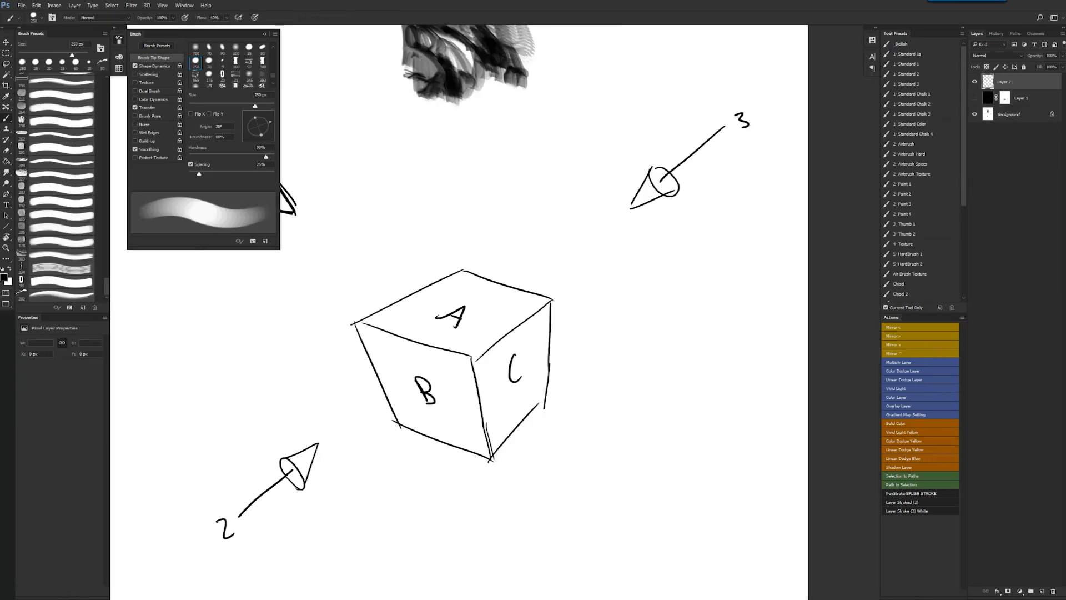
- Sketch a simple front-facing head with eyebrows, eyes, nose and mouth beside the cube, using a small soft black brush
{"action": "left_click_drag", "start_coordinate": [618, 303], "coordinate": [709, 229]}
{"action": "key", "text": "ctrl+z"}
{"action": "key", "text": "bracketleft"}
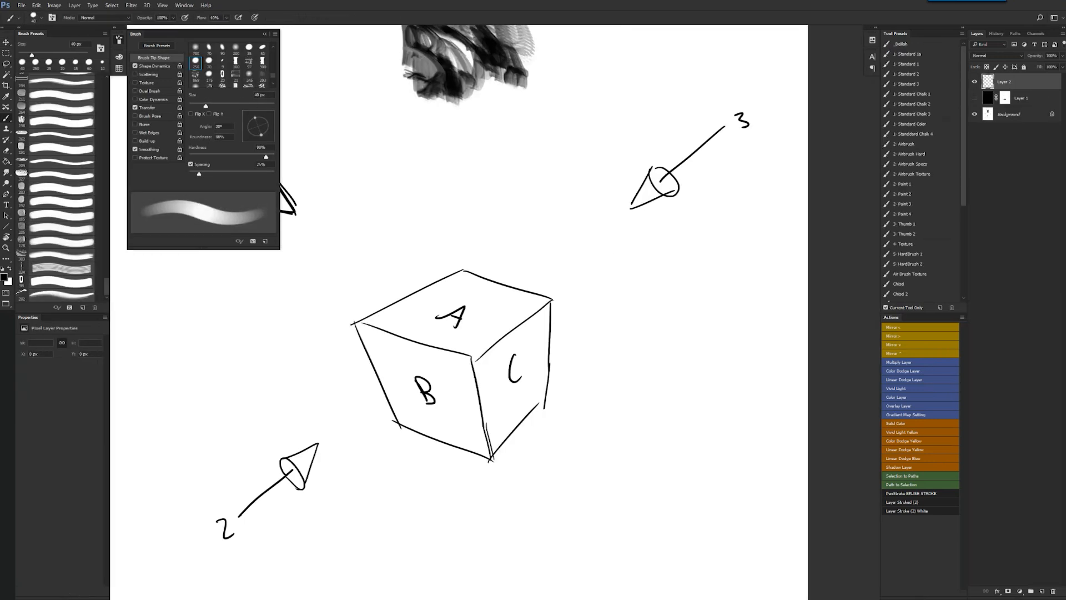
{"action": "mouse_move", "coordinate": [623, 306]}
{"action": "left_mouse_down"}
{"action": "mouse_move", "coordinate": [724, 311]}
{"action": "mouse_move", "coordinate": [716, 331]}
{"action": "left_mouse_up"}
{"action": "mouse_move", "coordinate": [629, 267]}
{"action": "left_mouse_down"}
{"action": "mouse_move", "coordinate": [654, 399]}
{"action": "mouse_move", "coordinate": [677, 386]}
{"action": "mouse_move", "coordinate": [655, 379]}
{"action": "mouse_move", "coordinate": [663, 392]}
{"action": "left_mouse_up"}
{"action": "left_click_drag", "start_coordinate": [642, 289], "coordinate": [724, 286]}
{"action": "left_click_drag", "start_coordinate": [647, 311], "coordinate": [659, 308]}
{"action": "left_click_drag", "start_coordinate": [708, 307], "coordinate": [719, 302]}
{"action": "left_click_drag", "start_coordinate": [673, 333], "coordinate": [691, 328]}
{"action": "left_click_drag", "start_coordinate": [665, 360], "coordinate": [698, 351]}
{"action": "key", "text": "x"}
- Place the dark layer above the face layer, show it again and select its mask for painting
{"action": "key", "text": "x"}
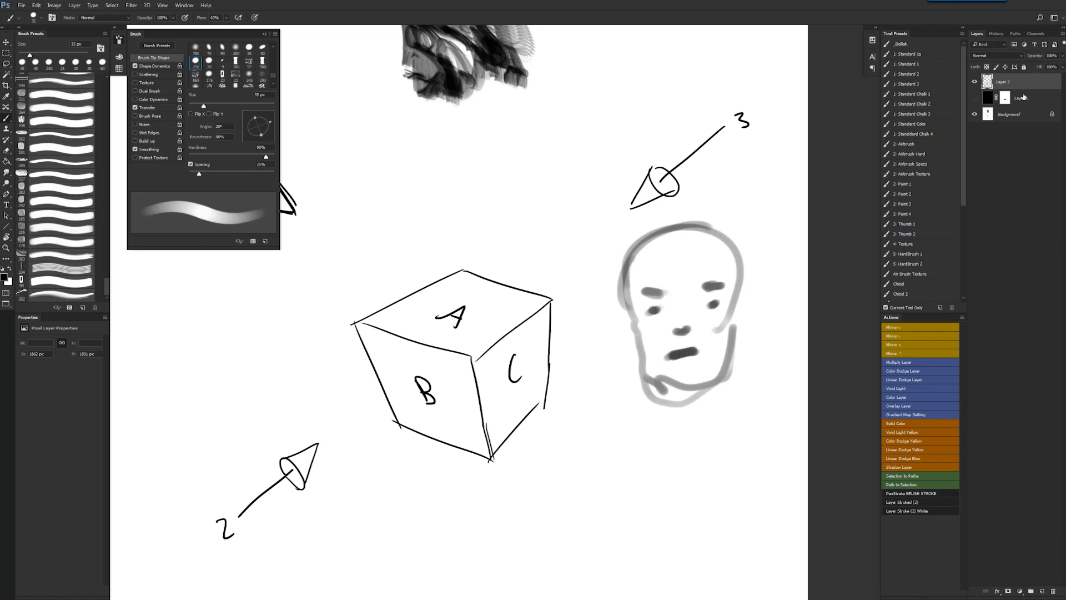
{"action": "left_click_drag", "start_coordinate": [1019, 83], "coordinate": [1003, 101]}
{"action": "left_click", "coordinate": [974, 83]}
{"action": "key", "text": "x"}
{"action": "left_click_drag", "start_coordinate": [684, 226], "coordinate": [632, 266]}
{"action": "key", "text": "ctrl+z"}
{"action": "left_click", "coordinate": [1003, 84]}
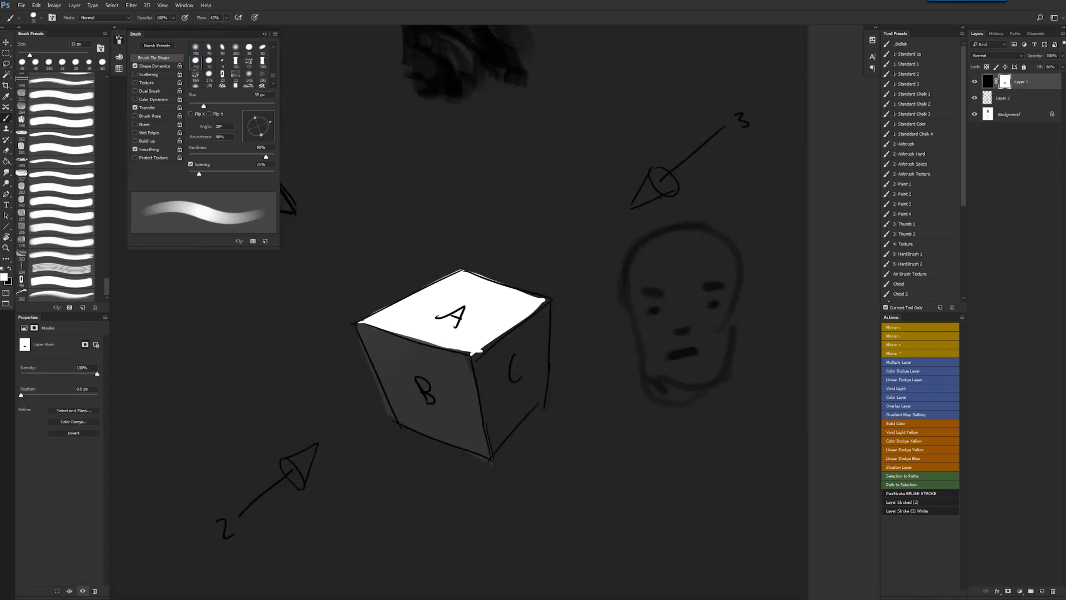
- Paint a highlight down the left edge of the head on the mask, and add a light arrow aimed at it
{"action": "mouse_move", "coordinate": [670, 232]}
{"action": "left_mouse_down"}
{"action": "mouse_move", "coordinate": [621, 293]}
{"action": "mouse_move", "coordinate": [654, 373]}
{"action": "left_mouse_up"}
{"action": "left_click_drag", "start_coordinate": [636, 315], "coordinate": [671, 387]}
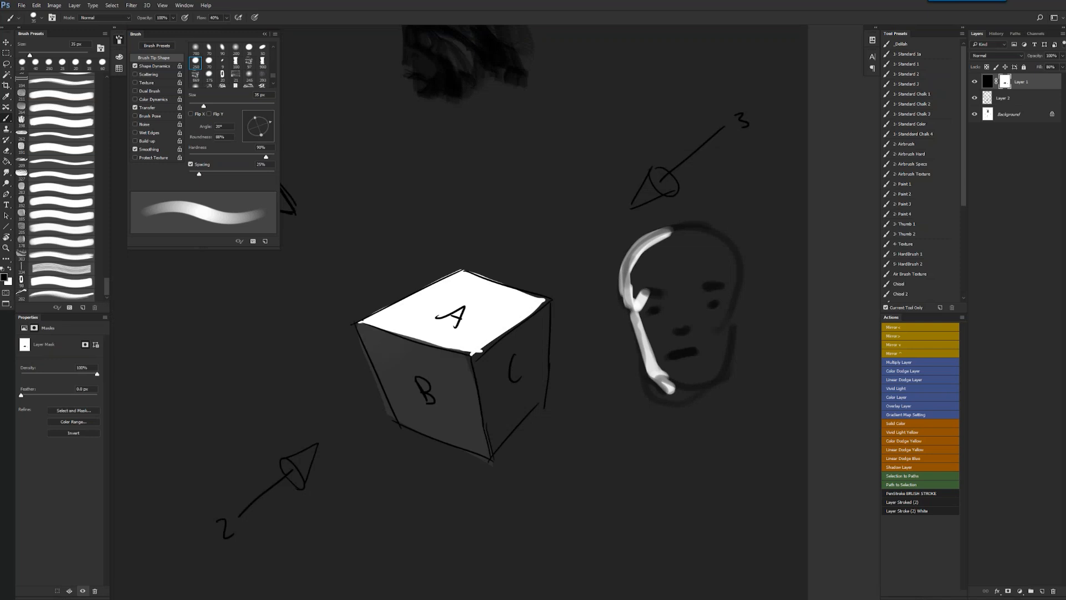
{"action": "mouse_move", "coordinate": [494, 140]}
{"action": "left_mouse_down"}
{"action": "mouse_move", "coordinate": [571, 184]}
{"action": "mouse_move", "coordinate": [528, 186]}
{"action": "left_mouse_up"}
- Scatter highlight strokes over the head's crown, right edge, right brow, nose, cheeks, mouth and chin
{"action": "left_click_drag", "start_coordinate": [673, 230], "coordinate": [632, 281]}
{"action": "left_click_drag", "start_coordinate": [702, 275], "coordinate": [692, 287]}
{"action": "mouse_move", "coordinate": [665, 244]}
{"action": "left_mouse_down"}
{"action": "mouse_move", "coordinate": [684, 237]}
{"action": "mouse_move", "coordinate": [736, 304]}
{"action": "left_mouse_up"}
{"action": "left_click_drag", "start_coordinate": [725, 243], "coordinate": [736, 281]}
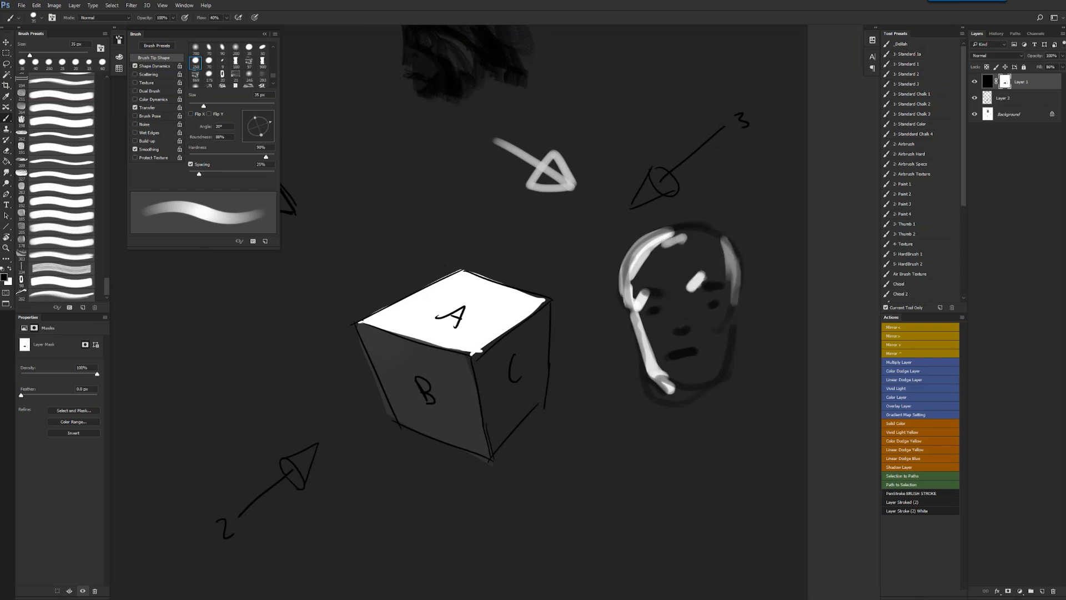
{"action": "left_click_drag", "start_coordinate": [671, 236], "coordinate": [704, 230]}
{"action": "left_click_drag", "start_coordinate": [679, 293], "coordinate": [668, 335]}
{"action": "mouse_move", "coordinate": [714, 309]}
{"action": "left_mouse_down"}
{"action": "mouse_move", "coordinate": [702, 328]}
{"action": "mouse_move", "coordinate": [711, 327]}
{"action": "left_mouse_up"}
{"action": "left_click_drag", "start_coordinate": [695, 362], "coordinate": [711, 365]}
{"action": "mouse_move", "coordinate": [702, 350]}
{"action": "left_mouse_down"}
{"action": "mouse_move", "coordinate": [681, 361]}
{"action": "mouse_move", "coordinate": [693, 373]}
{"action": "left_mouse_up"}
{"action": "left_click_drag", "start_coordinate": [705, 379], "coordinate": [703, 393]}
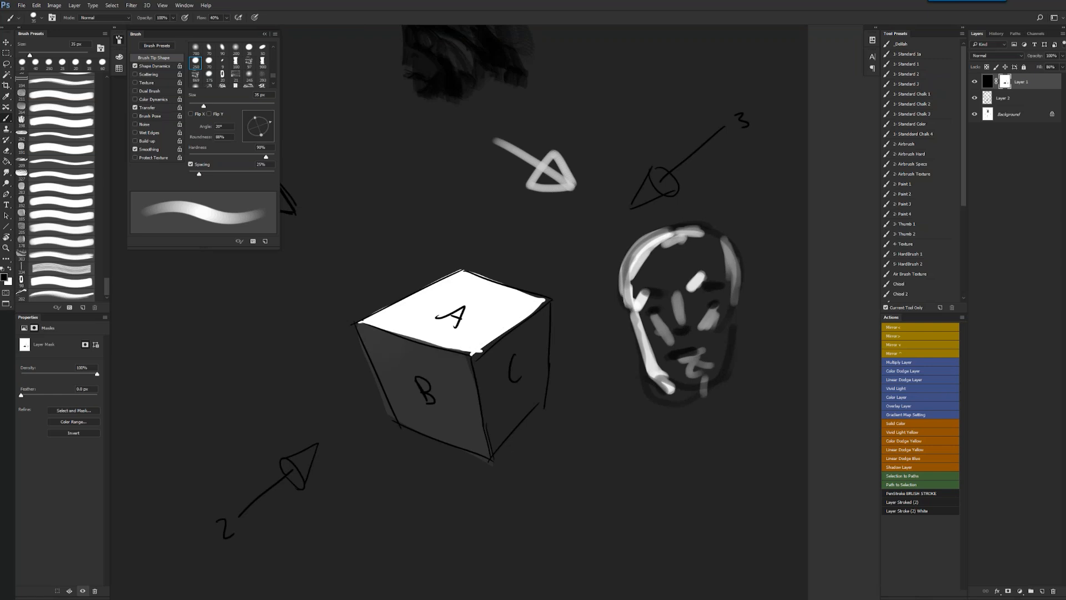
- Undo the scattered highlight strokes across the crown, right edge, nose, cheeks and chin
{"action": "left_click_drag", "start_coordinate": [550, 305], "coordinate": [581, 313]}
{"action": "key", "text": "ctrl+alt+z"}
{"action": "key", "text": "ctrl+alt+z"}
{"action": "key", "text": "ctrl+alt+z"}
{"action": "key", "text": "ctrl+alt+z"}
{"action": "key", "text": "ctrl+alt+z"}
{"action": "key", "text": "ctrl+alt+z"}
{"action": "key", "text": "ctrl+alt+z"}
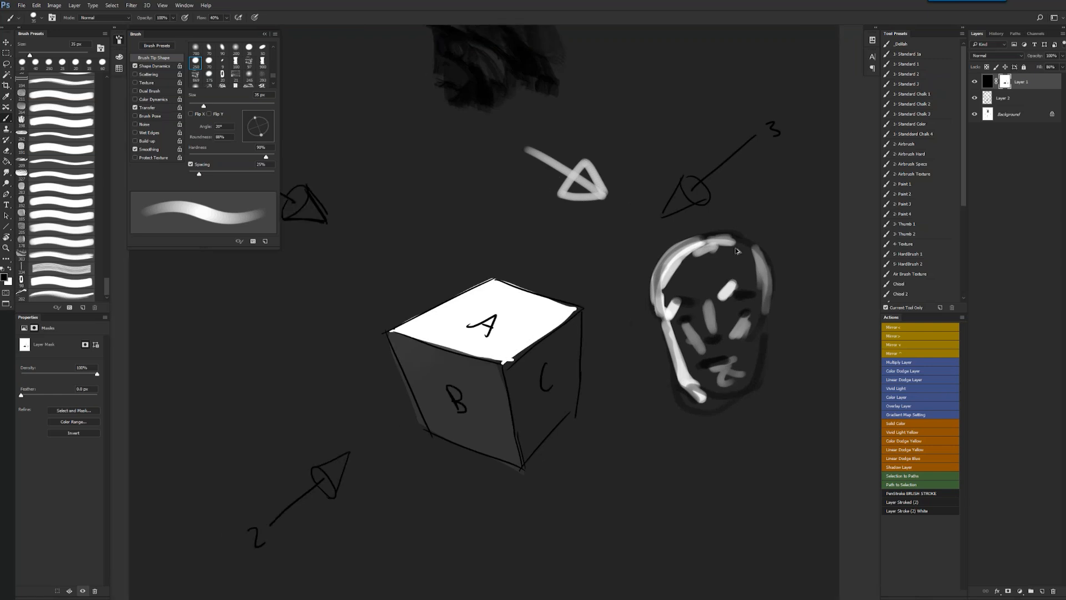
{"action": "key", "text": "ctrl+alt+z"}
{"action": "key", "text": "ctrl+alt+z"}
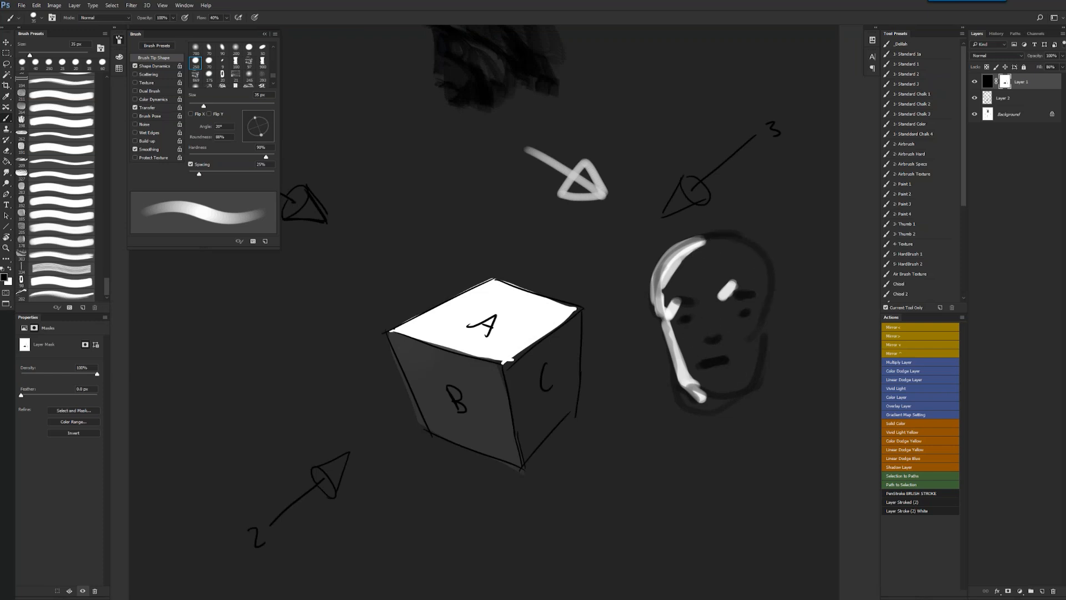
- Paint the remaining highlights on the head back to shadow on the mask with a larger brush
{"action": "key", "text": "x"}
{"action": "mouse_move", "coordinate": [735, 282]}
{"action": "left_mouse_down"}
{"action": "mouse_move", "coordinate": [724, 294]}
{"action": "mouse_move", "coordinate": [728, 285]}
{"action": "left_mouse_up"}
{"action": "key", "text": "]"}
{"action": "key", "text": "]"}
{"action": "key", "text": "]"}
{"action": "key", "text": "]"}
{"action": "key", "text": "]"}
{"action": "key", "text": "]"}
{"action": "key", "text": "]"}
{"action": "key", "text": "]"}
{"action": "mouse_move", "coordinate": [687, 253]}
{"action": "left_mouse_down"}
{"action": "mouse_move", "coordinate": [683, 381]}
{"action": "mouse_move", "coordinate": [721, 309]}
{"action": "left_mouse_up"}
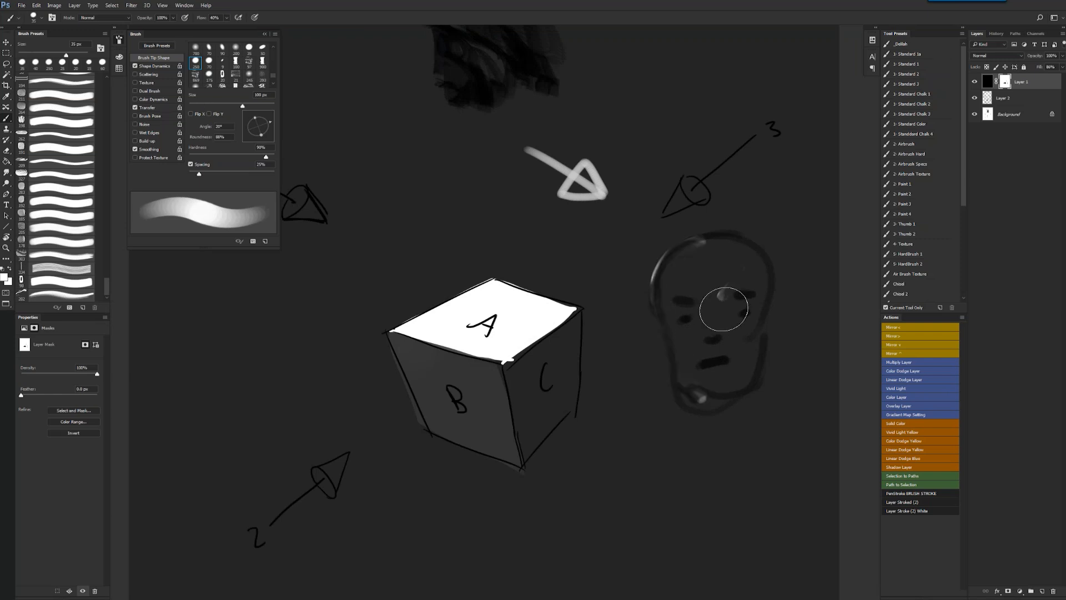
{"action": "left_click_drag", "start_coordinate": [700, 244], "coordinate": [661, 278]}
- Outline the lit shape on the head's left side in thin light lines along the forehead, outer contour, cheek, nose and chin
{"action": "key", "text": "x"}
{"action": "key", "text": "bracketleft"}
{"action": "key", "text": "bracketleft"}
{"action": "key", "text": "bracketleft"}
{"action": "key", "text": "bracketleft"}
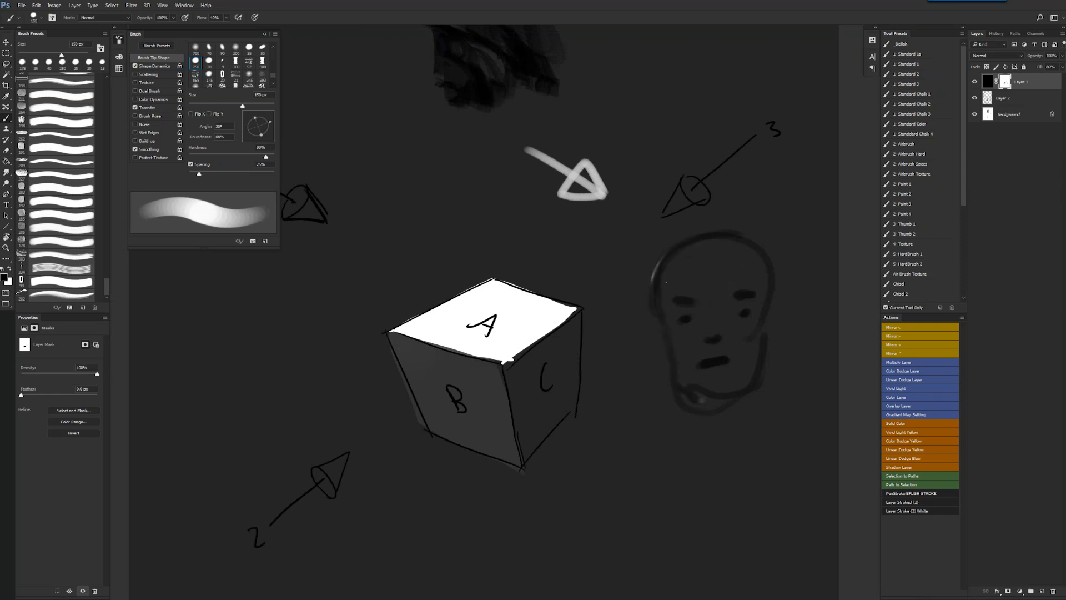
{"action": "key", "text": "bracketleft"}
{"action": "key", "text": "bracketleft"}
{"action": "key", "text": "bracketleft"}
{"action": "key", "text": "bracketleft"}
{"action": "mouse_move", "coordinate": [715, 238]}
{"action": "left_mouse_down"}
{"action": "mouse_move", "coordinate": [673, 284]}
{"action": "mouse_move", "coordinate": [682, 298]}
{"action": "left_mouse_up"}
{"action": "key", "text": "bracketleft"}
{"action": "mouse_move", "coordinate": [701, 236]}
{"action": "left_mouse_down"}
{"action": "mouse_move", "coordinate": [658, 303]}
{"action": "mouse_move", "coordinate": [676, 312]}
{"action": "mouse_move", "coordinate": [699, 393]}
{"action": "left_mouse_up"}
{"action": "mouse_move", "coordinate": [655, 280]}
{"action": "left_mouse_down"}
{"action": "mouse_move", "coordinate": [678, 370]}
{"action": "mouse_move", "coordinate": [699, 306]}
{"action": "mouse_move", "coordinate": [712, 339]}
{"action": "mouse_move", "coordinate": [692, 359]}
{"action": "mouse_move", "coordinate": [706, 394]}
{"action": "left_mouse_up"}
{"action": "key", "text": "bracketleft"}
{"action": "left_click_drag", "start_coordinate": [706, 393], "coordinate": [697, 390]}
{"action": "key", "text": "bracketright"}
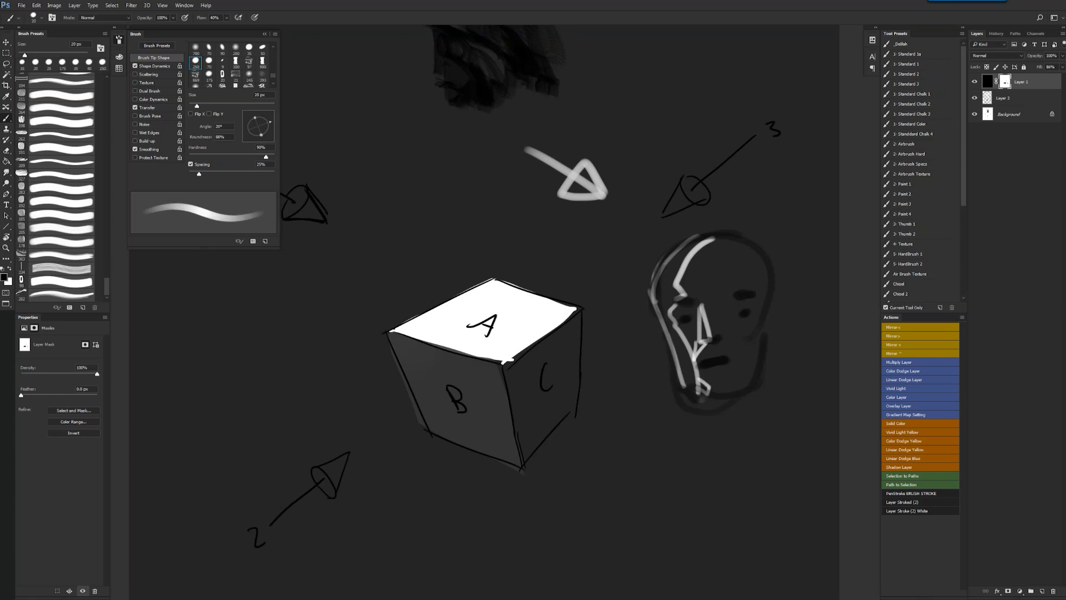
- Fill the outlined light shape from the forehead down to the chin with bright strokes
{"action": "mouse_move", "coordinate": [709, 238]}
{"action": "left_mouse_down"}
{"action": "mouse_move", "coordinate": [663, 284]}
{"action": "mouse_move", "coordinate": [688, 373]}
{"action": "mouse_move", "coordinate": [705, 340]}
{"action": "mouse_move", "coordinate": [703, 386]}
{"action": "mouse_move", "coordinate": [694, 377]}
{"action": "mouse_move", "coordinate": [705, 388]}
{"action": "left_mouse_up"}
{"action": "key", "text": "bracketright"}
{"action": "key", "text": "bracketright"}
{"action": "key", "text": "bracketright"}
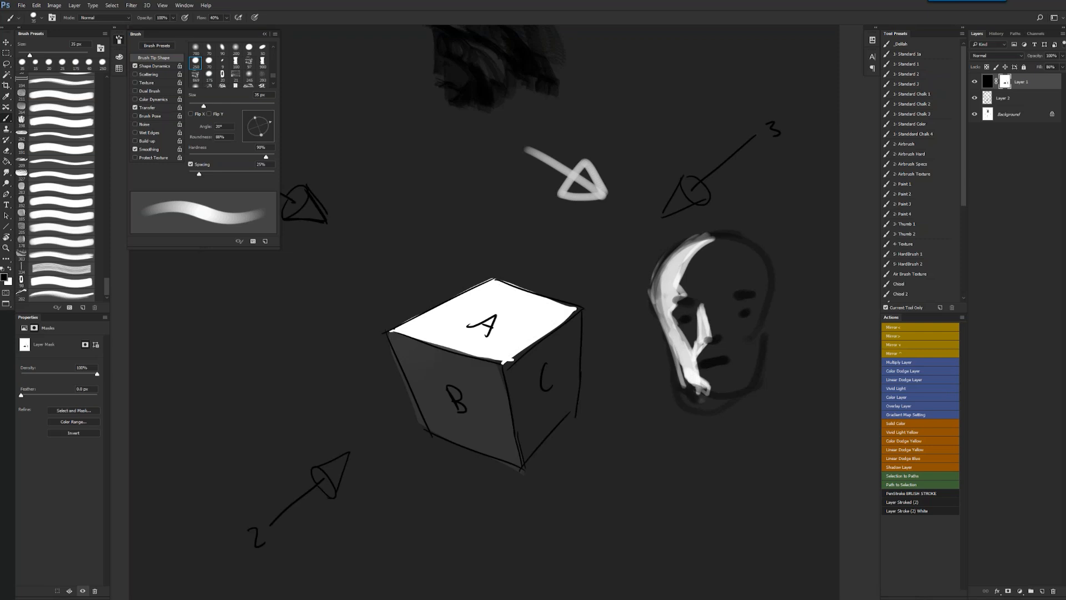
- Paint shadow back over the lit edge of the nose to refine its shape with a smaller brush
{"action": "key", "text": "x"}
{"action": "left_click_drag", "start_coordinate": [711, 322], "coordinate": [712, 342]}
{"action": "key", "text": "bracketleft"}
{"action": "key", "text": "bracketleft"}
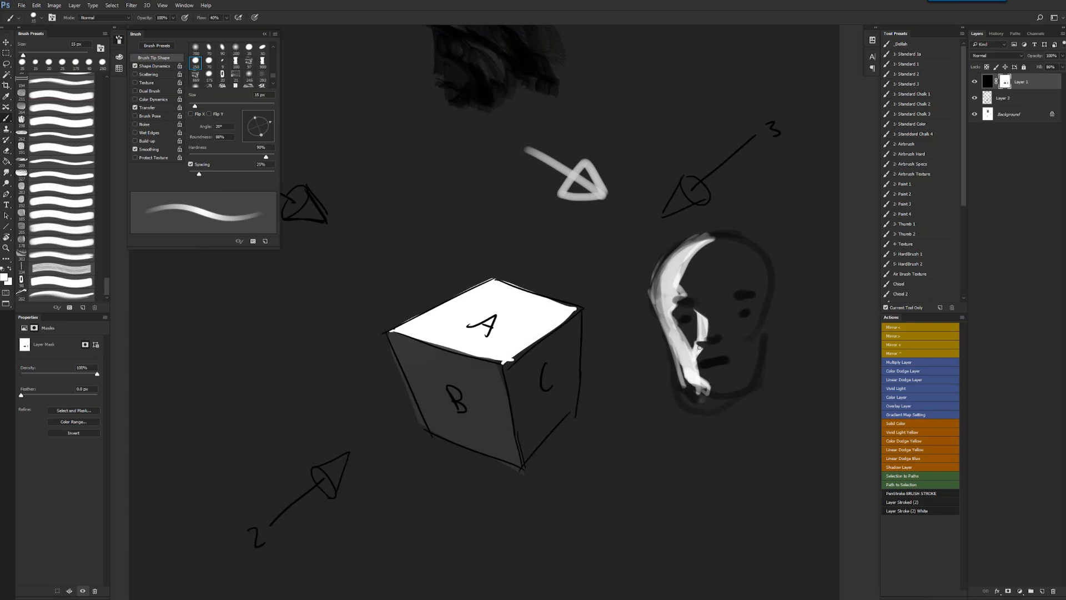
{"action": "key", "text": "x"}
{"action": "key", "text": "x"}
- Switch to Chrome, view the four-stage Sean Cheetham head study full size, and open the baby portrait from the image results
{"action": "key", "text": "alt+Tab"}
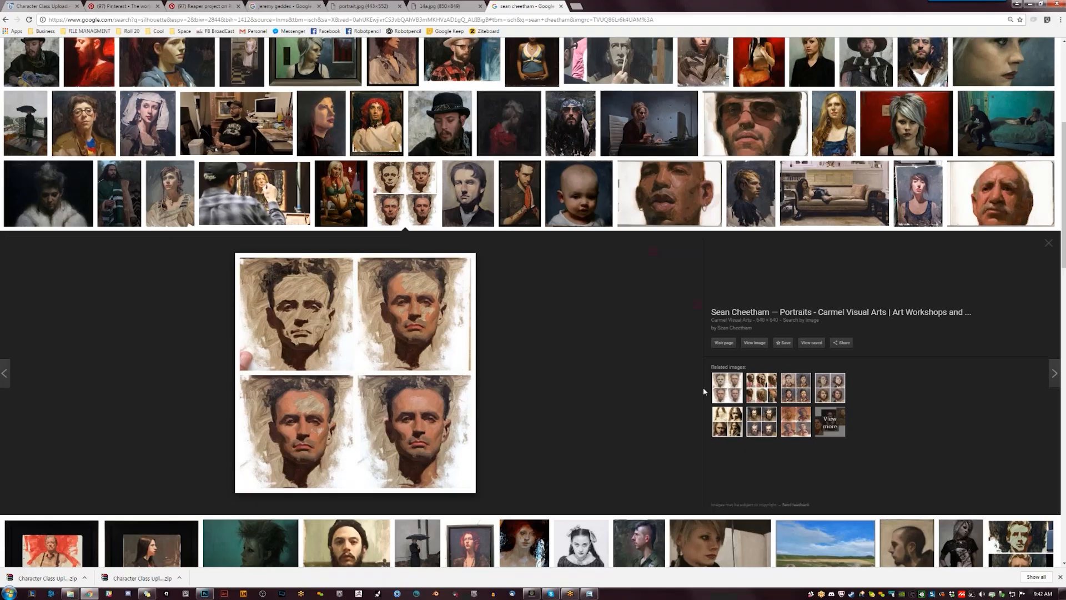
{"action": "left_click", "coordinate": [754, 341]}
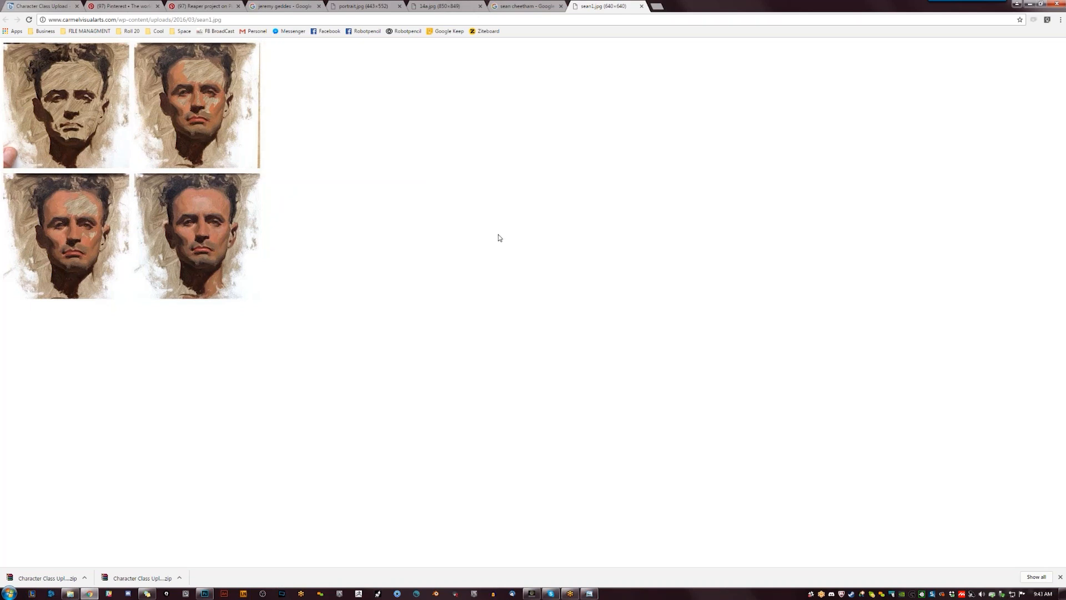
{"action": "left_click", "coordinate": [553, 5]}
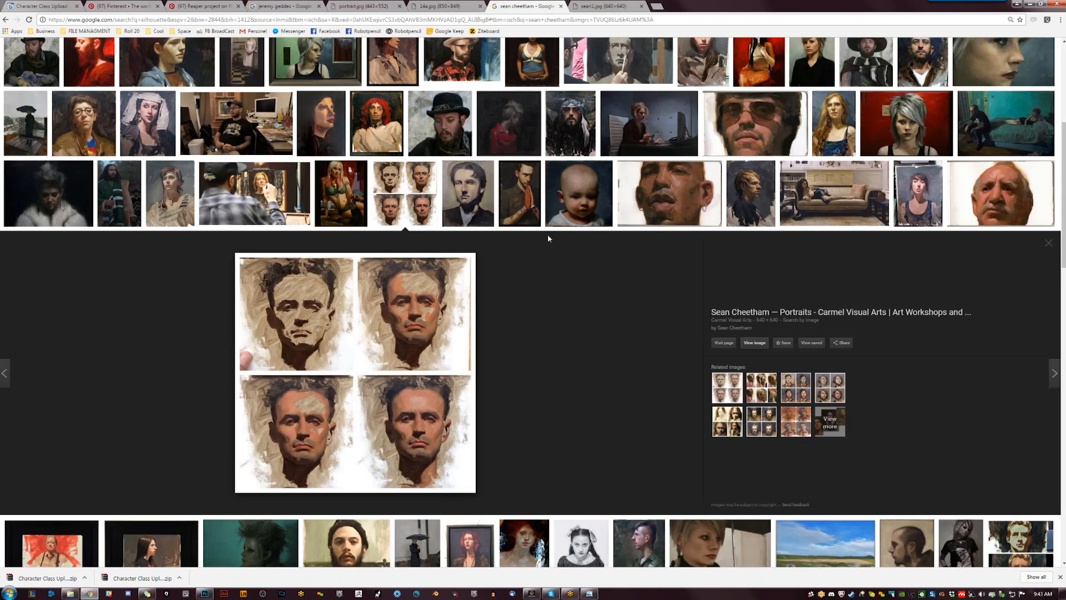
{"action": "scroll", "coordinate": [549, 235], "scroll_direction": "down", "scroll_amount": 1}
{"action": "left_click", "coordinate": [578, 193]}
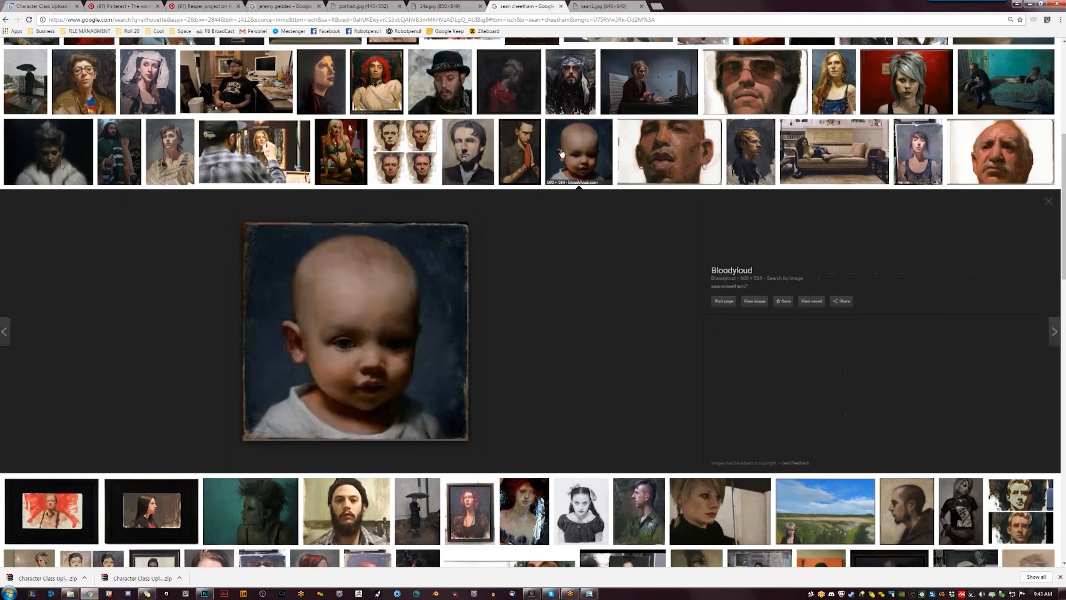
- Copy the baby portrait from the image results, switch to Photoshop and paste it into the light-study document
{"action": "right_click", "coordinate": [380, 280]}
{"action": "left_click", "coordinate": [423, 354]}
{"action": "key", "text": "alt+Tab"}
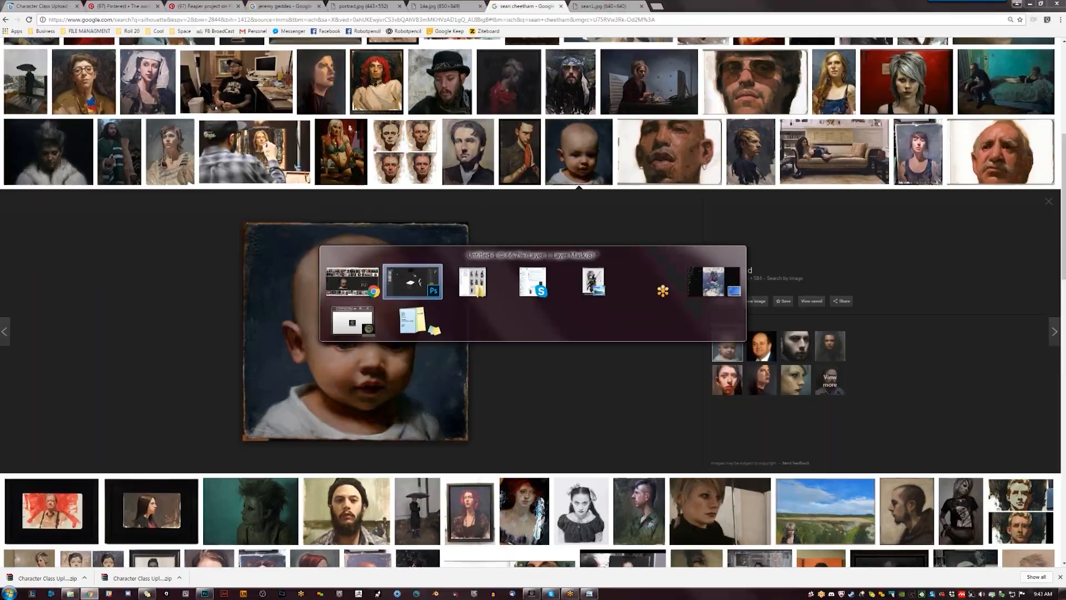
{"action": "key", "text": "ctrl+v"}
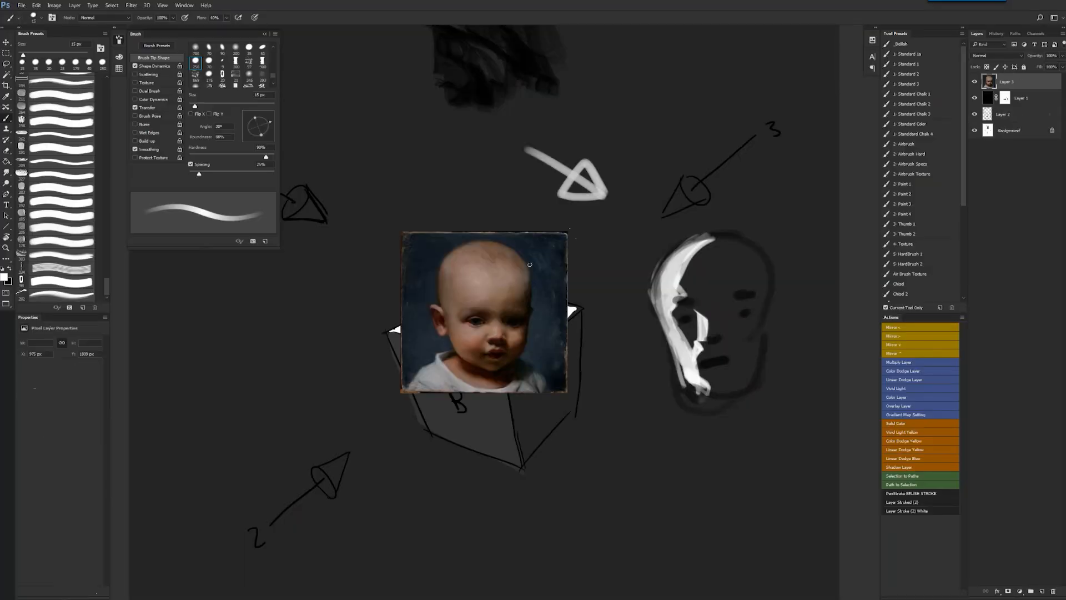
- Move the portrait below the lettered cube and place a duplicate of it directly beside the original
{"action": "key", "text": "Tab"}
{"action": "left_click_drag", "start_coordinate": [480, 221], "coordinate": [416, 158]}
{"action": "left_click_drag", "start_coordinate": [417, 158], "coordinate": [633, 299]}
{"action": "key", "text": "Tab"}
{"action": "left_click", "coordinate": [630, 320], "text": "ctrl"}
{"action": "left_click_drag", "start_coordinate": [727, 349], "coordinate": [704, 352]}
- Desaturate the duplicate portrait with a clipped Color layer and push its Levels to stark black and white, with white input 58
{"action": "key", "text": "ctrl+l"}
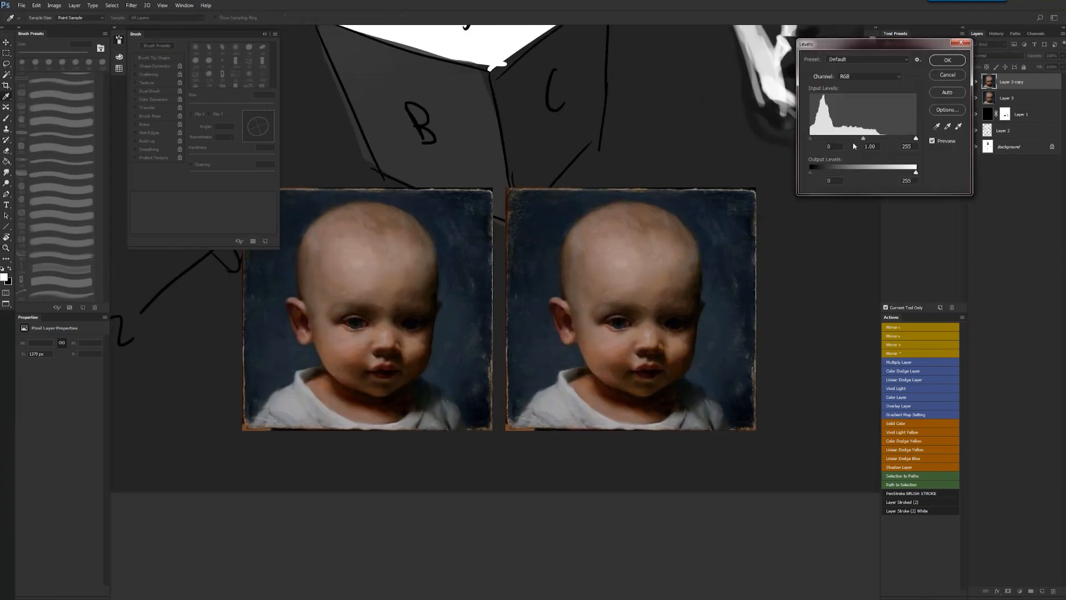
{"action": "key", "text": "Escape"}
{"action": "left_click", "coordinate": [935, 399]}
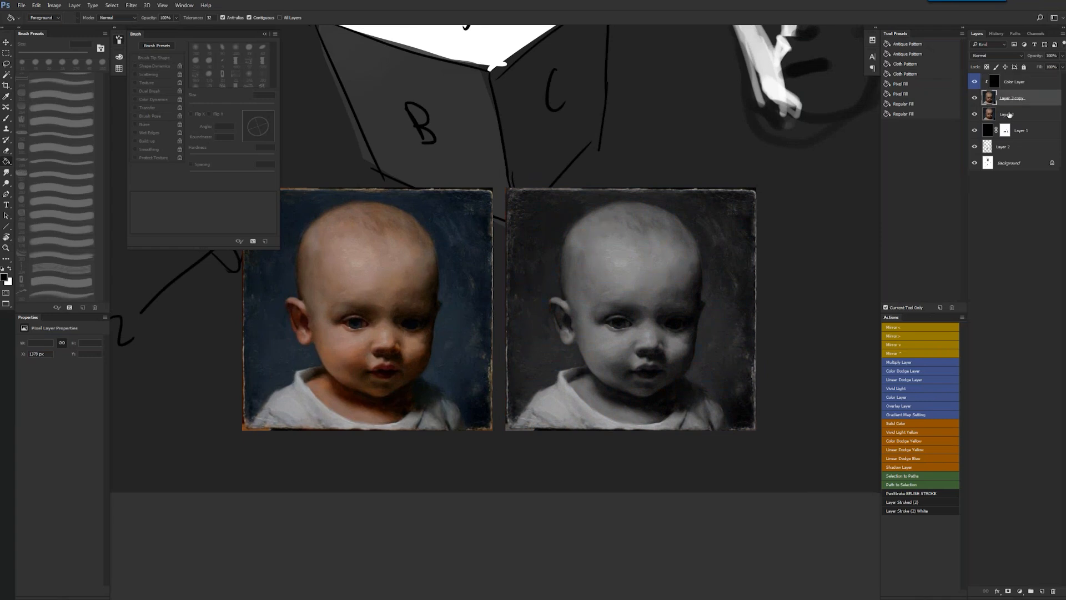
{"action": "mouse_move", "coordinate": [862, 139]}
{"action": "left_mouse_down"}
{"action": "mouse_move", "coordinate": [888, 140]}
{"action": "mouse_move", "coordinate": [828, 142]}
{"action": "mouse_move", "coordinate": [846, 140]}
{"action": "left_mouse_up"}
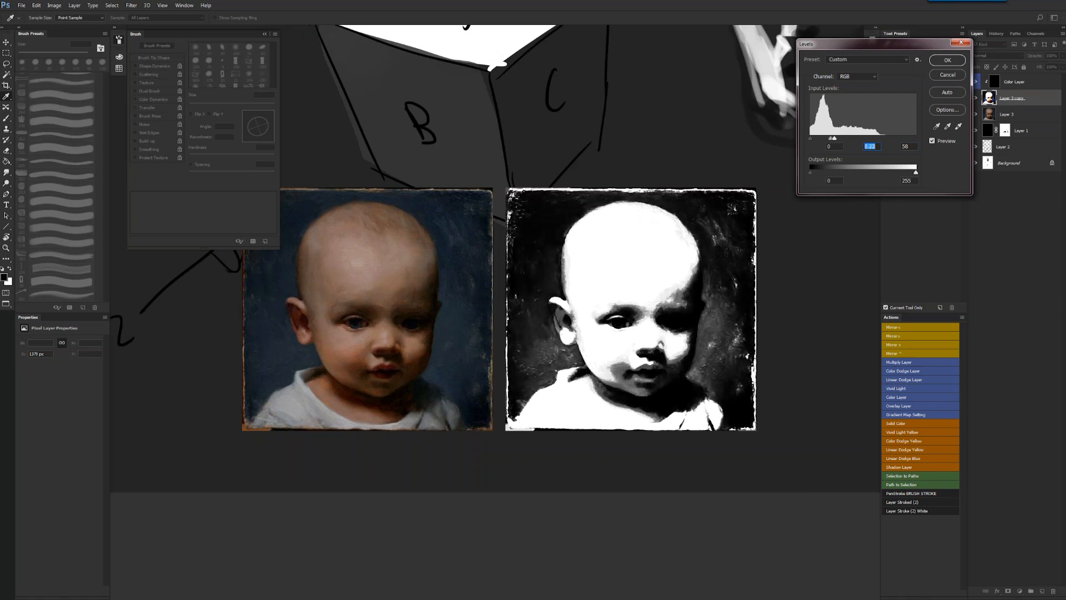
{"action": "left_click", "coordinate": [947, 60]}
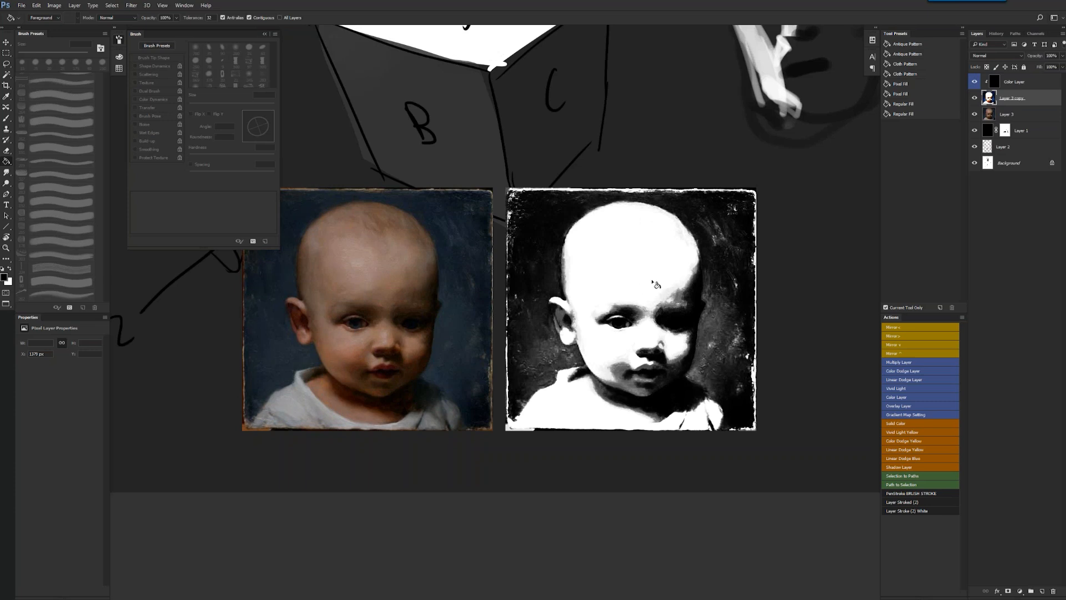
- Hide every layer above the Background and make the Background layer active
{"action": "left_click_drag", "start_coordinate": [974, 81], "coordinate": [974, 150]}
{"action": "left_click", "coordinate": [1005, 166]}
{"action": "left_click", "coordinate": [974, 150]}
{"action": "left_click", "coordinate": [974, 147]}
{"action": "left_click", "coordinate": [739, 217], "text": "alt"}
{"action": "left_click", "coordinate": [739, 216], "text": "ctrl"}
{"action": "left_click_drag", "start_coordinate": [739, 216], "coordinate": [794, 353]}
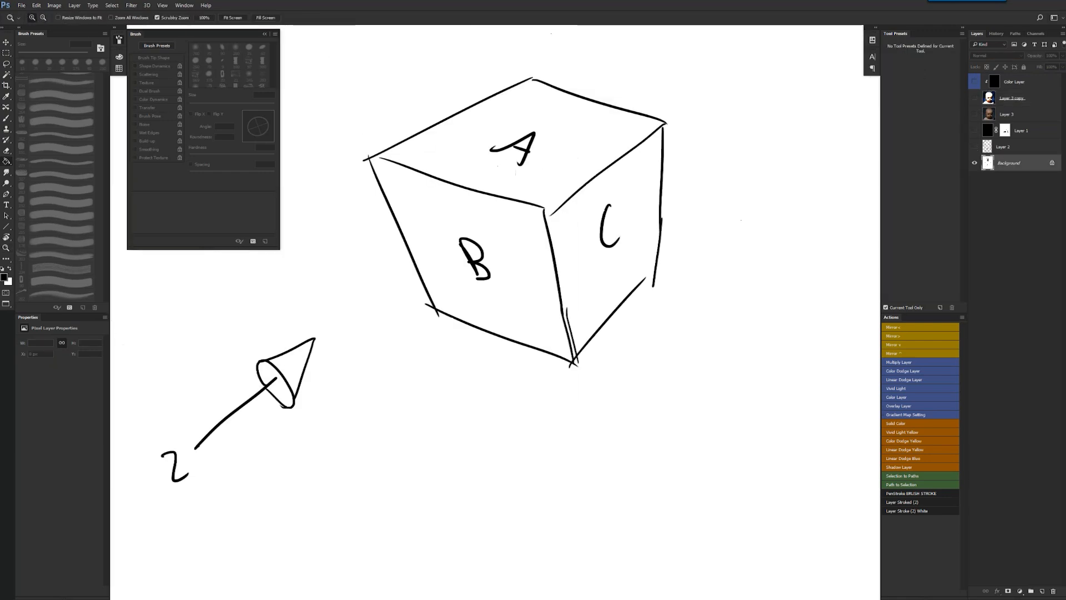
{"action": "left_click", "coordinate": [754, 280], "text": "alt"}
{"action": "left_click", "coordinate": [754, 281], "text": "alt"}
{"action": "left_click", "coordinate": [754, 281], "text": "ctrl"}
{"action": "left_click_drag", "start_coordinate": [754, 280], "coordinate": [760, 328]}
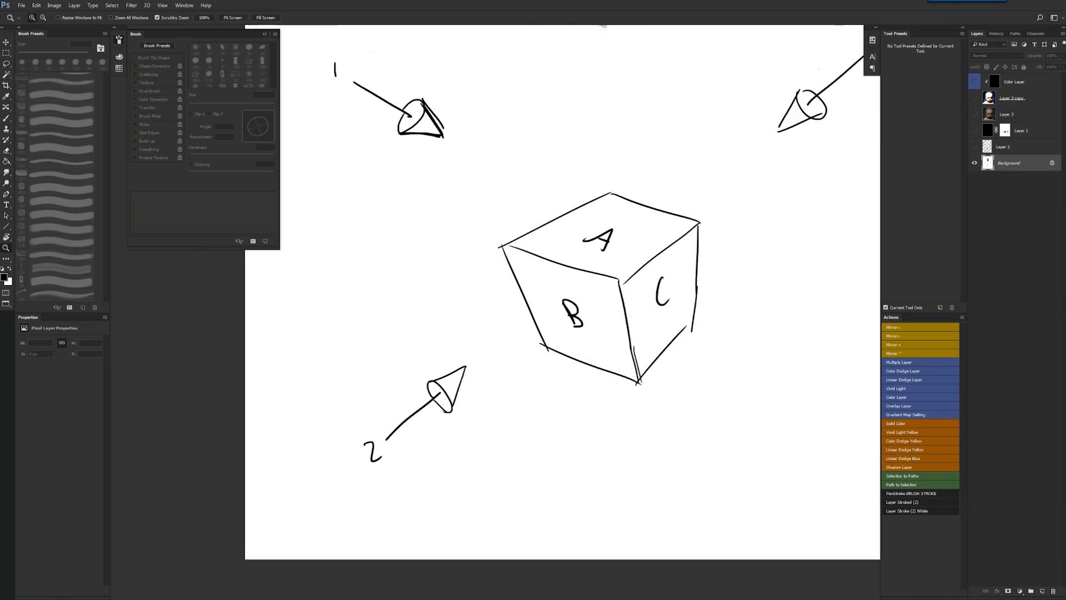
{"action": "key", "text": "ctrl+minus"}
{"action": "key", "text": "ctrl+minus"}
- Choose a Chisel brush preset, enlarge it to 100 px and clear the Background layer by filling it with white
{"action": "key", "text": "g"}
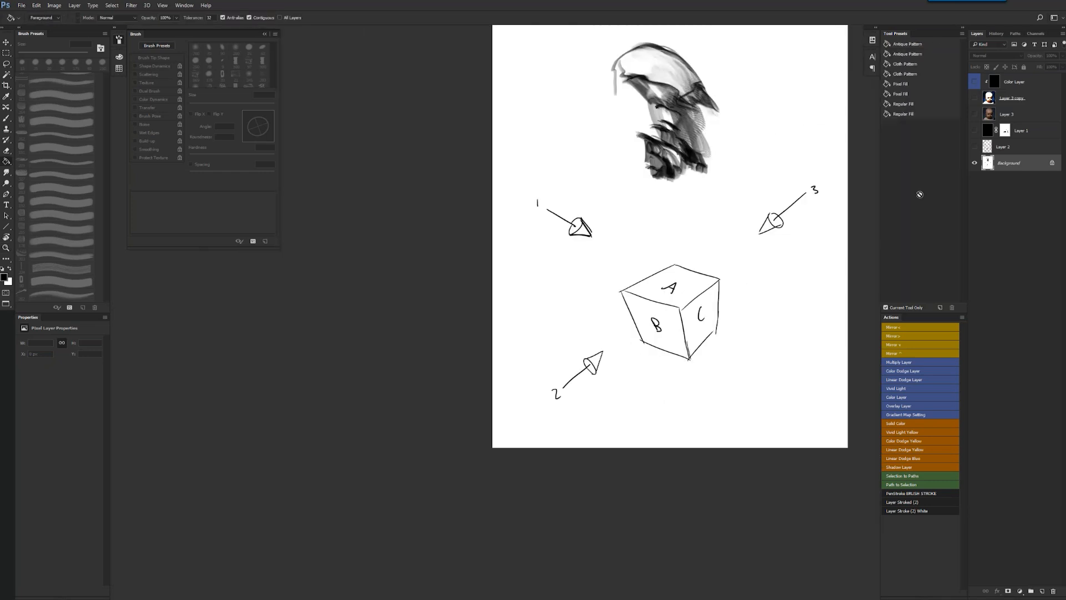
{"action": "key", "text": "b"}
{"action": "left_click", "coordinate": [907, 293]}
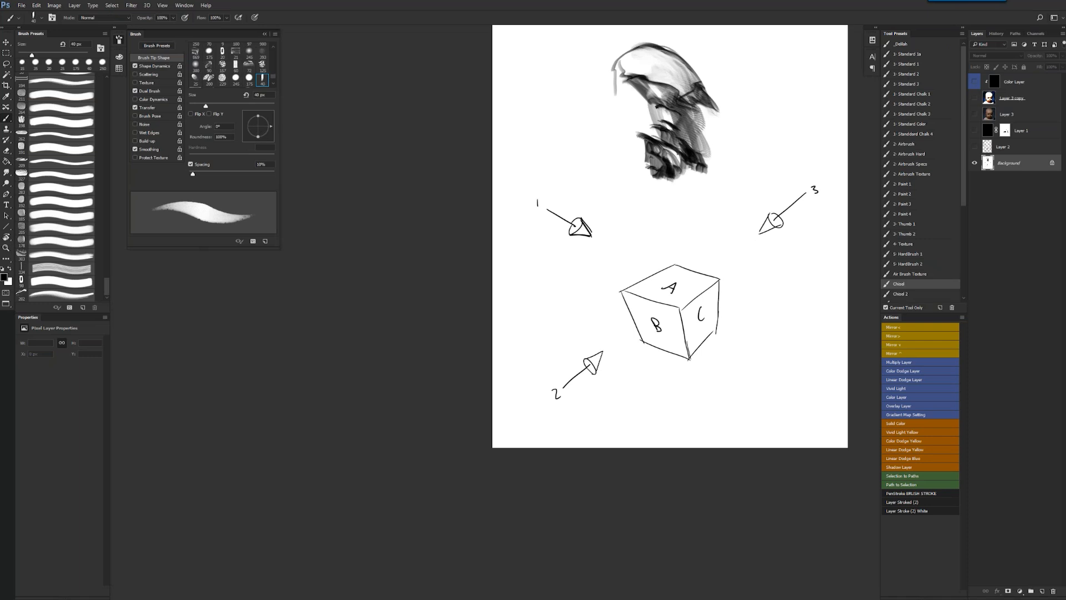
{"action": "key", "text": "]"}
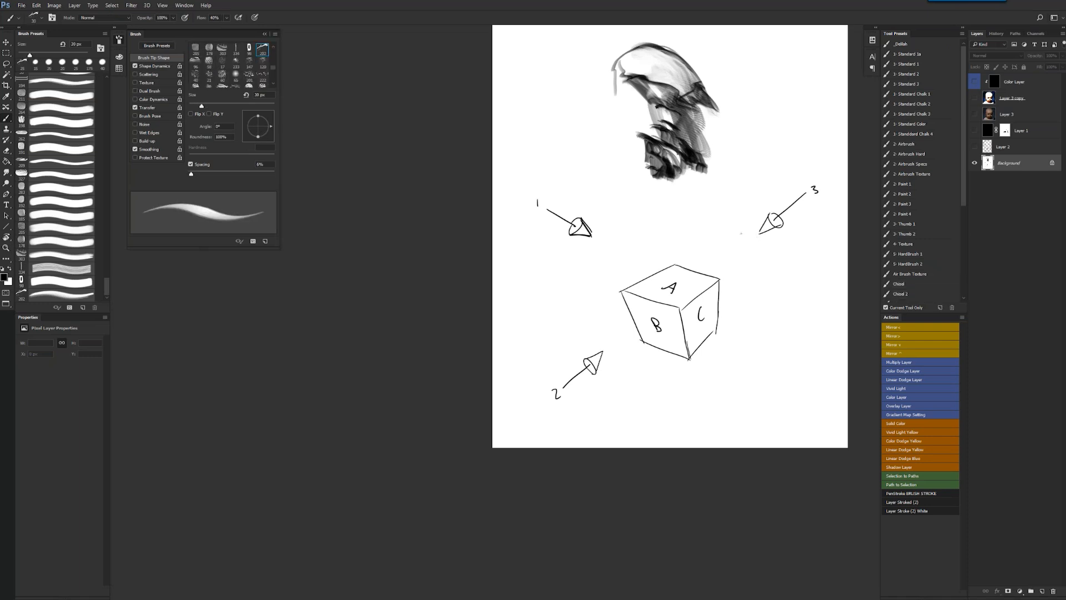
{"action": "key", "text": "]"}
{"action": "key", "text": "]"}
{"action": "key", "text": "]"}
{"action": "key", "text": "]"}
{"action": "key", "text": "]"}
{"action": "key", "text": "ctrl+BackSpace"}
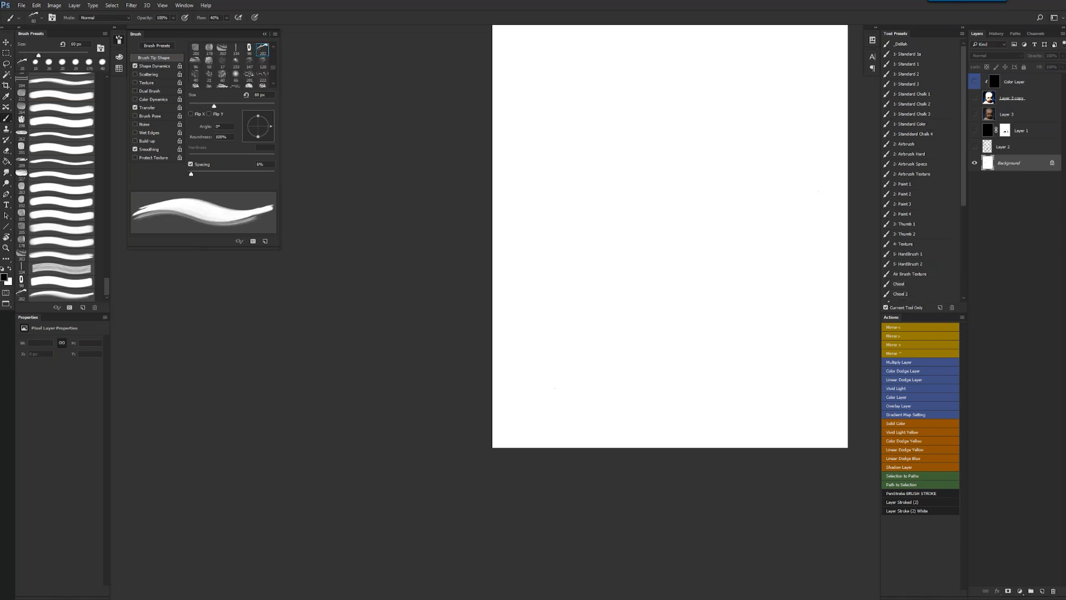
- Block in a robot head near the page's upper middle with broad grey strokes and a black underside edge
{"action": "key", "text": "z"}
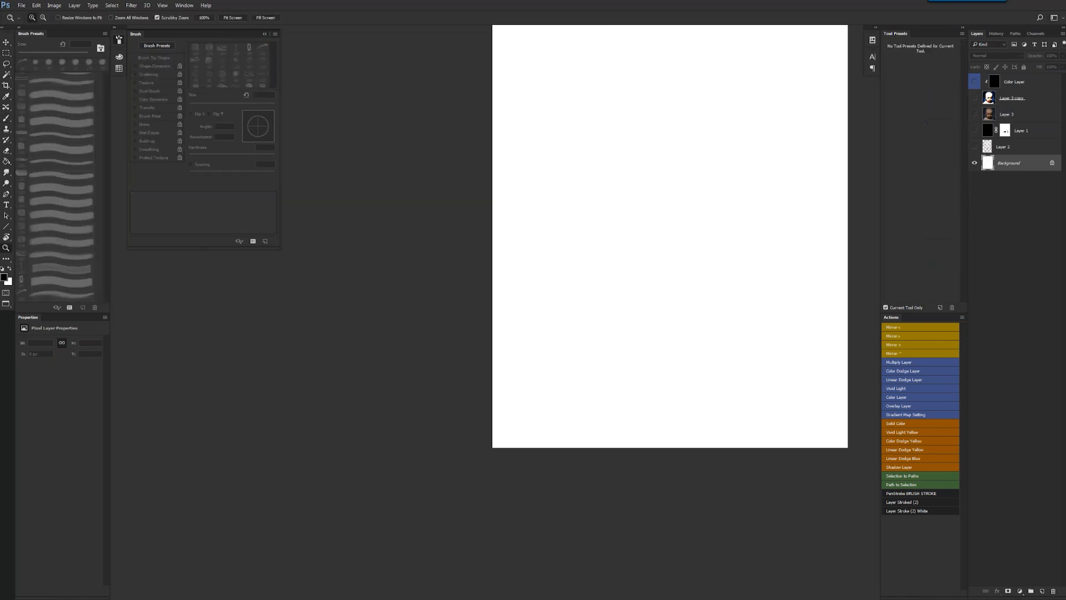
{"action": "key", "text": "ctrl+plus"}
{"action": "key", "text": "f"}
{"action": "left_click_drag", "start_coordinate": [605, 171], "coordinate": [666, 206]}
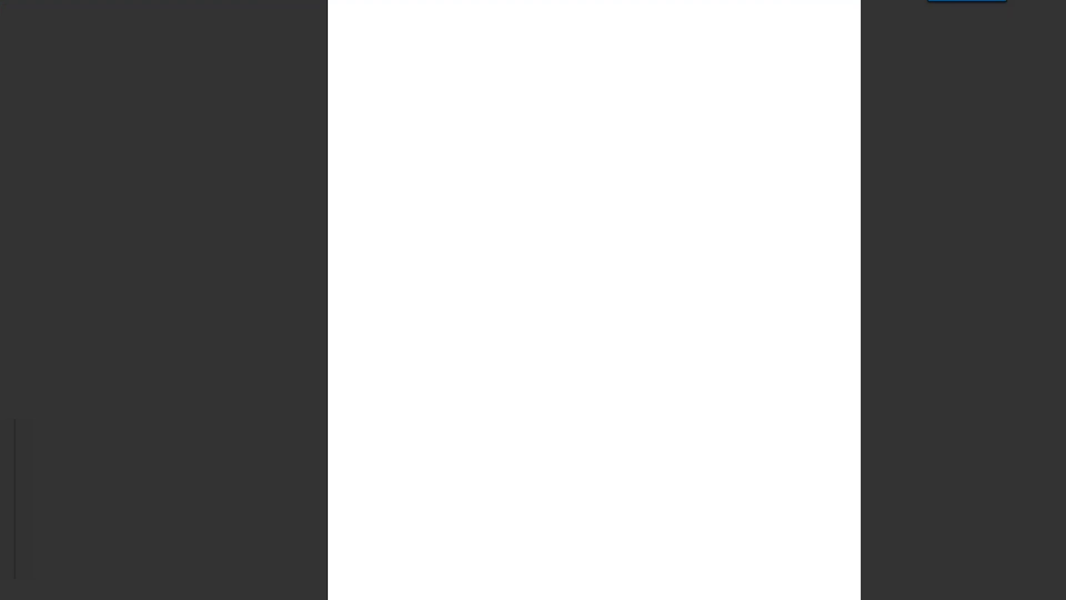
{"action": "key", "text": "f"}
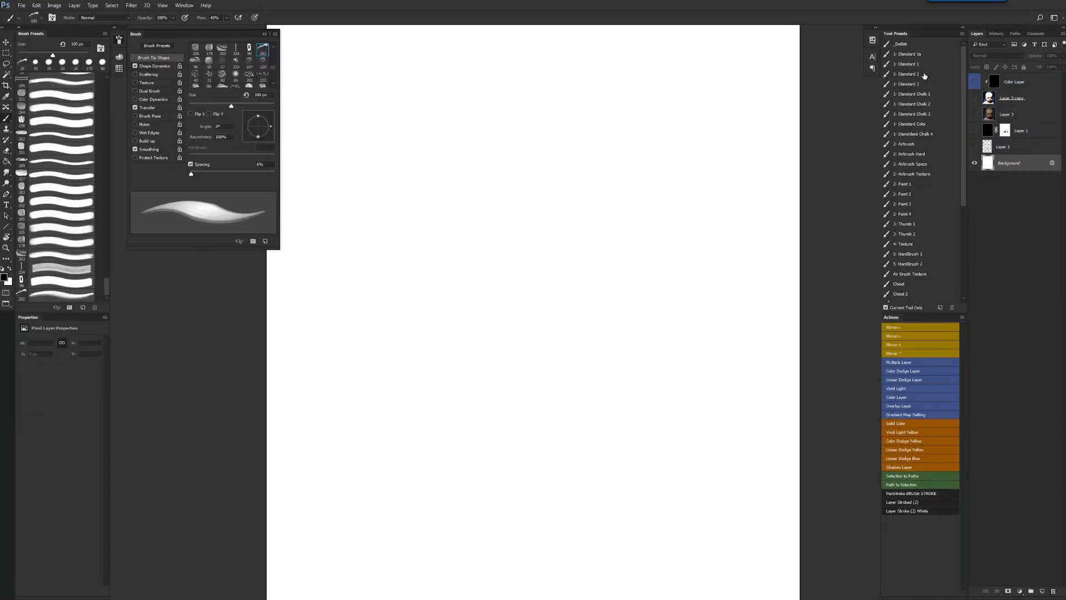
{"action": "key", "text": "f"}
{"action": "mouse_move", "coordinate": [586, 76]}
{"action": "left_mouse_down"}
{"action": "mouse_move", "coordinate": [524, 81]}
{"action": "mouse_move", "coordinate": [488, 128]}
{"action": "mouse_move", "coordinate": [466, 134]}
{"action": "mouse_move", "coordinate": [457, 177]}
{"action": "mouse_move", "coordinate": [517, 178]}
{"action": "left_mouse_up"}
{"action": "mouse_move", "coordinate": [485, 111]}
{"action": "left_mouse_down"}
{"action": "mouse_move", "coordinate": [466, 167]}
{"action": "mouse_move", "coordinate": [495, 146]}
{"action": "mouse_move", "coordinate": [499, 105]}
{"action": "mouse_move", "coordinate": [576, 115]}
{"action": "mouse_move", "coordinate": [541, 92]}
{"action": "mouse_move", "coordinate": [549, 116]}
{"action": "mouse_move", "coordinate": [510, 170]}
{"action": "mouse_move", "coordinate": [574, 133]}
{"action": "mouse_move", "coordinate": [498, 161]}
{"action": "left_mouse_up"}
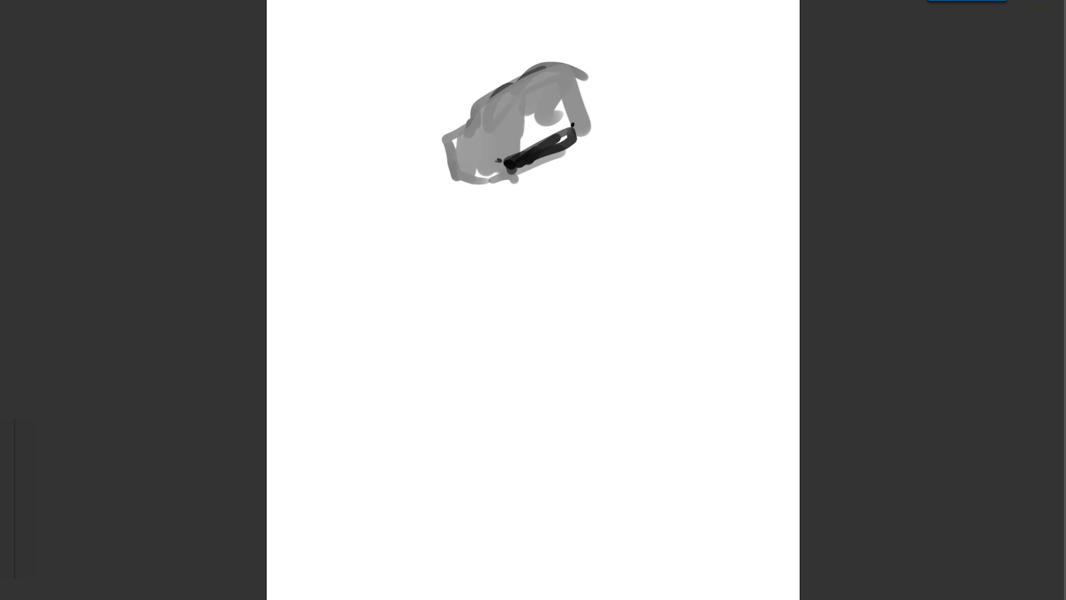
{"action": "mouse_move", "coordinate": [526, 148]}
{"action": "left_mouse_down"}
{"action": "mouse_move", "coordinate": [527, 123]}
{"action": "mouse_move", "coordinate": [552, 132]}
{"action": "mouse_move", "coordinate": [544, 104]}
{"action": "mouse_move", "coordinate": [559, 104]}
{"action": "mouse_move", "coordinate": [530, 145]}
{"action": "mouse_move", "coordinate": [573, 132]}
{"action": "mouse_move", "coordinate": [523, 79]}
{"action": "left_mouse_up"}
{"action": "left_click", "coordinate": [532, 144]}
- Mirror the canvas while adding the head's black front cap, seam lines, dark lower jaw and closed rear edge
{"action": "key", "text": "m"}
{"action": "mouse_move", "coordinate": [609, 143]}
{"action": "left_mouse_down"}
{"action": "mouse_move", "coordinate": [592, 121]}
{"action": "mouse_move", "coordinate": [618, 138]}
{"action": "mouse_move", "coordinate": [610, 178]}
{"action": "mouse_move", "coordinate": [590, 177]}
{"action": "left_mouse_up"}
{"action": "mouse_move", "coordinate": [507, 161]}
{"action": "left_mouse_down"}
{"action": "mouse_move", "coordinate": [496, 166]}
{"action": "mouse_move", "coordinate": [565, 192]}
{"action": "mouse_move", "coordinate": [557, 183]}
{"action": "mouse_move", "coordinate": [574, 154]}
{"action": "mouse_move", "coordinate": [603, 133]}
{"action": "left_mouse_up"}
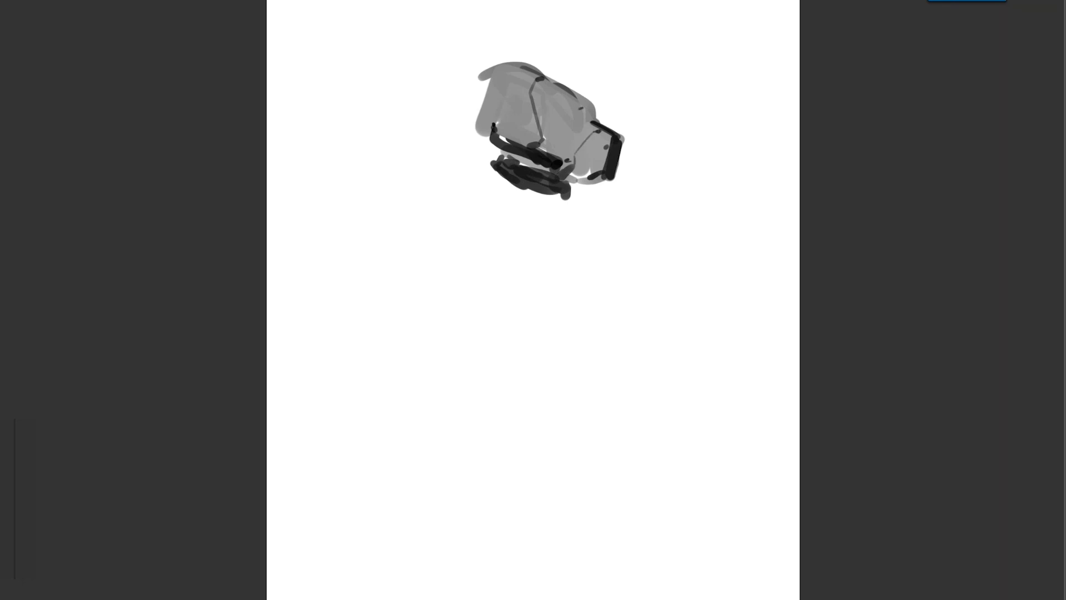
{"action": "key", "text": "m"}
{"action": "mouse_move", "coordinate": [576, 82]}
{"action": "left_mouse_down"}
{"action": "mouse_move", "coordinate": [594, 118]}
{"action": "mouse_move", "coordinate": [581, 138]}
{"action": "left_mouse_up"}
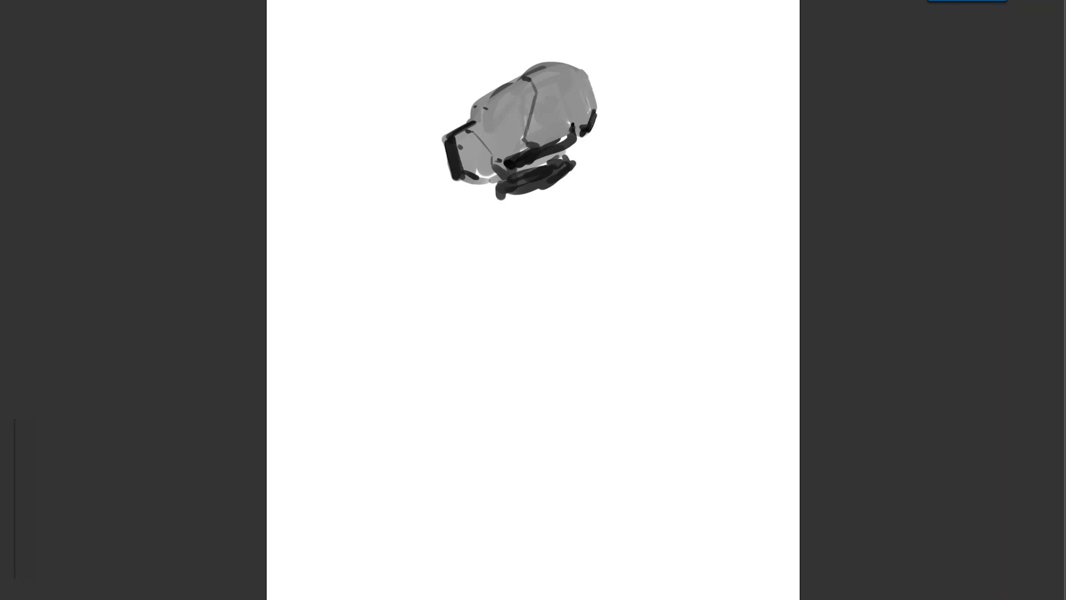
- Paint a light grey bar over the jaw with a dark joint at its front end, and mirror the canvas
{"action": "mouse_move", "coordinate": [503, 193]}
{"action": "left_mouse_down"}
{"action": "mouse_move", "coordinate": [501, 207]}
{"action": "mouse_move", "coordinate": [489, 189]}
{"action": "mouse_move", "coordinate": [566, 158]}
{"action": "left_mouse_up"}
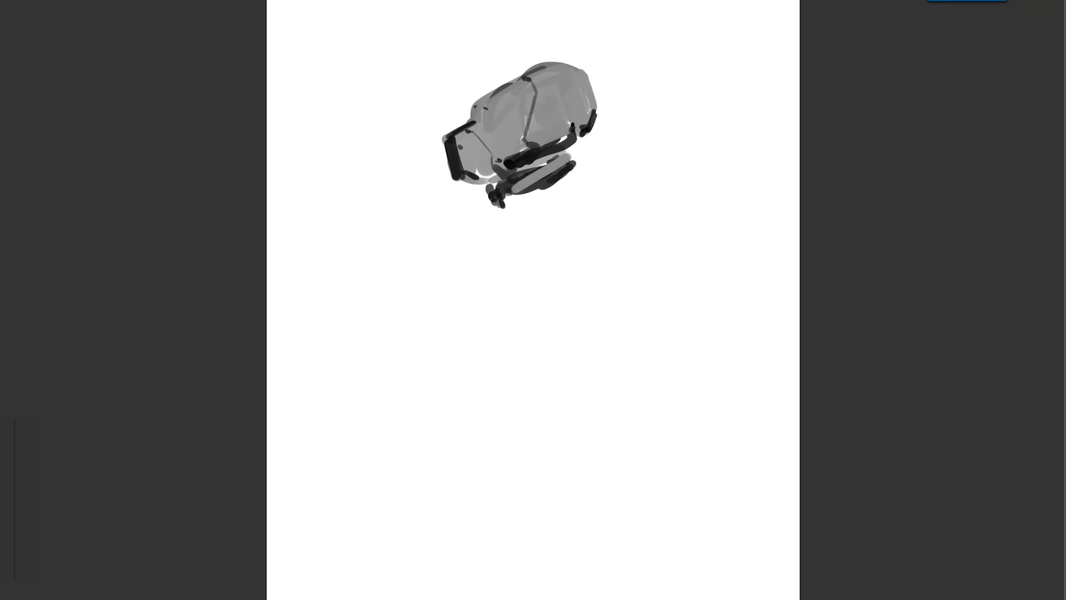
{"action": "left_click", "coordinate": [515, 189]}
{"action": "key", "text": "m"}
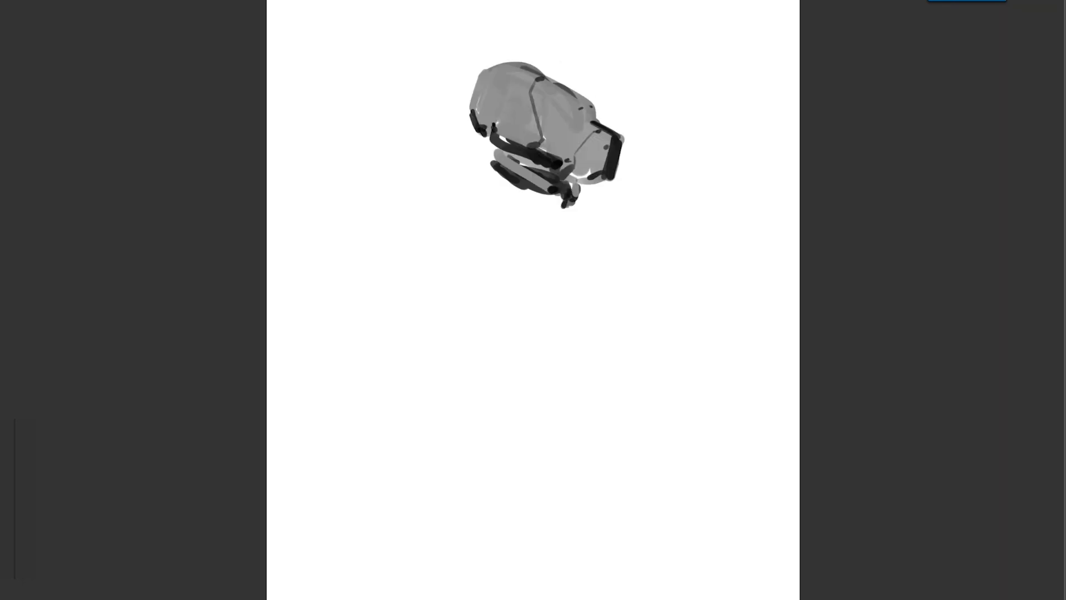
- Block in the grey shoulder, small far arm and pale chest block with black edges beneath the head, checking it mirrored
{"action": "mouse_move", "coordinate": [494, 175]}
{"action": "left_mouse_down"}
{"action": "mouse_move", "coordinate": [469, 171]}
{"action": "mouse_move", "coordinate": [473, 192]}
{"action": "mouse_move", "coordinate": [496, 203]}
{"action": "mouse_move", "coordinate": [497, 184]}
{"action": "mouse_move", "coordinate": [533, 225]}
{"action": "left_mouse_up"}
{"action": "left_click_drag", "start_coordinate": [577, 192], "coordinate": [592, 223]}
{"action": "mouse_move", "coordinate": [525, 192]}
{"action": "left_mouse_down"}
{"action": "mouse_move", "coordinate": [539, 224]}
{"action": "mouse_move", "coordinate": [543, 207]}
{"action": "mouse_move", "coordinate": [577, 217]}
{"action": "mouse_move", "coordinate": [567, 232]}
{"action": "mouse_move", "coordinate": [576, 226]}
{"action": "mouse_move", "coordinate": [542, 219]}
{"action": "mouse_move", "coordinate": [549, 233]}
{"action": "mouse_move", "coordinate": [563, 207]}
{"action": "mouse_move", "coordinate": [583, 244]}
{"action": "mouse_move", "coordinate": [547, 244]}
{"action": "mouse_move", "coordinate": [585, 245]}
{"action": "left_mouse_up"}
{"action": "left_click", "coordinate": [583, 204]}
{"action": "key", "text": "h"}
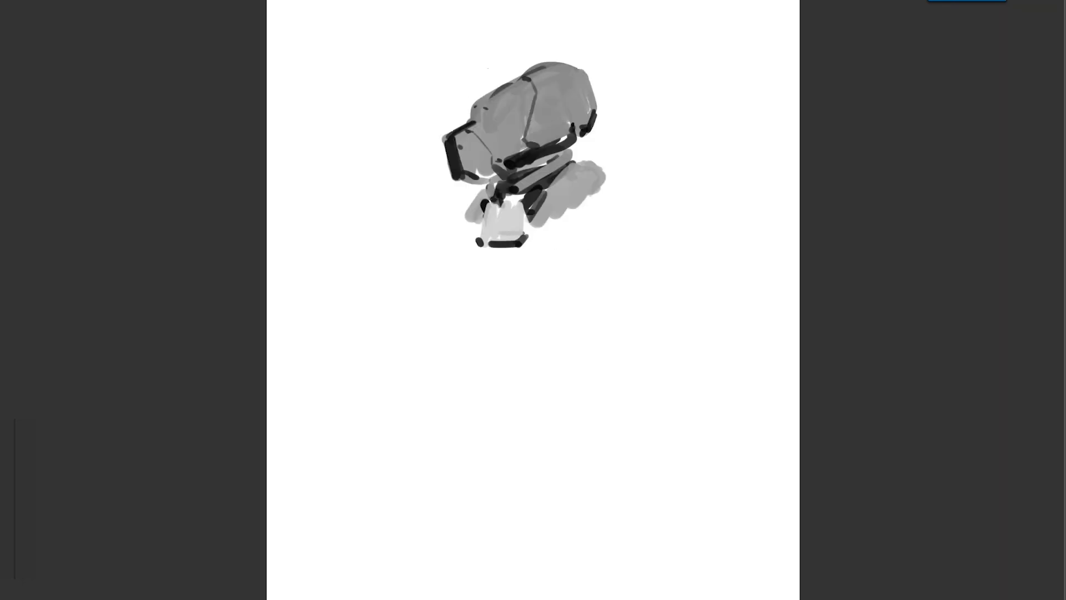
{"action": "left_click_drag", "start_coordinate": [489, 207], "coordinate": [515, 209]}
{"action": "key", "text": "h"}
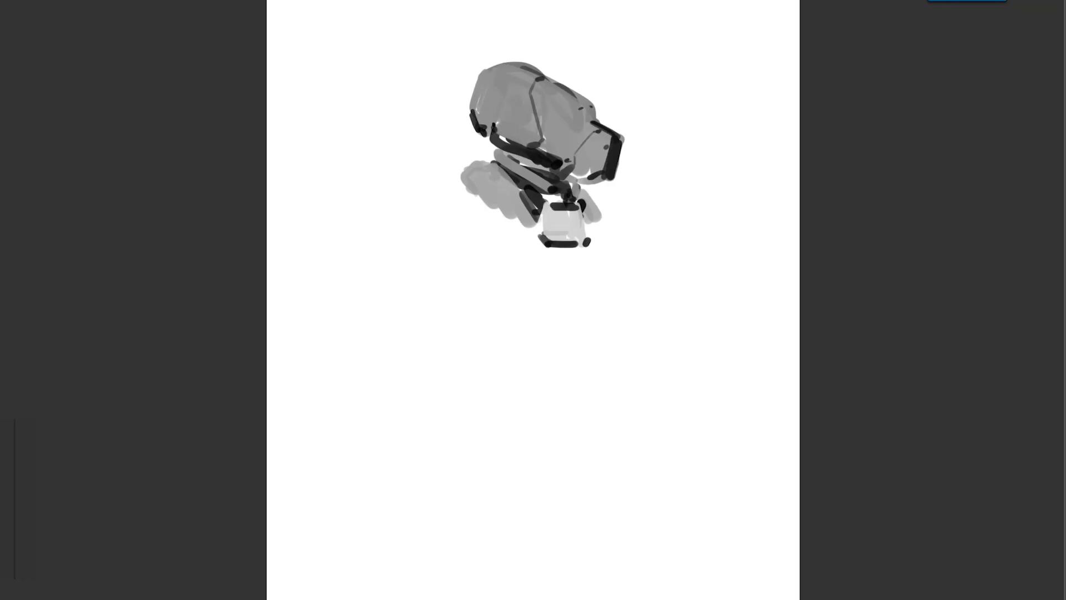
- Trim the large shoulder with thick black lower edges, extend the small arm downward and mirror the canvas
{"action": "mouse_move", "coordinate": [470, 170]}
{"action": "left_mouse_down"}
{"action": "mouse_move", "coordinate": [492, 165]}
{"action": "mouse_move", "coordinate": [473, 175]}
{"action": "mouse_move", "coordinate": [513, 204]}
{"action": "left_mouse_up"}
{"action": "mouse_move", "coordinate": [455, 176]}
{"action": "left_mouse_down"}
{"action": "mouse_move", "coordinate": [513, 218]}
{"action": "mouse_move", "coordinate": [494, 208]}
{"action": "mouse_move", "coordinate": [513, 219]}
{"action": "left_mouse_up"}
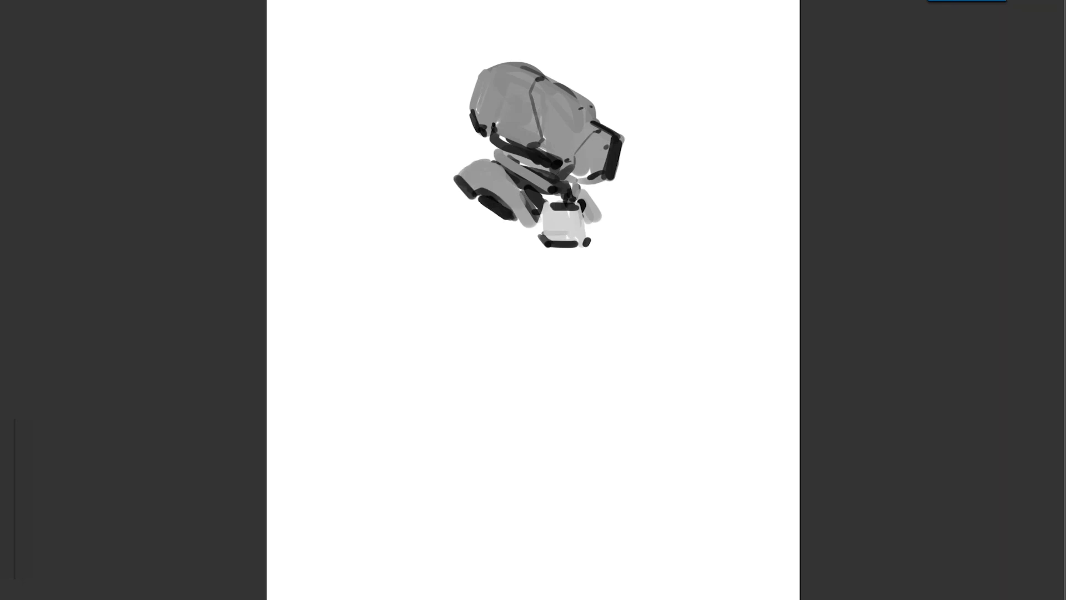
{"action": "left_click_drag", "start_coordinate": [592, 223], "coordinate": [597, 245]}
{"action": "key", "text": "m"}
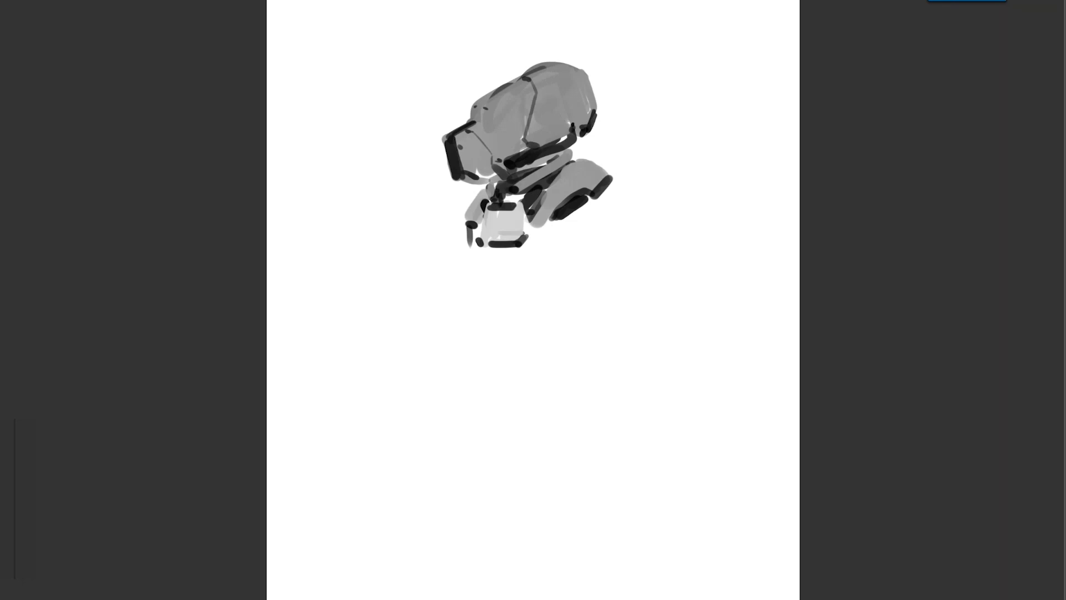
- Add a thin seam on the face plate and a darker grey patch on the head's upper front corner
{"action": "left_click_drag", "start_coordinate": [529, 161], "coordinate": [553, 219]}
{"action": "key", "text": "f"}
{"action": "key", "text": "f"}
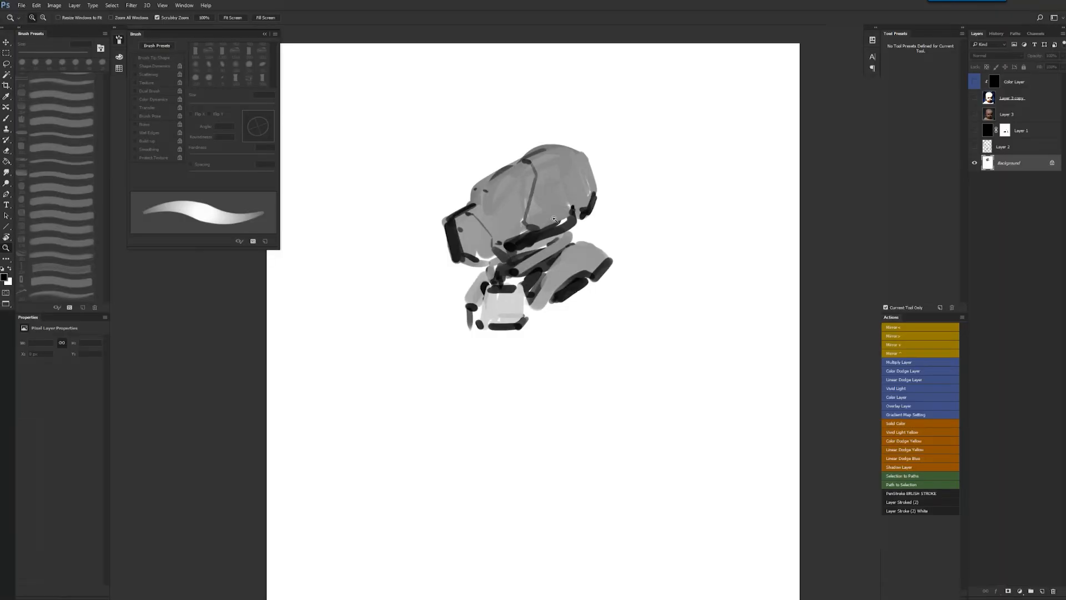
{"action": "left_click_drag", "start_coordinate": [537, 265], "coordinate": [570, 211]}
{"action": "key", "text": "b"}
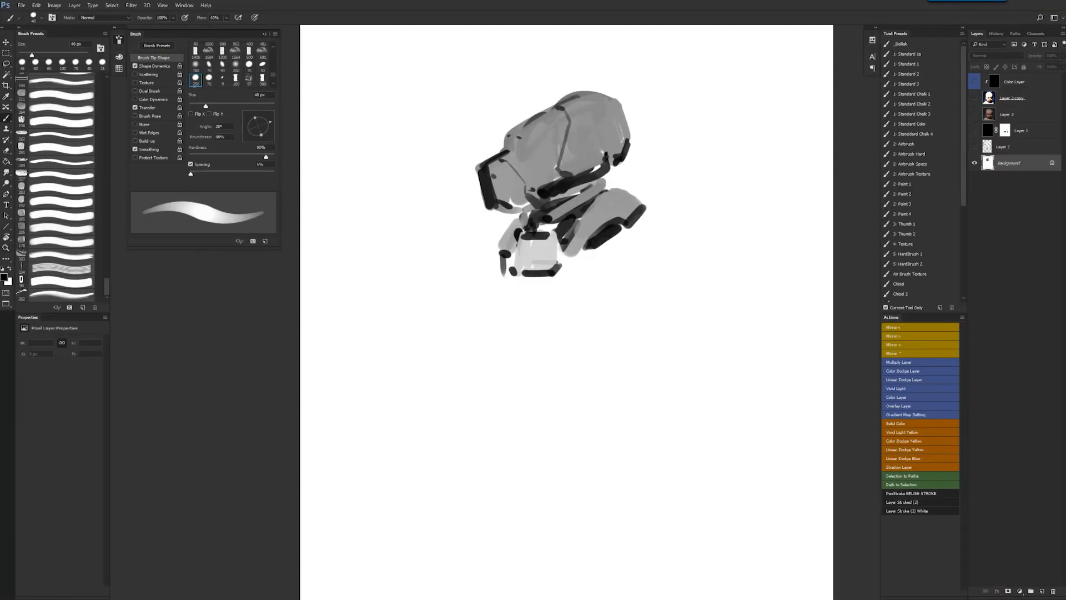
{"action": "key", "text": "bracketleft"}
{"action": "key", "text": "bracketleft"}
{"action": "key", "text": "bracketleft"}
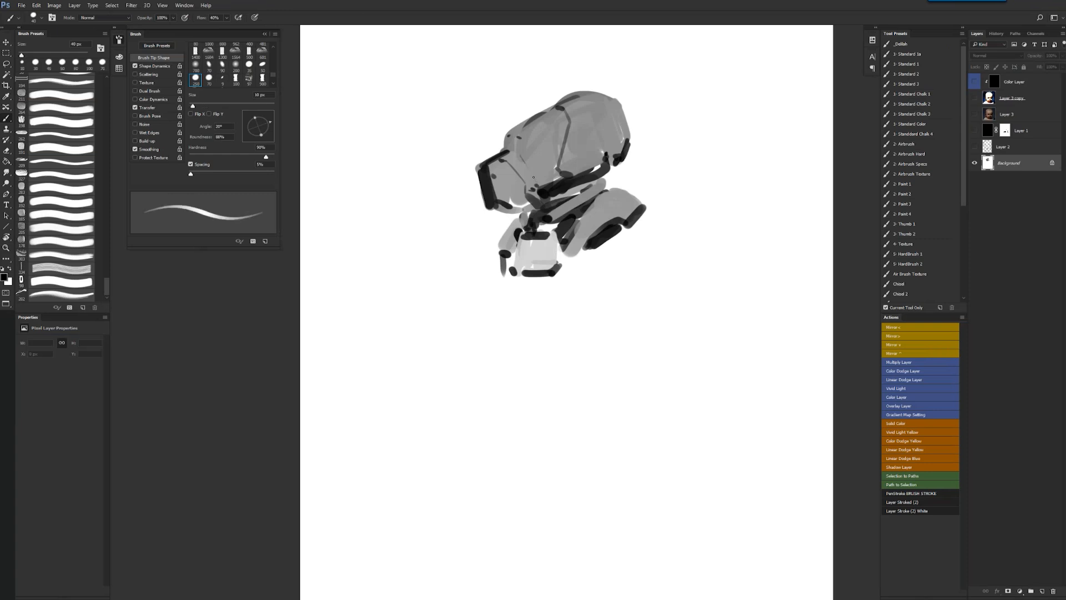
{"action": "key", "text": "bracketright"}
{"action": "key", "text": "period"}
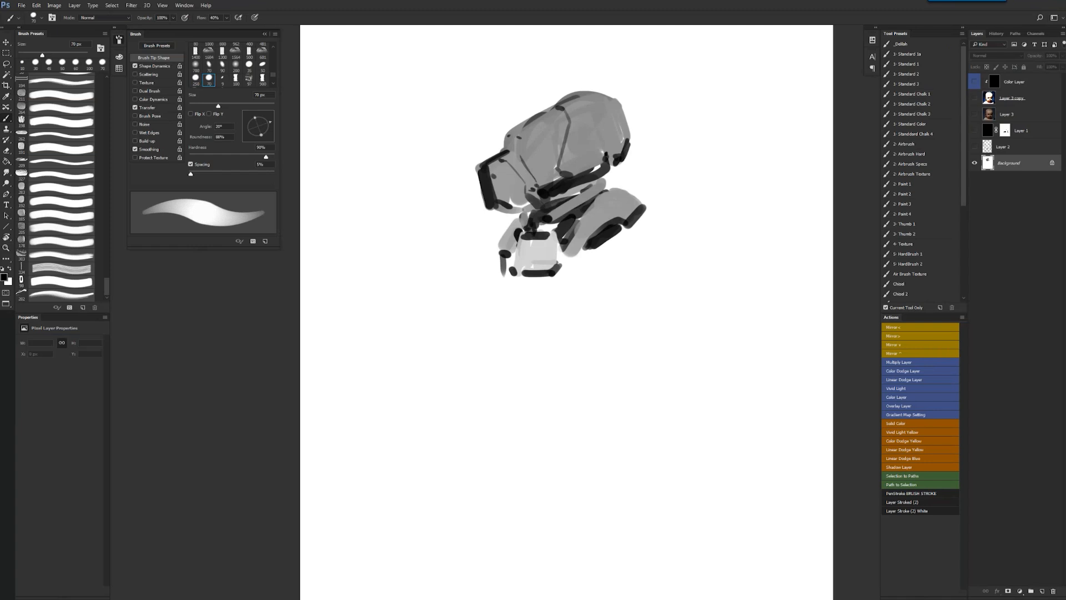
{"action": "key", "text": "ctrl+plus"}
{"action": "mouse_move", "coordinate": [512, 117]}
{"action": "left_mouse_down"}
{"action": "mouse_move", "coordinate": [508, 133]}
{"action": "mouse_move", "coordinate": [515, 121]}
{"action": "mouse_move", "coordinate": [520, 131]}
{"action": "left_mouse_up"}
{"action": "left_click", "coordinate": [512, 119], "text": "alt"}
{"action": "key", "text": "ctrl+z"}
{"action": "left_click", "coordinate": [515, 122], "text": "alt"}
- Shade the face plate, the large shoulder's inner side and the small arm in darker grey with a 45 px brush
{"action": "key", "text": "bracketleft"}
{"action": "key", "text": "bracketleft"}
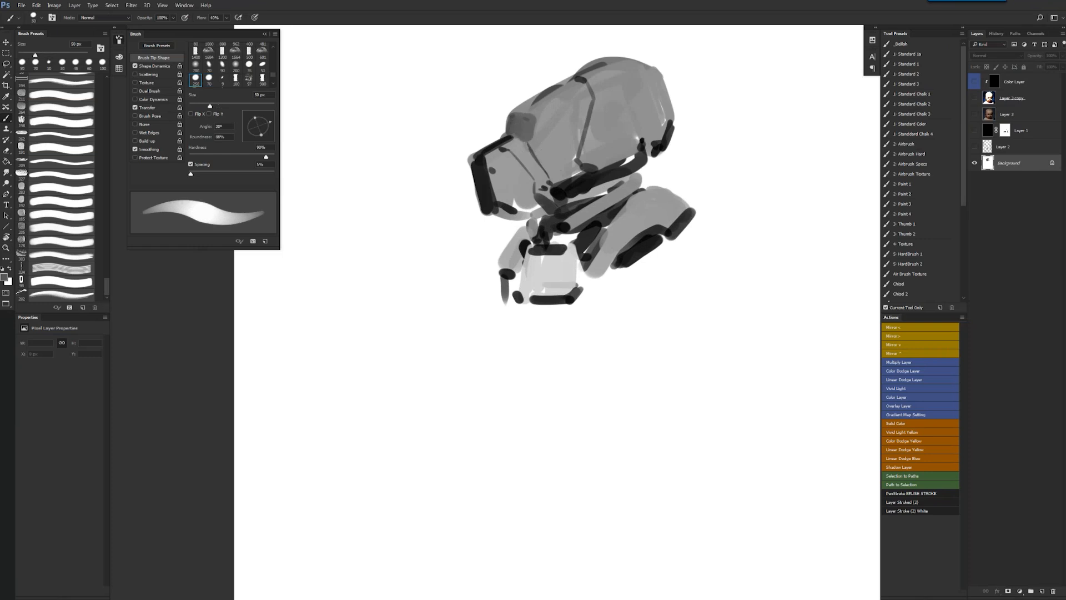
{"action": "key", "text": "bracketleft"}
{"action": "key", "text": "bracketright"}
{"action": "mouse_move", "coordinate": [515, 204]}
{"action": "left_mouse_down"}
{"action": "mouse_move", "coordinate": [575, 220]}
{"action": "mouse_move", "coordinate": [591, 210]}
{"action": "left_mouse_up"}
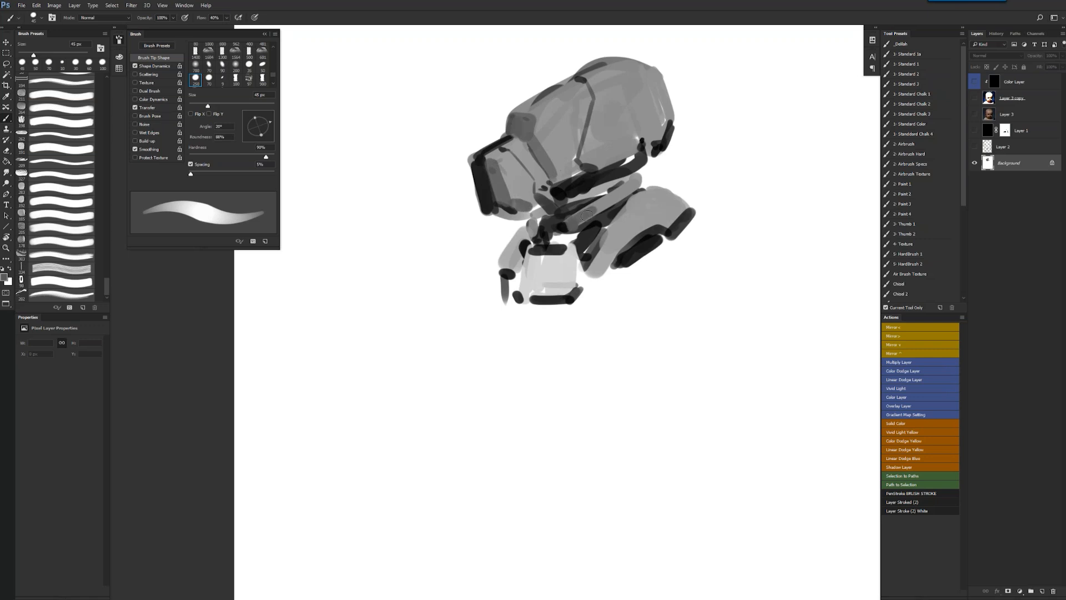
{"action": "left_click_drag", "start_coordinate": [599, 273], "coordinate": [627, 219]}
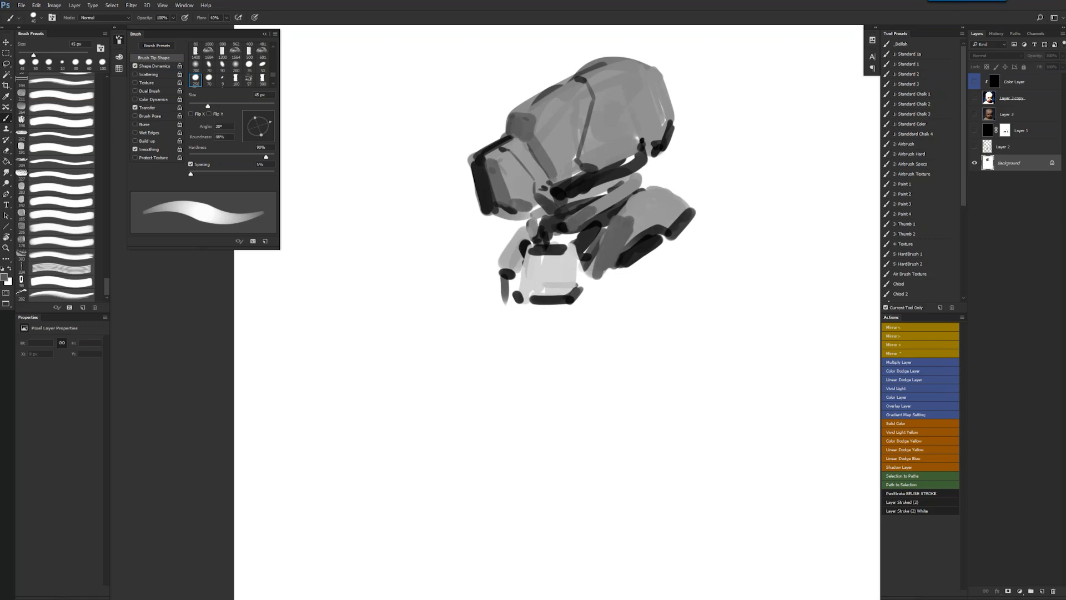
{"action": "mouse_move", "coordinate": [502, 269]}
{"action": "left_mouse_down"}
{"action": "mouse_move", "coordinate": [545, 217]}
{"action": "mouse_move", "coordinate": [509, 218]}
{"action": "mouse_move", "coordinate": [536, 237]}
{"action": "mouse_move", "coordinate": [524, 225]}
{"action": "mouse_move", "coordinate": [533, 231]}
{"action": "mouse_move", "coordinate": [544, 218]}
{"action": "left_mouse_up"}
- Mirror the canvas and blend the grey tones on the face plate using a 40 px Smudge brush
{"action": "key", "text": "d"}
{"action": "key", "text": "ctrl+shift+h"}
{"action": "left_click_drag", "start_coordinate": [589, 177], "coordinate": [566, 193]}
{"action": "key", "text": "r"}
{"action": "key", "text": "bracketright"}
{"action": "key", "text": "bracketright"}
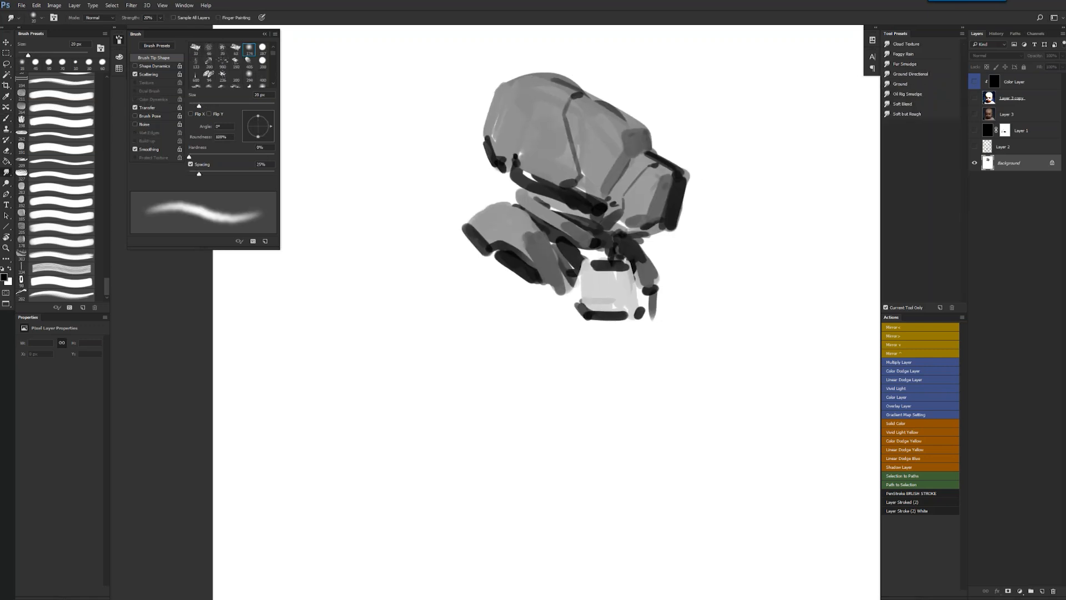
{"action": "key", "text": "bracketright"}
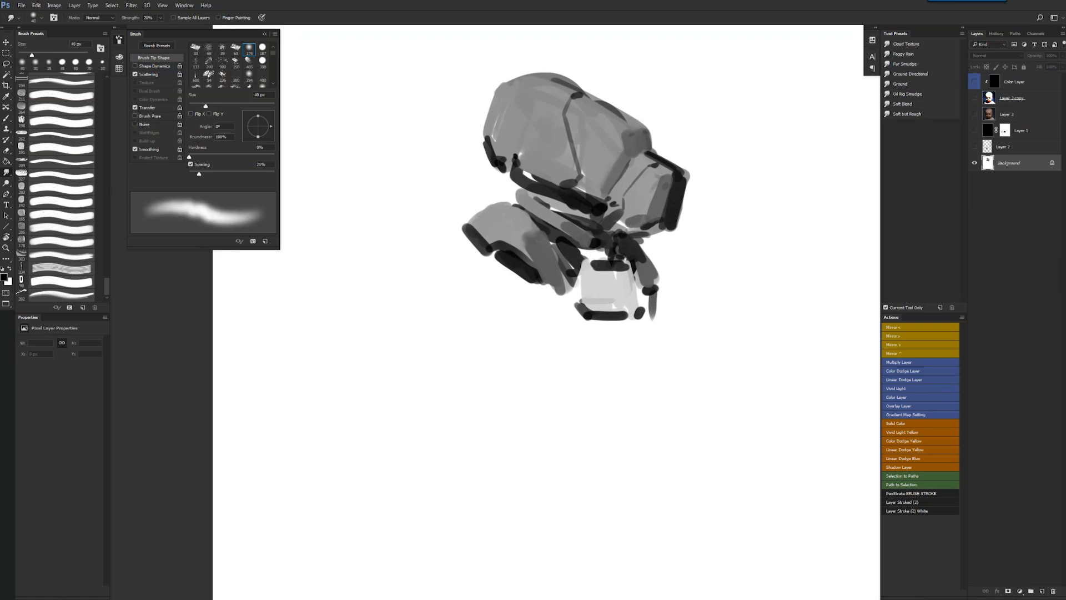
{"action": "left_click_drag", "start_coordinate": [656, 187], "coordinate": [648, 208]}
- Add small black accents to the face plate with a 7 px brush and mirror the canvas back
{"action": "key", "text": "b"}
{"action": "key", "text": "d"}
{"action": "key", "text": "bracketleft"}
{"action": "key", "text": "bracketleft"}
{"action": "key", "text": "bracketleft"}
{"action": "key", "text": "bracketleft"}
{"action": "key", "text": "bracketleft"}
{"action": "key", "text": "bracketleft"}
{"action": "key", "text": "bracketleft"}
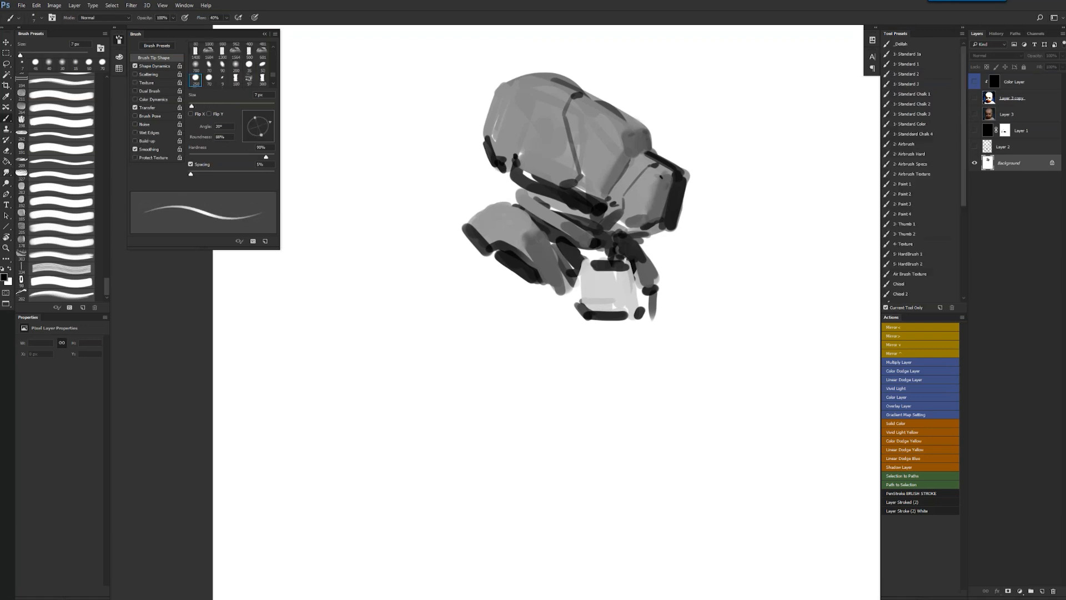
{"action": "key", "text": "F2"}
{"action": "left_click_drag", "start_coordinate": [489, 215], "coordinate": [605, 238]}
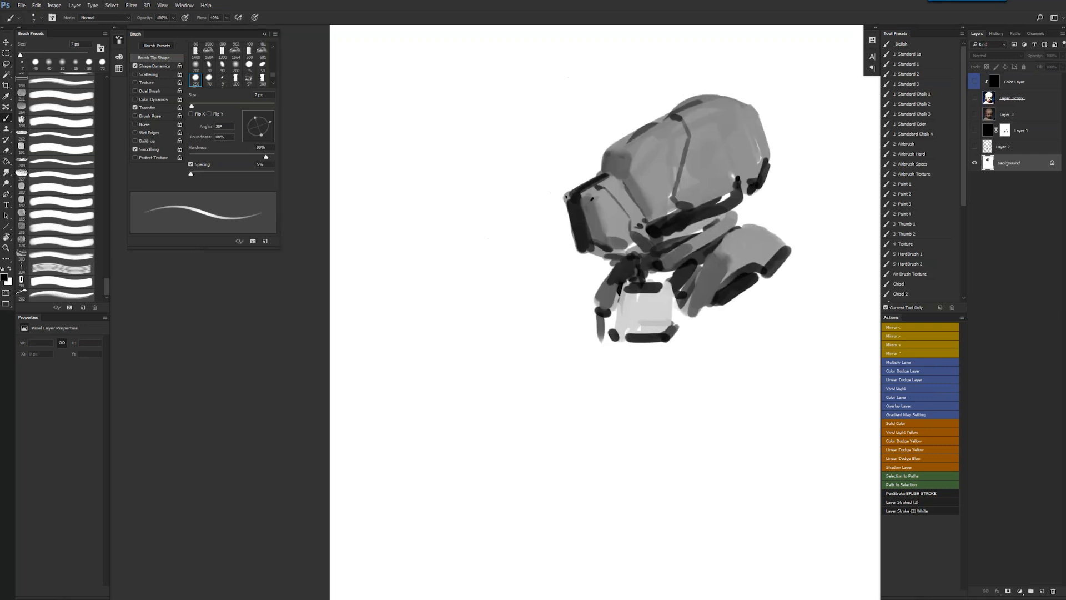
- Paint a thick black band along the vertical seam in the middle of the head with a larger brush
{"action": "key", "text": "bracketright"}
{"action": "key", "text": "bracketright"}
{"action": "key", "text": "bracketright"}
{"action": "key", "text": "bracketright"}
{"action": "key", "text": "bracketright"}
{"action": "key", "text": "bracketright"}
{"action": "key", "text": "bracketleft"}
{"action": "left_click_drag", "start_coordinate": [694, 136], "coordinate": [677, 202]}
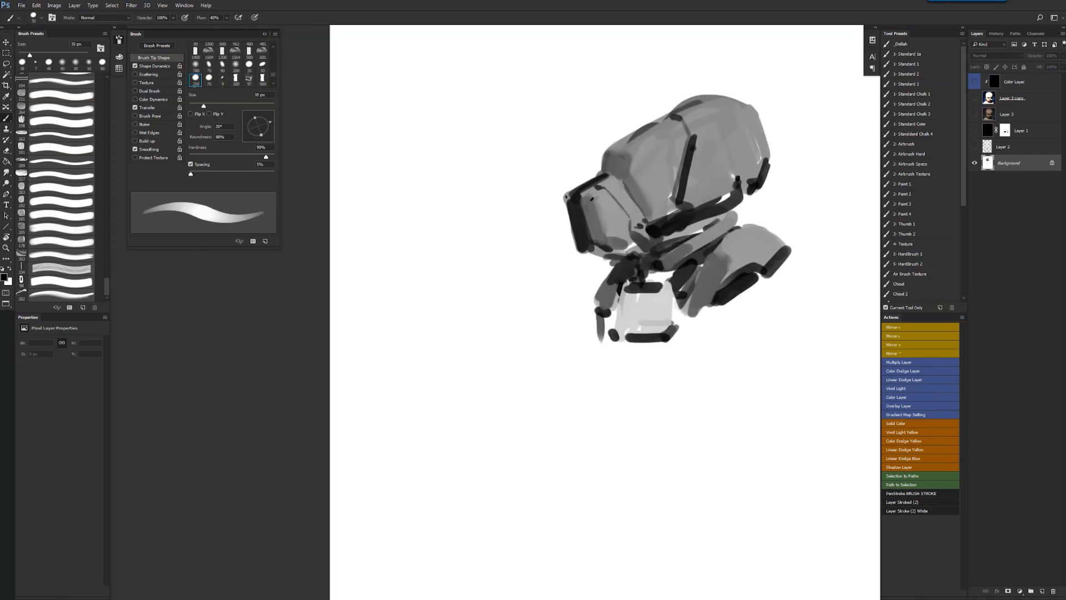
- Undo the thick black band on the head's middle seam and touch up the area with the surrounding grey
{"action": "key", "text": "ctrl+alt+z"}
{"action": "left_click", "coordinate": [691, 150], "text": "alt"}
{"action": "left_click_drag", "start_coordinate": [690, 141], "coordinate": [680, 187]}
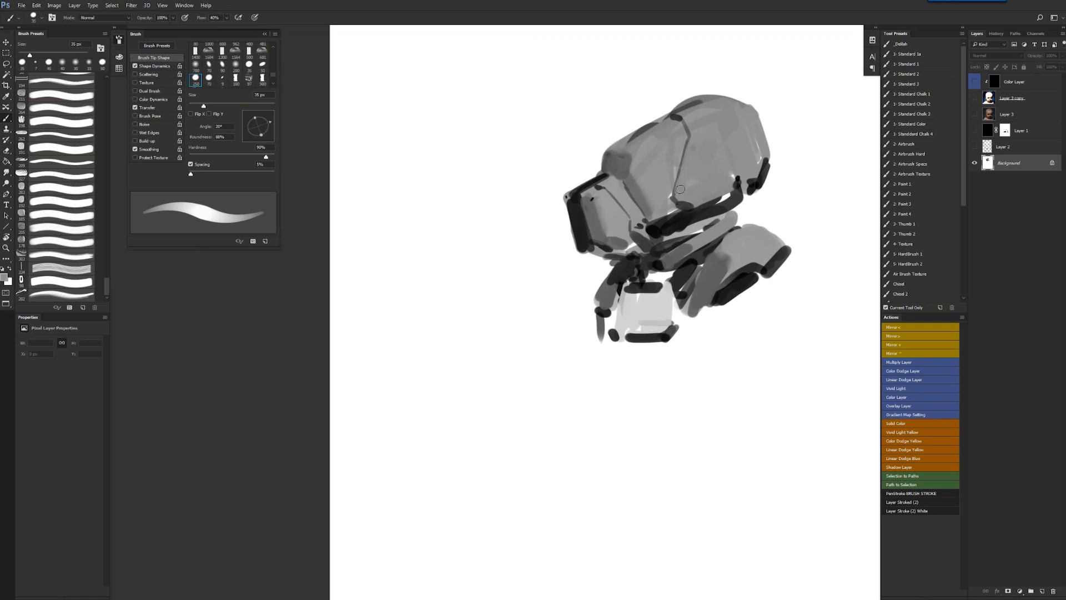
- Add thin dark marks at the seam's lower end and along the head's rear edge with a 20 px brush
{"action": "key", "text": "bracketleft"}
{"action": "key", "text": "bracketleft"}
{"action": "key", "text": "bracketleft"}
{"action": "mouse_move", "coordinate": [687, 207]}
{"action": "left_mouse_down"}
{"action": "mouse_move", "coordinate": [720, 199]}
{"action": "mouse_move", "coordinate": [732, 168]}
{"action": "mouse_move", "coordinate": [758, 156]}
{"action": "mouse_move", "coordinate": [731, 168]}
{"action": "mouse_move", "coordinate": [756, 155]}
{"action": "left_mouse_up"}
{"action": "key", "text": "ctrl+z"}
{"action": "key", "text": "d"}
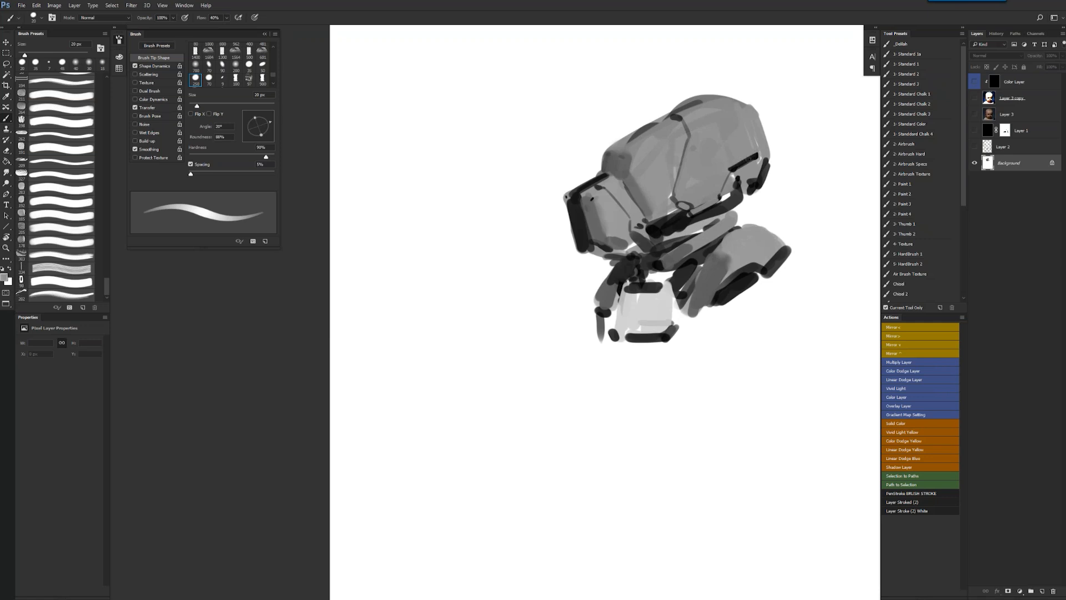
- Sketch a simplified figure in black lines below the robot, with a curved head back, block torso, rounded hips and a leg
{"action": "mouse_move", "coordinate": [611, 302]}
{"action": "left_mouse_down"}
{"action": "mouse_move", "coordinate": [580, 243]}
{"action": "mouse_move", "coordinate": [597, 134]}
{"action": "left_mouse_up"}
{"action": "mouse_move", "coordinate": [503, 190]}
{"action": "left_mouse_down"}
{"action": "mouse_move", "coordinate": [490, 192]}
{"action": "mouse_move", "coordinate": [492, 256]}
{"action": "left_mouse_up"}
{"action": "mouse_move", "coordinate": [494, 305]}
{"action": "left_mouse_down"}
{"action": "mouse_move", "coordinate": [510, 237]}
{"action": "mouse_move", "coordinate": [520, 311]}
{"action": "mouse_move", "coordinate": [500, 348]}
{"action": "left_mouse_up"}
{"action": "mouse_move", "coordinate": [522, 293]}
{"action": "left_mouse_down"}
{"action": "mouse_move", "coordinate": [517, 341]}
{"action": "mouse_move", "coordinate": [501, 367]}
{"action": "left_mouse_up"}
{"action": "left_click_drag", "start_coordinate": [523, 326], "coordinate": [520, 385]}
{"action": "left_click_drag", "start_coordinate": [501, 376], "coordinate": [517, 375]}
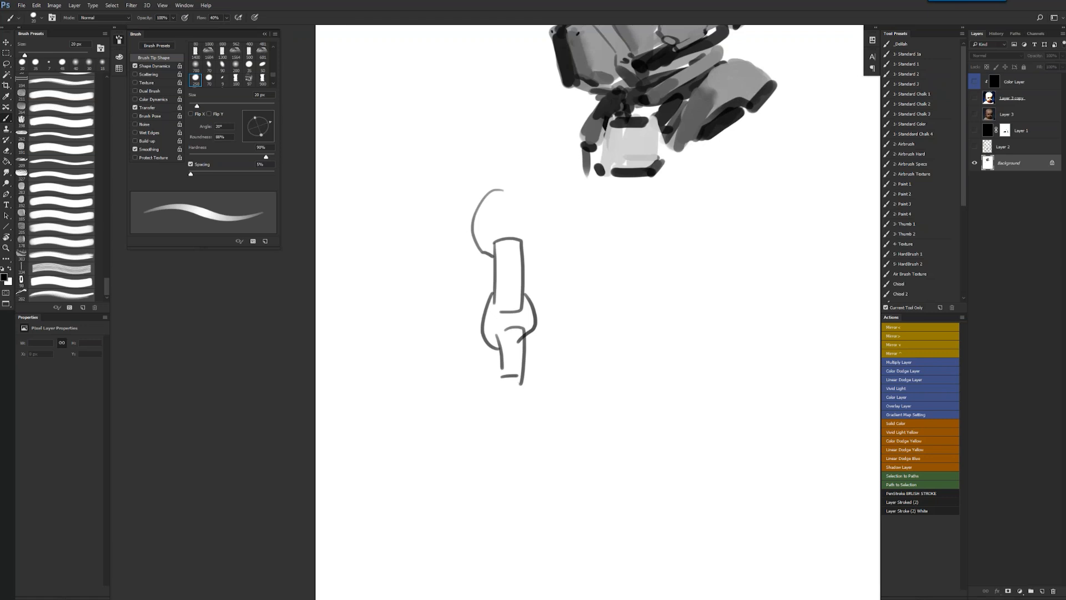
- Close the figure's head outline and trace an inner dividing line down through the head, torso, hips and leg
{"action": "left_click_drag", "start_coordinate": [495, 244], "coordinate": [535, 217]}
{"action": "mouse_move", "coordinate": [506, 195]}
{"action": "left_mouse_down"}
{"action": "mouse_move", "coordinate": [531, 216]}
{"action": "mouse_move", "coordinate": [494, 239]}
{"action": "mouse_move", "coordinate": [510, 374]}
{"action": "mouse_move", "coordinate": [504, 330]}
{"action": "left_mouse_up"}
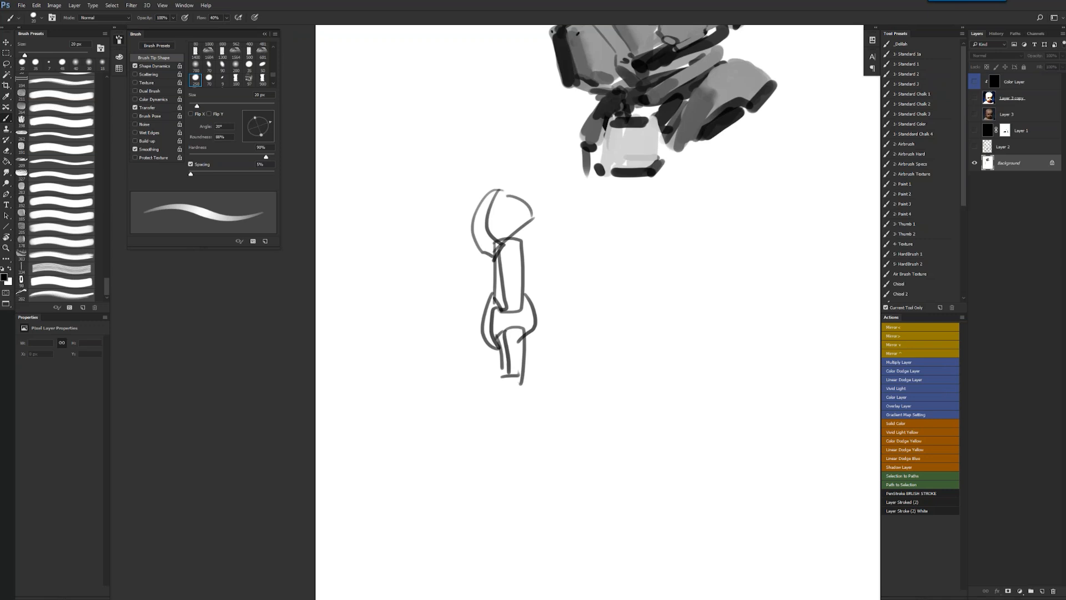
{"action": "left_click_drag", "start_coordinate": [506, 308], "coordinate": [491, 321]}
{"action": "mouse_move", "coordinate": [585, 263]}
{"action": "left_mouse_down"}
{"action": "mouse_move", "coordinate": [518, 299]}
{"action": "mouse_move", "coordinate": [555, 355]}
{"action": "left_mouse_up"}
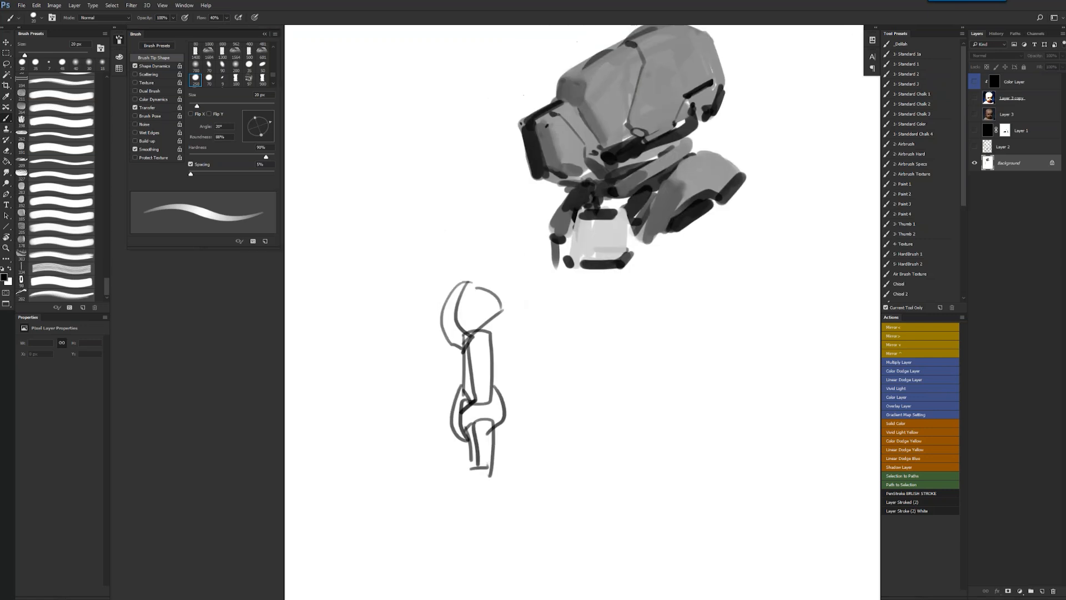
- Draw a second figure diagram beside the first, showing only a flowing contour with a parallel inner line and outer leg lines
{"action": "left_click_drag", "start_coordinate": [479, 289], "coordinate": [573, 388]}
{"action": "key", "text": "ctrl+z"}
{"action": "mouse_move", "coordinate": [626, 297]}
{"action": "left_mouse_down"}
{"action": "mouse_move", "coordinate": [609, 305]}
{"action": "mouse_move", "coordinate": [625, 432]}
{"action": "left_mouse_up"}
{"action": "mouse_move", "coordinate": [618, 414]}
{"action": "left_mouse_down"}
{"action": "mouse_move", "coordinate": [612, 431]}
{"action": "mouse_move", "coordinate": [625, 480]}
{"action": "left_mouse_up"}
{"action": "mouse_move", "coordinate": [651, 419]}
{"action": "left_mouse_down"}
{"action": "mouse_move", "coordinate": [651, 500]}
{"action": "mouse_move", "coordinate": [634, 504]}
{"action": "left_mouse_up"}
{"action": "mouse_move", "coordinate": [627, 300]}
{"action": "left_mouse_down"}
{"action": "mouse_move", "coordinate": [610, 327]}
{"action": "mouse_move", "coordinate": [638, 420]}
{"action": "mouse_move", "coordinate": [625, 436]}
{"action": "mouse_move", "coordinate": [642, 515]}
{"action": "left_mouse_up"}
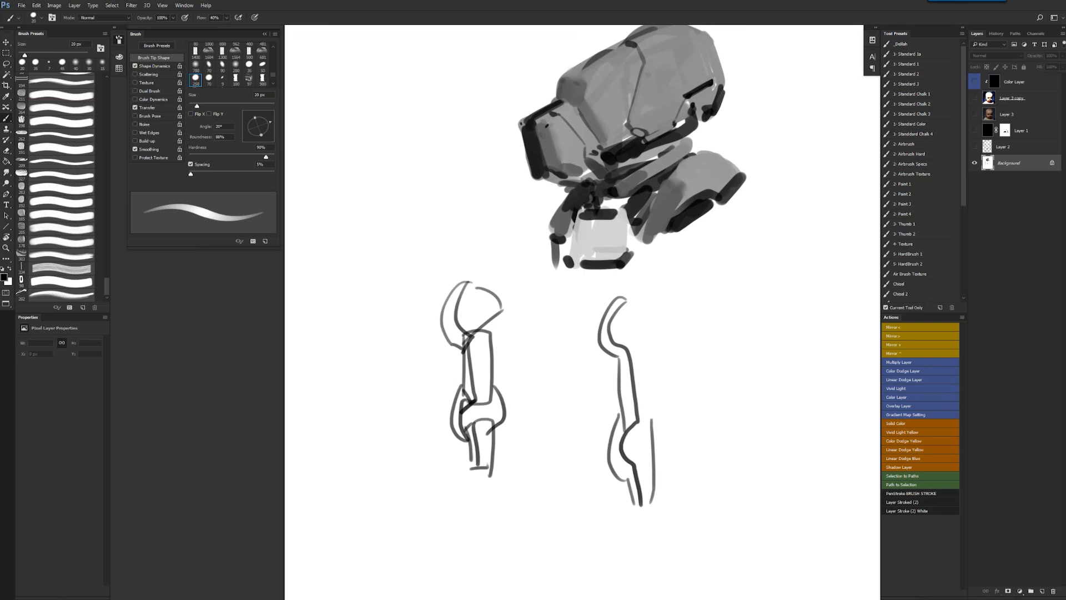
- Mirror the canvas and leave full-screen mode so the taskbar is accessible
{"action": "left_click_drag", "start_coordinate": [600, 419], "coordinate": [530, 481]}
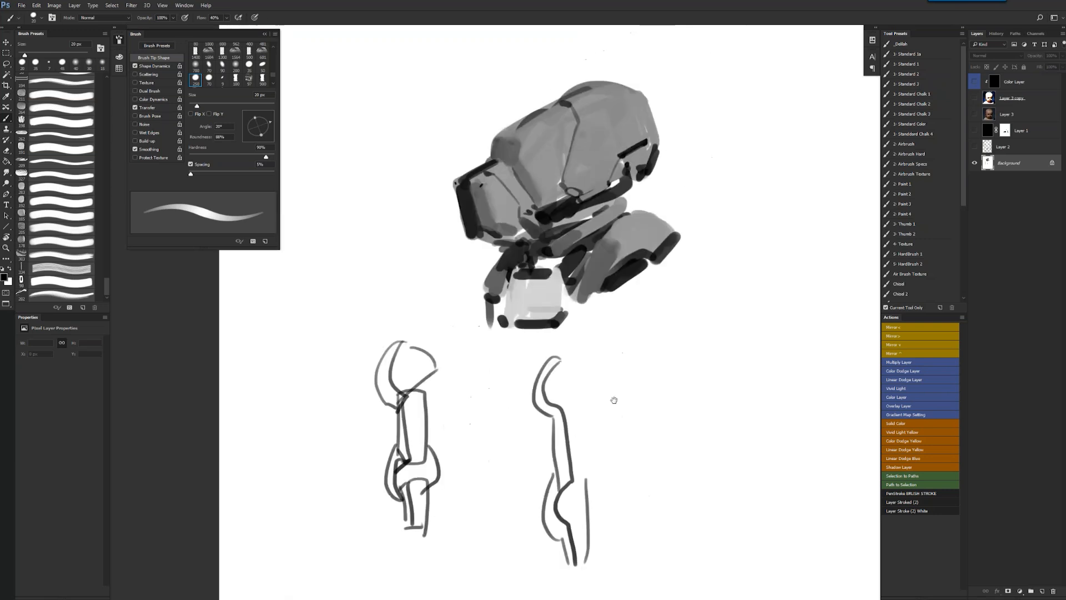
{"action": "key", "text": "z"}
{"action": "left_click", "coordinate": [635, 251], "text": "alt"}
{"action": "key", "text": "ctrl+shift+h"}
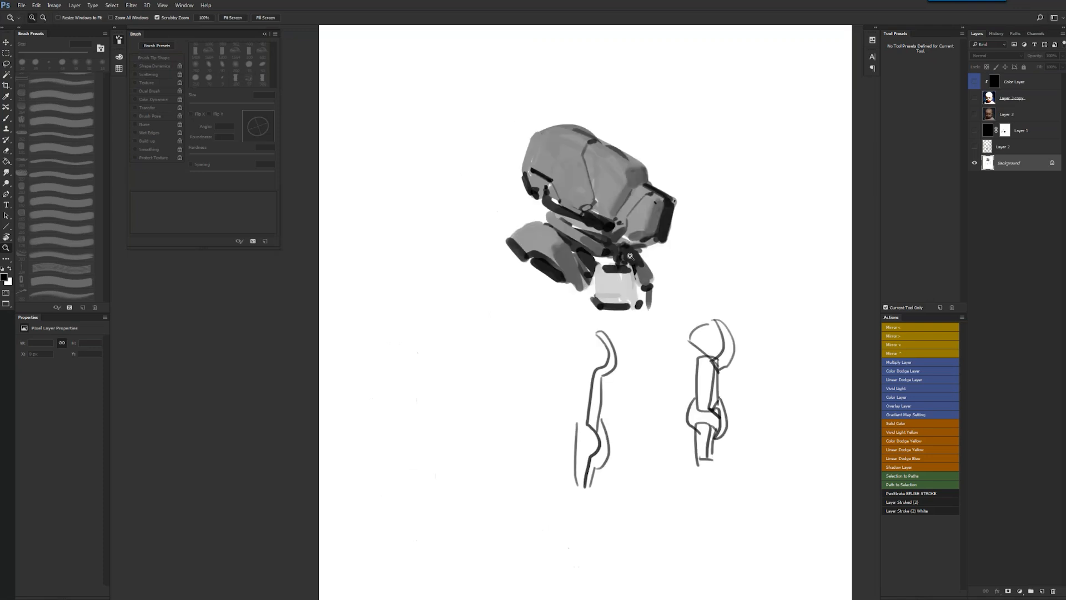
{"action": "left_click_drag", "start_coordinate": [630, 255], "coordinate": [614, 207]}
{"action": "key", "text": "f"}
{"action": "key", "text": "f"}
{"action": "right_click", "coordinate": [589, 595]}
{"action": "left_click", "coordinate": [592, 575]}
{"action": "right_click", "coordinate": [532, 593]}
{"action": "left_click", "coordinate": [527, 567]}
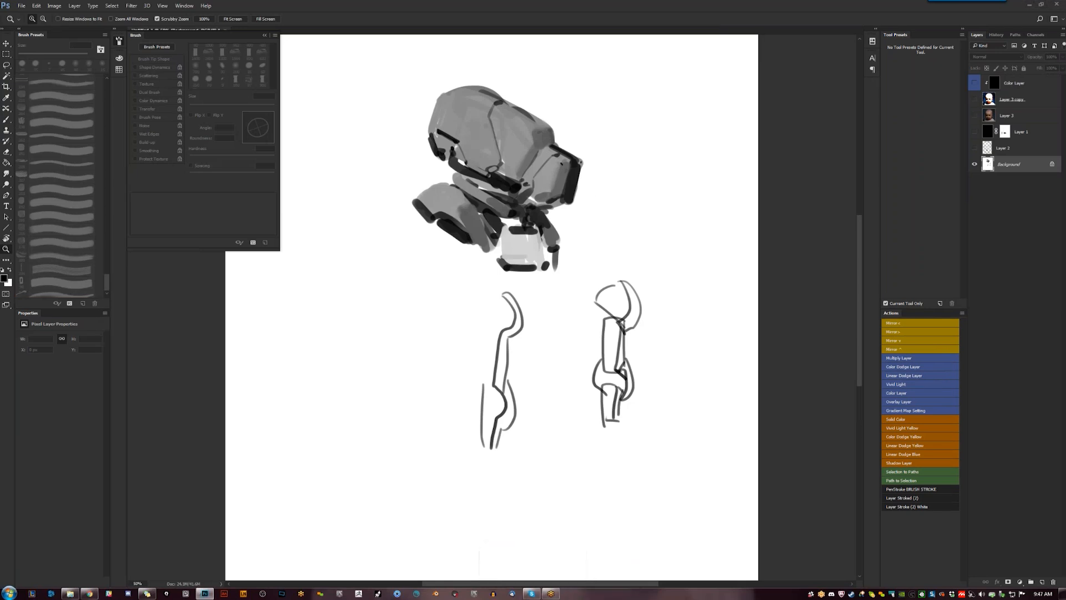
- Switch to the browser and close the painting reference and Pinterest tabs, keeping only the Character Class Upload page
{"action": "left_click", "coordinate": [90, 594]}
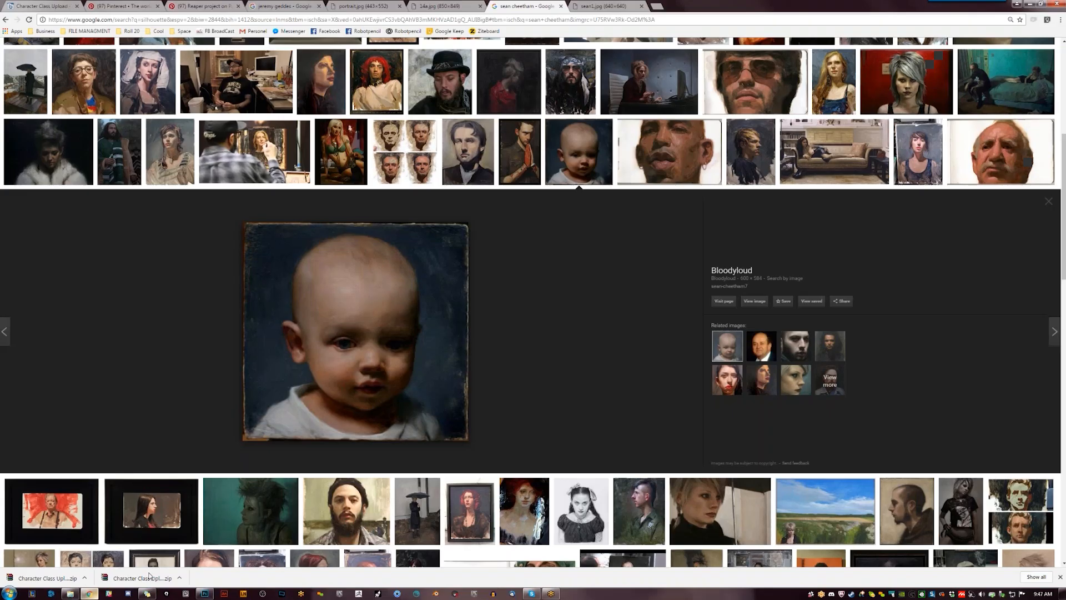
{"action": "left_click", "coordinate": [561, 7]}
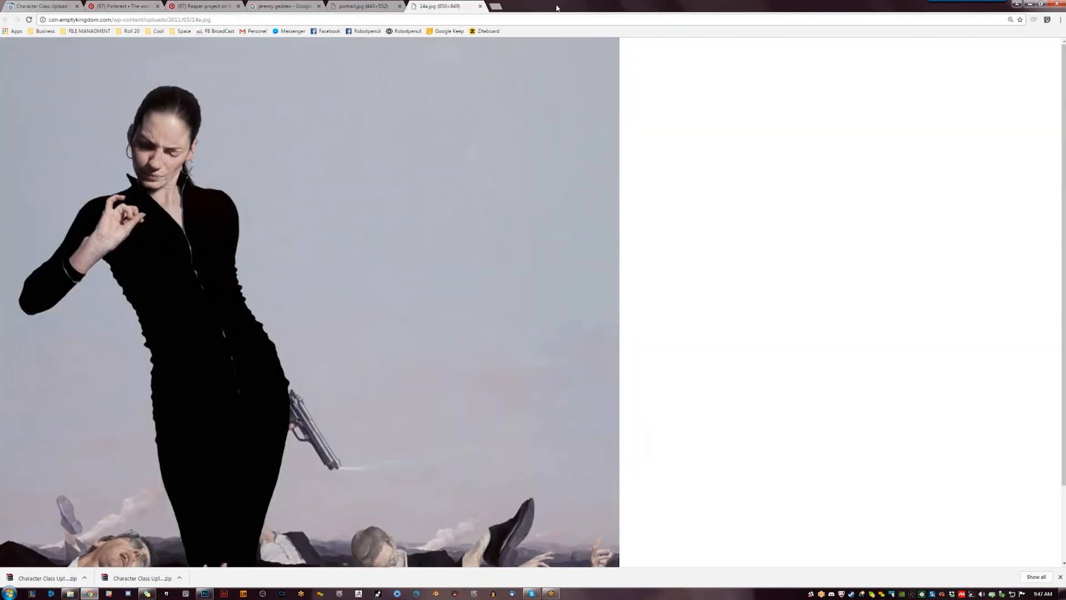
{"action": "left_click", "coordinate": [480, 6]}
{"action": "left_click", "coordinate": [399, 6]}
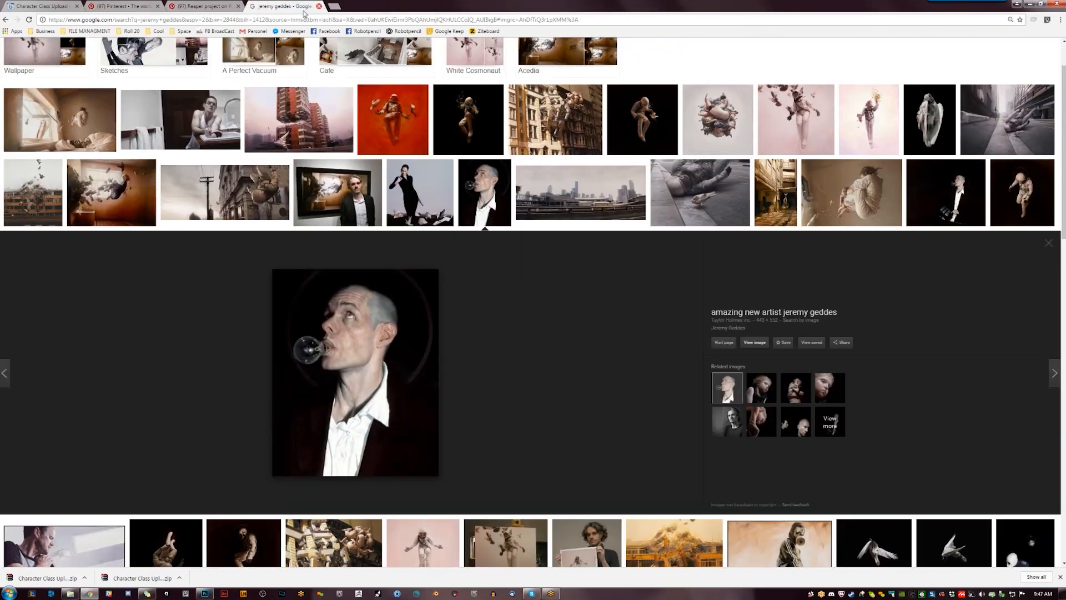
{"action": "left_click", "coordinate": [318, 6]}
{"action": "left_click", "coordinate": [238, 6]}
{"action": "left_click", "coordinate": [158, 7]}
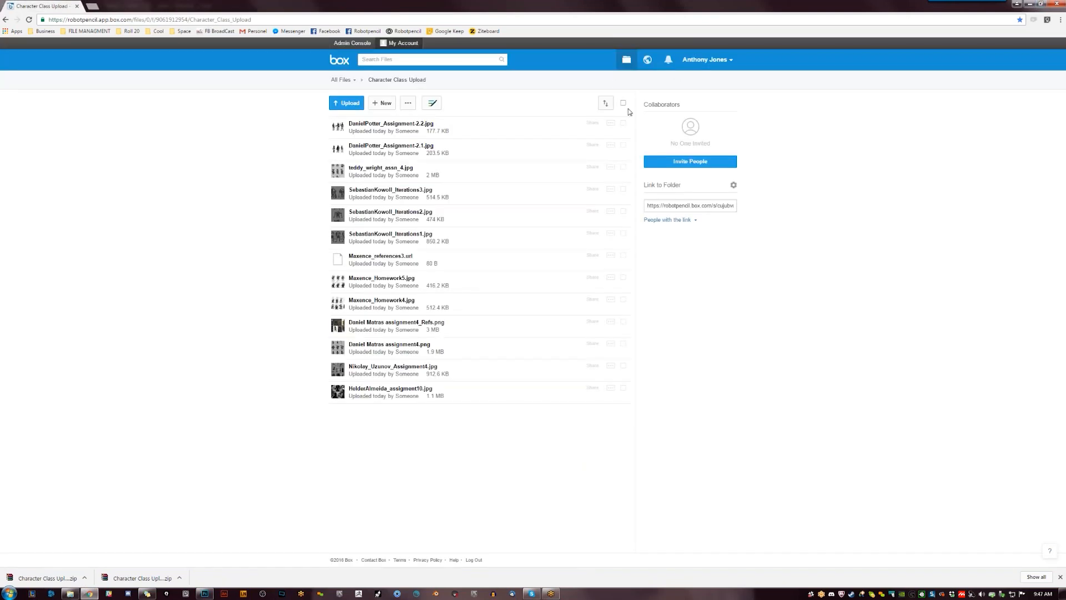
- Select all files in the Character Class Upload folder, run and confirm a bulk action on them, and return to Photoshop
{"action": "left_click", "coordinate": [623, 103]}
{"action": "left_click", "coordinate": [421, 103]}
{"action": "left_click", "coordinate": [513, 140]}
{"action": "left_click", "coordinate": [1028, 3]}
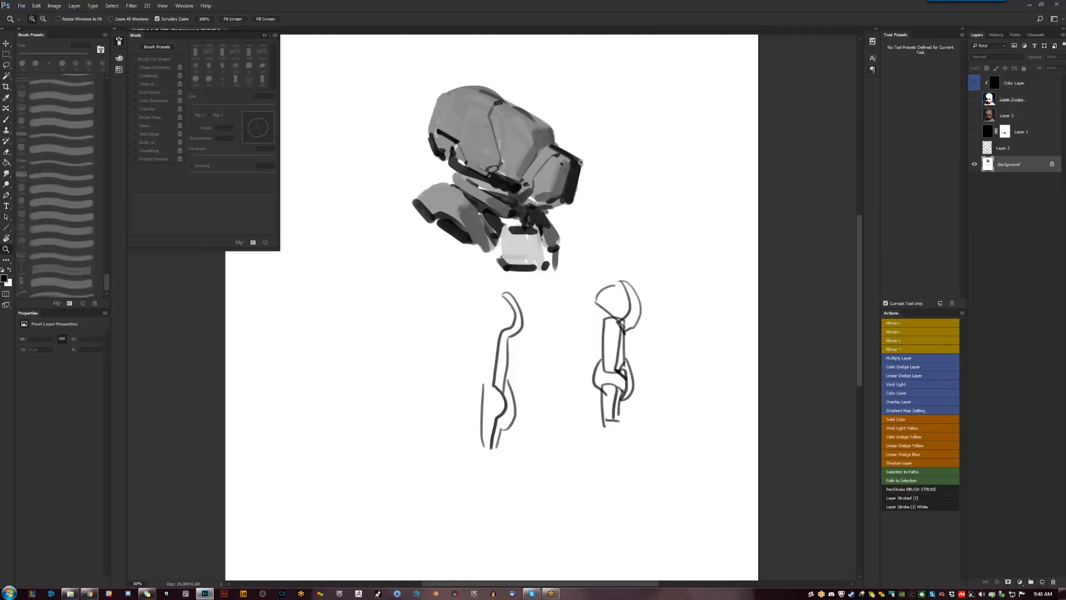
- Load the Chisel 2 brush tool preset and enlarge the list of tool presets
{"action": "left_click", "coordinate": [687, 196]}
{"action": "left_click", "coordinate": [669, 209], "text": "alt"}
{"action": "key", "text": "Tab"}
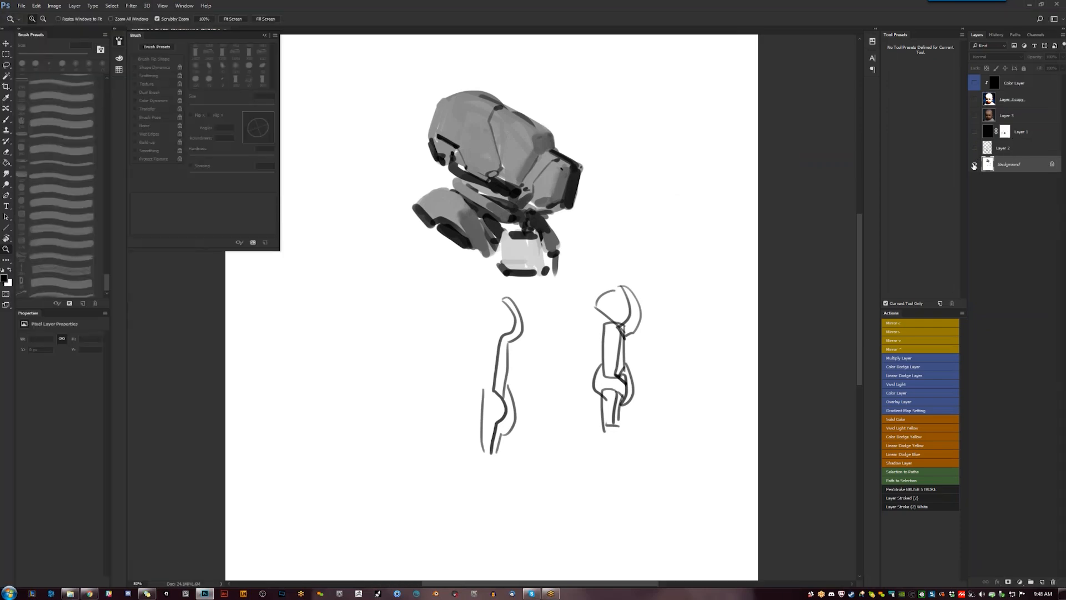
{"action": "key", "text": "b"}
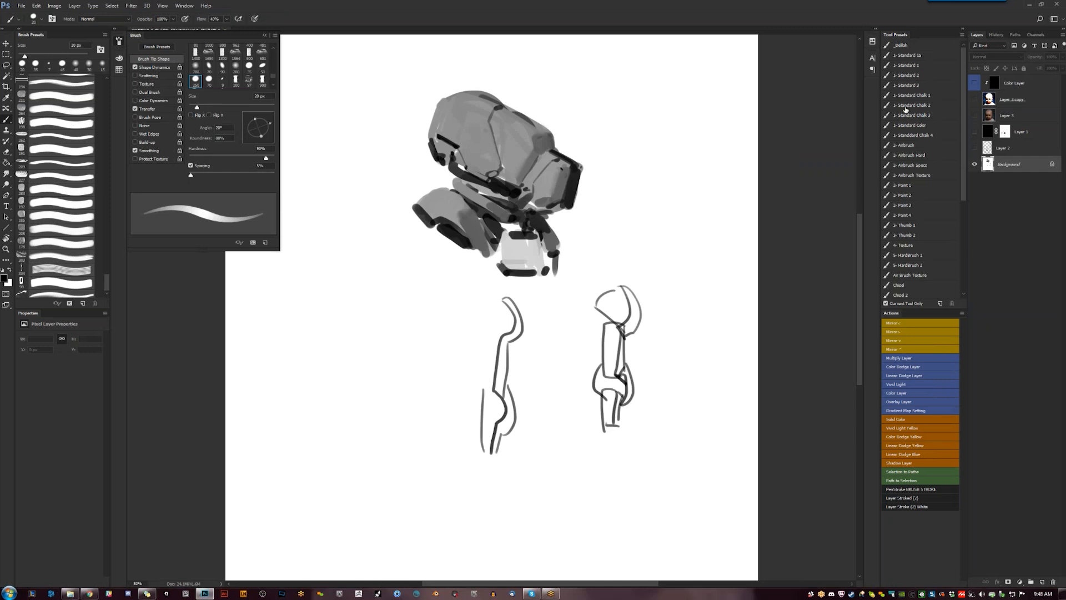
{"action": "left_click", "coordinate": [937, 295]}
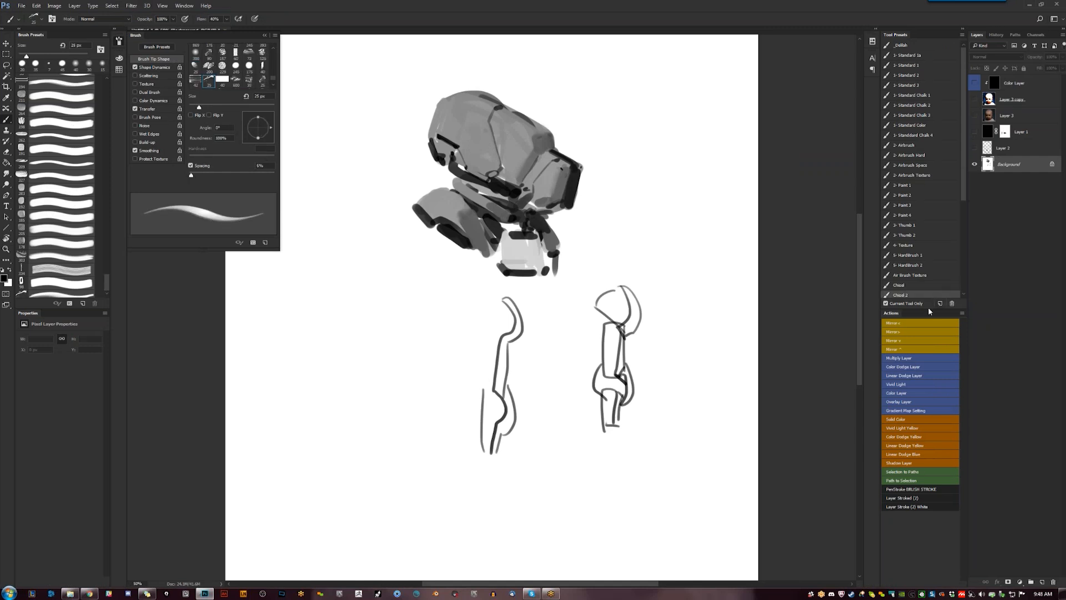
{"action": "left_click_drag", "start_coordinate": [930, 310], "coordinate": [925, 381]}
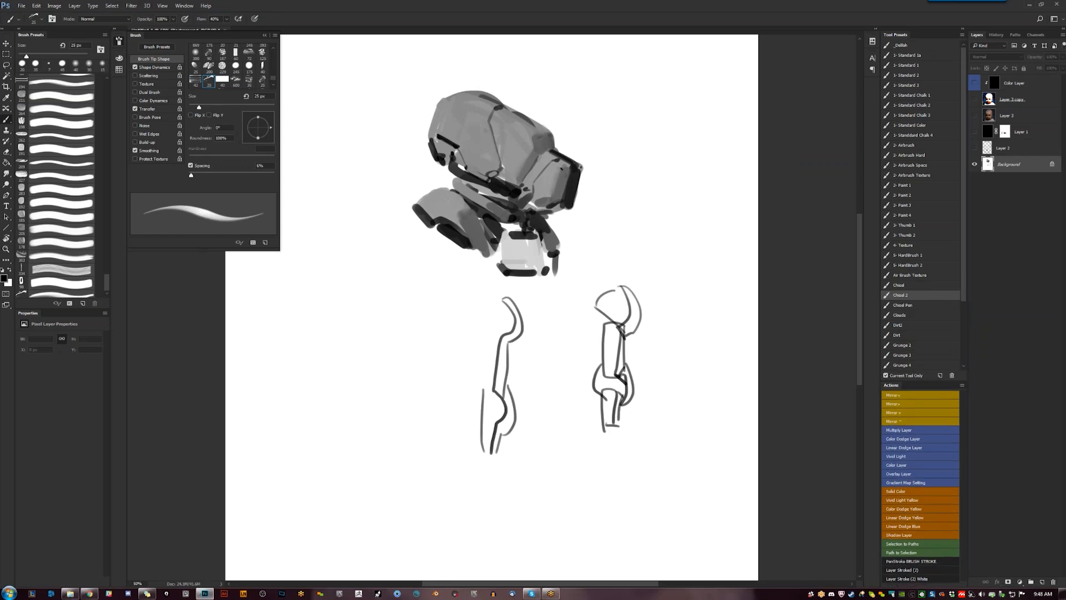
- Clear the Background layer to white and delete all layers from Color Layer down to Layer 2
{"action": "key", "text": "ctrl+BackSpace"}
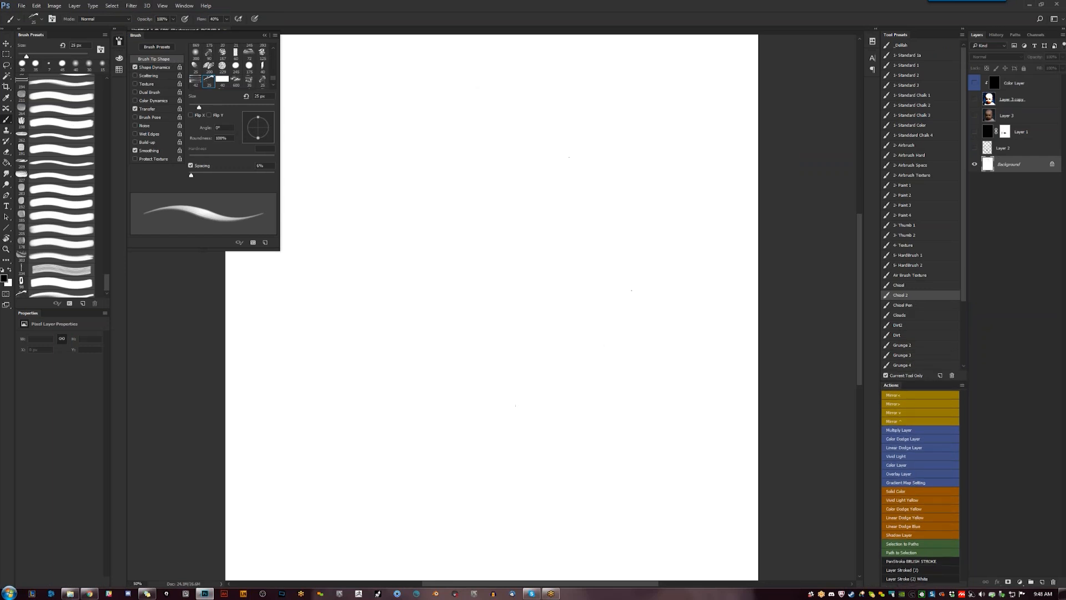
{"action": "left_click", "coordinate": [1016, 83]}
{"action": "left_click", "coordinate": [1030, 148], "text": "shift"}
{"action": "key", "text": "Delete"}
{"action": "key", "text": "Tab"}
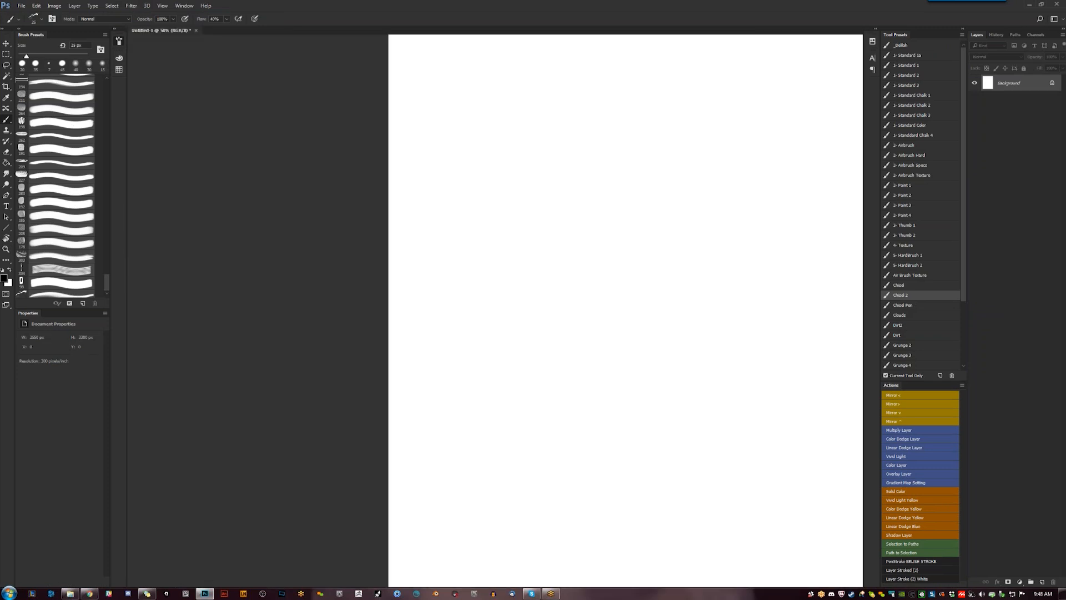
- Paint a curved grey helmet-like shape near the top of the blank canvas, mirroring the canvas along the way
{"action": "key", "text": "Tab"}
{"action": "mouse_move", "coordinate": [558, 69]}
{"action": "left_mouse_down"}
{"action": "mouse_move", "coordinate": [504, 101]}
{"action": "mouse_move", "coordinate": [494, 127]}
{"action": "mouse_move", "coordinate": [590, 74]}
{"action": "mouse_move", "coordinate": [535, 81]}
{"action": "mouse_move", "coordinate": [547, 76]}
{"action": "mouse_move", "coordinate": [508, 106]}
{"action": "mouse_move", "coordinate": [563, 75]}
{"action": "left_mouse_up"}
{"action": "key", "text": "ctrl+shift+h"}
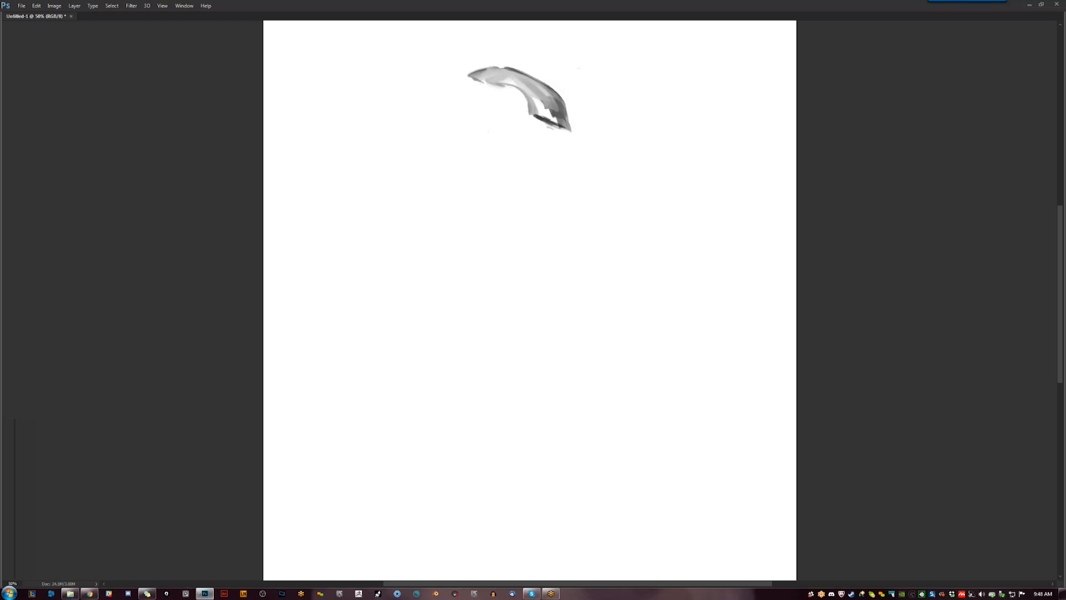
{"action": "mouse_move", "coordinate": [547, 125]}
{"action": "left_mouse_down"}
{"action": "mouse_move", "coordinate": [524, 124]}
{"action": "mouse_move", "coordinate": [539, 115]}
{"action": "mouse_move", "coordinate": [468, 75]}
{"action": "mouse_move", "coordinate": [463, 91]}
{"action": "left_mouse_up"}
- Invert the image to a black background and brighten the curved shape with light strokes from a 70 px brush
{"action": "key", "text": "ctrl+i"}
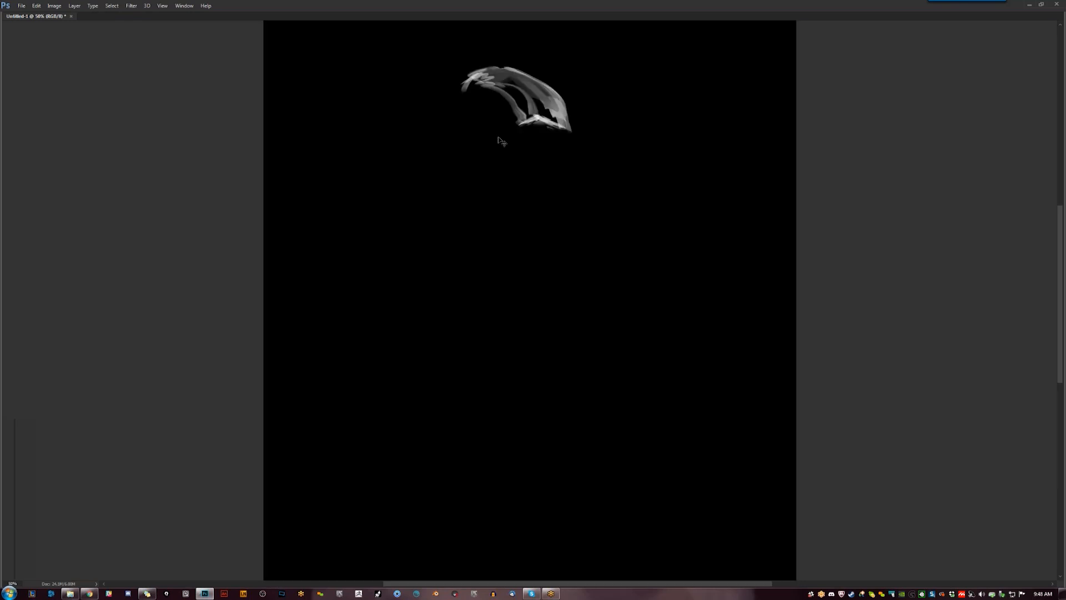
{"action": "mouse_move", "coordinate": [497, 75]}
{"action": "left_mouse_down"}
{"action": "mouse_move", "coordinate": [545, 98]}
{"action": "mouse_move", "coordinate": [564, 123]}
{"action": "left_mouse_up"}
{"action": "key", "text": "Tab"}
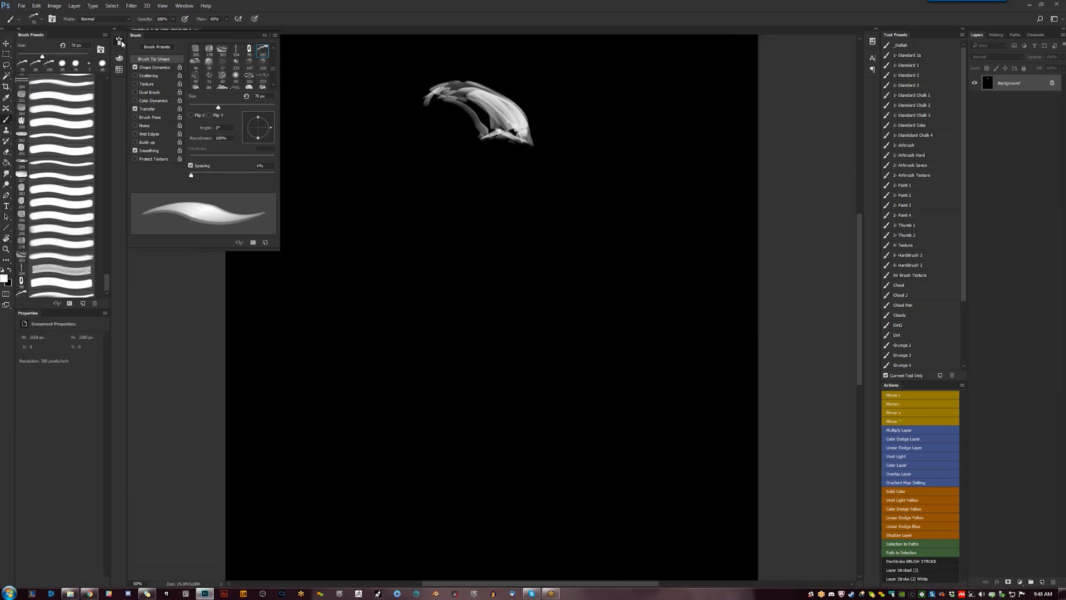
- Choose a warm yellow and paint it over the curved shape, adding a short tail at its lower end
{"action": "left_click", "coordinate": [119, 41]}
{"action": "left_click", "coordinate": [118, 60]}
{"action": "left_click", "coordinate": [203, 66]}
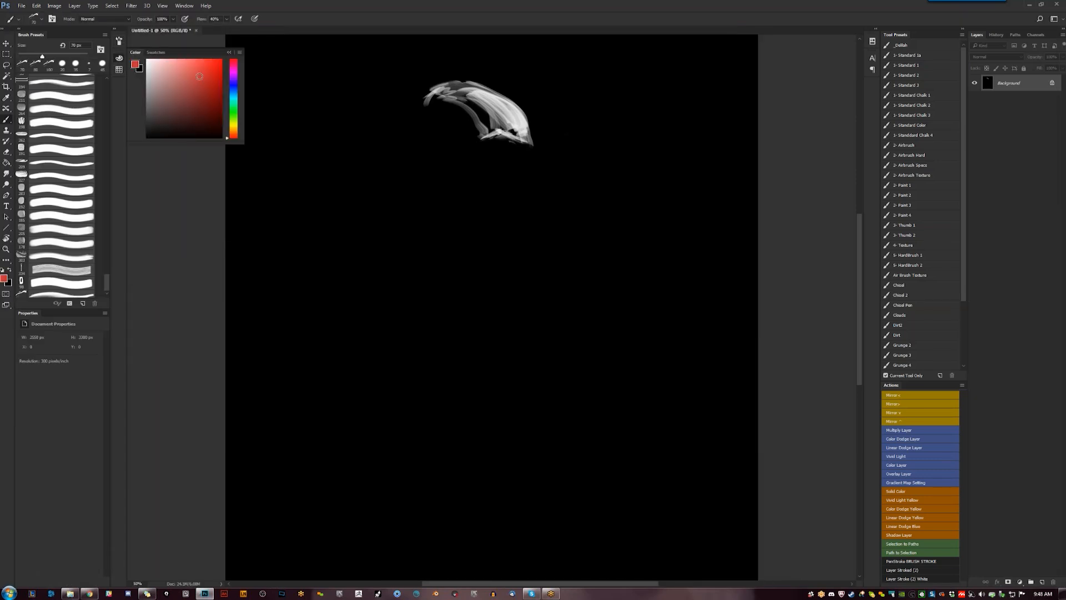
{"action": "left_click_drag", "start_coordinate": [233, 134], "coordinate": [233, 127]}
{"action": "left_click", "coordinate": [214, 59]}
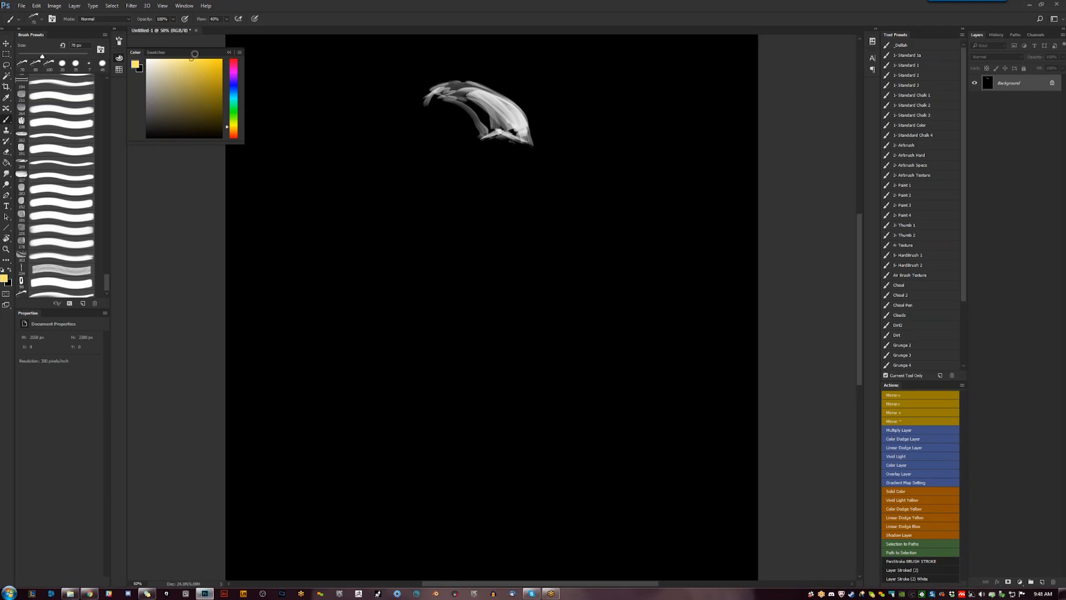
{"action": "mouse_move", "coordinate": [440, 97]}
{"action": "left_mouse_down"}
{"action": "mouse_move", "coordinate": [476, 86]}
{"action": "mouse_move", "coordinate": [442, 93]}
{"action": "mouse_move", "coordinate": [502, 100]}
{"action": "mouse_move", "coordinate": [524, 133]}
{"action": "mouse_move", "coordinate": [487, 131]}
{"action": "mouse_move", "coordinate": [481, 117]}
{"action": "mouse_move", "coordinate": [496, 124]}
{"action": "mouse_move", "coordinate": [457, 141]}
{"action": "mouse_move", "coordinate": [489, 138]}
{"action": "mouse_move", "coordinate": [453, 154]}
{"action": "mouse_move", "coordinate": [458, 179]}
{"action": "left_mouse_up"}
- Mirror the canvas, set the brush to 80 px and sample a muted yellow from the painted shape
{"action": "key", "text": "]"}
{"action": "key", "text": "]"}
{"action": "key", "text": "]"}
{"action": "key", "text": "]"}
{"action": "key", "text": "]"}
{"action": "key", "text": "]"}
{"action": "key", "text": "]"}
{"action": "key", "text": "]"}
{"action": "key", "text": "["}
{"action": "key", "text": "["}
{"action": "key", "text": "["}
{"action": "key", "text": "["}
{"action": "key", "text": "["}
{"action": "key", "text": "["}
{"action": "key", "text": "["}
{"action": "key", "text": "["}
{"action": "key", "text": "F1"}
{"action": "key", "text": "d"}
{"action": "left_click", "coordinate": [497, 128], "text": "alt"}
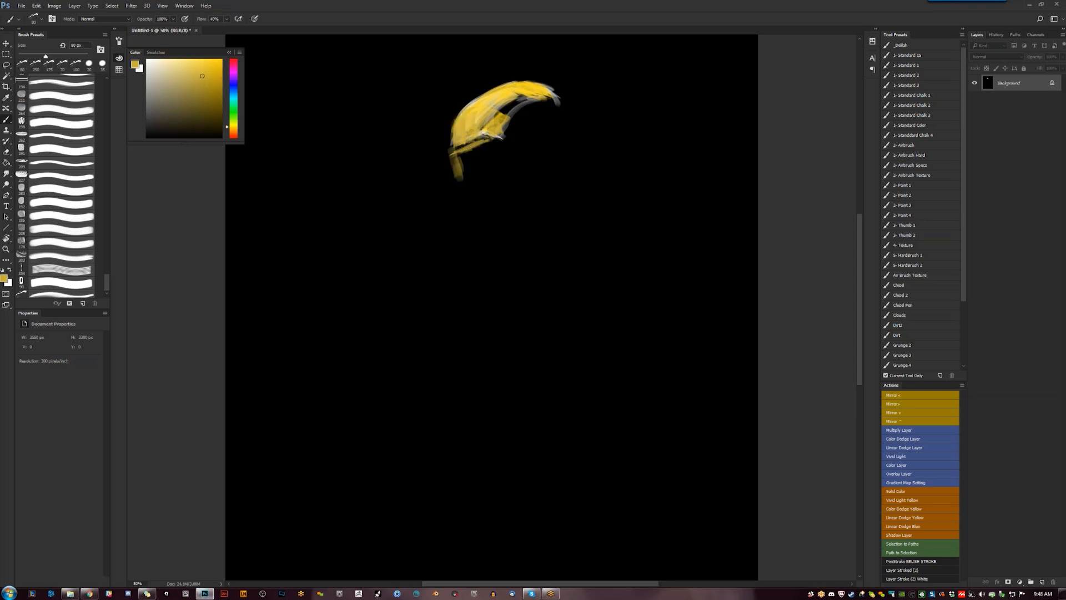
- Switch to a teal hue and paint a dark teal shadow over the tail below the yellow shape
{"action": "left_click", "coordinate": [234, 101]}
{"action": "mouse_move", "coordinate": [459, 154]}
{"action": "left_mouse_down"}
{"action": "mouse_move", "coordinate": [457, 182]}
{"action": "mouse_move", "coordinate": [478, 150]}
{"action": "left_mouse_up"}
{"action": "key", "text": "d"}
{"action": "left_click", "coordinate": [462, 146], "text": "alt"}
{"action": "key", "text": "d"}
{"action": "left_click", "coordinate": [464, 167], "text": "alt"}
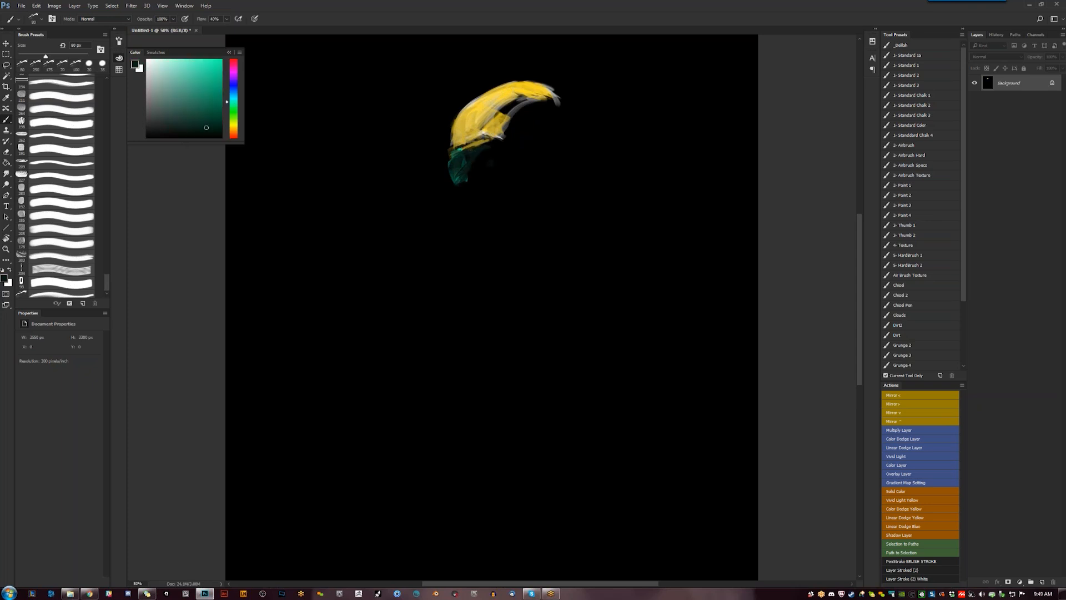
- Mirror the canvas and fill the hollow beneath the yellow area with dark teal shadow
{"action": "key", "text": "ctrl+shift+h"}
{"action": "mouse_move", "coordinate": [440, 105]}
{"action": "left_mouse_down"}
{"action": "mouse_move", "coordinate": [467, 116]}
{"action": "mouse_move", "coordinate": [485, 141]}
{"action": "left_mouse_up"}
{"action": "mouse_move", "coordinate": [473, 109]}
{"action": "left_mouse_down"}
{"action": "mouse_move", "coordinate": [438, 96]}
{"action": "mouse_move", "coordinate": [438, 118]}
{"action": "mouse_move", "coordinate": [492, 149]}
{"action": "left_mouse_up"}
- Sample yellow from the shape, refine its lit area, reduce the brush to 40 px and mirror the canvas
{"action": "left_click", "coordinate": [480, 133], "text": "alt"}
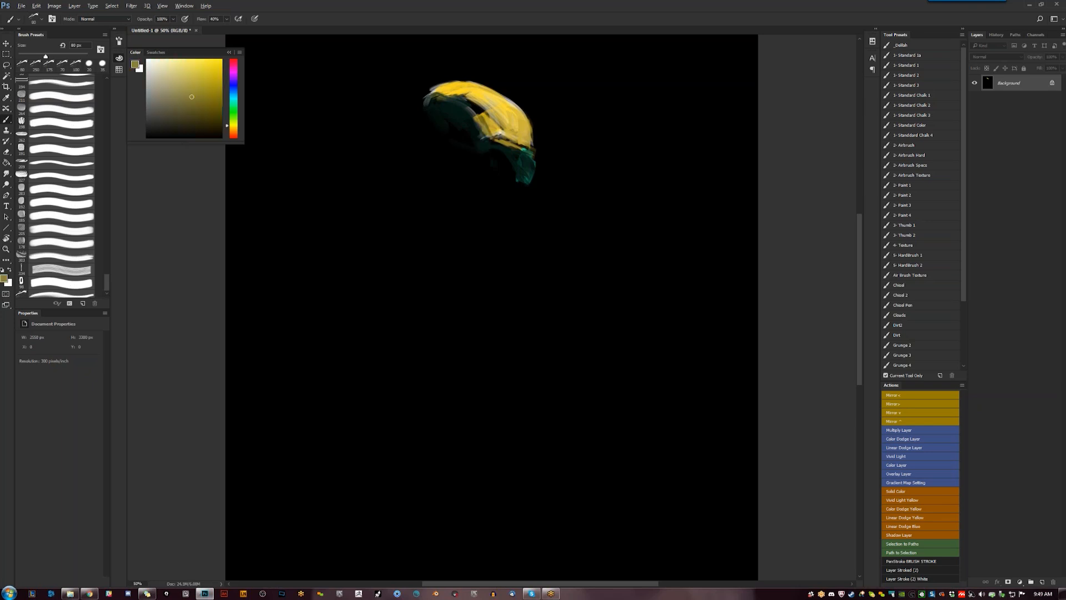
{"action": "left_click", "coordinate": [468, 88], "text": "alt"}
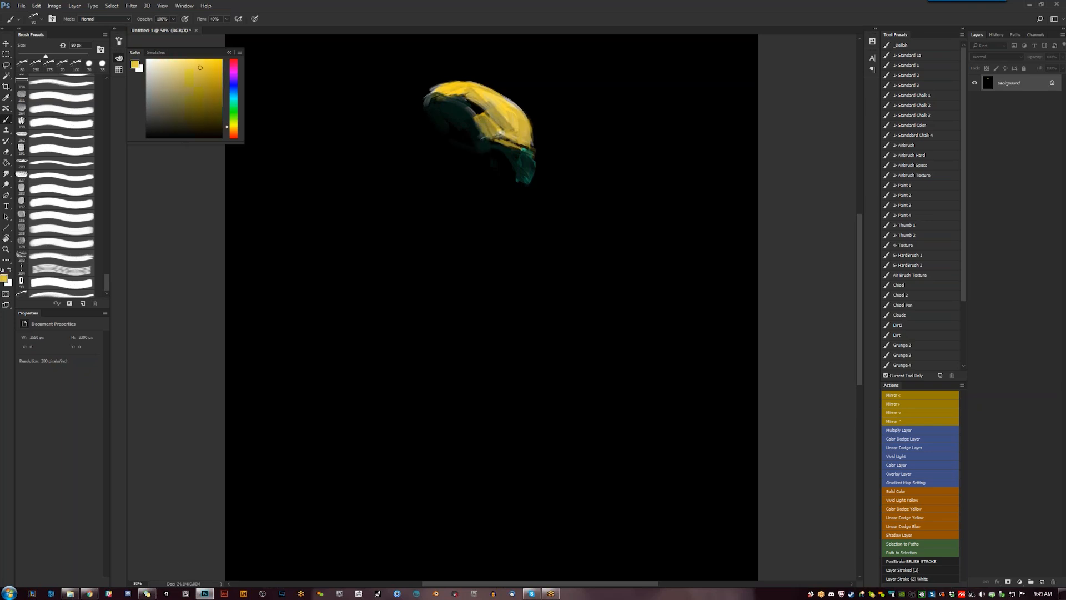
{"action": "left_click_drag", "start_coordinate": [469, 99], "coordinate": [512, 132]}
{"action": "key", "text": "bracketleft"}
{"action": "key", "text": "bracketleft"}
{"action": "key", "text": "bracketleft"}
{"action": "key", "text": "bracketleft"}
{"action": "key", "text": "bracketleft"}
{"action": "key", "text": "ctrl+shift+h"}
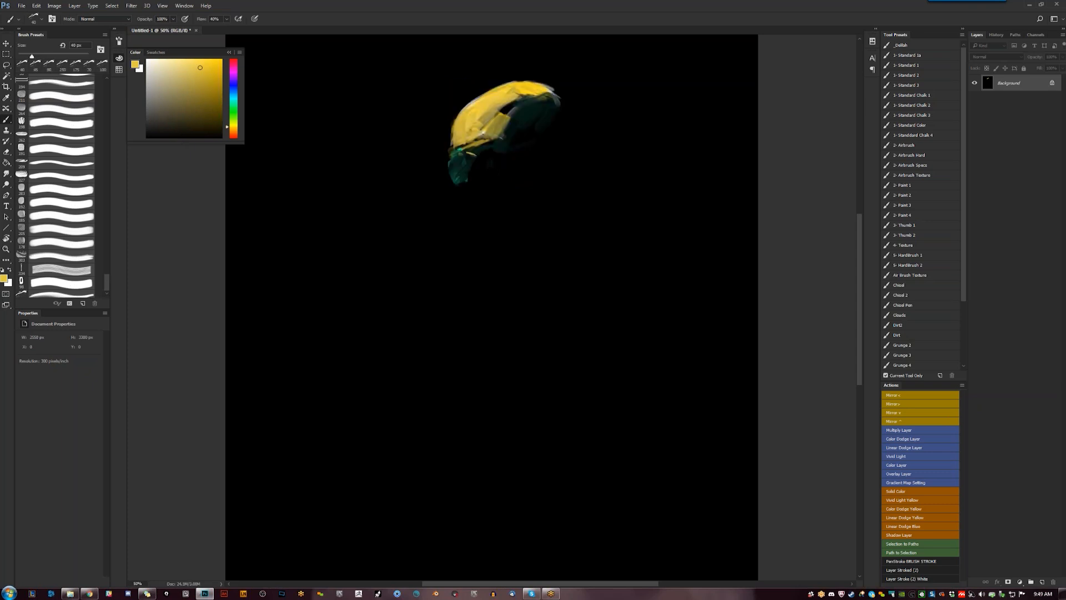
- Dab small yellow highlights along the edge where the lit shape meets the teal shadow
{"action": "left_click", "coordinate": [472, 153], "text": "alt"}
{"action": "left_click", "coordinate": [475, 151], "text": "alt"}
{"action": "left_click", "coordinate": [478, 142], "text": "alt"}
{"action": "left_click", "coordinate": [478, 142], "text": "alt"}
{"action": "left_click", "coordinate": [482, 99], "text": "alt"}
- Smooth the large yellow plane with broader strokes and mirror the canvas back
{"action": "key", "text": "bracketright"}
{"action": "key", "text": "bracketright"}
{"action": "left_click_drag", "start_coordinate": [474, 121], "coordinate": [516, 96]}
{"action": "key", "text": "bracketright"}
{"action": "key", "text": "bracketright"}
{"action": "key", "text": "bracketright"}
{"action": "key", "text": "F2"}
{"action": "key", "text": "bracketleft"}
{"action": "key", "text": "bracketleft"}
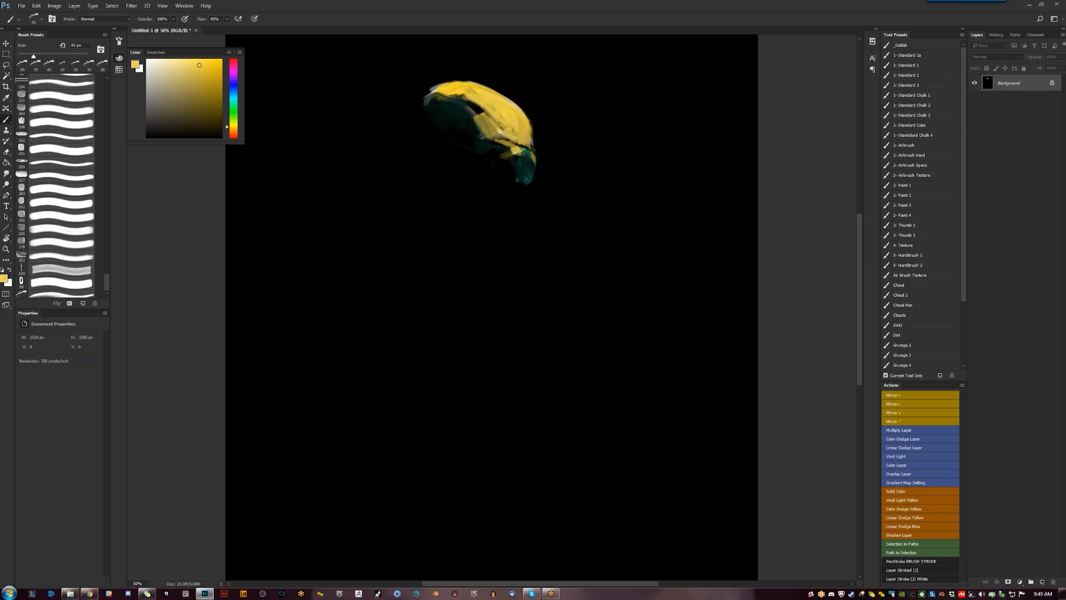
- Carve small black accents below the yellow edge and break up the teal shadow's lower end
{"action": "key", "text": "d"}
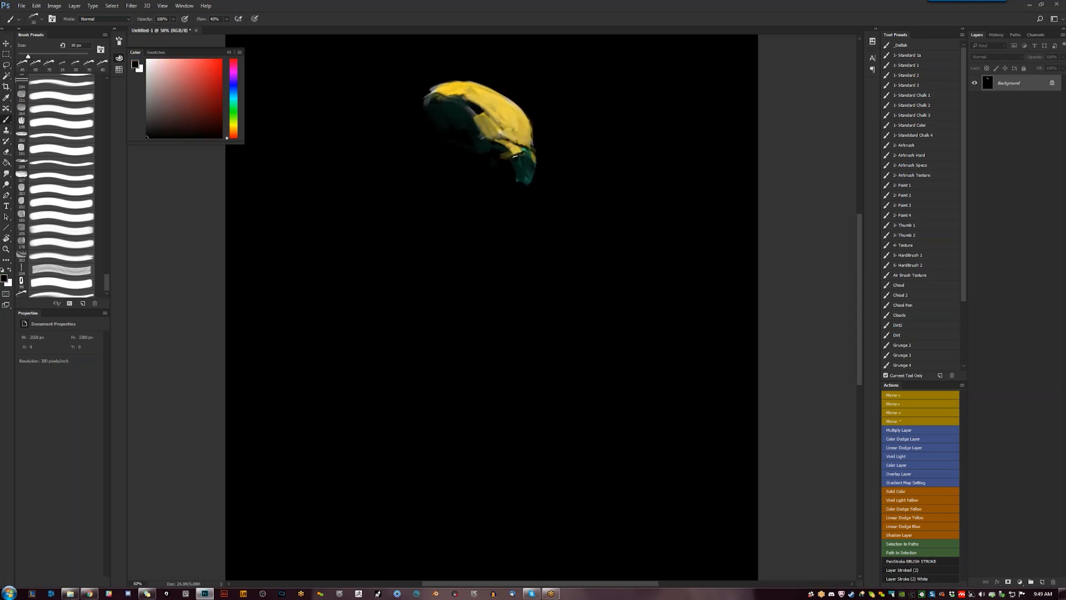
{"action": "key", "text": "bracketleft"}
{"action": "left_click", "coordinate": [520, 174], "text": "alt"}
{"action": "key", "text": "]"}
{"action": "key", "text": "]"}
{"action": "key", "text": "]"}
{"action": "mouse_move", "coordinate": [517, 166]}
{"action": "left_mouse_down"}
{"action": "mouse_move", "coordinate": [514, 192]}
{"action": "mouse_move", "coordinate": [509, 177]}
{"action": "left_mouse_up"}
- Extend the dark teal shadow around the shape's outer rear edge with a 50 px brush and reset the colours to default
{"action": "key", "text": "]"}
{"action": "key", "text": "]"}
{"action": "key", "text": "]"}
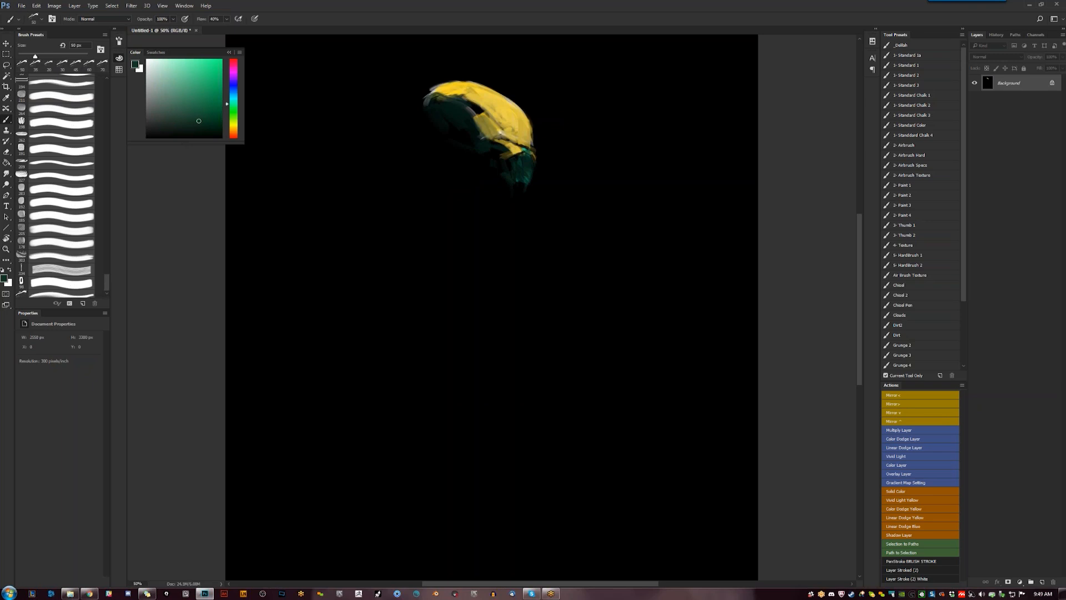
{"action": "mouse_move", "coordinate": [435, 93]}
{"action": "left_mouse_down"}
{"action": "mouse_move", "coordinate": [421, 105]}
{"action": "mouse_move", "coordinate": [444, 97]}
{"action": "mouse_move", "coordinate": [420, 122]}
{"action": "left_mouse_up"}
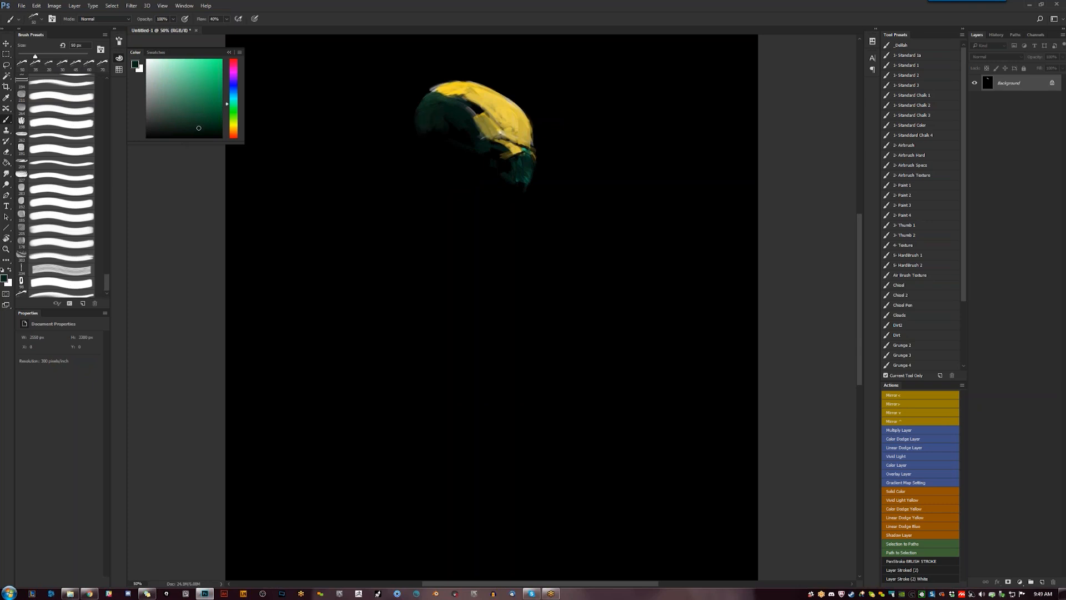
{"action": "key", "text": "d"}
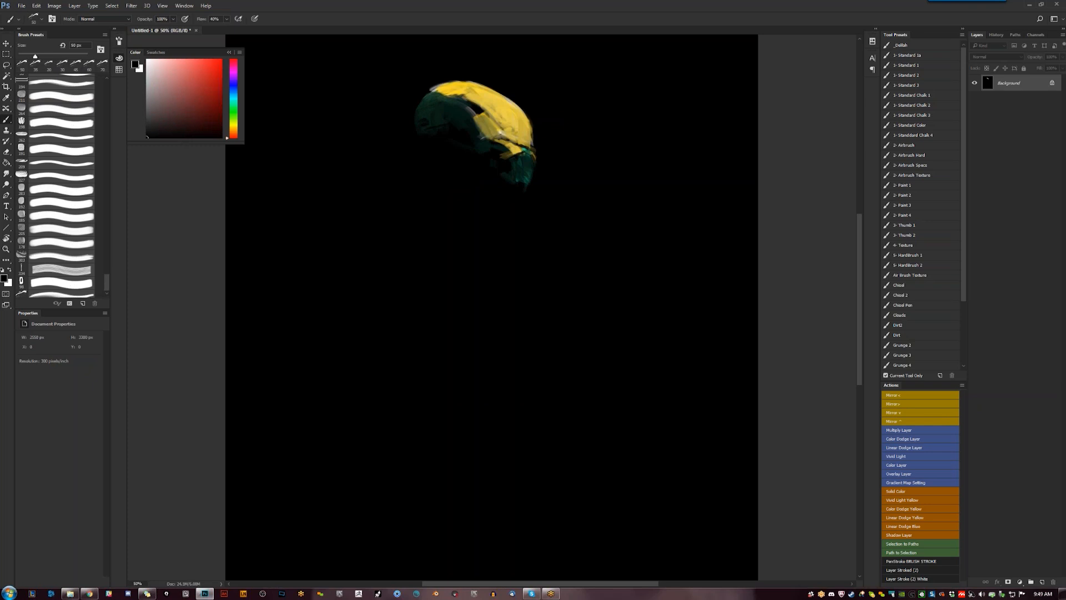
- Refine the lit plane and its front edge with sampled yellow strokes using a small brush, and mirror the canvas
{"action": "key", "text": "bracketleft"}
{"action": "key", "text": "bracketleft"}
{"action": "left_click_drag", "start_coordinate": [476, 101], "coordinate": [507, 97]}
{"action": "left_click_drag", "start_coordinate": [530, 127], "coordinate": [527, 120]}
{"action": "left_click", "coordinate": [500, 131], "text": "alt"}
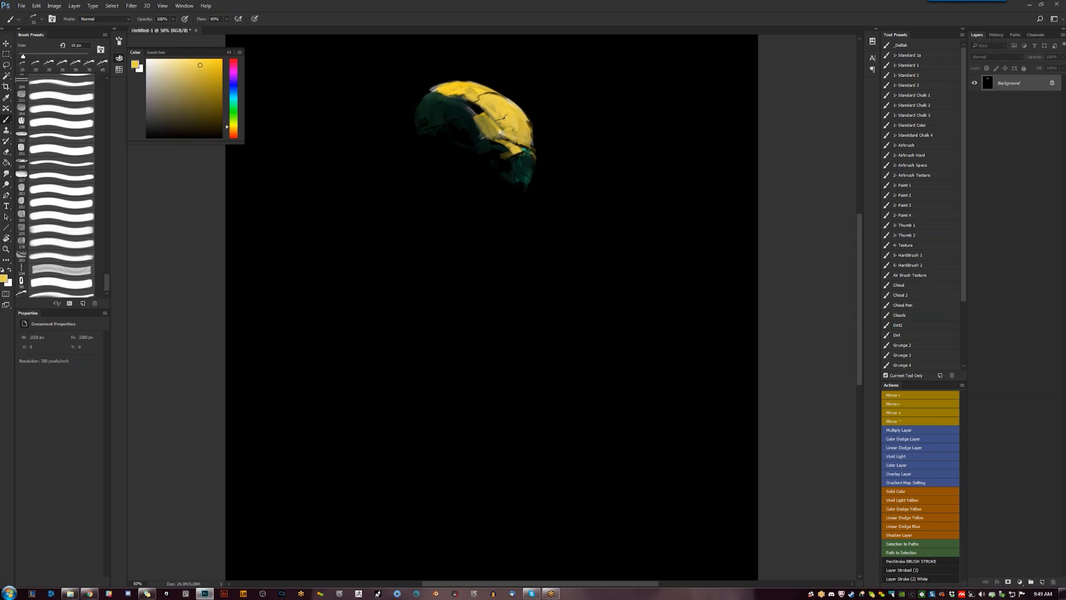
{"action": "left_click", "coordinate": [499, 131], "text": "alt"}
{"action": "left_click_drag", "start_coordinate": [532, 130], "coordinate": [531, 146]}
{"action": "key", "text": "F2"}
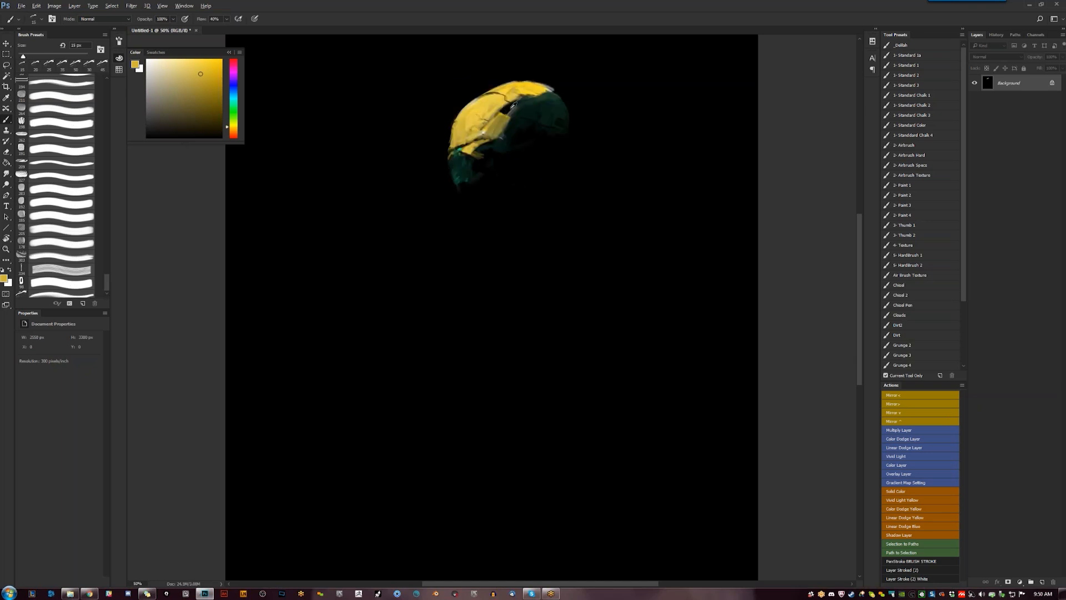
- Paint a darker yellow patch near the front of the lit plane with a larger brush and mirror the canvas back
{"action": "key", "text": "d"}
{"action": "key", "text": "bracketright"}
{"action": "key", "text": "bracketright"}
{"action": "key", "text": "bracketright"}
{"action": "key", "text": "bracketright"}
{"action": "key", "text": "bracketright"}
{"action": "mouse_move", "coordinate": [455, 127]}
{"action": "left_mouse_down"}
{"action": "mouse_move", "coordinate": [456, 141]}
{"action": "mouse_move", "coordinate": [465, 129]}
{"action": "left_mouse_up"}
{"action": "left_click", "coordinate": [456, 134], "text": "alt"}
{"action": "left_click", "coordinate": [463, 129], "text": "alt"}
{"action": "left_click", "coordinate": [472, 126], "text": "alt"}
{"action": "left_click", "coordinate": [464, 129], "text": "alt"}
{"action": "key", "text": "ctrl+shift+h"}
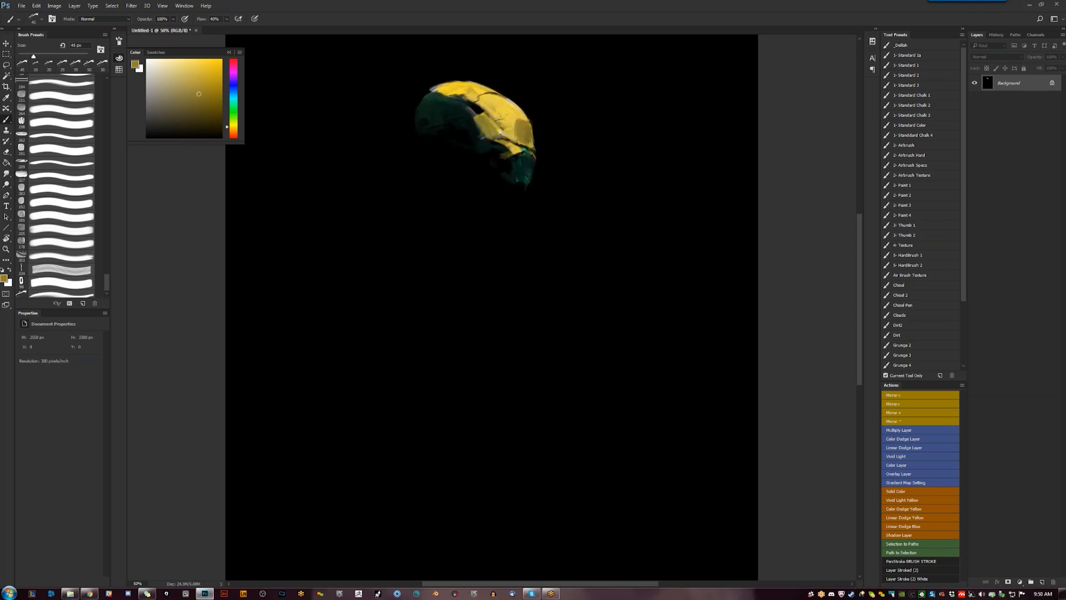
- Add dark accents around the small yellow panels where they meet the shadow, and mirror the canvas
{"action": "key", "text": "d"}
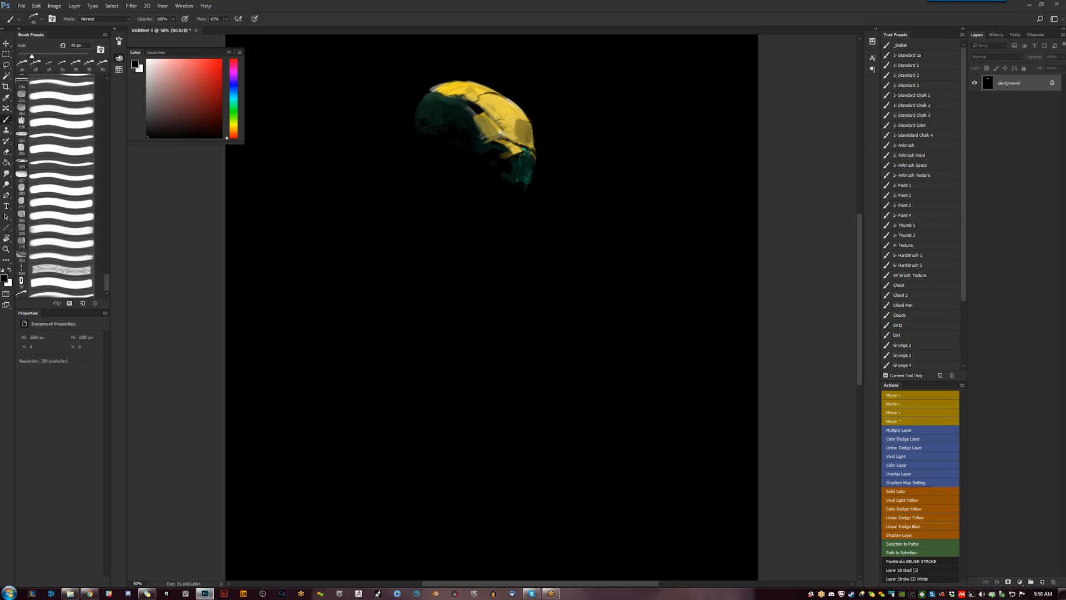
{"action": "left_click", "coordinate": [489, 135], "text": "alt"}
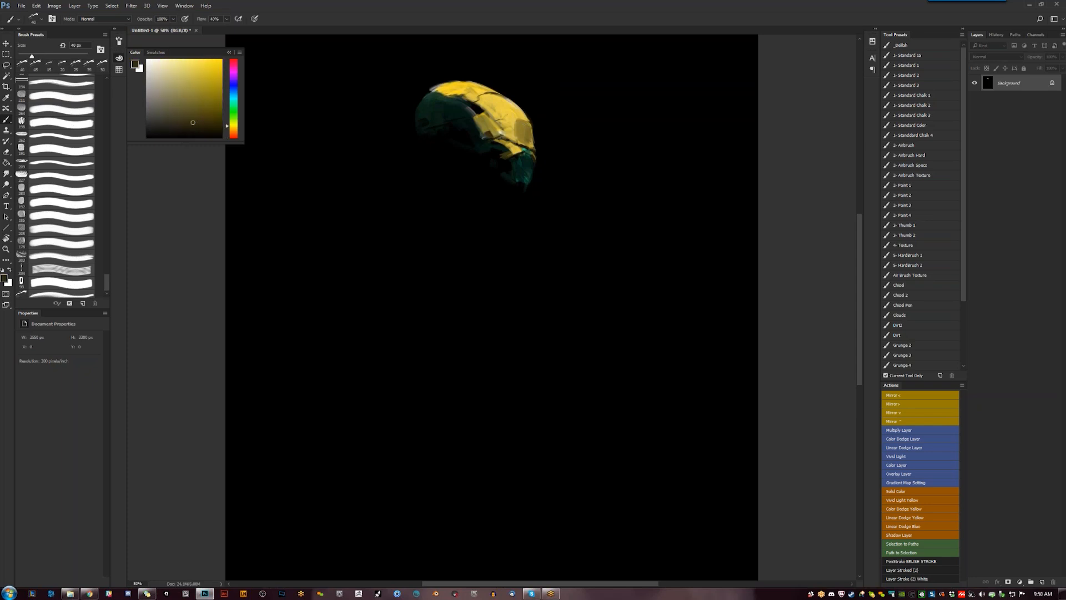
{"action": "left_click_drag", "start_coordinate": [506, 131], "coordinate": [511, 136]}
{"action": "left_click_drag", "start_coordinate": [510, 148], "coordinate": [509, 145]}
{"action": "key", "text": "ctrl+shift+h"}
- Block in the face below the yellow cap with sampled dark teal strokes along its front, underside and side
{"action": "left_click", "coordinate": [548, 95], "text": "alt"}
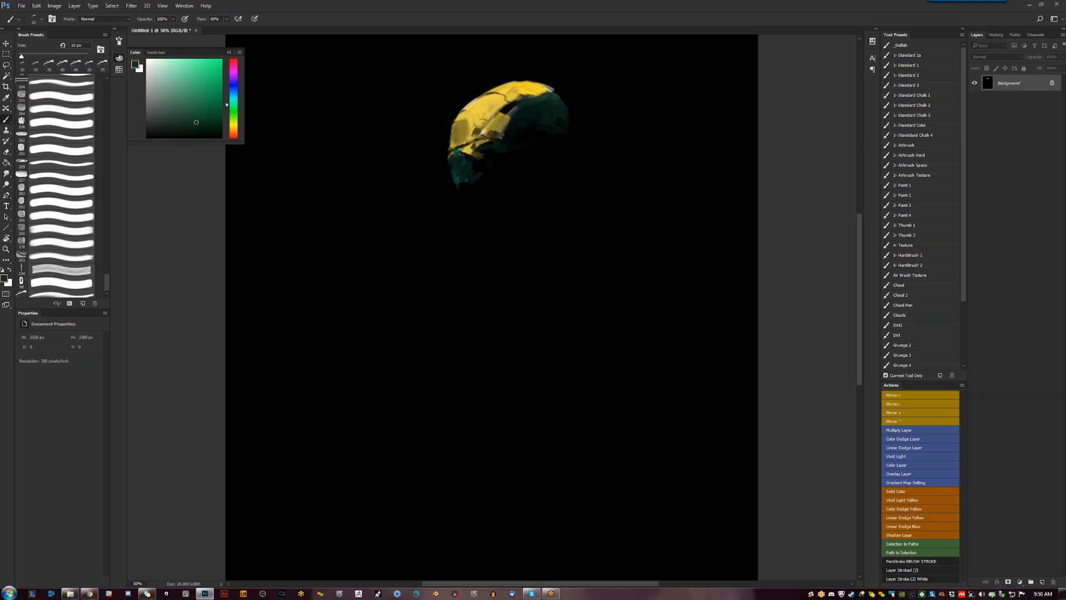
{"action": "key", "text": "bracketright"}
{"action": "key", "text": "bracketright"}
{"action": "key", "text": "bracketright"}
{"action": "key", "text": "bracketright"}
{"action": "key", "text": "bracketright"}
{"action": "key", "text": "bracketright"}
{"action": "key", "text": "bracketright"}
{"action": "mouse_move", "coordinate": [534, 115]}
{"action": "left_mouse_down"}
{"action": "mouse_move", "coordinate": [554, 122]}
{"action": "mouse_move", "coordinate": [466, 201]}
{"action": "left_mouse_up"}
{"action": "key", "text": "bracketright"}
{"action": "key", "text": "bracketright"}
{"action": "key", "text": "bracketright"}
{"action": "key", "text": "bracketright"}
{"action": "left_click", "coordinate": [462, 171], "text": "alt"}
{"action": "mouse_move", "coordinate": [460, 181]}
{"action": "left_mouse_down"}
{"action": "mouse_move", "coordinate": [456, 204]}
{"action": "mouse_move", "coordinate": [496, 210]}
{"action": "mouse_move", "coordinate": [527, 184]}
{"action": "left_mouse_up"}
{"action": "mouse_move", "coordinate": [522, 183]}
{"action": "left_mouse_down"}
{"action": "mouse_move", "coordinate": [517, 146]}
{"action": "mouse_move", "coordinate": [478, 203]}
{"action": "left_mouse_up"}
- Fill the side of the face with dark teal strokes using an 80 px brush and mirror the canvas back
{"action": "left_click", "coordinate": [505, 152], "text": "alt"}
{"action": "left_click_drag", "start_coordinate": [501, 162], "coordinate": [483, 194]}
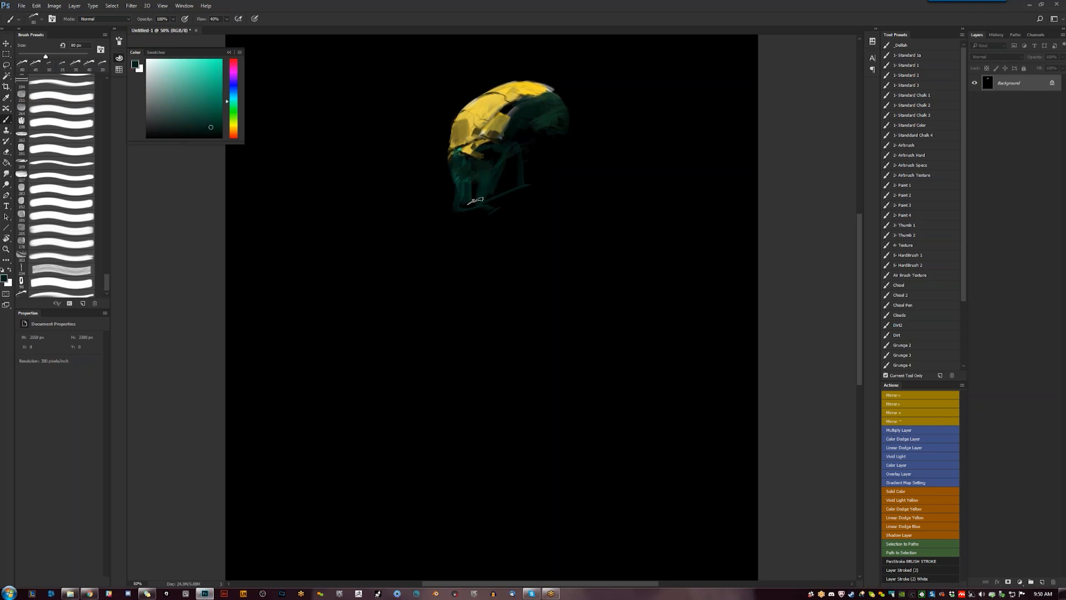
{"action": "left_click", "coordinate": [499, 177], "text": "alt"}
{"action": "left_click", "coordinate": [486, 189], "text": "alt"}
{"action": "mouse_move", "coordinate": [505, 183]}
{"action": "left_mouse_down"}
{"action": "mouse_move", "coordinate": [509, 153]}
{"action": "mouse_move", "coordinate": [523, 172]}
{"action": "left_mouse_up"}
{"action": "key", "text": "ctrl+shift+h"}
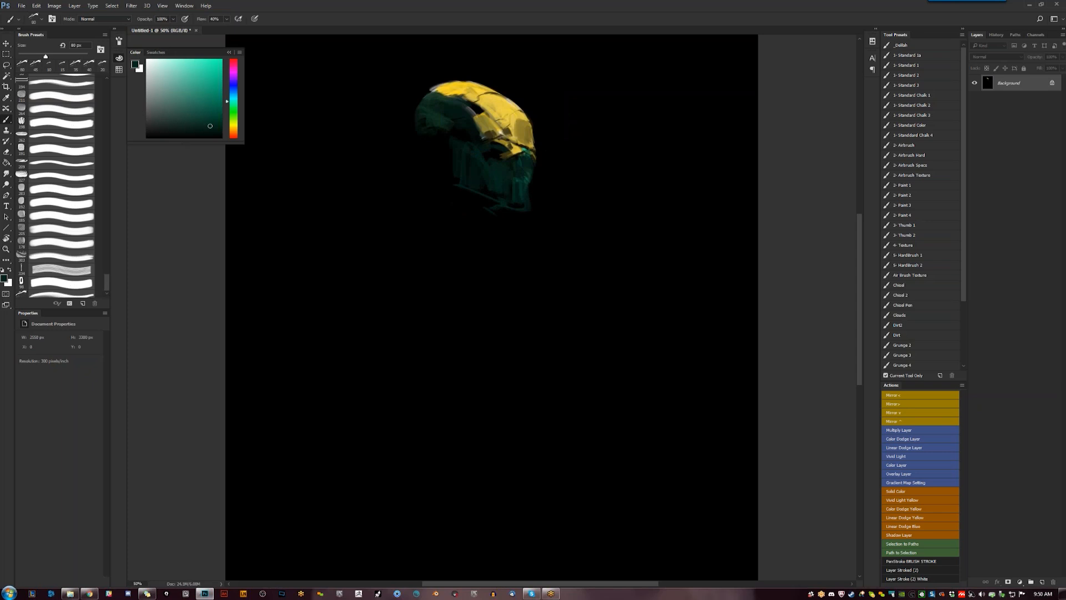
- Break up the teal side of the face with black strokes to suggest the jaw and cheek planes
{"action": "key", "text": "d"}
{"action": "mouse_move", "coordinate": [453, 166]}
{"action": "left_mouse_down"}
{"action": "mouse_move", "coordinate": [458, 181]}
{"action": "mouse_move", "coordinate": [506, 194]}
{"action": "left_mouse_up"}
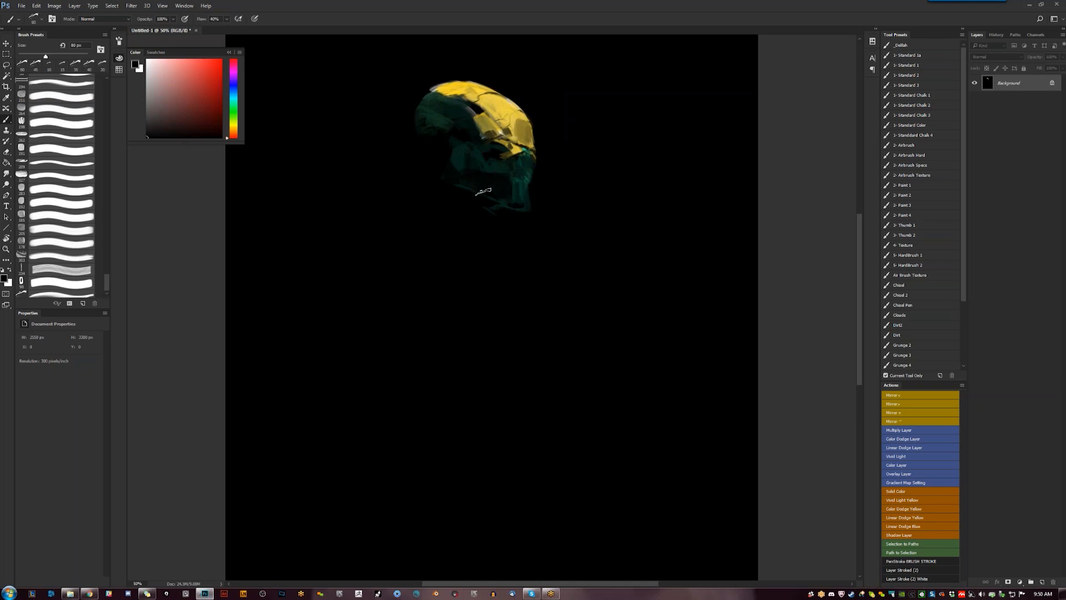
{"action": "left_click", "coordinate": [513, 165], "text": "alt"}
- Paint a thin yellow V-shaped band from the brow across the side of the head to its rear edge, and mirror the canvas
{"action": "key", "text": "bracketleft"}
{"action": "key", "text": "bracketleft"}
{"action": "key", "text": "bracketleft"}
{"action": "key", "text": "bracketleft"}
{"action": "key", "text": "bracketleft"}
{"action": "left_click", "coordinate": [506, 150], "text": "alt"}
{"action": "left_click_drag", "start_coordinate": [502, 156], "coordinate": [464, 173]}
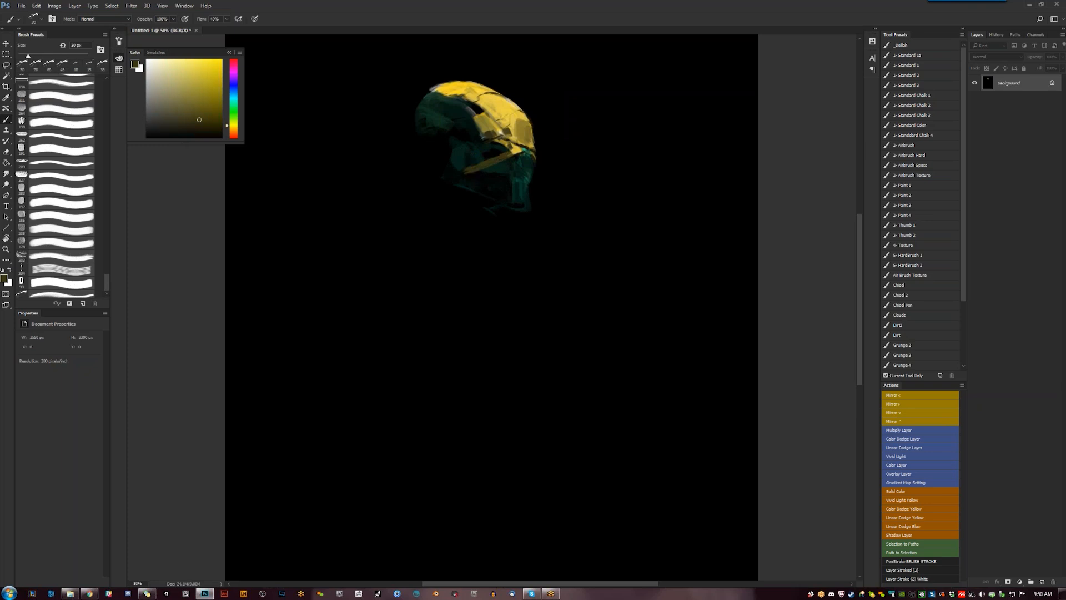
{"action": "left_click_drag", "start_coordinate": [427, 135], "coordinate": [463, 173]}
{"action": "left_click", "coordinate": [512, 148], "text": "alt"}
{"action": "left_click_drag", "start_coordinate": [420, 128], "coordinate": [459, 169]}
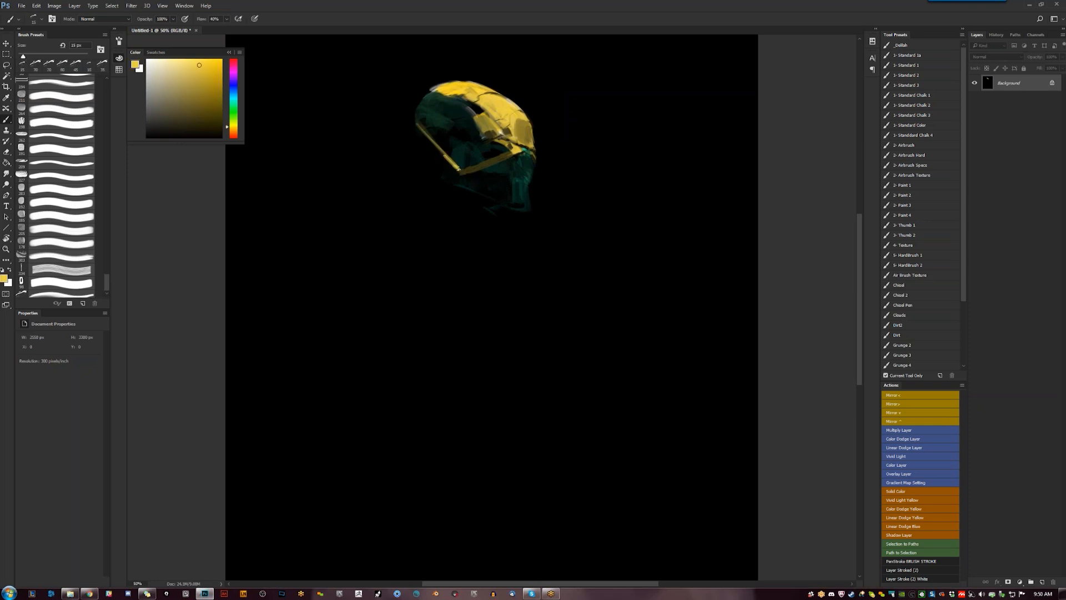
{"action": "key", "text": "ctrl+shift+h"}
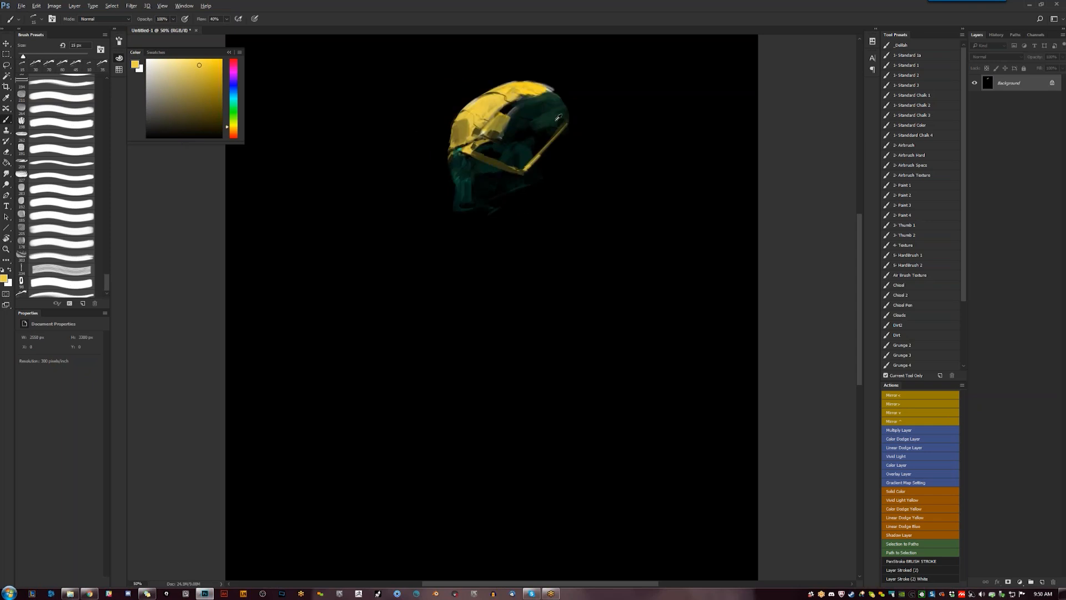
- Start the neck with sampled dark green strokes running down from the back of the head and from under the jaw
{"action": "left_click", "coordinate": [556, 117], "text": "alt"}
{"action": "key", "text": "bracketright"}
{"action": "mouse_move", "coordinate": [560, 142]}
{"action": "left_mouse_down"}
{"action": "mouse_move", "coordinate": [565, 237]}
{"action": "mouse_move", "coordinate": [566, 208]}
{"action": "left_mouse_up"}
{"action": "key", "text": "bracketright"}
{"action": "key", "text": "bracketright"}
{"action": "key", "text": "bracketright"}
{"action": "key", "text": "bracketright"}
{"action": "key", "text": "bracketright"}
{"action": "mouse_move", "coordinate": [555, 152]}
{"action": "left_mouse_down"}
{"action": "mouse_move", "coordinate": [538, 200]}
{"action": "mouse_move", "coordinate": [570, 249]}
{"action": "left_mouse_up"}
{"action": "key", "text": "bracketright"}
{"action": "left_click", "coordinate": [549, 166], "text": "alt"}
{"action": "mouse_move", "coordinate": [522, 197]}
{"action": "left_mouse_down"}
{"action": "mouse_move", "coordinate": [491, 217]}
{"action": "mouse_move", "coordinate": [499, 250]}
{"action": "left_mouse_up"}
{"action": "mouse_move", "coordinate": [510, 194]}
{"action": "left_mouse_down"}
{"action": "mouse_move", "coordinate": [493, 218]}
{"action": "mouse_move", "coordinate": [500, 233]}
{"action": "left_mouse_up"}
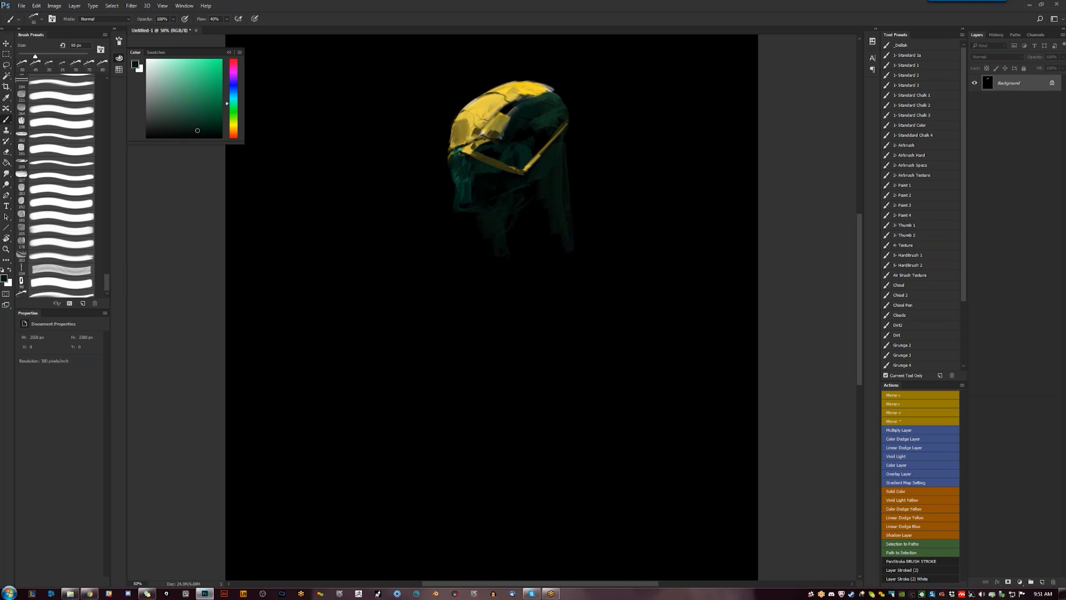
- Fill the neck and its forward-sloping base with broad dark green strokes using a larger brush
{"action": "key", "text": "bracketright"}
{"action": "key", "text": "bracketright"}
{"action": "key", "text": "bracketright"}
{"action": "key", "text": "bracketright"}
{"action": "key", "text": "bracketright"}
{"action": "key", "text": "bracketright"}
{"action": "key", "text": "bracketright"}
{"action": "mouse_move", "coordinate": [530, 200]}
{"action": "left_mouse_down"}
{"action": "mouse_move", "coordinate": [543, 246]}
{"action": "mouse_move", "coordinate": [461, 275]}
{"action": "left_mouse_up"}
- Reset the colours to default and carve subtle black shapes into the dark green neck with a smaller brush
{"action": "key", "text": "d"}
{"action": "key", "text": "bracketleft"}
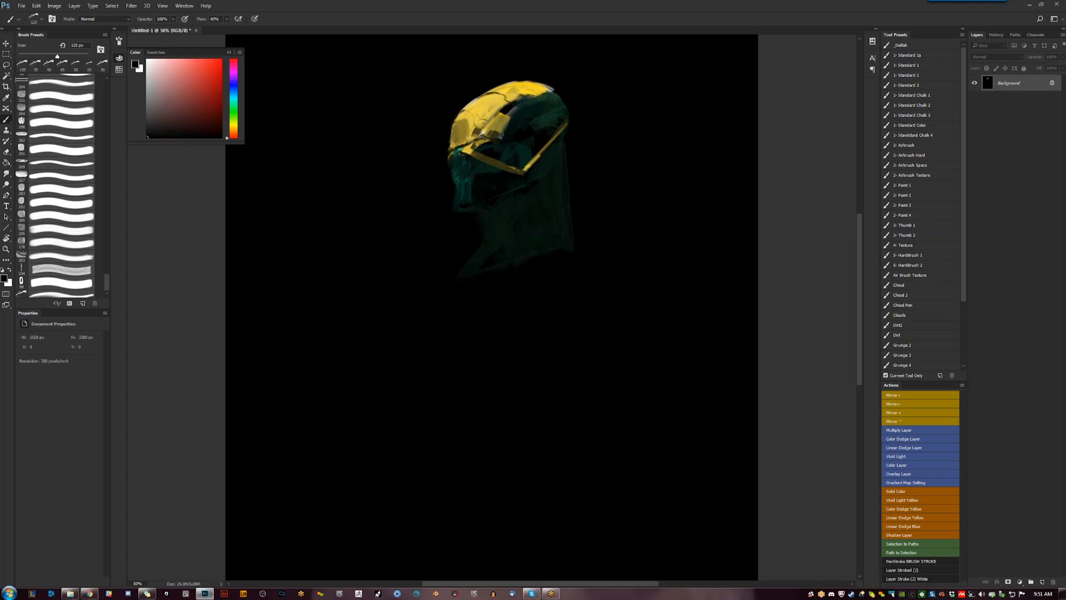
{"action": "key", "text": "bracketleft"}
{"action": "key", "text": "bracketleft"}
{"action": "key", "text": "bracketleft"}
{"action": "key", "text": "bracketleft"}
- Repaint the rear tip of the cap with sampled yellow
{"action": "left_click", "coordinate": [541, 86], "text": "alt"}
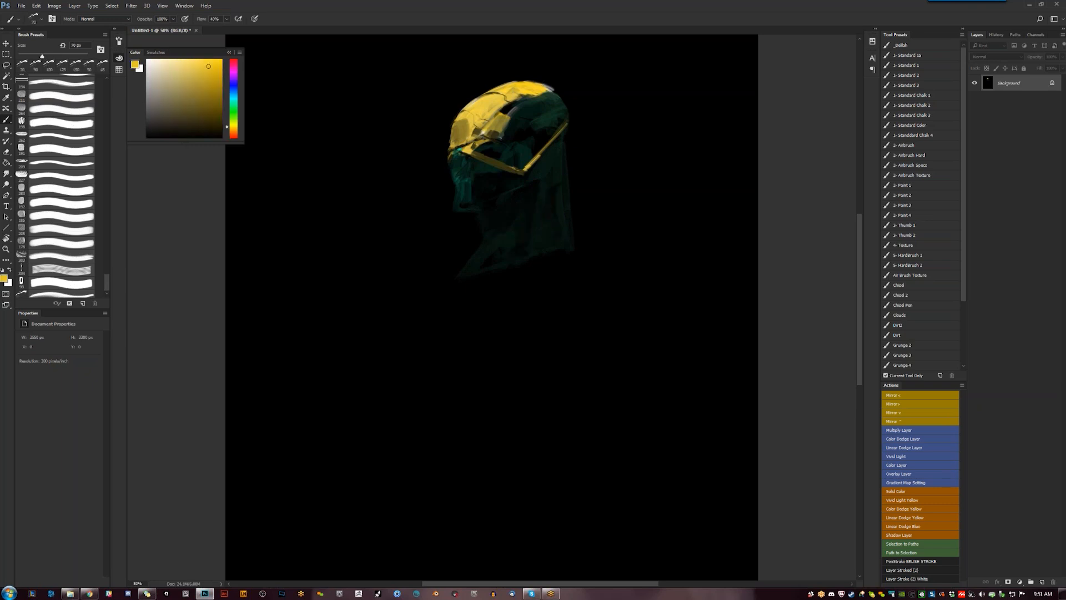
{"action": "left_click", "coordinate": [517, 87], "text": "alt"}
{"action": "mouse_move", "coordinate": [541, 86]}
{"action": "left_mouse_down"}
{"action": "mouse_move", "coordinate": [552, 89]}
{"action": "mouse_move", "coordinate": [543, 96]}
{"action": "left_mouse_up"}
- Sharpen the cap's lower rear edge with black using a smaller brush, and check it in the mirrored view
{"action": "key", "text": "d"}
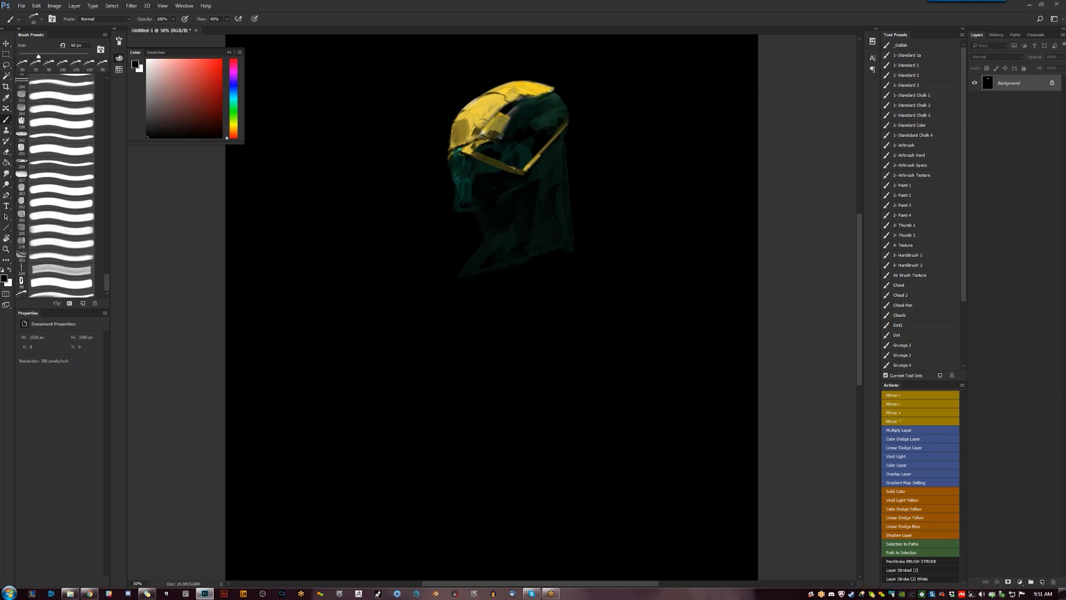
{"action": "key", "text": "bracketleft"}
{"action": "left_click_drag", "start_coordinate": [516, 98], "coordinate": [532, 95]}
{"action": "key", "text": "F2"}
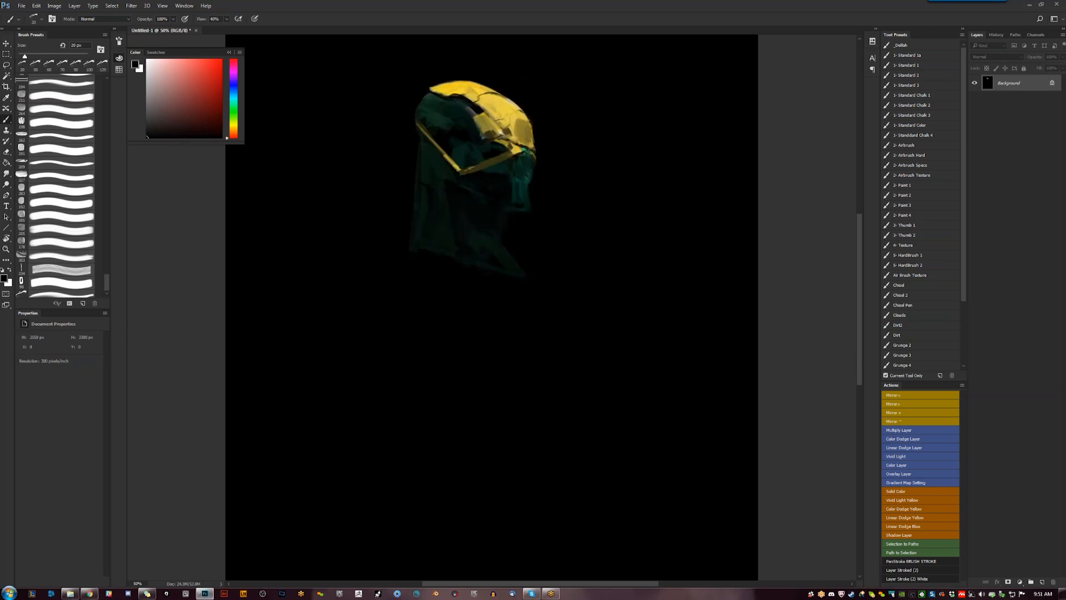
{"action": "key", "text": "F2"}
- Trim the small yellow panel with black, extend the cap's front edge in yellow and mirror the canvas
{"action": "key", "text": "bracketleft"}
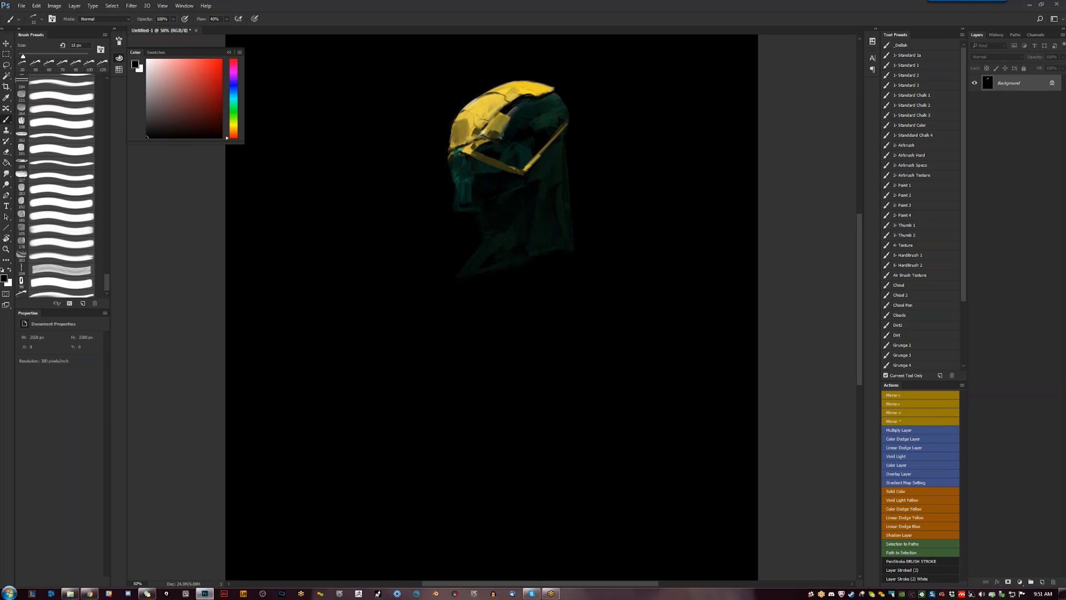
{"action": "left_click_drag", "start_coordinate": [511, 117], "coordinate": [499, 134]}
{"action": "left_click", "coordinate": [481, 114], "text": "alt"}
{"action": "key", "text": "bracketright"}
{"action": "left_click_drag", "start_coordinate": [447, 136], "coordinate": [447, 153]}
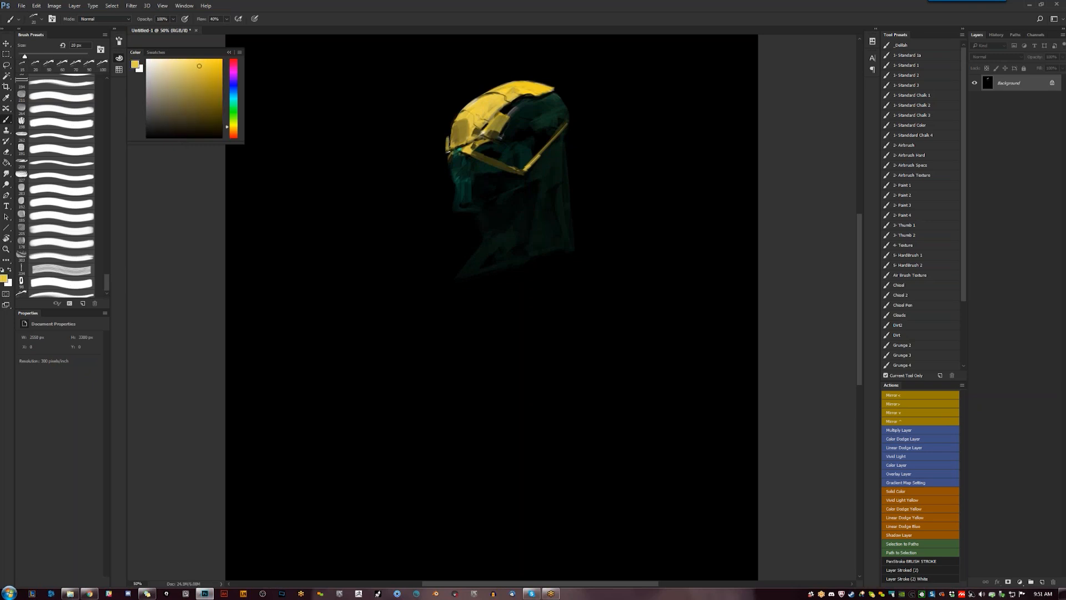
{"action": "left_click", "coordinate": [447, 149], "text": "alt"}
{"action": "key", "text": "ctrl+shift+h"}
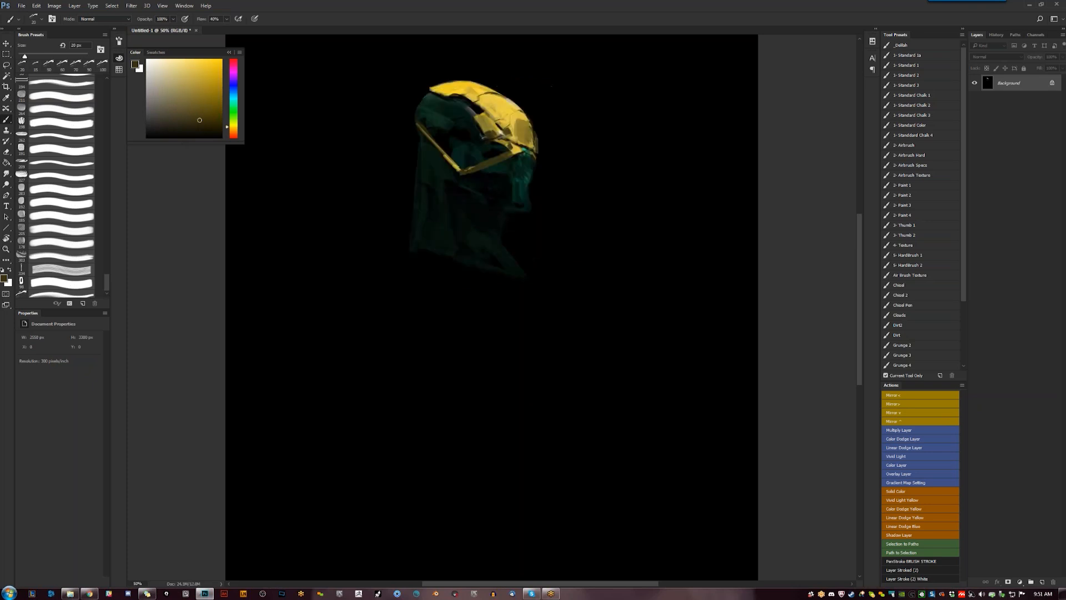
- Shape the eye and cheek area below the yellow band with sampled dark teal strokes, enlarging the brush
{"action": "left_click", "coordinate": [506, 175], "text": "alt"}
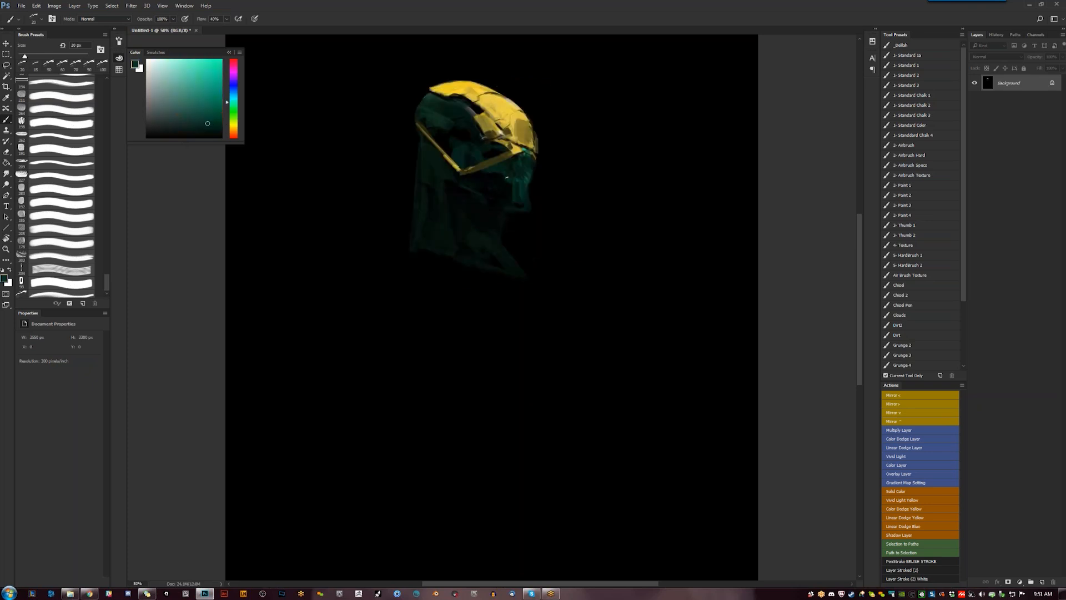
{"action": "mouse_move", "coordinate": [494, 175]}
{"action": "left_mouse_down"}
{"action": "mouse_move", "coordinate": [507, 187]}
{"action": "mouse_move", "coordinate": [495, 189]}
{"action": "left_mouse_up"}
{"action": "key", "text": "bracketright"}
{"action": "key", "text": "bracketright"}
{"action": "key", "text": "bracketright"}
{"action": "key", "text": "bracketright"}
{"action": "left_click", "coordinate": [491, 185], "text": "alt"}
{"action": "left_click", "coordinate": [487, 176], "text": "alt"}
{"action": "left_click", "coordinate": [484, 178], "text": "alt"}
{"action": "left_click", "coordinate": [494, 188], "text": "alt"}
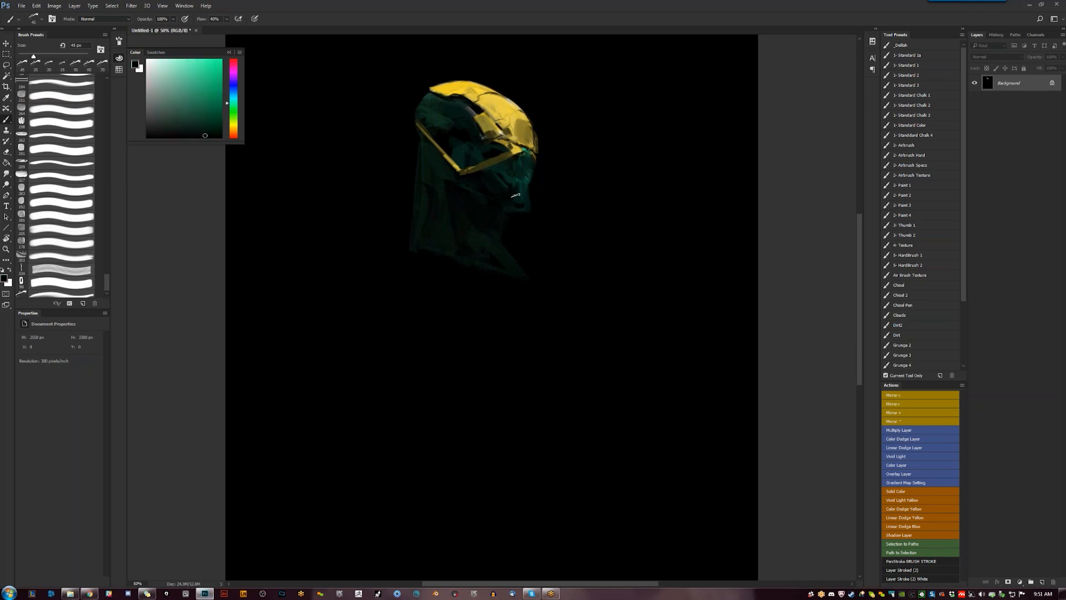
- Unify the face and neck shadow with broad dark teal strokes using a much larger brush, and mirror the canvas
{"action": "left_click", "coordinate": [511, 178], "text": "alt"}
{"action": "key", "text": "bracketright"}
{"action": "key", "text": "bracketright"}
{"action": "key", "text": "bracketright"}
{"action": "key", "text": "bracketright"}
{"action": "key", "text": "bracketright"}
{"action": "key", "text": "bracketright"}
{"action": "key", "text": "bracketright"}
{"action": "key", "text": "bracketright"}
{"action": "key", "text": "ctrl+shift+h"}
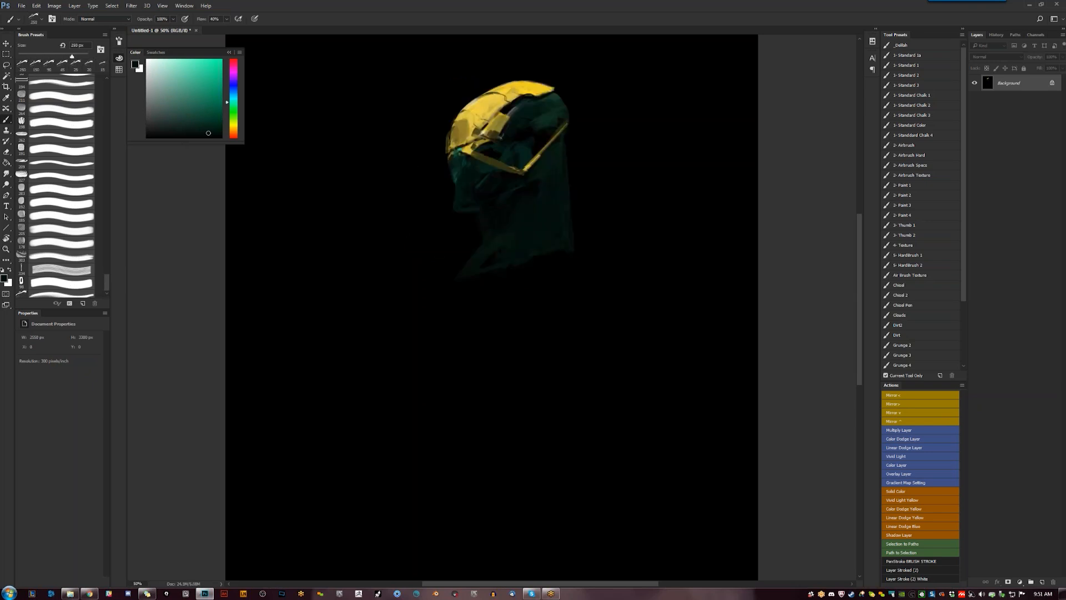
- Paint a dark grey plane on the side of the head between the yellow panels and the teal shadow
{"action": "left_click", "coordinate": [545, 123], "text": "alt"}
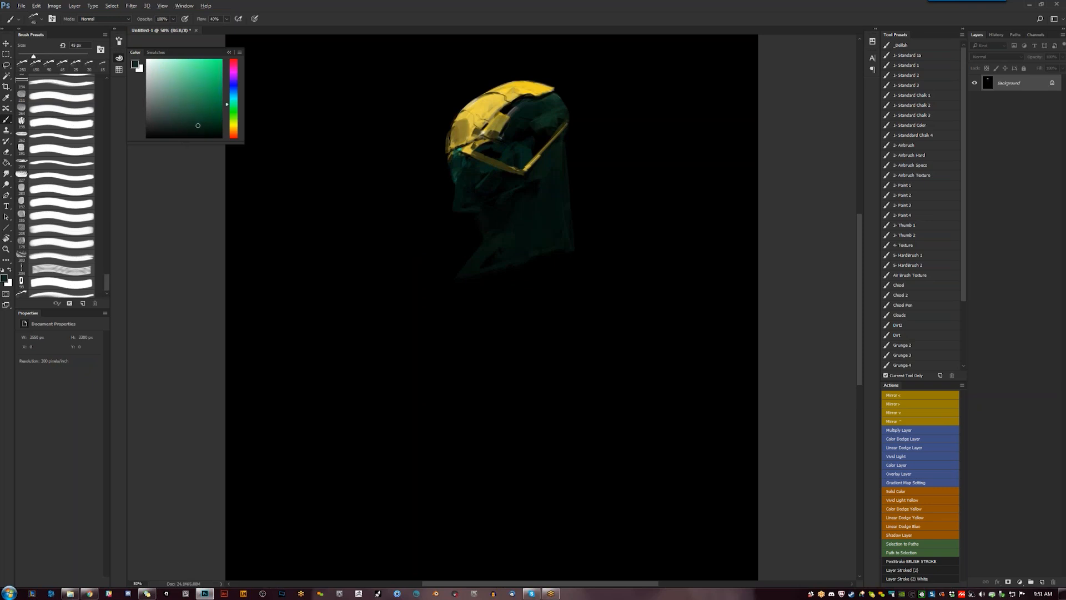
{"action": "left_click", "coordinate": [517, 118], "text": "alt"}
{"action": "left_click", "coordinate": [517, 114], "text": "alt"}
{"action": "left_click_drag", "start_coordinate": [517, 117], "coordinate": [508, 136]}
{"action": "left_click", "coordinate": [511, 134], "text": "alt"}
{"action": "left_click", "coordinate": [522, 106], "text": "alt"}
{"action": "left_click", "coordinate": [532, 108], "text": "alt"}
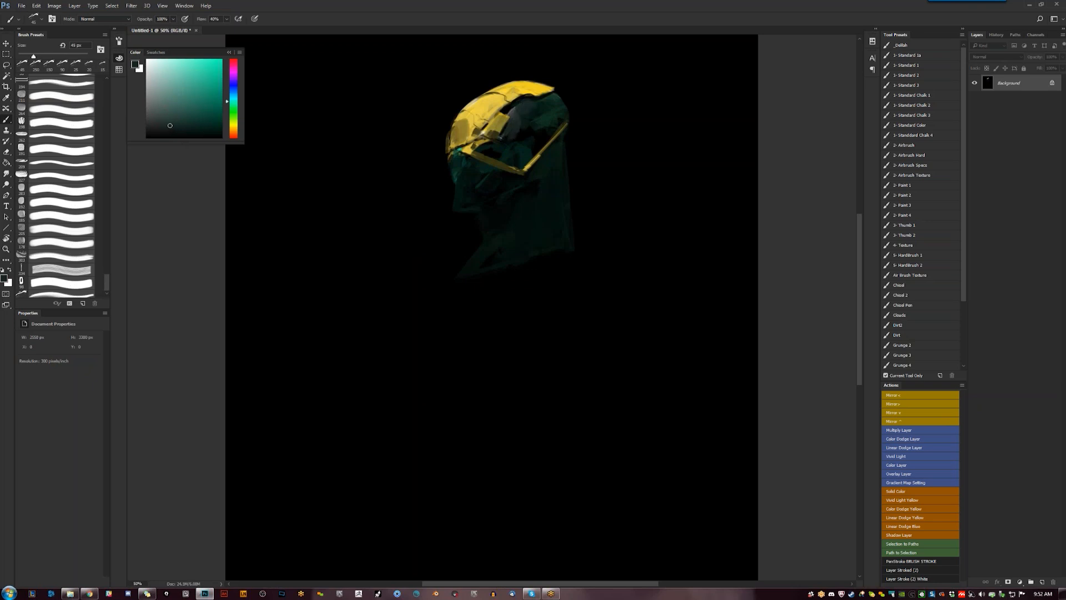
{"action": "left_click", "coordinate": [507, 142], "text": "alt"}
{"action": "left_click", "coordinate": [513, 128], "text": "alt"}
{"action": "key", "text": "["}
{"action": "left_click", "coordinate": [511, 133], "text": "alt"}
{"action": "left_click_drag", "start_coordinate": [504, 139], "coordinate": [511, 136]}
{"action": "left_click", "coordinate": [500, 154], "text": "alt"}
- Check the whole head at 25% zoom with the canvas mirrored
{"action": "key", "text": "["}
{"action": "key", "text": "["}
{"action": "key", "text": "["}
{"action": "key", "text": "["}
{"action": "key", "text": "["}
{"action": "key", "text": "]"}
{"action": "key", "text": "]"}
{"action": "key", "text": "]"}
{"action": "key", "text": "]"}
{"action": "key", "text": "]"}
{"action": "key", "text": "z"}
{"action": "left_click_drag", "start_coordinate": [547, 147], "coordinate": [502, 203]}
{"action": "key", "text": "ctrl+shift+h"}
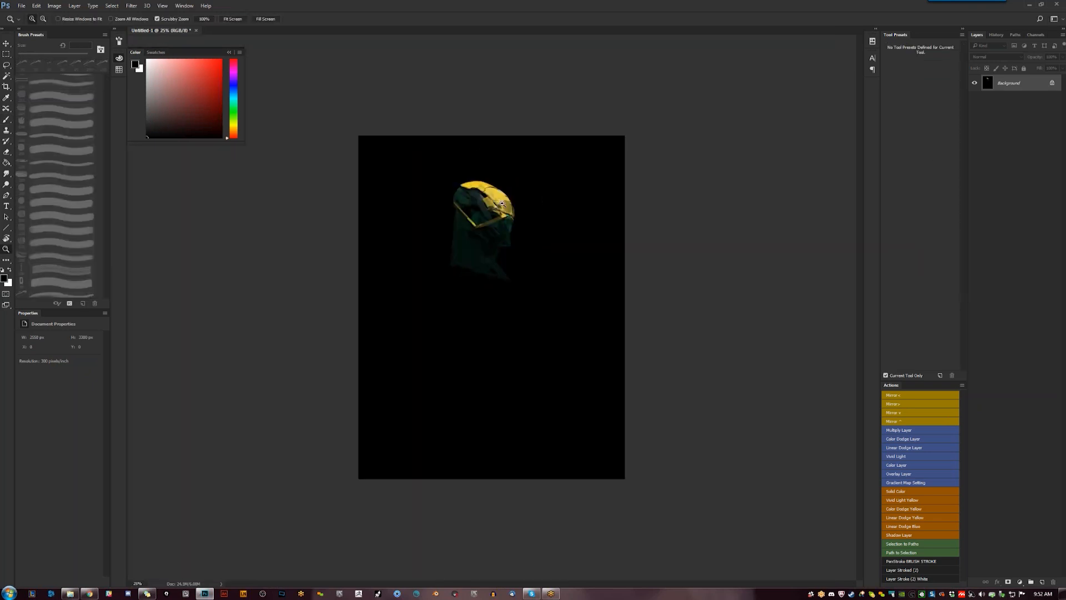
- Dab brighter teal onto the brow just below the front of the cap with a smaller brush, and mirror the canvas
{"action": "left_click", "coordinate": [501, 203]}
{"action": "key", "text": "b"}
{"action": "left_click", "coordinate": [520, 172], "text": "alt"}
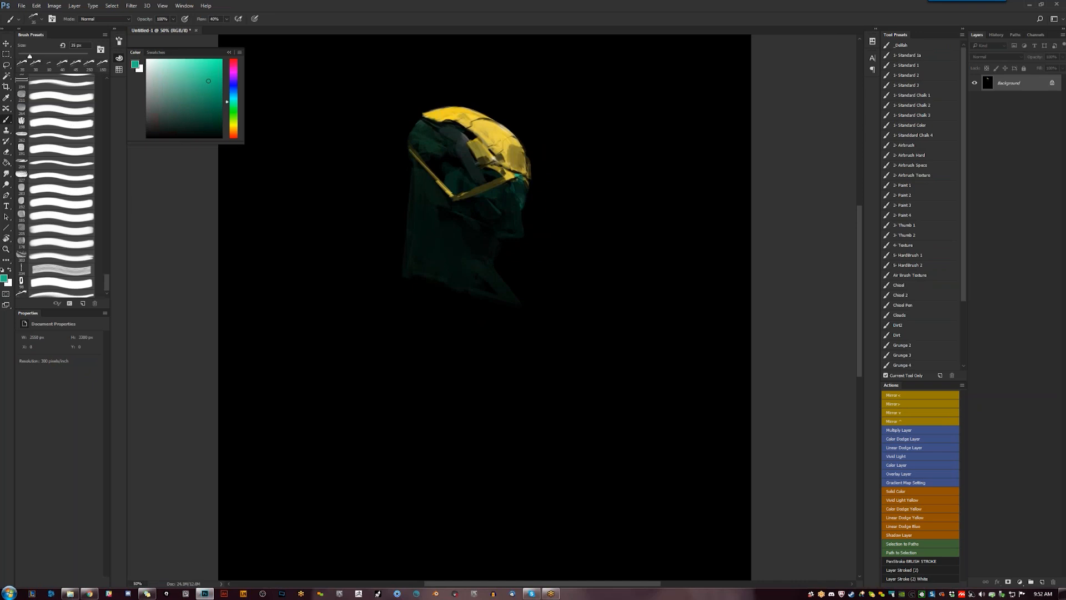
{"action": "key", "text": "bracketleft"}
{"action": "left_click", "coordinate": [516, 186], "text": "alt"}
{"action": "left_click", "coordinate": [519, 188], "text": "alt"}
{"action": "left_click", "coordinate": [518, 188], "text": "alt"}
{"action": "left_click", "coordinate": [518, 191], "text": "alt"}
{"action": "key", "text": "F2"}
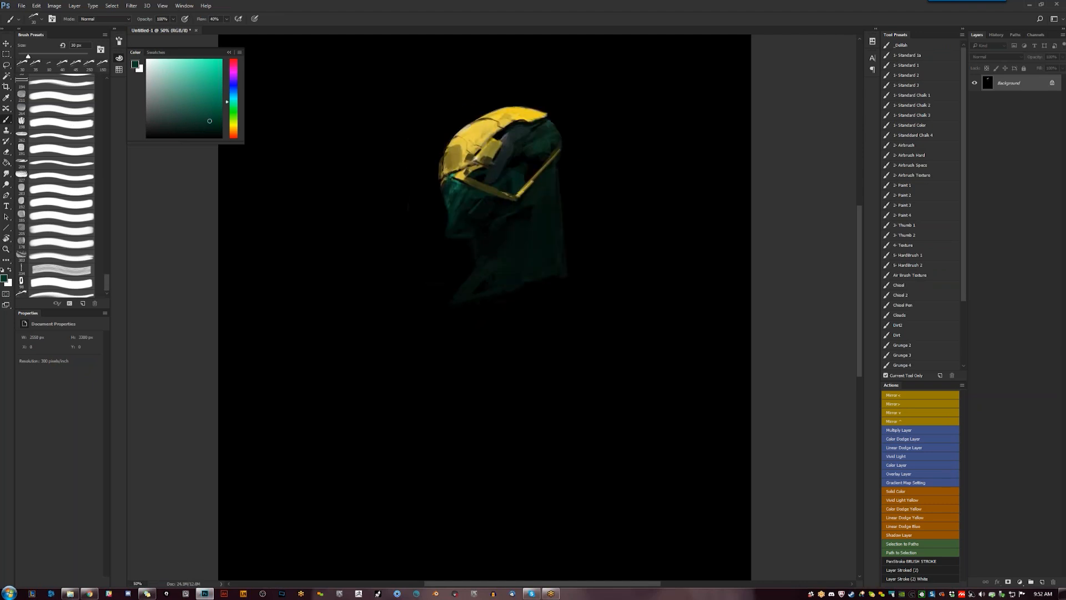
- Define teal panels on the back of the head with a 35 px brush, reset the colours and mirror the canvas back
{"action": "key", "text": "bracketright"}
{"action": "key", "text": "d"}
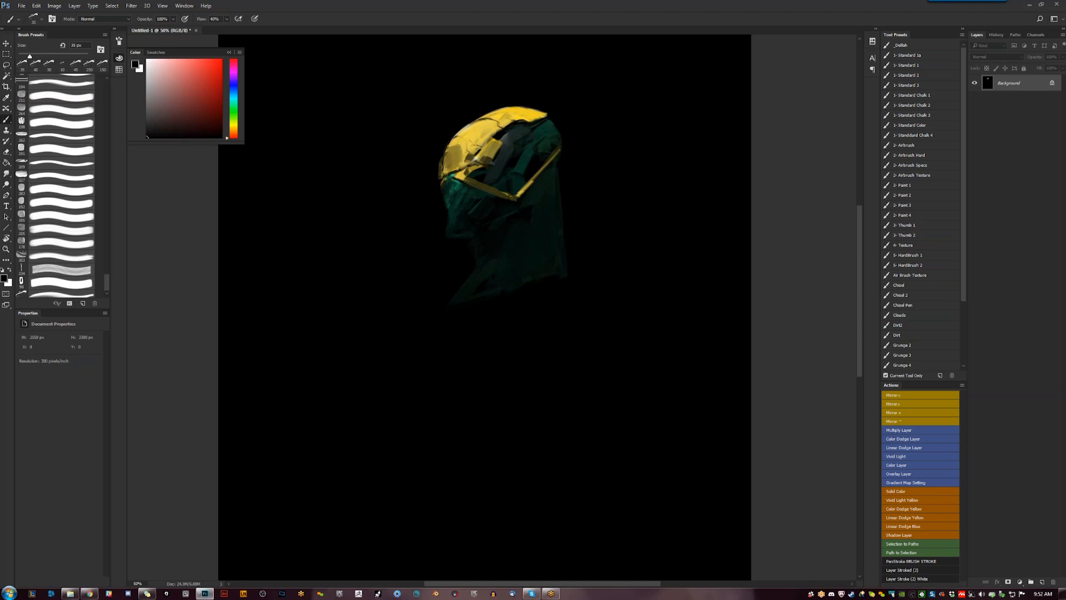
{"action": "key", "text": "F2"}
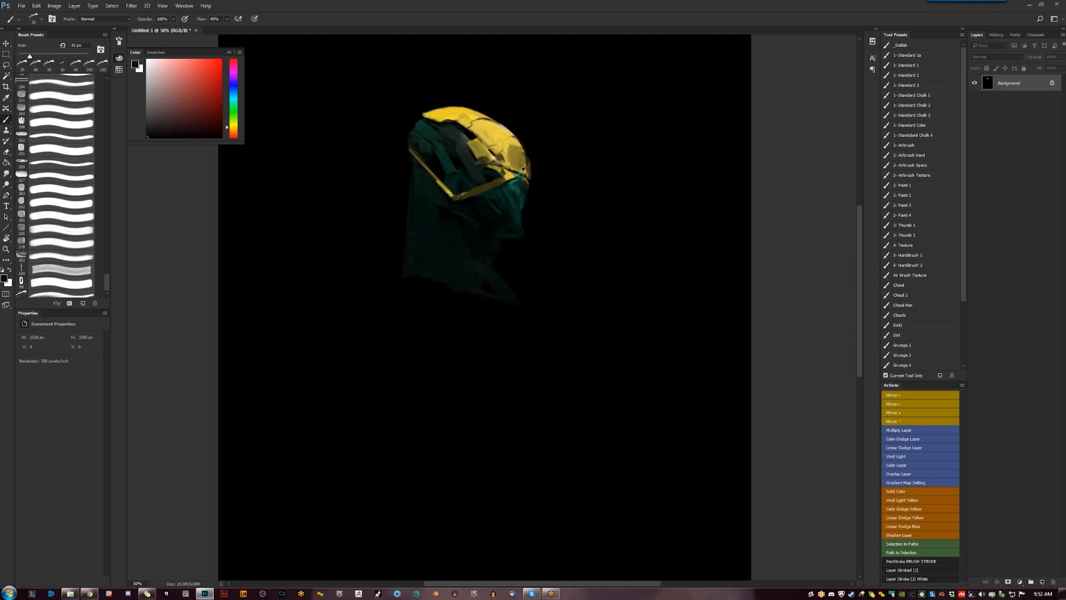
- Brighten the teal planes of the brow and eye area beneath the cap's front edge
{"action": "left_click", "coordinate": [518, 173], "text": "alt"}
{"action": "left_click", "coordinate": [520, 173], "text": "alt"}
{"action": "mouse_move", "coordinate": [518, 176]}
{"action": "left_mouse_down"}
{"action": "mouse_move", "coordinate": [523, 190]}
{"action": "mouse_move", "coordinate": [505, 189]}
{"action": "left_mouse_up"}
{"action": "left_click", "coordinate": [522, 192], "text": "alt"}
{"action": "left_click", "coordinate": [520, 185], "text": "alt"}
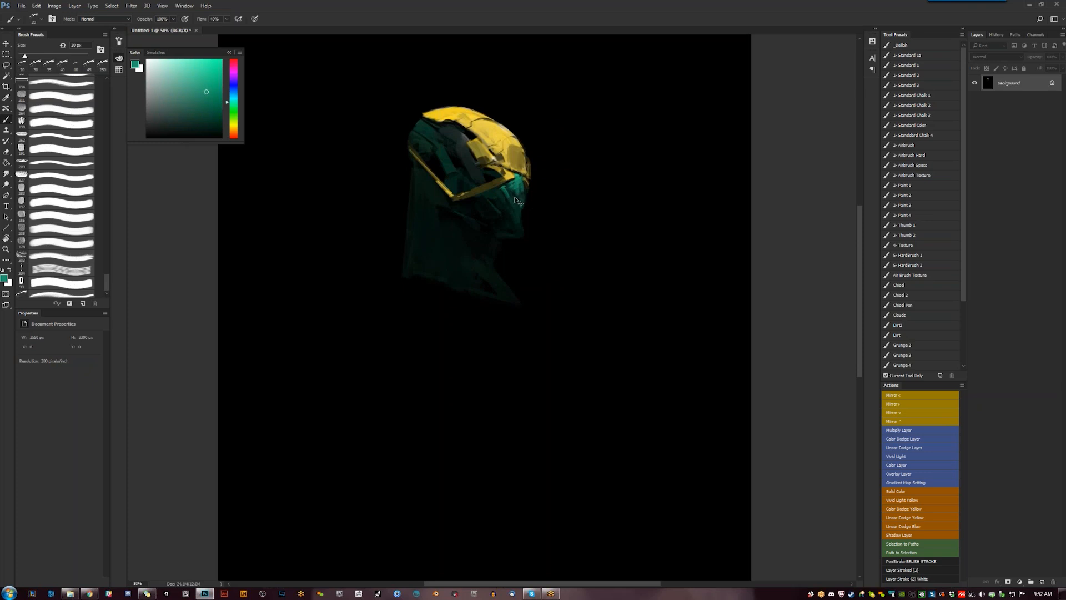
- Paint a brighter teal plane under the cap's rear edge, add dark accents beside it and mirror the canvas
{"action": "left_click_drag", "start_coordinate": [450, 124], "coordinate": [459, 126]}
{"action": "key", "text": "d"}
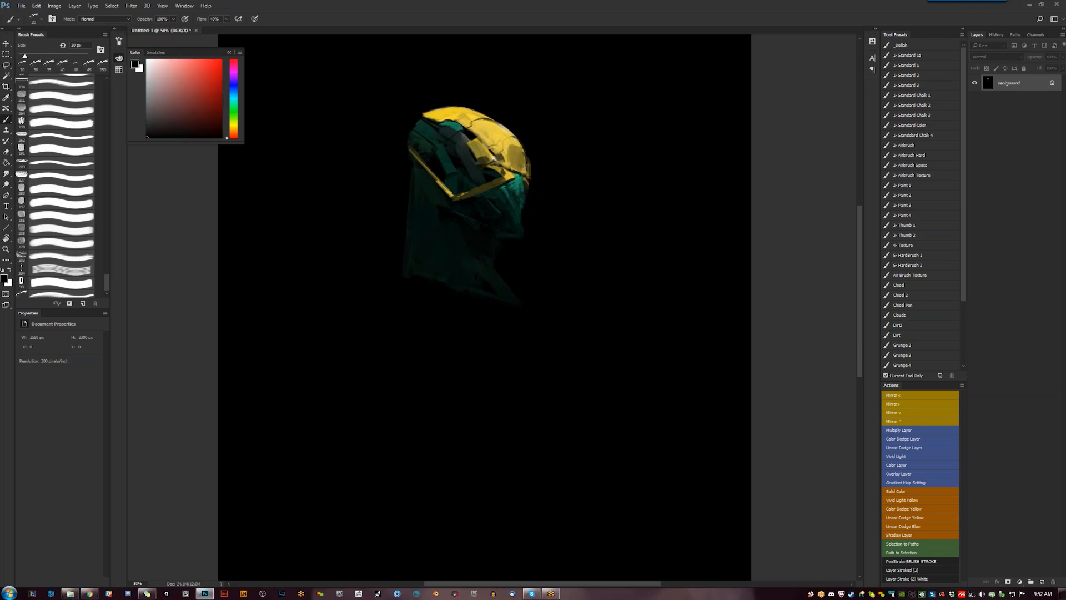
{"action": "left_click", "coordinate": [444, 167], "text": "alt"}
{"action": "left_click", "coordinate": [520, 178], "text": "alt"}
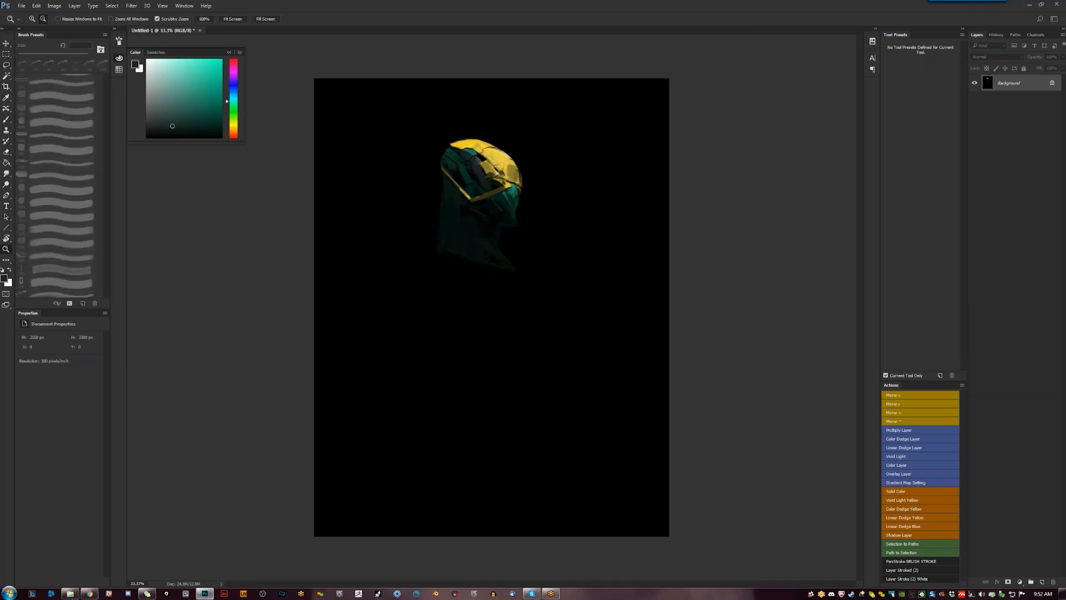
{"action": "key", "text": "ctrl+shift+h"}
{"action": "left_click", "coordinate": [520, 179]}
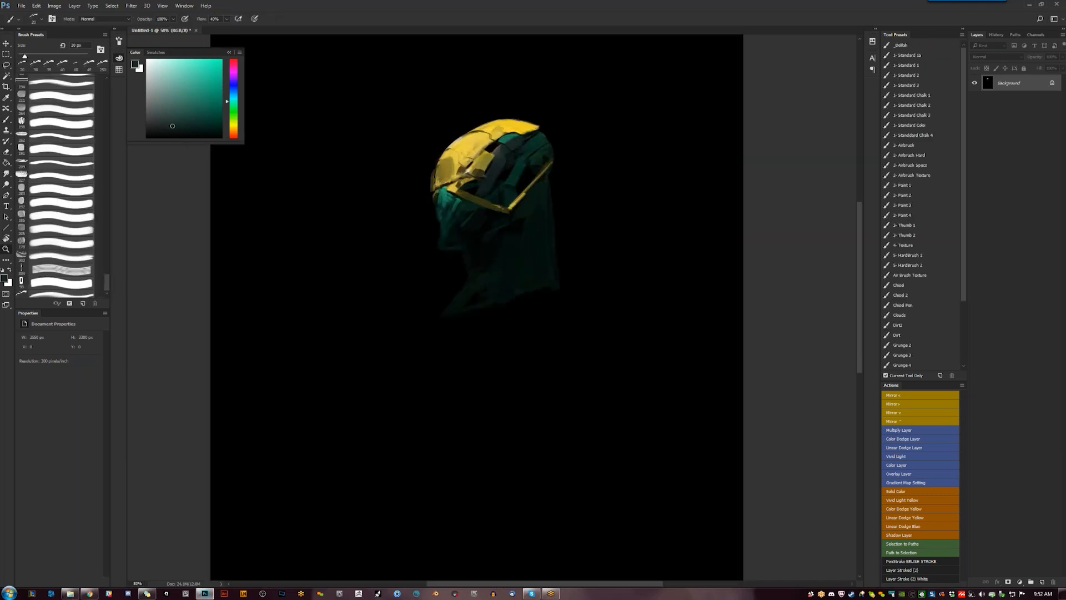
- Clean up the top rear edge of the cap with sampled light yellow at 66.7% zoom
{"action": "left_click", "coordinate": [511, 139]}
{"action": "key", "text": "b"}
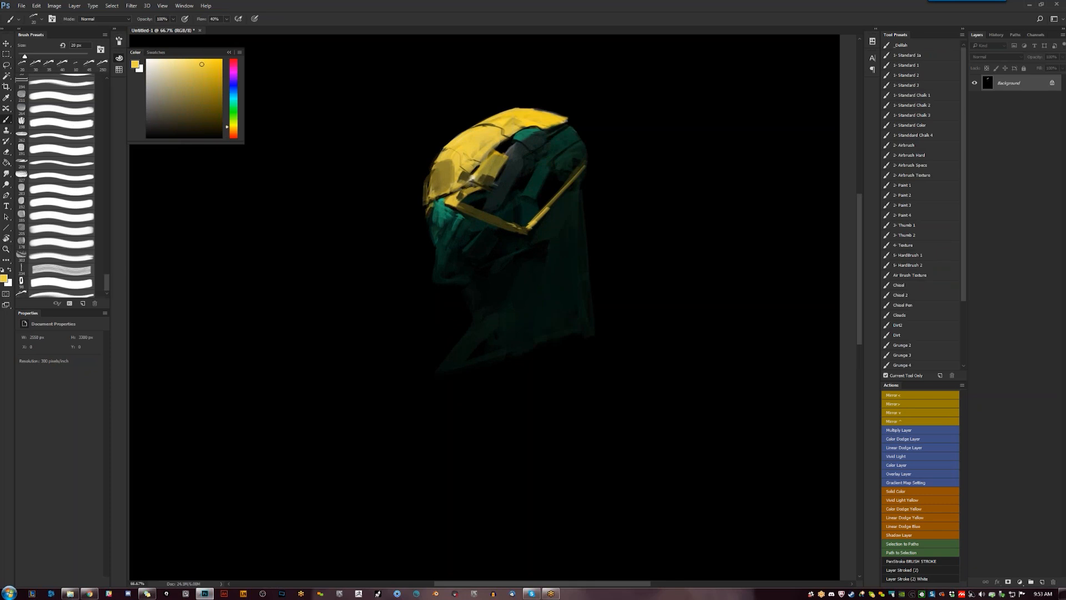
{"action": "left_click_drag", "start_coordinate": [525, 110], "coordinate": [553, 113]}
- Mirror the canvas back and carve small black accents where the yellow band meets the teal brow
{"action": "key", "text": "z"}
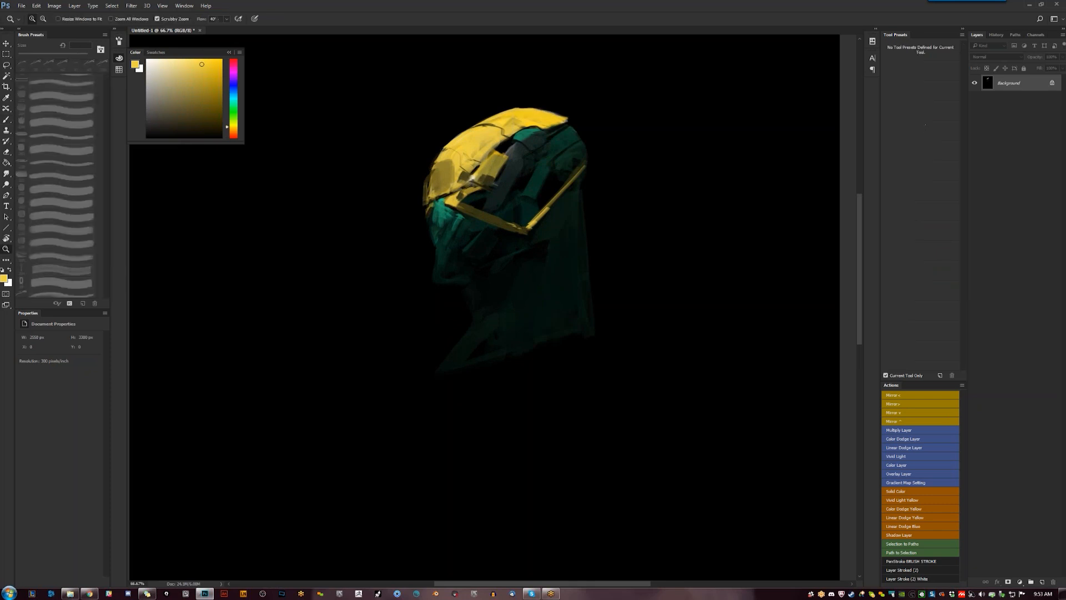
{"action": "left_click", "coordinate": [523, 189], "text": "alt"}
{"action": "key", "text": "ctrl+shift+h"}
{"action": "left_click", "coordinate": [546, 196]}
{"action": "key", "text": "b"}
{"action": "key", "text": "d"}
{"action": "left_click", "coordinate": [514, 198]}
{"action": "mouse_move", "coordinate": [515, 201]}
{"action": "left_mouse_down"}
{"action": "mouse_move", "coordinate": [515, 218]}
{"action": "mouse_move", "coordinate": [515, 205]}
{"action": "left_mouse_up"}
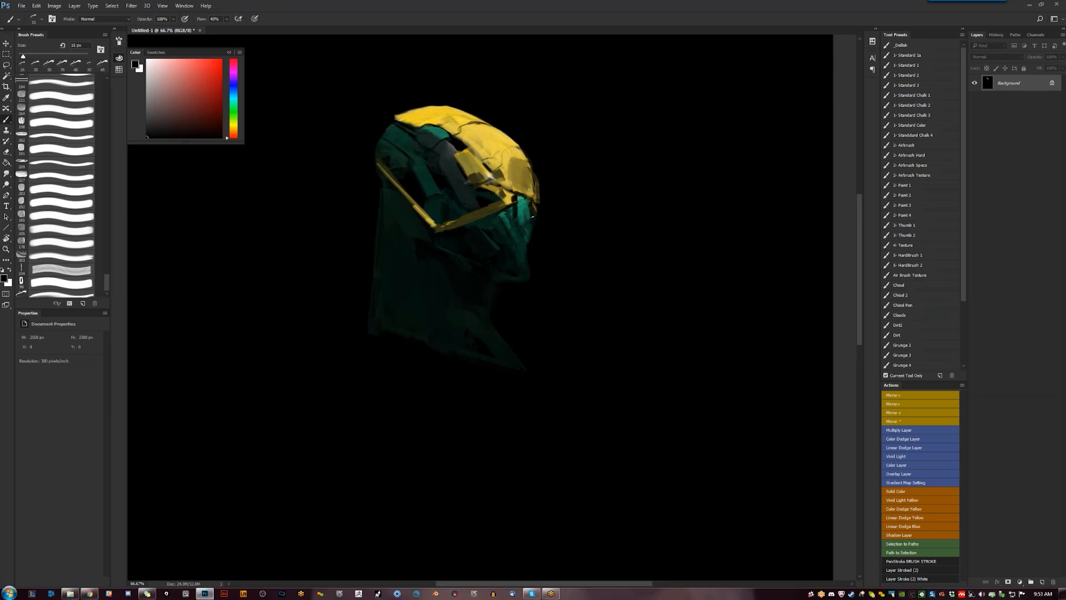
- Touch up the teal eye area below the cap with sampled teal and black, checking it in the mirrored view
{"action": "left_click_drag", "start_coordinate": [511, 223], "coordinate": [508, 228]}
{"action": "left_click", "coordinate": [527, 261], "text": "alt"}
{"action": "key", "text": "F1"}
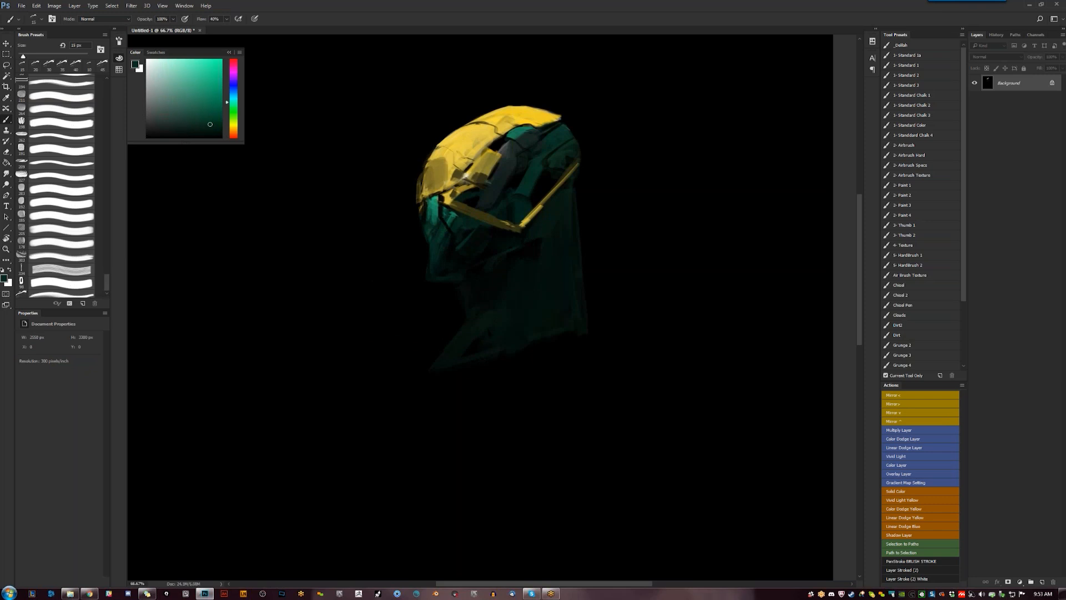
{"action": "key", "text": "d"}
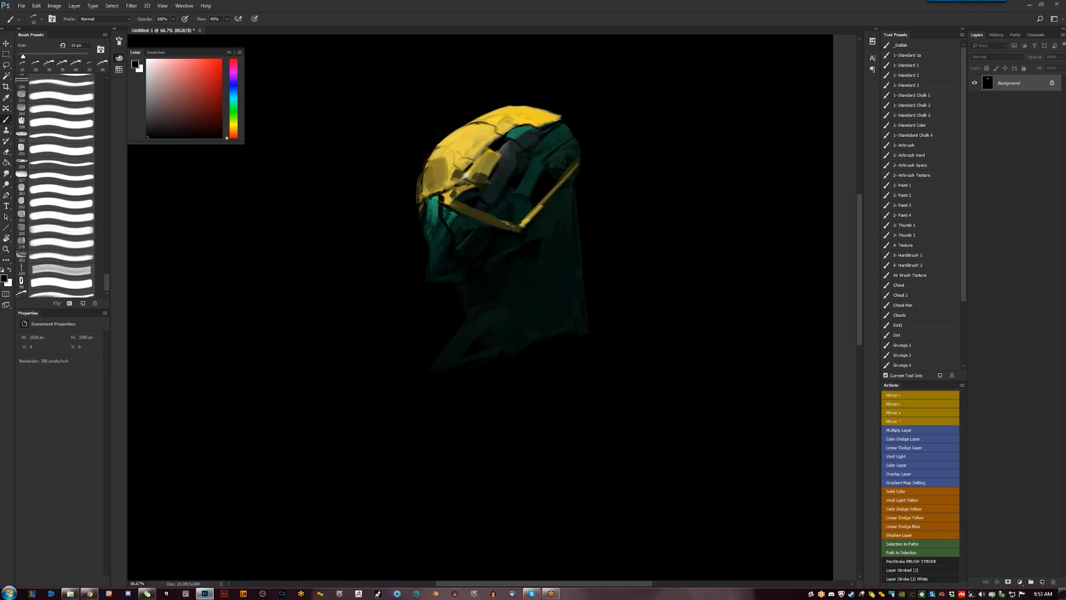
{"action": "key", "text": "F2"}
- Paint a thin, angled yellow trim line across the cap's teal side panels with a brightened sampled yellow
{"action": "left_click", "coordinate": [469, 145], "text": "alt"}
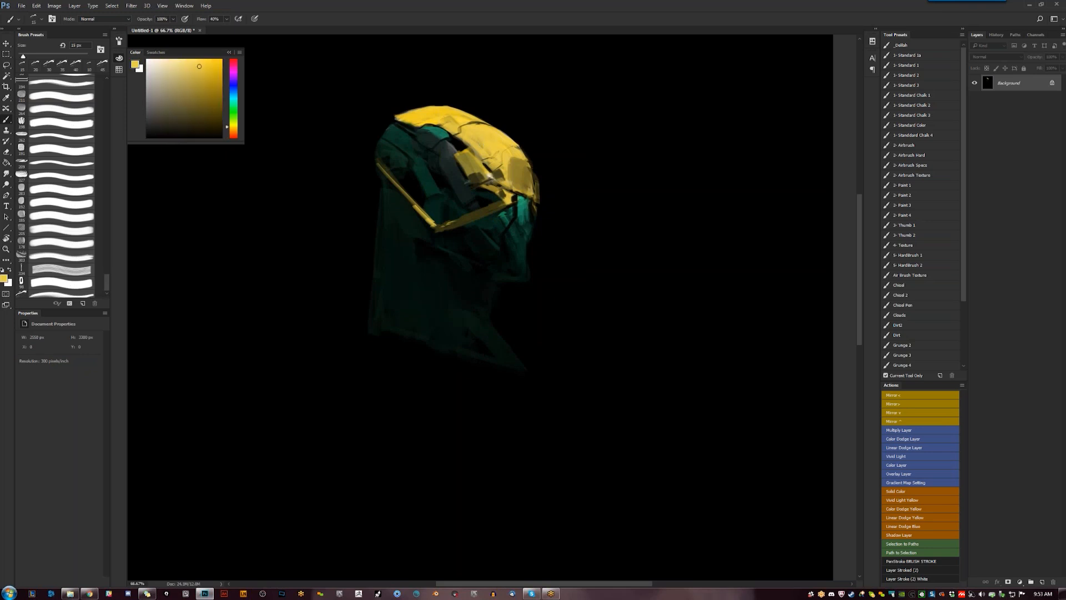
{"action": "left_click_drag", "start_coordinate": [204, 62], "coordinate": [216, 60]}
{"action": "mouse_move", "coordinate": [456, 154]}
{"action": "left_mouse_down"}
{"action": "mouse_move", "coordinate": [466, 150]}
{"action": "mouse_move", "coordinate": [413, 166]}
{"action": "left_mouse_up"}
{"action": "mouse_move", "coordinate": [415, 128]}
{"action": "left_mouse_down"}
{"action": "mouse_move", "coordinate": [414, 168]}
{"action": "mouse_move", "coordinate": [467, 150]}
{"action": "left_mouse_up"}
{"action": "key", "text": "bracketright"}
{"action": "key", "text": "d"}
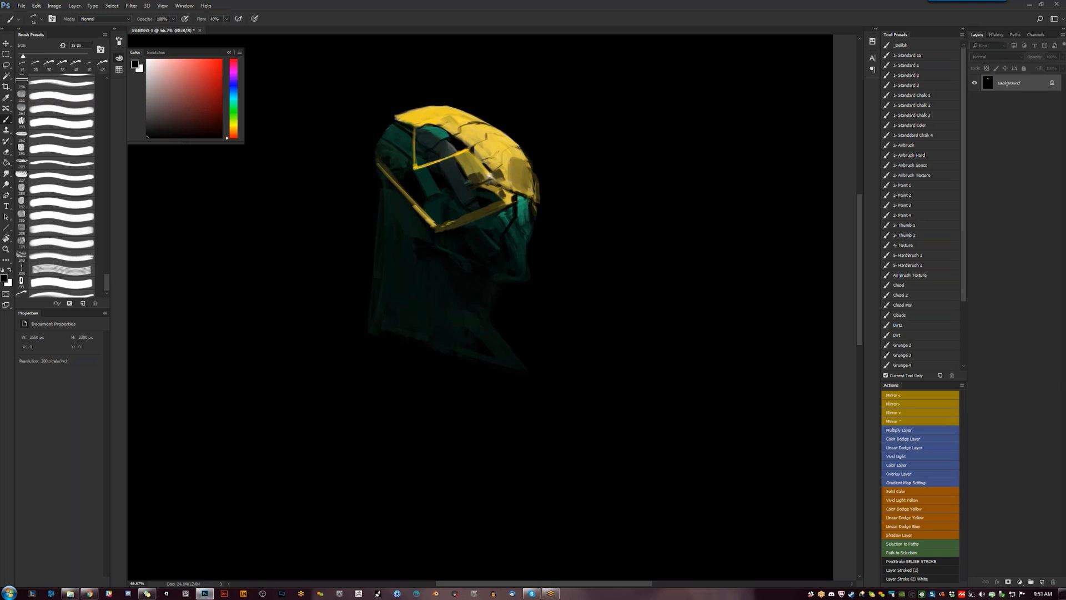
- Mirror the canvas and lay sampled dark teal over the lower face with a much larger brush
{"action": "key", "text": "ctrl+shift+h"}
{"action": "left_click", "coordinate": [434, 232], "text": "alt"}
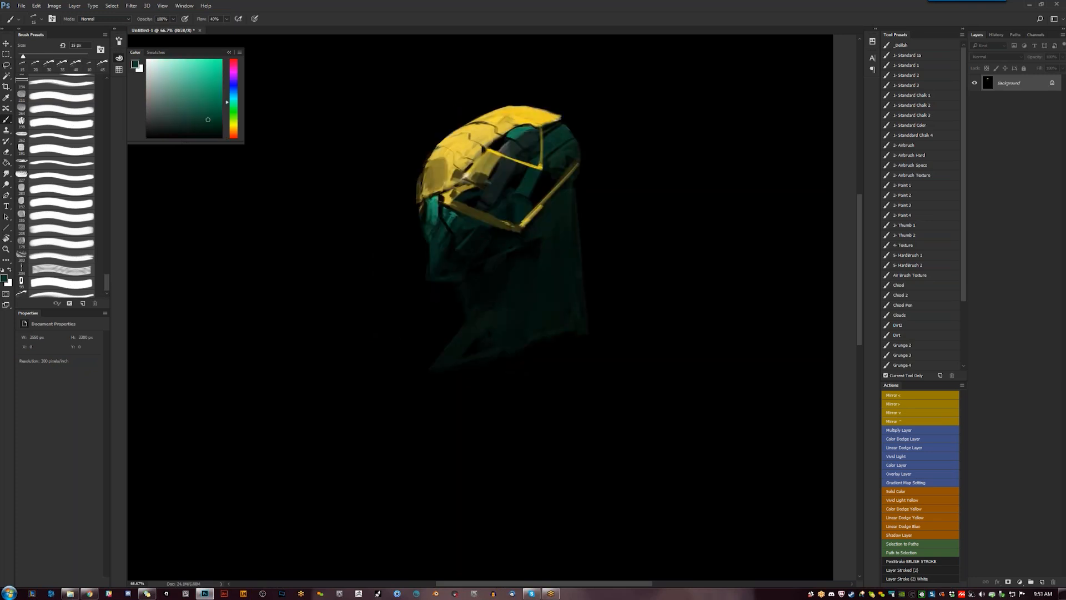
{"action": "key", "text": "bracketright"}
{"action": "key", "text": "bracketright"}
{"action": "key", "text": "bracketright"}
{"action": "key", "text": "bracketright"}
{"action": "key", "text": "bracketright"}
{"action": "key", "text": "bracketright"}
{"action": "key", "text": "bracketright"}
{"action": "key", "text": "bracketright"}
{"action": "mouse_move", "coordinate": [428, 239]}
{"action": "left_mouse_down"}
{"action": "mouse_move", "coordinate": [430, 262]}
{"action": "mouse_move", "coordinate": [452, 259]}
{"action": "mouse_move", "coordinate": [435, 268]}
{"action": "left_mouse_up"}
- Mirror the canvas back and fill the face front with a brighter teal plane from the brow to the tip
{"action": "key", "text": "F1"}
{"action": "left_click", "coordinate": [526, 226], "text": "alt"}
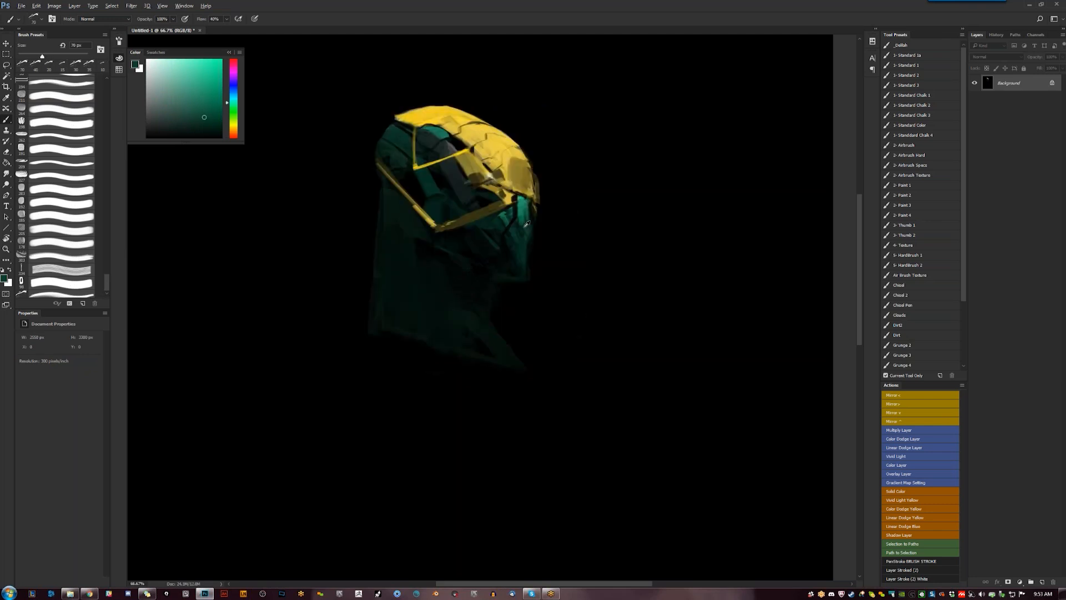
{"action": "left_click_drag", "start_coordinate": [529, 208], "coordinate": [529, 228]}
{"action": "left_click", "coordinate": [524, 221], "text": "alt"}
{"action": "left_click", "coordinate": [525, 216], "text": "alt"}
{"action": "left_click", "coordinate": [521, 217], "text": "alt"}
{"action": "left_click_drag", "start_coordinate": [512, 245], "coordinate": [527, 275]}
{"action": "key", "text": "d"}
{"action": "key", "text": "z"}
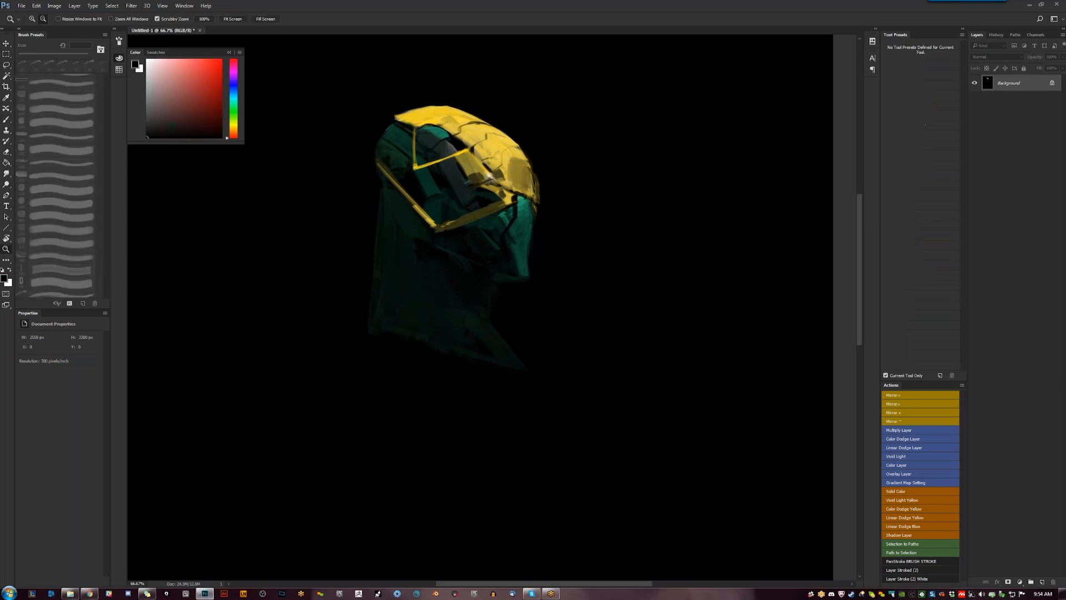
- Mirror the canvas and paint two short yellow trim strips along the lower edges of the teal face plate
{"action": "left_click", "coordinate": [531, 305], "text": "alt"}
{"action": "left_click", "coordinate": [531, 304], "text": "alt"}
{"action": "left_click", "coordinate": [531, 305], "text": "alt"}
{"action": "key", "text": "ctrl+shift+h"}
{"action": "left_click", "coordinate": [488, 238]}
{"action": "left_click", "coordinate": [488, 238]}
{"action": "left_click", "coordinate": [487, 238]}
{"action": "key", "text": "b"}
{"action": "left_click_drag", "start_coordinate": [506, 123], "coordinate": [515, 181]}
{"action": "left_click", "coordinate": [490, 206], "text": "alt"}
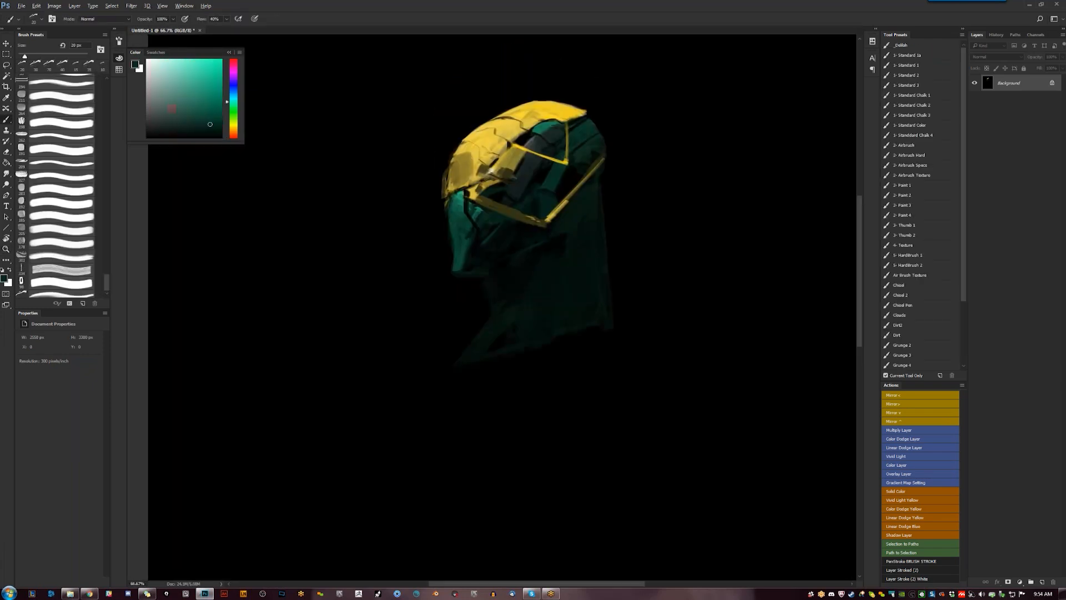
{"action": "left_click", "coordinate": [510, 169], "text": "alt"}
{"action": "mouse_move", "coordinate": [469, 255]}
{"action": "left_mouse_down"}
{"action": "mouse_move", "coordinate": [448, 273]}
{"action": "mouse_move", "coordinate": [451, 249]}
{"action": "left_mouse_up"}
{"action": "left_click", "coordinate": [514, 131], "text": "alt"}
{"action": "key", "text": "bracketleft"}
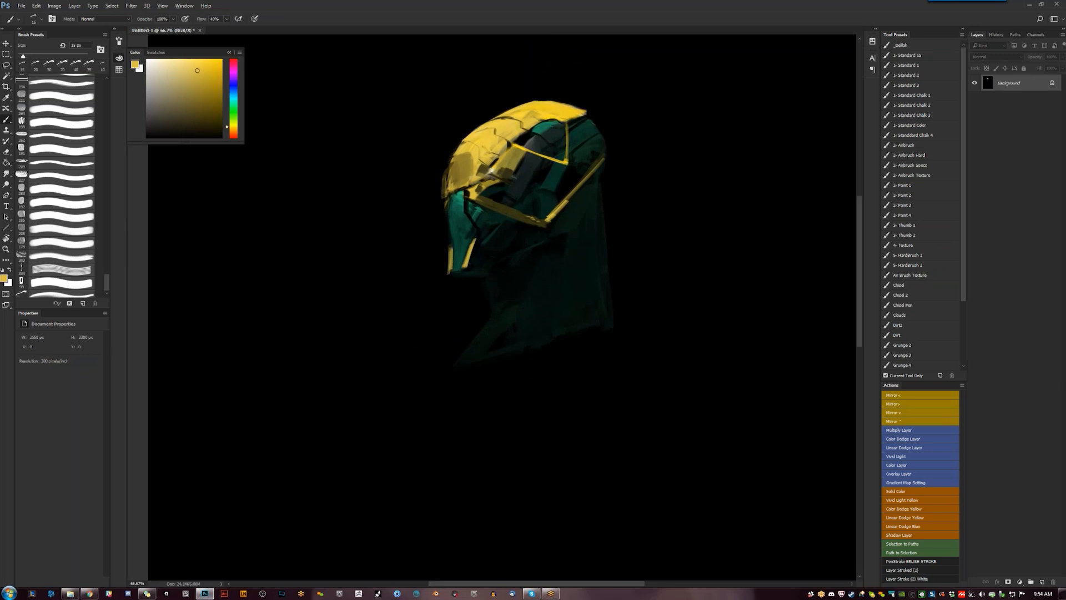
- Trim the lower ends of the yellow face strips with black and mirror the canvas
{"action": "key", "text": "d"}
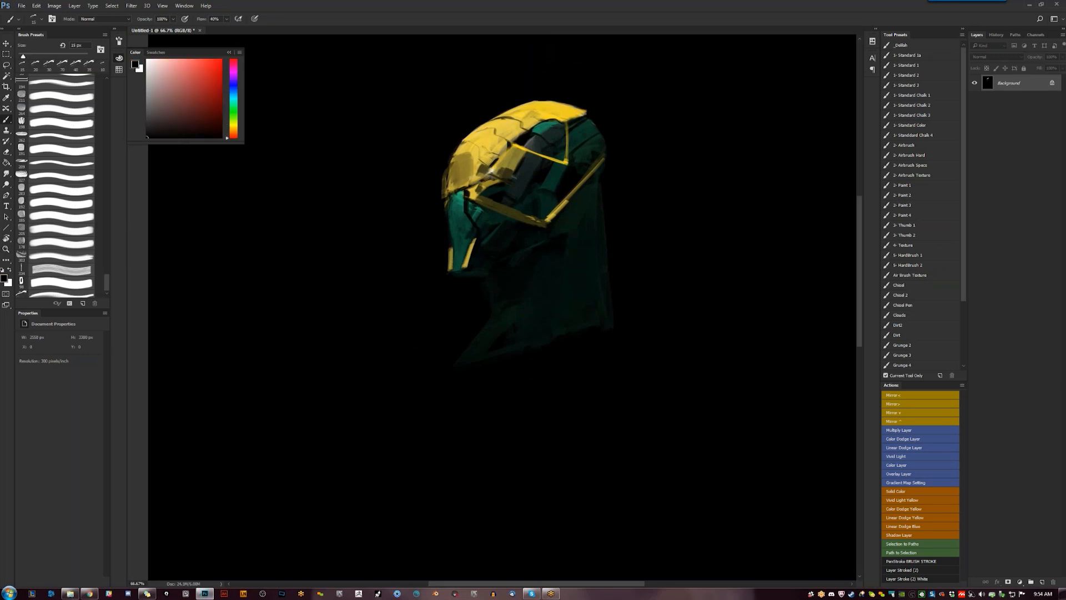
{"action": "key", "text": "z"}
{"action": "left_click", "coordinate": [478, 271], "text": "alt"}
{"action": "left_click", "coordinate": [478, 271], "text": "alt"}
{"action": "left_click", "coordinate": [478, 271], "text": "alt"}
{"action": "key", "text": "ctrl+shift+h"}
{"action": "left_click", "coordinate": [511, 253]}
{"action": "left_click", "coordinate": [512, 252]}
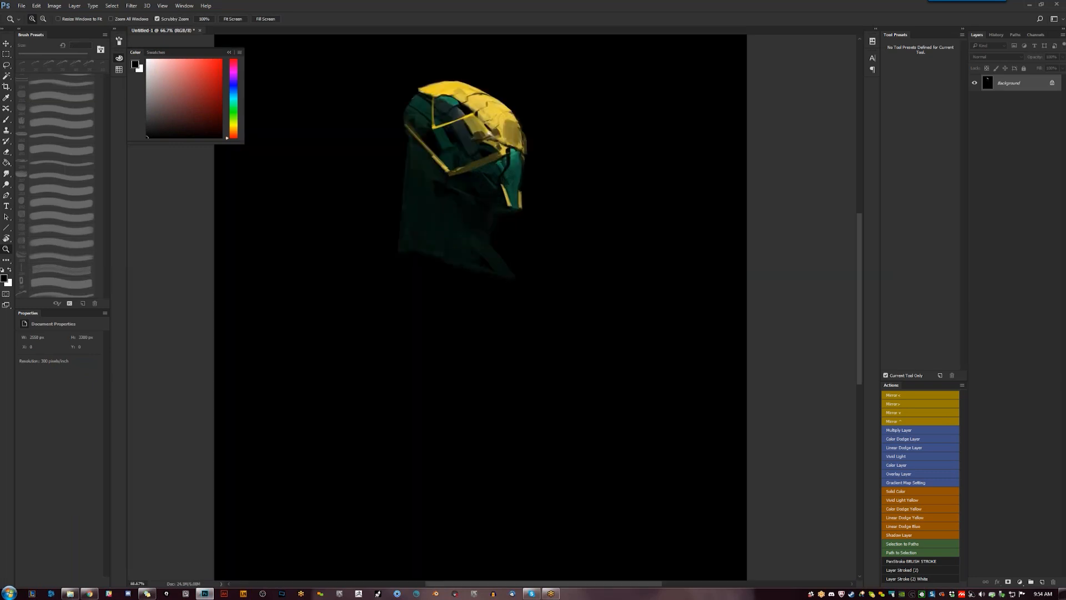
- Brighten the top of the teal face plate under the cap's front edge with sampled teal
{"action": "key", "text": "b"}
{"action": "left_click_drag", "start_coordinate": [512, 252], "coordinate": [524, 336]}
{"action": "left_click_drag", "start_coordinate": [527, 198], "coordinate": [521, 210]}
{"action": "left_click", "coordinate": [527, 201], "text": "alt"}
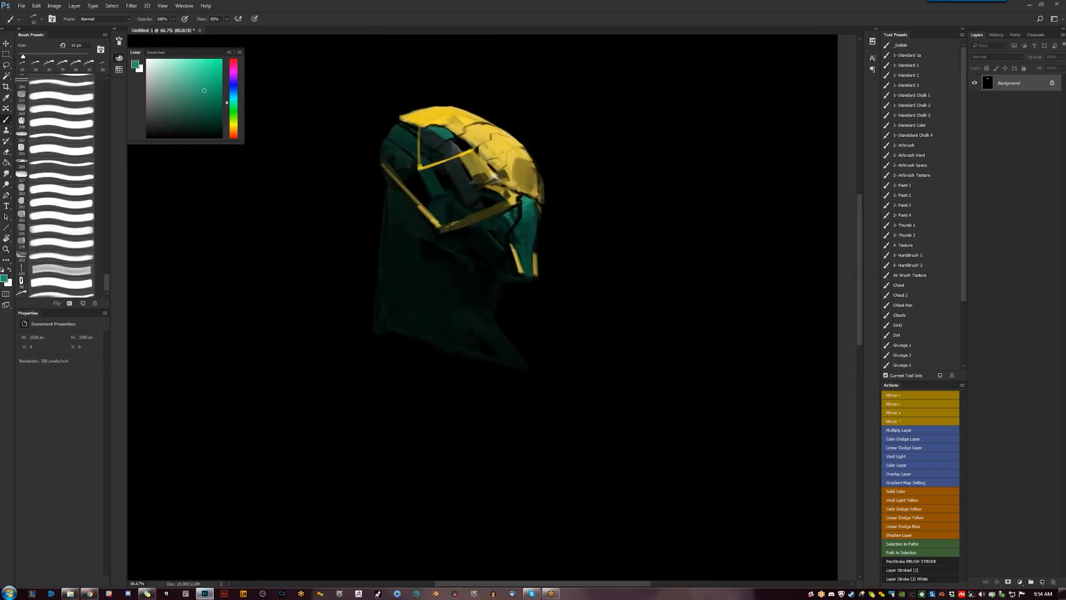
{"action": "mouse_move", "coordinate": [533, 209]}
{"action": "left_mouse_down"}
{"action": "mouse_move", "coordinate": [520, 196]}
{"action": "mouse_move", "coordinate": [535, 198]}
{"action": "left_mouse_up"}
- Sharpen the join between the yellow cap and the teal face plate with black accents and mirror the canvas
{"action": "key", "text": "d"}
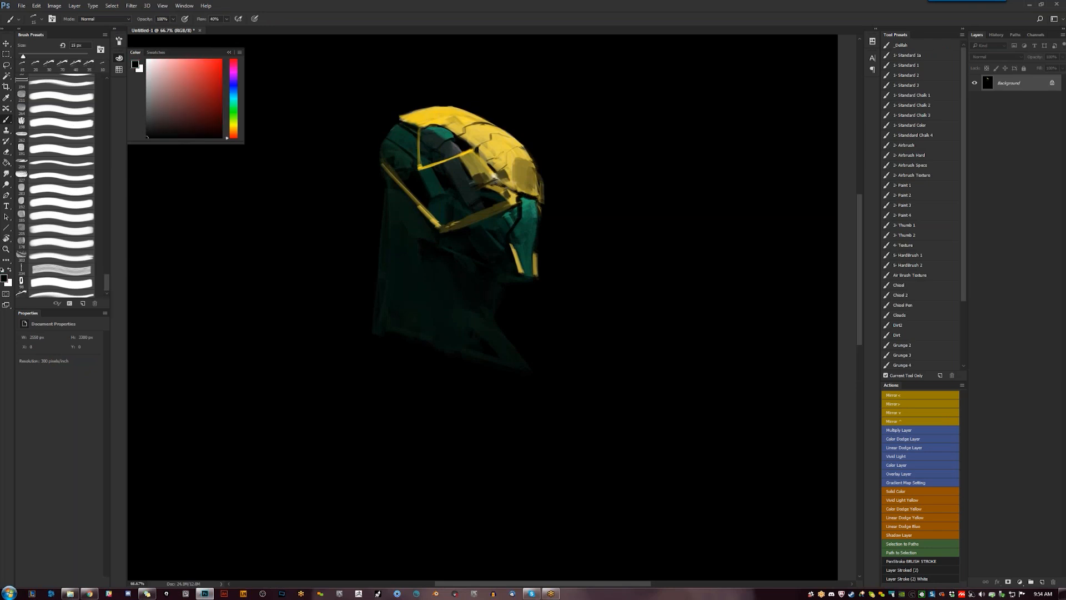
{"action": "left_click", "coordinate": [525, 193], "text": "alt"}
{"action": "left_click", "coordinate": [536, 188], "text": "alt"}
{"action": "key", "text": "d"}
{"action": "mouse_move", "coordinate": [534, 161]}
{"action": "left_mouse_down"}
{"action": "mouse_move", "coordinate": [538, 182]}
{"action": "mouse_move", "coordinate": [472, 178]}
{"action": "mouse_move", "coordinate": [508, 186]}
{"action": "left_mouse_up"}
{"action": "key", "text": "z"}
{"action": "key", "text": "F2"}
{"action": "key", "text": "b"}
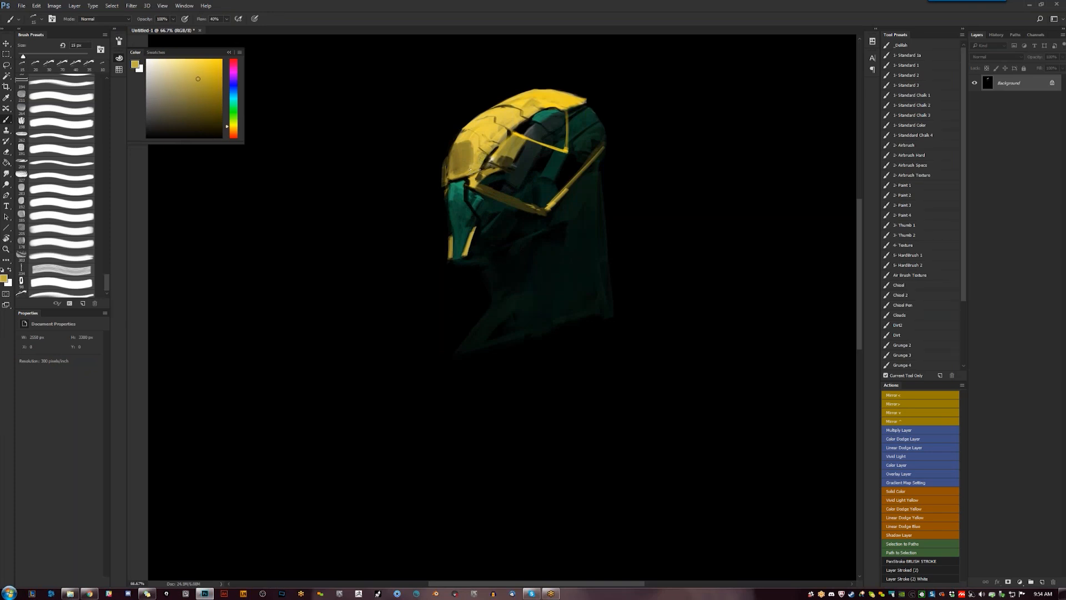
- Brighten the yellow cap plates with a more saturated yellow at varying brush sizes and mirror the canvas
{"action": "left_click", "coordinate": [217, 61]}
{"action": "key", "text": "bracketright"}
{"action": "key", "text": "bracketright"}
{"action": "key", "text": "bracketright"}
{"action": "key", "text": "ctrl+shift+h"}
{"action": "key", "text": "bracketleft"}
{"action": "key", "text": "bracketleft"}
{"action": "key", "text": "bracketleft"}
- Darken the seams between the cap's front yellow plates with black and mirror the canvas
{"action": "key", "text": "d"}
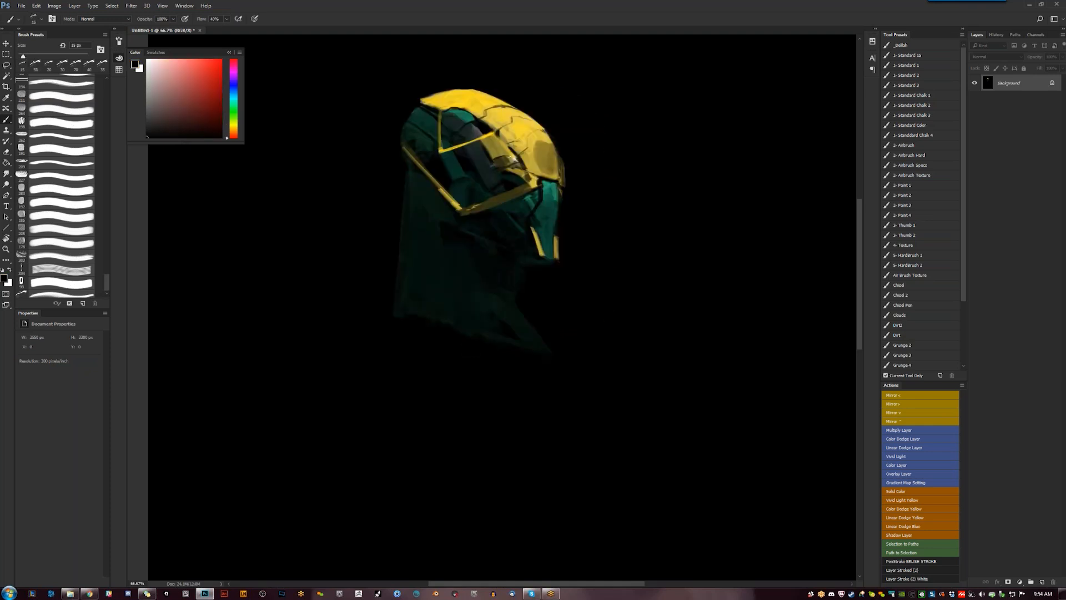
{"action": "left_click", "coordinate": [535, 150]}
{"action": "left_click_drag", "start_coordinate": [540, 152], "coordinate": [554, 153]}
{"action": "key", "text": "ctrl+shift+h"}
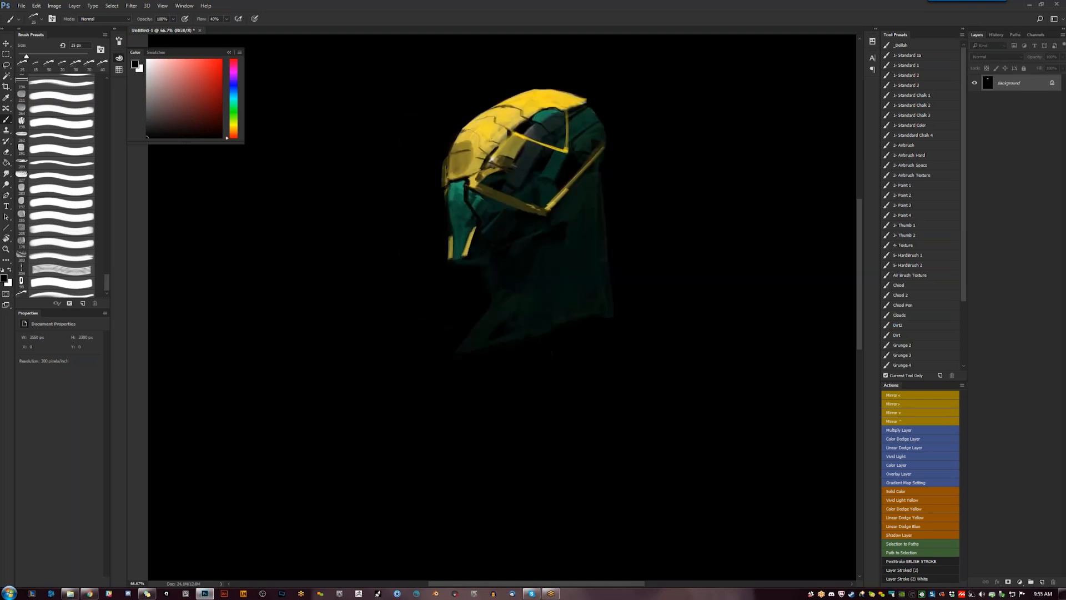
- Refine the cap's front plates with sampled dark yellow and black, and mirror the canvas
{"action": "left_click", "coordinate": [460, 151], "text": "alt"}
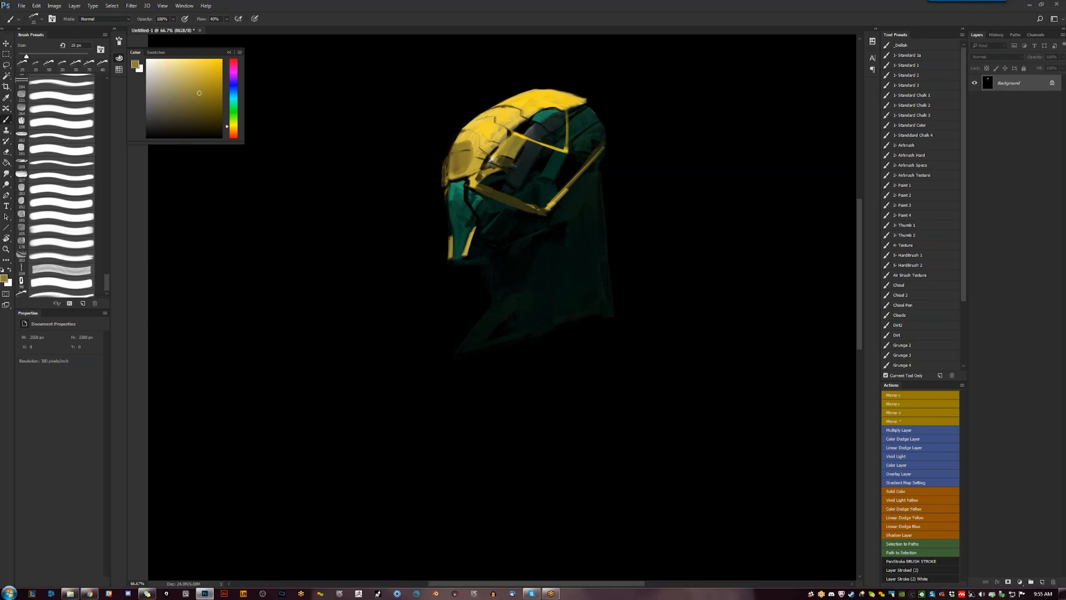
{"action": "key", "text": "d"}
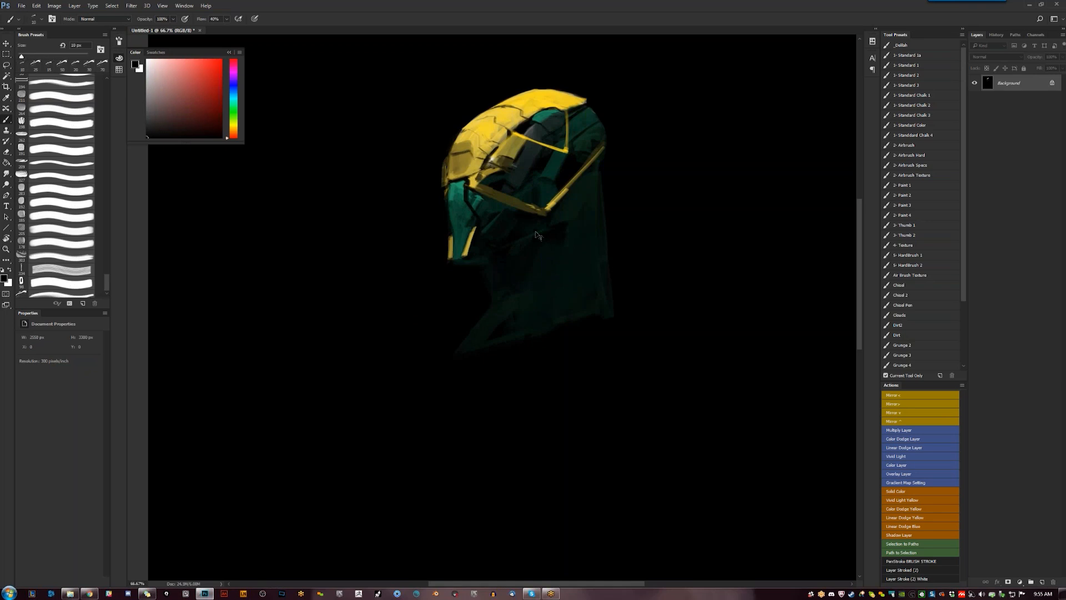
{"action": "key", "text": "z"}
{"action": "left_click", "coordinate": [519, 221], "text": "alt"}
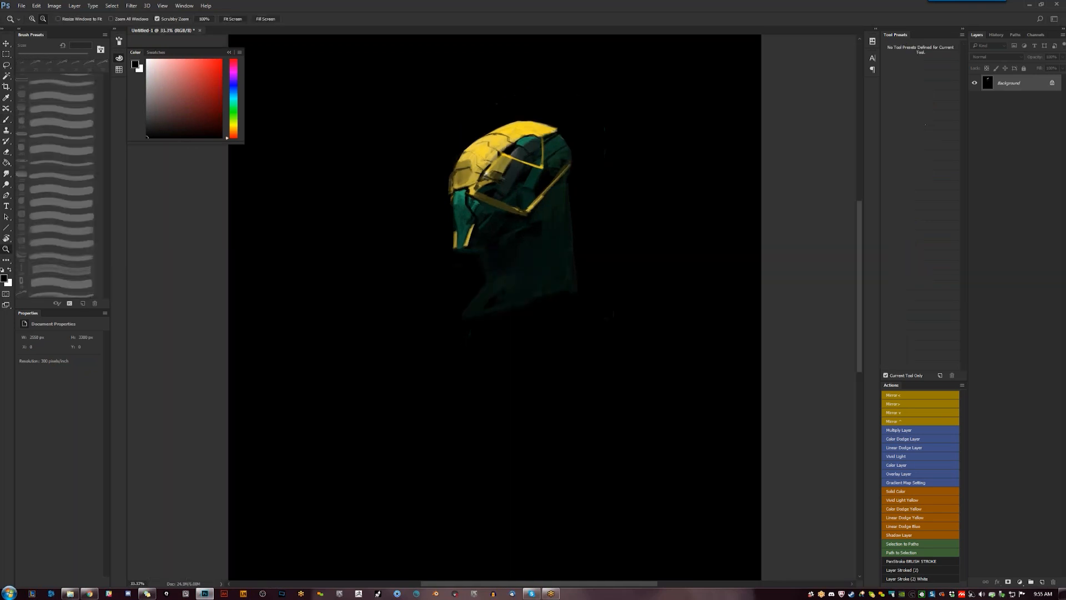
{"action": "left_click", "coordinate": [519, 221], "text": "alt"}
{"action": "key", "text": "ctrl+shift+h"}
{"action": "left_click", "coordinate": [520, 221]}
{"action": "left_click", "coordinate": [518, 220]}
{"action": "key", "text": "b"}
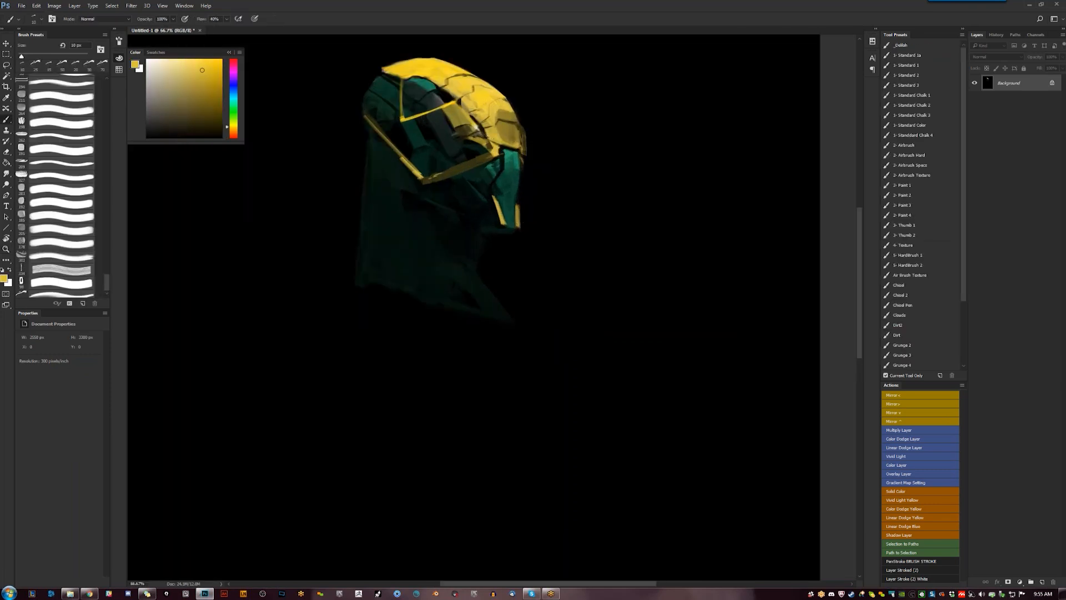
- Mirror the canvas at 50% zoom and hide all the interface panels
{"action": "key", "text": "d"}
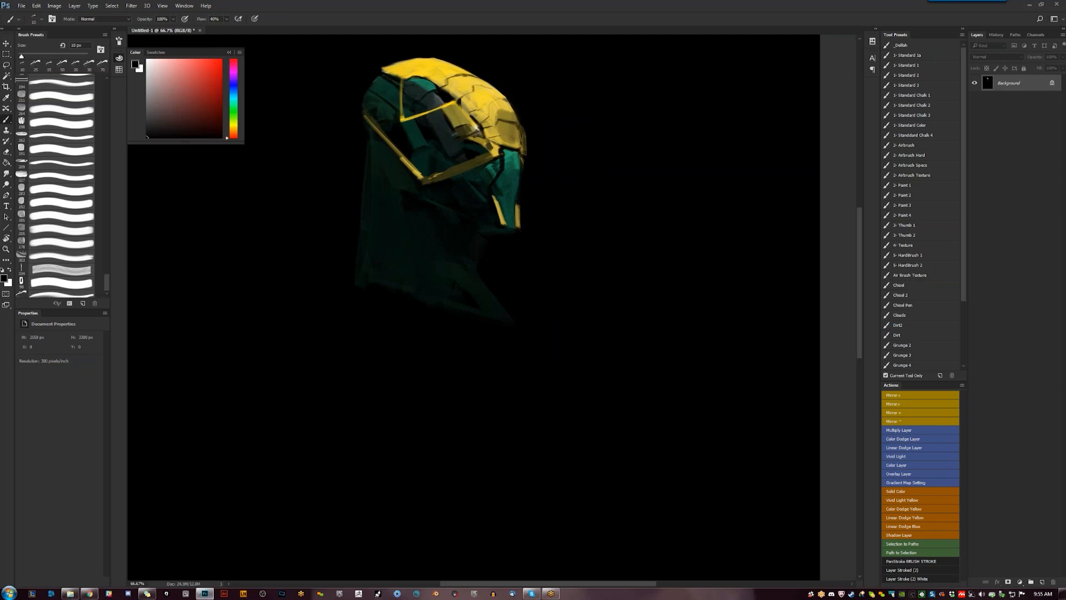
{"action": "key", "text": "z"}
{"action": "left_click", "coordinate": [537, 174], "text": "alt"}
{"action": "left_click", "coordinate": [555, 188], "text": "alt"}
{"action": "key", "text": "ctrl+shift+h"}
{"action": "key", "text": "z"}
{"action": "left_click", "coordinate": [524, 182]}
{"action": "key", "text": "Tab"}
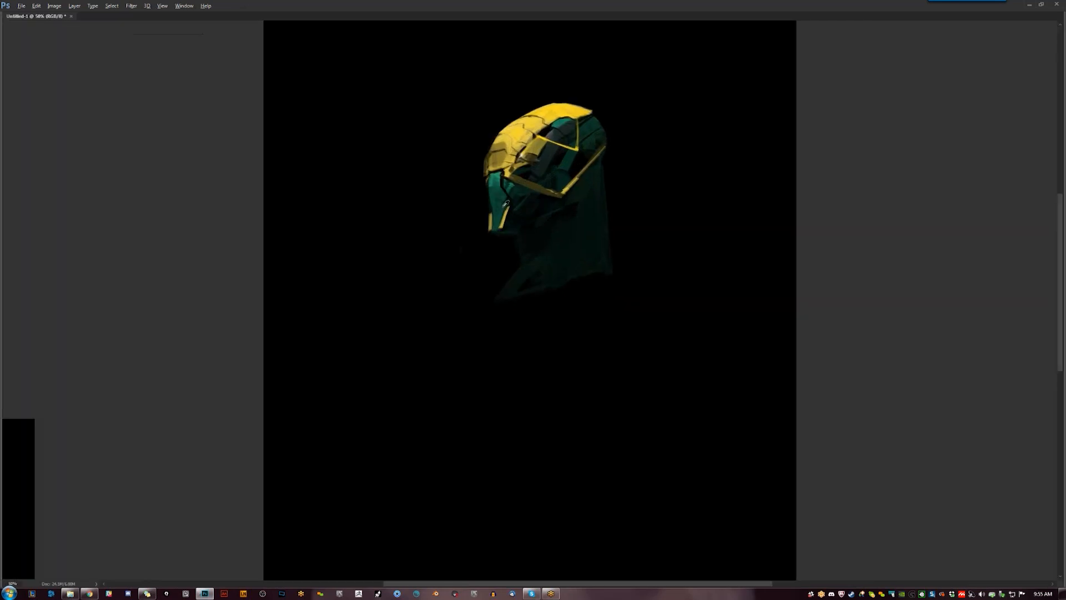
- Extend the neck in dark teal into a flared back and a long sloping chest shape
{"action": "left_click_drag", "start_coordinate": [517, 278], "coordinate": [506, 298]}
{"action": "mouse_move", "coordinate": [574, 290]}
{"action": "left_mouse_down"}
{"action": "mouse_move", "coordinate": [595, 276]}
{"action": "mouse_move", "coordinate": [623, 287]}
{"action": "left_mouse_up"}
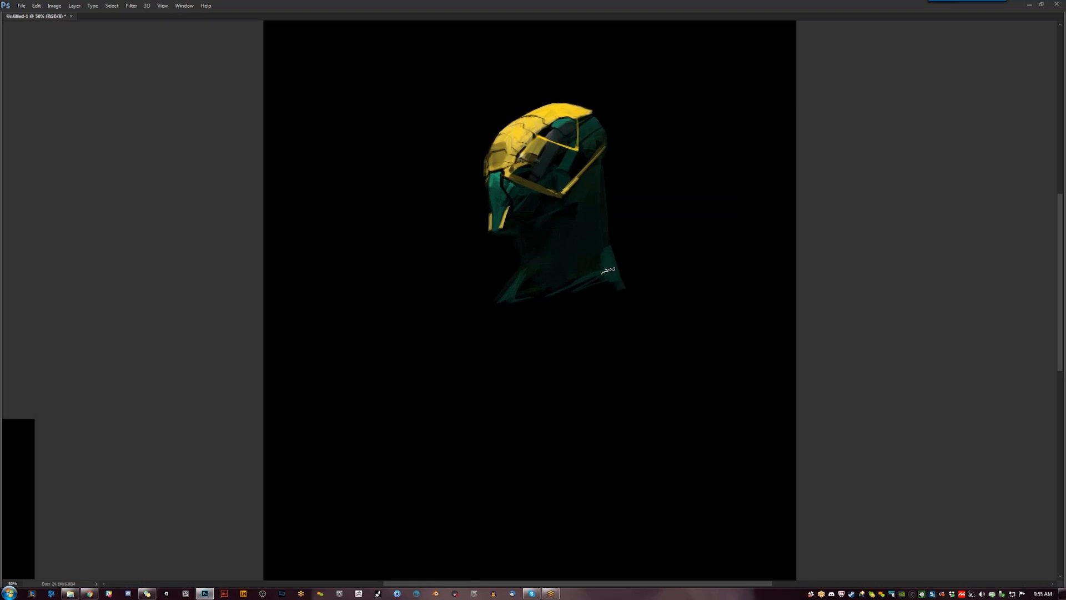
{"action": "mouse_move", "coordinate": [597, 245]}
{"action": "left_mouse_down"}
{"action": "mouse_move", "coordinate": [594, 265]}
{"action": "mouse_move", "coordinate": [614, 276]}
{"action": "mouse_move", "coordinate": [501, 305]}
{"action": "mouse_move", "coordinate": [516, 297]}
{"action": "mouse_move", "coordinate": [530, 311]}
{"action": "mouse_move", "coordinate": [536, 280]}
{"action": "mouse_move", "coordinate": [578, 282]}
{"action": "mouse_move", "coordinate": [535, 274]}
{"action": "left_mouse_up"}
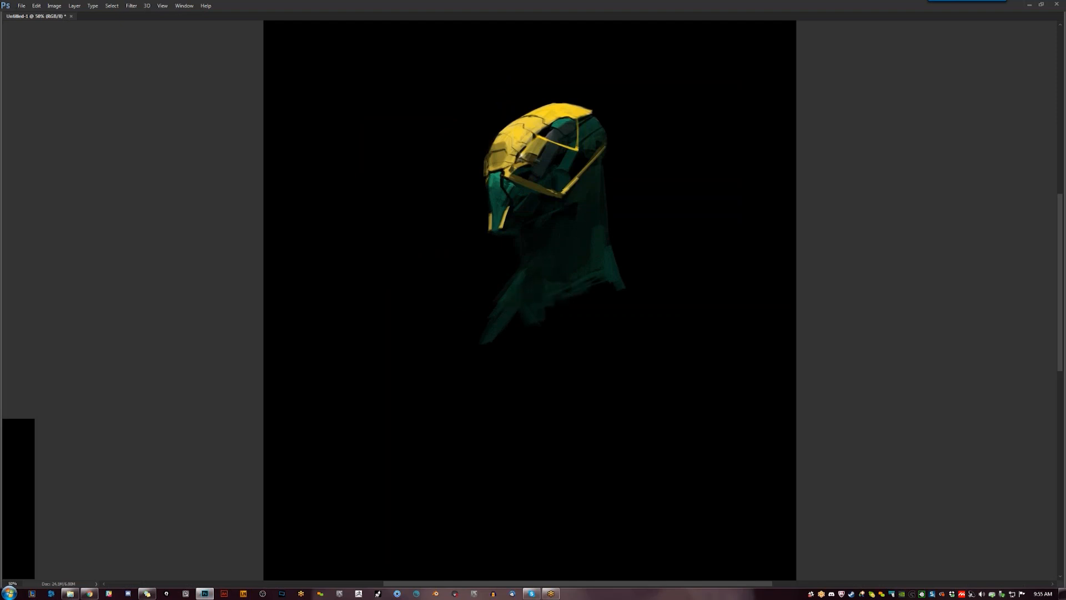
{"action": "left_click_drag", "start_coordinate": [583, 294], "coordinate": [547, 316]}
{"action": "mouse_move", "coordinate": [486, 353]}
{"action": "left_mouse_down"}
{"action": "mouse_move", "coordinate": [509, 304]}
{"action": "mouse_move", "coordinate": [485, 349]}
{"action": "mouse_move", "coordinate": [528, 320]}
{"action": "left_mouse_up"}
{"action": "left_click_drag", "start_coordinate": [602, 291], "coordinate": [542, 323]}
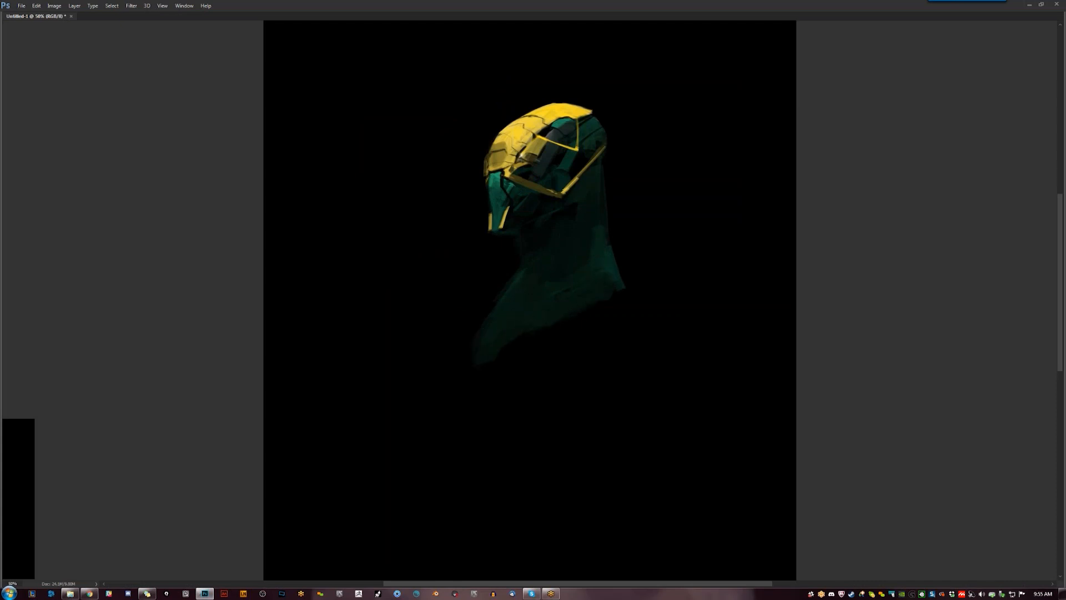
{"action": "left_click_drag", "start_coordinate": [617, 276], "coordinate": [626, 291]}
- Mirror the canvas and paint lighter teal shoulder slopes on both sides of the neck base
{"action": "key", "text": "ctrl+shift+h"}
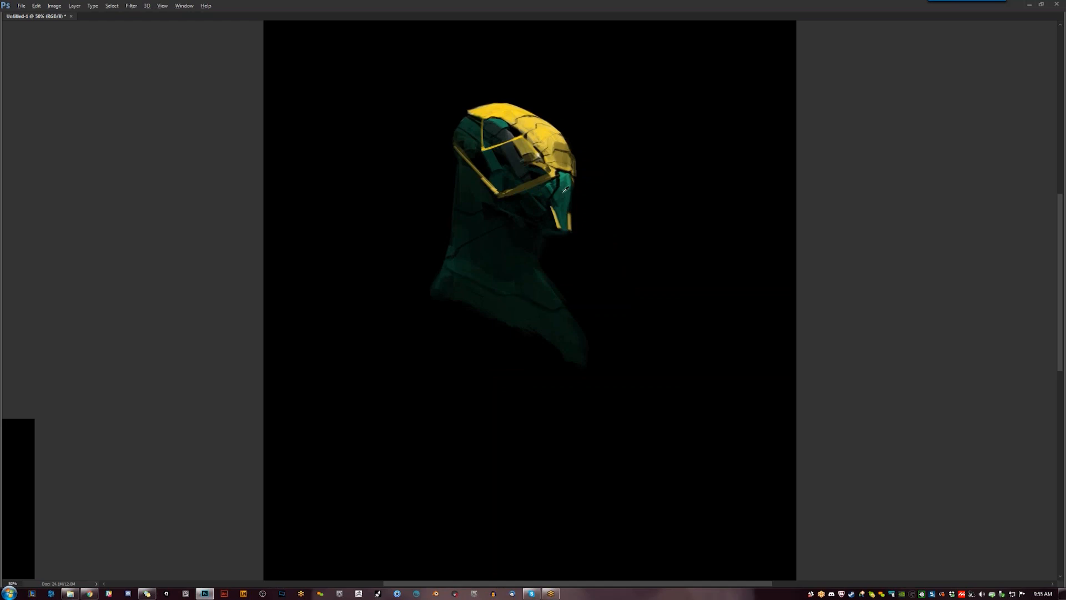
{"action": "left_click_drag", "start_coordinate": [444, 280], "coordinate": [425, 305]}
{"action": "mouse_move", "coordinate": [435, 297]}
{"action": "left_mouse_down"}
{"action": "mouse_move", "coordinate": [503, 322]}
{"action": "mouse_move", "coordinate": [452, 307]}
{"action": "mouse_move", "coordinate": [423, 313]}
{"action": "left_mouse_up"}
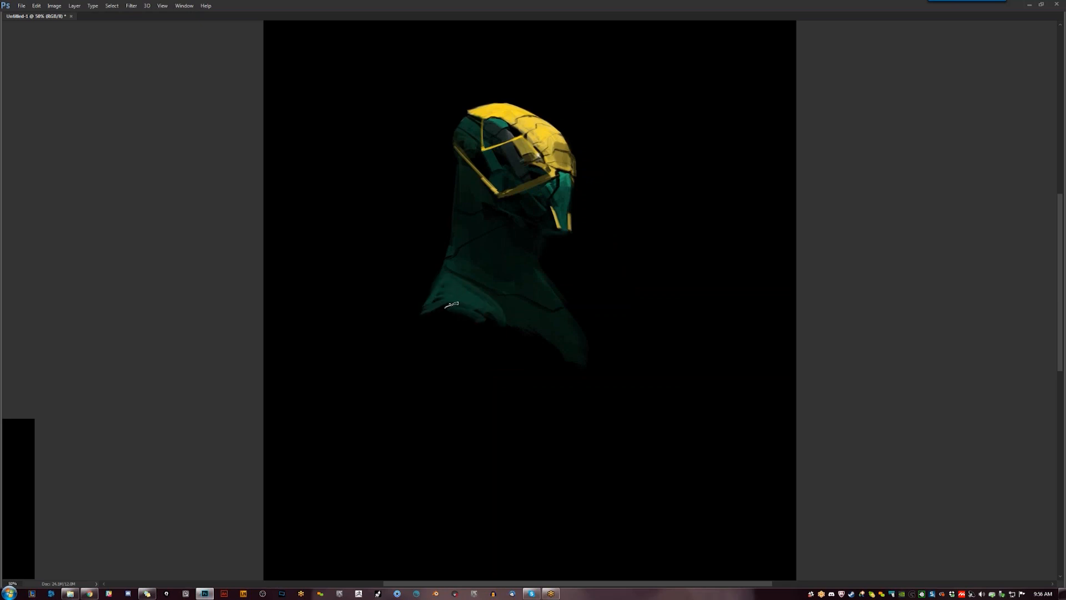
{"action": "left_click_drag", "start_coordinate": [547, 278], "coordinate": [573, 312]}
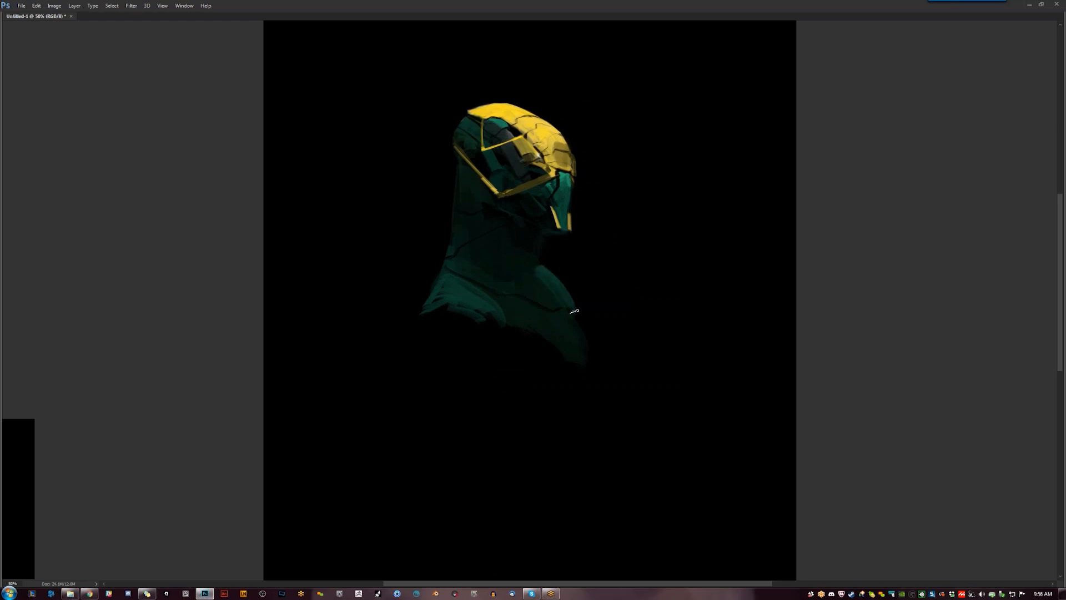
- Block in the near rounded shoulder and upper arm with dark teal strokes
{"action": "mouse_move", "coordinate": [415, 332]}
{"action": "left_mouse_down"}
{"action": "mouse_move", "coordinate": [451, 303]}
{"action": "mouse_move", "coordinate": [466, 323]}
{"action": "mouse_move", "coordinate": [507, 335]}
{"action": "mouse_move", "coordinate": [428, 339]}
{"action": "mouse_move", "coordinate": [458, 349]}
{"action": "mouse_move", "coordinate": [429, 334]}
{"action": "mouse_move", "coordinate": [432, 362]}
{"action": "mouse_move", "coordinate": [474, 360]}
{"action": "mouse_move", "coordinate": [499, 336]}
{"action": "left_mouse_up"}
{"action": "left_click", "coordinate": [438, 332], "text": "alt"}
{"action": "left_click_drag", "start_coordinate": [423, 342], "coordinate": [453, 394]}
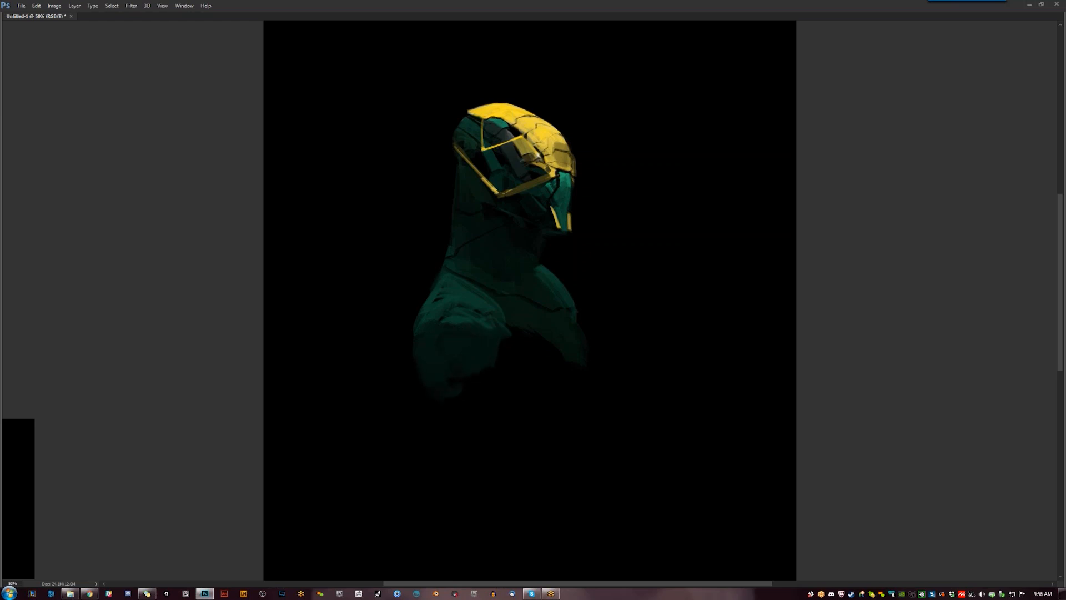
{"action": "left_click_drag", "start_coordinate": [494, 353], "coordinate": [482, 380]}
- Mirror the canvas and extend the arm and chest downward with fading dark teal strokes
{"action": "key", "text": "ctrl+shift+h"}
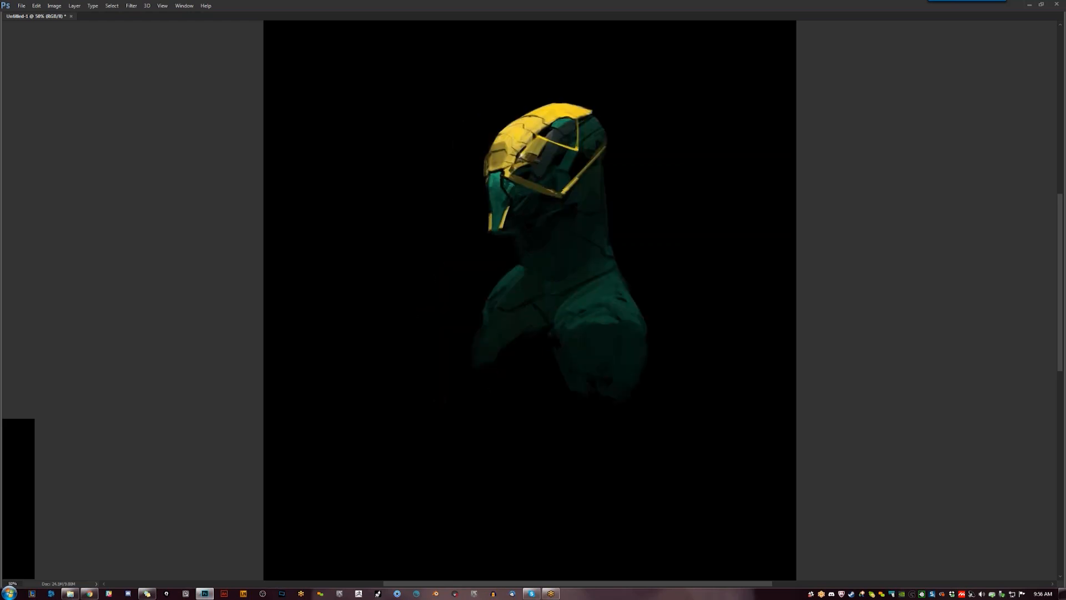
{"action": "mouse_move", "coordinate": [587, 403]}
{"action": "left_mouse_down"}
{"action": "mouse_move", "coordinate": [573, 297]}
{"action": "mouse_move", "coordinate": [555, 309]}
{"action": "mouse_move", "coordinate": [553, 333]}
{"action": "left_mouse_up"}
{"action": "left_click_drag", "start_coordinate": [565, 296], "coordinate": [572, 372]}
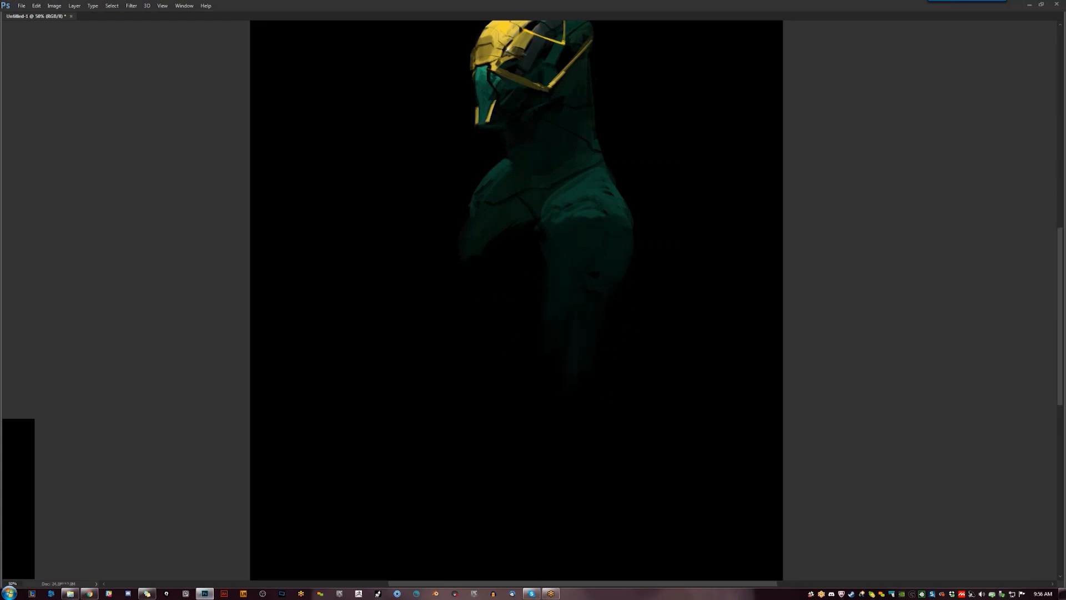
{"action": "mouse_move", "coordinate": [506, 228]}
{"action": "left_mouse_down"}
{"action": "mouse_move", "coordinate": [470, 252]}
{"action": "mouse_move", "coordinate": [474, 268]}
{"action": "mouse_move", "coordinate": [506, 259]}
{"action": "mouse_move", "coordinate": [499, 328]}
{"action": "mouse_move", "coordinate": [523, 277]}
{"action": "mouse_move", "coordinate": [463, 306]}
{"action": "mouse_move", "coordinate": [456, 375]}
{"action": "mouse_move", "coordinate": [453, 341]}
{"action": "mouse_move", "coordinate": [441, 375]}
{"action": "mouse_move", "coordinate": [490, 344]}
{"action": "left_mouse_up"}
{"action": "left_click", "coordinate": [555, 395], "text": "alt"}
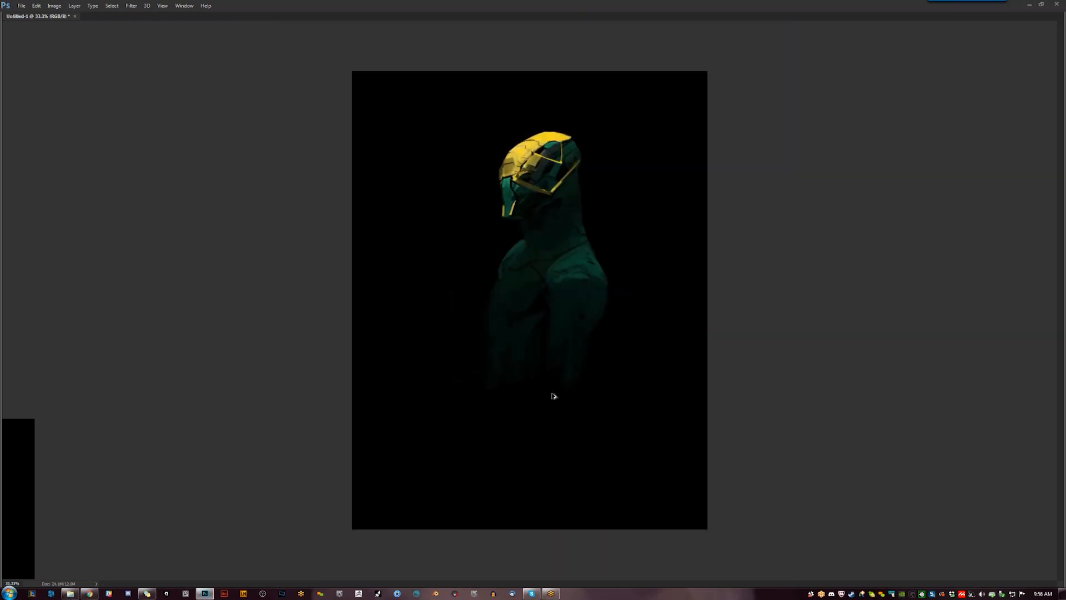
- Mirror the canvas at 50% zoom and smooth the lighter teal plane on top of the near shoulder
{"action": "key", "text": "ctrl+shift+h"}
{"action": "left_click", "coordinate": [542, 315], "text": "ctrl"}
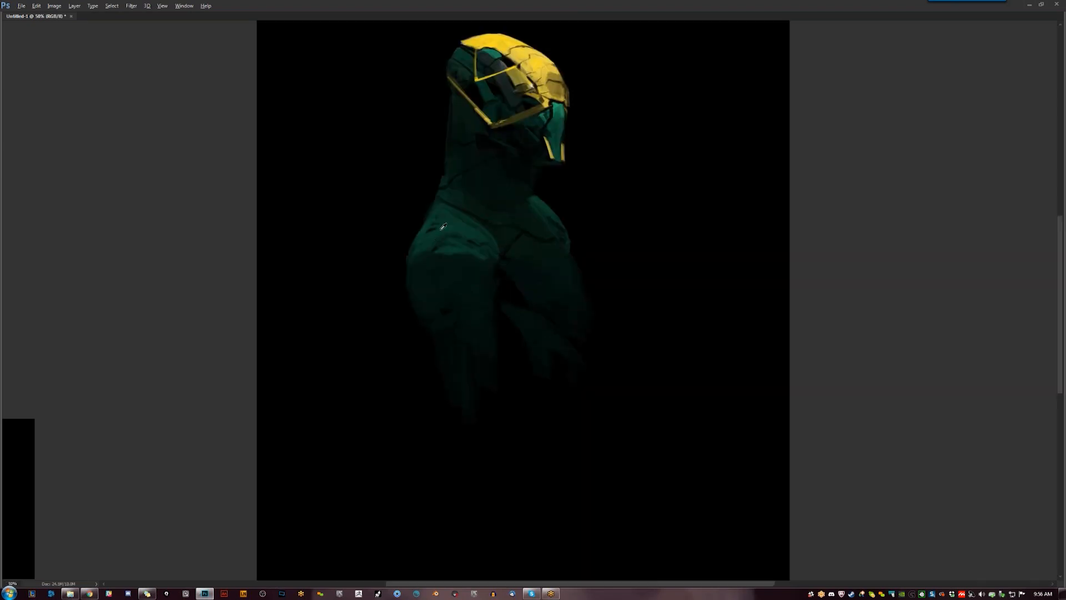
{"action": "left_click_drag", "start_coordinate": [441, 217], "coordinate": [434, 238]}
{"action": "left_click_drag", "start_coordinate": [699, 106], "coordinate": [615, 263]}
{"action": "key", "text": "ctrl+z"}
{"action": "left_click_drag", "start_coordinate": [661, 160], "coordinate": [666, 179]}
{"action": "left_click_drag", "start_coordinate": [722, 152], "coordinate": [610, 244]}
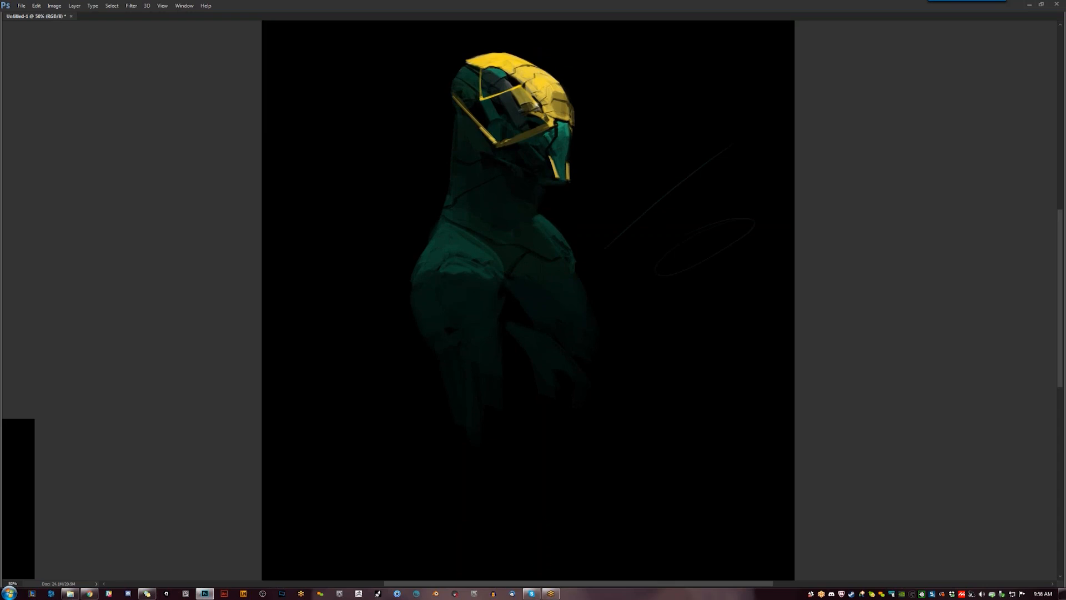
{"action": "key", "text": "ctrl+alt+z"}
{"action": "key", "text": "ctrl+alt+z"}
- Mirror the canvas horizontally
{"action": "key", "text": "ctrl+shift+h"}
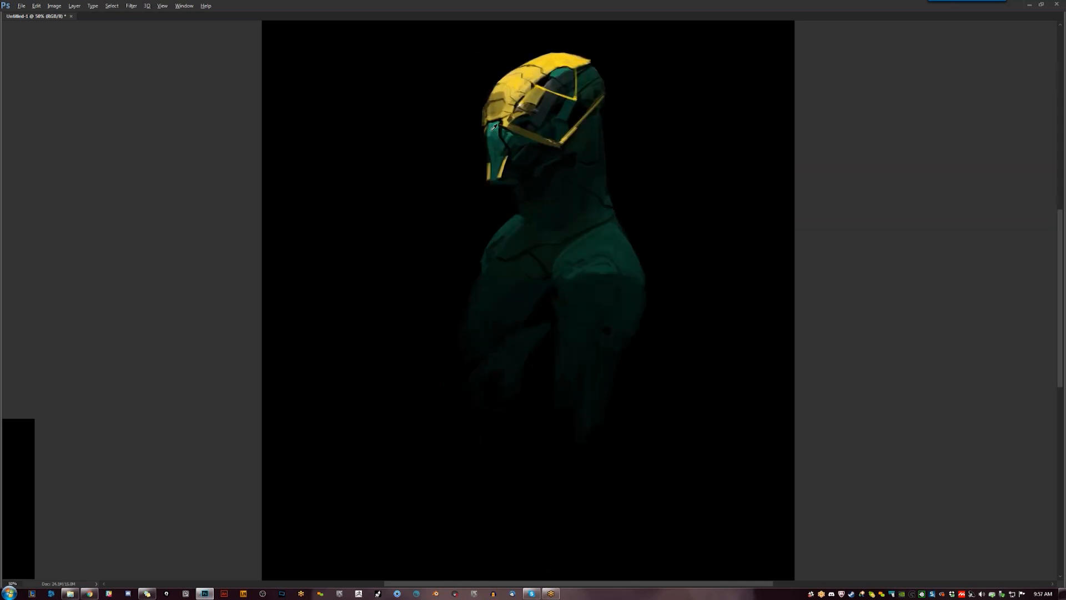
- Touch up the teal face plane, paint a lighter teal wedge at the neck base, mirror the canvas and restore the full interface at 25% zoom
{"action": "left_click_drag", "start_coordinate": [491, 136], "coordinate": [494, 147]}
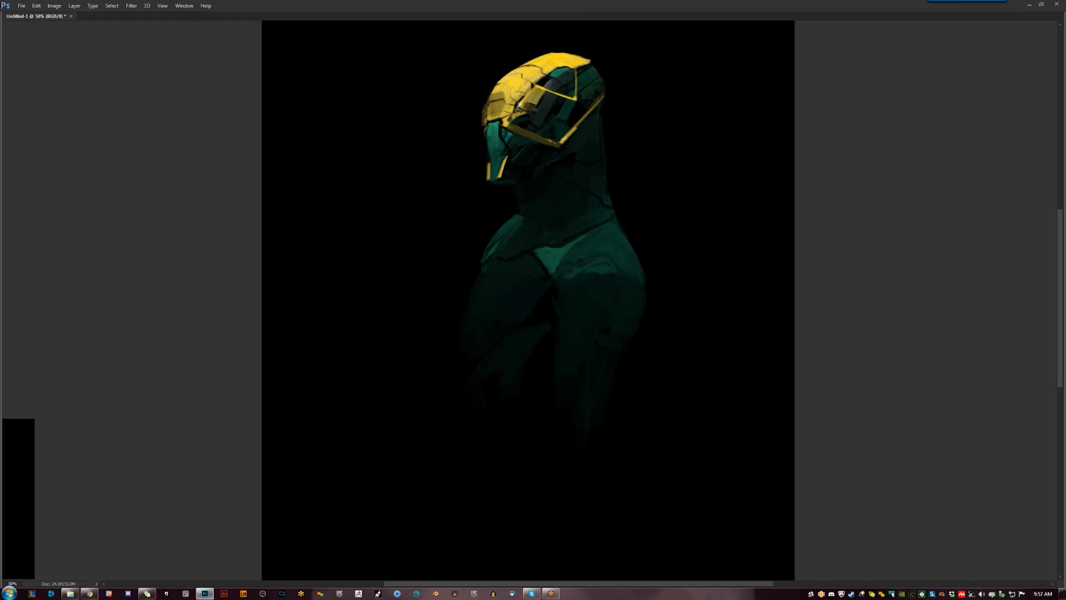
{"action": "key", "text": "ctrl+shift+h"}
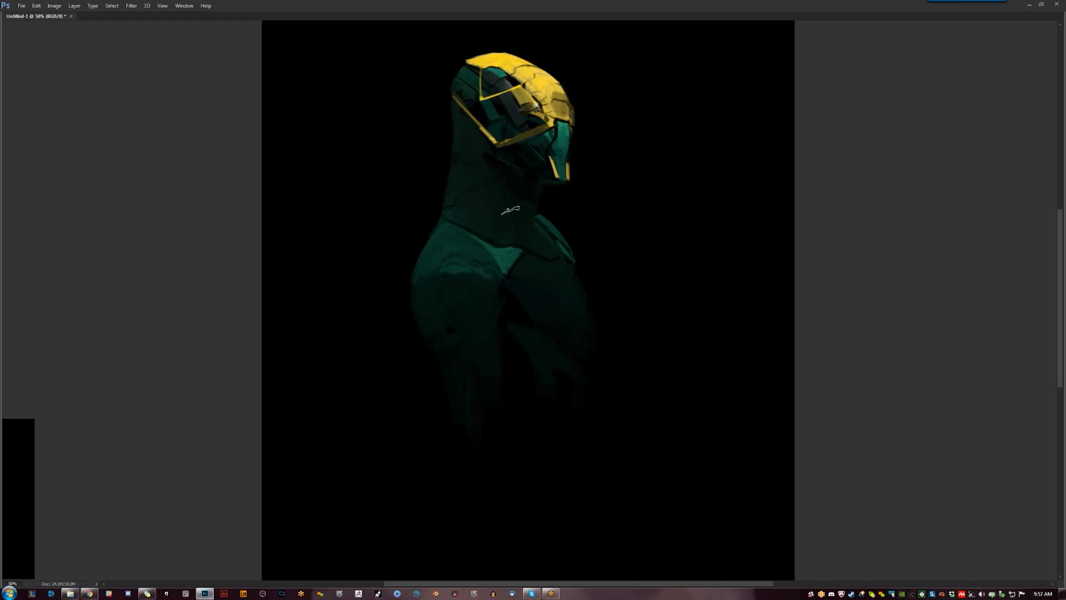
{"action": "key", "text": "ctrl+minus"}
{"action": "key", "text": "ctrl+minus"}
{"action": "key", "text": "Tab"}
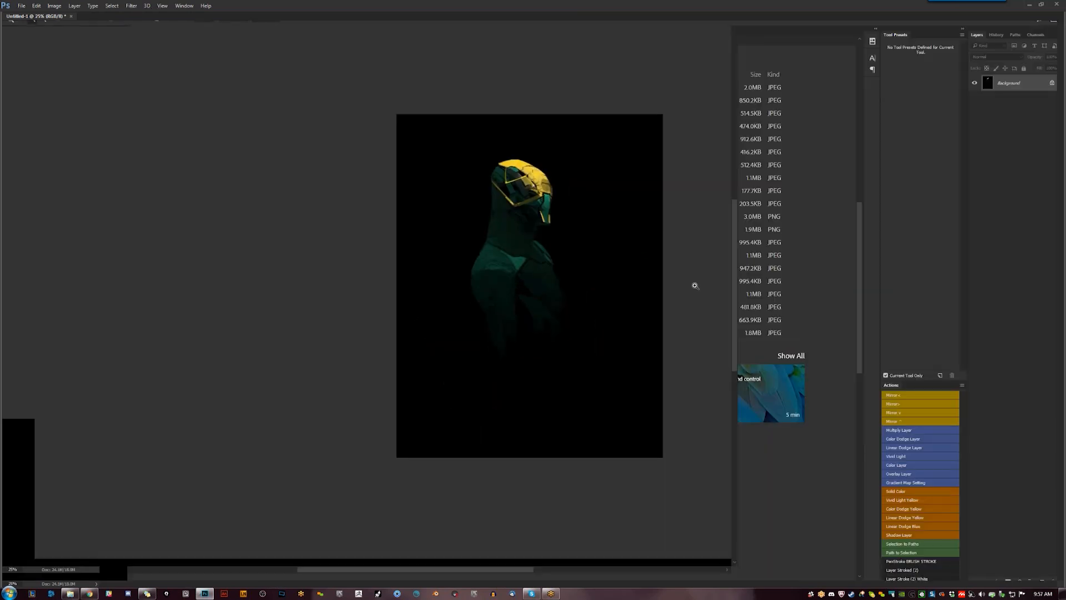
{"action": "key", "text": "f"}
{"action": "key", "text": "f"}
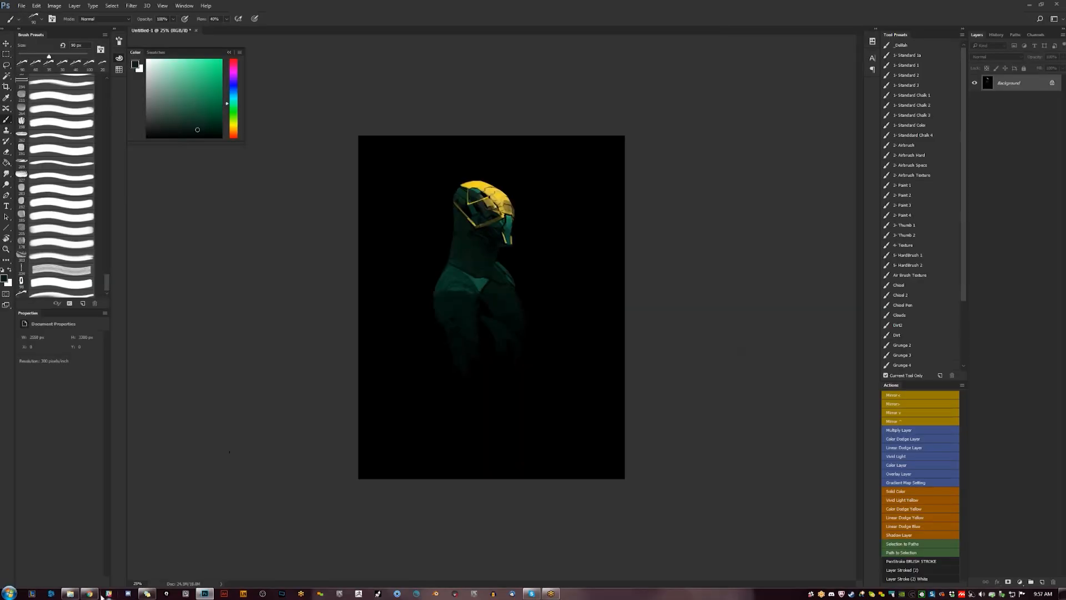
- Switch to Chrome, search for vitaly bulgarov in a new tab and open the Art of Vitaly Bulgarov website
{"action": "left_click", "coordinate": [89, 593]}
{"action": "left_click", "coordinate": [92, 6]}
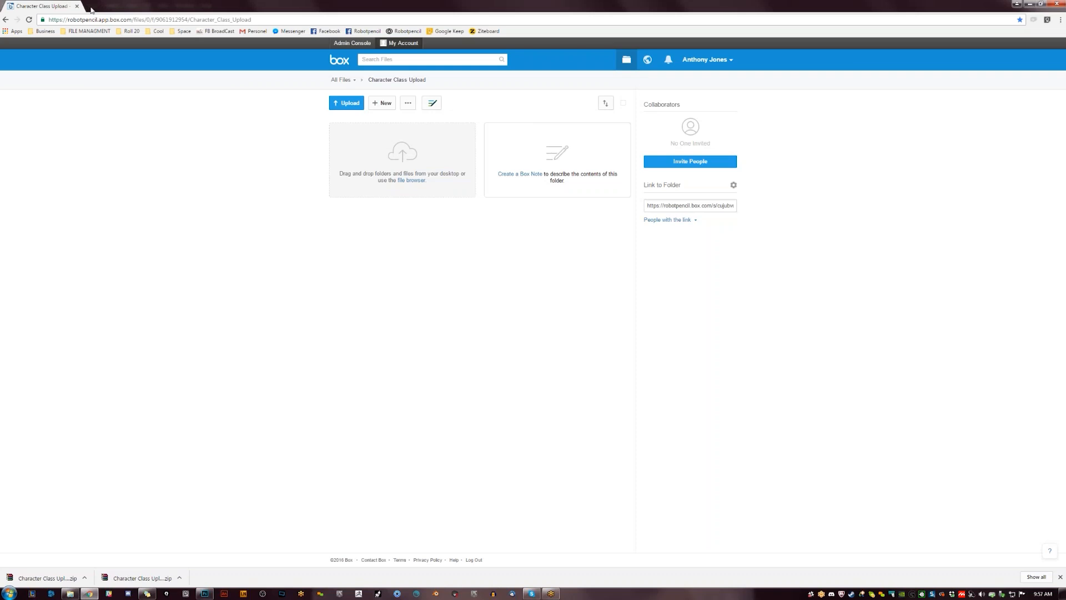
{"action": "type", "text": "v"}
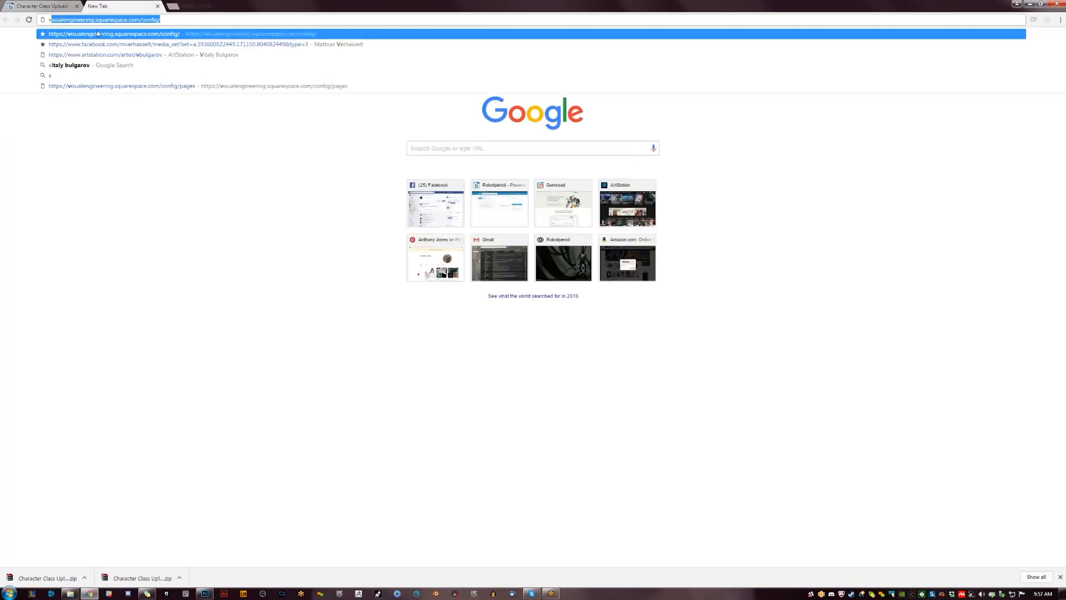
{"action": "left_click", "coordinate": [100, 67]}
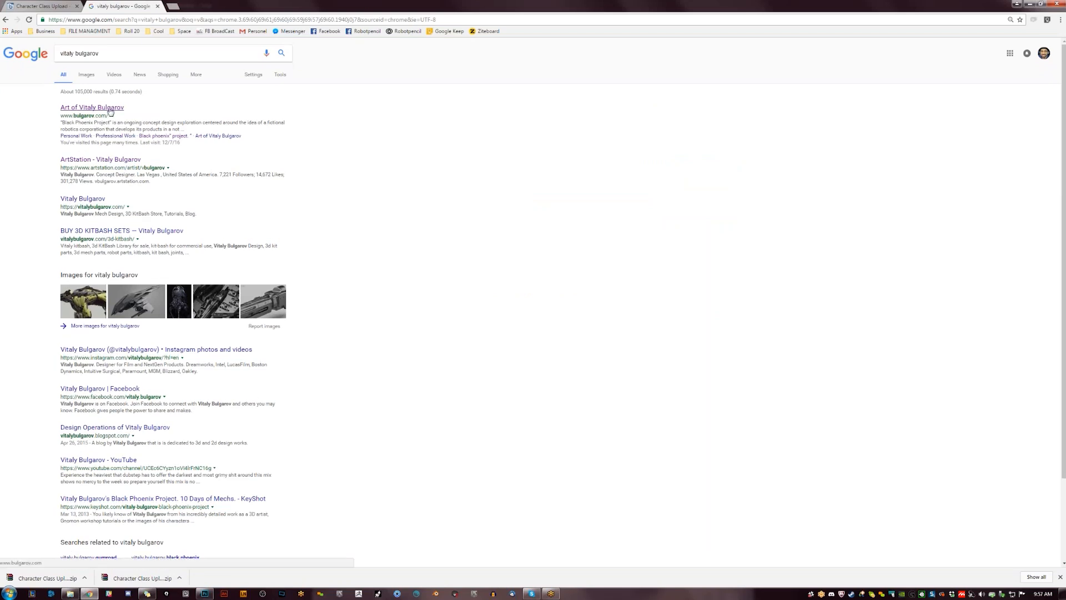
{"action": "left_click", "coordinate": [109, 110]}
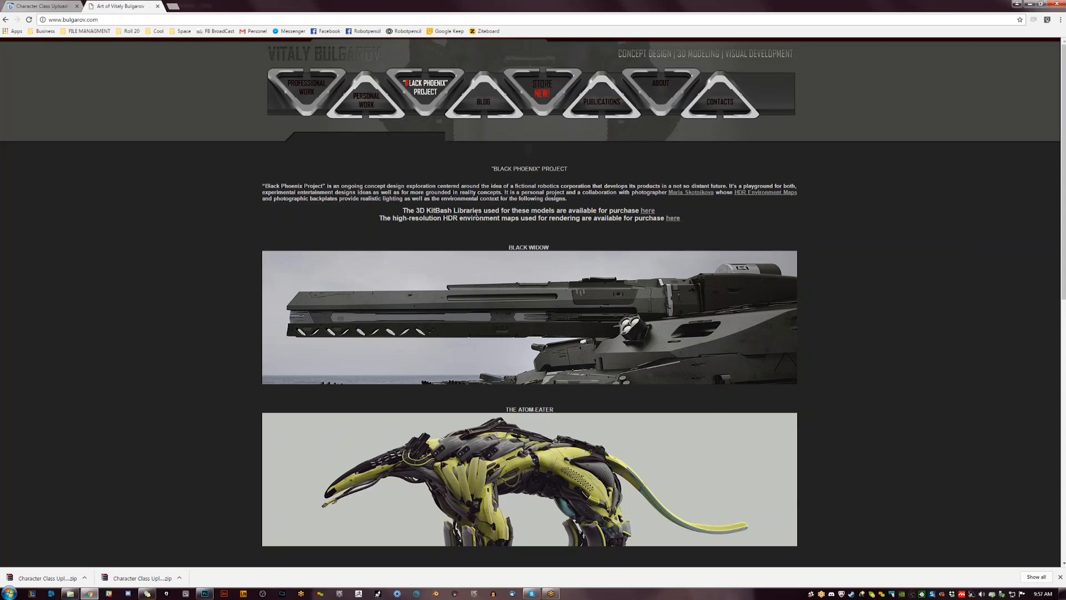
- Open the Black Widow tank project and examine how its renders show paneled surfaces, rounded leg armor and lighting
{"action": "left_click", "coordinate": [552, 326]}
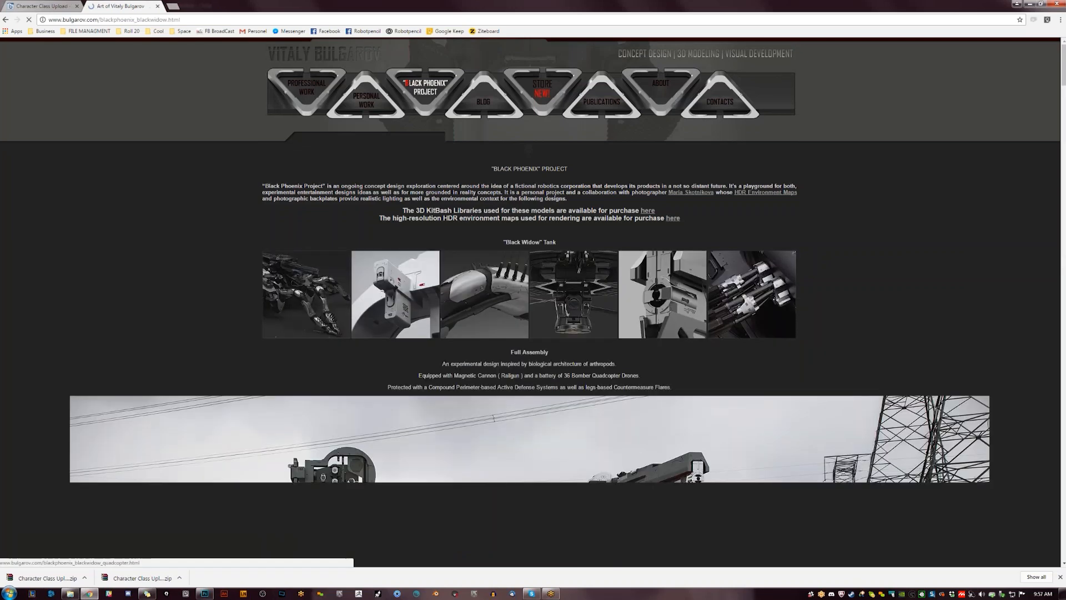
{"action": "scroll", "coordinate": [546, 322], "scroll_direction": "down", "scroll_amount": 6}
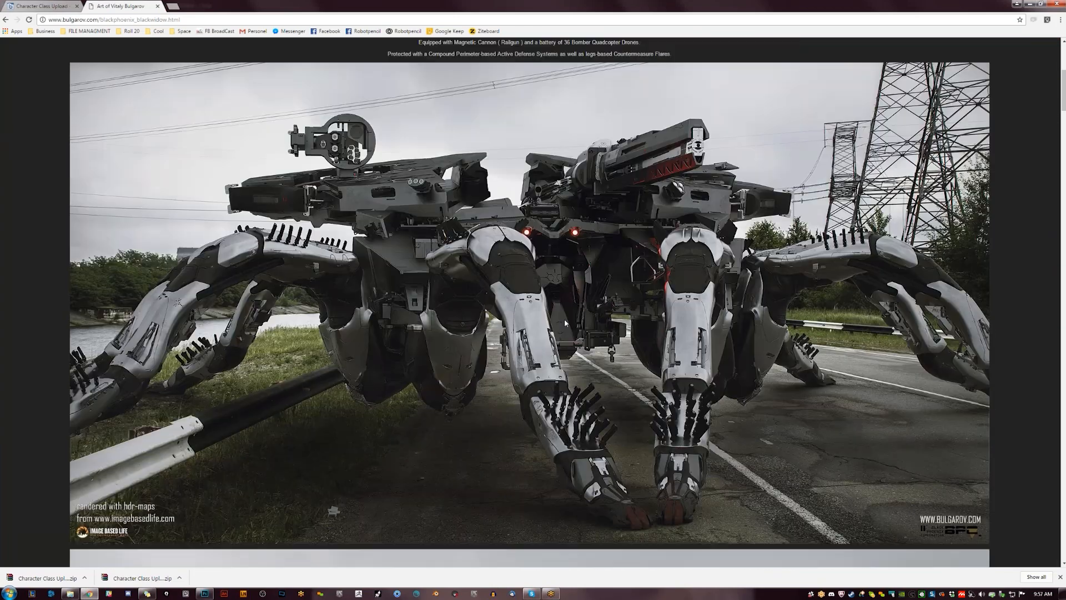
{"action": "scroll", "coordinate": [568, 317], "scroll_direction": "down", "scroll_amount": 15}
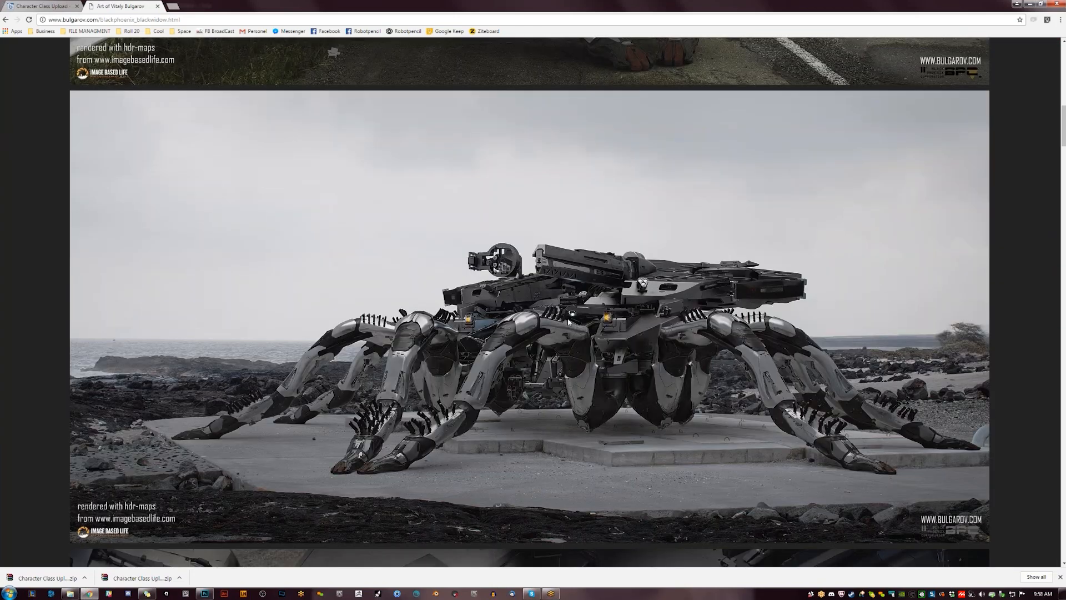
{"action": "scroll", "coordinate": [567, 322], "scroll_direction": "down", "scroll_amount": 10}
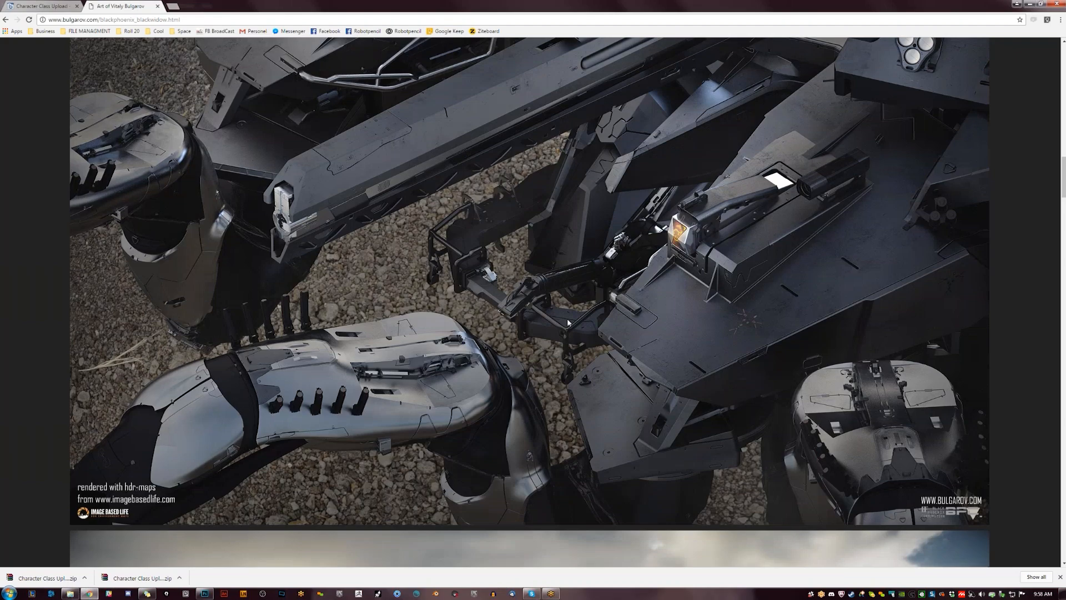
{"action": "scroll", "coordinate": [567, 322], "scroll_direction": "down", "scroll_amount": 9}
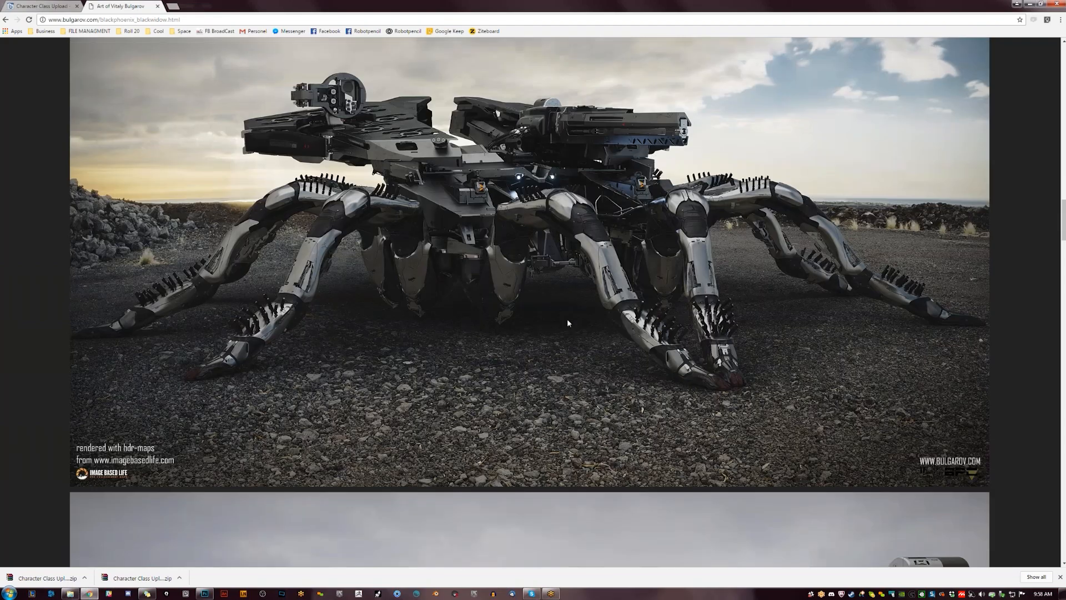
{"action": "scroll", "coordinate": [568, 321], "scroll_direction": "down", "scroll_amount": 3}
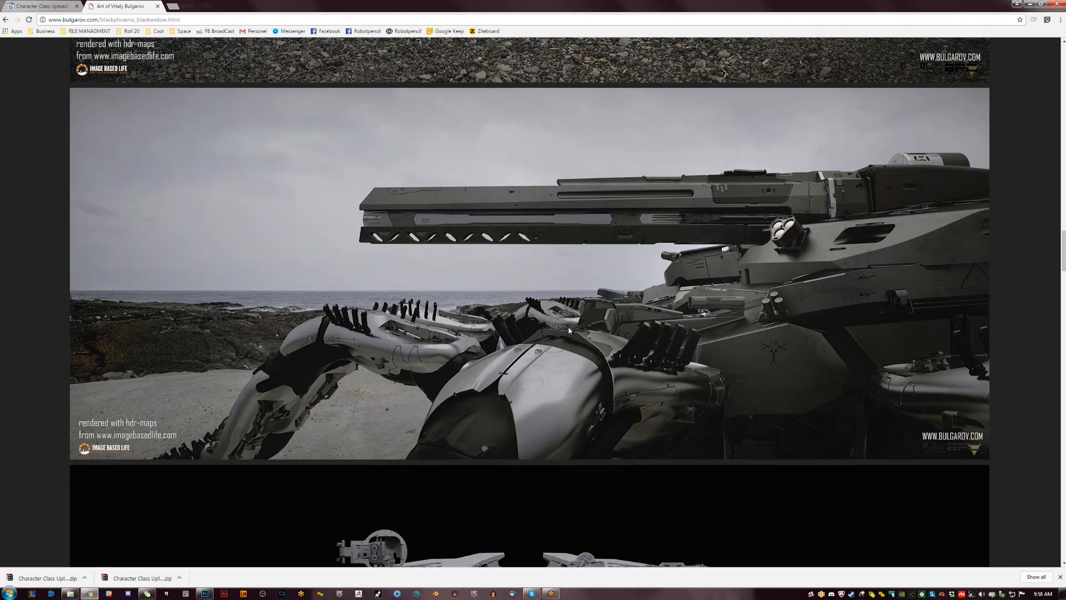
{"action": "scroll", "coordinate": [568, 327], "scroll_direction": "down", "scroll_amount": 3}
{"action": "scroll", "coordinate": [567, 330], "scroll_direction": "down", "scroll_amount": 4}
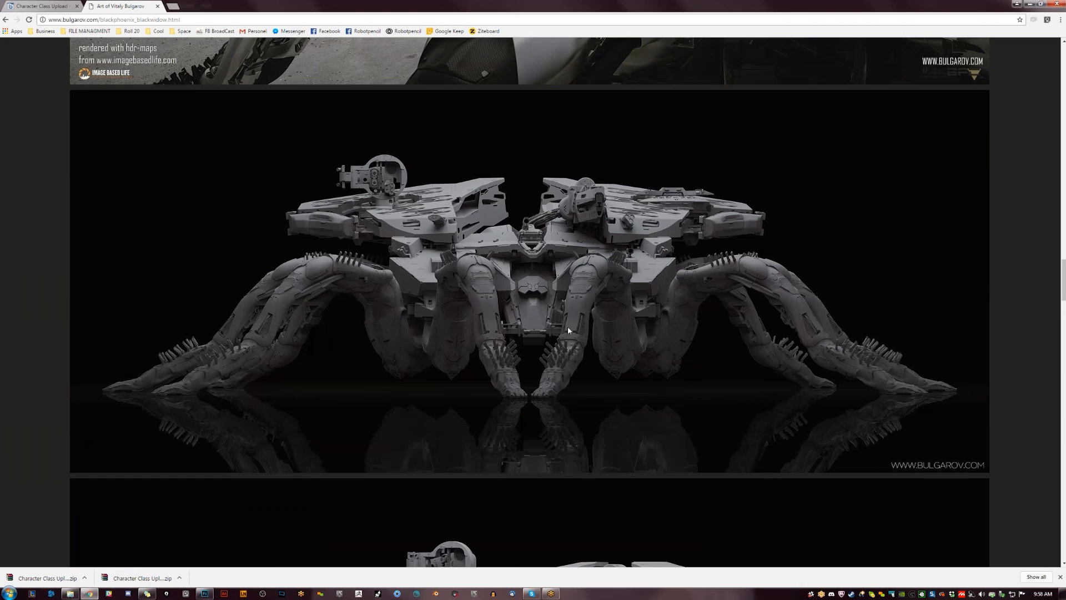
{"action": "scroll", "coordinate": [567, 327], "scroll_direction": "down", "scroll_amount": 6}
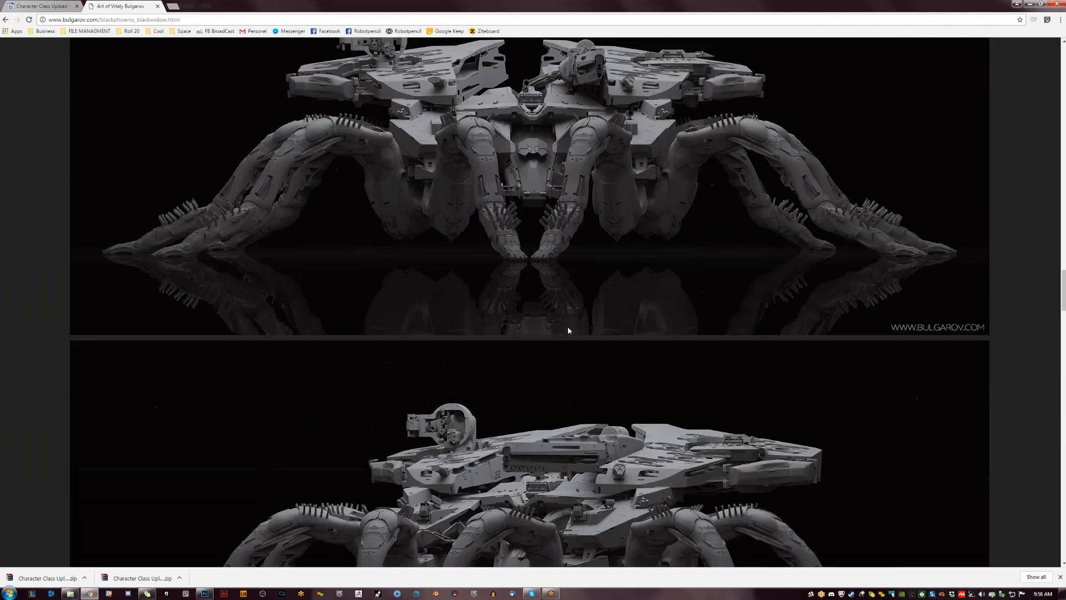
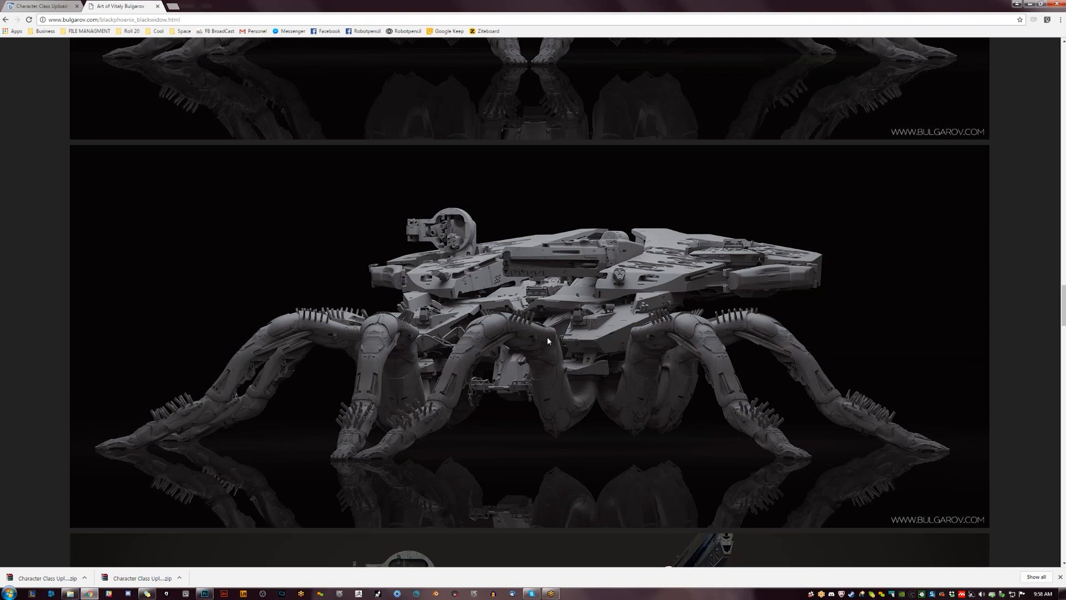
- Examine the remaining Black Widow renders, from the metallic leg views to the close-up of the paneled hull
{"action": "scroll", "coordinate": [546, 338], "scroll_direction": "down", "scroll_amount": 3}
{"action": "scroll", "coordinate": [546, 343], "scroll_direction": "down", "scroll_amount": 10}
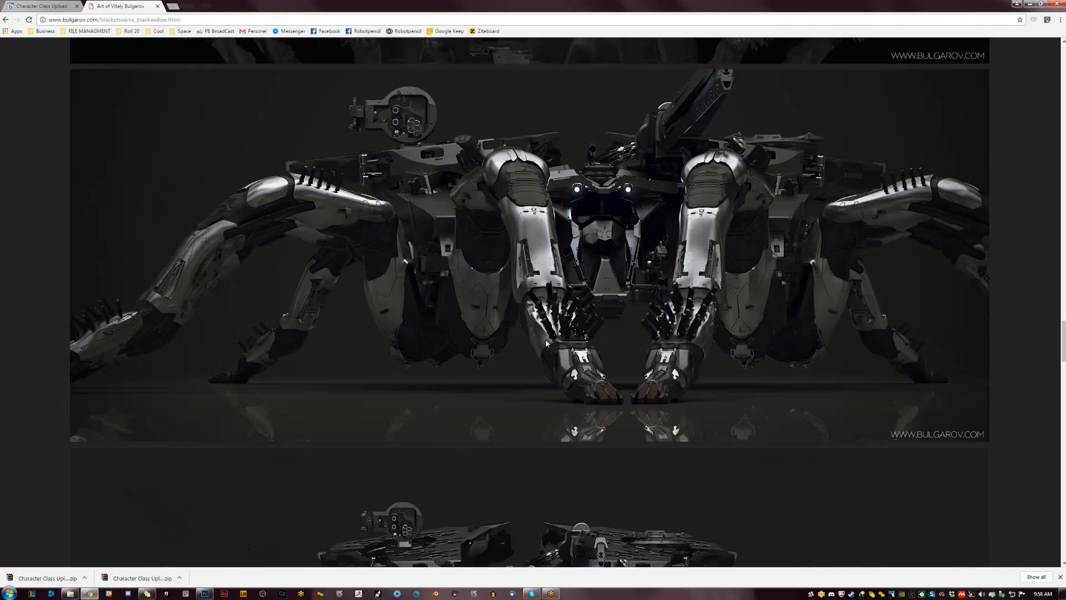
{"action": "scroll", "coordinate": [545, 341], "scroll_direction": "down", "scroll_amount": 11}
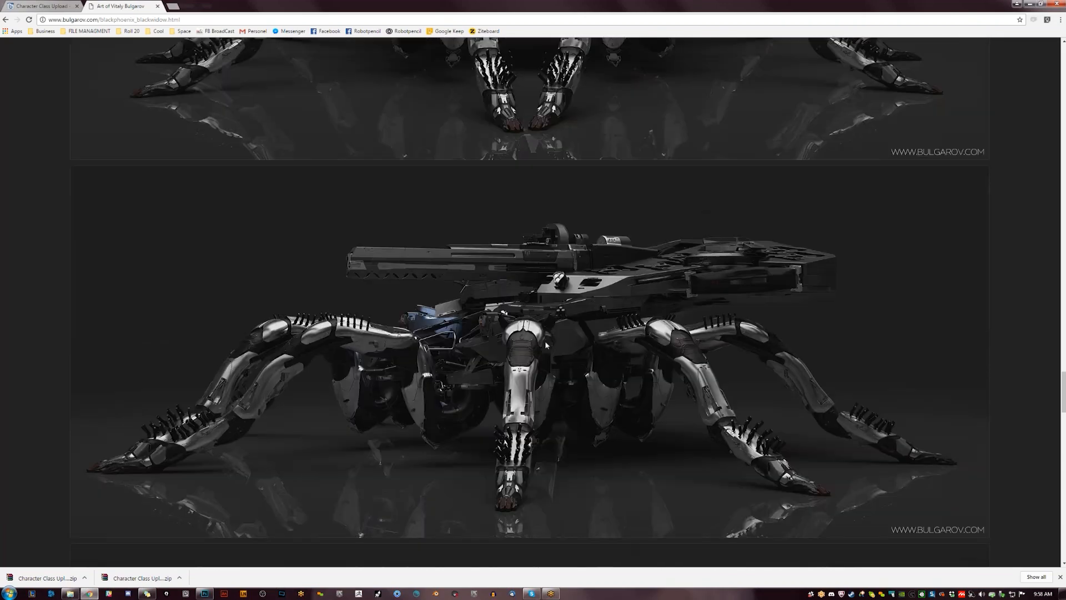
{"action": "scroll", "coordinate": [544, 346], "scroll_direction": "down", "scroll_amount": 4}
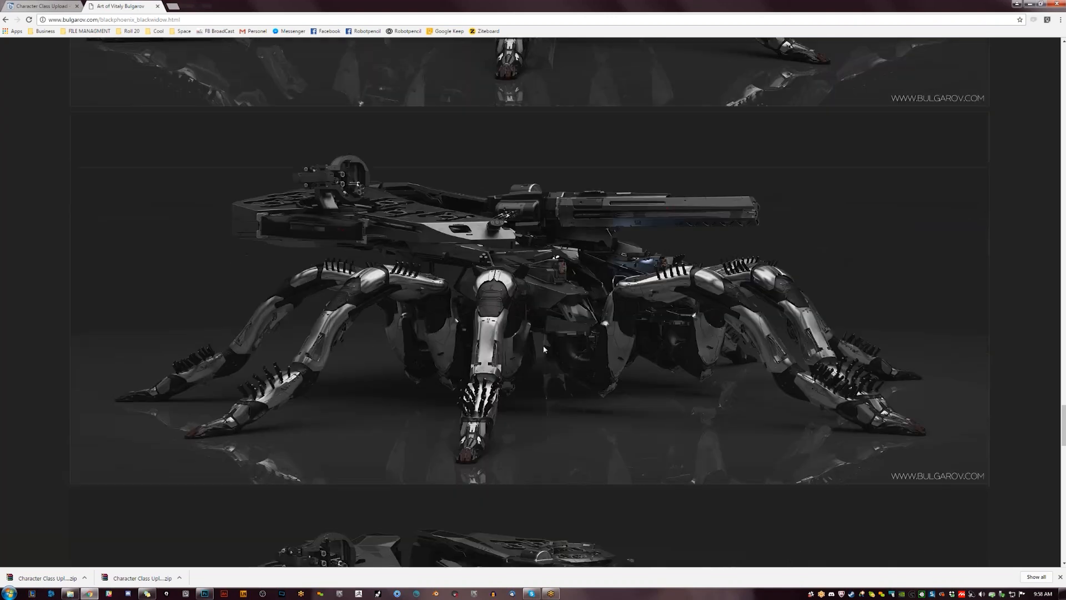
{"action": "scroll", "coordinate": [544, 346], "scroll_direction": "up", "scroll_amount": 6}
{"action": "scroll", "coordinate": [544, 349], "scroll_direction": "down", "scroll_amount": 5}
{"action": "scroll", "coordinate": [544, 350], "scroll_direction": "down", "scroll_amount": 4}
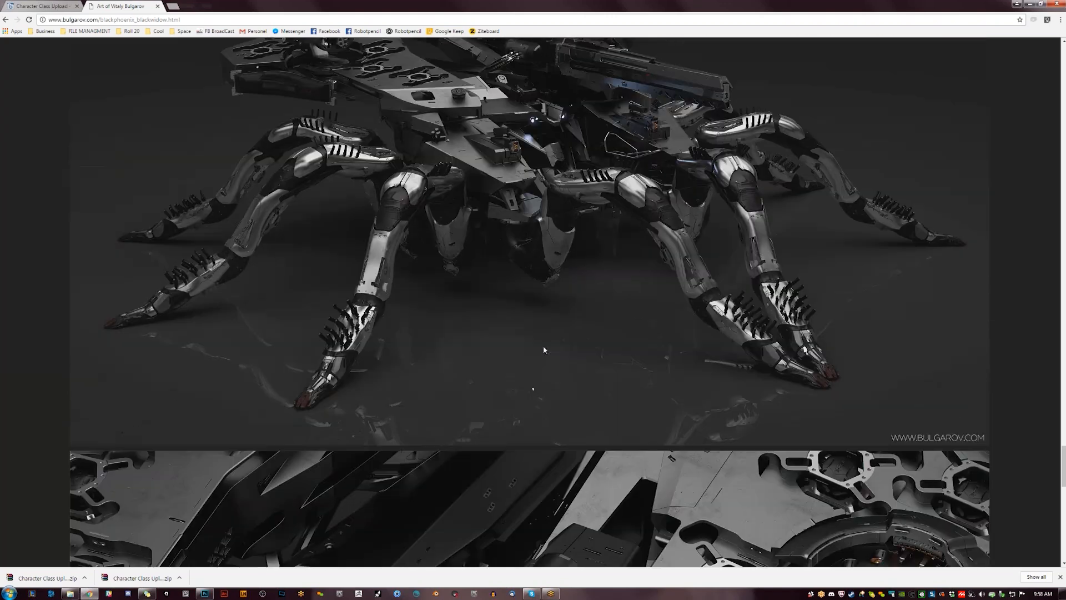
{"action": "scroll", "coordinate": [544, 349], "scroll_direction": "down", "scroll_amount": 9}
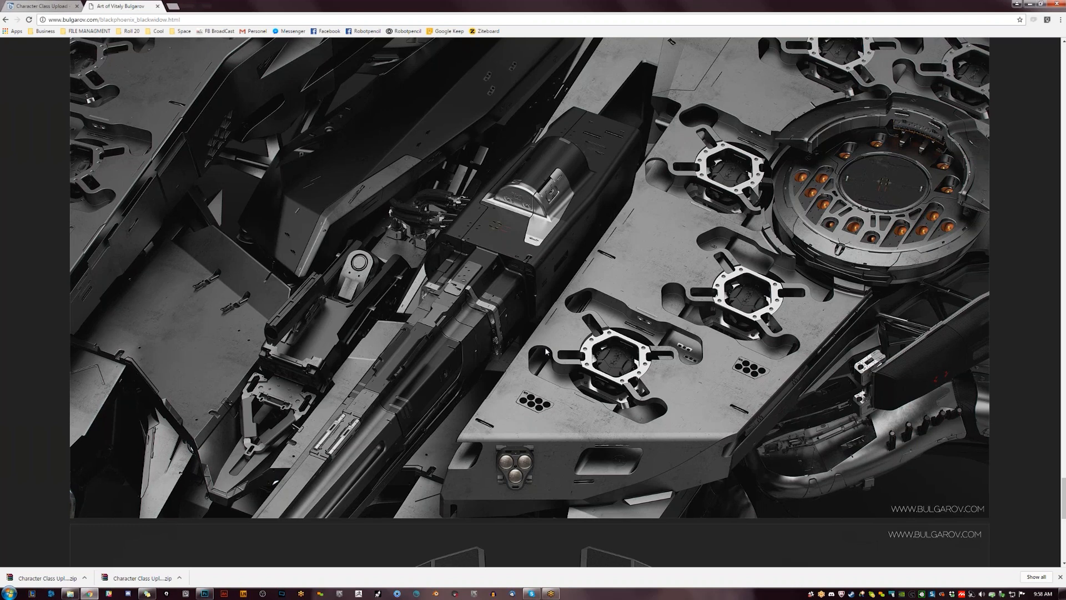
- Search Google Images for 3d art in a new tab and skim the results
{"action": "left_click", "coordinate": [173, 7]}
{"action": "type", "text": "3d "}
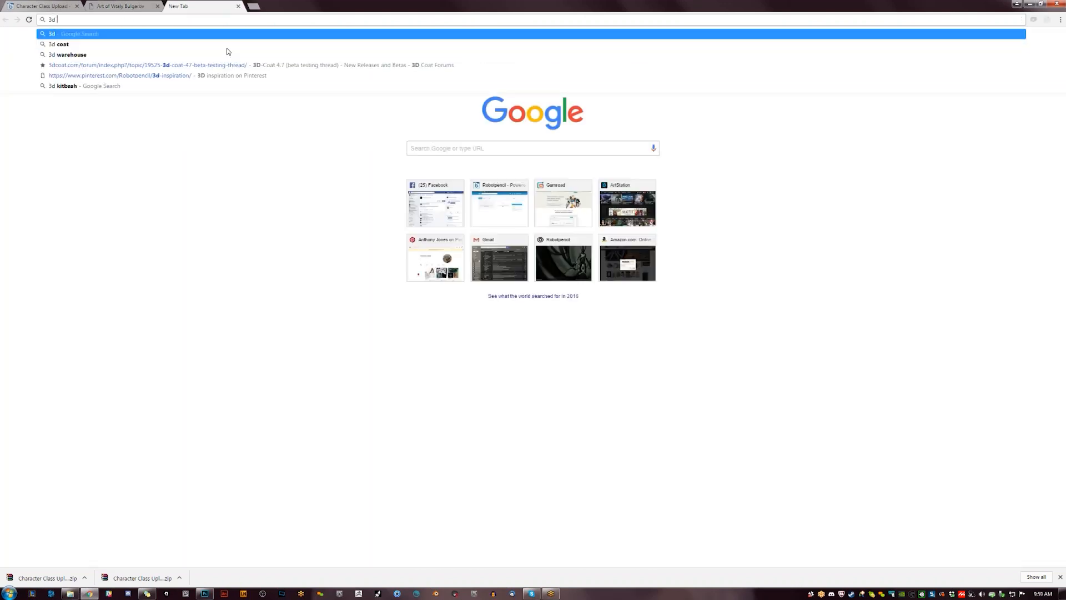
{"action": "type", "text": "art"}
{"action": "key", "text": "Return"}
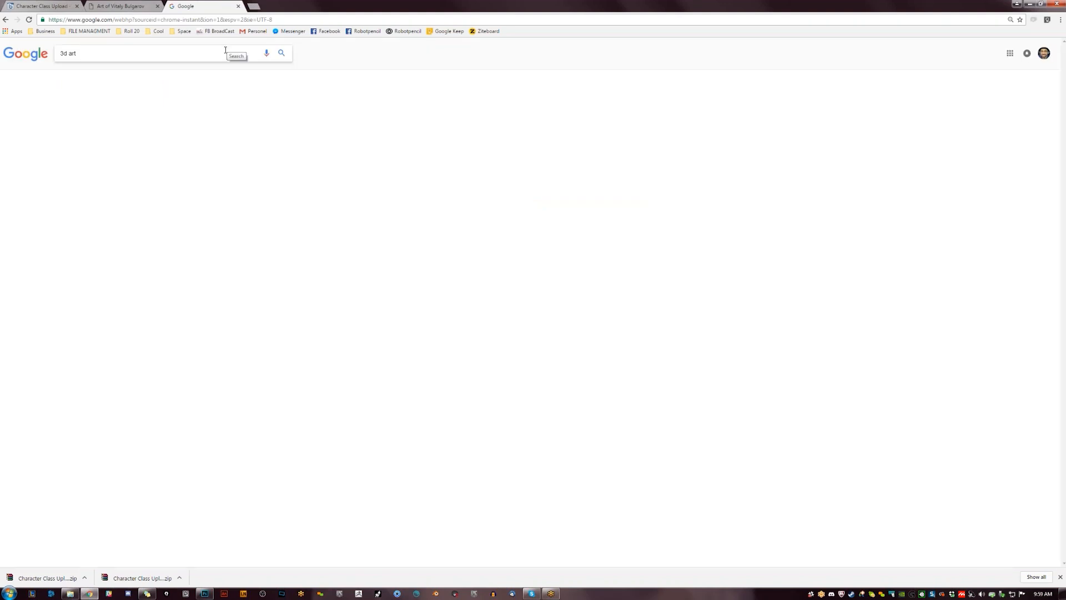
{"action": "left_click", "coordinate": [86, 75]}
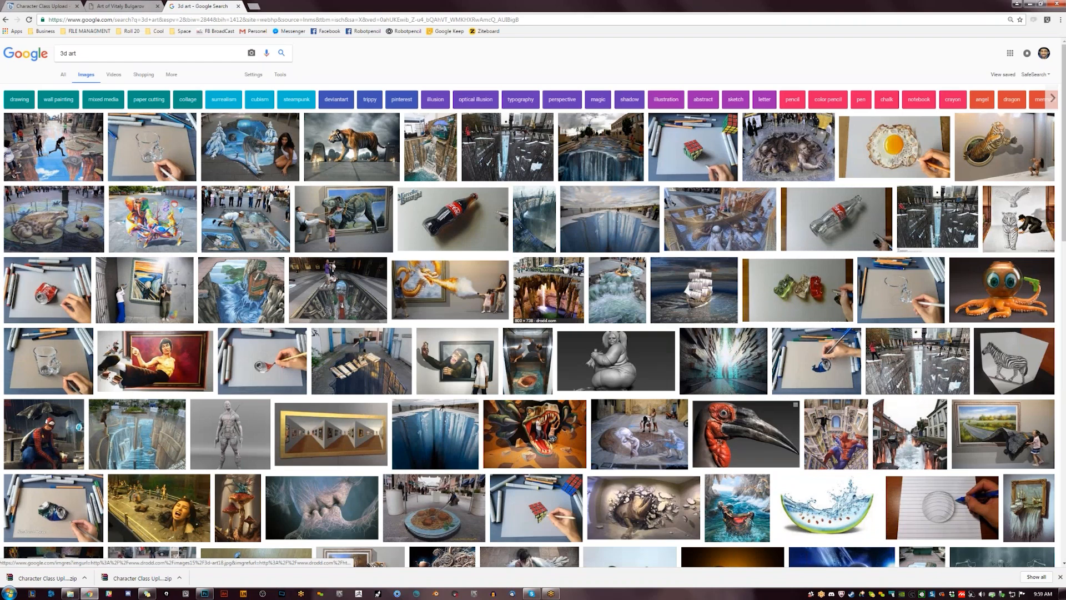
{"action": "scroll", "coordinate": [564, 276], "scroll_direction": "down", "scroll_amount": 1}
{"action": "scroll", "coordinate": [487, 306], "scroll_direction": "down", "scroll_amount": 1}
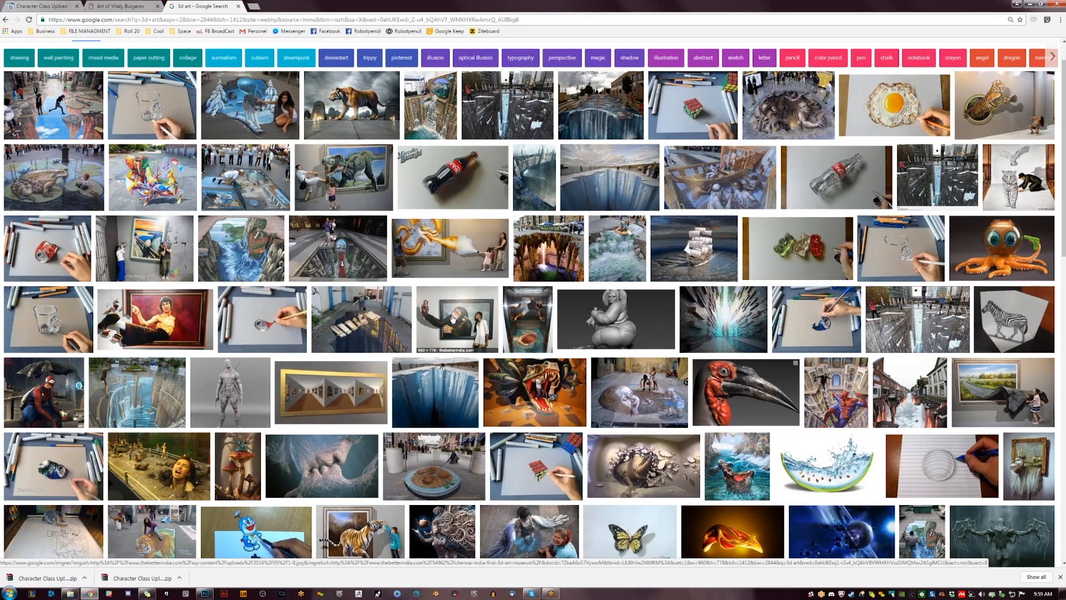
{"action": "scroll", "coordinate": [452, 320], "scroll_direction": "up", "scroll_amount": 2}
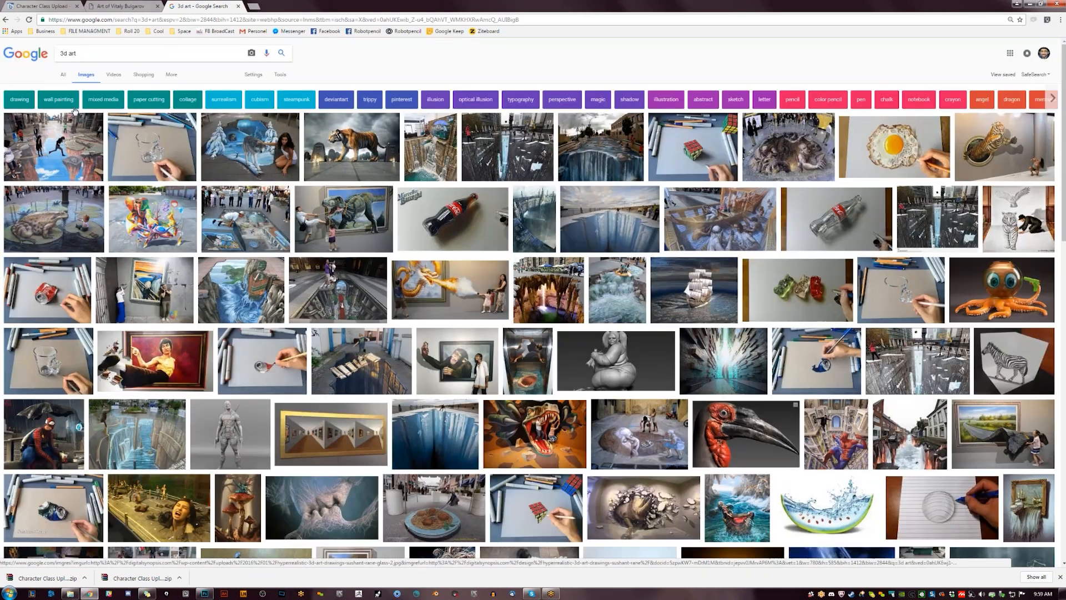
- Change the image search to 3d model art and skim the results
{"action": "left_click", "coordinate": [67, 53]}
{"action": "type", "text": "model"}
{"action": "key", "text": "Return"}
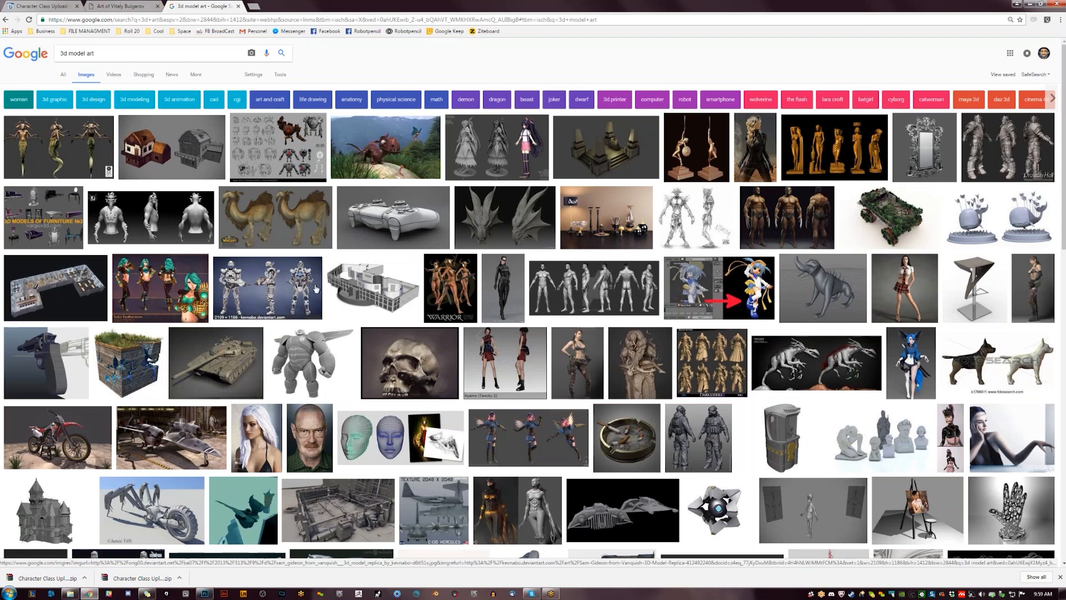
{"action": "scroll", "coordinate": [594, 288], "scroll_direction": "down", "scroll_amount": 1}
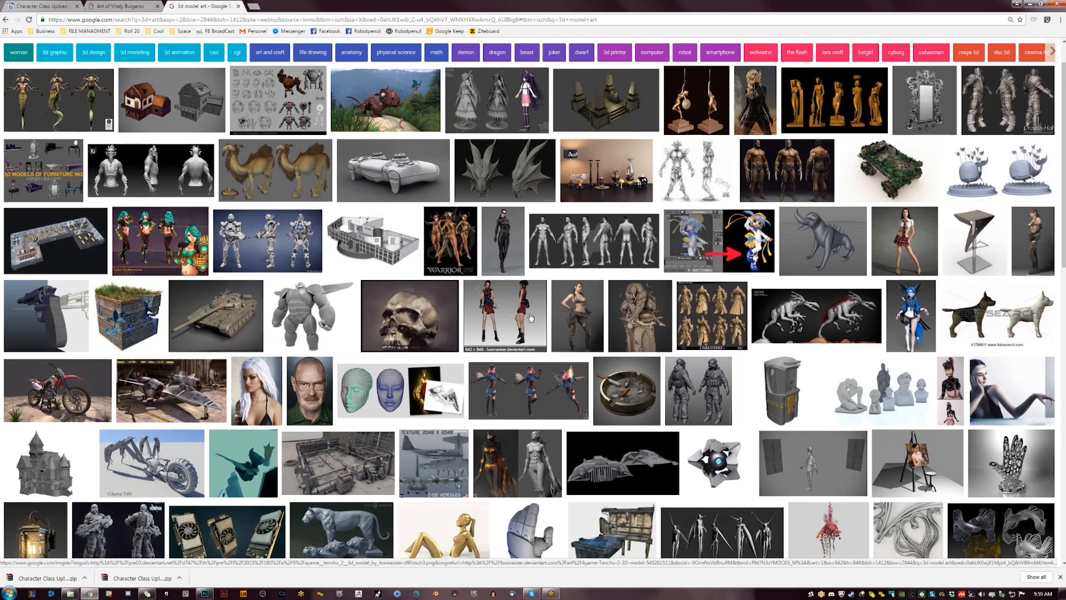
- Replace art with robot to search images for 3d model robot
{"action": "scroll", "coordinate": [594, 288], "scroll_direction": "up", "scroll_amount": 1}
{"action": "left_click_drag", "start_coordinate": [98, 54], "coordinate": [89, 56]}
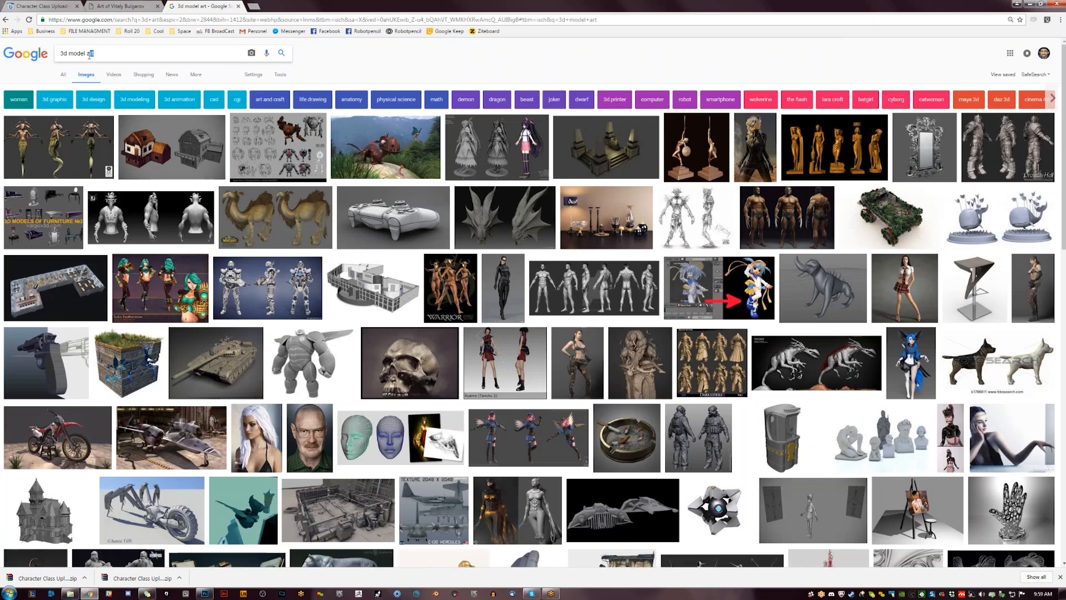
{"action": "key", "text": "BackSpace"}
{"action": "key", "text": "BackSpace"}
{"action": "type", "text": "robot"}
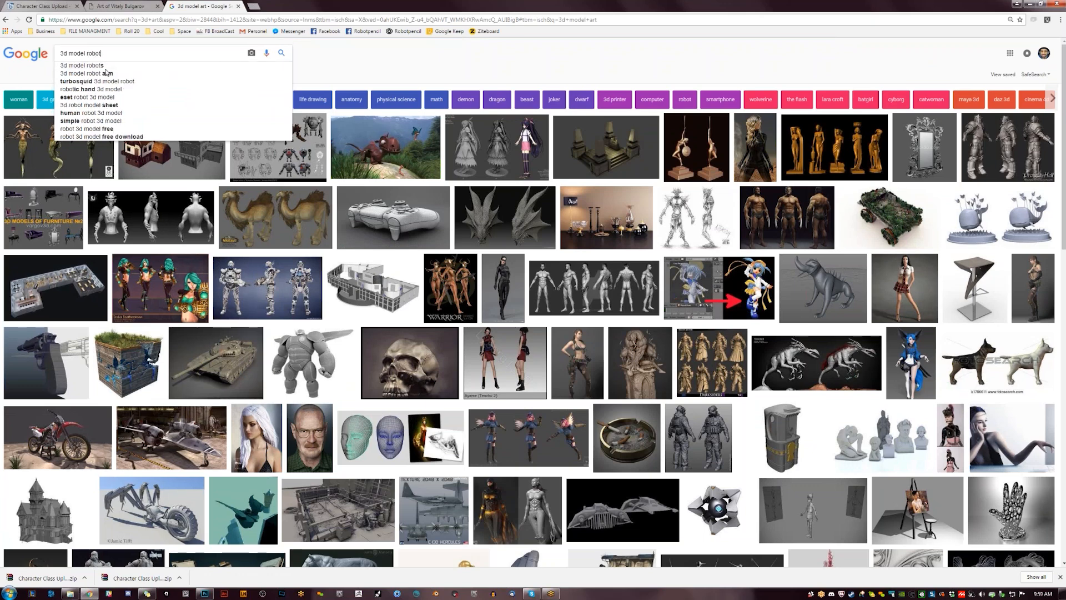
{"action": "key", "text": "Return"}
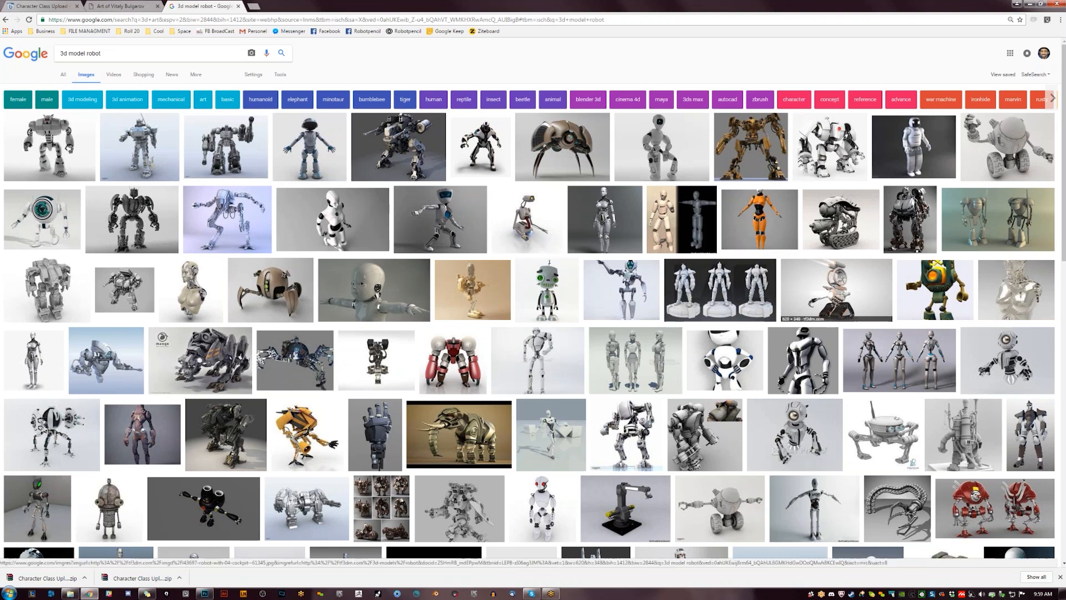
- Browse the robot model images for simple forms that show how shapes and lighting are handled
{"action": "scroll", "coordinate": [794, 253], "scroll_direction": "down", "scroll_amount": 1}
{"action": "scroll", "coordinate": [801, 281], "scroll_direction": "down", "scroll_amount": 3}
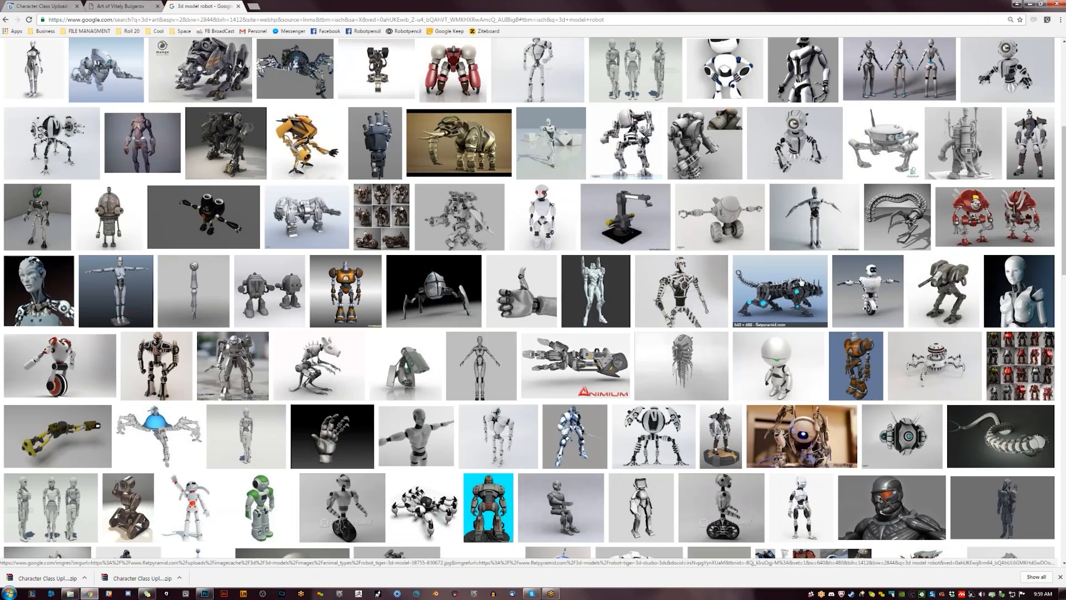
{"action": "scroll", "coordinate": [799, 284], "scroll_direction": "down", "scroll_amount": 2}
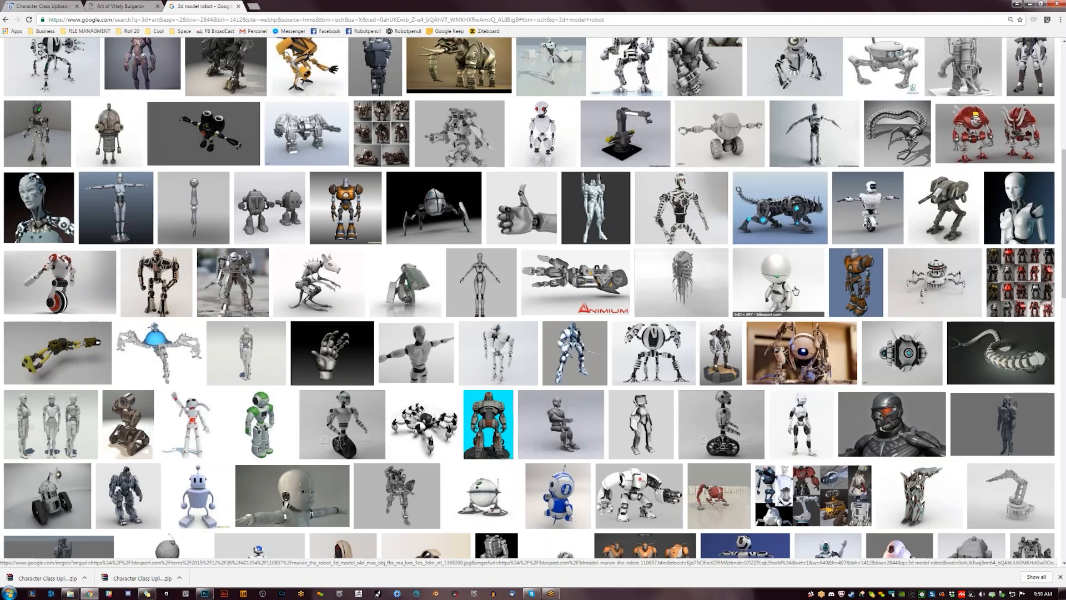
{"action": "scroll", "coordinate": [795, 289], "scroll_direction": "down", "scroll_amount": 3}
{"action": "scroll", "coordinate": [796, 290], "scroll_direction": "down", "scroll_amount": 4}
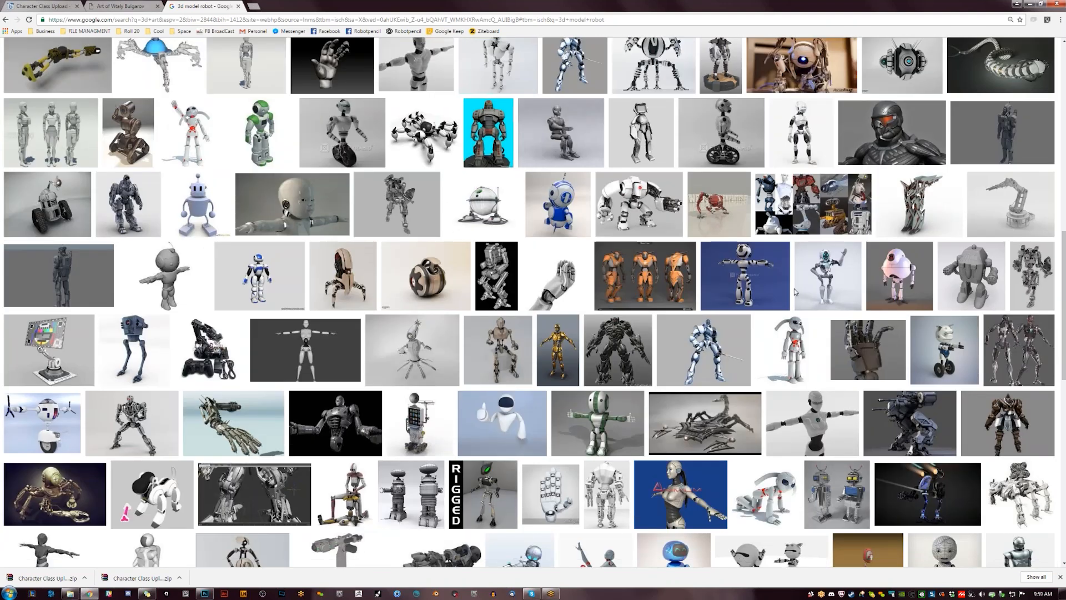
{"action": "scroll", "coordinate": [754, 295], "scroll_direction": "down", "scroll_amount": 5}
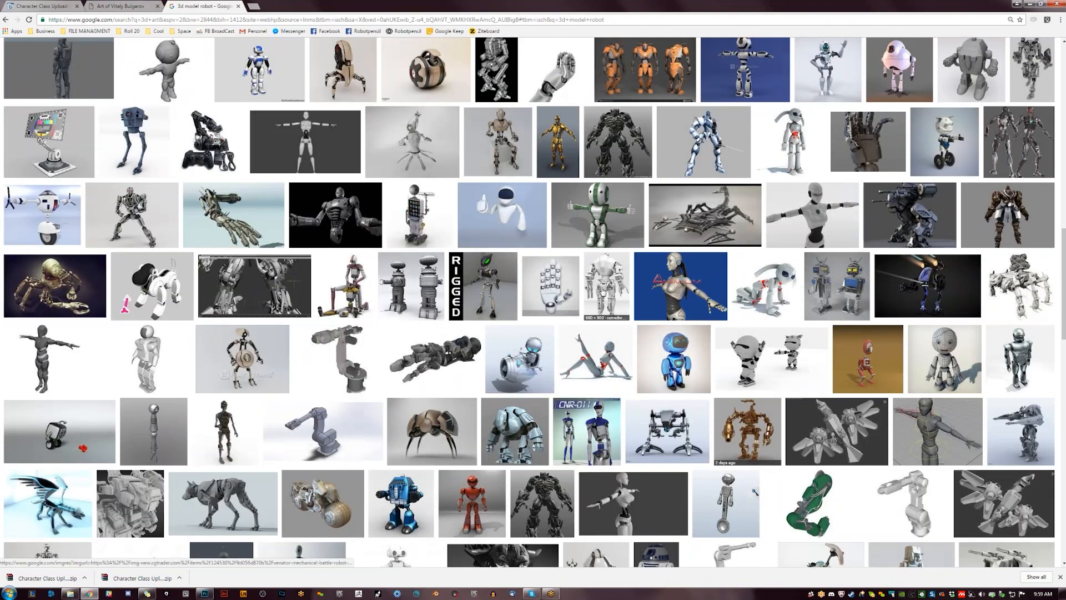
{"action": "scroll", "coordinate": [594, 296], "scroll_direction": "down", "scroll_amount": 3}
{"action": "scroll", "coordinate": [594, 296], "scroll_direction": "down", "scroll_amount": 3}
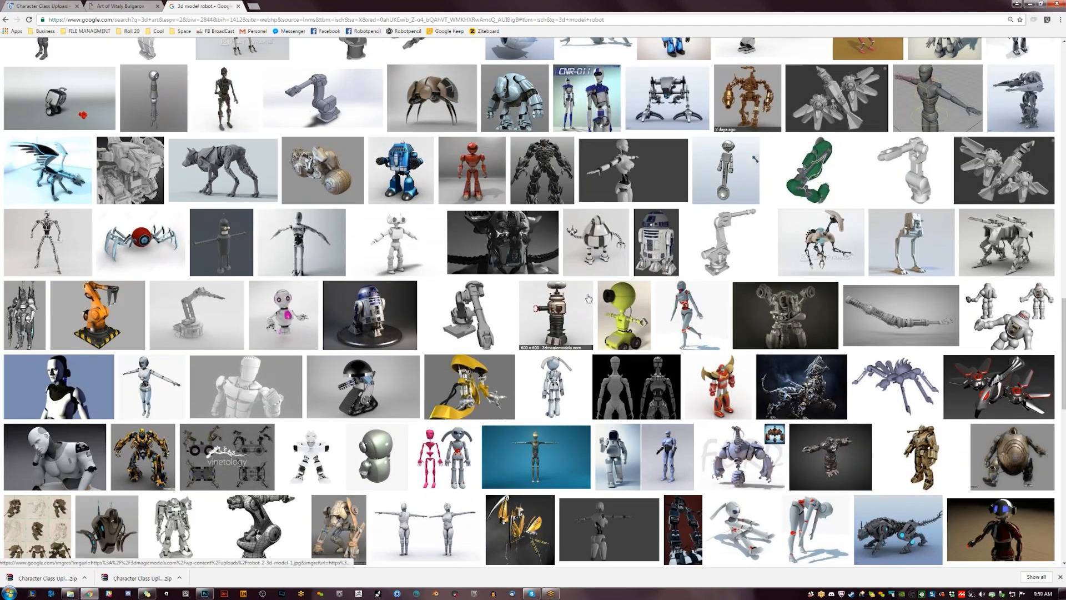
{"action": "scroll", "coordinate": [587, 298], "scroll_direction": "down", "scroll_amount": 2}
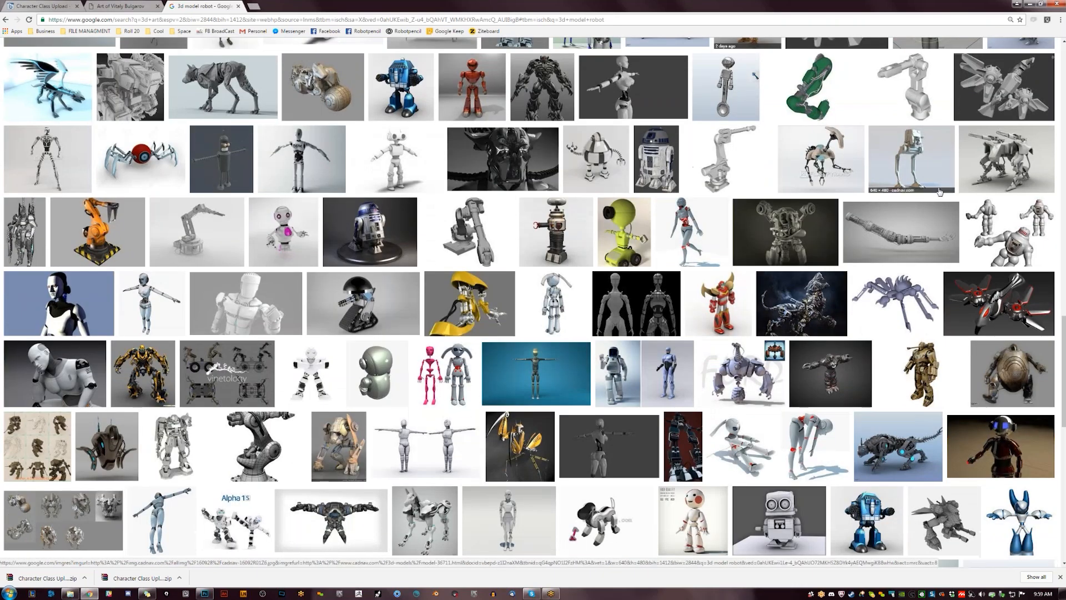
- Preview the CB Model Pro white robot image and look over its rounded forms
{"action": "left_click", "coordinate": [1009, 233]}
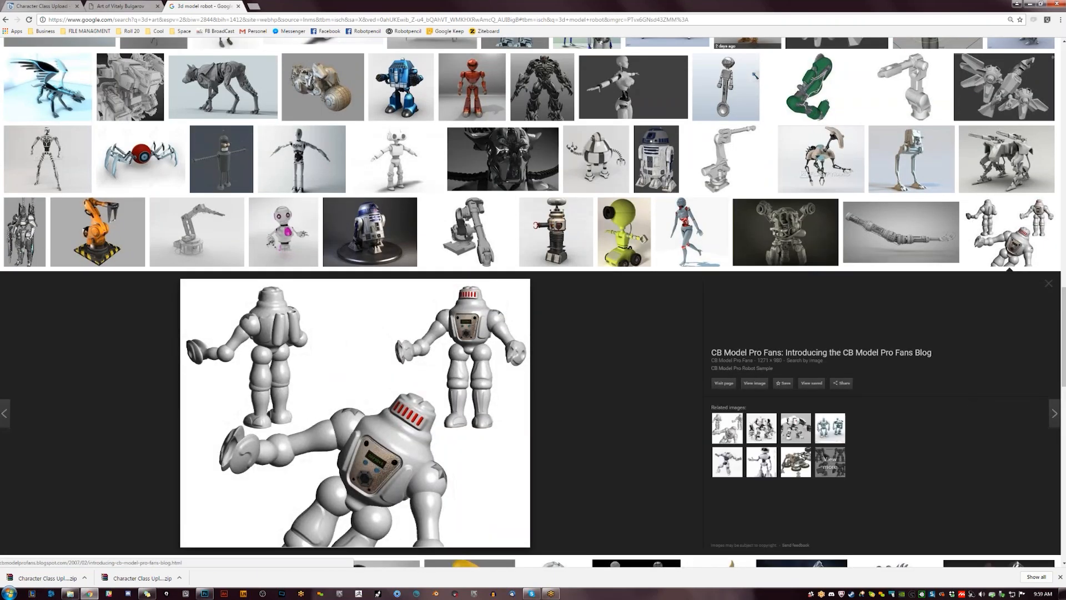
{"action": "scroll", "coordinate": [639, 302], "scroll_direction": "down", "scroll_amount": 5}
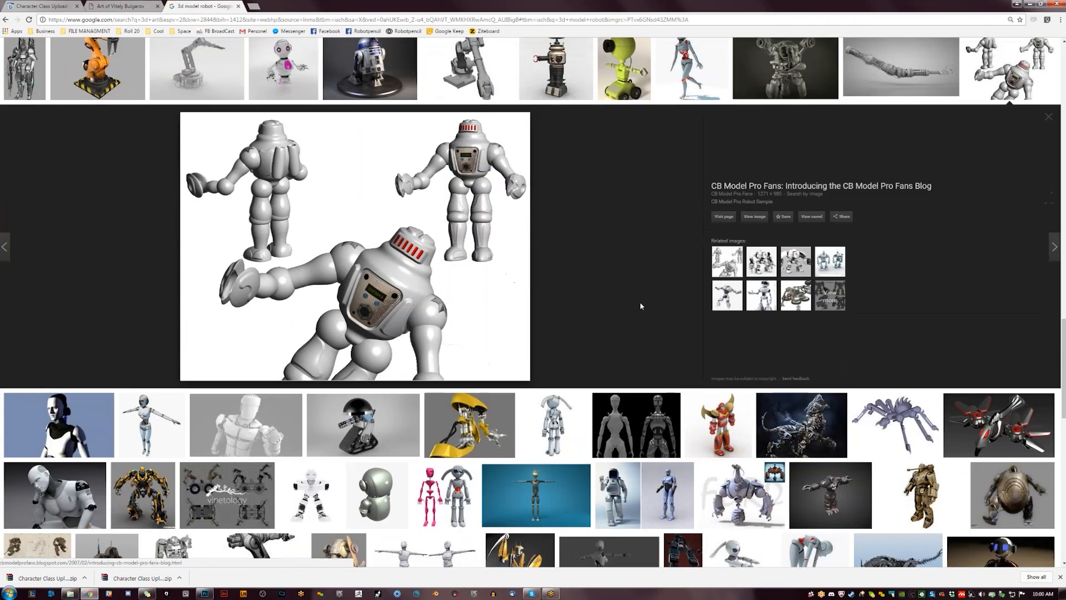
{"action": "scroll", "coordinate": [640, 305], "scroll_direction": "down", "scroll_amount": 5}
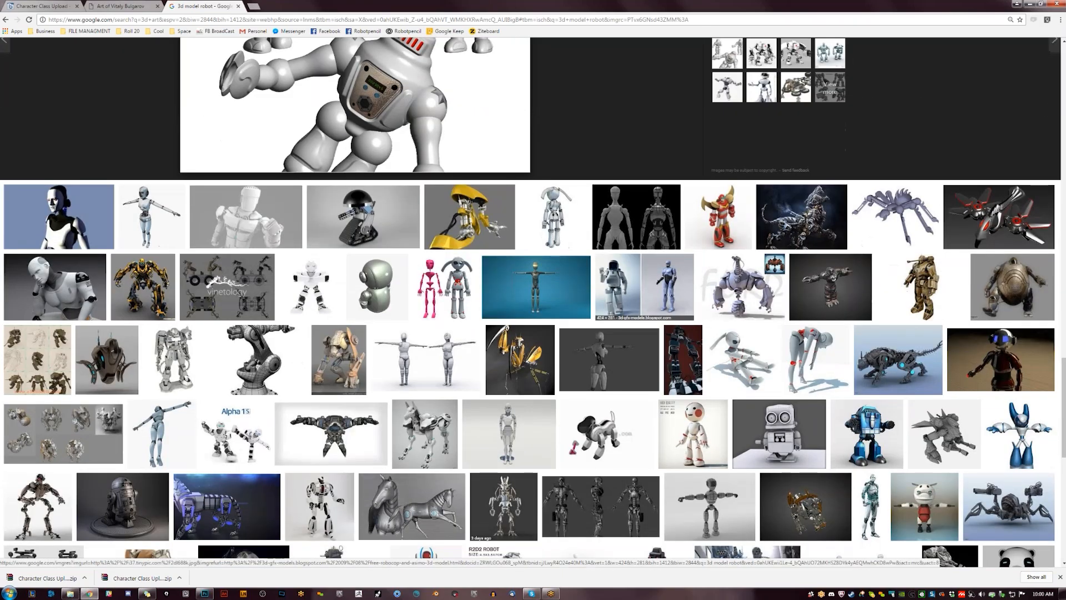
- Find the YURdigital Crusher wireframe mech further down the results and view its full image in a new tab
{"action": "scroll", "coordinate": [364, 317], "scroll_direction": "down", "scroll_amount": 2}
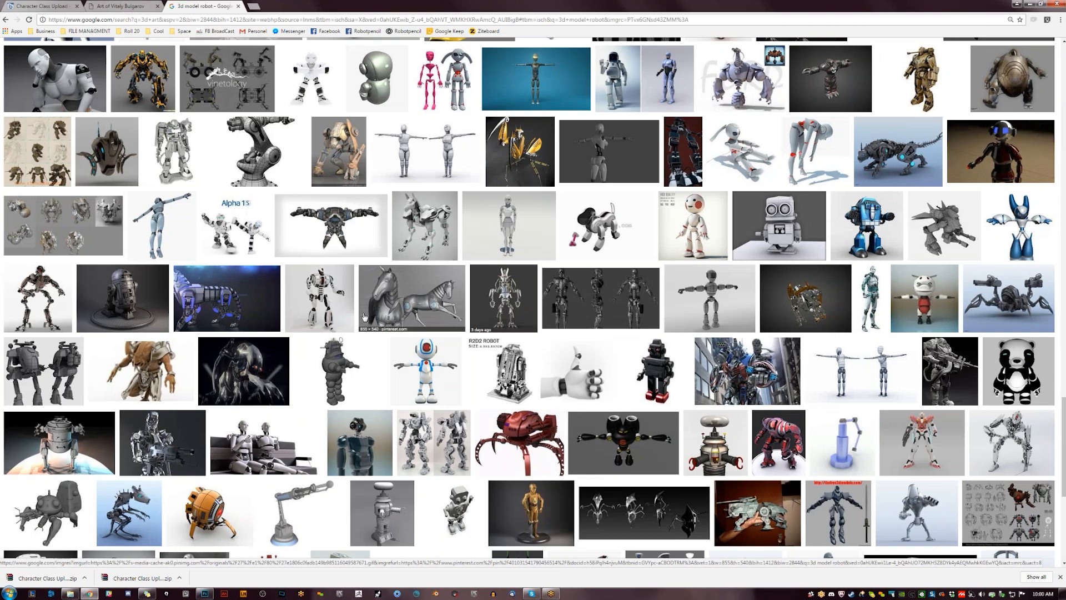
{"action": "scroll", "coordinate": [364, 318], "scroll_direction": "down", "scroll_amount": 2}
{"action": "left_click", "coordinate": [913, 142]}
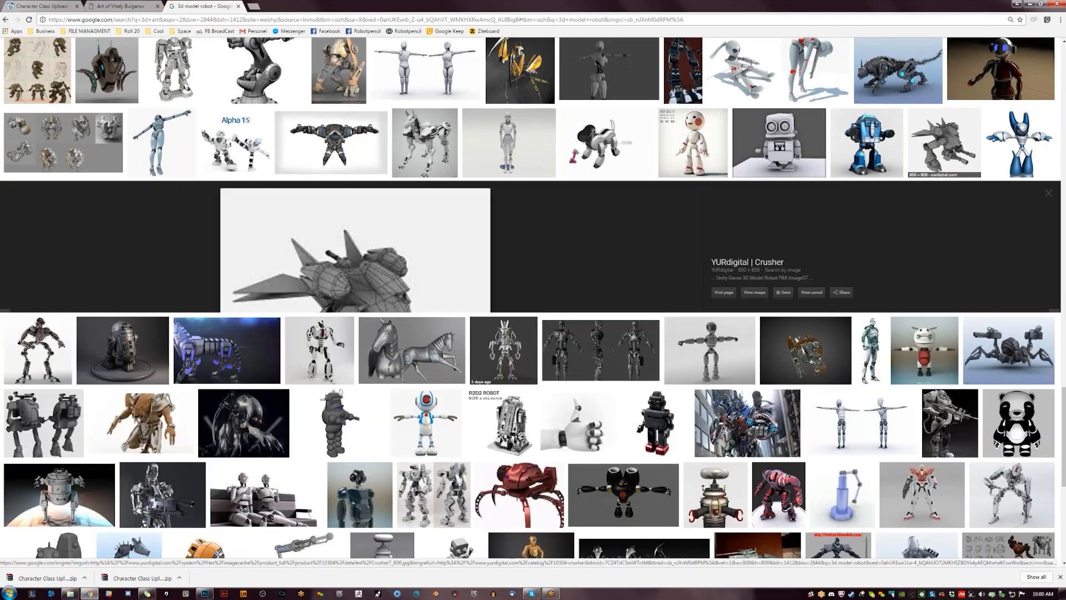
{"action": "left_click", "coordinate": [750, 294]}
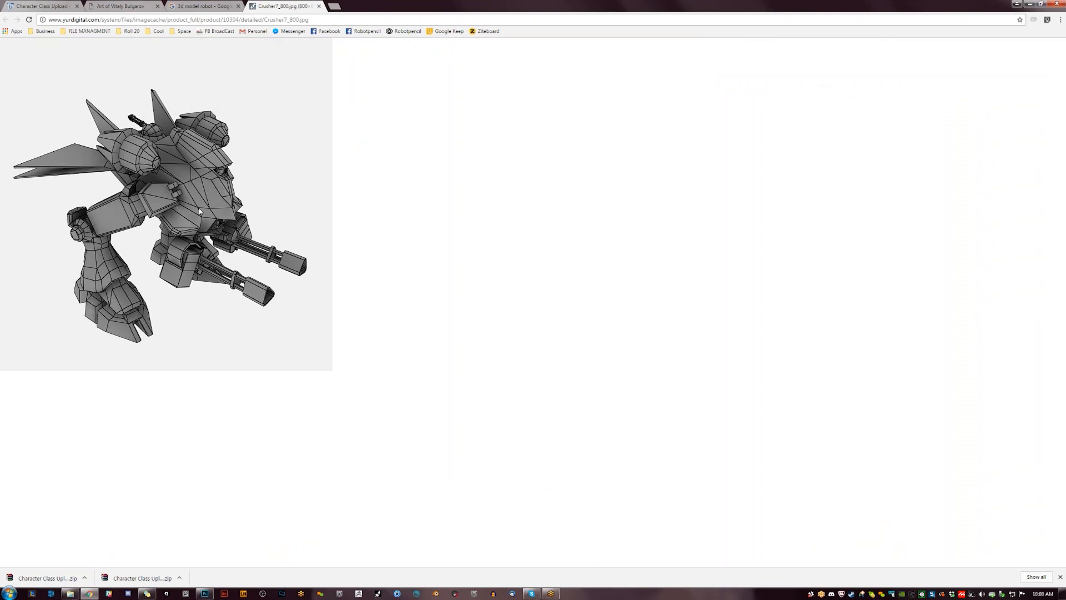
- Return to the robot results and open the full image of the orange and silver Clara.io robot
{"action": "left_click", "coordinate": [185, 5]}
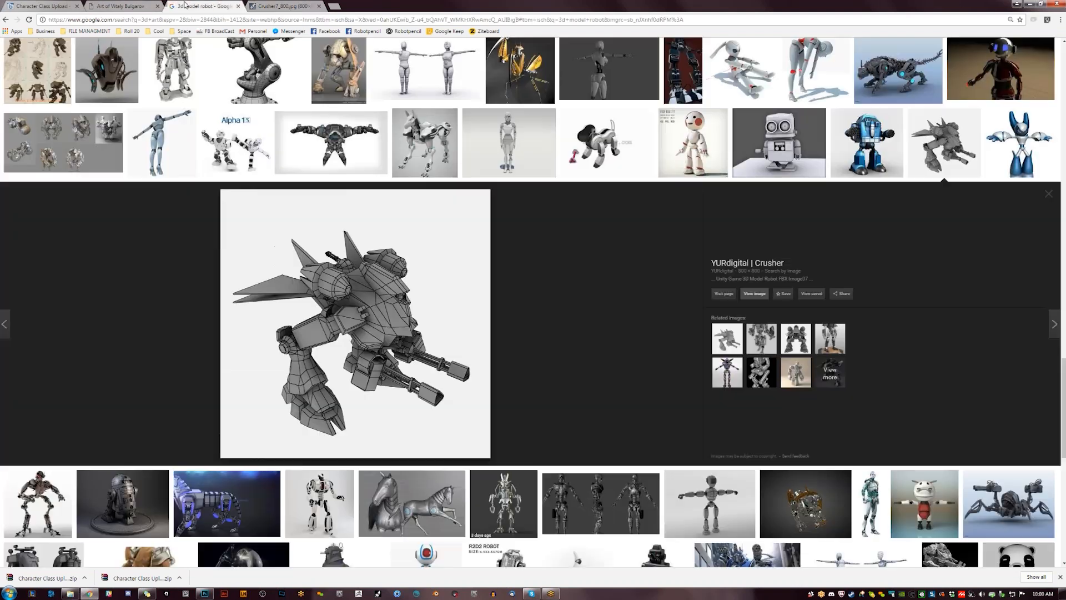
{"action": "scroll", "coordinate": [683, 297], "scroll_direction": "down", "scroll_amount": 3}
{"action": "left_click", "coordinate": [805, 342]}
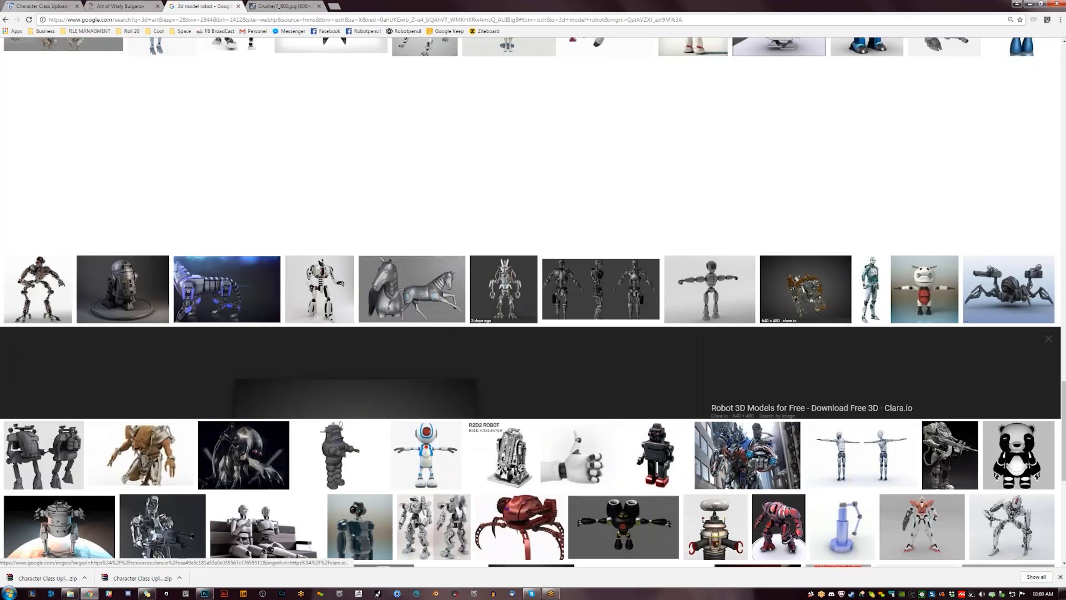
{"action": "left_click", "coordinate": [754, 343]}
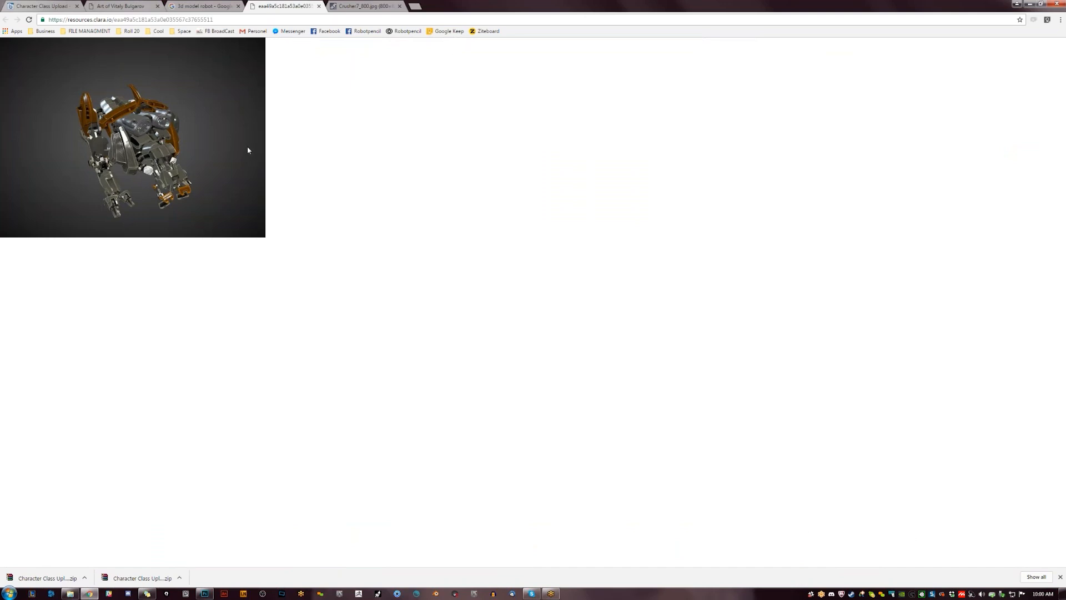
- Compare the Clara.io robot image with Bulgarov's hull close-up by alternating between them, ending on Bulgarov's render
{"action": "left_click", "coordinate": [128, 5]}
{"action": "left_click", "coordinate": [277, 6]}
{"action": "left_click", "coordinate": [128, 5]}
{"action": "left_click", "coordinate": [267, 6]}
{"action": "left_click", "coordinate": [134, 5]}
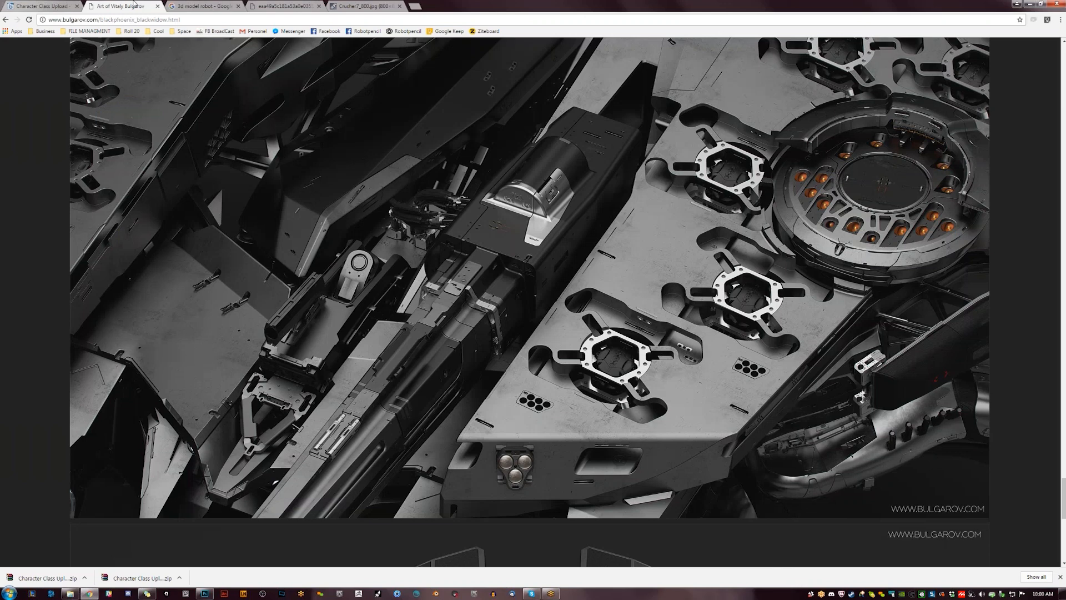
{"action": "left_click", "coordinate": [300, 6]}
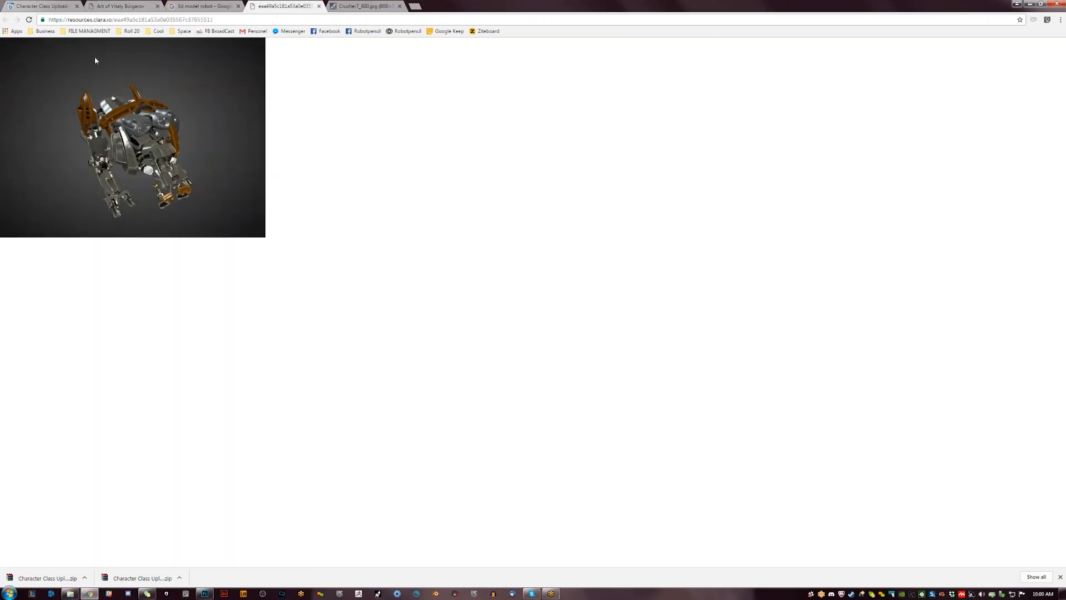
{"action": "left_click", "coordinate": [119, 6]}
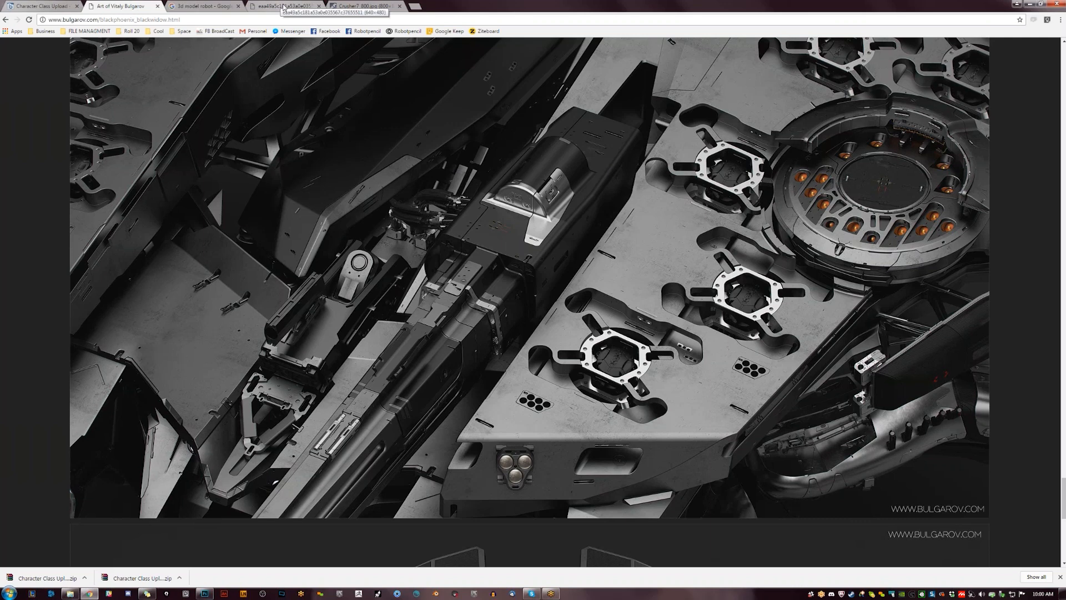
- Switch back to Photoshop, hide the interface panels and zoom the armored figure to 50%
{"action": "left_click", "coordinate": [1018, 3]}
{"action": "key", "text": "z"}
{"action": "left_click", "coordinate": [536, 297]}
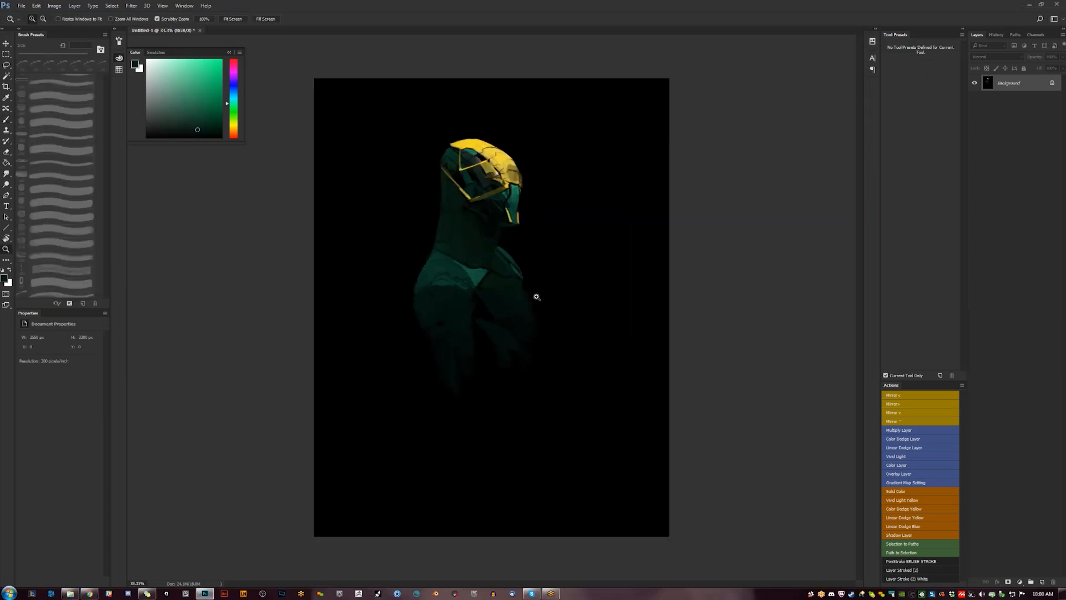
{"action": "key", "text": "Tab"}
{"action": "left_click", "coordinate": [535, 258]}
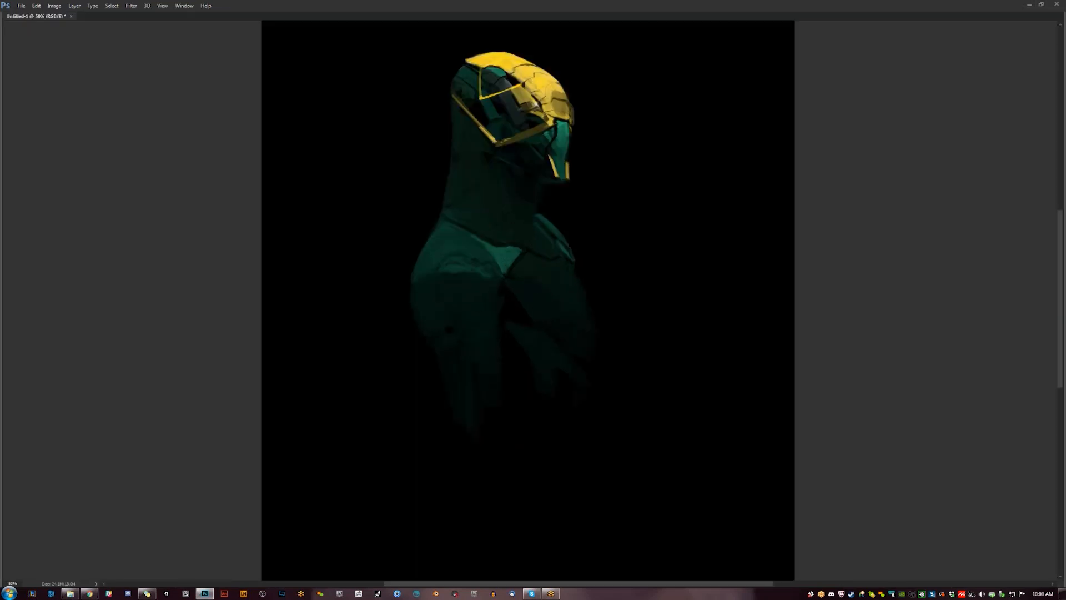
- Refine the dark seam beside the teal collar plate and paint a yellow strip down the neck's back edge, mirroring the canvas to check
{"action": "key", "text": "ctrl+shift+h"}
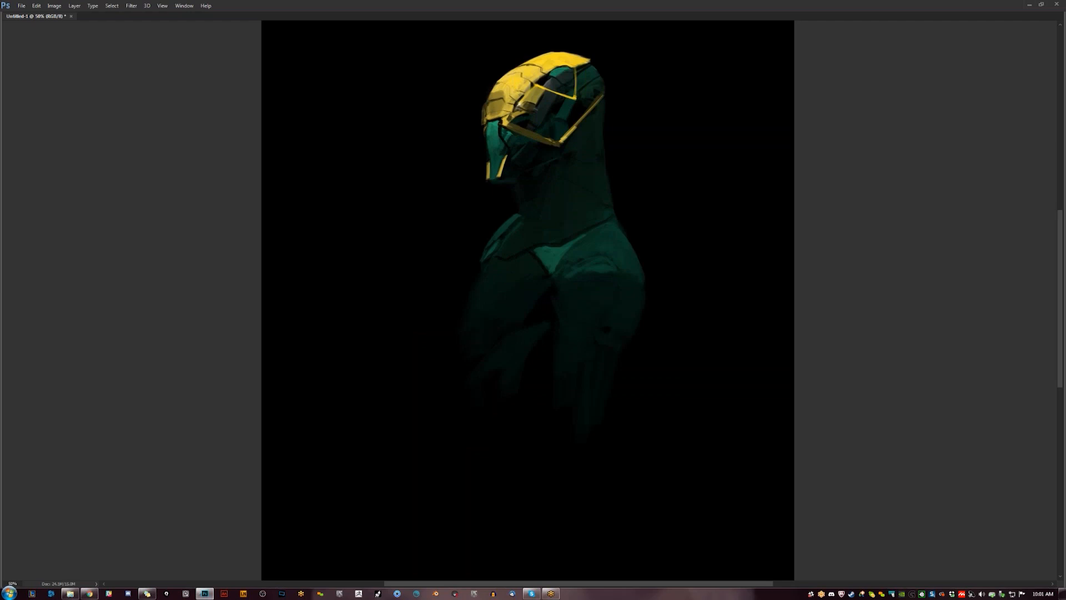
{"action": "left_click_drag", "start_coordinate": [561, 245], "coordinate": [575, 237]}
{"action": "key", "text": "ctrl+shift+h"}
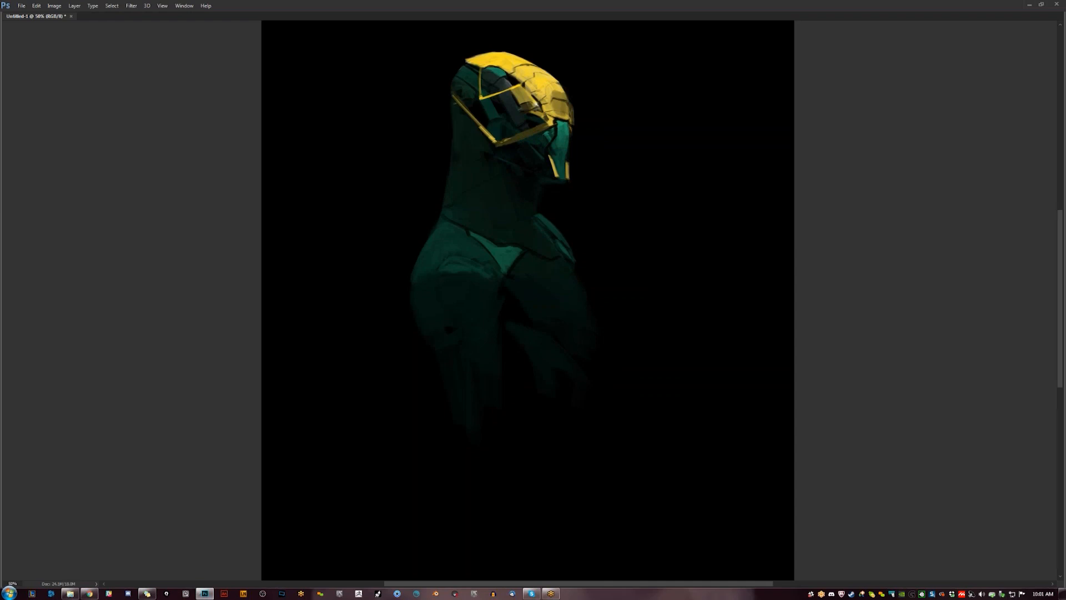
{"action": "left_click_drag", "start_coordinate": [457, 101], "coordinate": [453, 155]}
{"action": "left_click_drag", "start_coordinate": [452, 103], "coordinate": [453, 148]}
{"action": "key", "text": "ctrl+shift+h"}
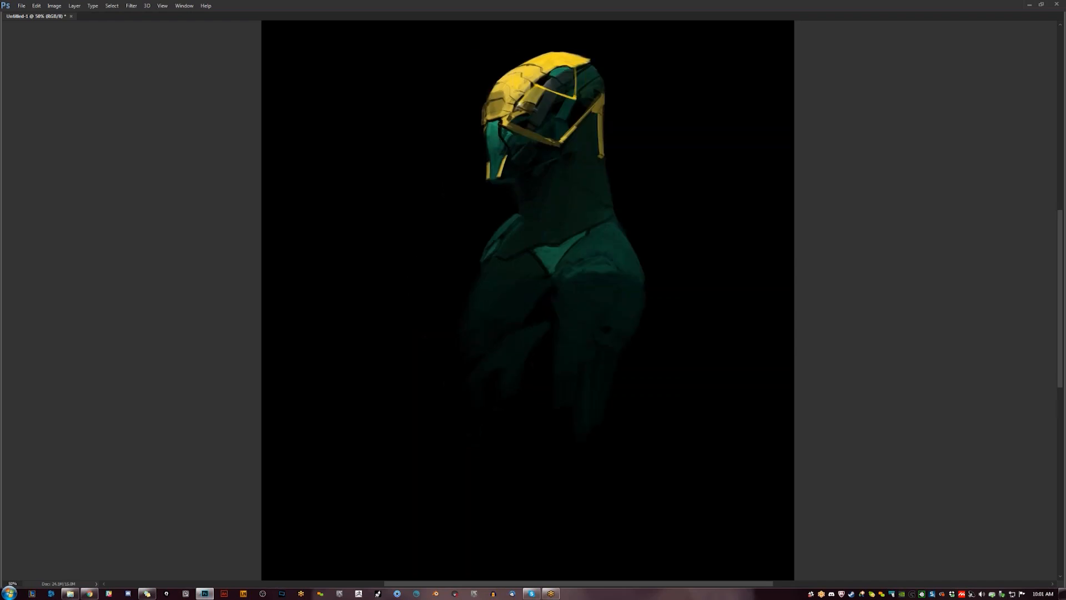
- Add a small yellow wedge where the back of the neck meets the shoulder and mirror the canvas to check it
{"action": "left_click_drag", "start_coordinate": [616, 223], "coordinate": [613, 219]}
{"action": "left_click", "coordinate": [626, 261], "text": "alt"}
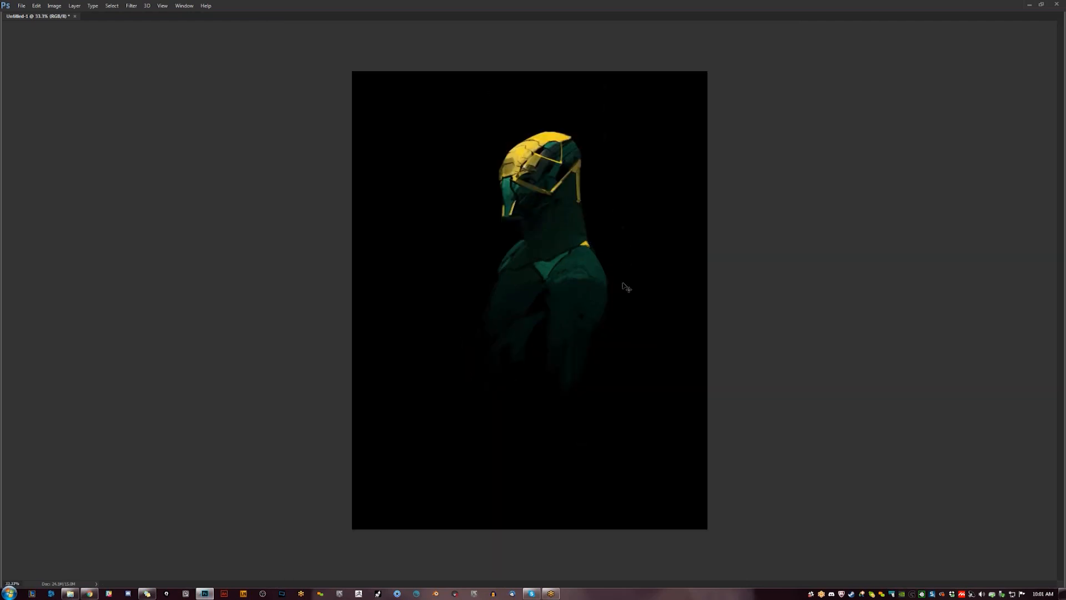
{"action": "key", "text": "ctrl+shift+h"}
{"action": "key", "text": "ctrl+plus"}
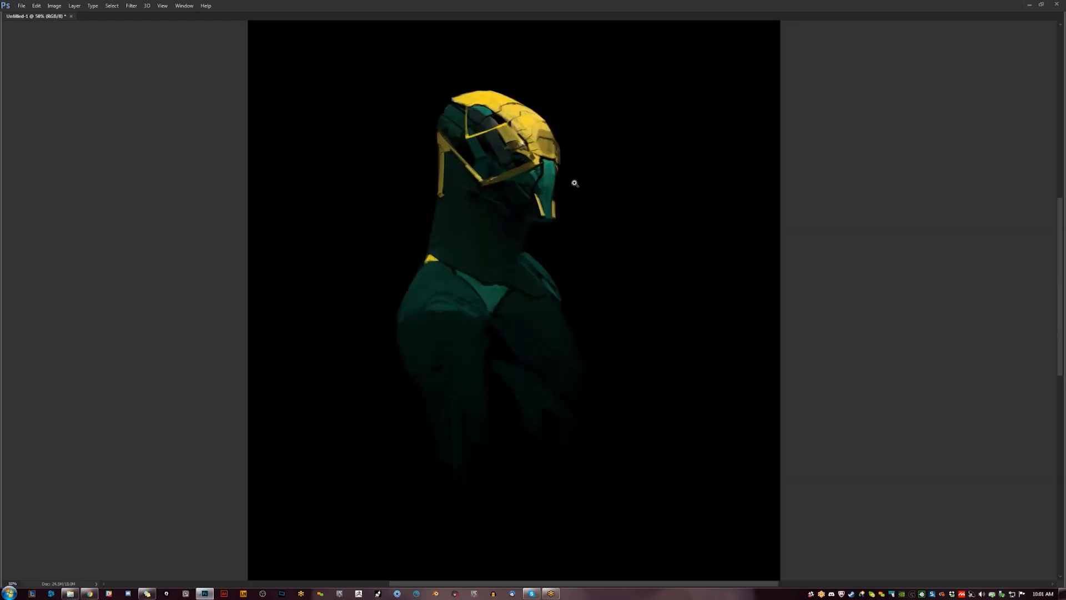
- Fill out the dark teal upper arms and chest, draw a dark seam over the near shoulder, and check it in mirrored view
{"action": "key", "text": "h"}
{"action": "left_click_drag", "start_coordinate": [550, 181], "coordinate": [537, 148]}
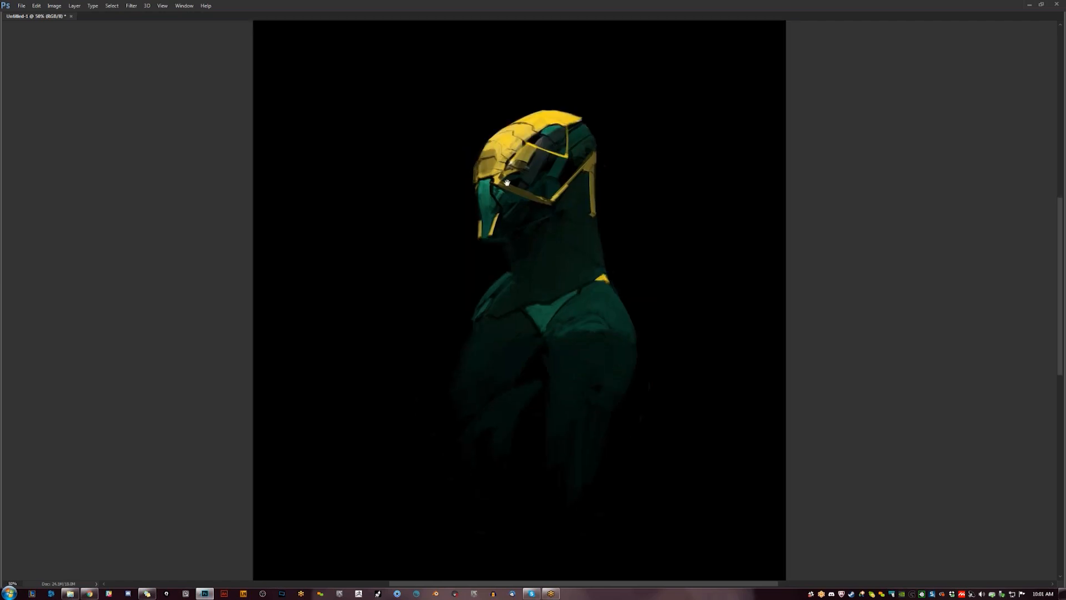
{"action": "left_click_drag", "start_coordinate": [572, 397], "coordinate": [525, 350]}
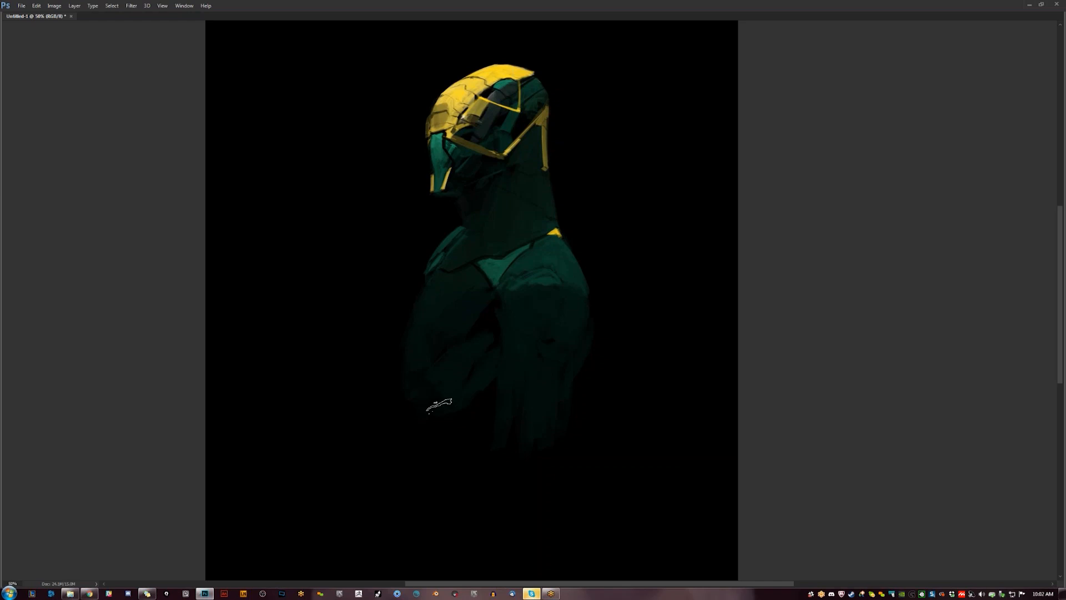
{"action": "key", "text": "ctrl+shift+h"}
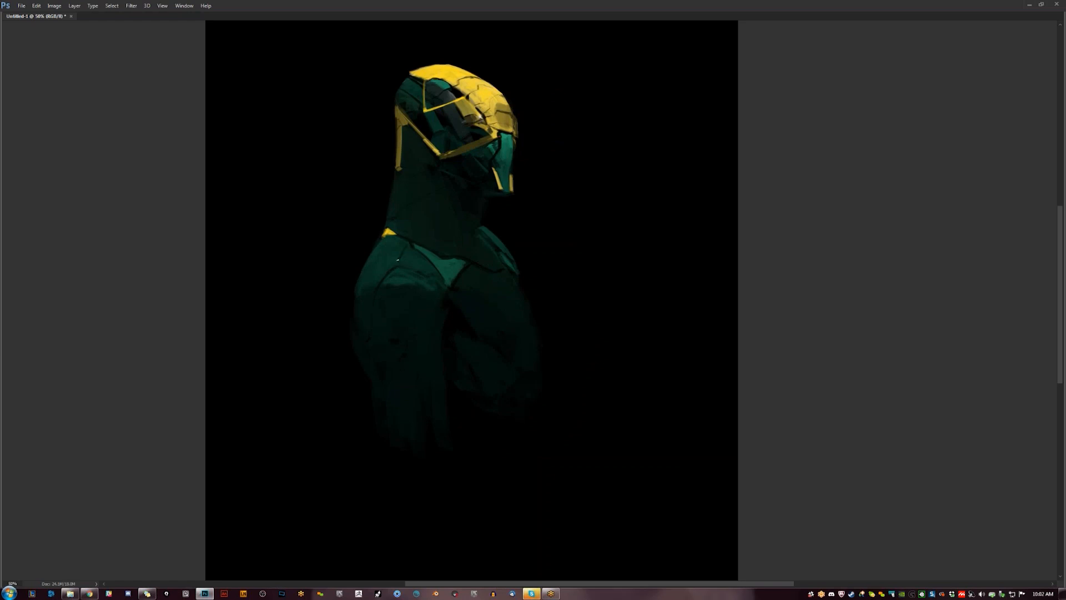
{"action": "key", "text": "ctrl+shift+h"}
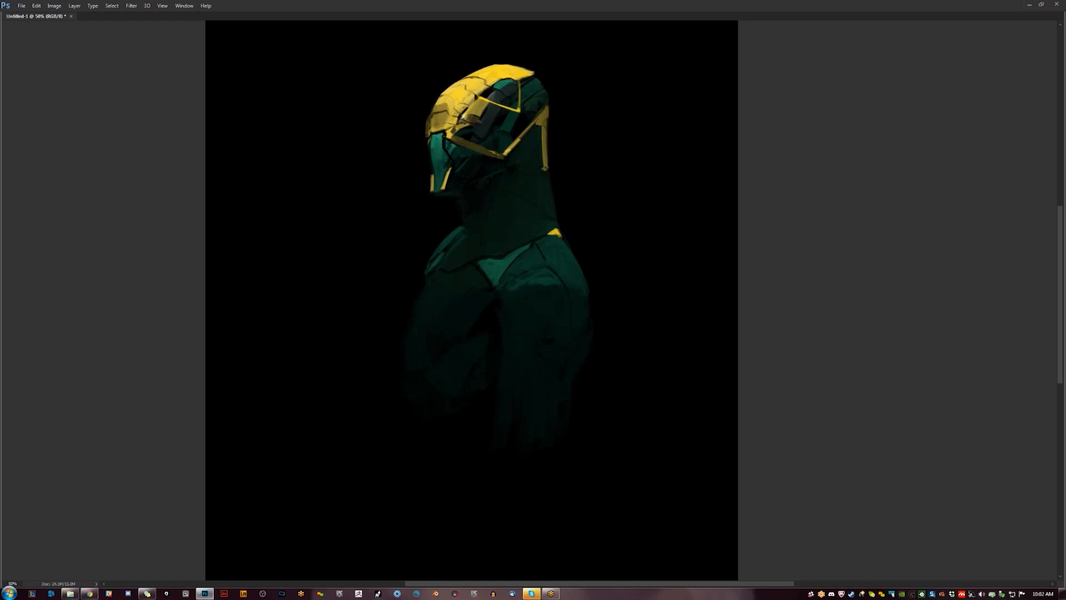
- Paint a thin teal bent arm behind the back, with the elbow low and the forearm reaching forward across the waist
{"action": "key", "text": "h"}
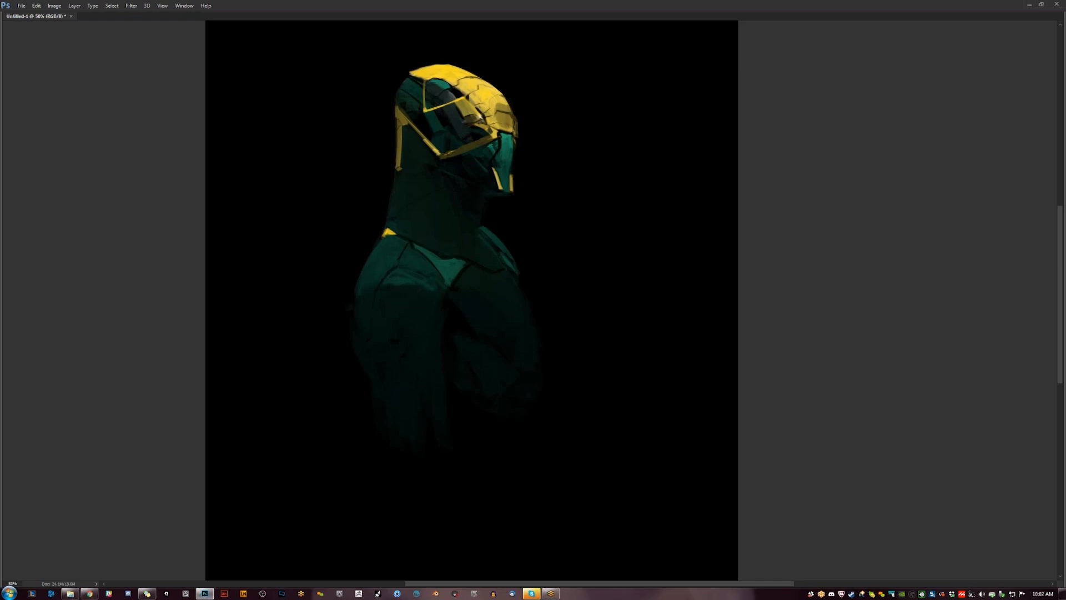
{"action": "mouse_move", "coordinate": [345, 315]}
{"action": "left_mouse_down"}
{"action": "mouse_move", "coordinate": [335, 340]}
{"action": "mouse_move", "coordinate": [344, 348]}
{"action": "mouse_move", "coordinate": [340, 408]}
{"action": "mouse_move", "coordinate": [336, 383]}
{"action": "mouse_move", "coordinate": [317, 423]}
{"action": "mouse_move", "coordinate": [355, 413]}
{"action": "mouse_move", "coordinate": [461, 434]}
{"action": "left_mouse_up"}
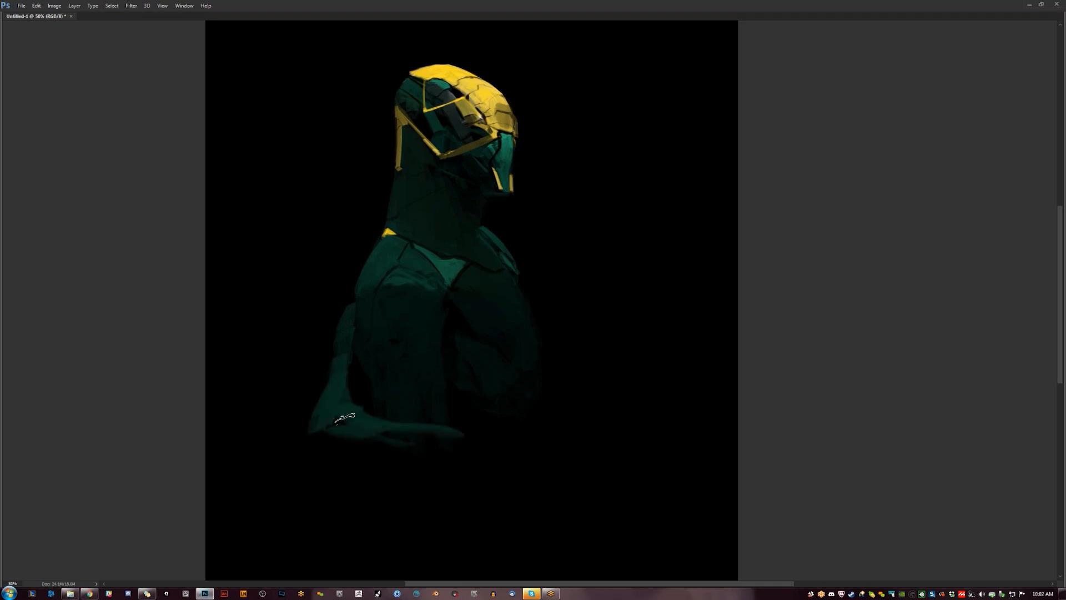
{"action": "left_click_drag", "start_coordinate": [339, 375], "coordinate": [401, 459]}
{"action": "mouse_move", "coordinate": [337, 452]}
{"action": "left_mouse_down"}
{"action": "mouse_move", "coordinate": [381, 441]}
{"action": "mouse_move", "coordinate": [411, 451]}
{"action": "mouse_move", "coordinate": [403, 438]}
{"action": "mouse_move", "coordinate": [448, 448]}
{"action": "mouse_move", "coordinate": [405, 437]}
{"action": "left_mouse_up"}
{"action": "mouse_move", "coordinate": [329, 444]}
{"action": "left_mouse_down"}
{"action": "mouse_move", "coordinate": [386, 441]}
{"action": "mouse_move", "coordinate": [406, 464]}
{"action": "mouse_move", "coordinate": [482, 429]}
{"action": "left_mouse_up"}
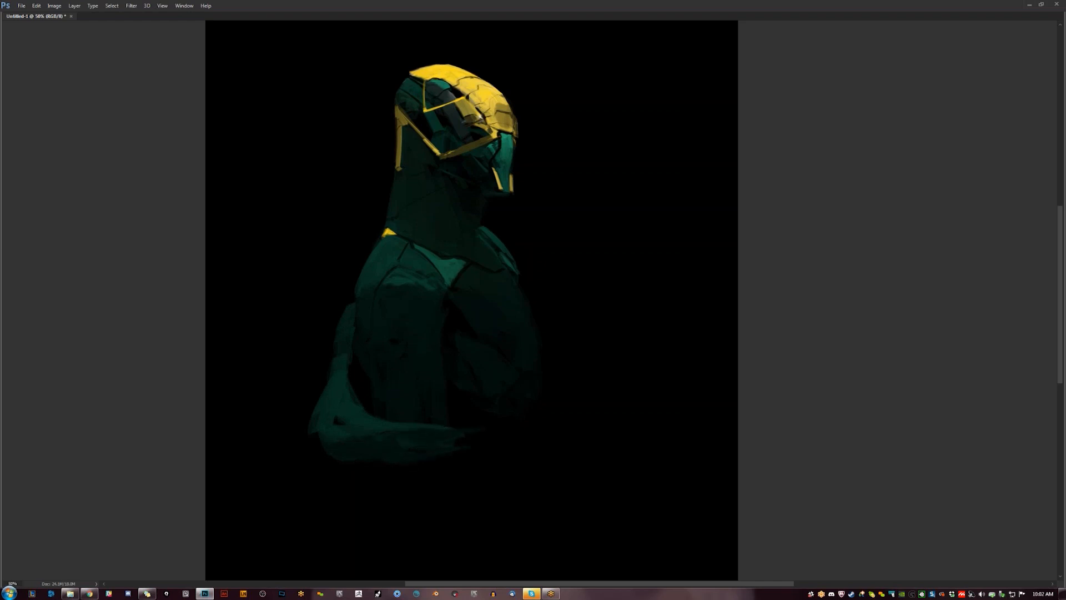
{"action": "mouse_move", "coordinate": [401, 439]}
{"action": "left_mouse_down"}
{"action": "mouse_move", "coordinate": [483, 421]}
{"action": "mouse_move", "coordinate": [481, 430]}
{"action": "left_mouse_up"}
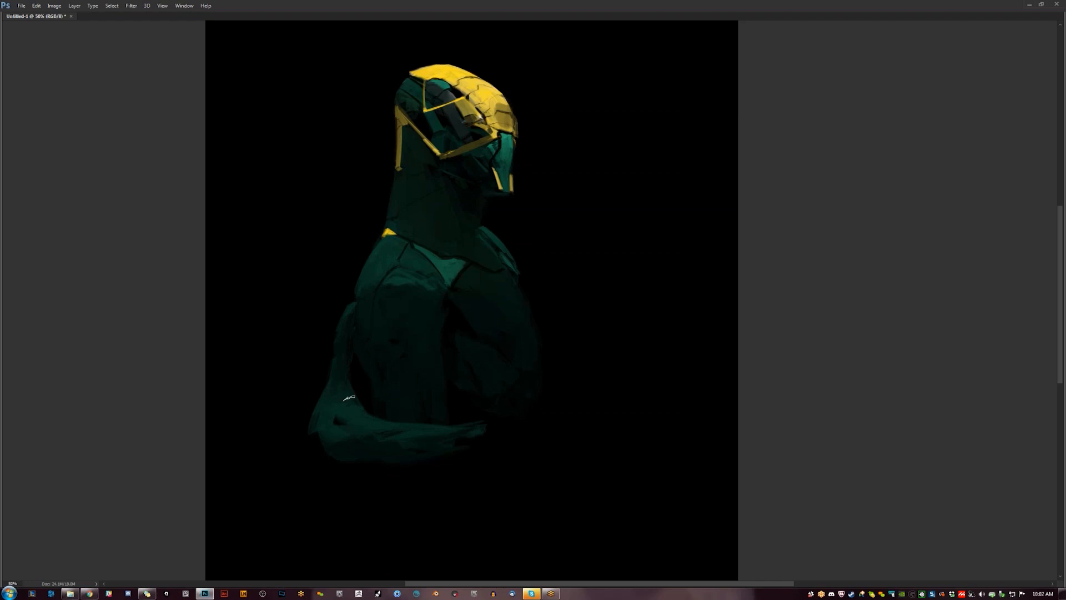
{"action": "left_click_drag", "start_coordinate": [309, 422], "coordinate": [323, 389]}
- Mirror the canvas and paint another thin teal limb curving down and forward from the elbow, with a faint waist behind it
{"action": "key", "text": "ctrl+shift+h"}
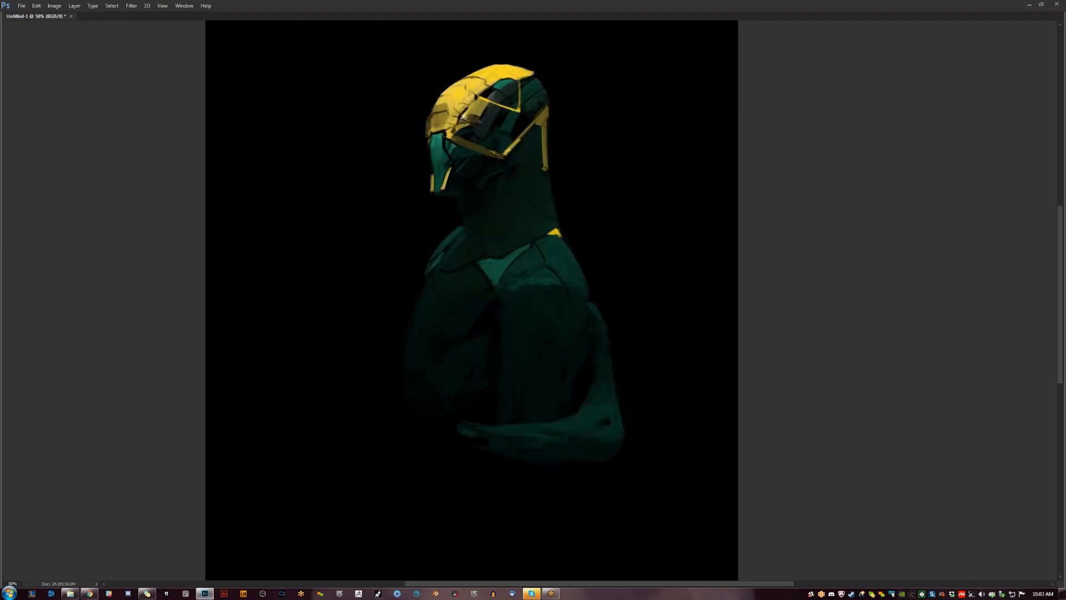
{"action": "mouse_move", "coordinate": [583, 483]}
{"action": "left_mouse_down"}
{"action": "mouse_move", "coordinate": [595, 386]}
{"action": "mouse_move", "coordinate": [511, 461]}
{"action": "mouse_move", "coordinate": [497, 492]}
{"action": "left_mouse_up"}
{"action": "mouse_move", "coordinate": [581, 398]}
{"action": "left_mouse_down"}
{"action": "mouse_move", "coordinate": [605, 386]}
{"action": "mouse_move", "coordinate": [585, 387]}
{"action": "mouse_move", "coordinate": [601, 383]}
{"action": "mouse_move", "coordinate": [601, 404]}
{"action": "mouse_move", "coordinate": [592, 391]}
{"action": "mouse_move", "coordinate": [581, 429]}
{"action": "mouse_move", "coordinate": [533, 470]}
{"action": "mouse_move", "coordinate": [573, 422]}
{"action": "mouse_move", "coordinate": [502, 479]}
{"action": "left_mouse_up"}
{"action": "mouse_move", "coordinate": [496, 385]}
{"action": "left_mouse_down"}
{"action": "mouse_move", "coordinate": [492, 412]}
{"action": "mouse_move", "coordinate": [504, 391]}
{"action": "mouse_move", "coordinate": [508, 402]}
{"action": "mouse_move", "coordinate": [543, 400]}
{"action": "mouse_move", "coordinate": [491, 464]}
{"action": "left_mouse_up"}
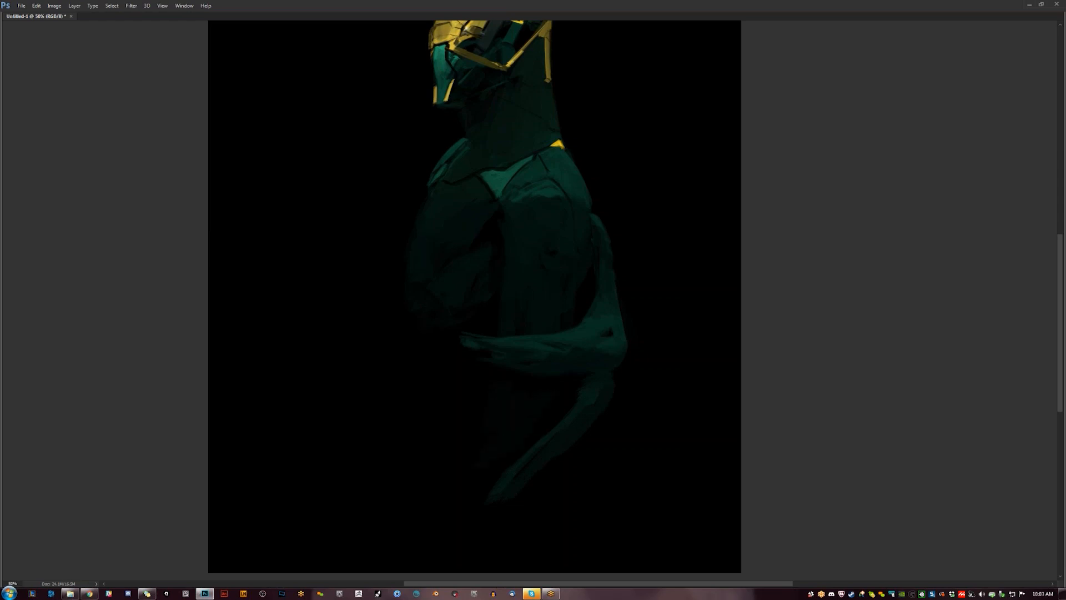
- Mirror the canvas and paint a drooping hand with fingers on the forearm and a tapering tip on the lower limb
{"action": "key", "text": "ctrl+shift+h"}
{"action": "mouse_move", "coordinate": [460, 339]}
{"action": "left_mouse_down"}
{"action": "mouse_move", "coordinate": [498, 349]}
{"action": "mouse_move", "coordinate": [476, 359]}
{"action": "mouse_move", "coordinate": [508, 354]}
{"action": "mouse_move", "coordinate": [491, 351]}
{"action": "mouse_move", "coordinate": [533, 362]}
{"action": "left_mouse_up"}
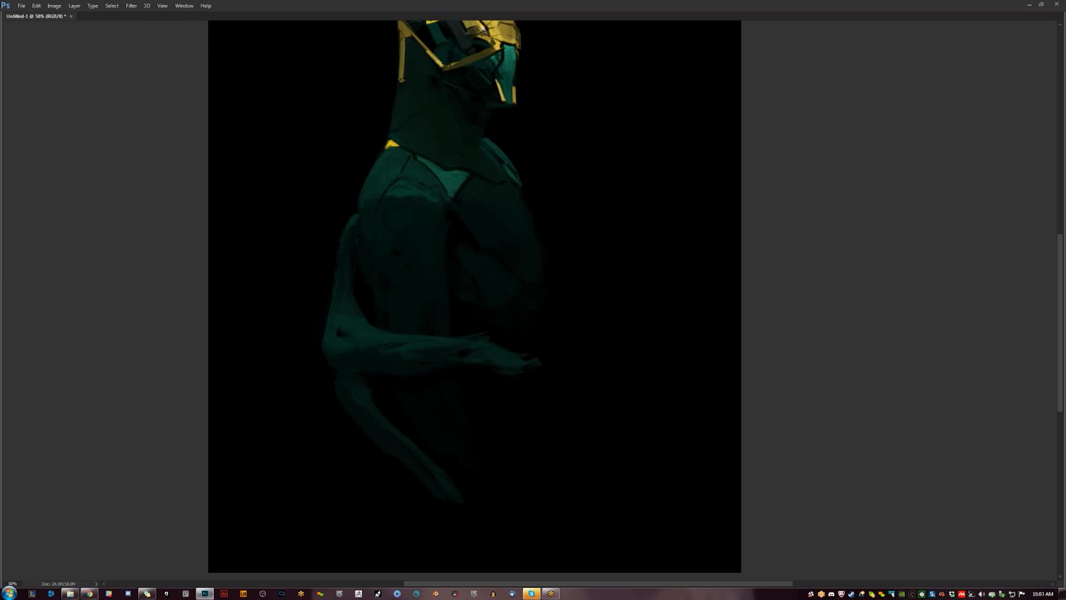
{"action": "mouse_move", "coordinate": [479, 371]}
{"action": "left_mouse_down"}
{"action": "mouse_move", "coordinate": [547, 389]}
{"action": "mouse_move", "coordinate": [535, 369]}
{"action": "mouse_move", "coordinate": [547, 383]}
{"action": "mouse_move", "coordinate": [533, 401]}
{"action": "mouse_move", "coordinate": [556, 416]}
{"action": "left_mouse_up"}
{"action": "left_click_drag", "start_coordinate": [458, 496], "coordinate": [494, 530]}
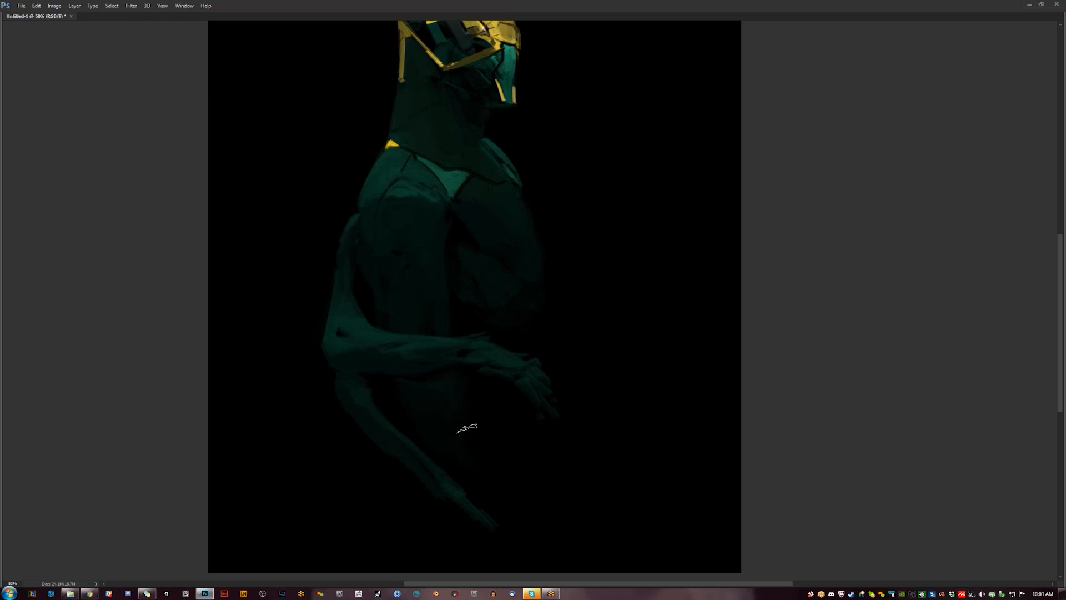
{"action": "key", "text": "ctrl+f"}
{"action": "left_click_drag", "start_coordinate": [516, 352], "coordinate": [516, 468]}
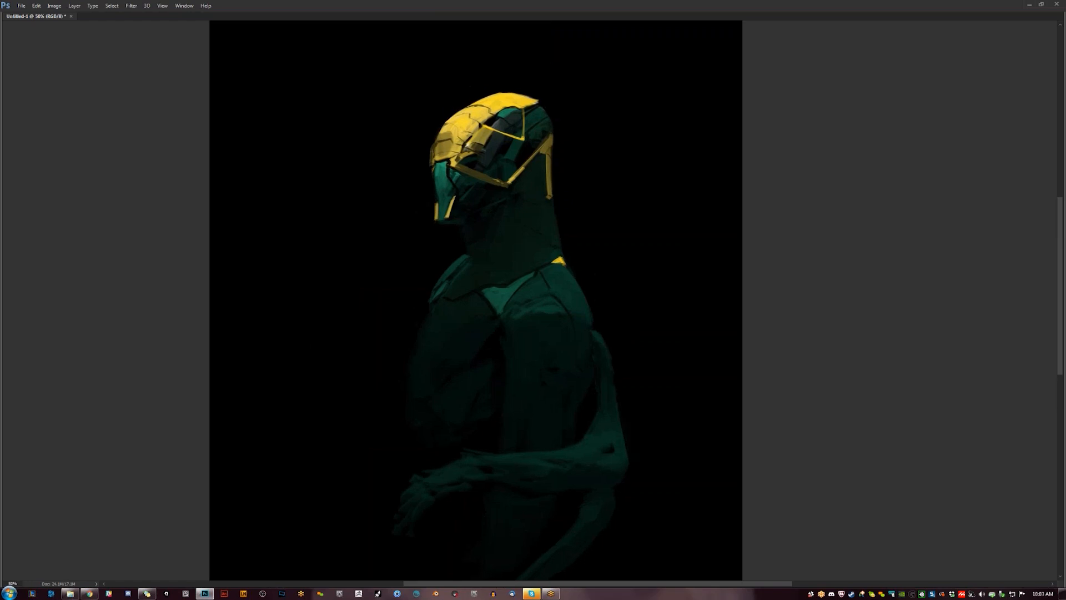
- Paint a row of short bright teal slats on the upper chest beside the collar plate, mirroring the canvas while working
{"action": "left_click_drag", "start_coordinate": [475, 296], "coordinate": [491, 314]}
{"action": "key", "text": "ctrl+shift+h"}
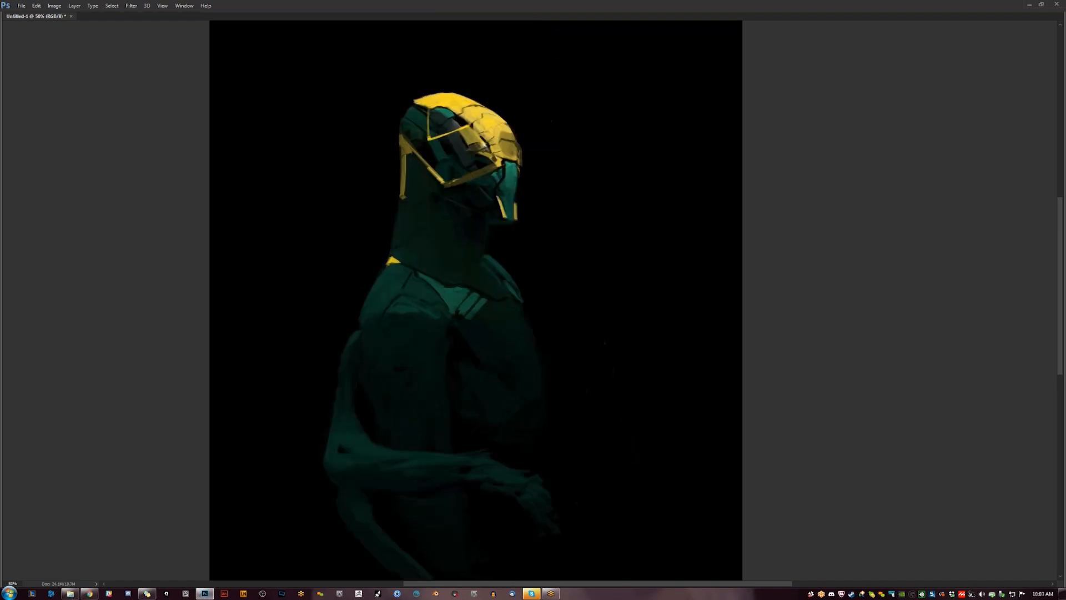
{"action": "left_click_drag", "start_coordinate": [477, 318], "coordinate": [488, 305]}
{"action": "left_click", "coordinate": [481, 350], "text": "alt"}
{"action": "left_click", "coordinate": [481, 350], "text": "alt"}
{"action": "key", "text": "ctrl+shift+h"}
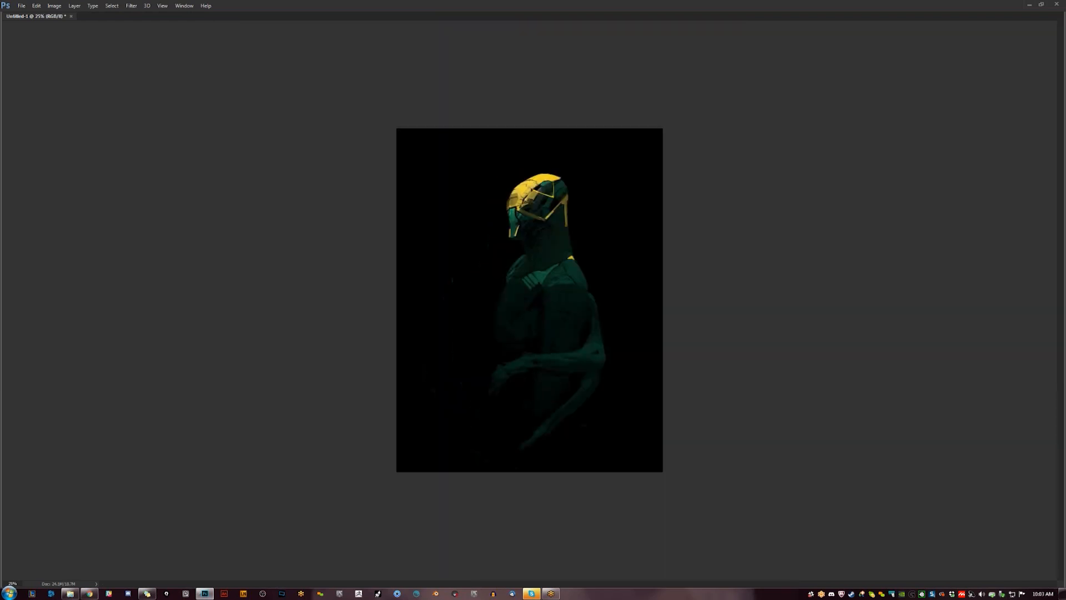
- Show the interface panels again and refine the teal chest slats and collar plate with lighter and darker teal brush strokes
{"action": "left_click", "coordinate": [511, 335], "text": "ctrl"}
{"action": "left_click", "coordinate": [511, 334], "text": "ctrl"}
{"action": "key", "text": "Tab"}
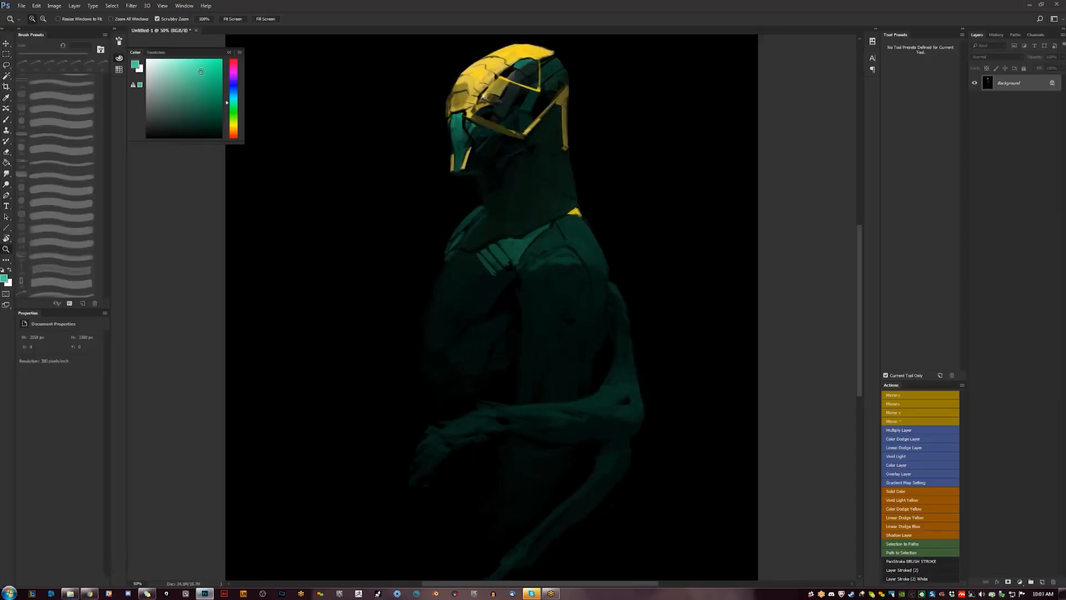
{"action": "left_click", "coordinate": [499, 251]}
{"action": "key", "text": "b"}
{"action": "mouse_move", "coordinate": [493, 247]}
{"action": "left_mouse_down"}
{"action": "mouse_move", "coordinate": [505, 265]}
{"action": "mouse_move", "coordinate": [495, 250]}
{"action": "mouse_move", "coordinate": [478, 261]}
{"action": "mouse_move", "coordinate": [484, 271]}
{"action": "mouse_move", "coordinate": [522, 262]}
{"action": "left_mouse_up"}
{"action": "left_click", "coordinate": [490, 249], "text": "alt"}
{"action": "left_click", "coordinate": [508, 268], "text": "alt"}
{"action": "left_click", "coordinate": [520, 281], "text": "alt"}
{"action": "left_click", "coordinate": [515, 265], "text": "alt"}
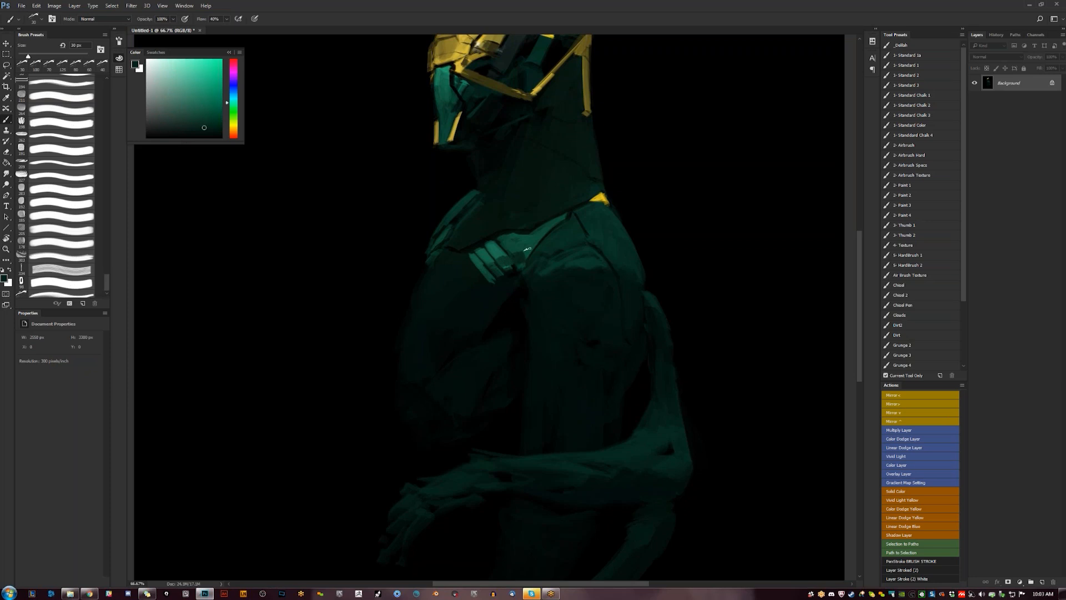
{"action": "key", "text": "z"}
{"action": "left_click", "coordinate": [530, 278], "text": "alt"}
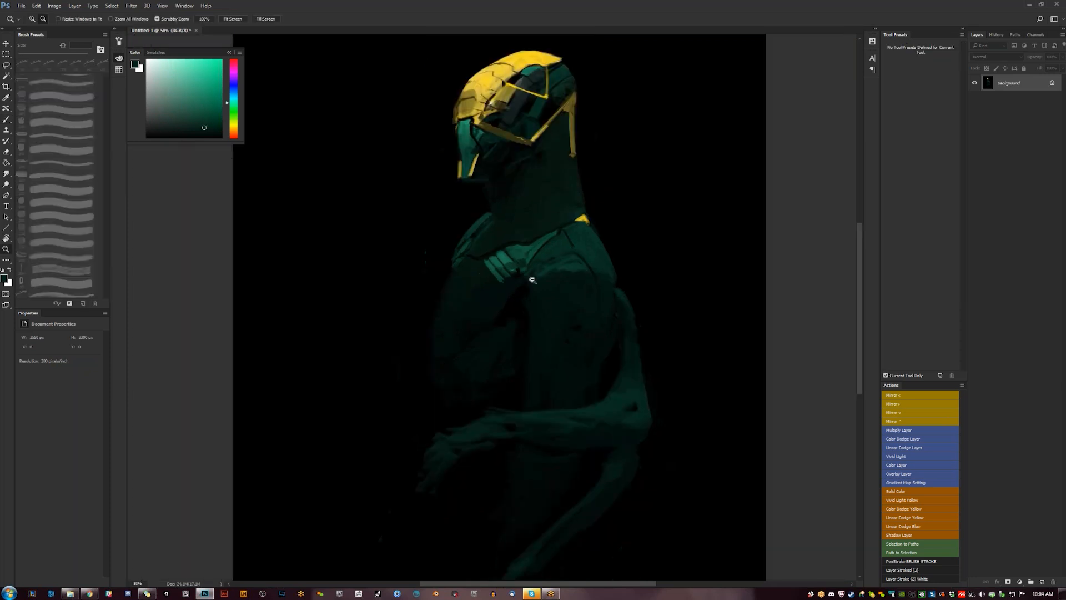
- Mirror the canvas and darken the chest below the teal slats with a larger dark teal brush
{"action": "left_click", "coordinate": [521, 295], "text": "alt"}
{"action": "key", "text": "ctrl+shift+h"}
{"action": "left_click", "coordinate": [508, 302]}
{"action": "left_click", "coordinate": [508, 302]}
{"action": "key", "text": "b"}
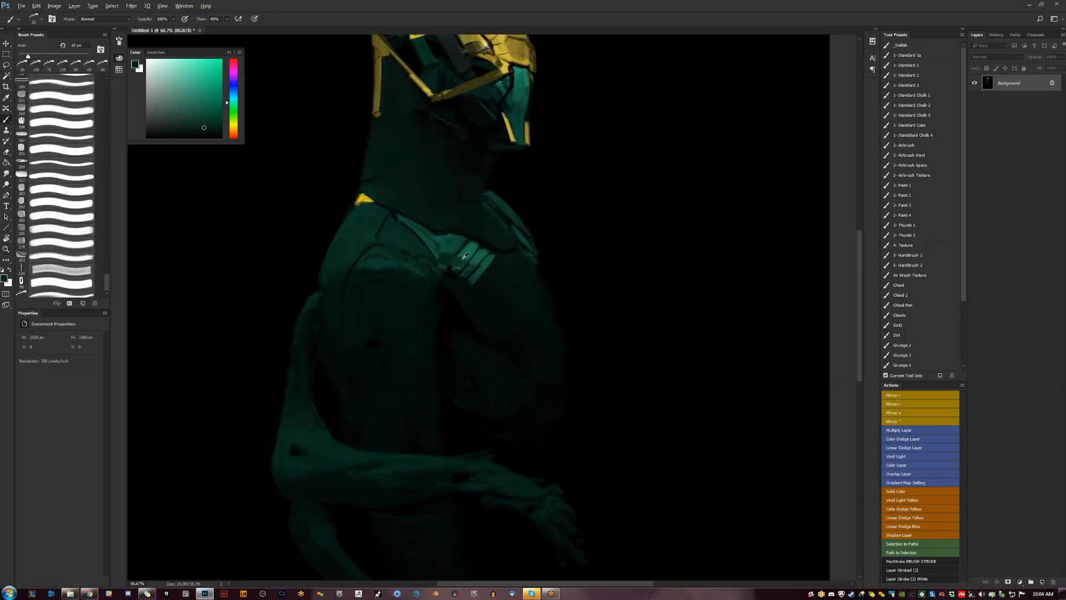
{"action": "left_click", "coordinate": [473, 279], "text": "alt"}
{"action": "key", "text": "]"}
{"action": "key", "text": "]"}
{"action": "key", "text": "]"}
{"action": "left_click_drag", "start_coordinate": [493, 332], "coordinate": [461, 303]}
- Reset the color to black, paint a thin seam across the upper chest with a smaller brush, and check the mirrored figure
{"action": "key", "text": "d"}
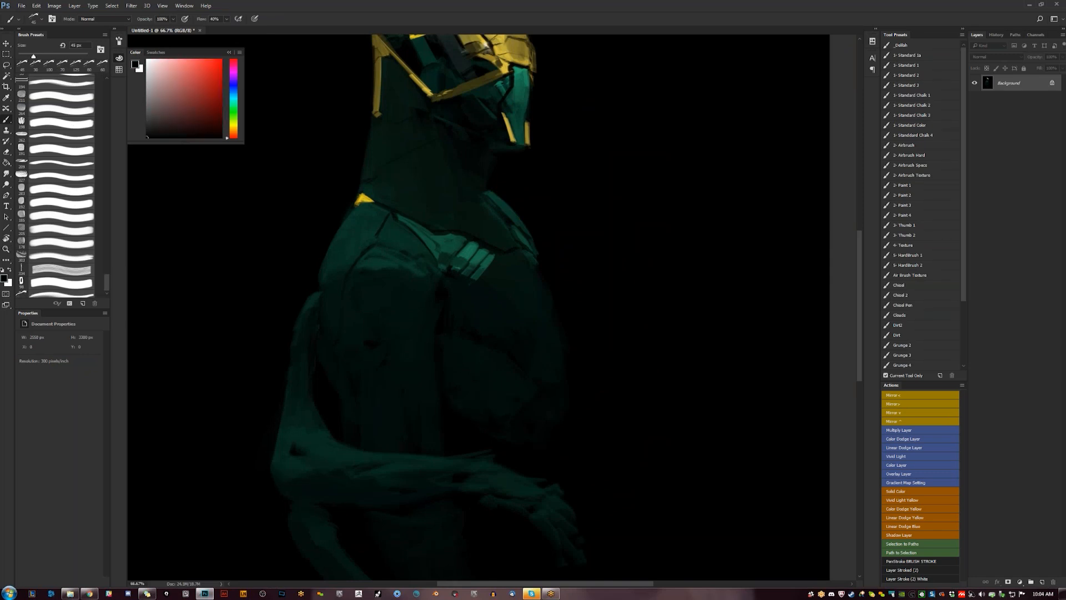
{"action": "key", "text": "bracketleft"}
{"action": "key", "text": "z"}
{"action": "key", "text": "ctrl+minus"}
{"action": "key", "text": "ctrl+minus"}
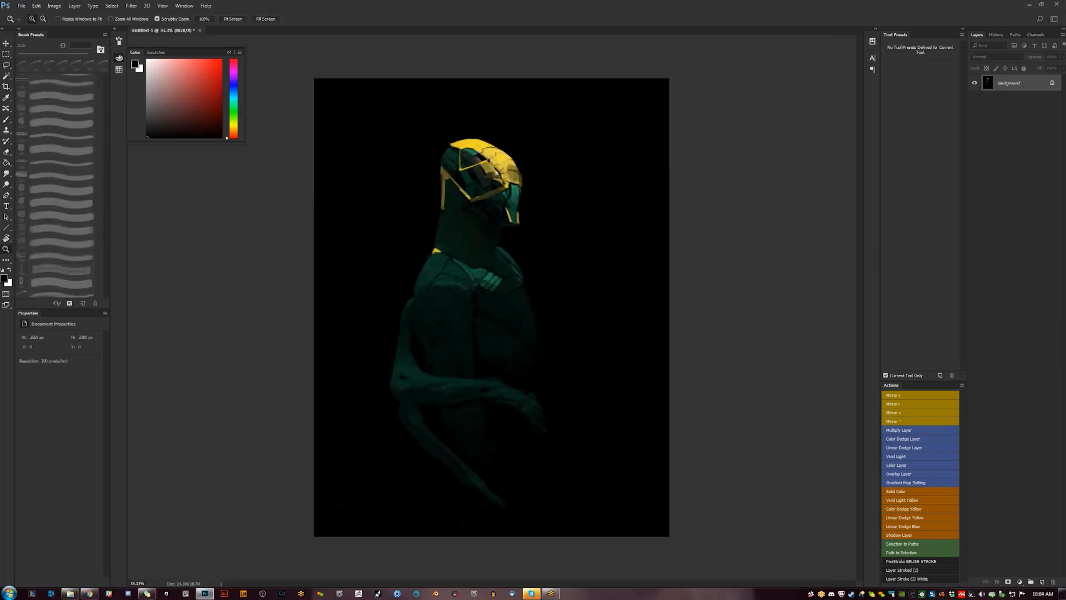
{"action": "left_click", "coordinate": [503, 326]}
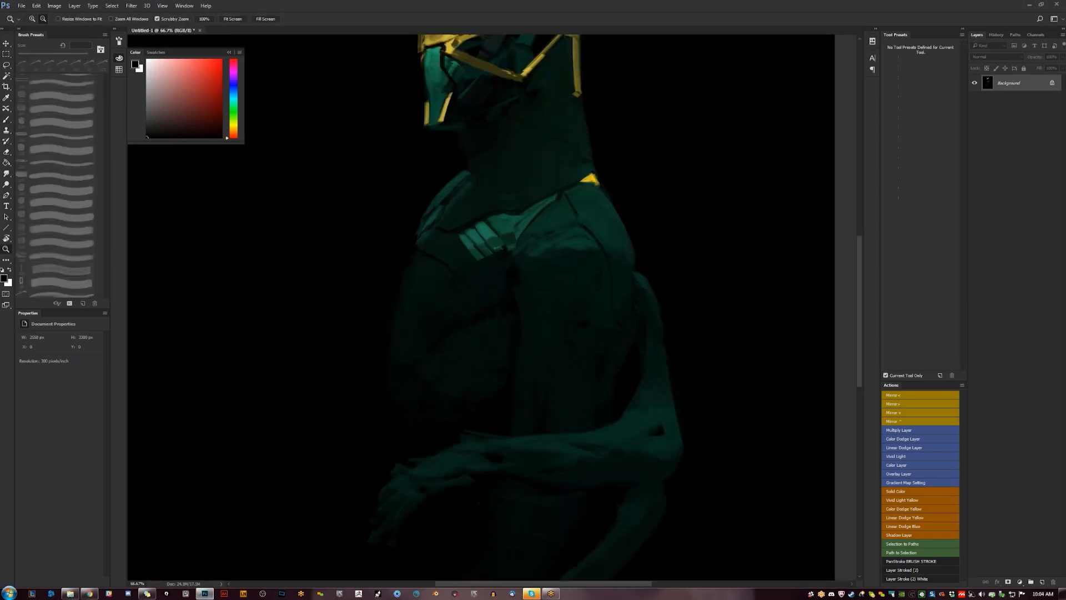
- Touch up the yellow helmet's front panels, paint out the yellow front edge of the chin tip in black, and mirror the canvas
{"action": "key", "text": "b"}
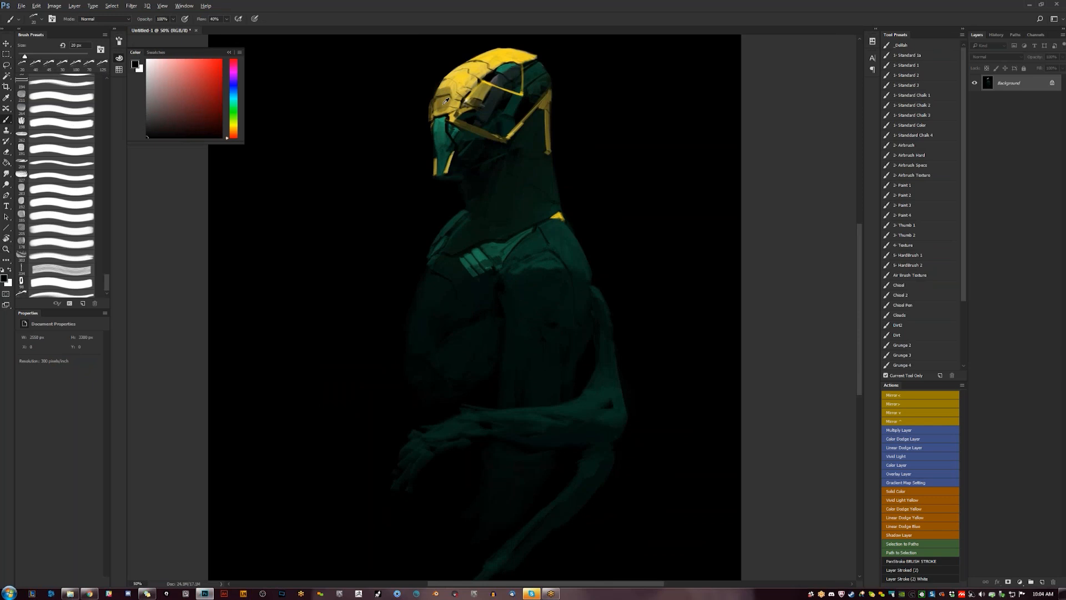
{"action": "left_click", "coordinate": [445, 100], "text": "alt"}
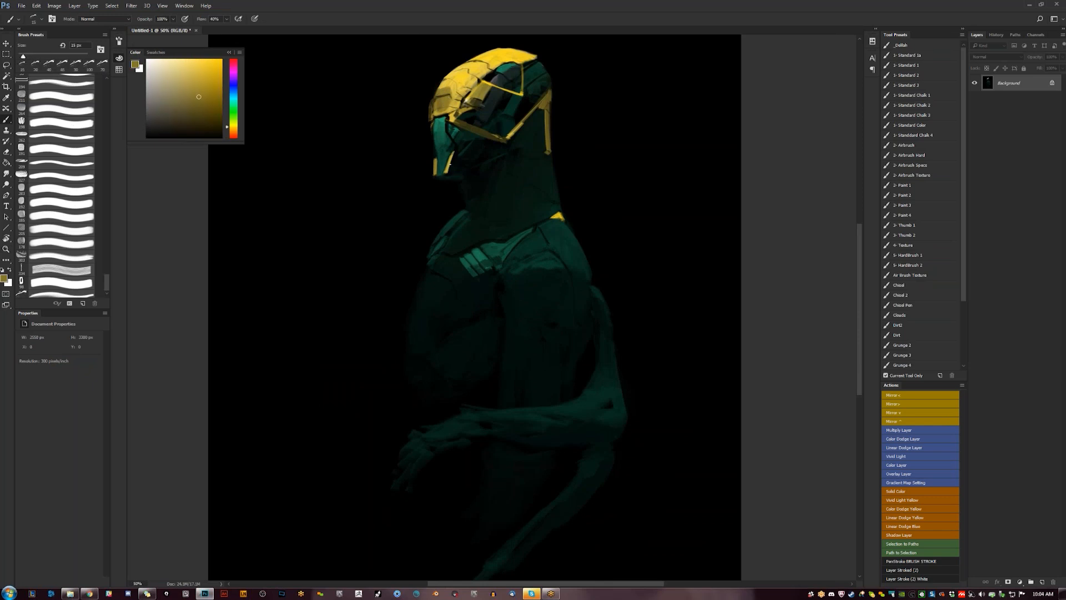
{"action": "key", "text": "d"}
{"action": "mouse_move", "coordinate": [432, 174]}
{"action": "left_mouse_down"}
{"action": "mouse_move", "coordinate": [436, 160]}
{"action": "mouse_move", "coordinate": [432, 183]}
{"action": "left_mouse_up"}
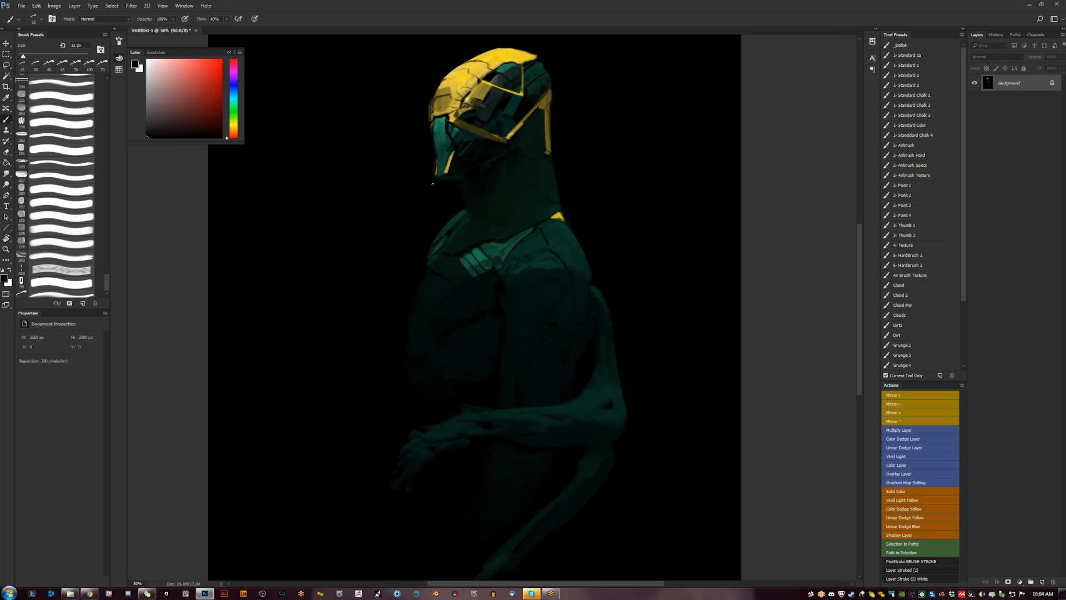
{"action": "key", "text": "ctrl+shift+h"}
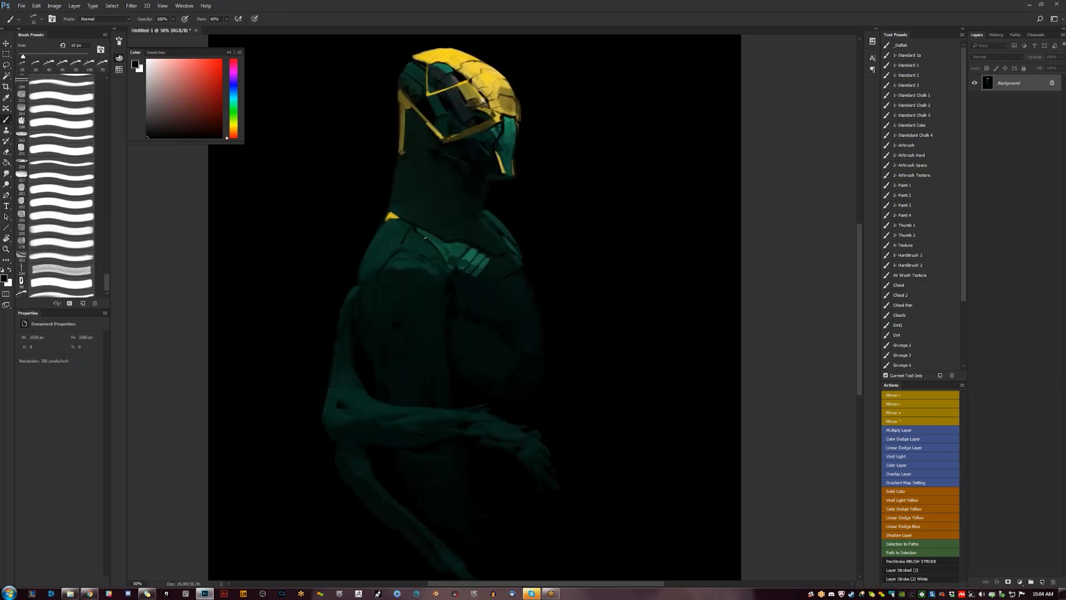
- Sample the bright yellow and extend the neck-base wedge into a thin yellow line along the collar edge, mirroring the canvas
{"action": "left_click", "coordinate": [503, 166], "text": "alt"}
{"action": "left_click", "coordinate": [402, 133], "text": "alt"}
{"action": "key", "text": "["}
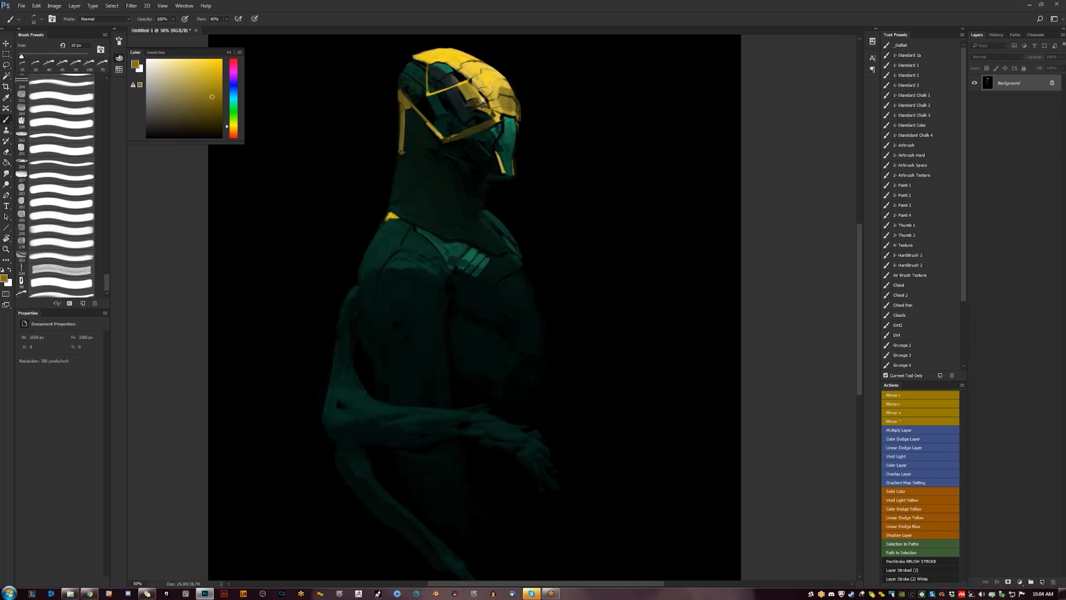
{"action": "key", "text": "d"}
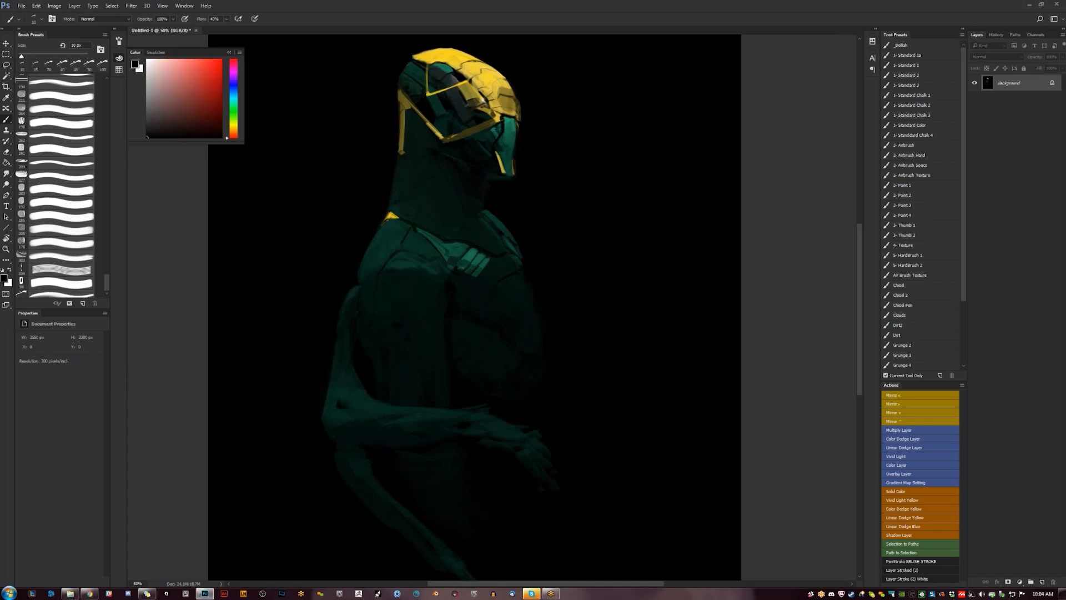
{"action": "left_click", "coordinate": [392, 217], "text": "alt"}
{"action": "left_click_drag", "start_coordinate": [396, 217], "coordinate": [415, 224]}
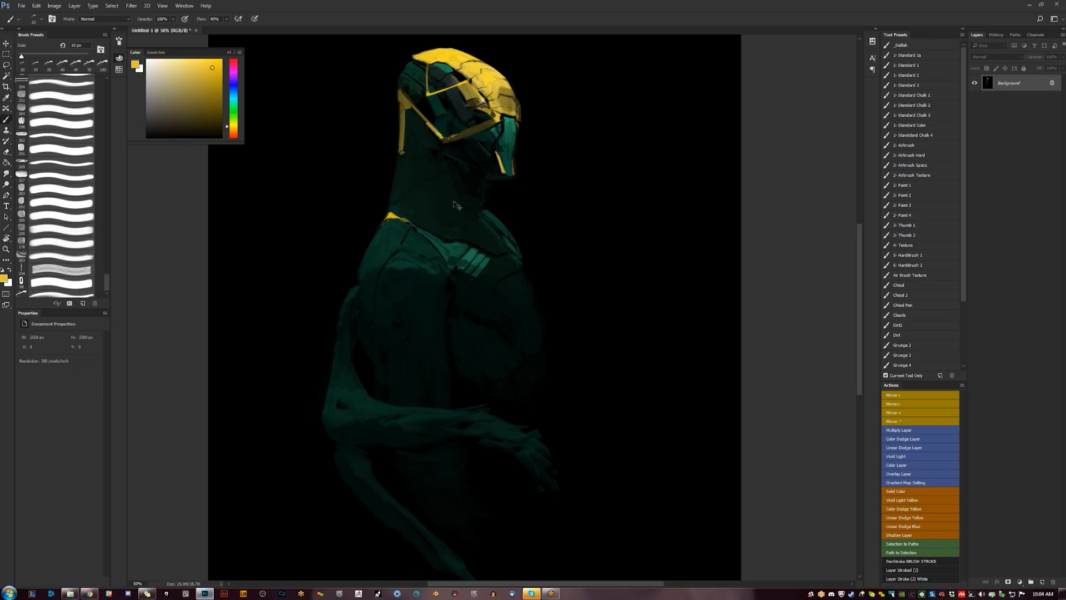
{"action": "key", "text": "ctrl+z"}
{"action": "key", "text": "ctrl+shift+h"}
{"action": "left_click_drag", "start_coordinate": [548, 219], "coordinate": [533, 226]}
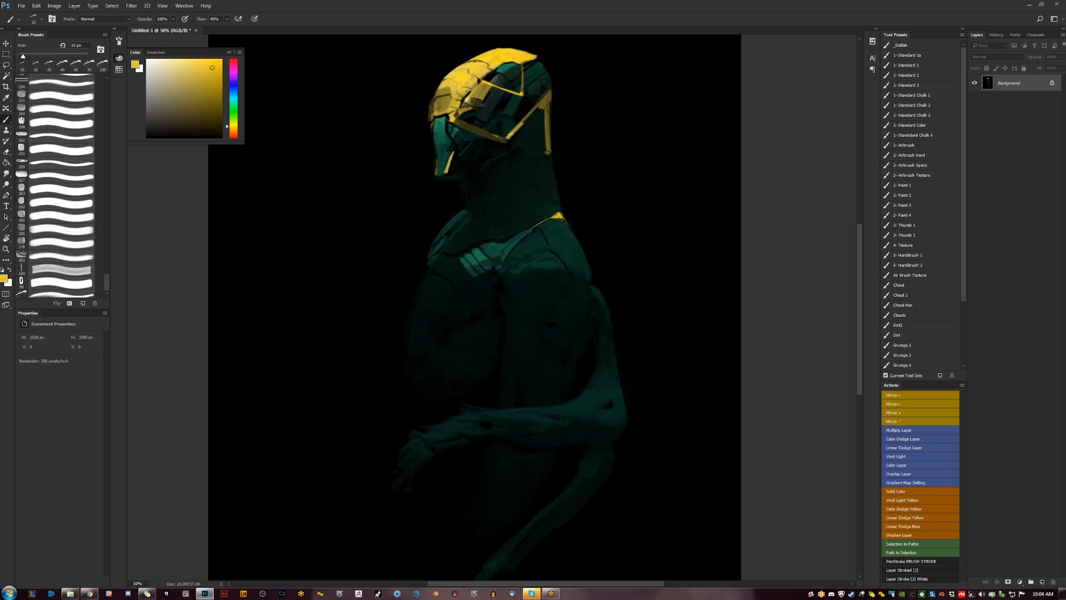
- Mirror the canvas, sample a dark yellow, and extend the strip behind the neck down into an angular panel above the collar
{"action": "mouse_move", "coordinate": [465, 255]}
{"action": "left_mouse_down"}
{"action": "mouse_move", "coordinate": [477, 248]}
{"action": "mouse_move", "coordinate": [459, 257]}
{"action": "left_mouse_up"}
{"action": "key", "text": "F1"}
{"action": "left_click_drag", "start_coordinate": [427, 287], "coordinate": [465, 353]}
{"action": "left_click", "coordinate": [439, 209], "text": "alt"}
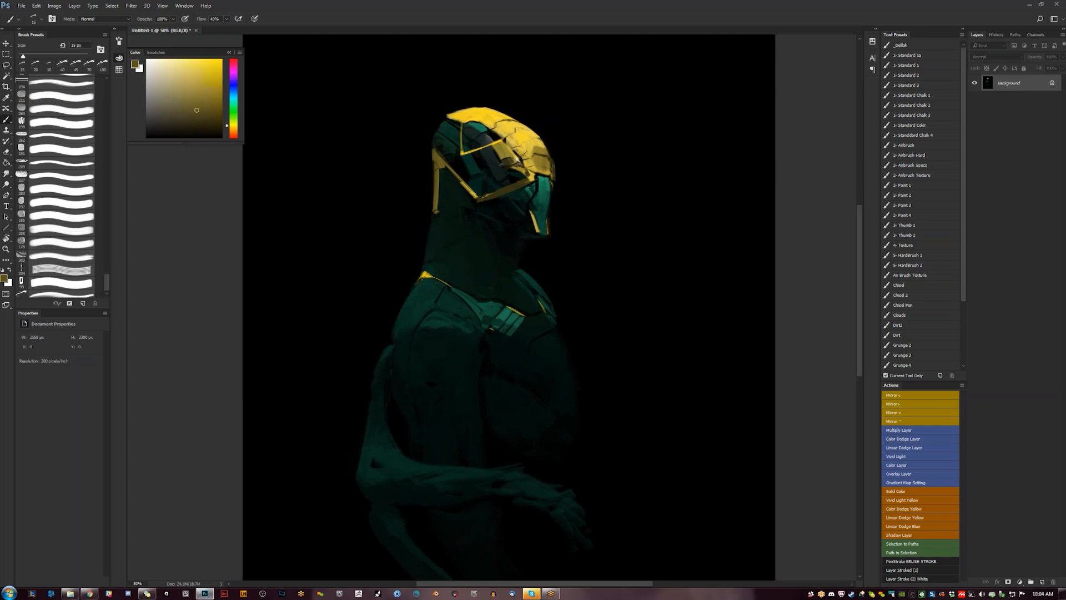
{"action": "key", "text": "bracketright"}
{"action": "mouse_move", "coordinate": [439, 217]}
{"action": "left_mouse_down"}
{"action": "mouse_move", "coordinate": [446, 245]}
{"action": "mouse_move", "coordinate": [425, 258]}
{"action": "left_mouse_up"}
{"action": "key", "text": "bracketleft"}
{"action": "mouse_move", "coordinate": [427, 247]}
{"action": "left_mouse_down"}
{"action": "mouse_move", "coordinate": [432, 222]}
{"action": "mouse_move", "coordinate": [429, 246]}
{"action": "left_mouse_up"}
{"action": "key", "text": "ctrl+z"}
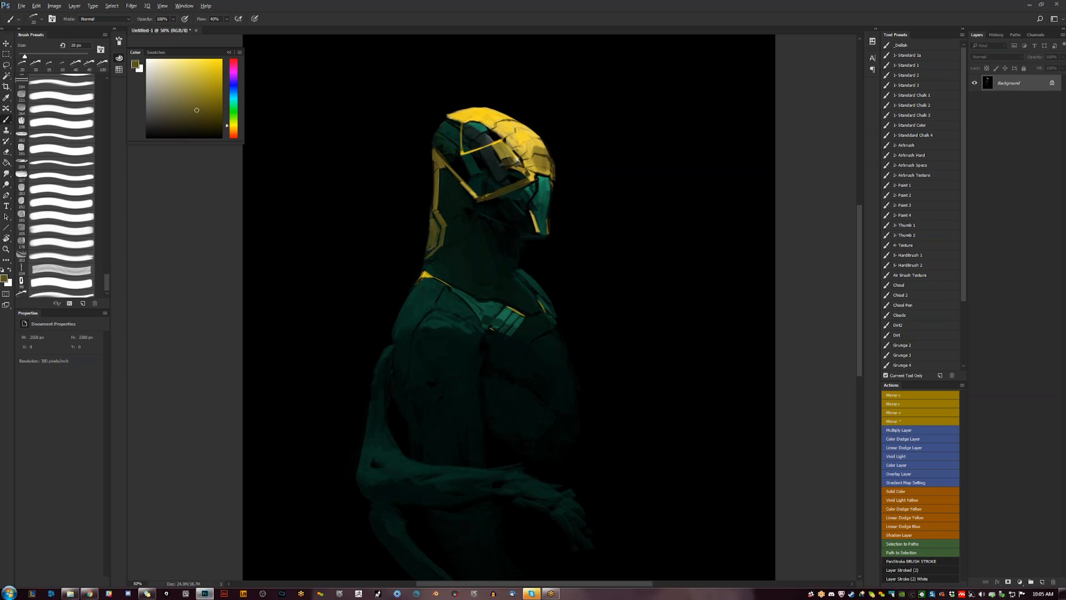
- Refine the edges of the dark yellow rear neck panel, reset the color to black, and check the mirrored figure
{"action": "left_click", "coordinate": [425, 228], "text": "alt"}
{"action": "left_click_drag", "start_coordinate": [428, 238], "coordinate": [432, 212]}
{"action": "left_click", "coordinate": [432, 238], "text": "alt"}
{"action": "key", "text": "d"}
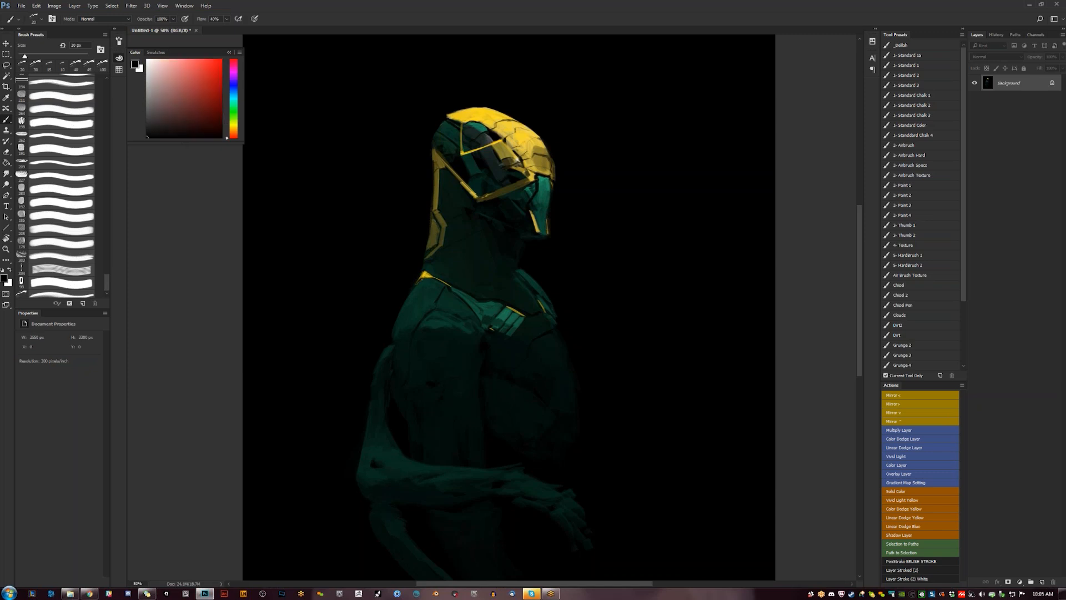
{"action": "key", "text": "z"}
{"action": "left_click", "coordinate": [536, 275], "text": "alt"}
{"action": "left_click", "coordinate": [536, 274], "text": "alt"}
{"action": "key", "text": "ctrl+shift+h"}
{"action": "left_click", "coordinate": [537, 275]}
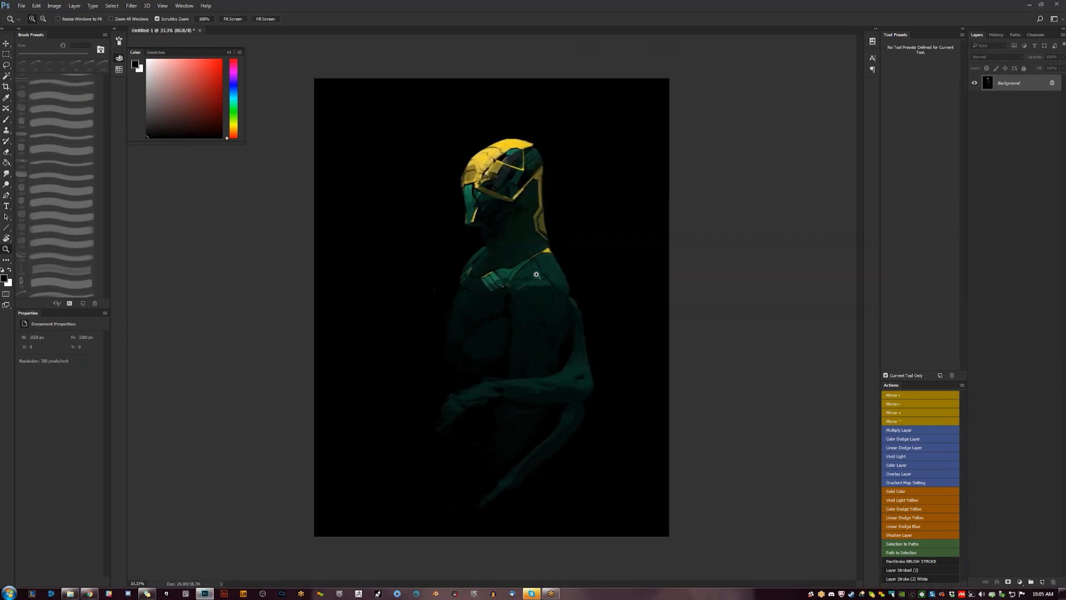
- Sample a yellow from the helmet, touch up the upper edge of its crown, and adjust the yellow while mirroring the canvas
{"action": "left_click", "coordinate": [530, 278]}
{"action": "left_click", "coordinate": [468, 217]}
{"action": "key", "text": "b"}
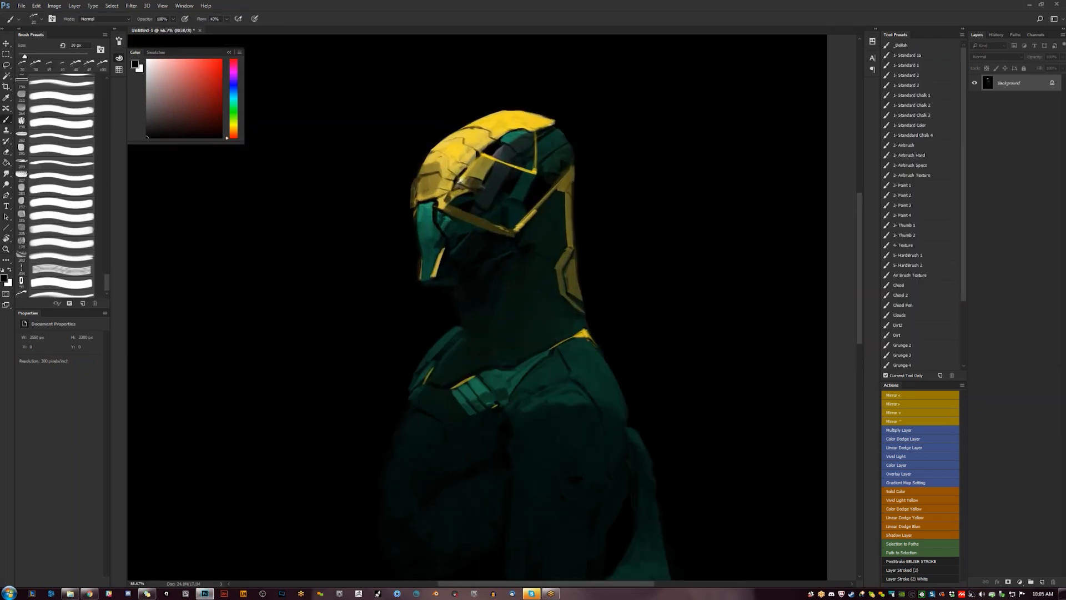
{"action": "left_click", "coordinate": [440, 157], "text": "alt"}
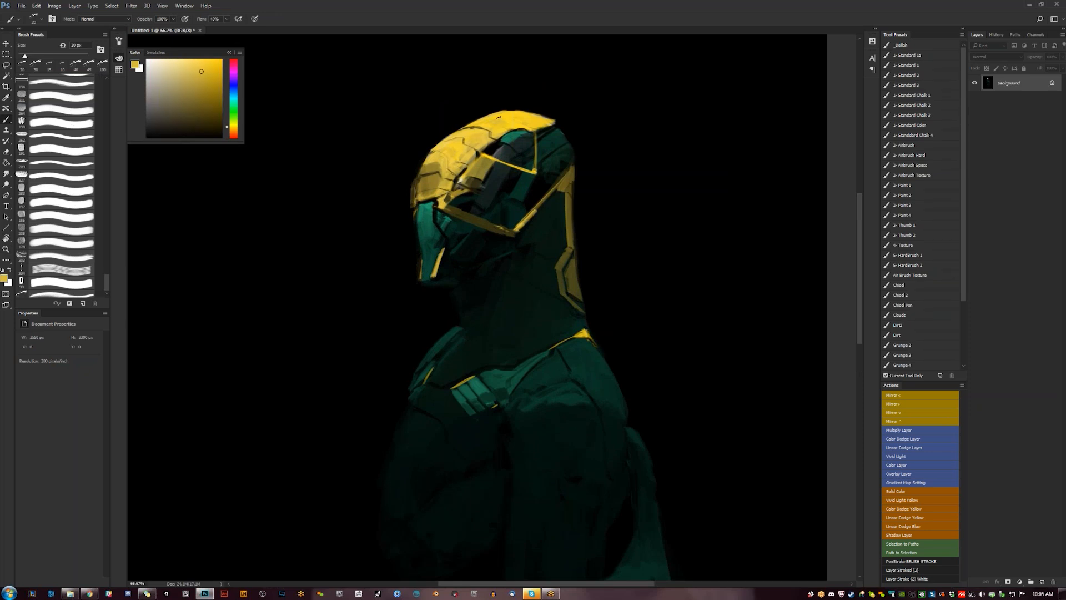
{"action": "left_click_drag", "start_coordinate": [501, 111], "coordinate": [531, 113]}
{"action": "key", "text": "ctrl+shift+h"}
{"action": "left_click", "coordinate": [198, 96]}
{"action": "left_click", "coordinate": [198, 68]}
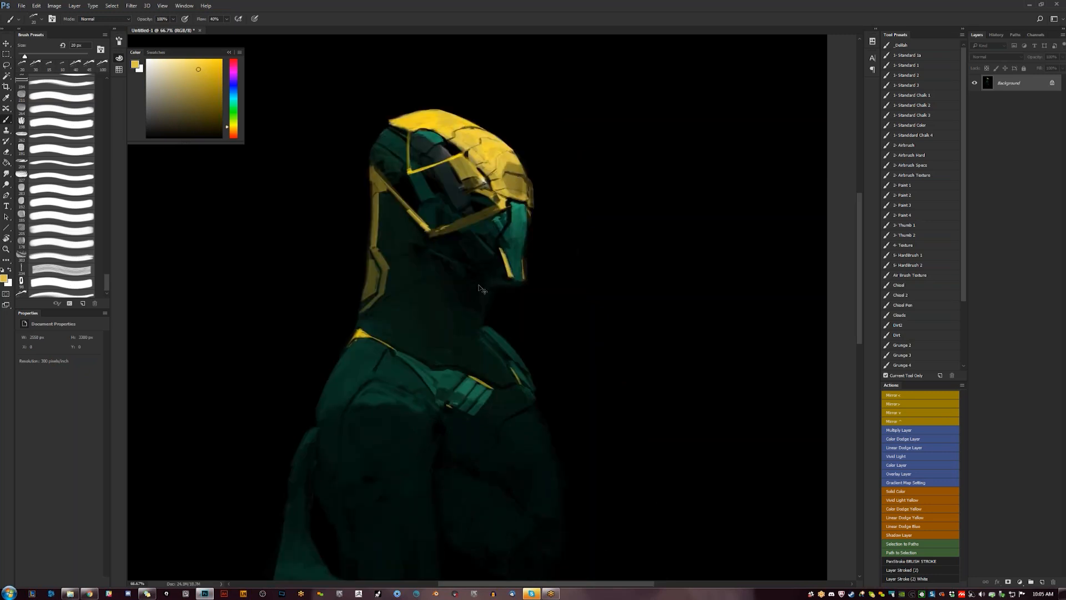
{"action": "key", "text": "ctrl+shift+h"}
{"action": "mouse_move", "coordinate": [477, 289]}
{"action": "left_mouse_down"}
{"action": "mouse_move", "coordinate": [443, 205]}
{"action": "mouse_move", "coordinate": [476, 276]}
{"action": "left_mouse_up"}
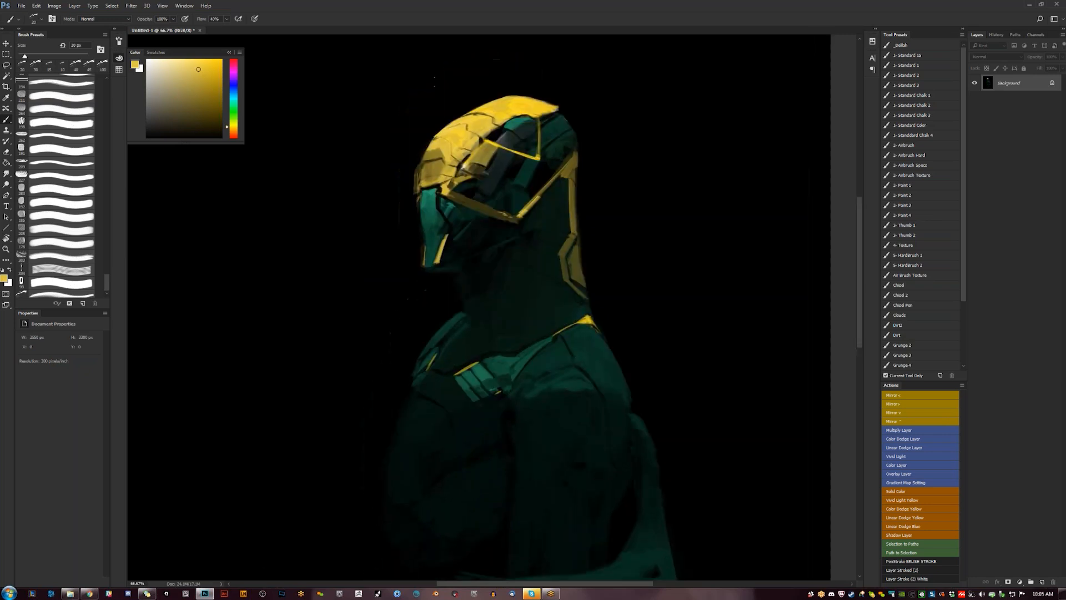
- Sample the faceplate's teal and clean up its edge beneath the yellow helmet front, checking the result in the mirrored view
{"action": "left_click", "coordinate": [422, 190], "text": "alt"}
{"action": "mouse_move", "coordinate": [434, 189]}
{"action": "left_mouse_down"}
{"action": "mouse_move", "coordinate": [436, 205]}
{"action": "mouse_move", "coordinate": [443, 199]}
{"action": "left_mouse_up"}
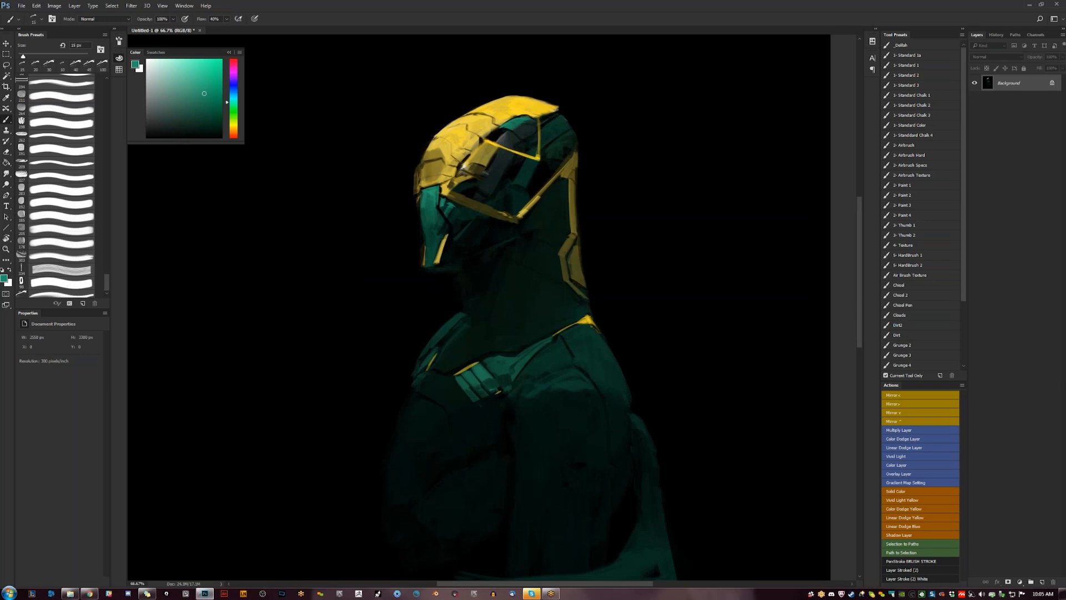
{"action": "left_click", "coordinate": [468, 209]}
{"action": "key", "text": "F2"}
{"action": "left_click_drag", "start_coordinate": [447, 130], "coordinate": [461, 140]}
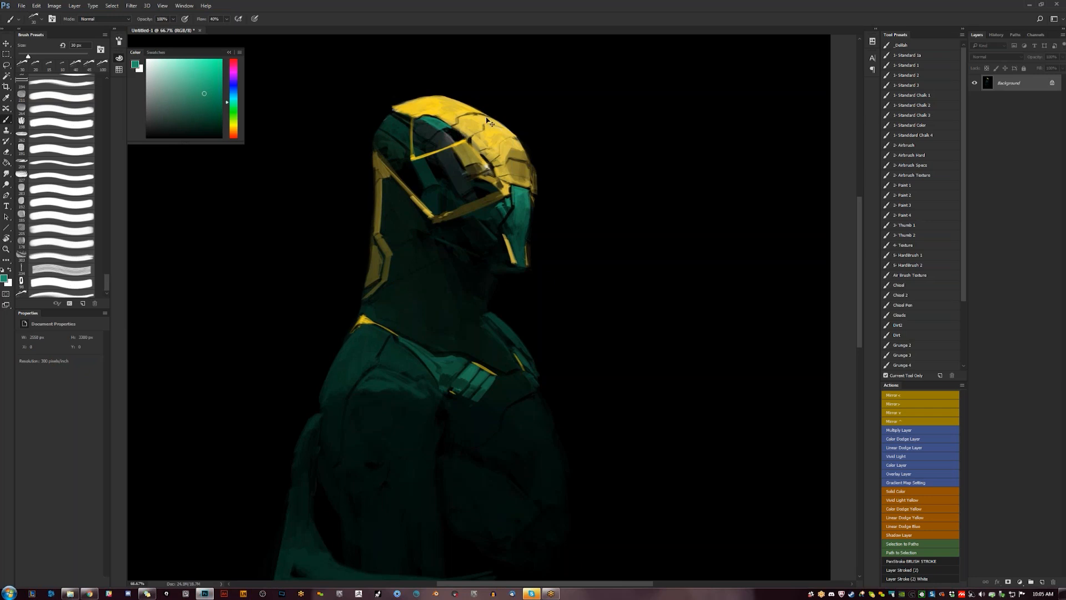
{"action": "key", "text": "F2"}
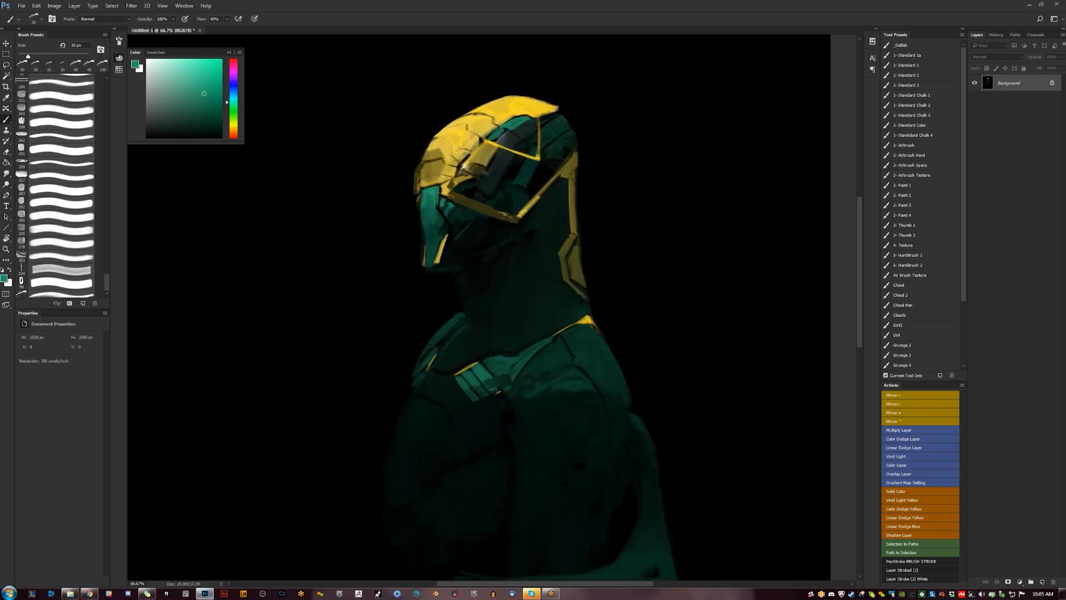
- Paint teal armor plates on the upper neck behind the jaw, directly beneath the yellow line, and reset the color to black
{"action": "key", "text": "d"}
{"action": "key", "text": "z"}
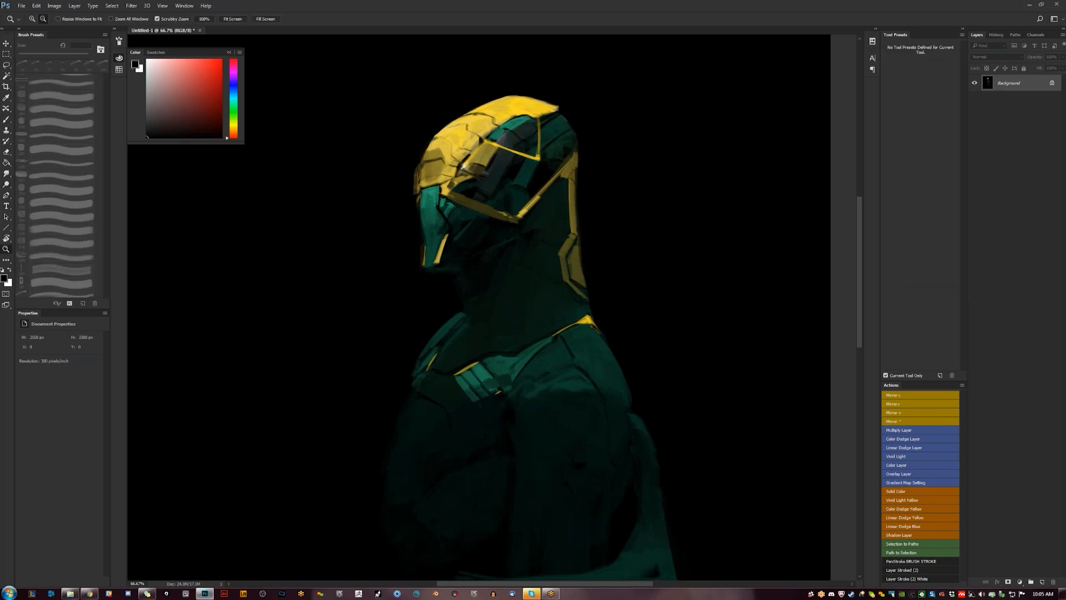
{"action": "left_click", "coordinate": [492, 248], "text": "alt"}
{"action": "left_click", "coordinate": [492, 248]}
{"action": "key", "text": "b"}
{"action": "left_click", "coordinate": [492, 248], "text": "alt"}
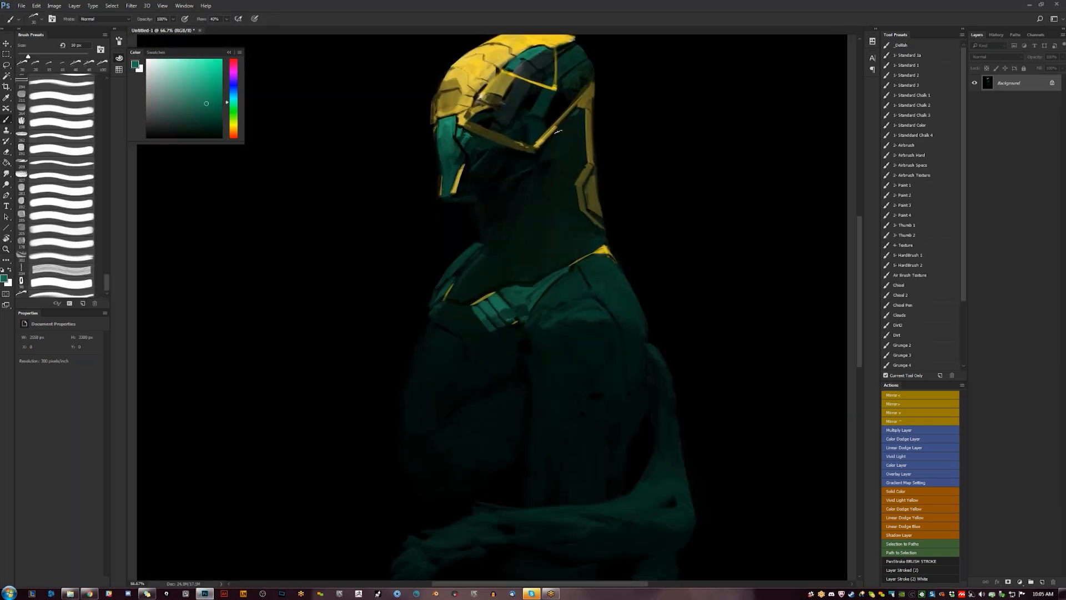
{"action": "left_click_drag", "start_coordinate": [570, 119], "coordinate": [487, 188]}
{"action": "left_click", "coordinate": [486, 189], "text": "alt"}
{"action": "left_click", "coordinate": [478, 200], "text": "alt"}
{"action": "left_click", "coordinate": [483, 203], "text": "alt"}
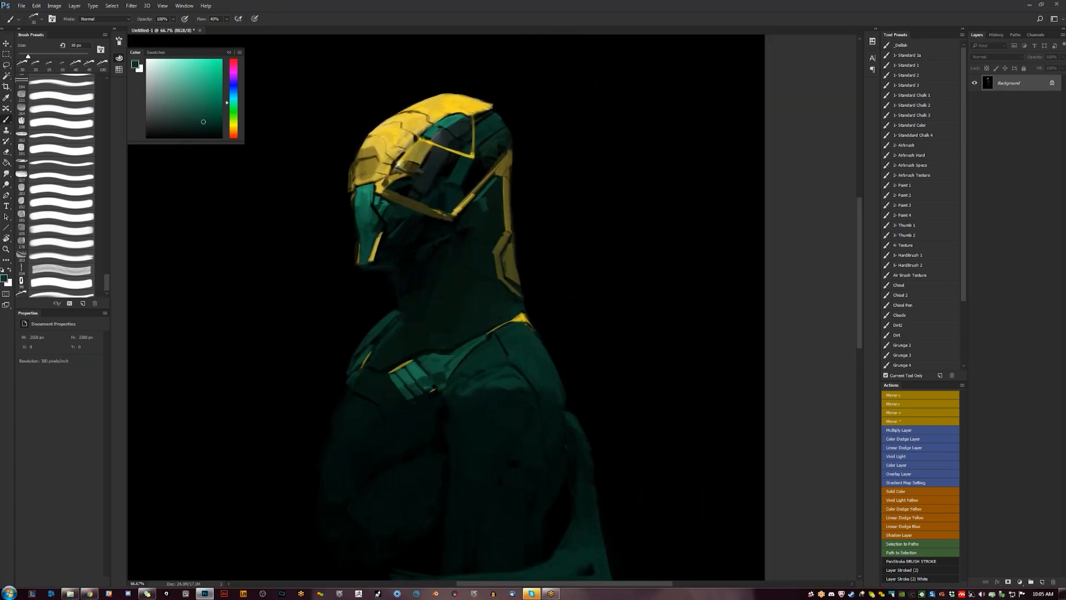
{"action": "left_click_drag", "start_coordinate": [487, 209], "coordinate": [498, 186]}
{"action": "key", "text": "d"}
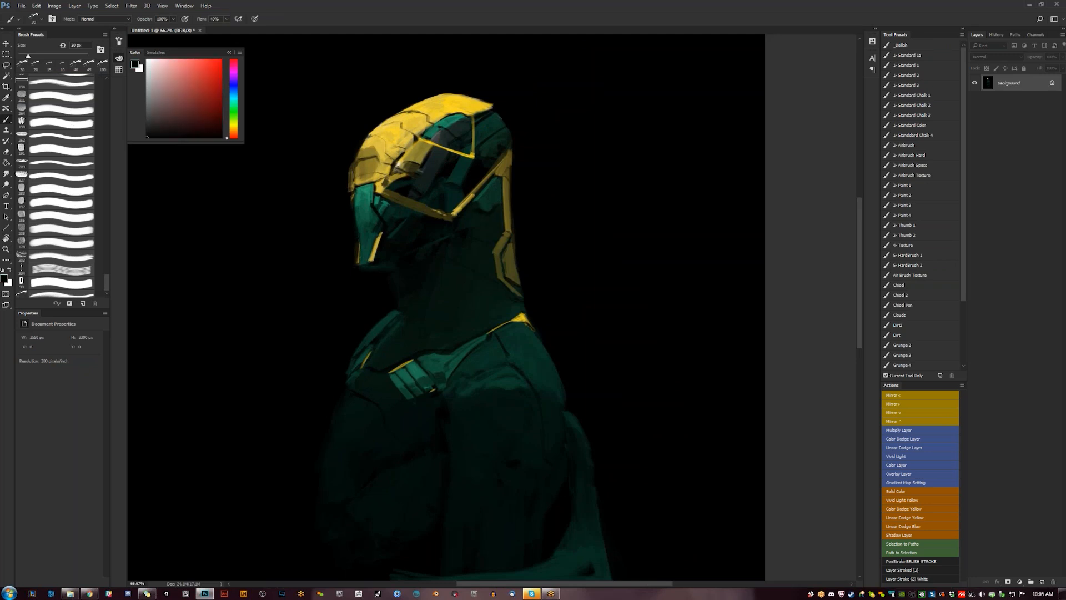
- Sample the dark teal, mirror the canvas, and touch up the plates at the back of the upper neck
{"action": "left_click", "coordinate": [468, 209], "text": "alt"}
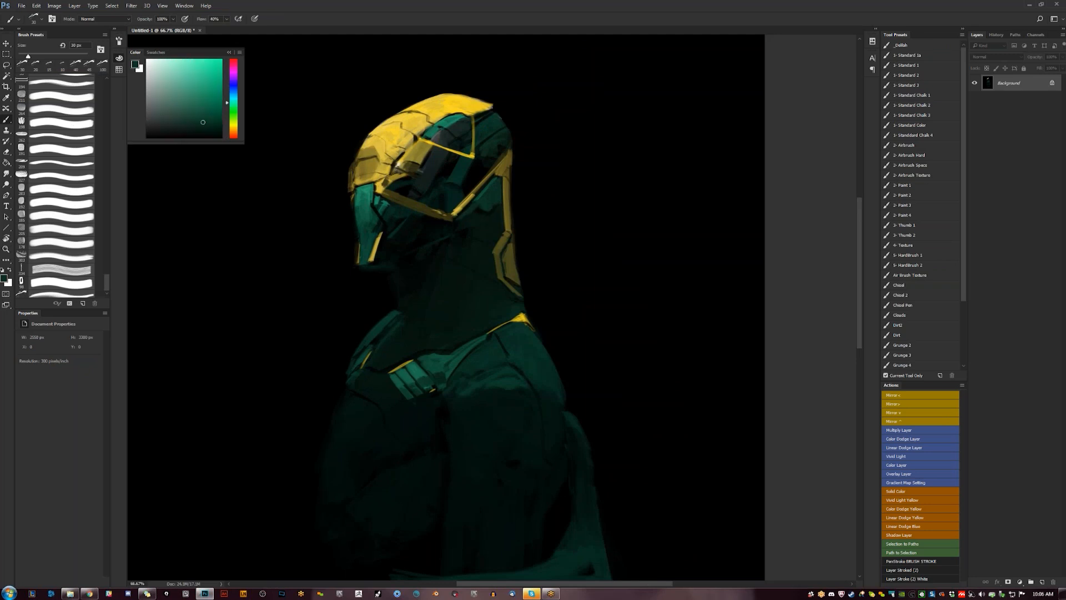
{"action": "key", "text": "F2"}
{"action": "left_click_drag", "start_coordinate": [319, 210], "coordinate": [329, 216]}
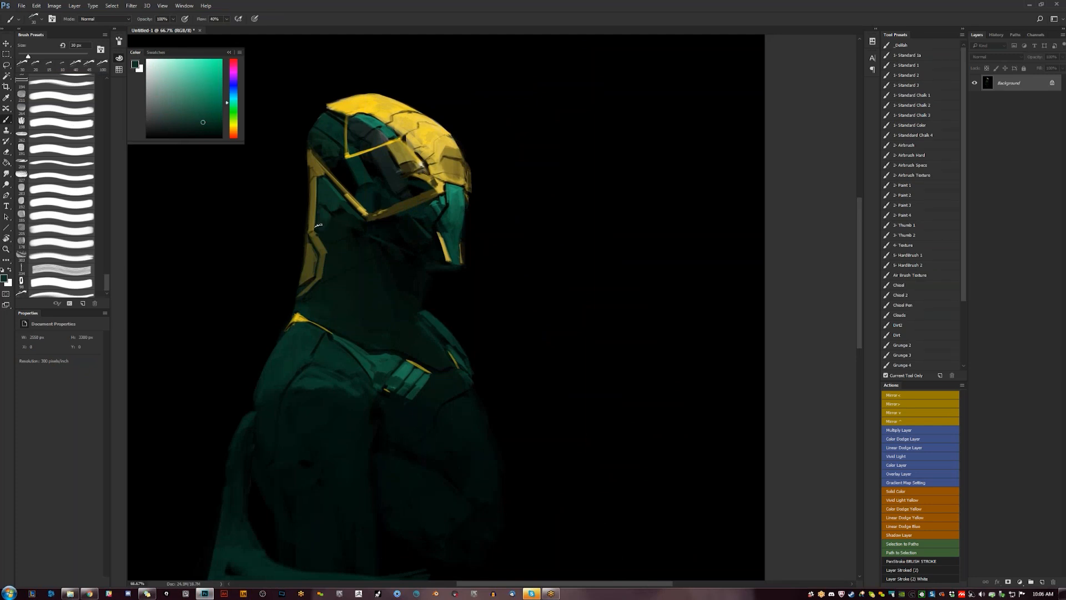
- Reset the color to black, review the whole figure, and refine the neck's dark seams with a 20 px brush, mirroring the canvas
{"action": "key", "text": "d"}
{"action": "key", "text": "ctrl+minus"}
{"action": "key", "text": "ctrl+minus"}
{"action": "key", "text": "Tab"}
{"action": "key", "text": "Tab"}
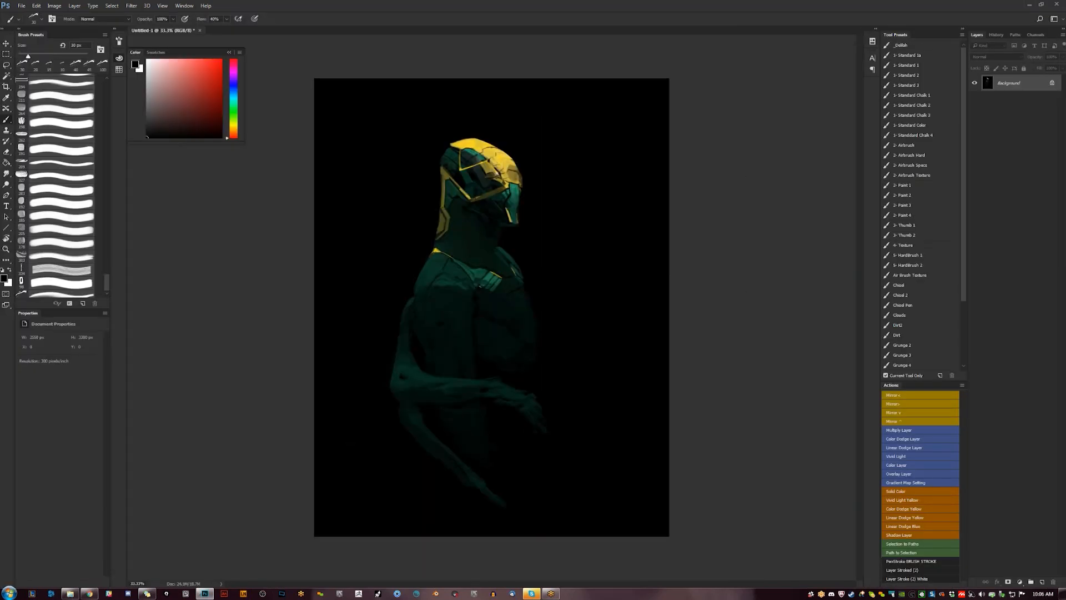
{"action": "key", "text": "ctrl+plus"}
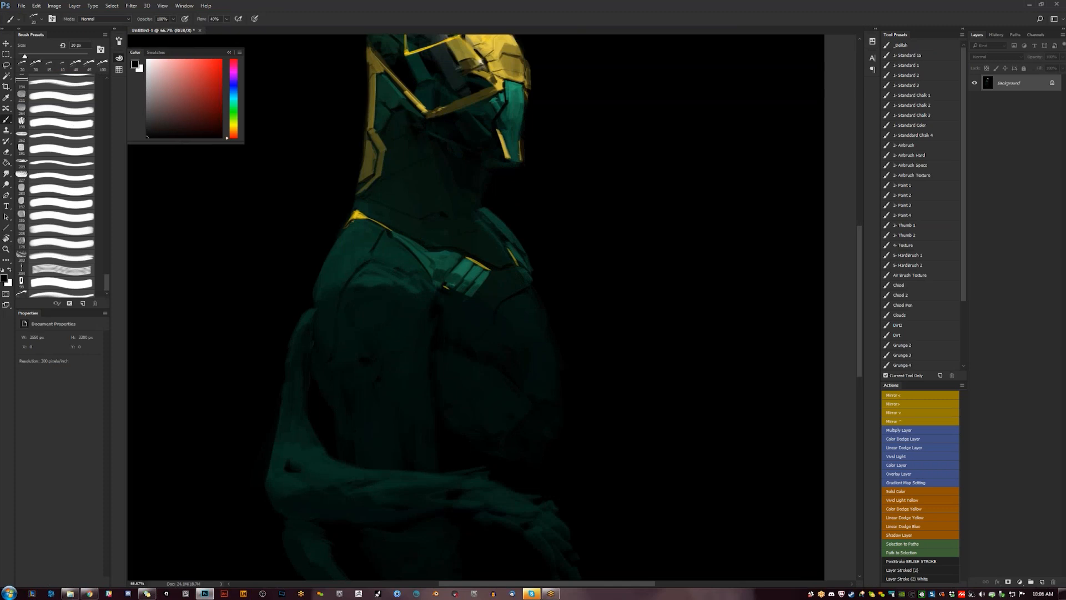
{"action": "key", "text": "F2"}
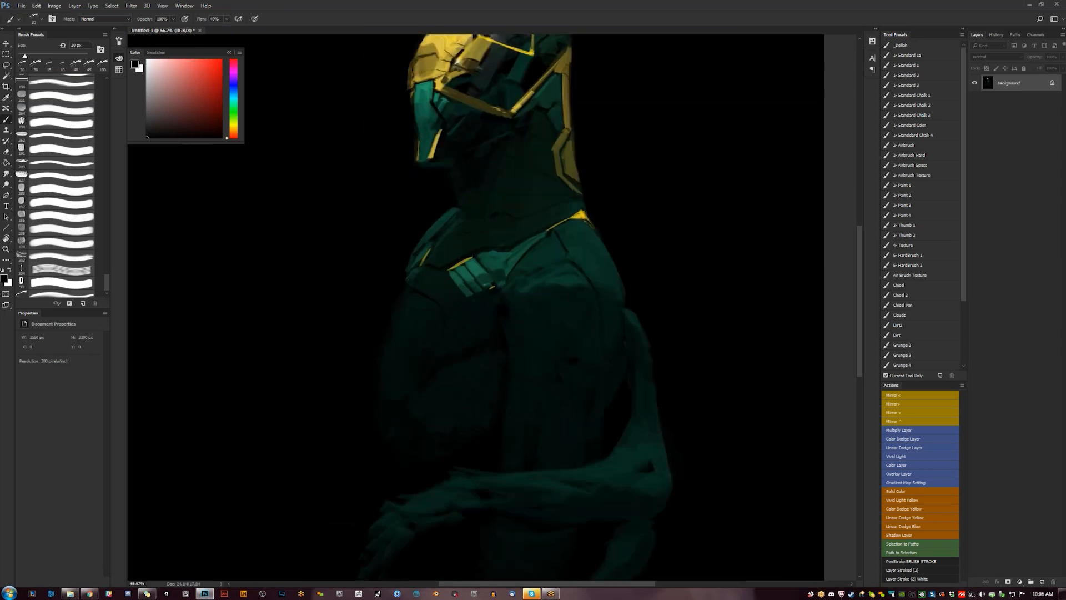
- Sample a near-black teal at the throat, enlarge the brush, and check the whole figure in mirrored view
{"action": "left_click", "coordinate": [482, 184], "text": "alt"}
{"action": "key", "text": "bracketright"}
{"action": "key", "text": "bracketright"}
{"action": "key", "text": "bracketright"}
{"action": "key", "text": "bracketright"}
{"action": "key", "text": "bracketright"}
{"action": "key", "text": "bracketright"}
{"action": "key", "text": "bracketright"}
{"action": "key", "text": "bracketright"}
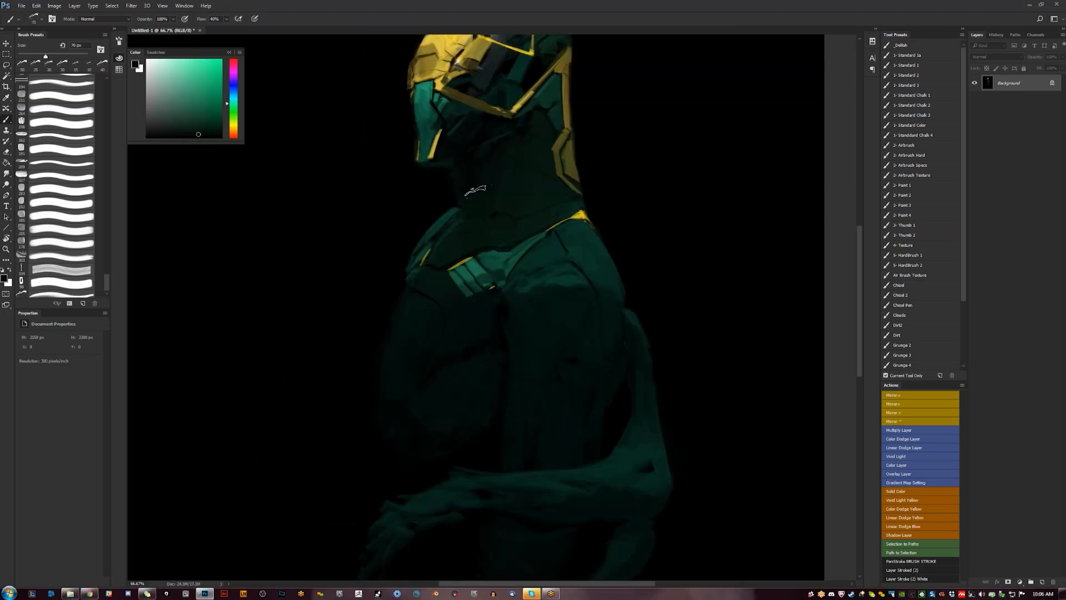
{"action": "key", "text": "z"}
{"action": "left_click", "coordinate": [511, 257], "text": "alt"}
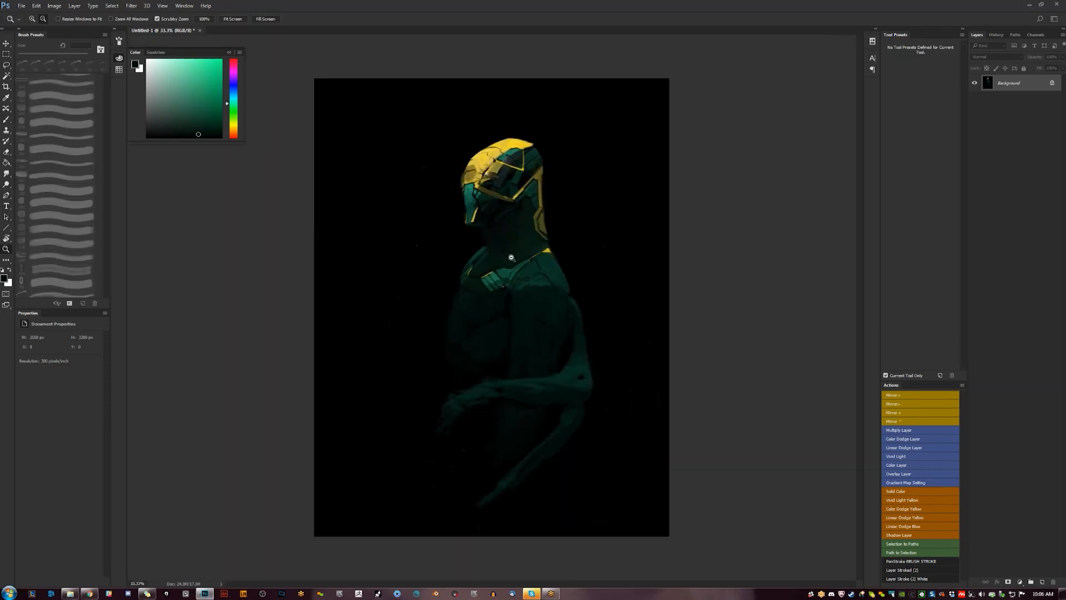
{"action": "left_click", "coordinate": [511, 258], "text": "alt"}
{"action": "key", "text": "F2"}
{"action": "double_click", "coordinate": [486, 303]}
{"action": "key", "text": "b"}
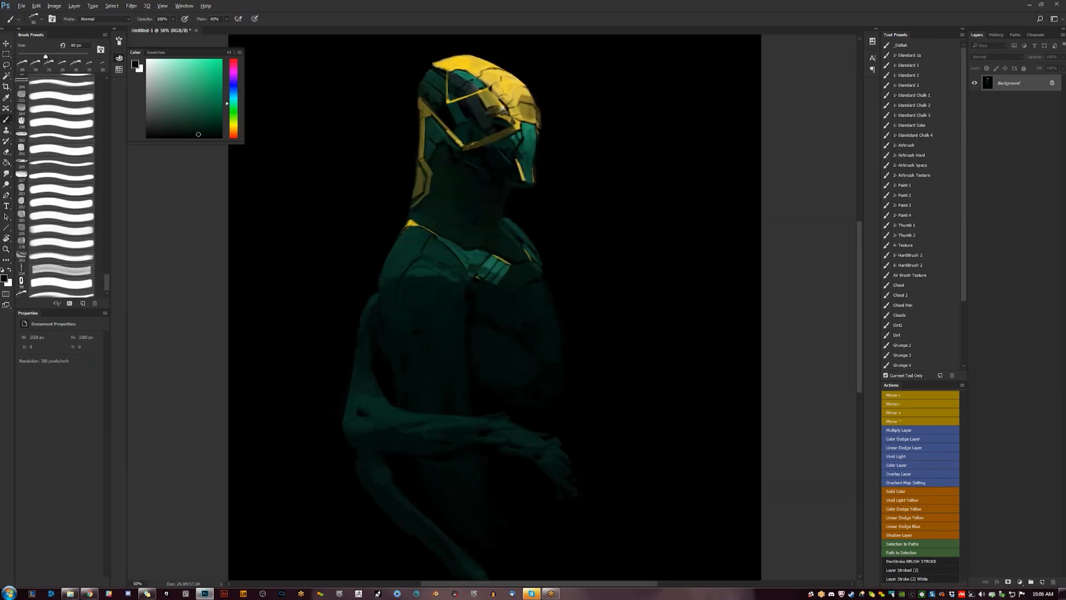
- Paint angular teal armor facets across the top of the near shoulder with a smaller brush and check the whole figure
{"action": "mouse_move", "coordinate": [404, 279]}
{"action": "left_mouse_down"}
{"action": "mouse_move", "coordinate": [434, 277]}
{"action": "mouse_move", "coordinate": [416, 286]}
{"action": "left_mouse_up"}
{"action": "key", "text": "bracketleft"}
{"action": "left_click", "coordinate": [415, 279], "text": "alt"}
{"action": "left_click", "coordinate": [418, 287], "text": "alt"}
{"action": "left_click_drag", "start_coordinate": [407, 286], "coordinate": [425, 285]}
{"action": "key", "text": "bracketleft"}
{"action": "key", "text": "z"}
{"action": "left_click", "coordinate": [476, 307], "text": "alt"}
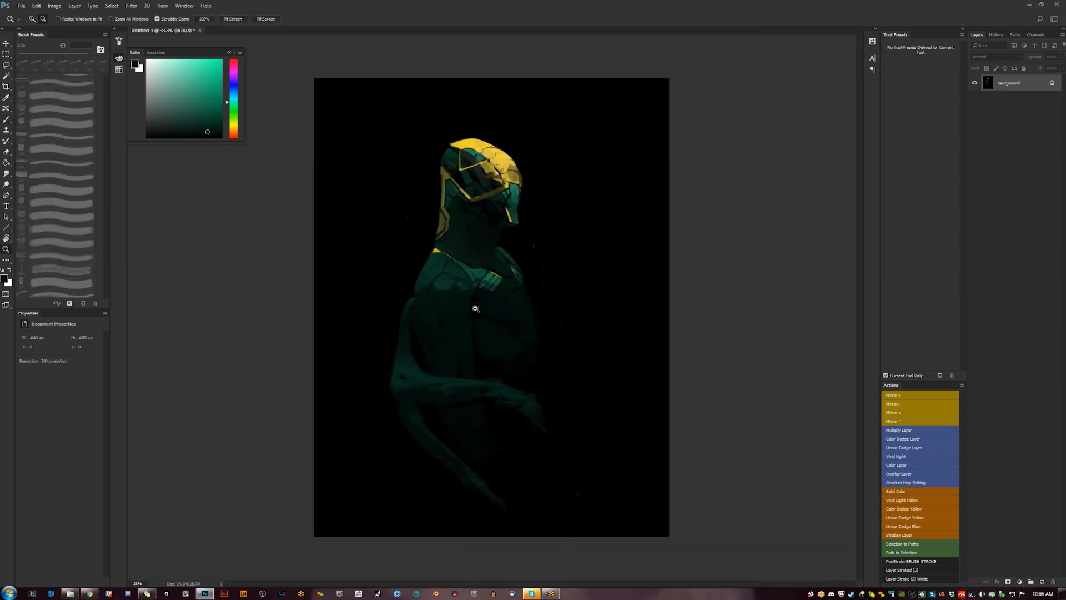
{"action": "left_click", "coordinate": [476, 307], "text": "alt"}
- Mirror the canvas and rework the lower torso below the forearm with a much larger brush in dark tones
{"action": "key", "text": "F2"}
{"action": "left_click", "coordinate": [516, 344]}
{"action": "left_click", "coordinate": [521, 343]}
{"action": "key", "text": "b"}
{"action": "left_click", "coordinate": [521, 333], "text": "alt"}
{"action": "left_click_drag", "start_coordinate": [520, 333], "coordinate": [545, 227]}
{"action": "key", "text": "bracketright"}
{"action": "key", "text": "bracketright"}
{"action": "key", "text": "bracketright"}
{"action": "key", "text": "bracketright"}
{"action": "key", "text": "bracketright"}
{"action": "left_click_drag", "start_coordinate": [463, 412], "coordinate": [525, 362]}
{"action": "left_click", "coordinate": [500, 428], "text": "alt"}
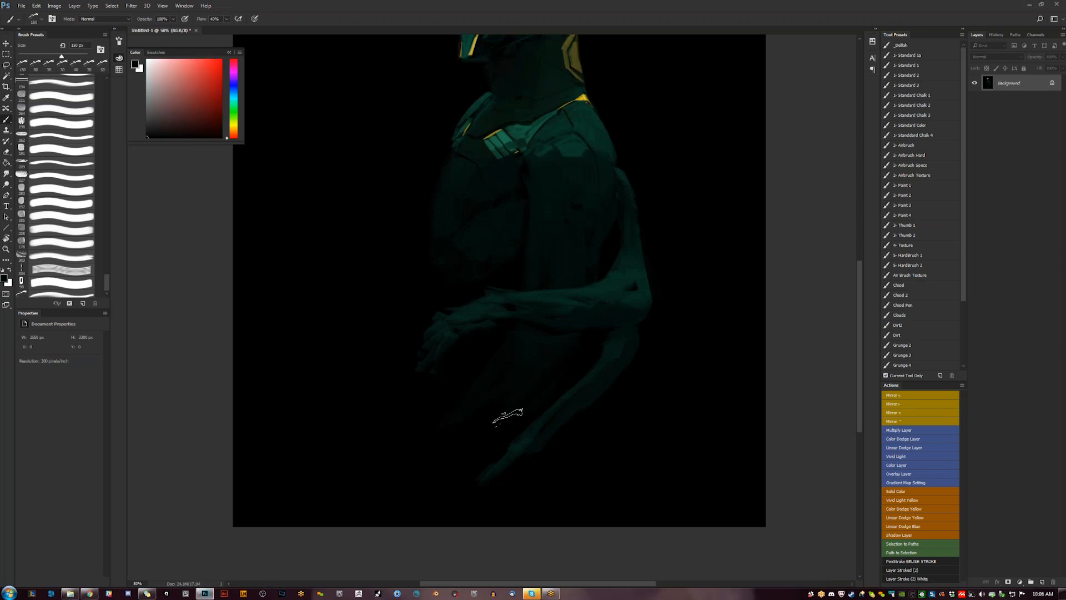
- Sample the dark teal and paint the thigh angling forward below the forearm with a 100 px brush, mirroring the canvas
{"action": "left_click", "coordinate": [532, 357], "text": "alt"}
{"action": "key", "text": "bracketleft"}
{"action": "key", "text": "bracketleft"}
{"action": "left_click", "coordinate": [506, 339], "text": "alt"}
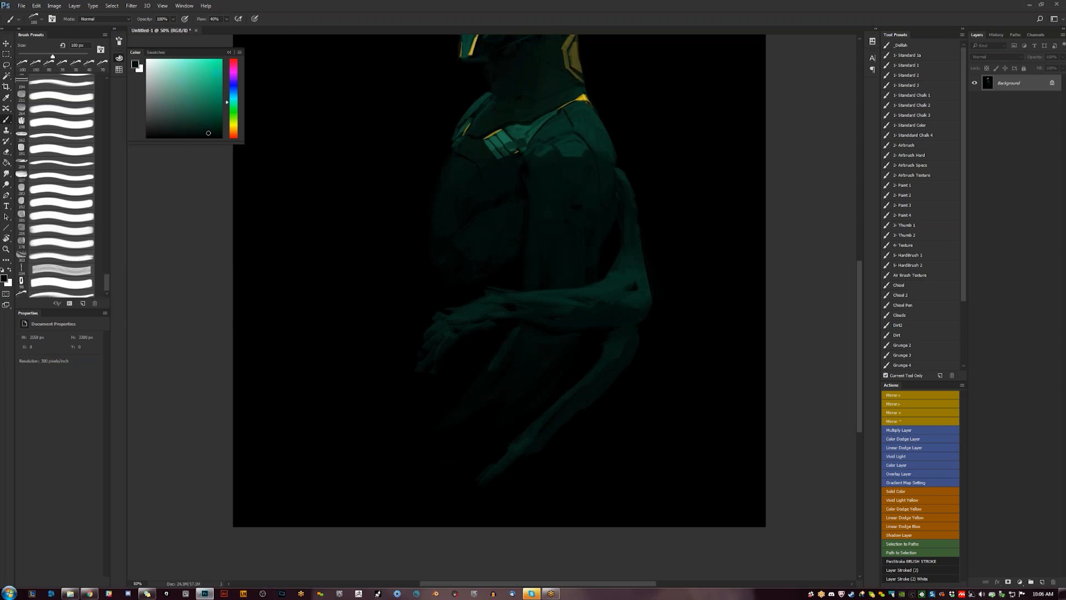
{"action": "left_click", "coordinate": [495, 377], "text": "alt"}
{"action": "key", "text": "ctrl+shift+h"}
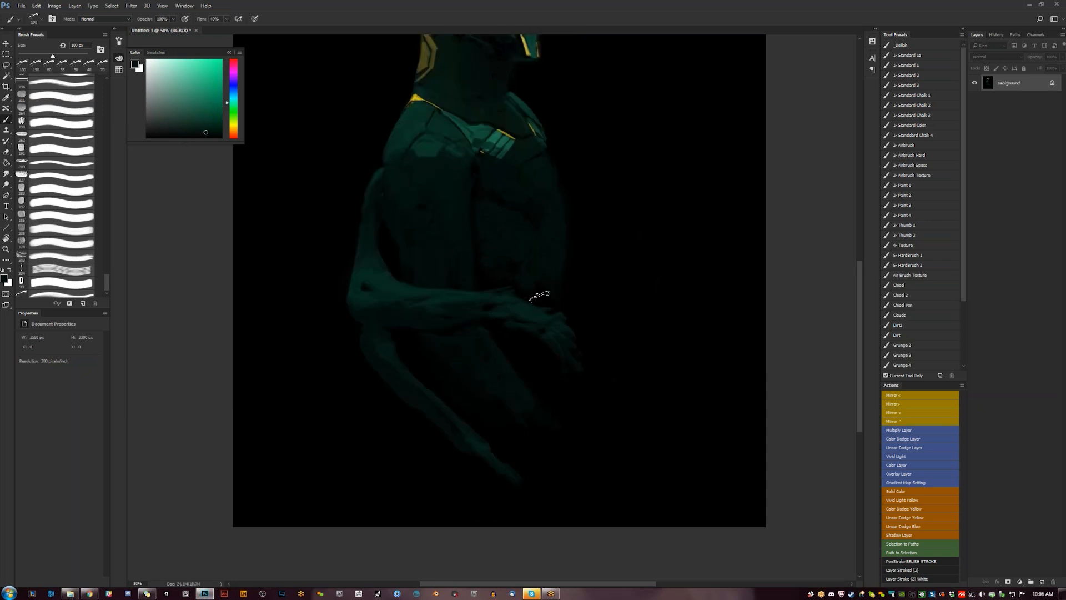
- Fill out the front contour of the chest and thigh in dark teal, and review the canvas with the panels hidden
{"action": "left_click_drag", "start_coordinate": [567, 230], "coordinate": [561, 414]}
{"action": "left_click", "coordinate": [561, 415], "text": "alt"}
{"action": "left_click", "coordinate": [561, 414], "text": "alt"}
{"action": "key", "text": "F2"}
{"action": "key", "text": "F2"}
{"action": "key", "text": "Tab"}
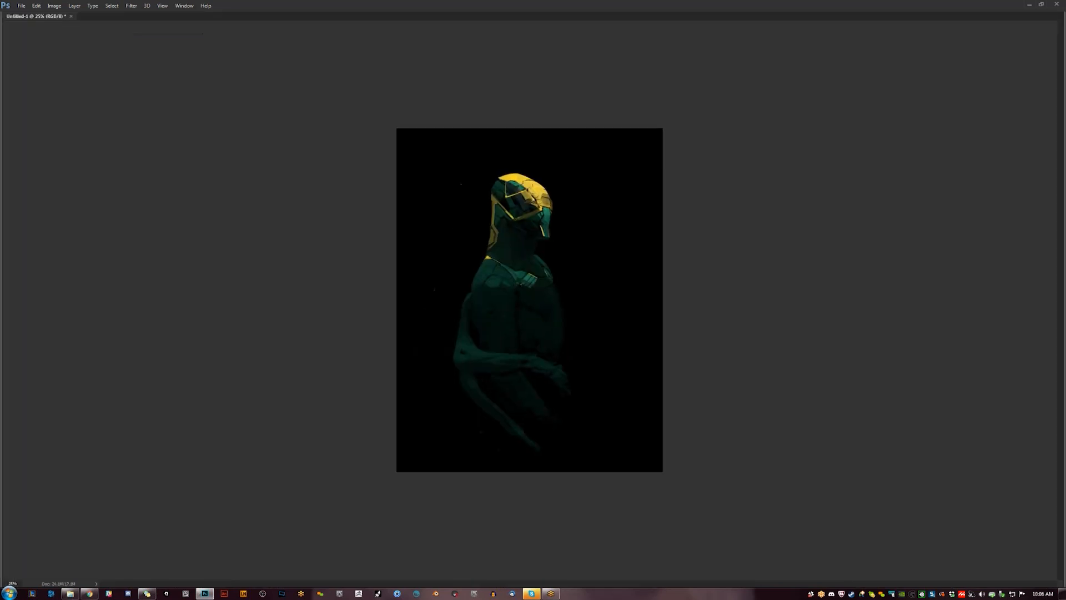
{"action": "left_click", "coordinate": [550, 345]}
{"action": "left_click", "coordinate": [548, 345]}
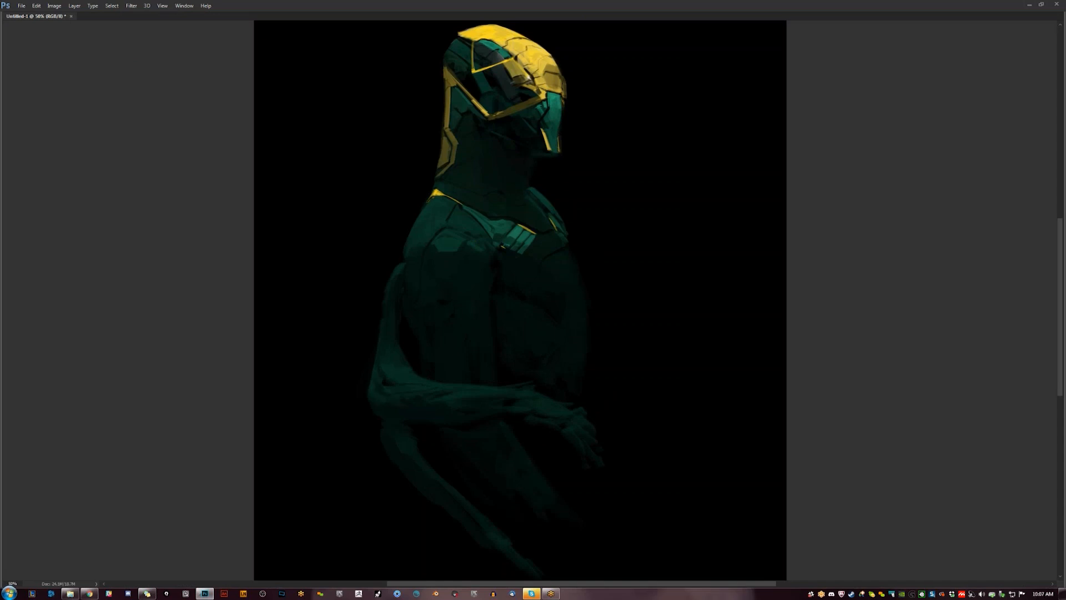
- Paint a forked yellow armor plate along the top of the forearm near the wrist, mirroring the canvas to check it
{"action": "left_click_drag", "start_coordinate": [504, 404], "coordinate": [516, 401]}
{"action": "key", "text": "ctrl+shift+h"}
{"action": "mouse_move", "coordinate": [528, 390]}
{"action": "left_mouse_down"}
{"action": "mouse_move", "coordinate": [504, 394]}
{"action": "mouse_move", "coordinate": [519, 405]}
{"action": "mouse_move", "coordinate": [515, 397]}
{"action": "mouse_move", "coordinate": [535, 399]}
{"action": "mouse_move", "coordinate": [522, 392]}
{"action": "mouse_move", "coordinate": [587, 394]}
{"action": "left_mouse_up"}
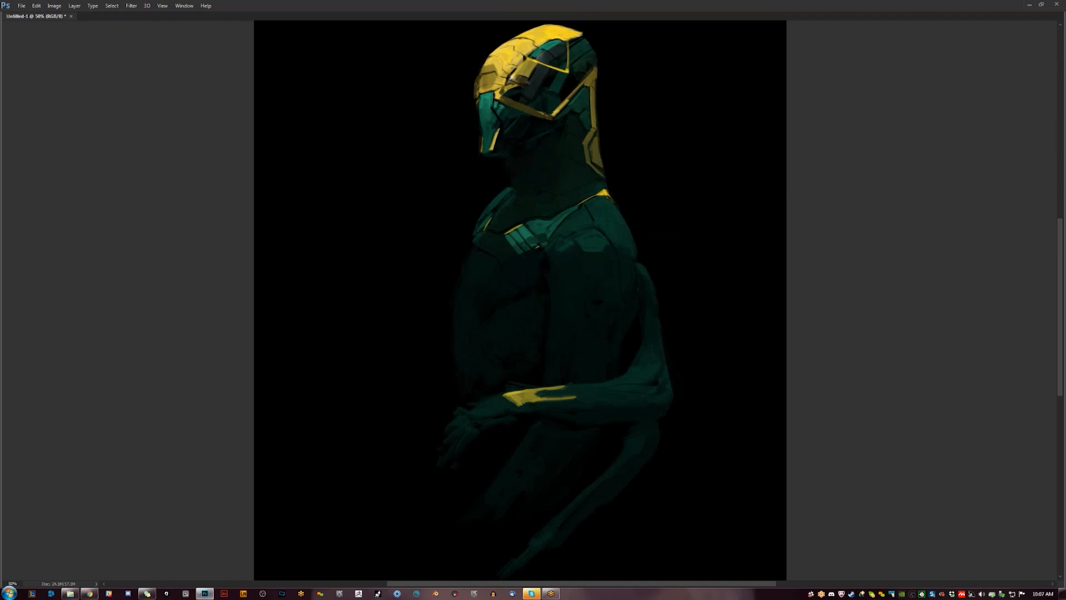
{"action": "mouse_move", "coordinate": [549, 390]}
{"action": "left_mouse_down"}
{"action": "mouse_move", "coordinate": [513, 405]}
{"action": "mouse_move", "coordinate": [563, 409]}
{"action": "mouse_move", "coordinate": [530, 404]}
{"action": "left_mouse_up"}
{"action": "key", "text": "ctrl+shift+h"}
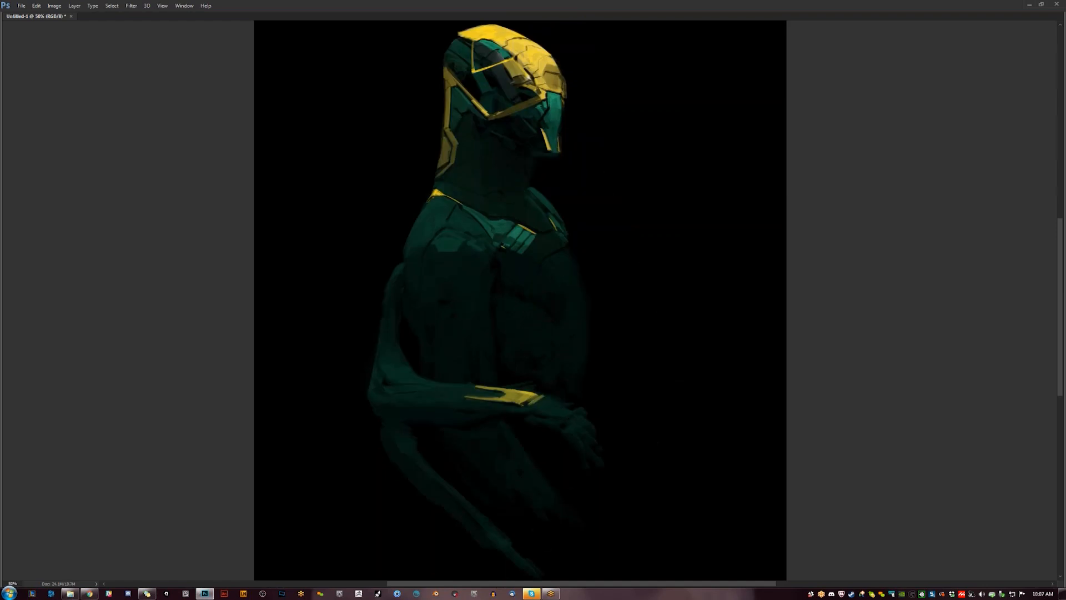
- Add yellow tips to the fingers, touch up the wrist and back of the hand, and mirror the canvas
{"action": "left_click_drag", "start_coordinate": [587, 462], "coordinate": [601, 482]}
{"action": "left_click_drag", "start_coordinate": [594, 431], "coordinate": [598, 437]}
{"action": "left_click_drag", "start_coordinate": [560, 403], "coordinate": [568, 410]}
{"action": "left_click_drag", "start_coordinate": [562, 405], "coordinate": [590, 421]}
{"action": "key", "text": "ctrl+shift+h"}
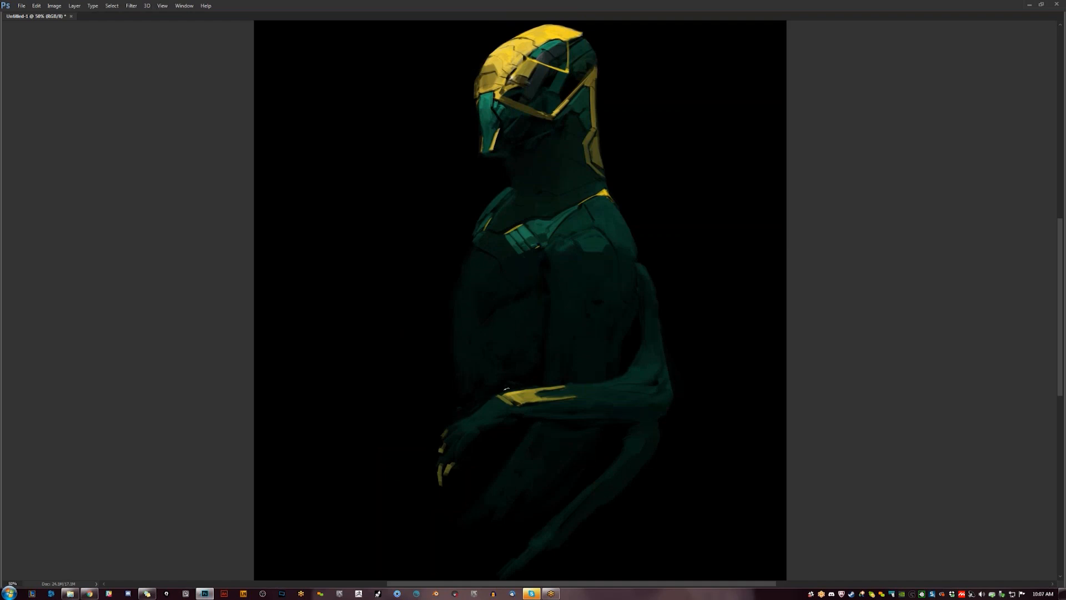
- Sharpen the forearm plate's yellow prongs into two straight parallel bars and mirror the canvas
{"action": "left_click_drag", "start_coordinate": [542, 386], "coordinate": [577, 398]}
{"action": "scroll", "coordinate": [516, 423], "scroll_direction": "down", "scroll_amount": 2}
{"action": "key", "text": "ctrl+shift+h"}
{"action": "scroll", "coordinate": [516, 424], "scroll_direction": "up", "scroll_amount": 2}
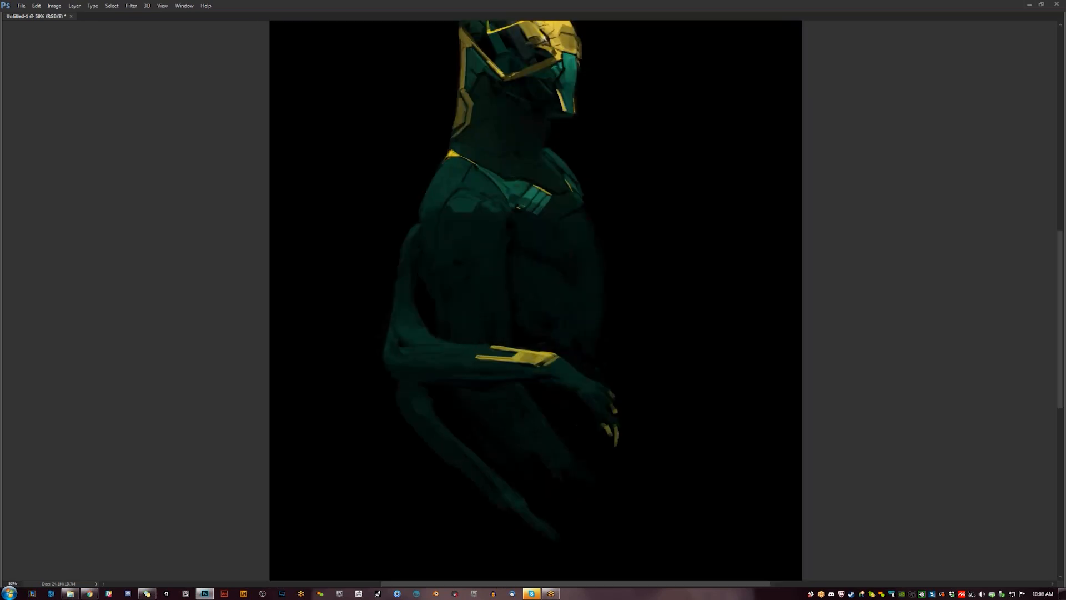
- Outline a tapering angular shoulder plate over the upper arm with thin dark yellow lines and check it in mirrored view
{"action": "left_click_drag", "start_coordinate": [506, 214], "coordinate": [477, 279]}
{"action": "key", "text": "ctrl+z"}
{"action": "left_click_drag", "start_coordinate": [509, 211], "coordinate": [487, 277]}
{"action": "mouse_move", "coordinate": [421, 218]}
{"action": "left_mouse_down"}
{"action": "mouse_move", "coordinate": [446, 287]}
{"action": "mouse_move", "coordinate": [489, 276]}
{"action": "left_mouse_up"}
{"action": "left_click", "coordinate": [502, 311], "text": "alt"}
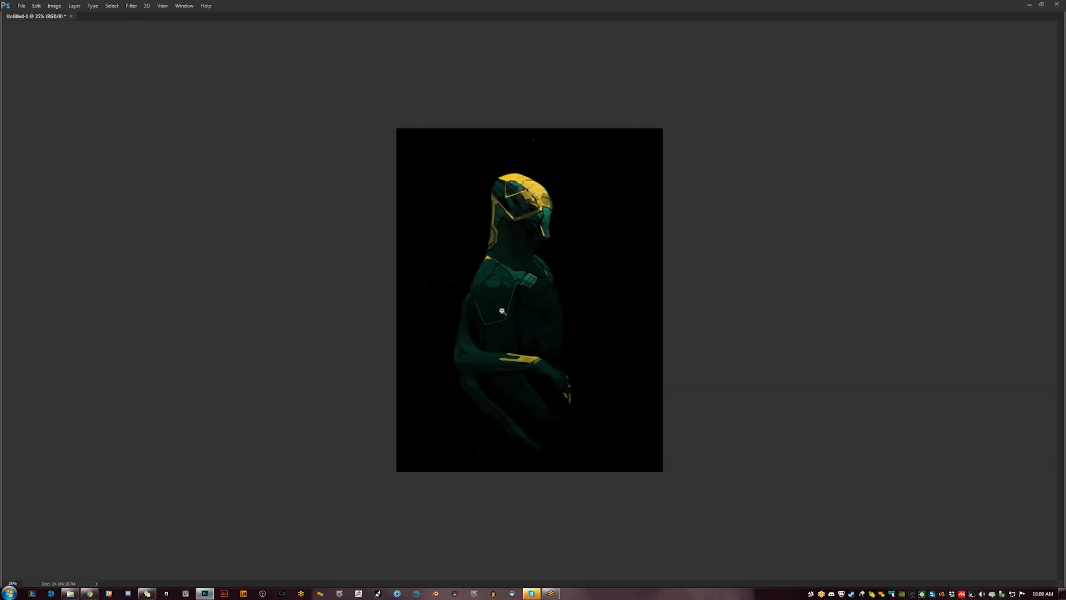
{"action": "key", "text": "ctrl+shift+h"}
{"action": "left_click", "coordinate": [502, 366], "text": "ctrl"}
{"action": "left_click", "coordinate": [501, 366], "text": "ctrl"}
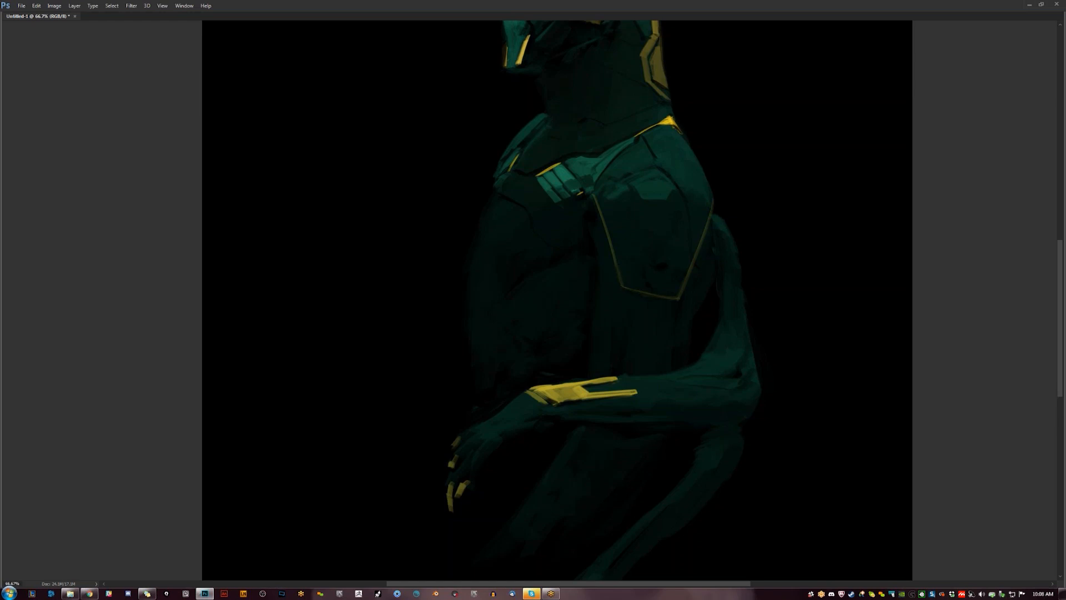
- Add short thin dark yellow lines branching off the shoulder plate's two lower corners and check them in mirrored view
{"action": "left_click", "coordinate": [660, 345], "text": "alt"}
{"action": "left_click", "coordinate": [660, 345], "text": "alt"}
{"action": "key", "text": "F2"}
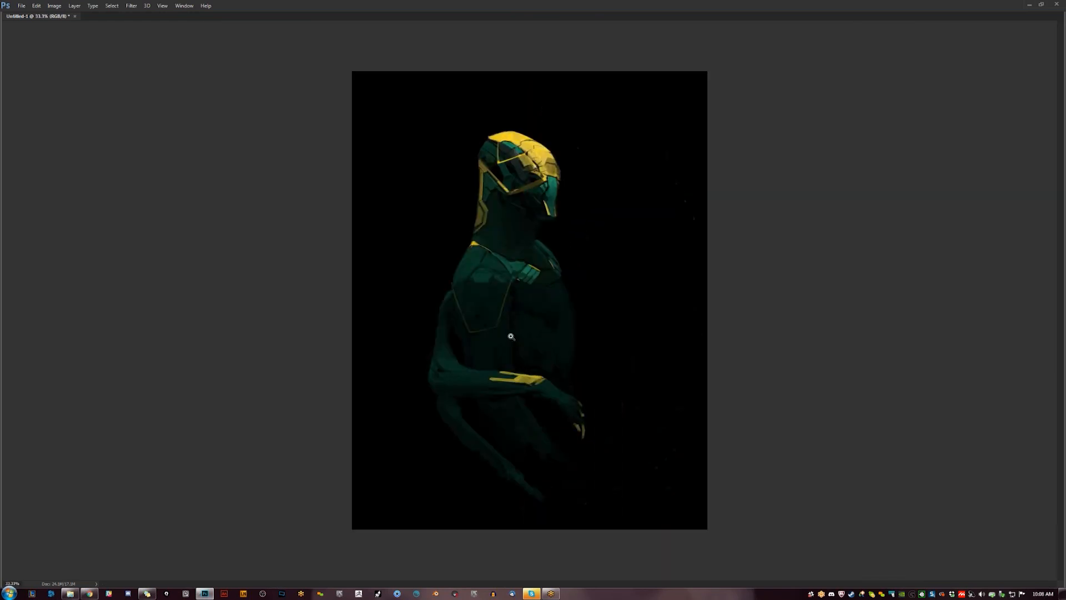
{"action": "left_click", "coordinate": [513, 338], "text": "ctrl"}
{"action": "left_click", "coordinate": [514, 337]}
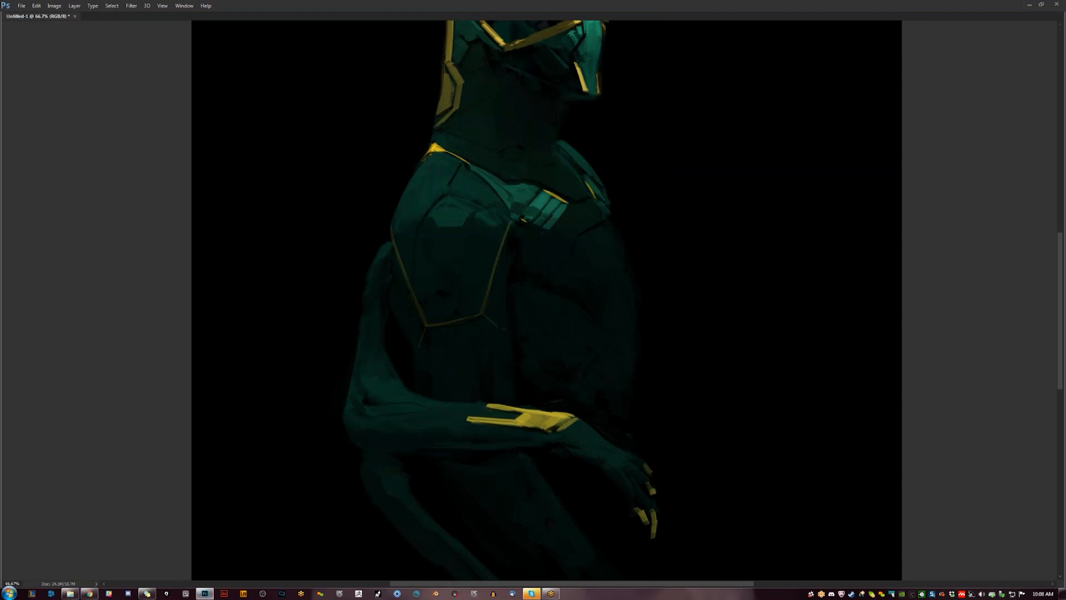
{"action": "left_click", "coordinate": [452, 381], "text": "alt"}
{"action": "left_click", "coordinate": [452, 381], "text": "alt"}
{"action": "left_click", "coordinate": [452, 380], "text": "alt"}
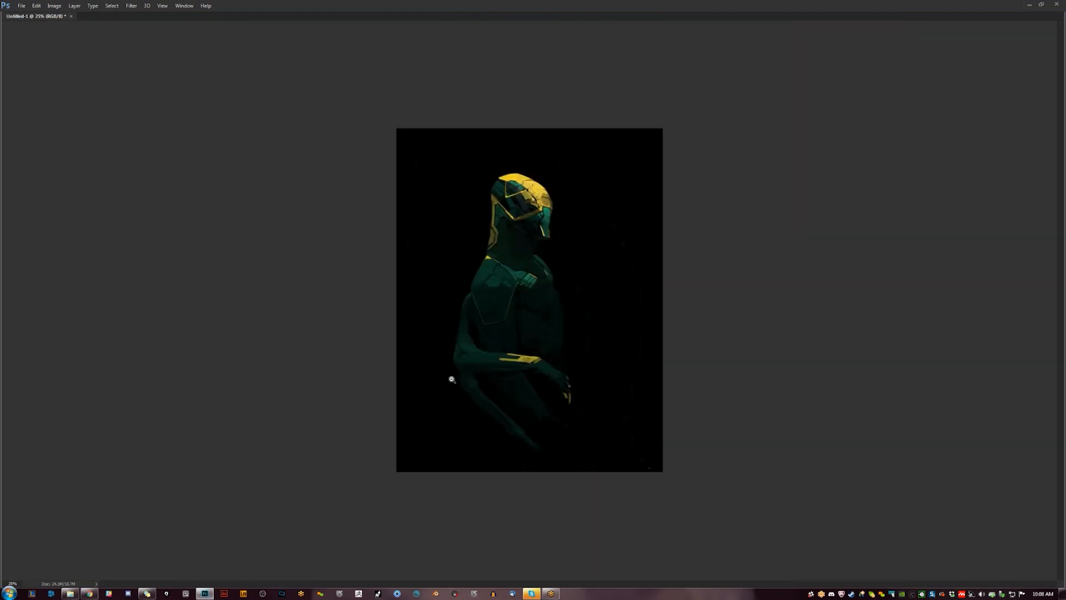
{"action": "key", "text": "F2"}
{"action": "left_click", "coordinate": [528, 308]}
{"action": "left_click", "coordinate": [528, 308]}
{"action": "left_click", "coordinate": [529, 308]}
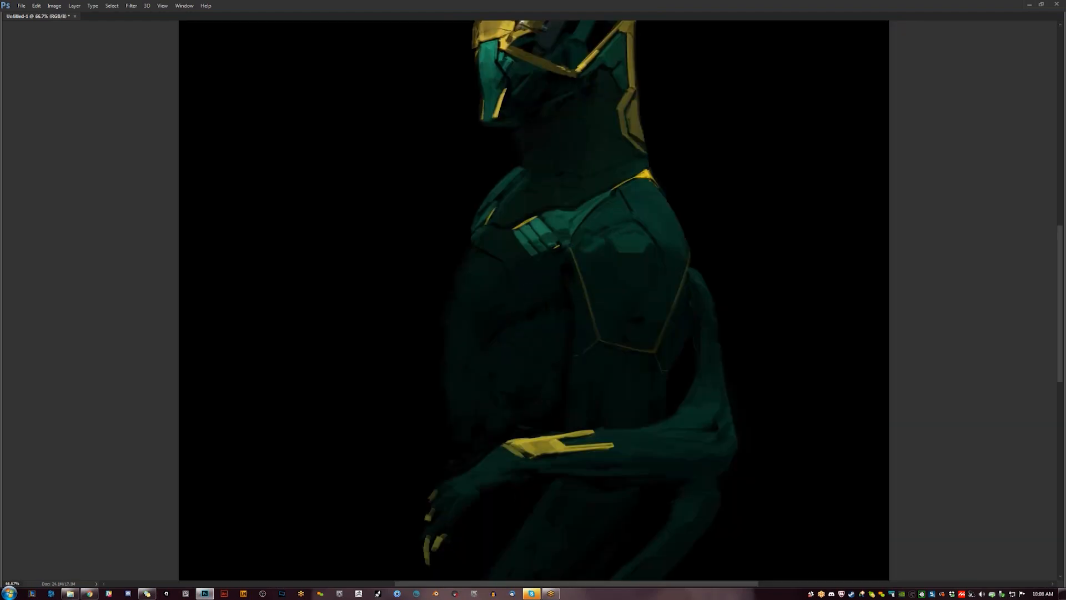
- Paint a thin slanting yellow line across the upper chest below the teal collar bars and mirror the canvas
{"action": "left_click_drag", "start_coordinate": [529, 265], "coordinate": [510, 273]}
{"action": "key", "text": "ctrl+z"}
{"action": "left_click", "coordinate": [466, 314], "text": "alt"}
{"action": "left_click", "coordinate": [467, 314], "text": "alt"}
{"action": "left_click", "coordinate": [466, 314], "text": "alt"}
{"action": "key", "text": "ctrl+shift+h"}
{"action": "left_click", "coordinate": [541, 375], "text": "ctrl"}
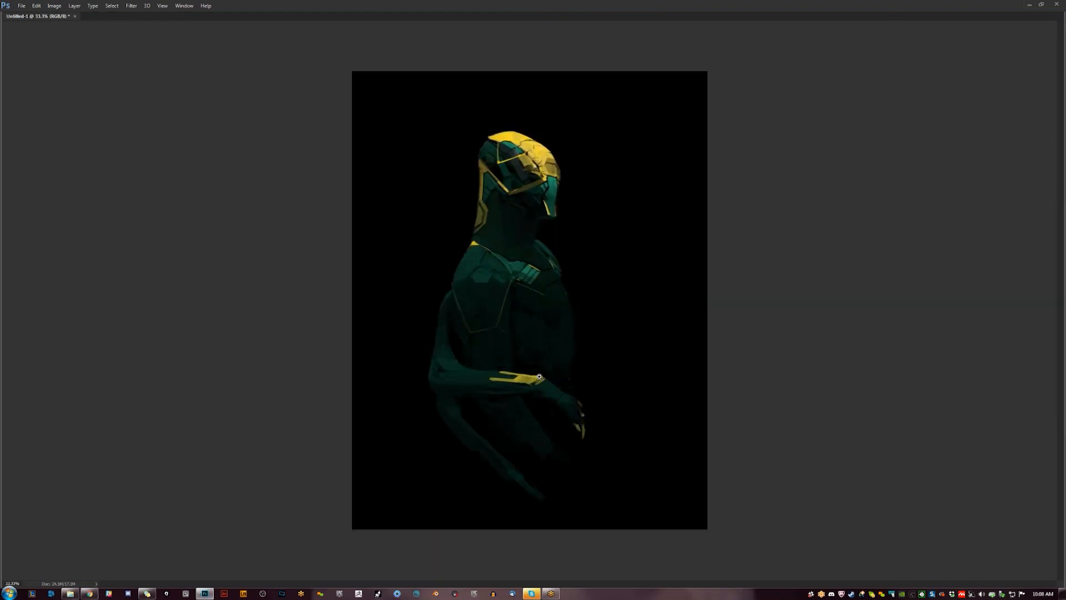
{"action": "left_click", "coordinate": [539, 373]}
{"action": "scroll", "coordinate": [538, 310], "scroll_direction": "up", "scroll_amount": 2}
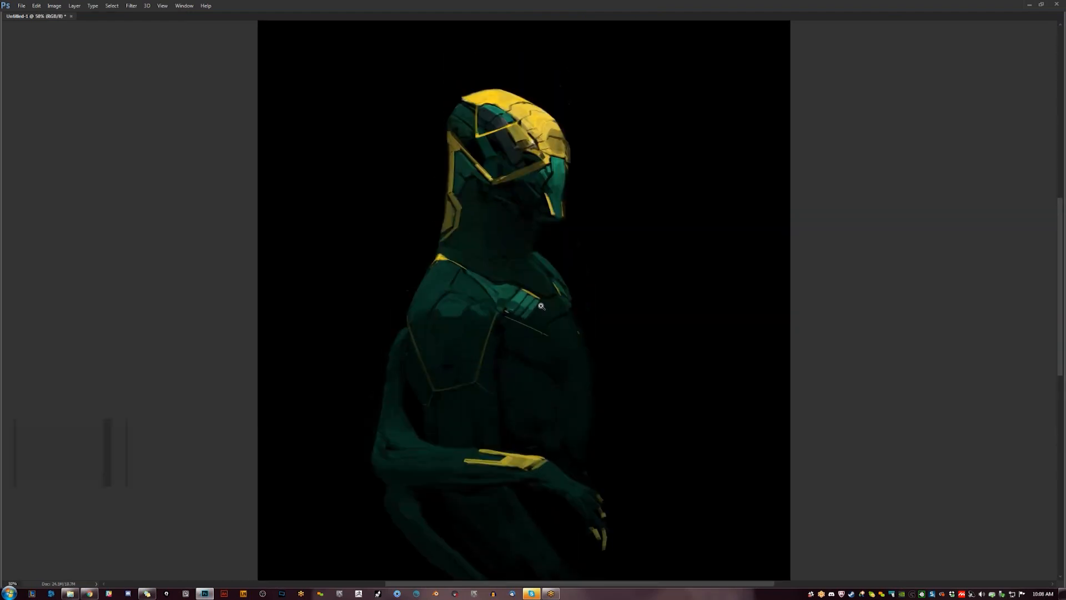
{"action": "left_click", "coordinate": [540, 298]}
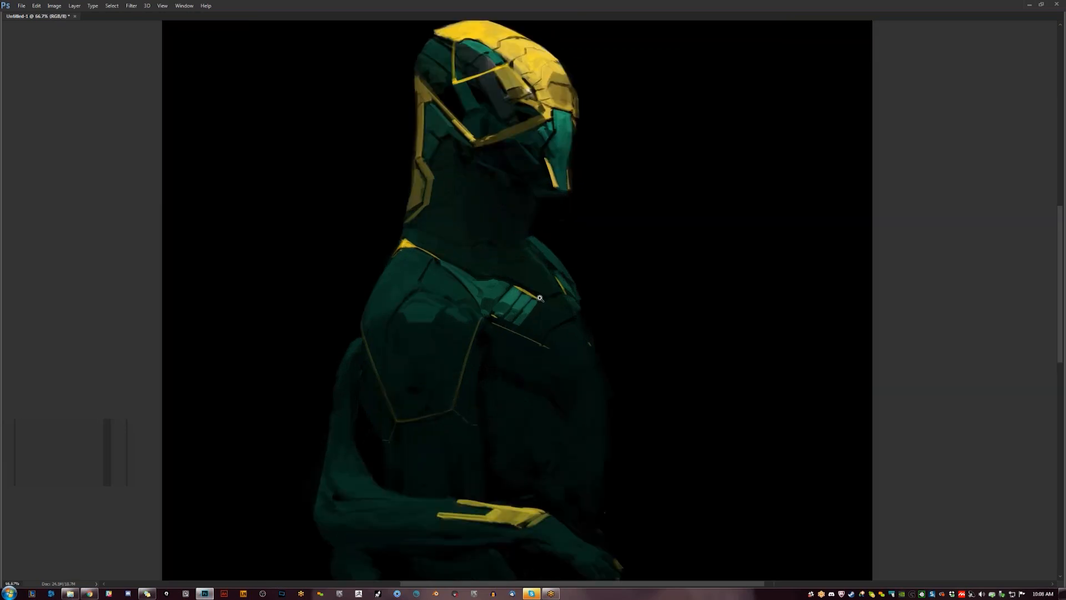
{"action": "left_click_drag", "start_coordinate": [443, 160], "coordinate": [456, 250]}
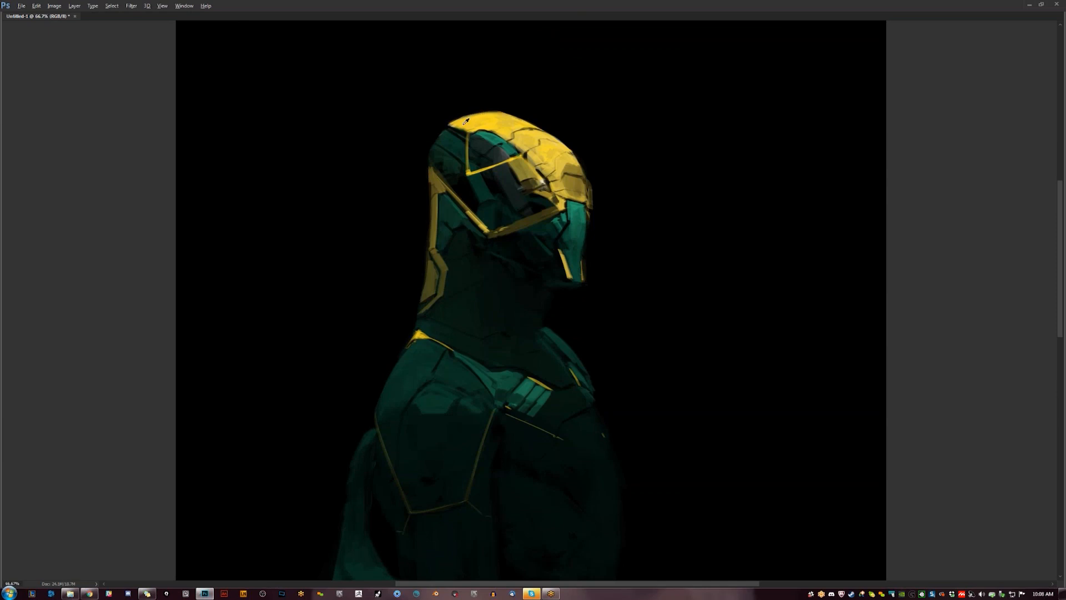
{"action": "left_click_drag", "start_coordinate": [451, 123], "coordinate": [407, 144]}
{"action": "key", "text": "ctrl+z"}
{"action": "key", "text": "ctrl+z"}
- Examine the whole figure and the helmet in normal and mirrored view at several magnifications
{"action": "key", "text": "ctrl+shift+h"}
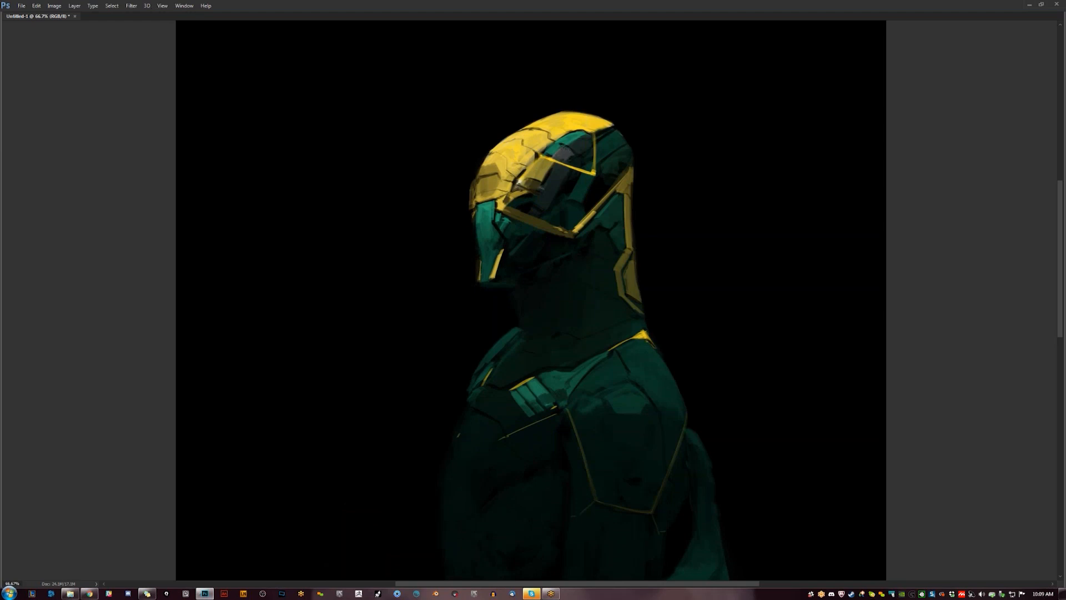
{"action": "key", "text": "ctrl+minus"}
{"action": "key", "text": "ctrl+minus"}
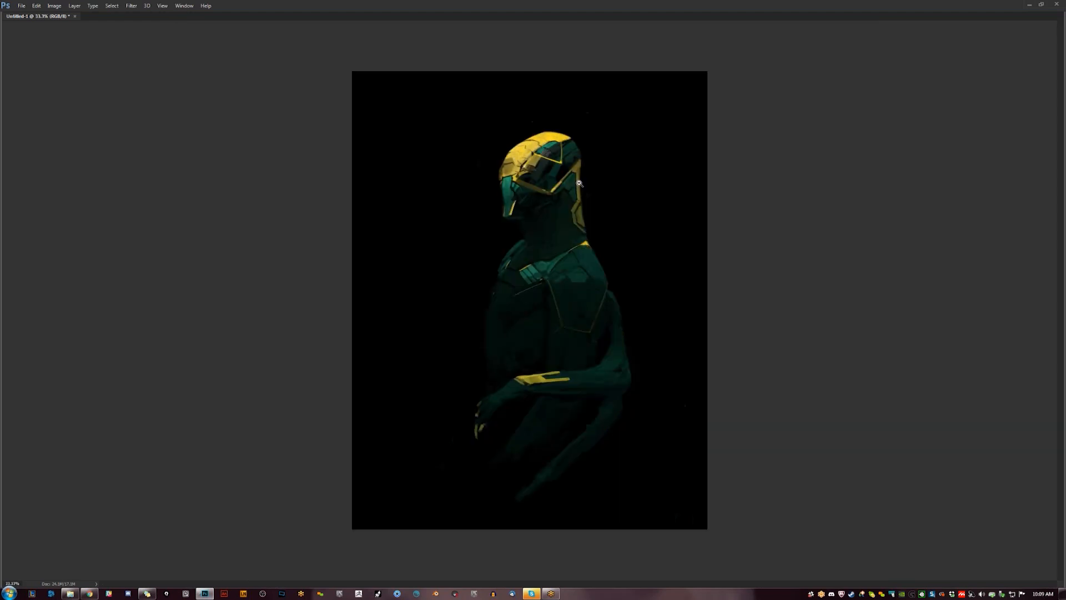
{"action": "key", "text": "ctrl+shift+h"}
{"action": "left_click", "coordinate": [540, 281], "text": "ctrl"}
{"action": "left_click", "coordinate": [536, 280]}
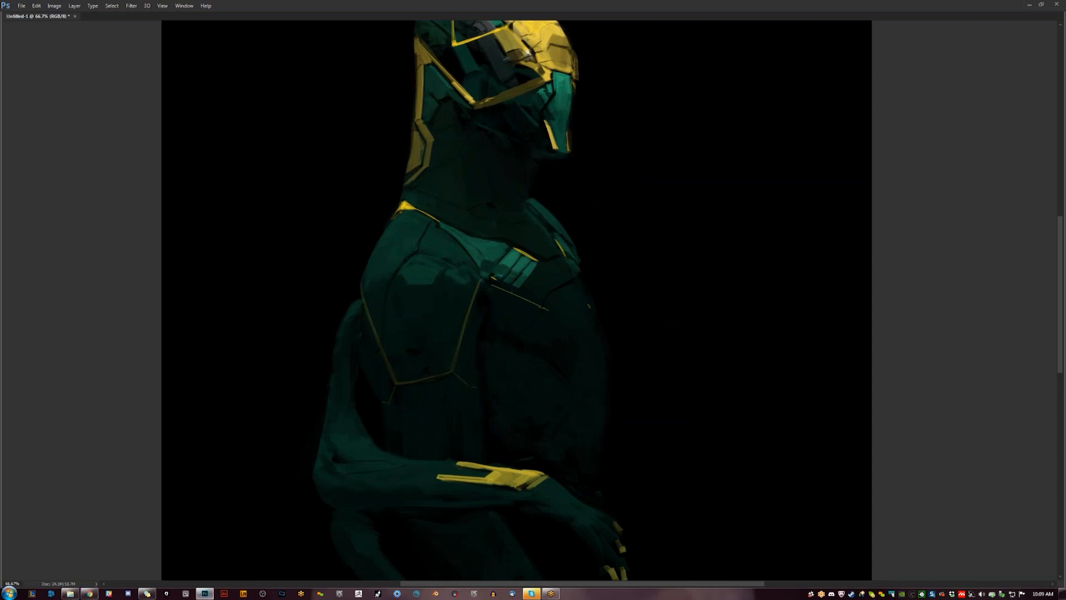
{"action": "key", "text": "ctrl+minus"}
{"action": "key", "text": "ctrl+minus"}
{"action": "key", "text": "ctrl+minus"}
{"action": "key", "text": "ctrl+minus"}
{"action": "key", "text": "ctrl+shift+h"}
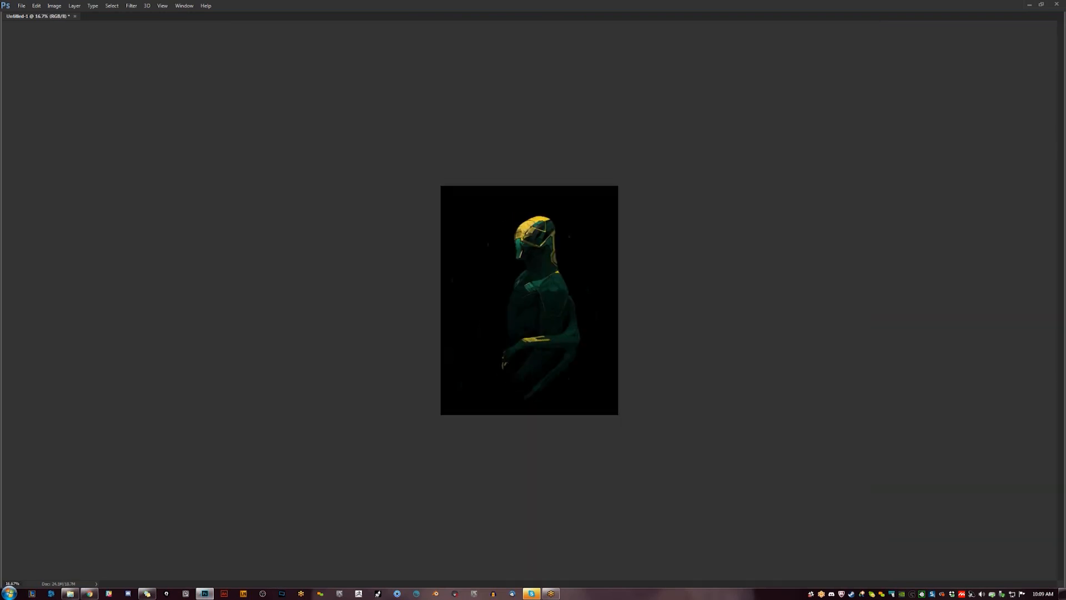
{"action": "key", "text": "ctrl+plus"}
{"action": "key", "text": "ctrl+plus"}
{"action": "key", "text": "ctrl+plus"}
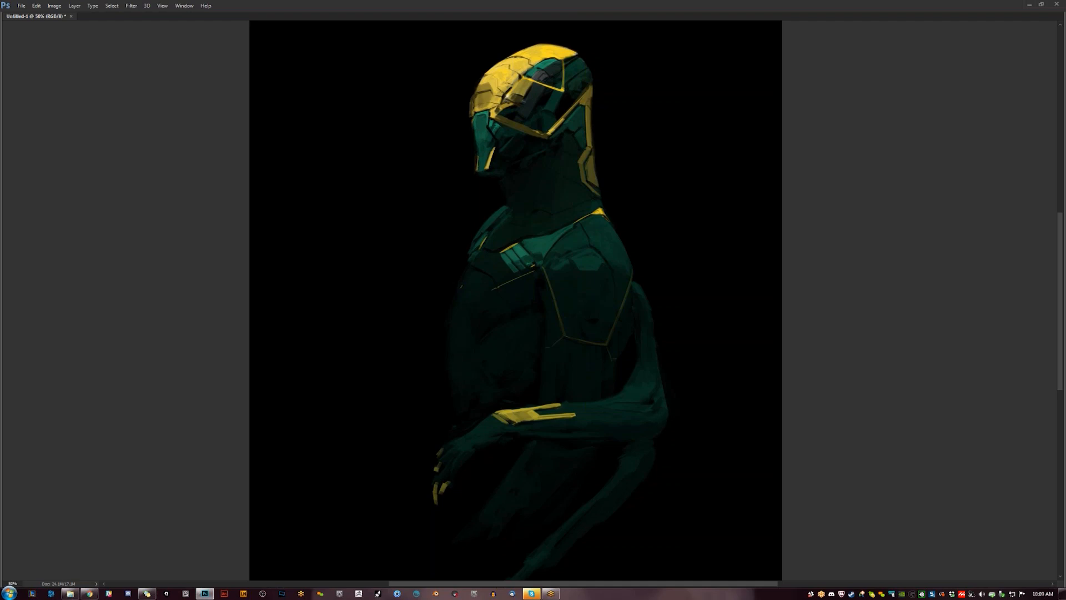
{"action": "key", "text": "ctrl+plus"}
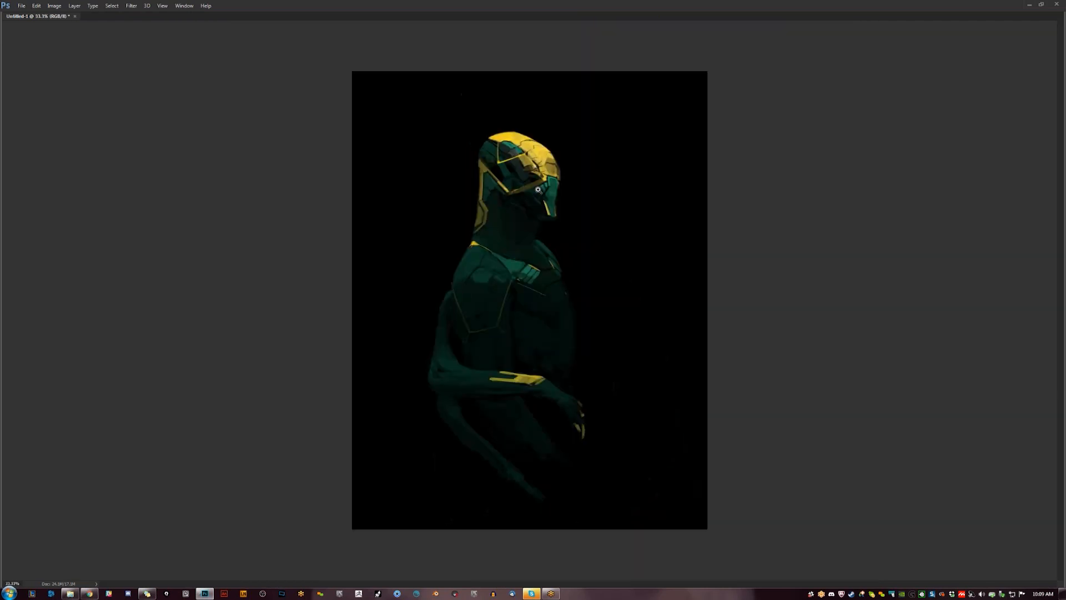
{"action": "left_click", "coordinate": [539, 192]}
{"action": "left_click", "coordinate": [539, 192]}
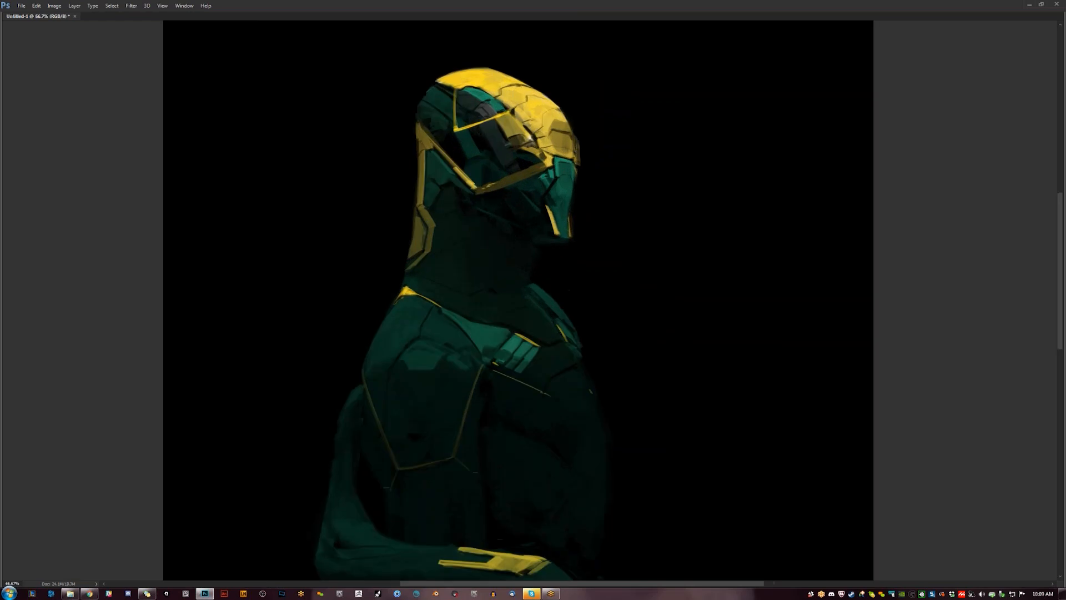
{"action": "key", "text": "ctrl+plus"}
{"action": "key", "text": "ctrl+minus"}
{"action": "key", "text": "ctrl+minus"}
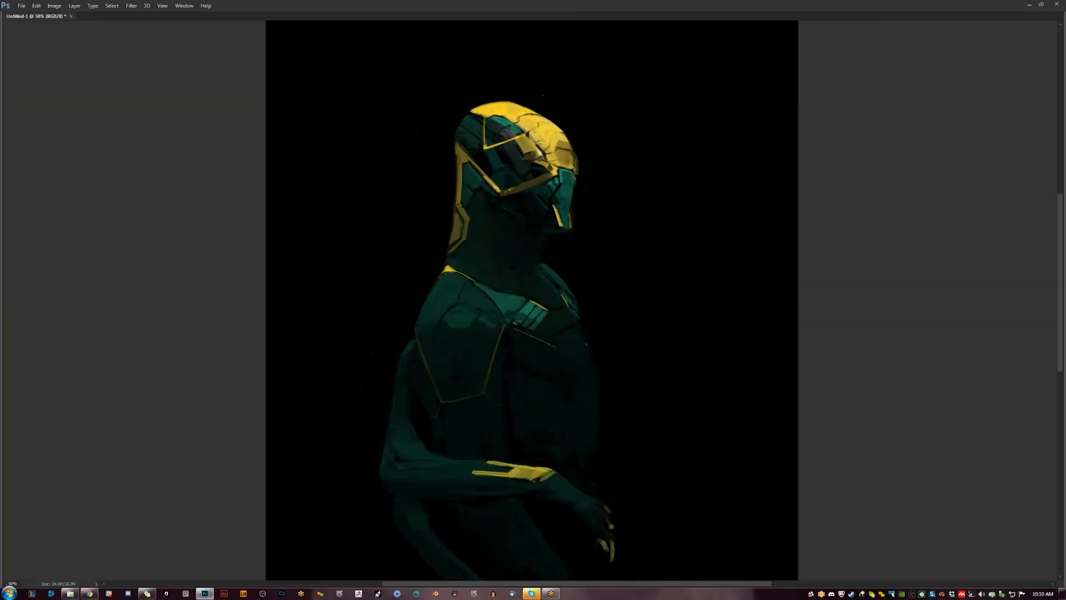
{"action": "key", "text": "h"}
{"action": "scroll", "coordinate": [503, 123], "scroll_direction": "up", "scroll_amount": 2}
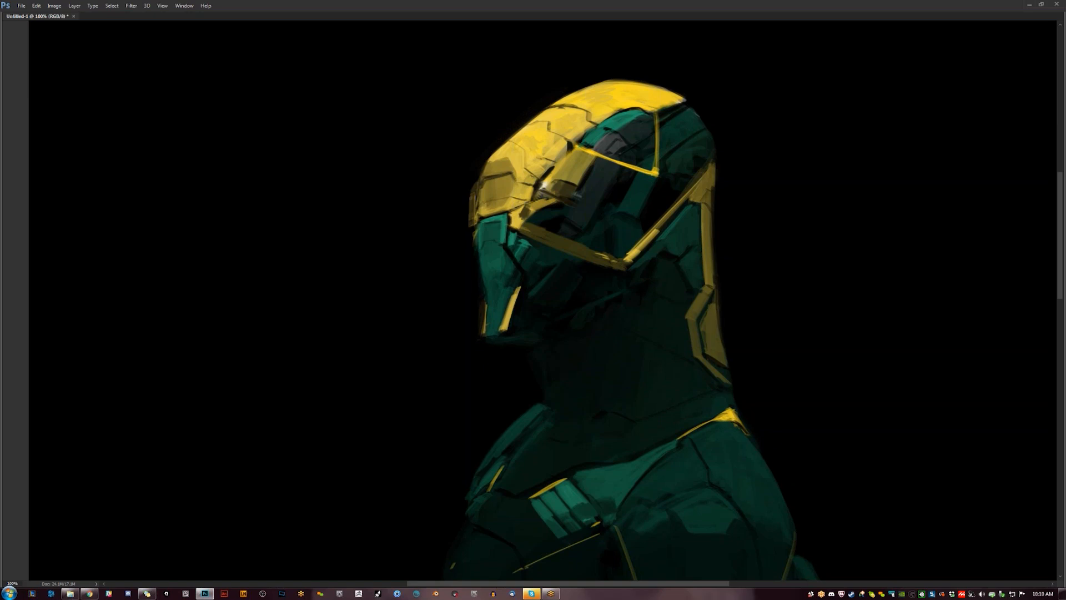
{"action": "scroll", "coordinate": [572, 273], "scroll_direction": "down", "scroll_amount": 2}
{"action": "key", "text": "F2"}
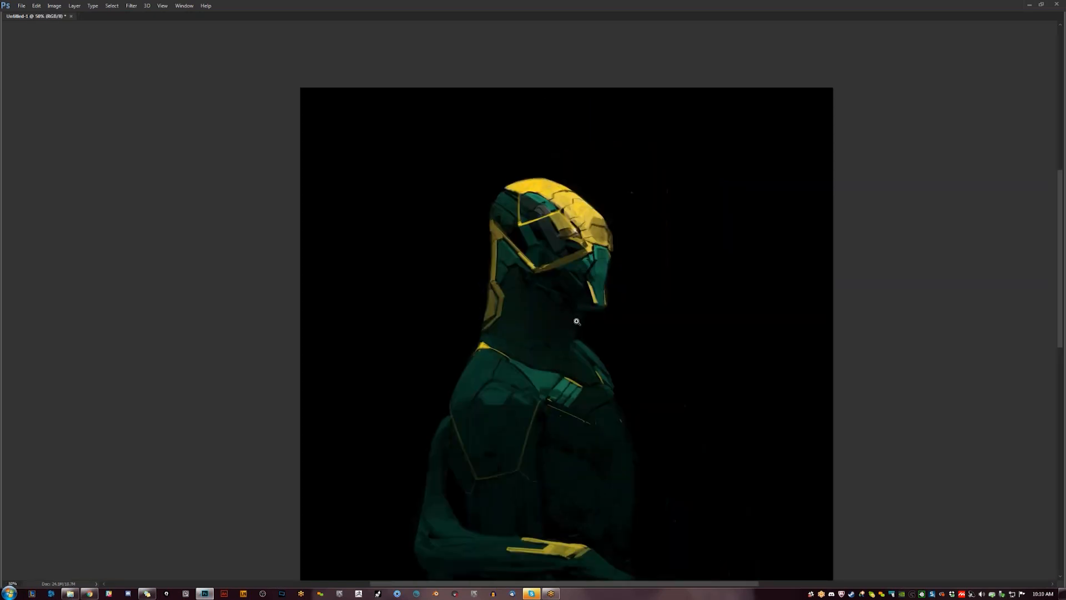
{"action": "left_click_drag", "start_coordinate": [583, 366], "coordinate": [590, 284]}
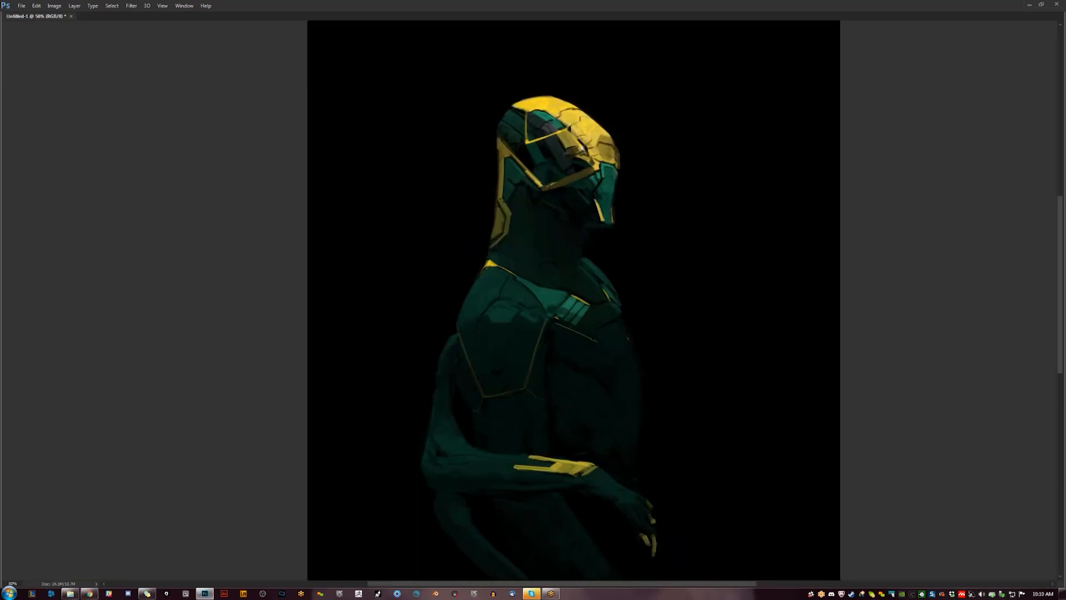
{"action": "key", "text": "F2"}
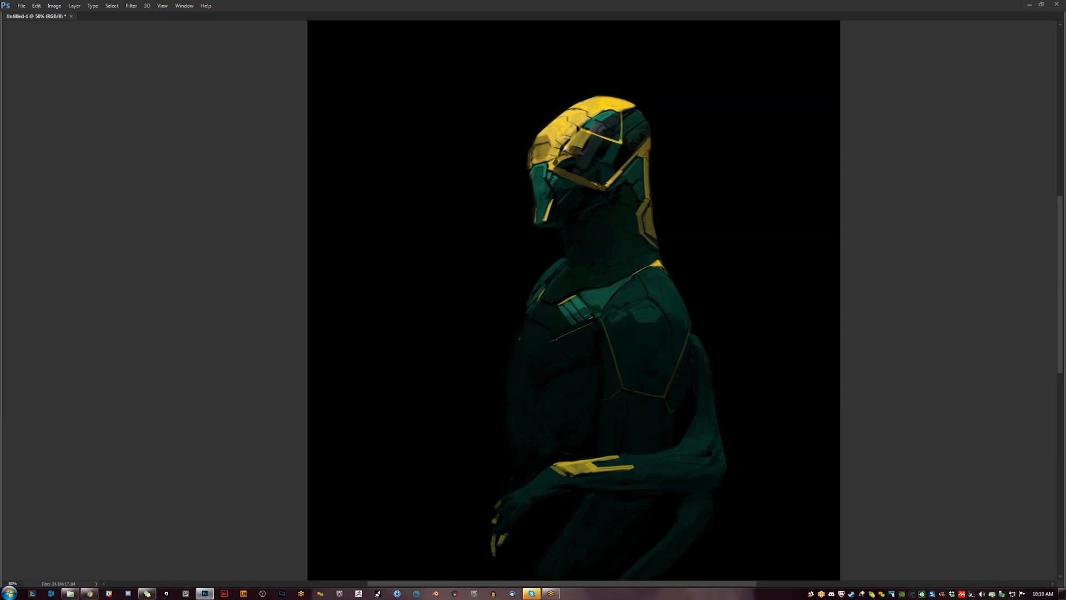
- Refine the yellow edge and dark shadows around the front of the helmet's eye opening, checking them in mirrored view
{"action": "left_click_drag", "start_coordinate": [614, 286], "coordinate": [621, 238]}
{"action": "left_click", "coordinate": [584, 105], "text": "ctrl"}
{"action": "left_click_drag", "start_coordinate": [584, 106], "coordinate": [569, 147]}
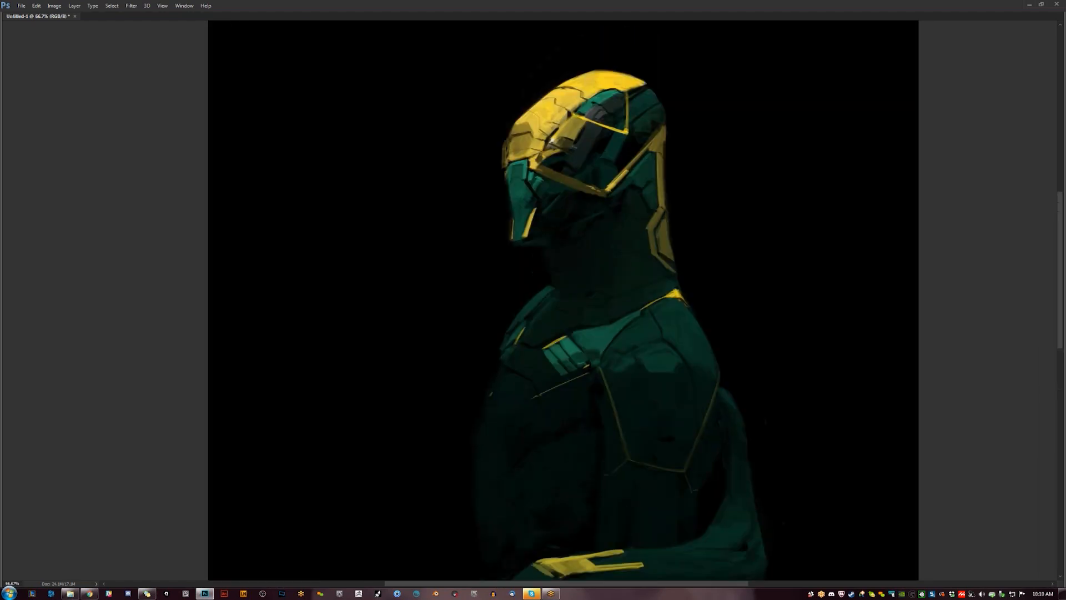
{"action": "left_click", "coordinate": [557, 142]}
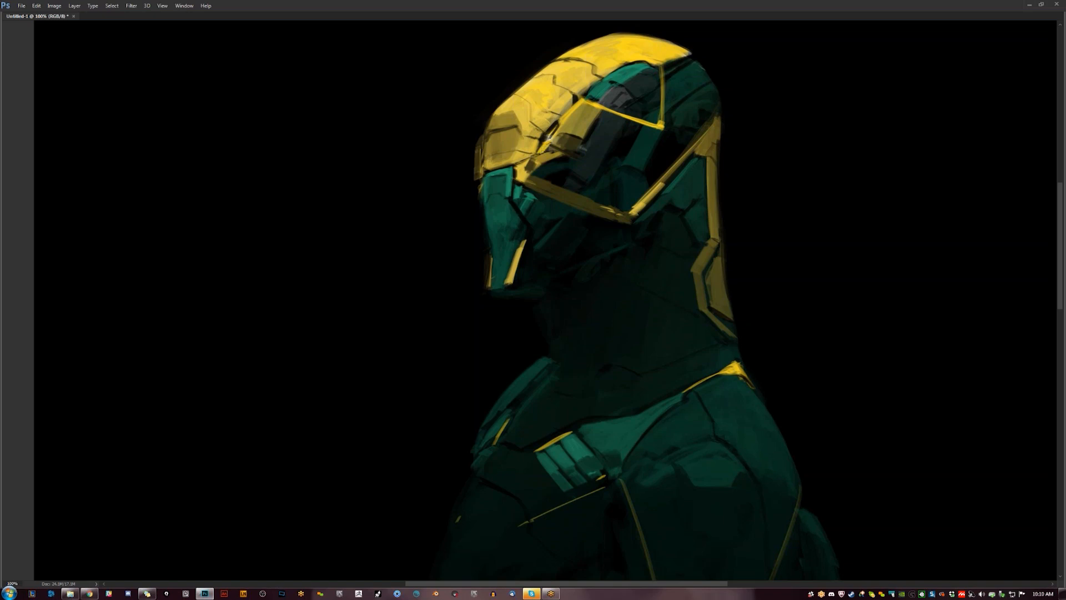
{"action": "left_click", "coordinate": [552, 176], "text": "ctrl+alt"}
{"action": "left_click", "coordinate": [542, 176], "text": "ctrl+alt"}
{"action": "key", "text": "ctrl+shift+h"}
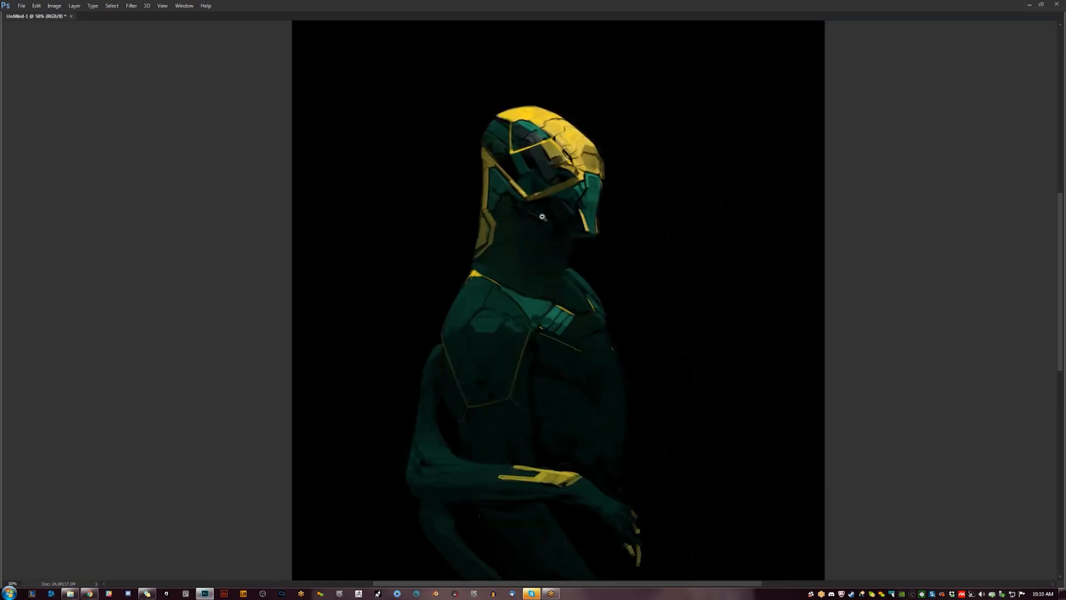
{"action": "left_click", "coordinate": [592, 163], "text": "ctrl"}
{"action": "key", "text": "ctrl+1"}
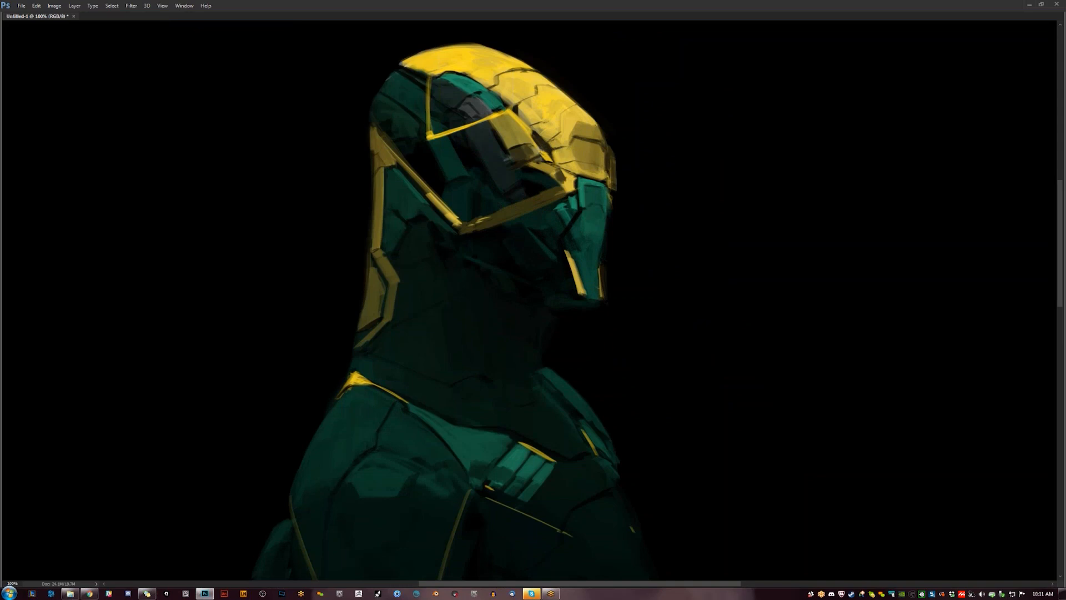
{"action": "key", "text": "ctrl+minus"}
{"action": "key", "text": "ctrl+minus"}
{"action": "key", "text": "ctrl+minus"}
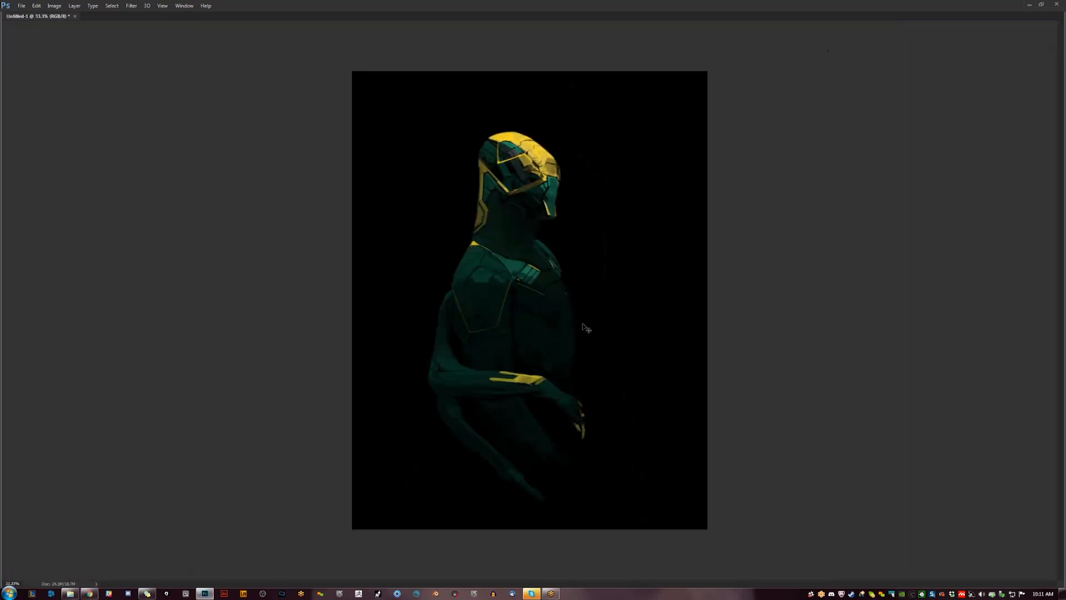
- Sharpen the yellow band down the back of the neck with brighter edges, mirroring the canvas to check it
{"action": "key", "text": "ctrl+plus"}
{"action": "key", "text": "ctrl+plus"}
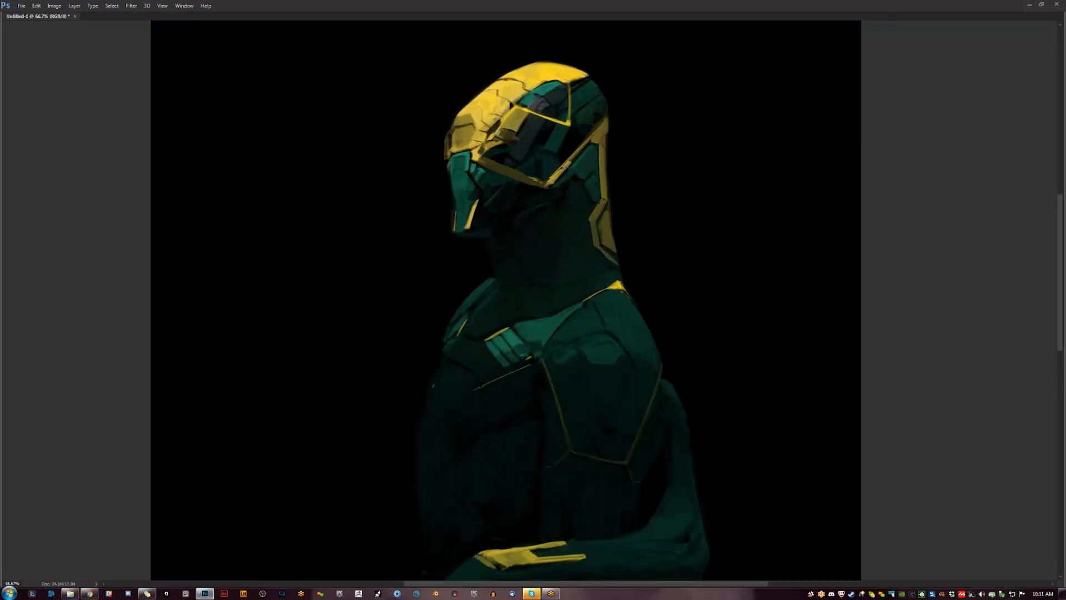
{"action": "left_click_drag", "start_coordinate": [625, 301], "coordinate": [640, 235]}
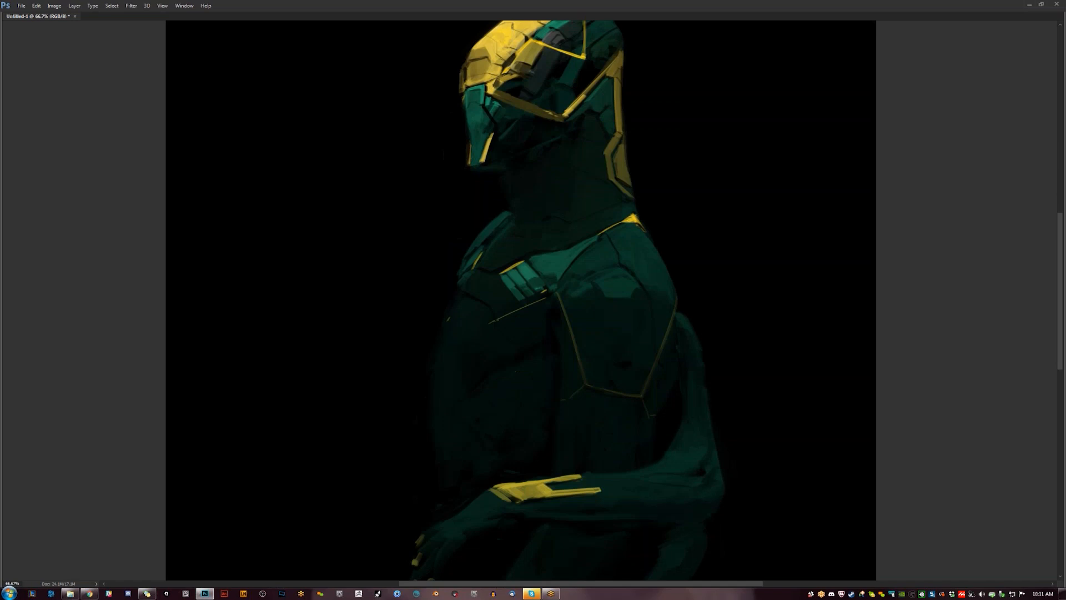
{"action": "left_click_drag", "start_coordinate": [530, 131], "coordinate": [540, 220]}
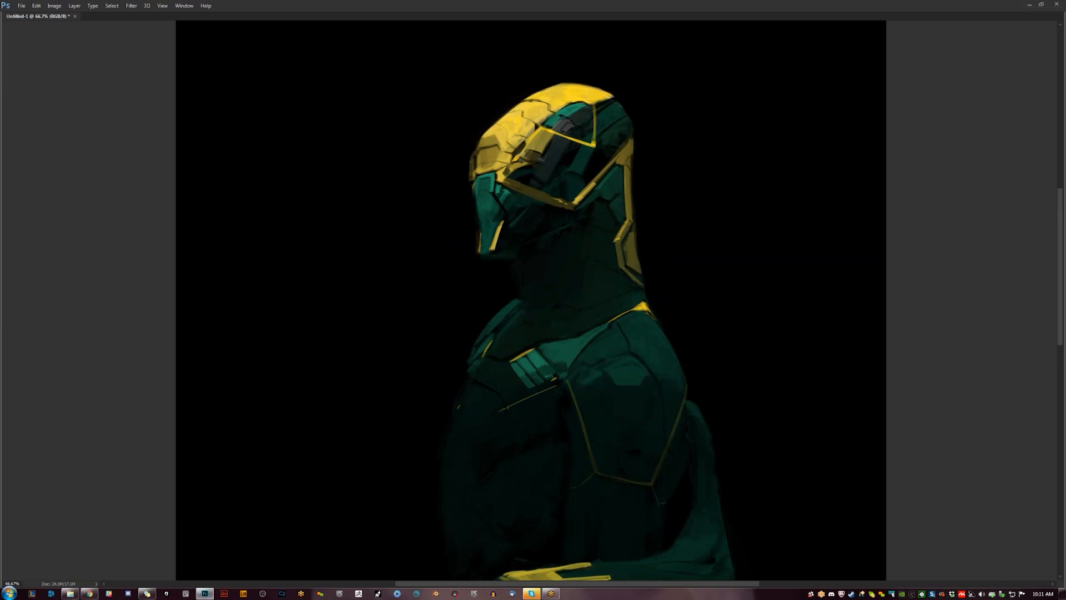
{"action": "left_click_drag", "start_coordinate": [631, 143], "coordinate": [615, 161]}
{"action": "left_click", "coordinate": [618, 224], "text": "alt"}
{"action": "left_click", "coordinate": [619, 224], "text": "alt"}
{"action": "key", "text": "ctrl+shift+h"}
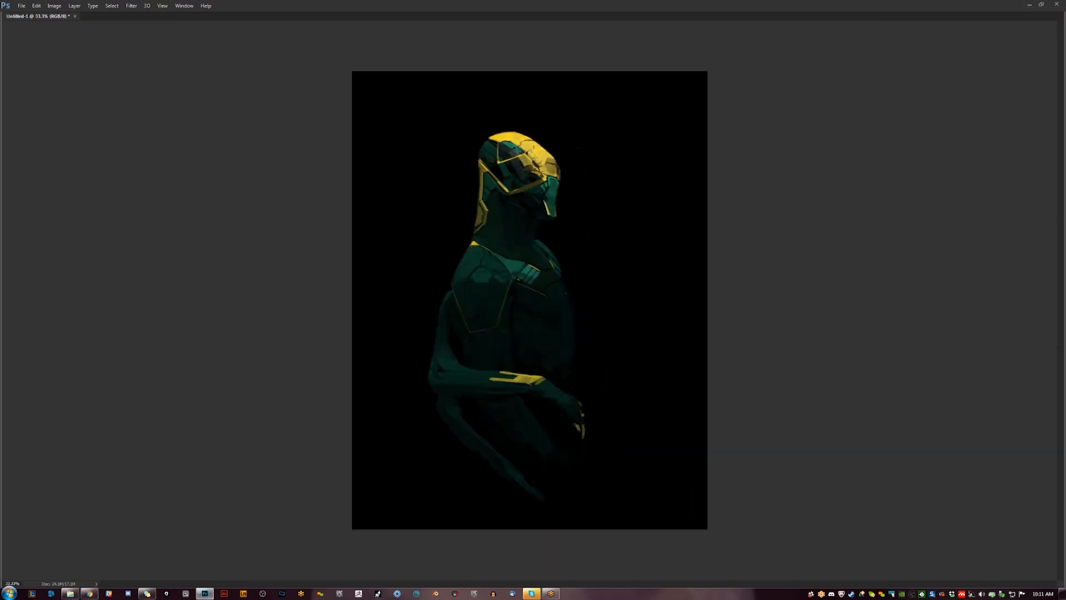
{"action": "left_click", "coordinate": [498, 196], "text": "ctrl"}
{"action": "left_click", "coordinate": [498, 196], "text": "ctrl"}
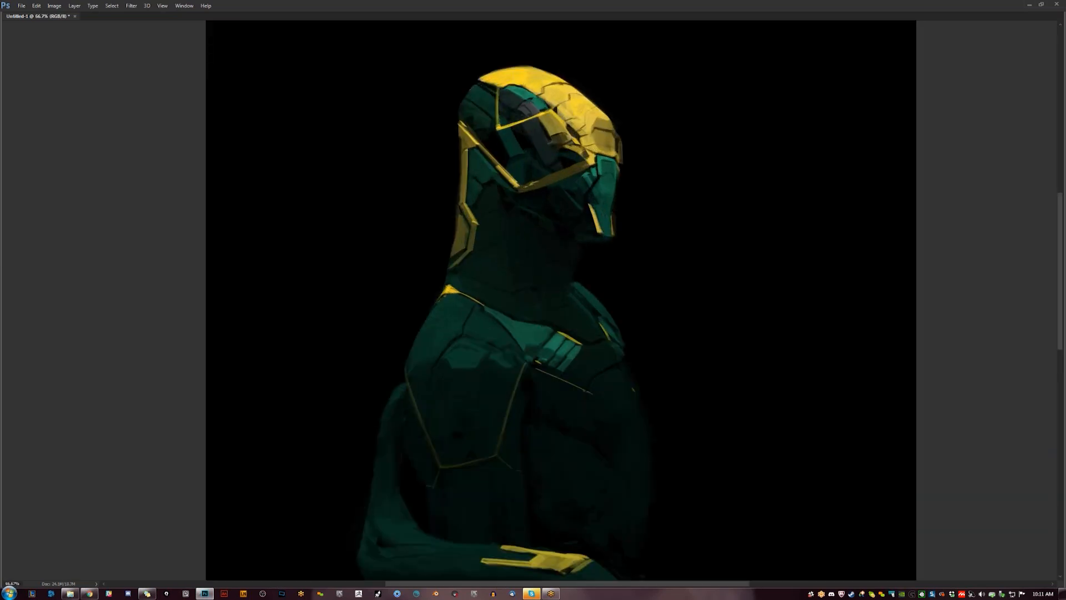
{"action": "left_click_drag", "start_coordinate": [466, 169], "coordinate": [465, 189]}
{"action": "scroll", "coordinate": [571, 338], "scroll_direction": "down", "scroll_amount": 3}
{"action": "key", "text": "ctrl+shift+h"}
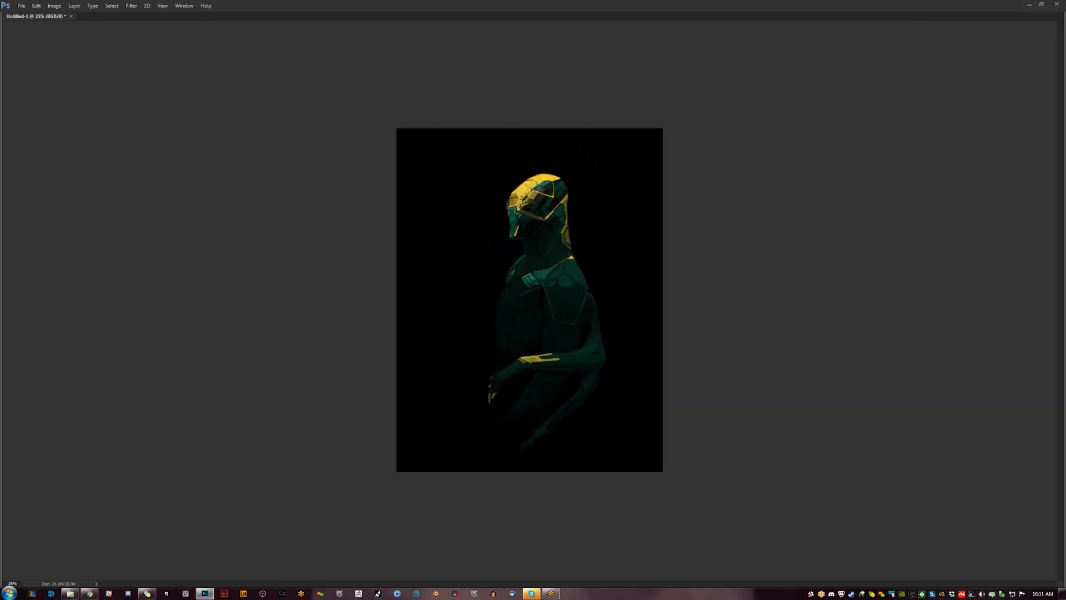
- Paint a thin teal panel edge down the side of the neck and touch up the chin, checking in mirrored view
{"action": "scroll", "coordinate": [542, 257], "scroll_direction": "up", "scroll_amount": 3}
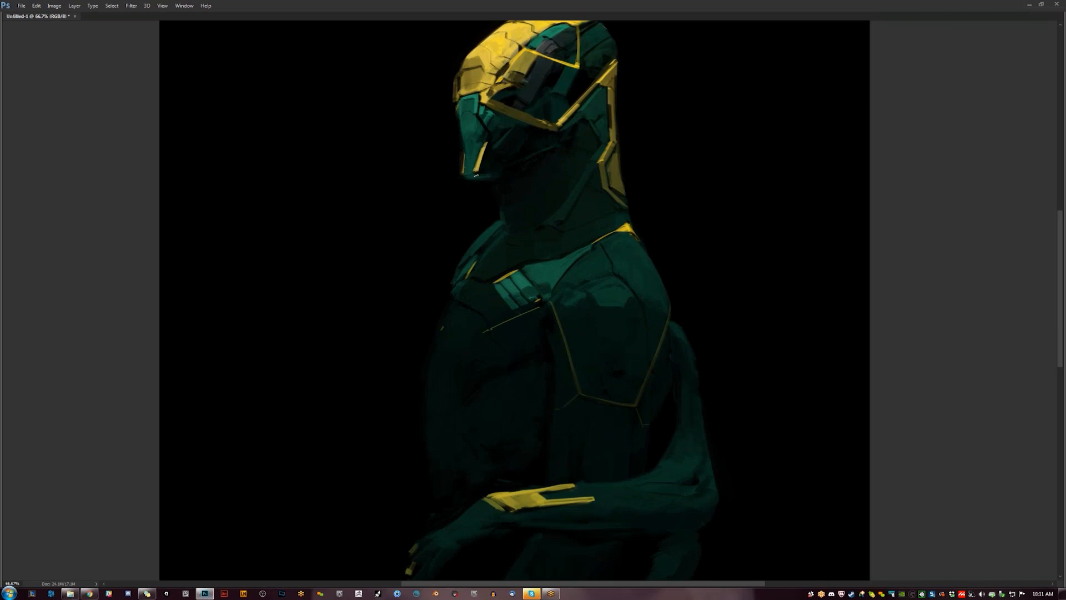
{"action": "key", "text": "ctrl+minus"}
{"action": "key", "text": "ctrl+minus"}
{"action": "key", "text": "ctrl+shift+h"}
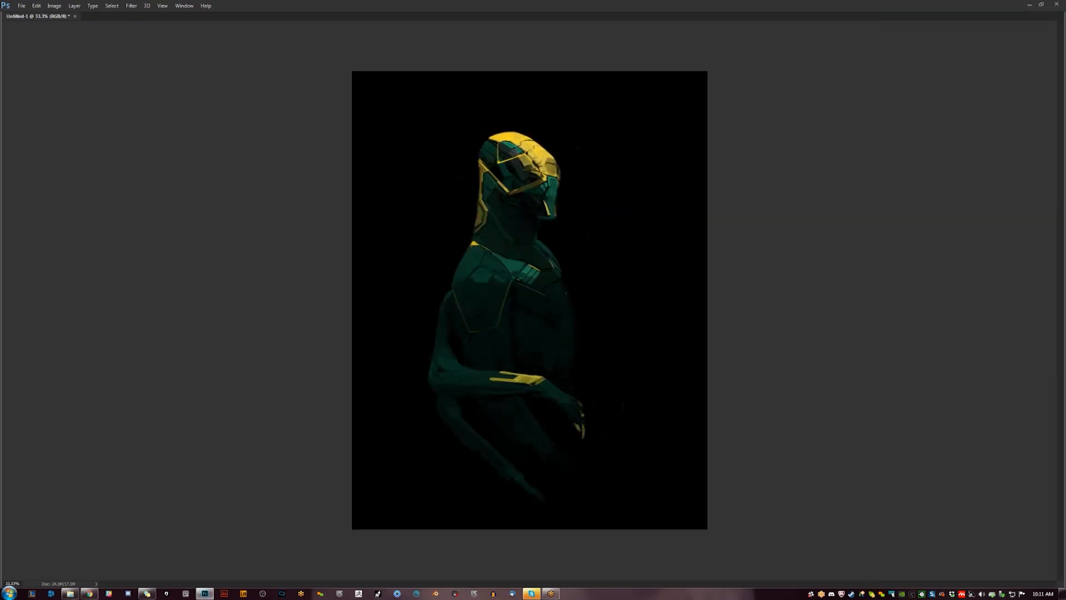
{"action": "key", "text": "ctrl+plus"}
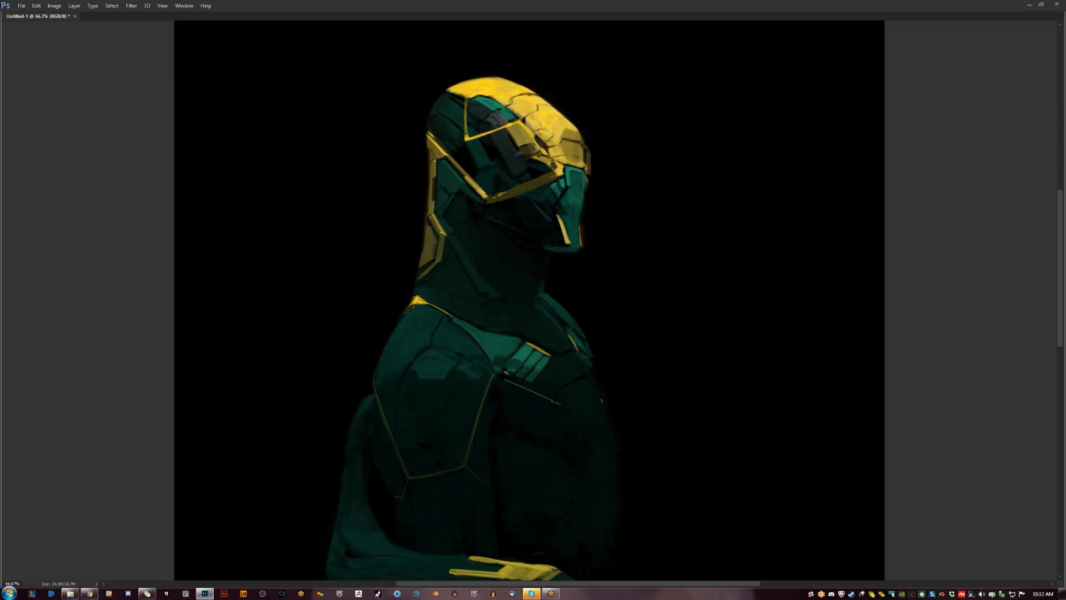
{"action": "scroll", "coordinate": [462, 144], "scroll_direction": "down", "scroll_amount": 3}
{"action": "key", "text": "ctrl+shift+h"}
{"action": "scroll", "coordinate": [567, 262], "scroll_direction": "up", "scroll_amount": 3}
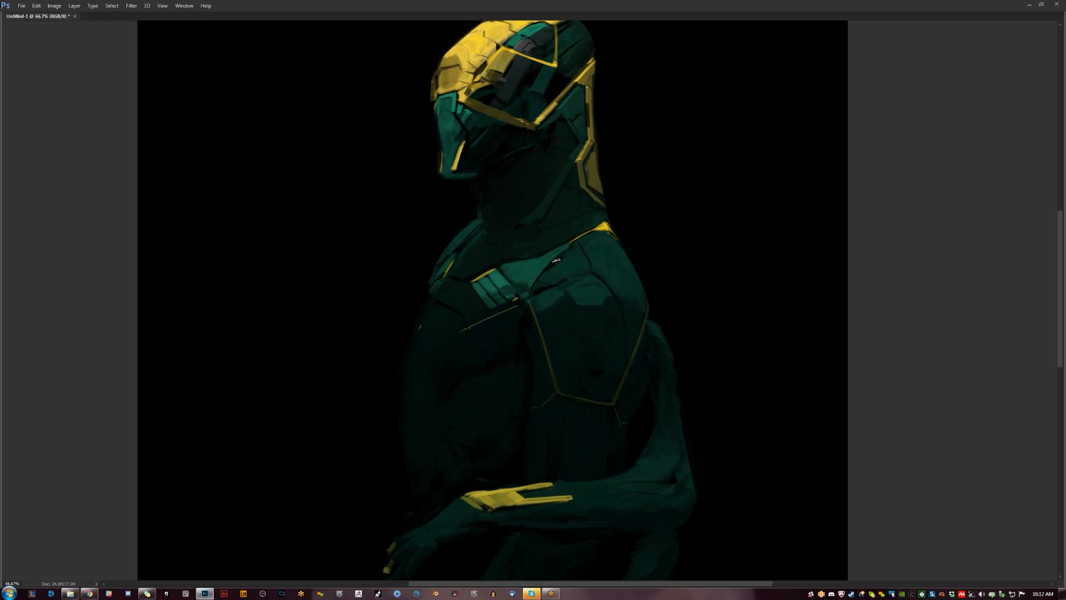
- Examine the whole figure, the helmet and the shoulders in normal and mirrored view at several magnifications
{"action": "key", "text": "ctrl+minus"}
{"action": "key", "text": "ctrl+minus"}
{"action": "key", "text": "ctrl+shift+h"}
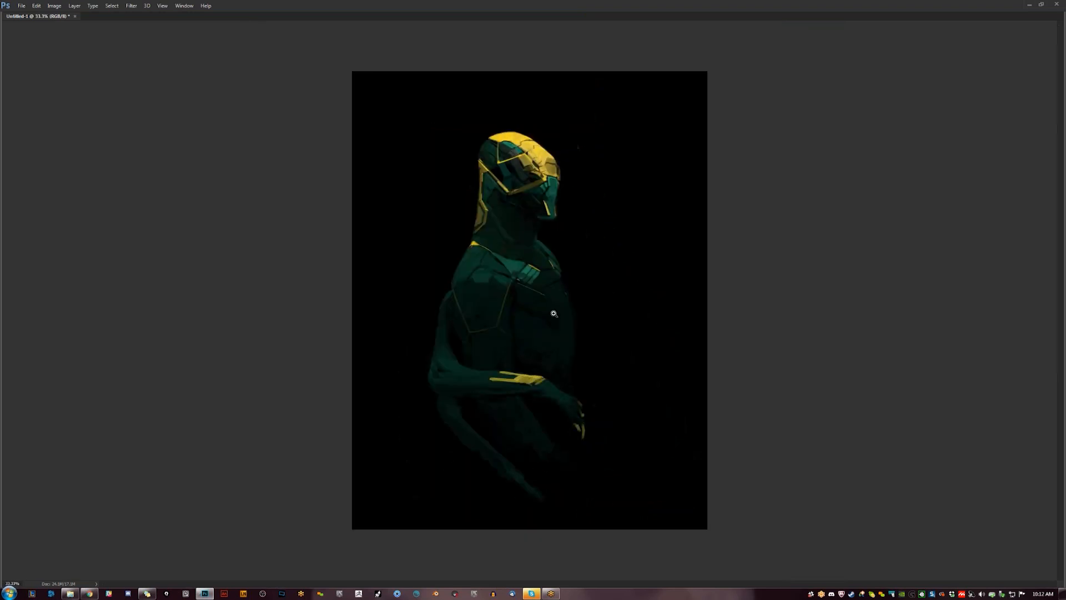
{"action": "left_click", "coordinate": [506, 247]}
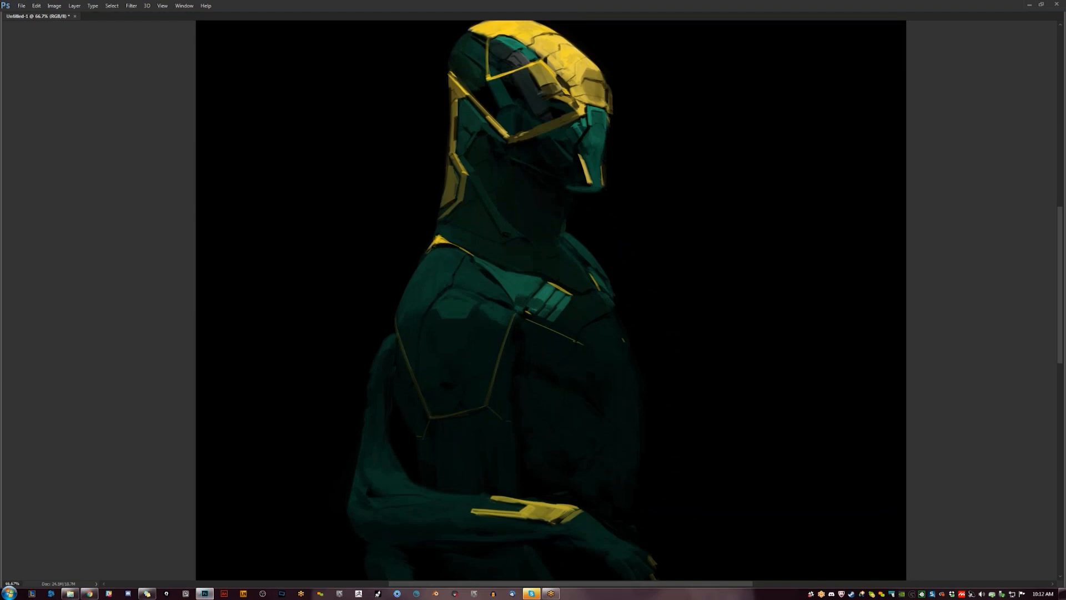
{"action": "key", "text": "ctrl+shift+h"}
{"action": "scroll", "coordinate": [555, 300], "scroll_direction": "up", "scroll_amount": 3}
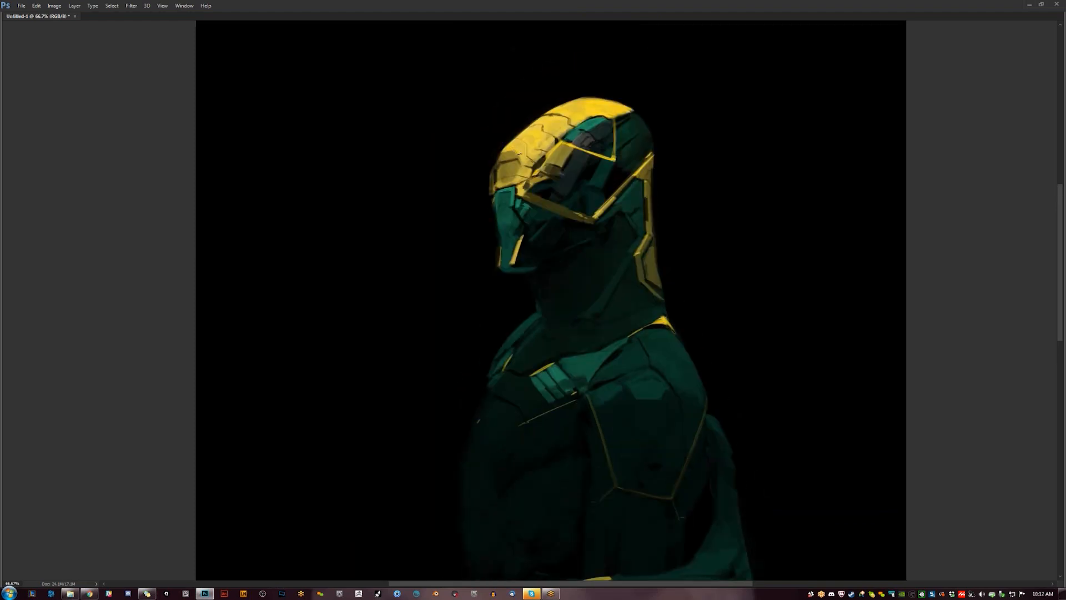
{"action": "key", "text": "ctrl+shift+h"}
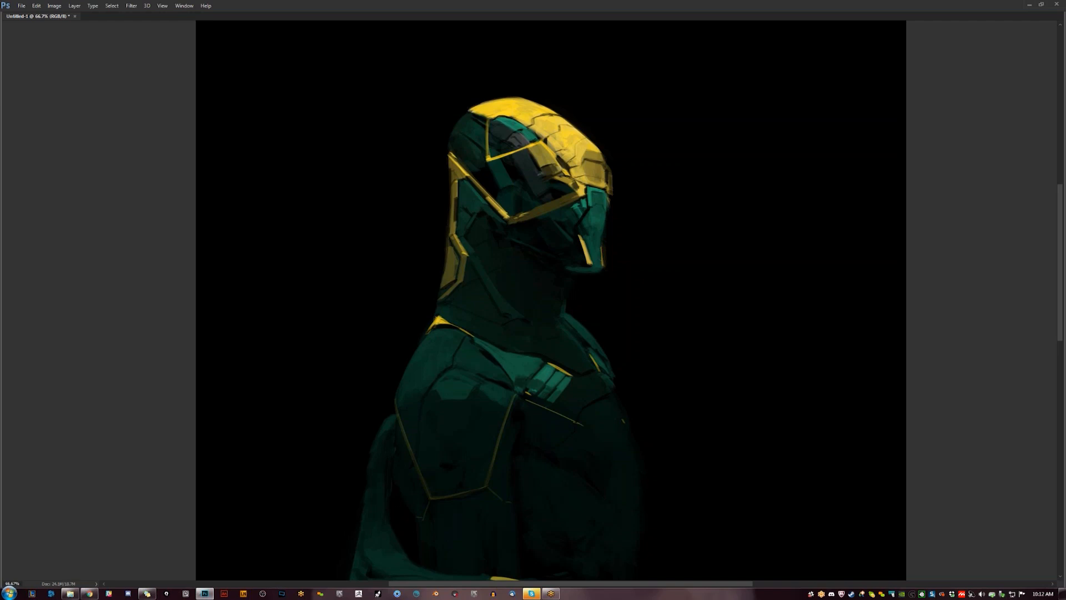
{"action": "key", "text": "ctrl+shift+h"}
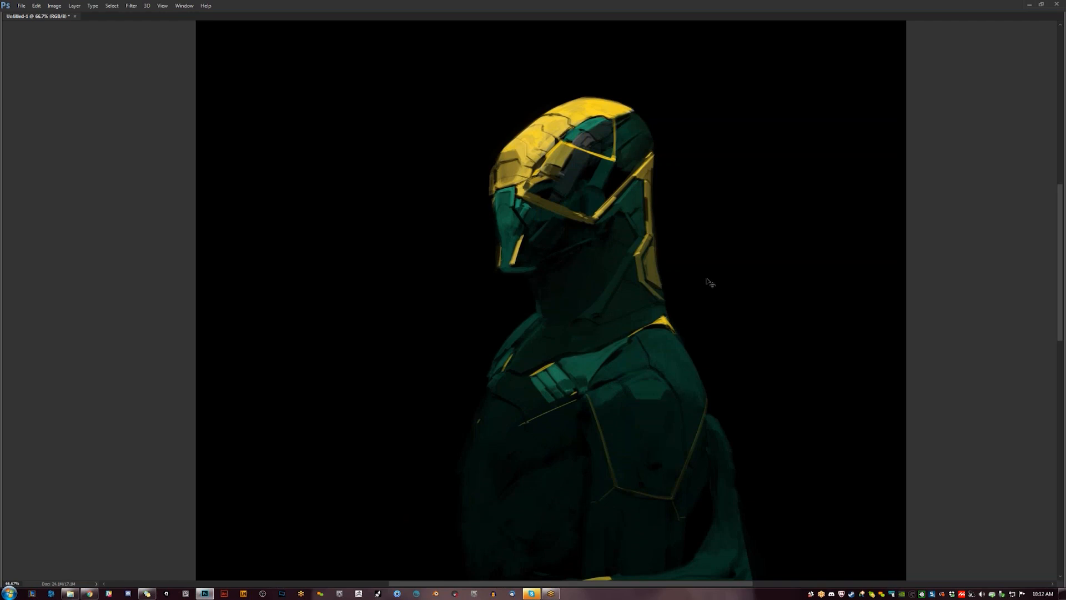
- Paint small teal panel slats on the side of the helmet behind the eye opening, checking them in normal and mirrored view
{"action": "key", "text": "ctrl+shift+h"}
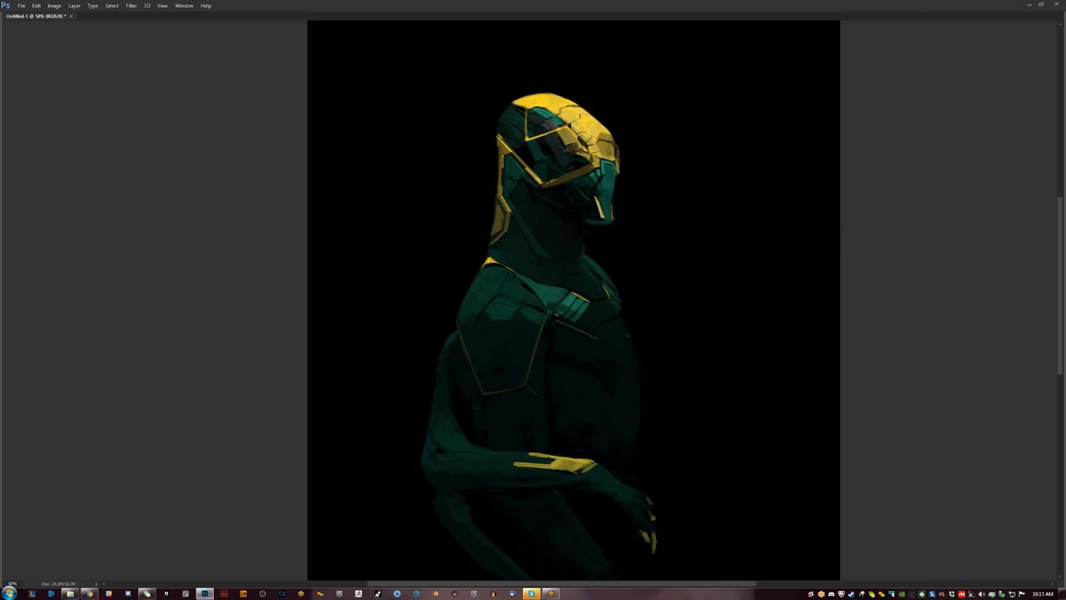
{"action": "scroll", "coordinate": [505, 150], "scroll_direction": "up", "scroll_amount": 1}
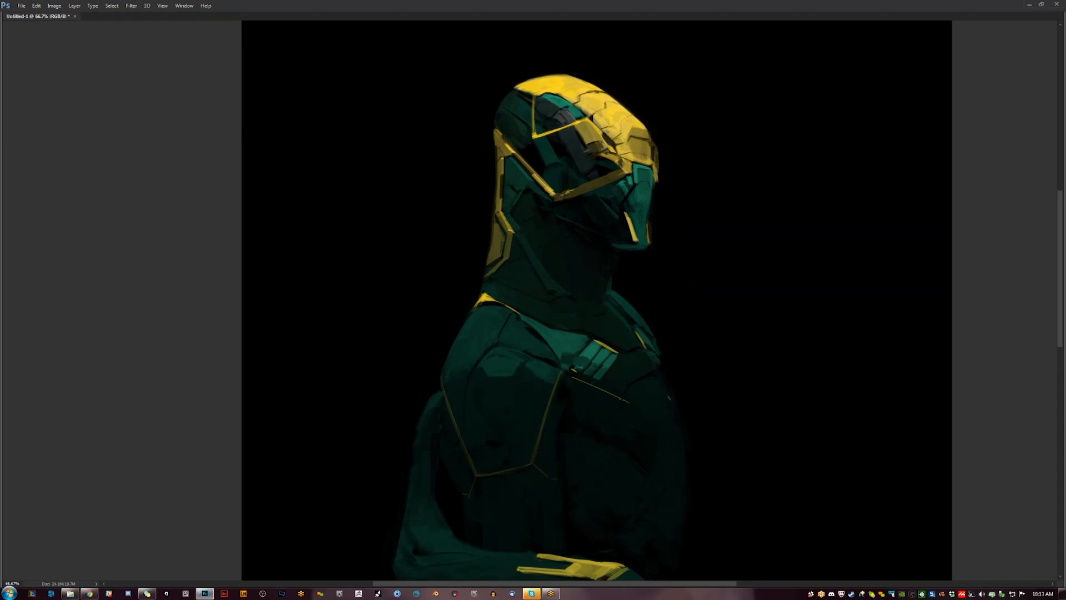
{"action": "key", "text": "ctrl+h"}
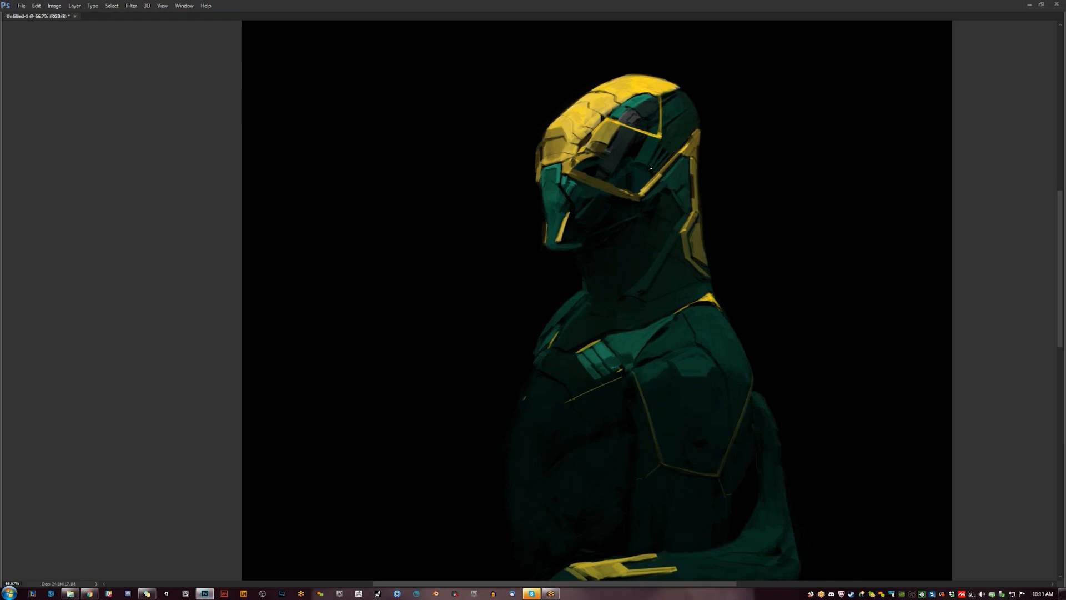
{"action": "scroll", "coordinate": [661, 204], "scroll_direction": "down", "scroll_amount": 1}
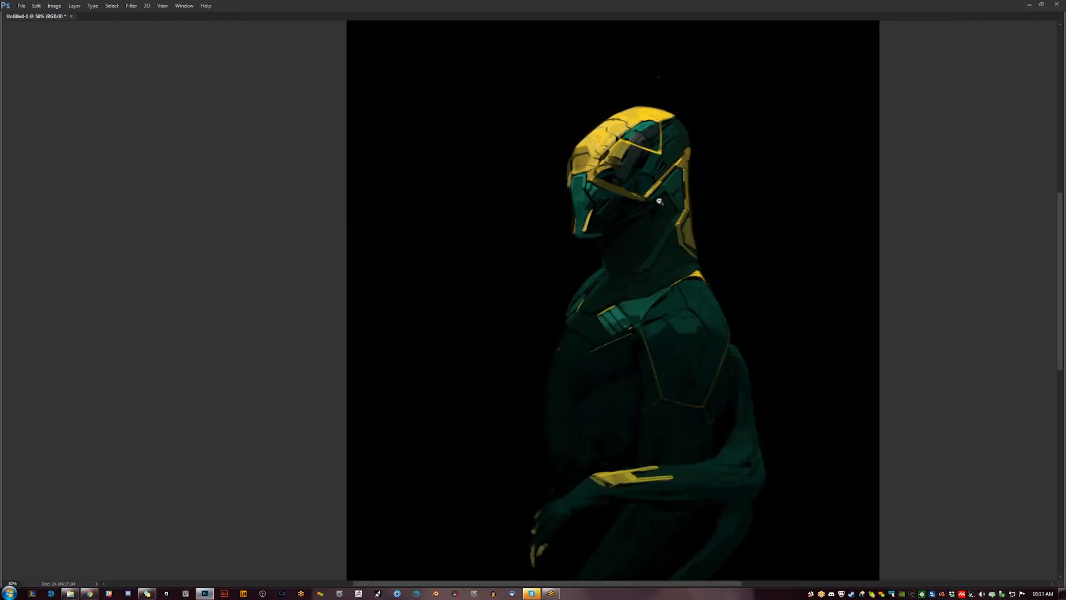
{"action": "key", "text": "ctrl+shift+h"}
{"action": "scroll", "coordinate": [644, 203], "scroll_direction": "up", "scroll_amount": 2}
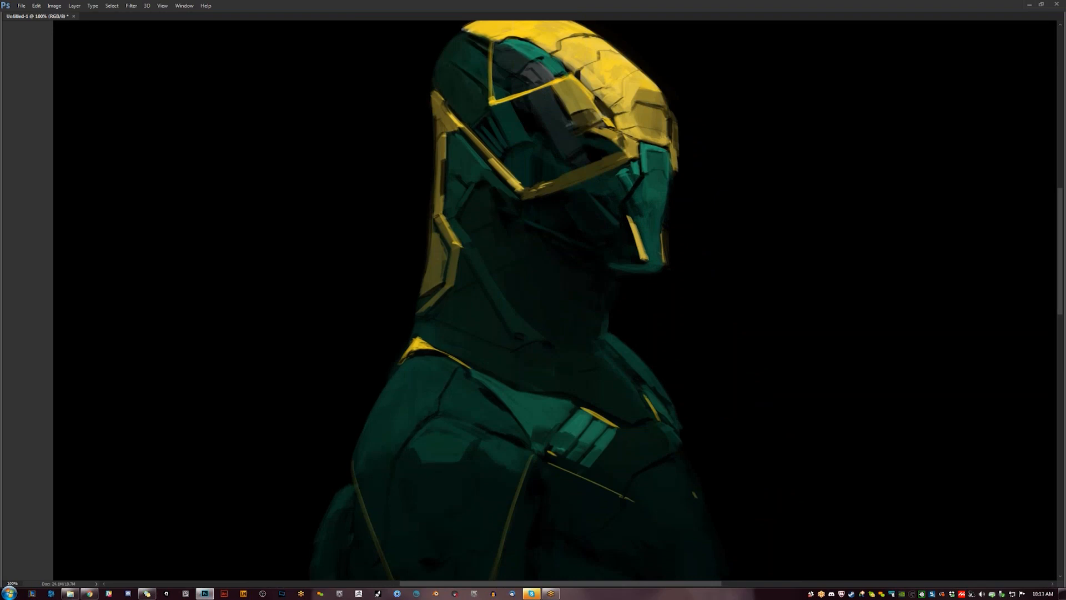
{"action": "left_click", "coordinate": [487, 146], "text": "alt"}
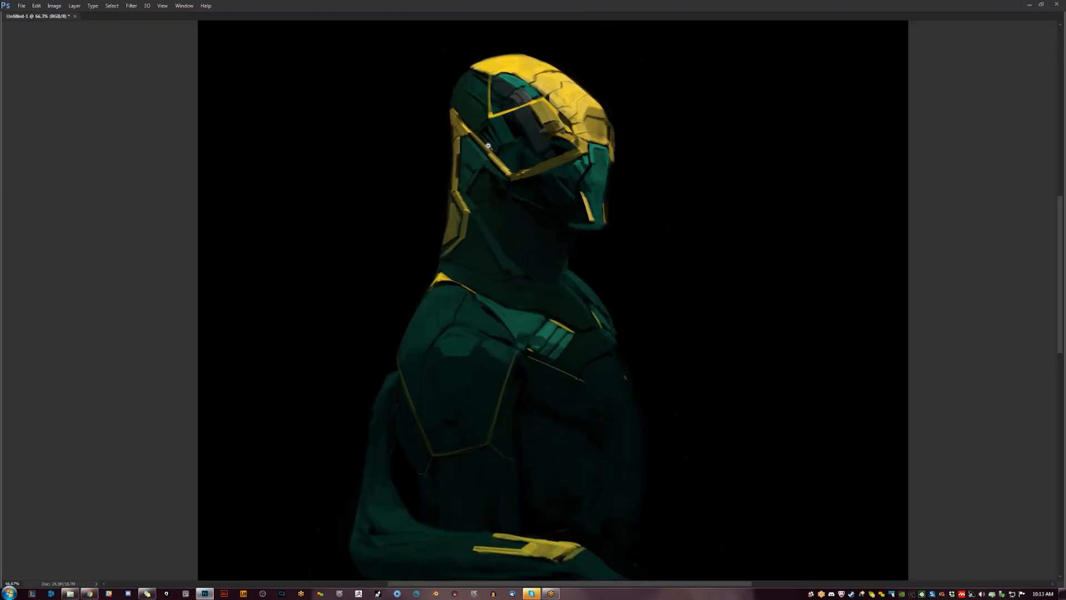
{"action": "left_click", "coordinate": [488, 145], "text": "alt"}
{"action": "key", "text": "ctrl+shift+h"}
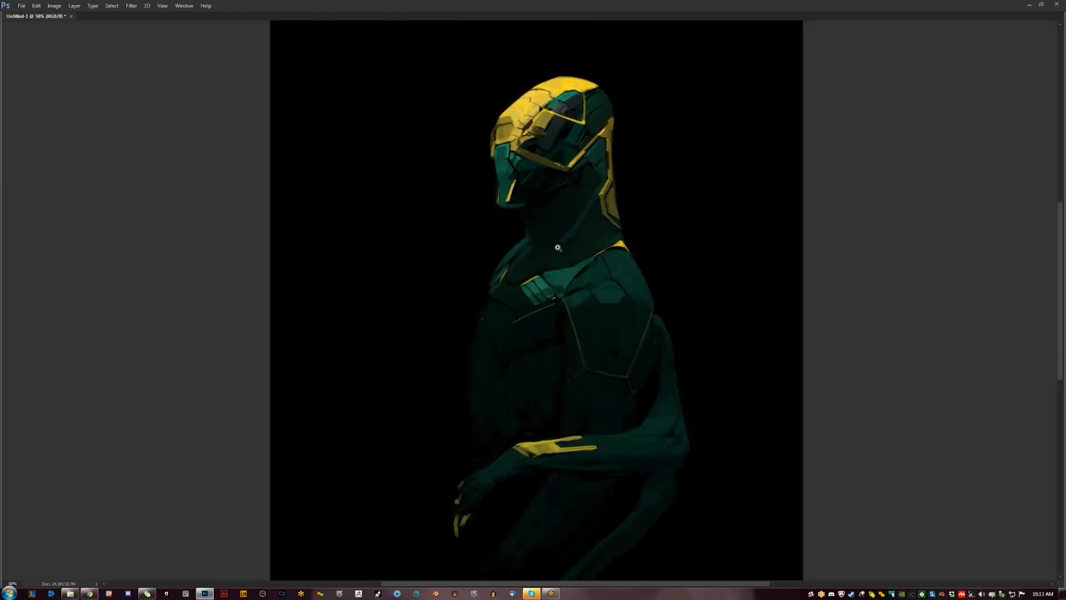
{"action": "left_click", "coordinate": [503, 147]}
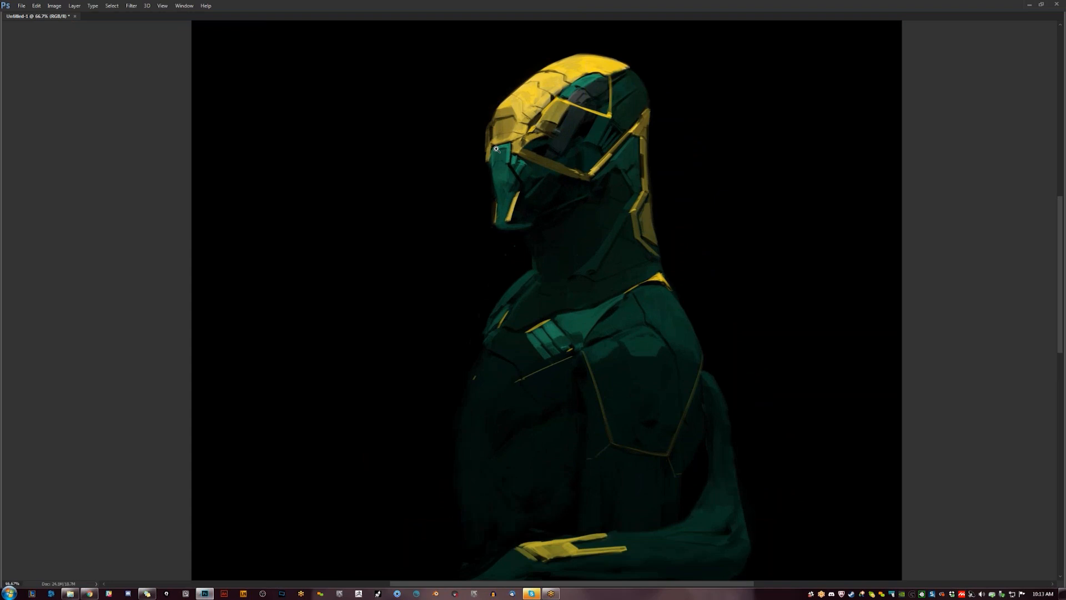
{"action": "left_click", "coordinate": [503, 147]}
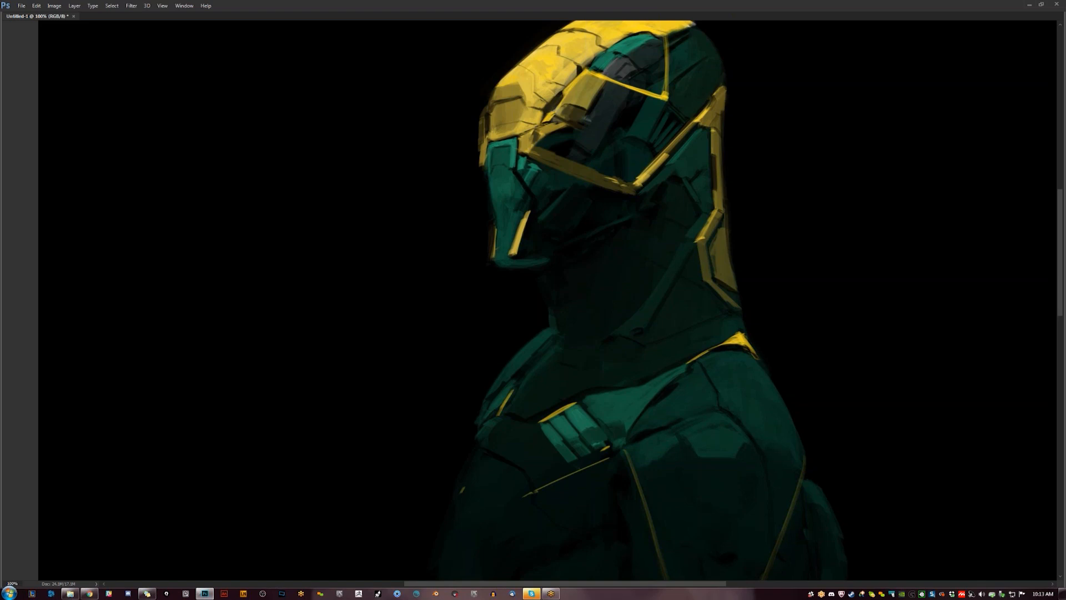
{"action": "left_click", "coordinate": [516, 218]}
{"action": "left_click", "coordinate": [518, 221], "text": "alt"}
{"action": "left_click", "coordinate": [518, 221], "text": "alt"}
{"action": "left_click", "coordinate": [518, 220], "text": "alt"}
{"action": "key", "text": "ctrl+shift+h"}
{"action": "left_click_drag", "start_coordinate": [565, 358], "coordinate": [582, 311]}
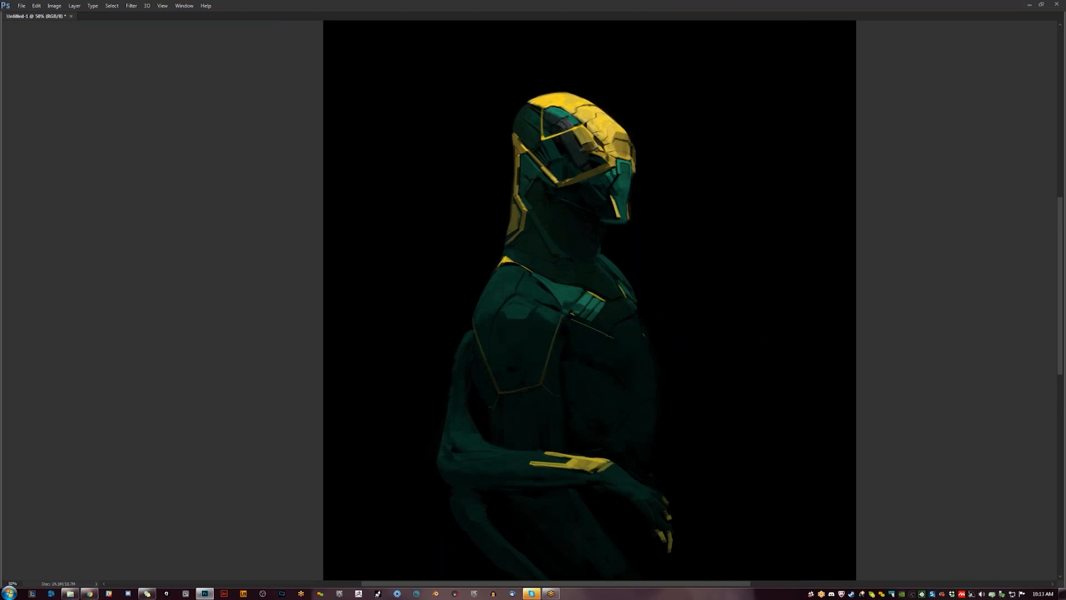
- Handwrite "Data" in teal beside the head, circle it and add short lines radiating outward from the circle
{"action": "left_click_drag", "start_coordinate": [713, 131], "coordinate": [711, 167]}
{"action": "mouse_move", "coordinate": [710, 133]}
{"action": "left_mouse_down"}
{"action": "mouse_move", "coordinate": [732, 136]}
{"action": "mouse_move", "coordinate": [722, 164]}
{"action": "left_mouse_up"}
{"action": "left_click_drag", "start_coordinate": [746, 149], "coordinate": [754, 158]}
{"action": "left_click_drag", "start_coordinate": [758, 116], "coordinate": [756, 150]}
{"action": "left_click_drag", "start_coordinate": [750, 141], "coordinate": [766, 139]}
{"action": "mouse_move", "coordinate": [775, 142]}
{"action": "left_mouse_down"}
{"action": "mouse_move", "coordinate": [766, 149]}
{"action": "mouse_move", "coordinate": [782, 153]}
{"action": "left_mouse_up"}
{"action": "left_click_drag", "start_coordinate": [777, 95], "coordinate": [705, 103]}
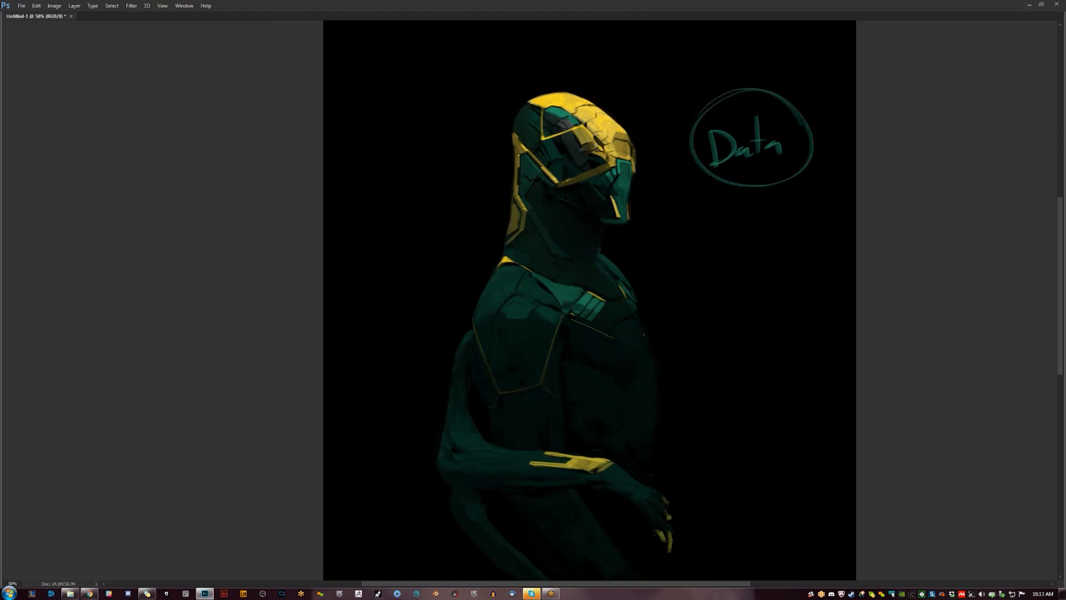
{"action": "left_click_drag", "start_coordinate": [756, 180], "coordinate": [728, 222]}
{"action": "left_click_drag", "start_coordinate": [794, 177], "coordinate": [819, 217]}
{"action": "left_click_drag", "start_coordinate": [708, 55], "coordinate": [721, 91]}
{"action": "left_click_drag", "start_coordinate": [811, 59], "coordinate": [782, 89]}
{"action": "left_click_drag", "start_coordinate": [669, 140], "coordinate": [690, 149]}
- Undo the handwritten word, its circle and the radiating lines
{"action": "key", "text": "ctrl+alt+z"}
{"action": "key", "text": "ctrl+alt+z"}
{"action": "key", "text": "ctrl+alt+z"}
{"action": "key", "text": "ctrl+alt+z"}
{"action": "key", "text": "ctrl+alt+z"}
{"action": "key", "text": "ctrl+alt+z"}
{"action": "key", "text": "ctrl+alt+z"}
{"action": "key", "text": "ctrl+alt+z"}
{"action": "key", "text": "ctrl+alt+z"}
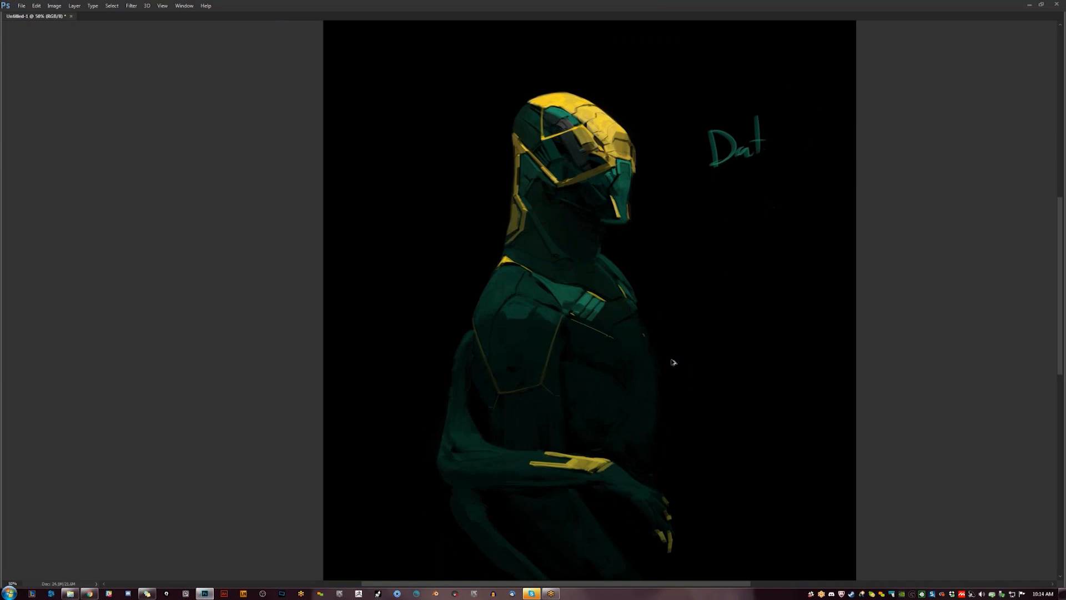
{"action": "key", "text": "ctrl+alt+z"}
{"action": "key", "text": "ctrl+alt+z"}
{"action": "key", "text": "ctrl+alt+z"}
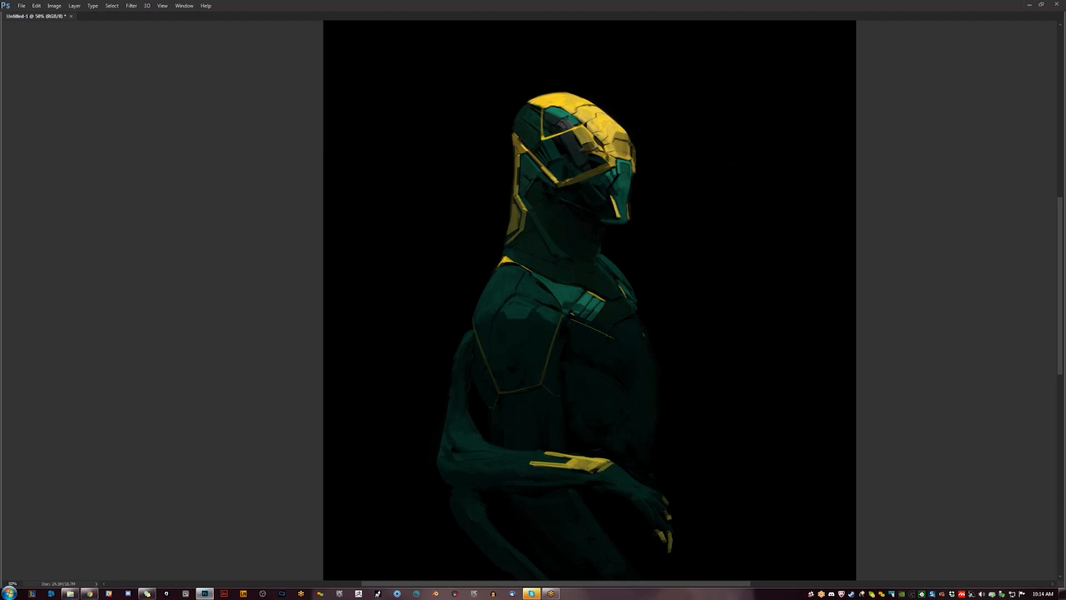
- Examine the torso, arms and helmet in normal and mirrored view, both as a whole and close up
{"action": "left_click_drag", "start_coordinate": [631, 278], "coordinate": [664, 193]}
{"action": "key", "text": "F2"}
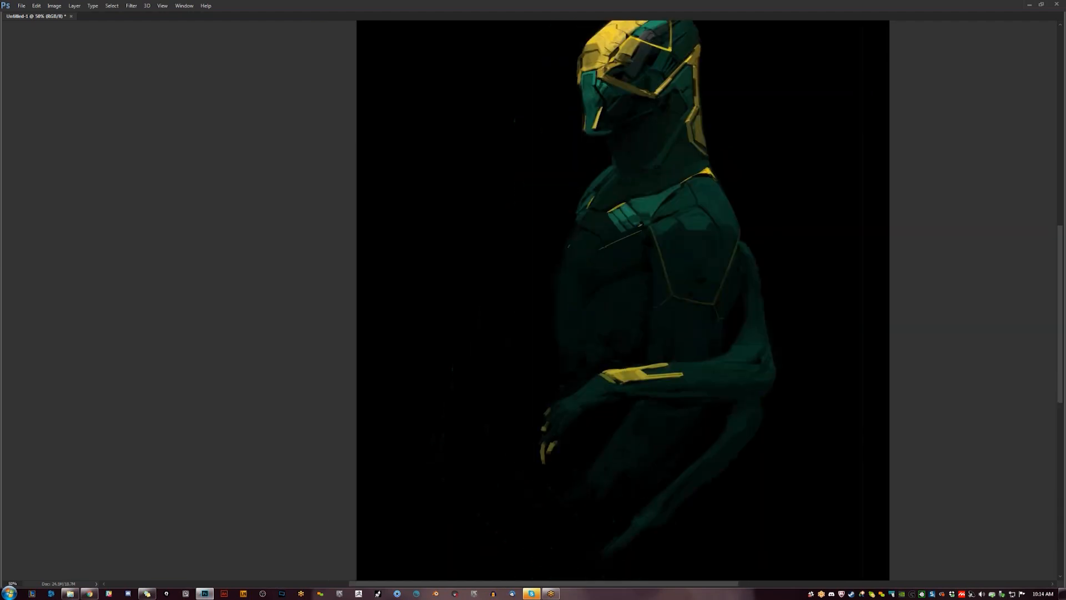
{"action": "left_click", "coordinate": [636, 272], "text": "alt"}
{"action": "left_click", "coordinate": [612, 343], "text": "ctrl"}
{"action": "left_click_drag", "start_coordinate": [567, 204], "coordinate": [634, 271]}
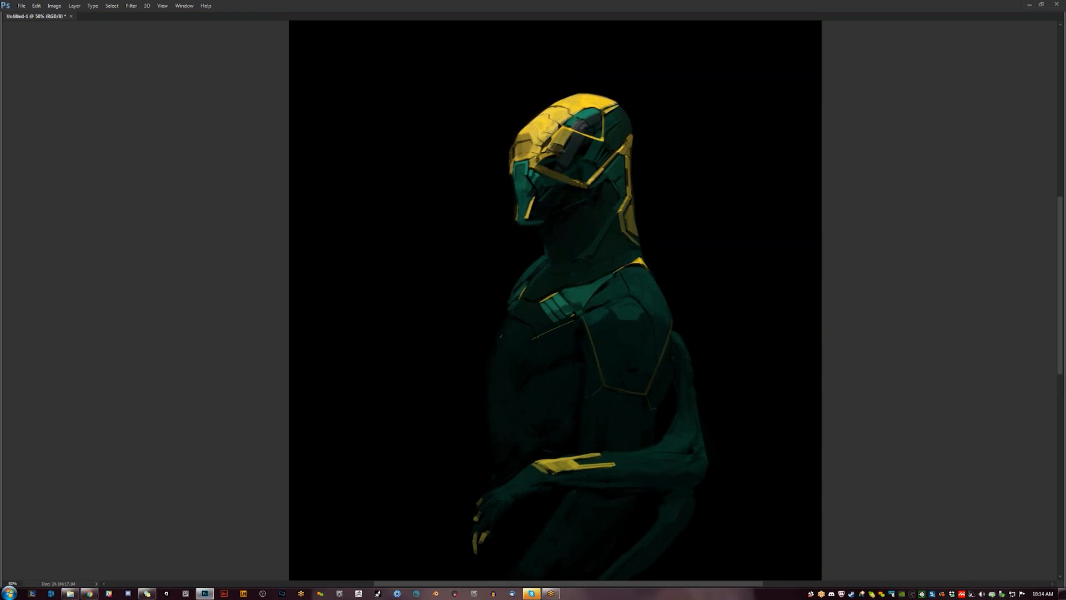
{"action": "key", "text": "ctrl+minus"}
{"action": "key", "text": "ctrl+shift+h"}
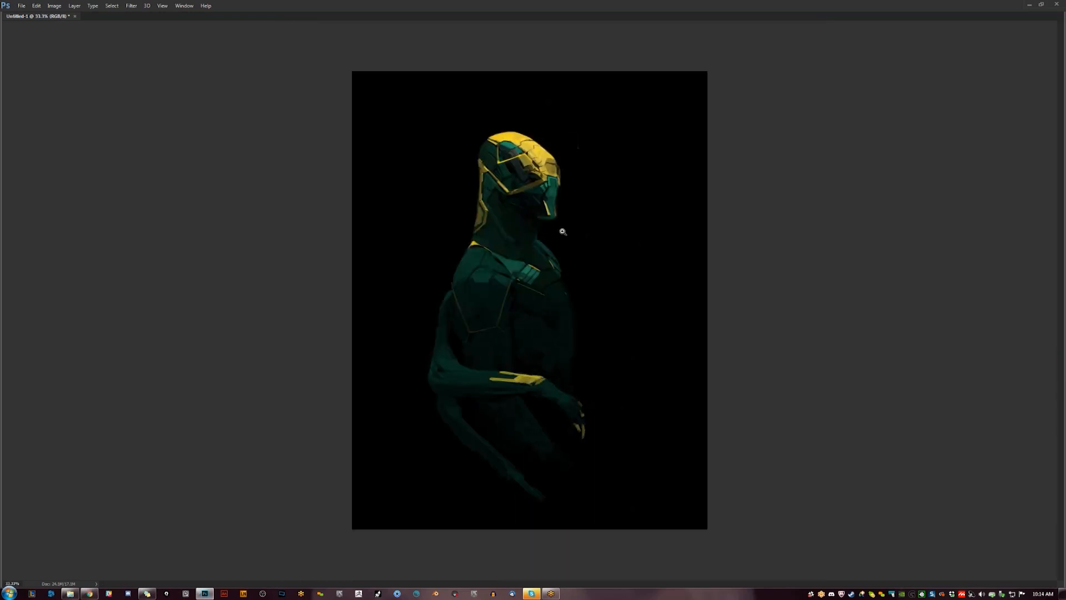
{"action": "left_click", "coordinate": [563, 231]}
{"action": "left_click", "coordinate": [564, 227]}
{"action": "left_click_drag", "start_coordinate": [480, 163], "coordinate": [529, 211]}
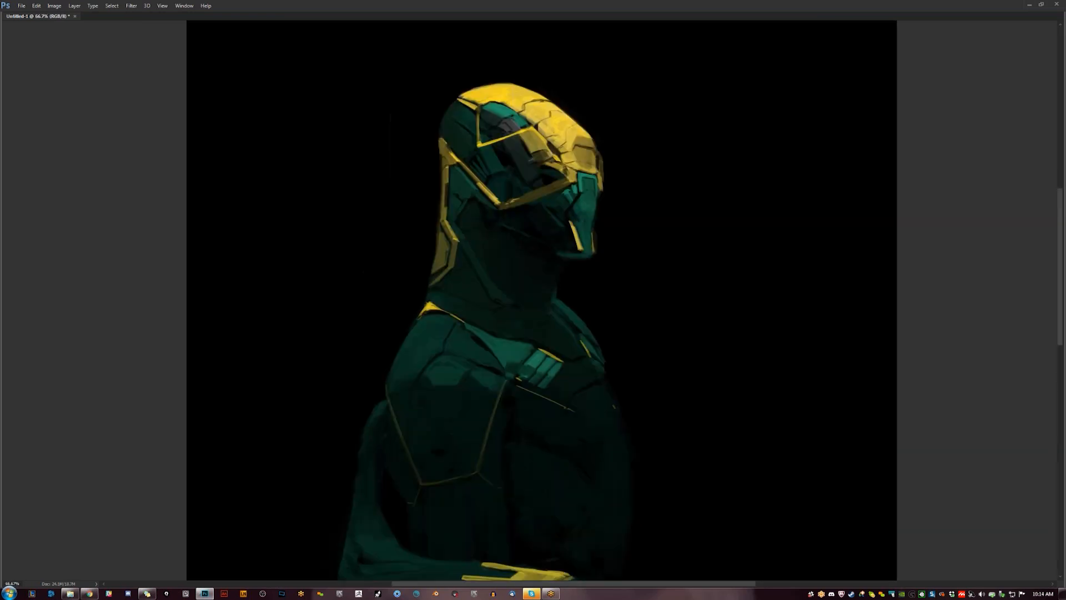
- Extend the yellow band at the back of the neck down to the yellow point at the collar
{"action": "left_click_drag", "start_coordinate": [440, 234], "coordinate": [445, 244]}
{"action": "key", "text": "ctrl+z"}
{"action": "left_click_drag", "start_coordinate": [430, 286], "coordinate": [439, 279]}
{"action": "left_click_drag", "start_coordinate": [428, 290], "coordinate": [421, 310]}
{"action": "key", "text": "ctrl+minus"}
{"action": "key", "text": "ctrl+minus"}
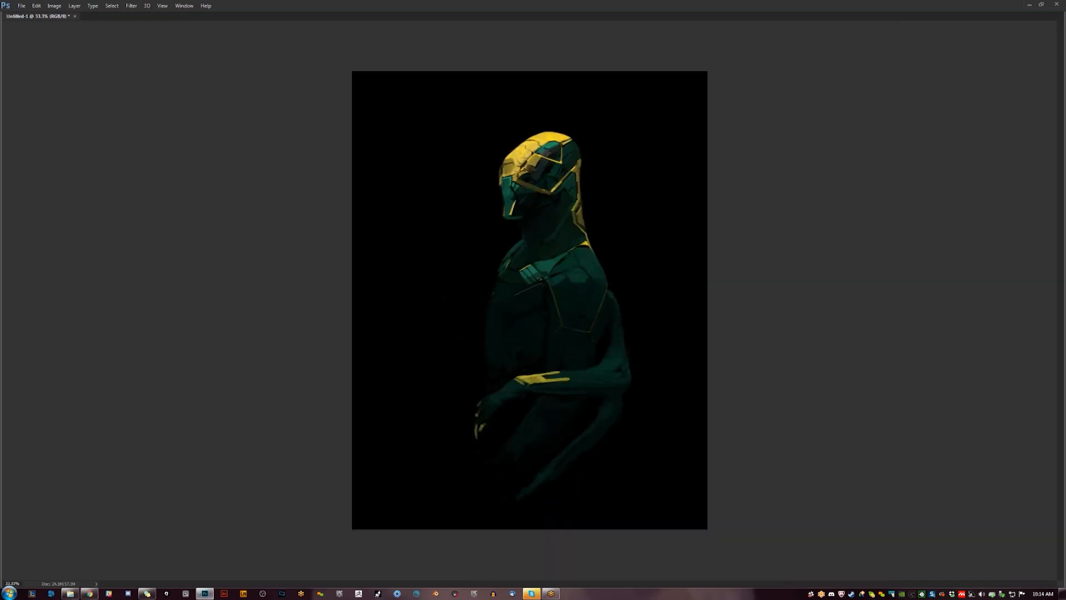
- Paint a dark teal plate along the lower jaw behind the chin and check it in mirrored view
{"action": "scroll", "coordinate": [562, 230], "scroll_direction": "up", "scroll_amount": 2}
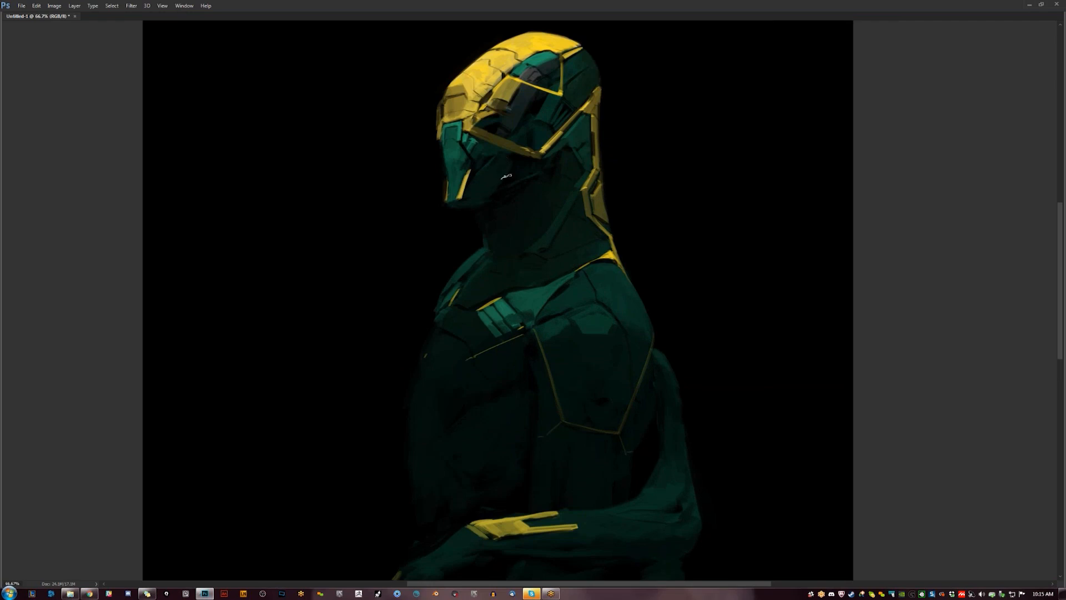
{"action": "key", "text": "ctrl+shift+h"}
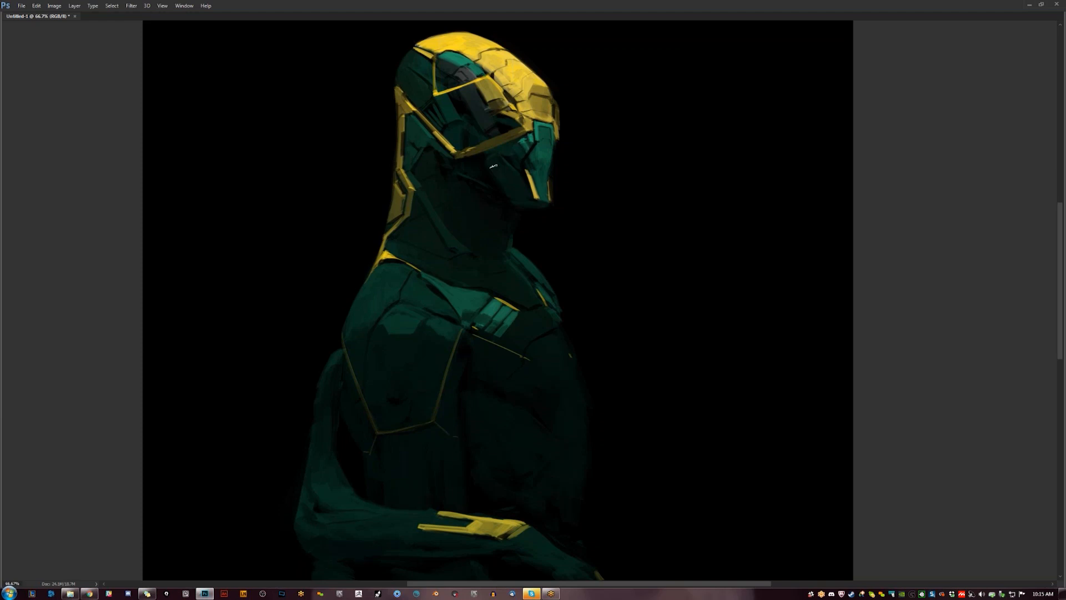
{"action": "key", "text": "ctrl+minus"}
{"action": "key", "text": "ctrl+minus"}
{"action": "key", "text": "ctrl+minus"}
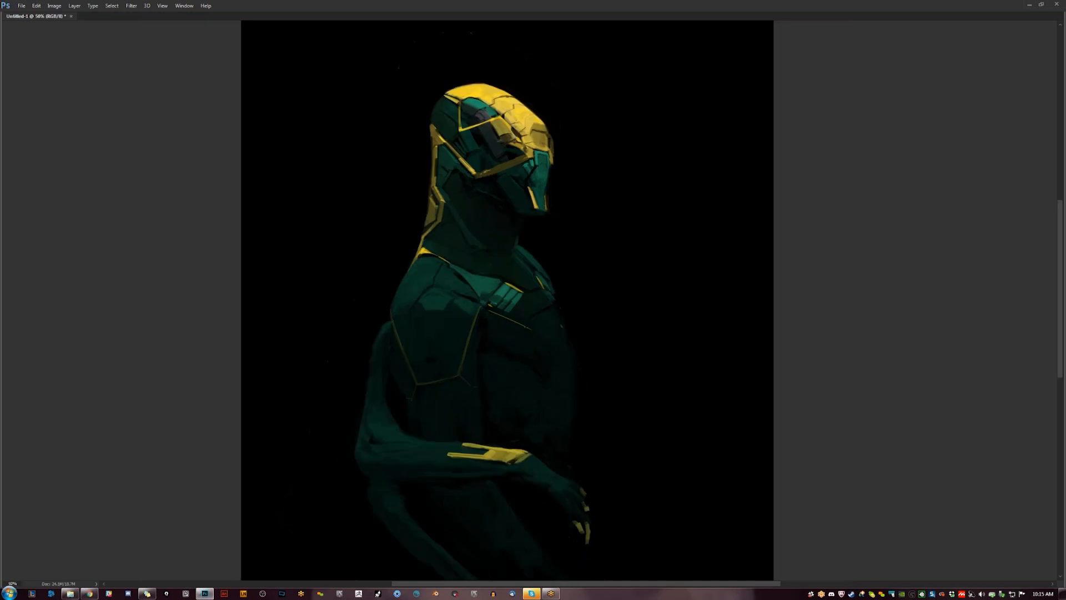
- Examine the overall silhouette at small size, followed by the upper body close up in normal and mirrored view
{"action": "left_click", "coordinate": [557, 275], "text": "ctrl"}
{"action": "left_click", "coordinate": [556, 276], "text": "ctrl"}
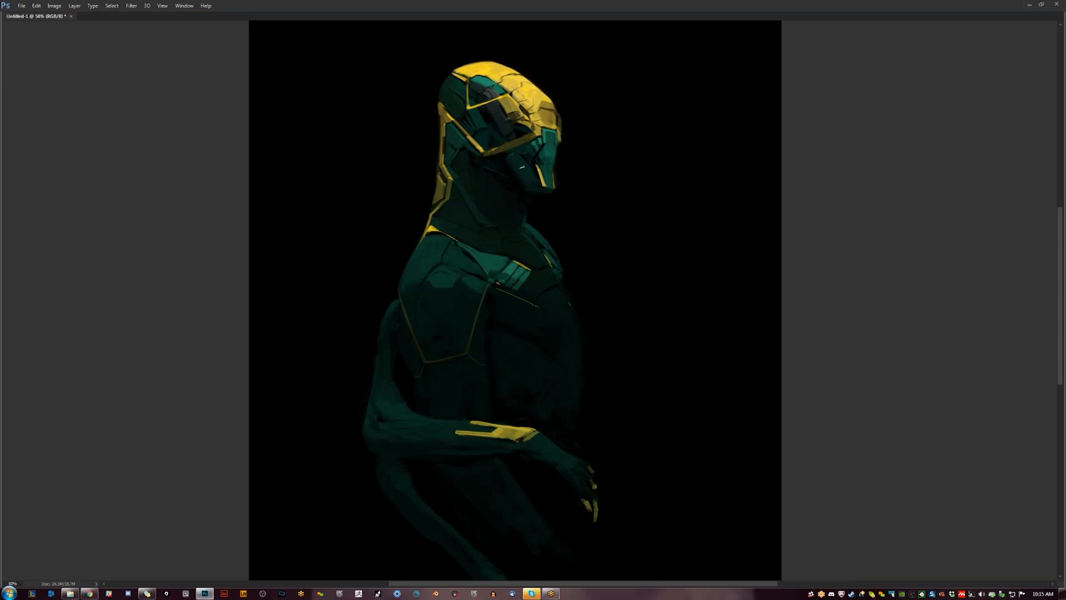
{"action": "left_click", "coordinate": [554, 258], "text": "alt"}
{"action": "left_click", "coordinate": [554, 258], "text": "alt"}
{"action": "left_click", "coordinate": [554, 258], "text": "alt"}
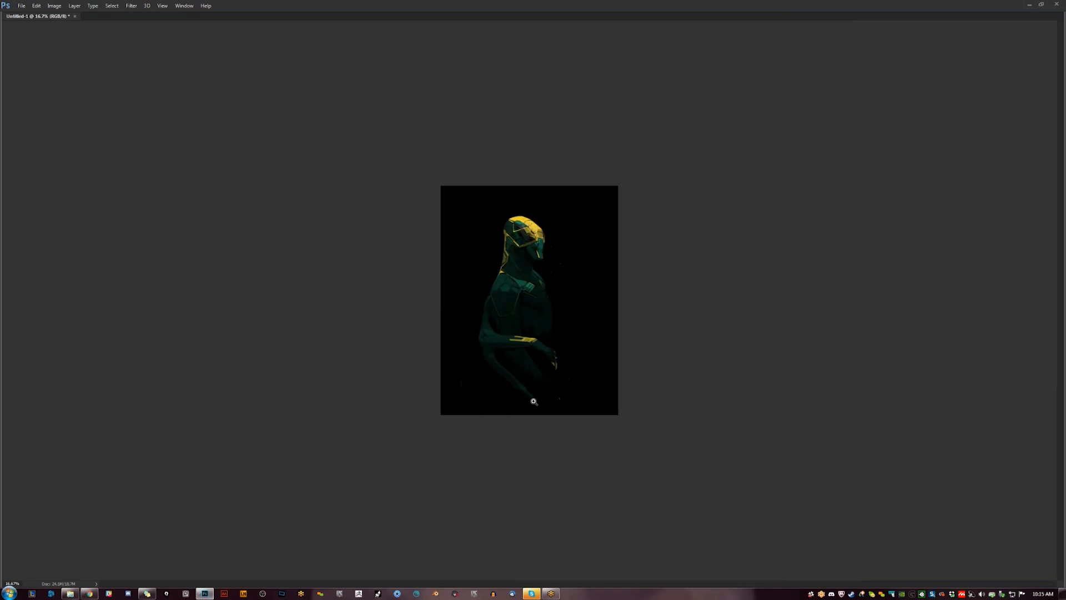
{"action": "double_click", "coordinate": [555, 266]}
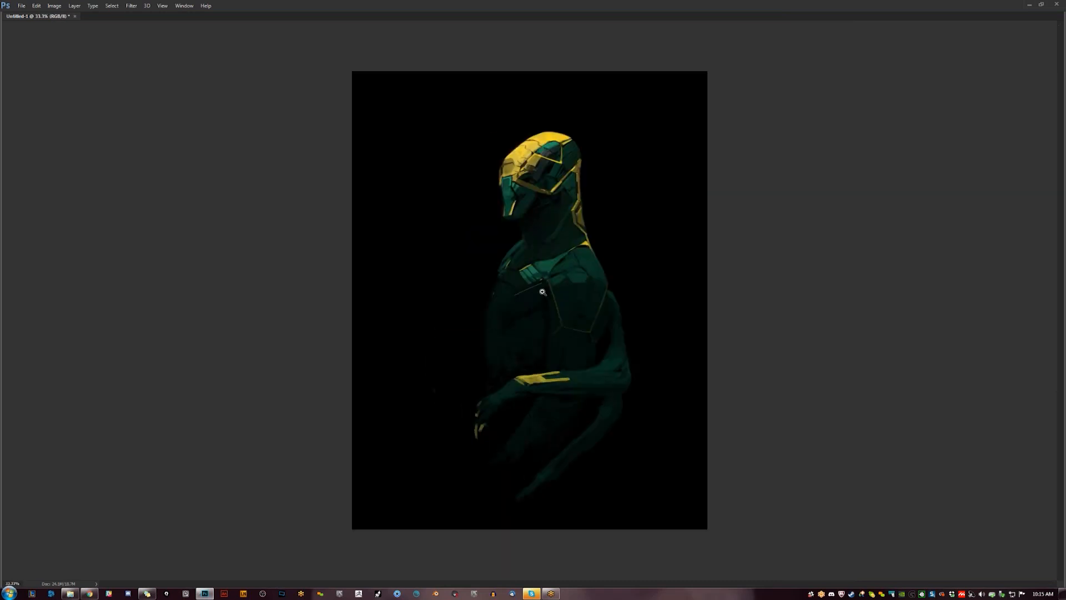
{"action": "left_click", "coordinate": [533, 283]}
{"action": "left_click", "coordinate": [530, 278]}
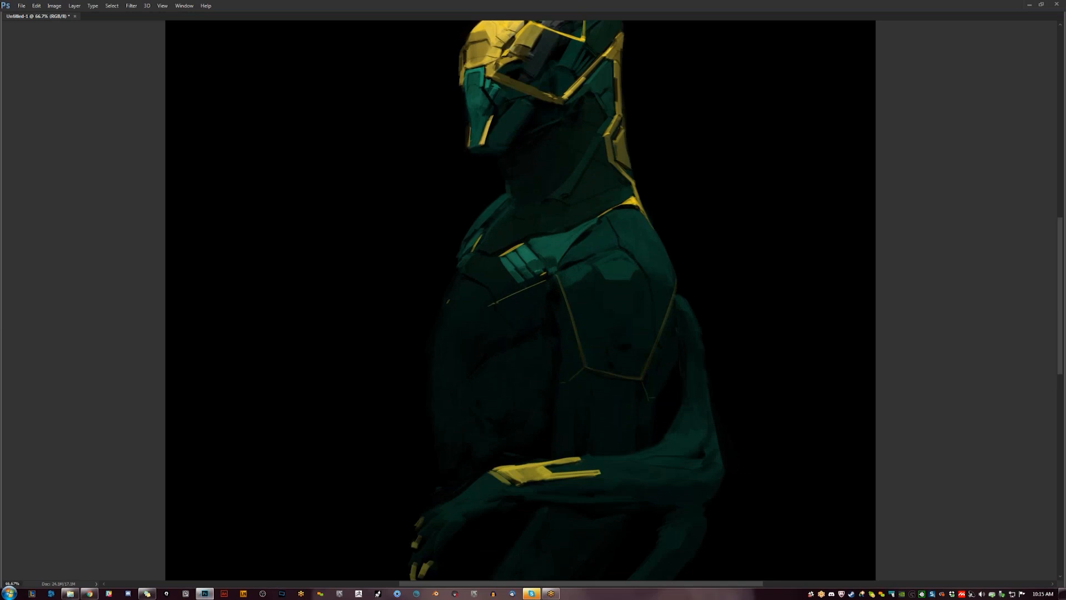
{"action": "left_click_drag", "start_coordinate": [544, 272], "coordinate": [541, 326]}
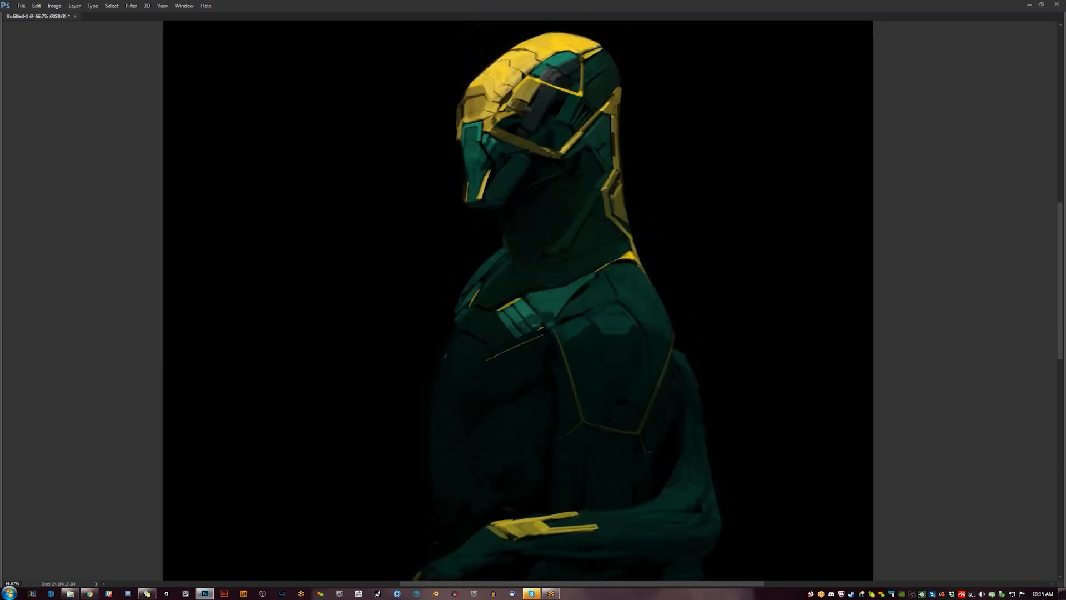
{"action": "key", "text": "F2"}
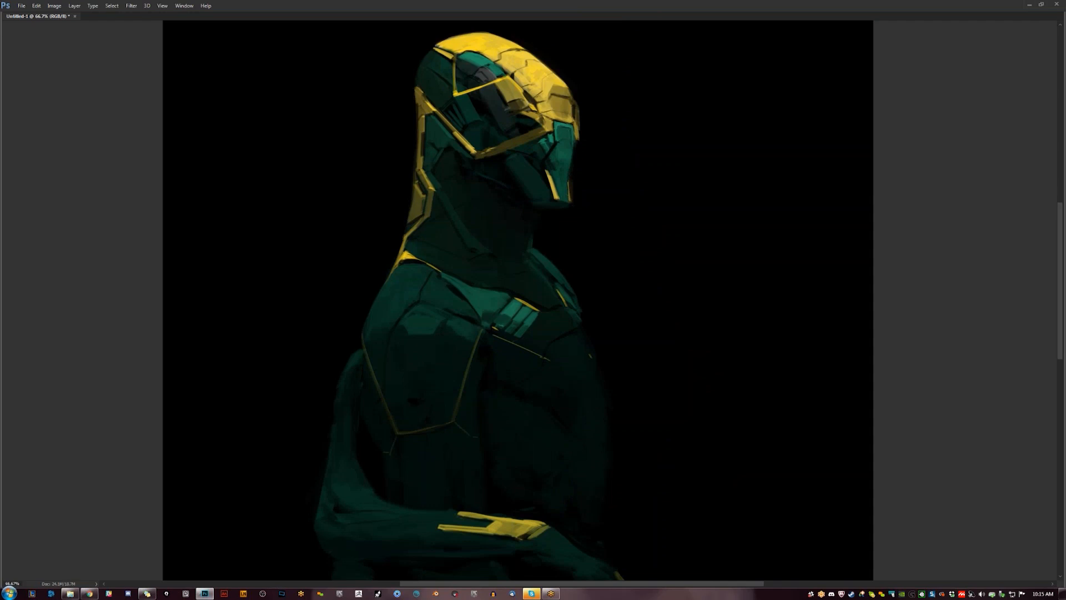
- Bring back the interface panels, choose a bright yellow paint color and enlarge the brush
{"action": "key", "text": "h"}
{"action": "key", "text": "Tab"}
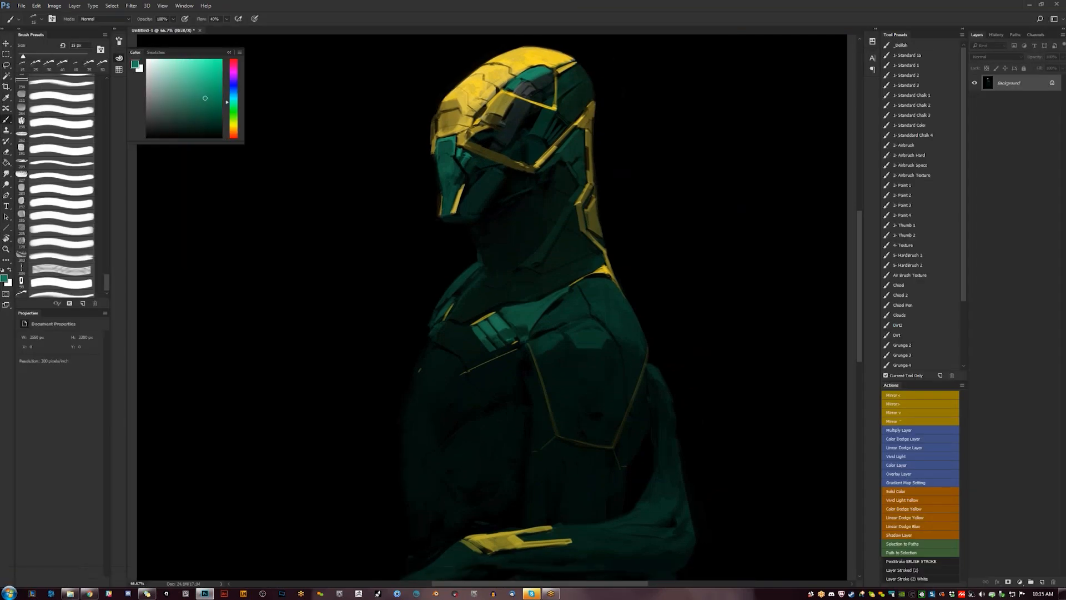
{"action": "left_click_drag", "start_coordinate": [459, 197], "coordinate": [442, 236]}
{"action": "left_click", "coordinate": [442, 236], "text": "alt"}
{"action": "left_click_drag", "start_coordinate": [206, 69], "coordinate": [206, 59]}
{"action": "key", "text": "bracketright"}
{"action": "key", "text": "bracketright"}
{"action": "key", "text": "bracketright"}
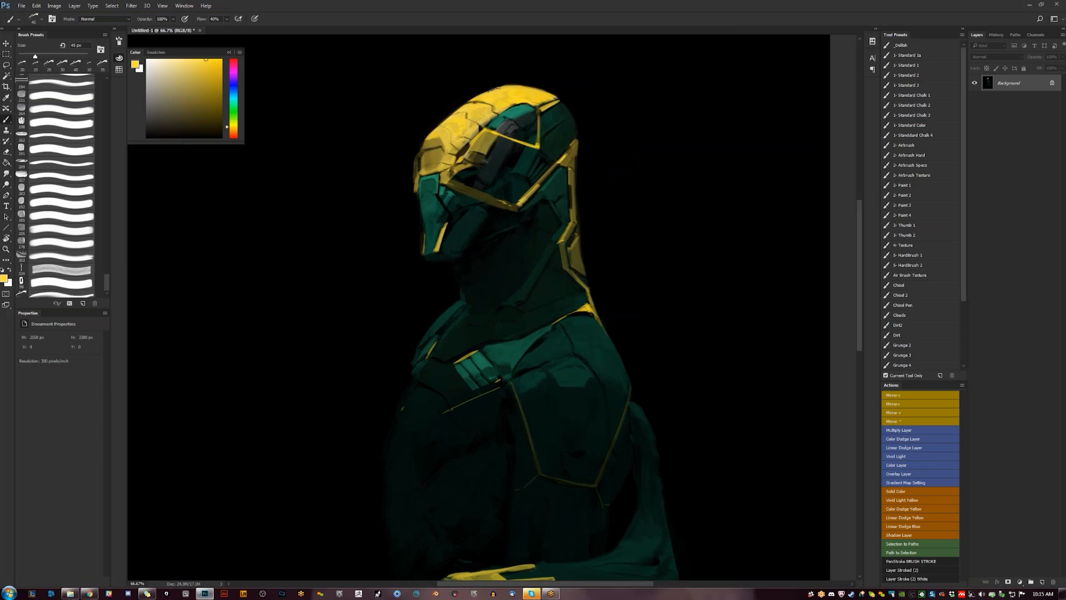
- Extend the dark yellow band at the back of the helmet into a pointed tip and trim its edge with black
{"action": "key", "text": "bracketright"}
{"action": "key", "text": "bracketleft"}
{"action": "left_click", "coordinate": [486, 197], "text": "alt"}
{"action": "left_click_drag", "start_coordinate": [558, 164], "coordinate": [576, 142]}
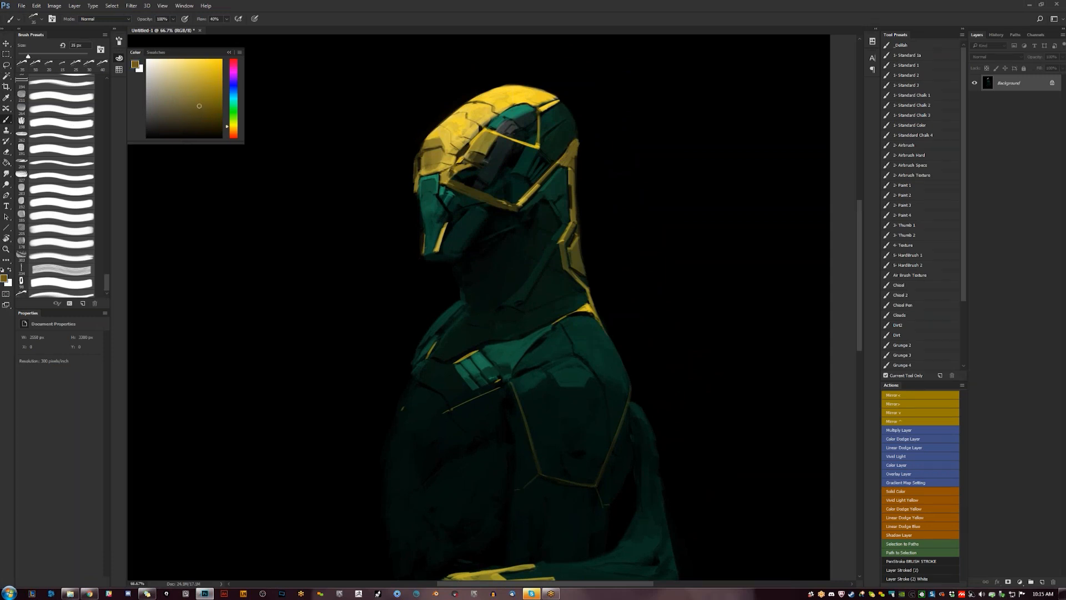
{"action": "key", "text": "d"}
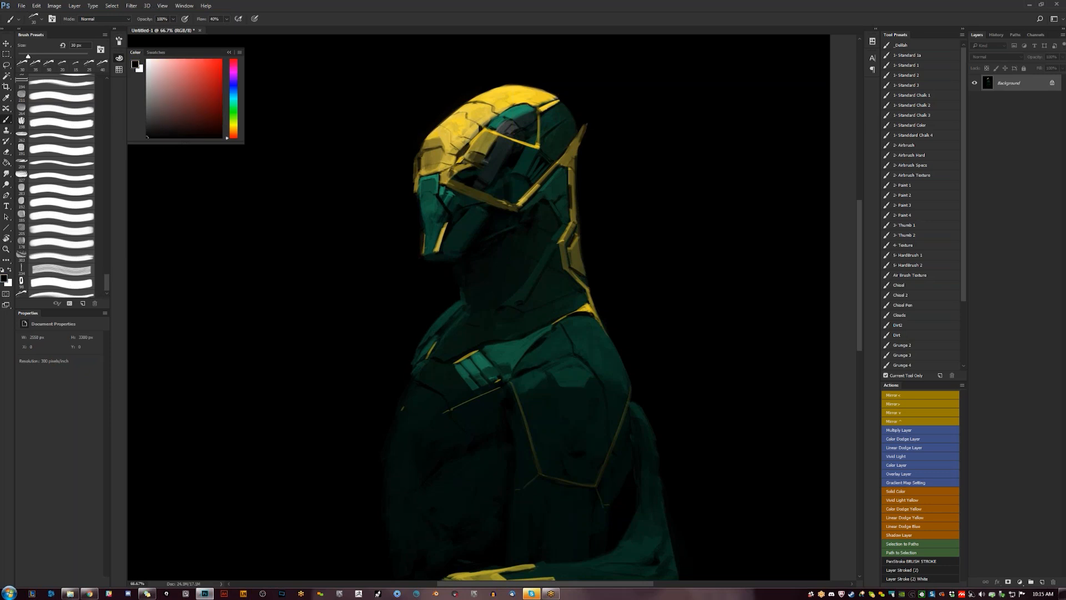
{"action": "mouse_move", "coordinate": [585, 126]}
{"action": "left_mouse_down"}
{"action": "mouse_move", "coordinate": [579, 143]}
{"action": "mouse_move", "coordinate": [581, 133]}
{"action": "left_mouse_up"}
{"action": "key", "text": "z"}
{"action": "left_click", "coordinate": [590, 162], "text": "alt"}
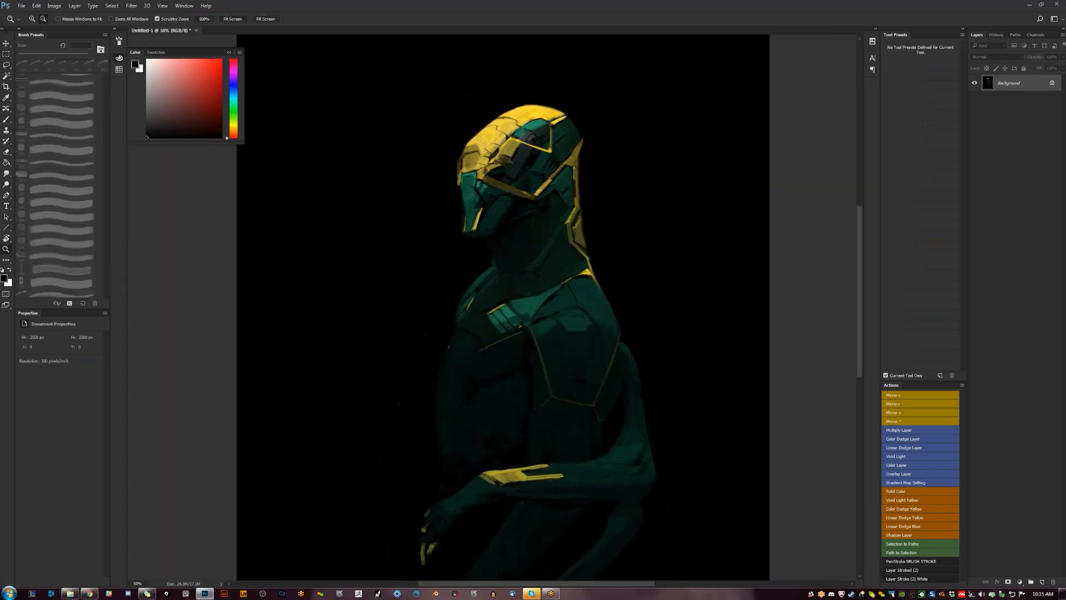
{"action": "left_click", "coordinate": [590, 162], "text": "alt"}
{"action": "left_click", "coordinate": [590, 163], "text": "alt"}
- Draw a thin teal V-shaped seam on top of the shoulder plate near the collar and refine it with black
{"action": "key", "text": "ctrl+plus"}
{"action": "key", "text": "ctrl+plus"}
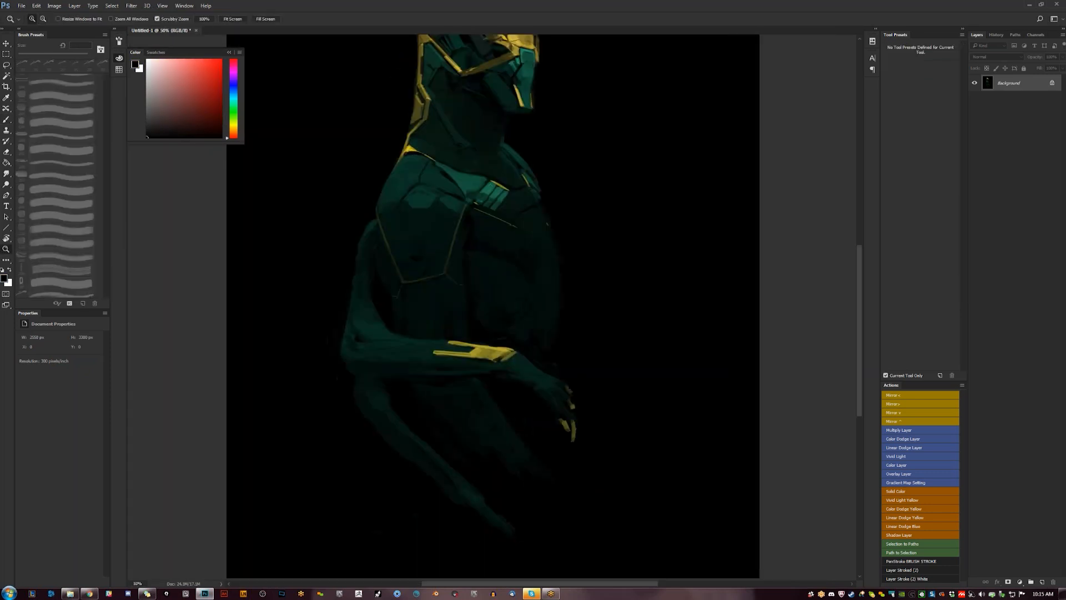
{"action": "key", "text": "b"}
{"action": "key", "text": "bracketleft"}
{"action": "left_click", "coordinate": [493, 182], "text": "alt"}
{"action": "key", "text": "bracketright"}
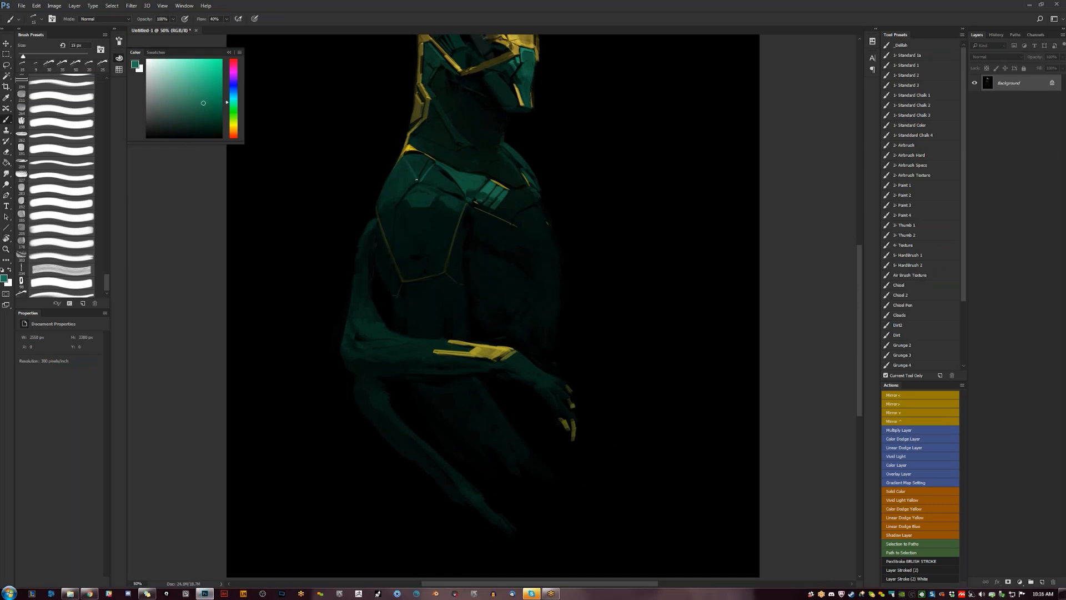
{"action": "key", "text": "d"}
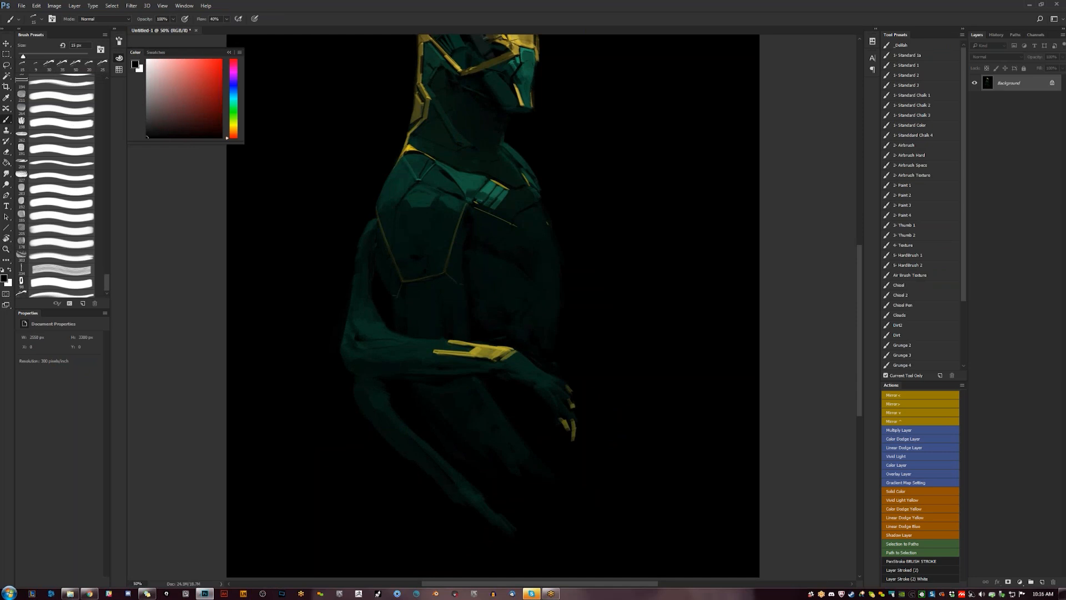
{"action": "key", "text": "z"}
{"action": "left_click", "coordinate": [538, 319], "text": "alt"}
{"action": "key", "text": "F2"}
{"action": "left_click_drag", "start_coordinate": [545, 307], "coordinate": [547, 307]}
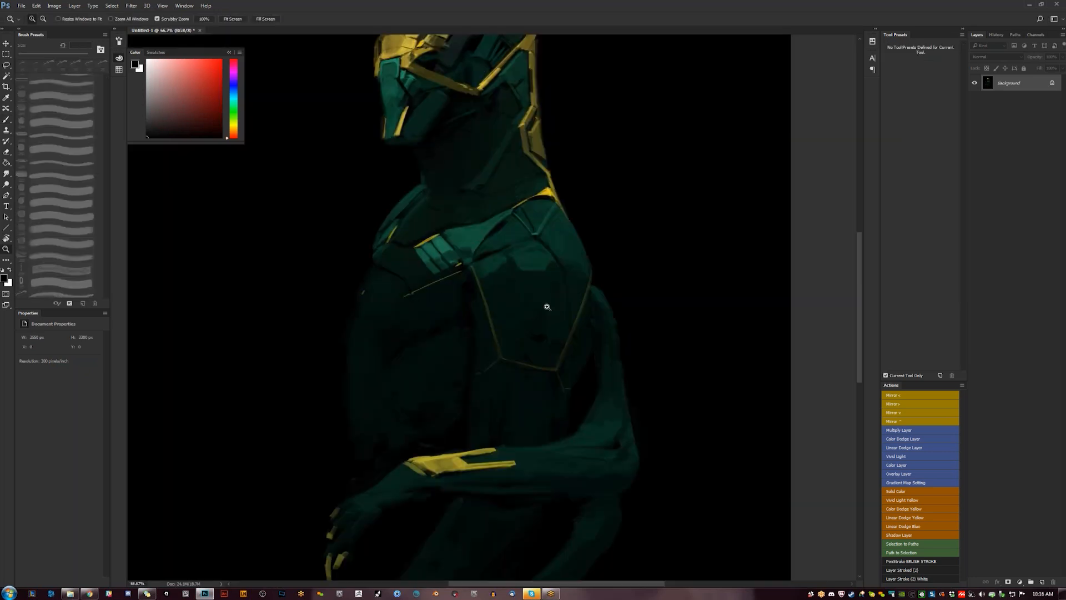
- Paint sampled teal tones over the collar plate next to the ribbed chest panel and check the whole figure mirrored
{"action": "key", "text": "b"}
{"action": "left_click", "coordinate": [464, 237], "text": "alt"}
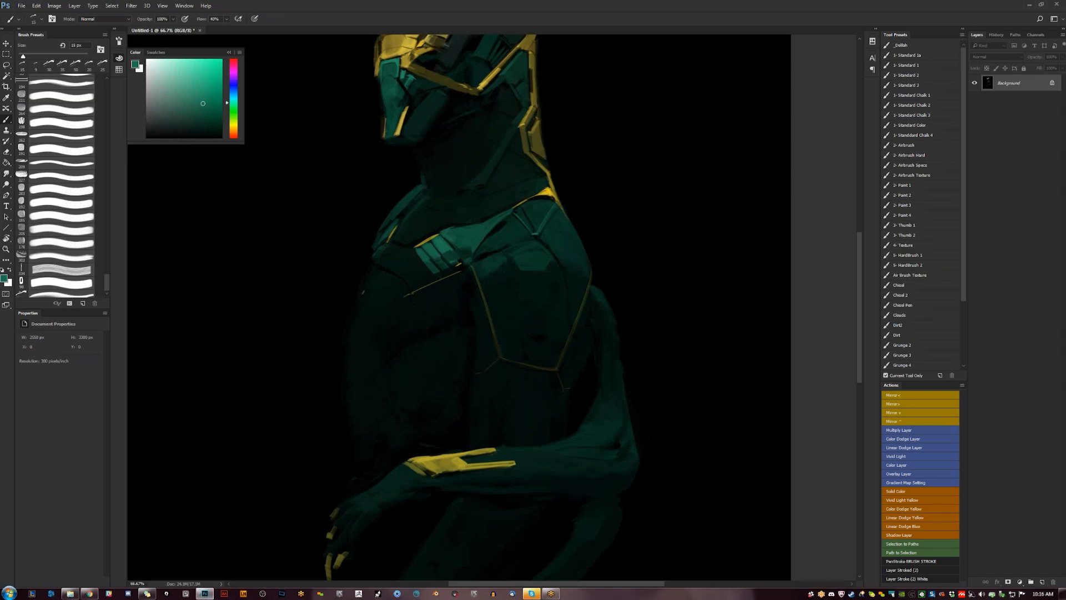
{"action": "left_click_drag", "start_coordinate": [453, 228], "coordinate": [463, 226]}
{"action": "left_click", "coordinate": [490, 220], "text": "alt"}
{"action": "left_click", "coordinate": [475, 233], "text": "alt"}
{"action": "left_click", "coordinate": [459, 260], "text": "alt"}
{"action": "key", "text": "z"}
{"action": "left_click", "coordinate": [459, 283], "text": "alt"}
{"action": "left_click", "coordinate": [459, 283], "text": "alt"}
{"action": "key", "text": "ctrl+shift+h"}
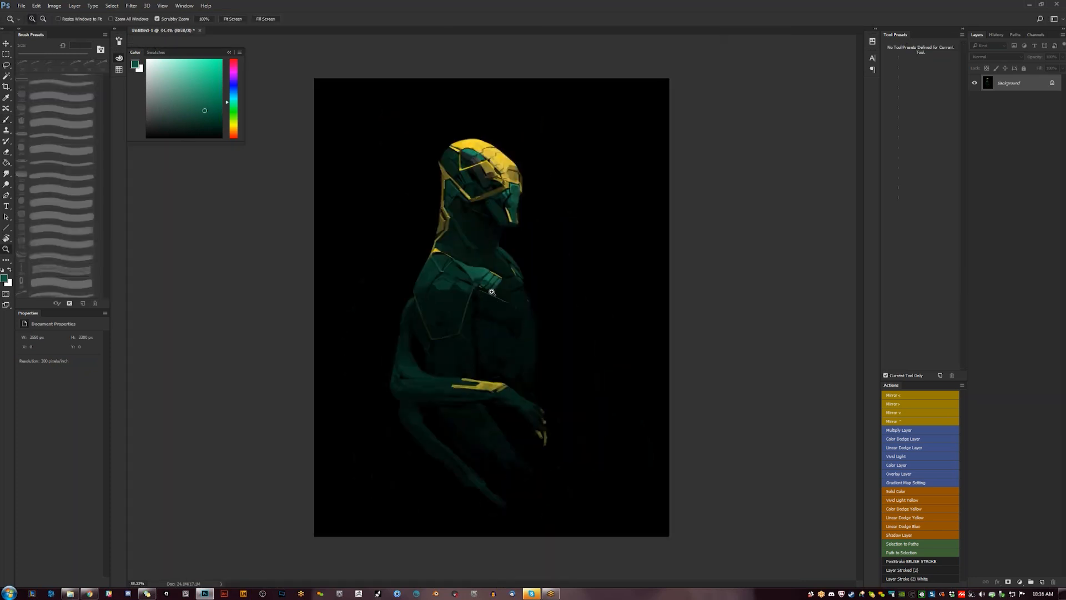
- Paint a dark teal plate in front of the ribbed chest panel, reaching down to the yellow chest line
{"action": "left_click", "coordinate": [491, 292]}
{"action": "left_click", "coordinate": [492, 291]}
{"action": "left_click", "coordinate": [492, 291]}
{"action": "key", "text": "b"}
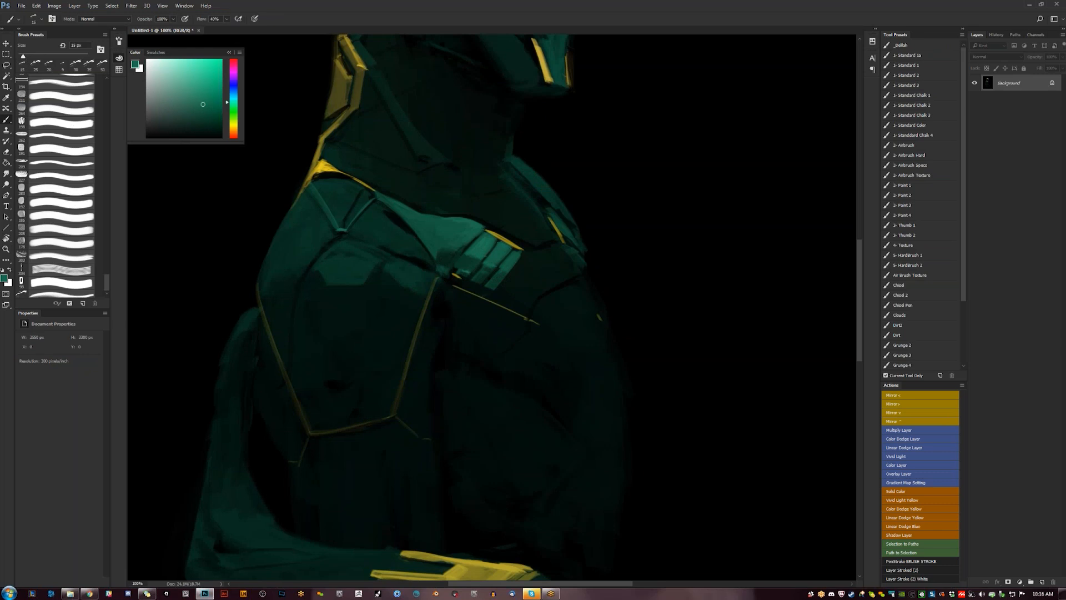
{"action": "left_click", "coordinate": [498, 278], "text": "alt"}
{"action": "left_click", "coordinate": [508, 269], "text": "alt"}
{"action": "left_click_drag", "start_coordinate": [526, 253], "coordinate": [516, 270]}
{"action": "mouse_move", "coordinate": [527, 253]}
{"action": "left_mouse_down"}
{"action": "mouse_move", "coordinate": [517, 272]}
{"action": "mouse_move", "coordinate": [560, 245]}
{"action": "mouse_move", "coordinate": [472, 245]}
{"action": "left_mouse_up"}
{"action": "key", "text": "z"}
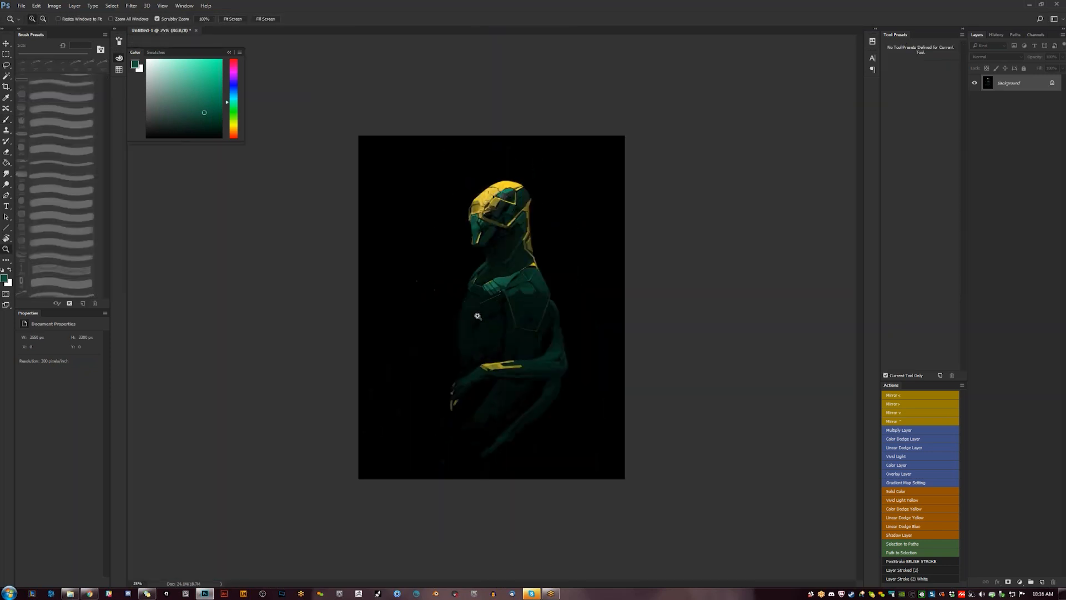
{"action": "left_click", "coordinate": [476, 315]}
{"action": "left_click", "coordinate": [476, 316]}
{"action": "key", "text": "b"}
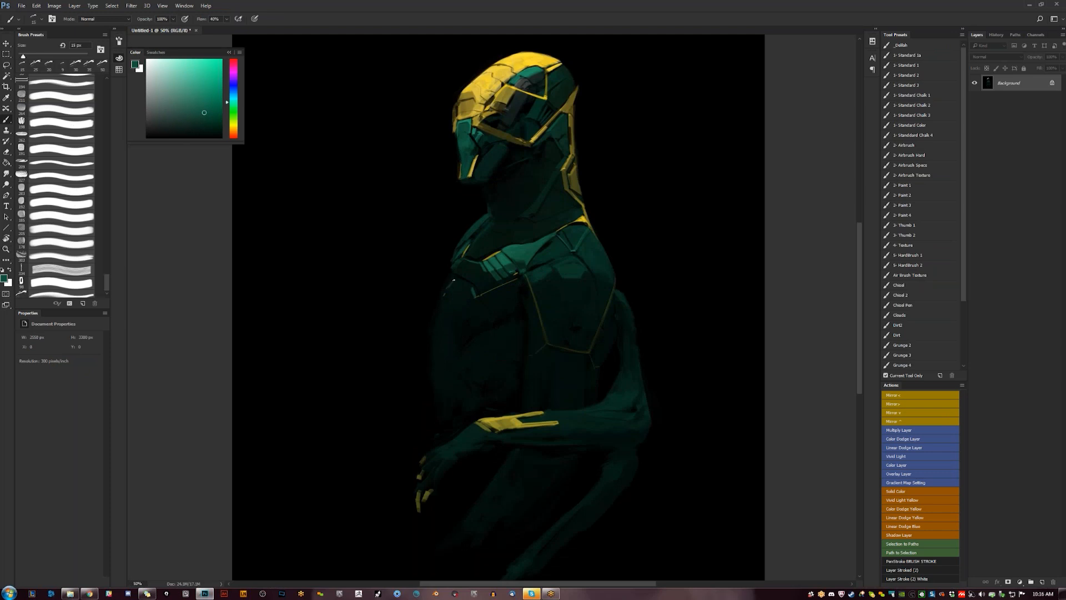
- Paint black creases across the chest and abdomen with an enlarged brush to divide them into panels
{"action": "key", "text": "z"}
{"action": "key", "text": "ctrl+minus"}
{"action": "key", "text": "ctrl+minus"}
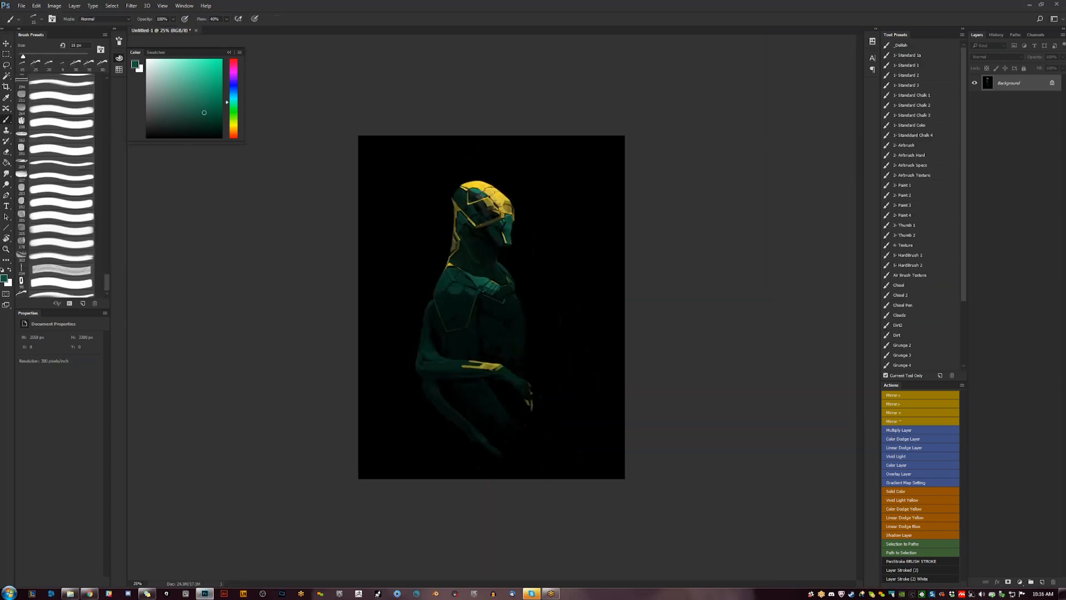
{"action": "key", "text": "ctrl+plus"}
{"action": "key", "text": "b"}
{"action": "key", "text": "d"}
{"action": "key", "text": "bracketright"}
{"action": "key", "text": "bracketright"}
{"action": "key", "text": "bracketright"}
{"action": "key", "text": "bracketright"}
{"action": "key", "text": "bracketright"}
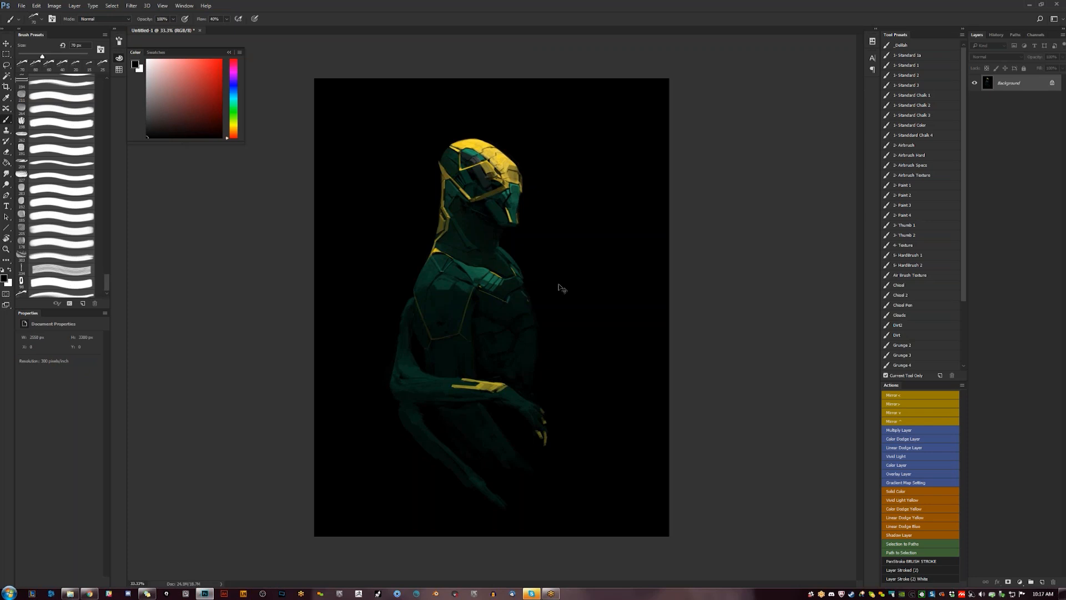
- Paint the pointed fin at the back of the helmet with bright and darker yellow
{"action": "key", "text": "F1"}
{"action": "key", "text": "z"}
{"action": "double_click", "coordinate": [531, 165]}
{"action": "key", "text": "bracketleft"}
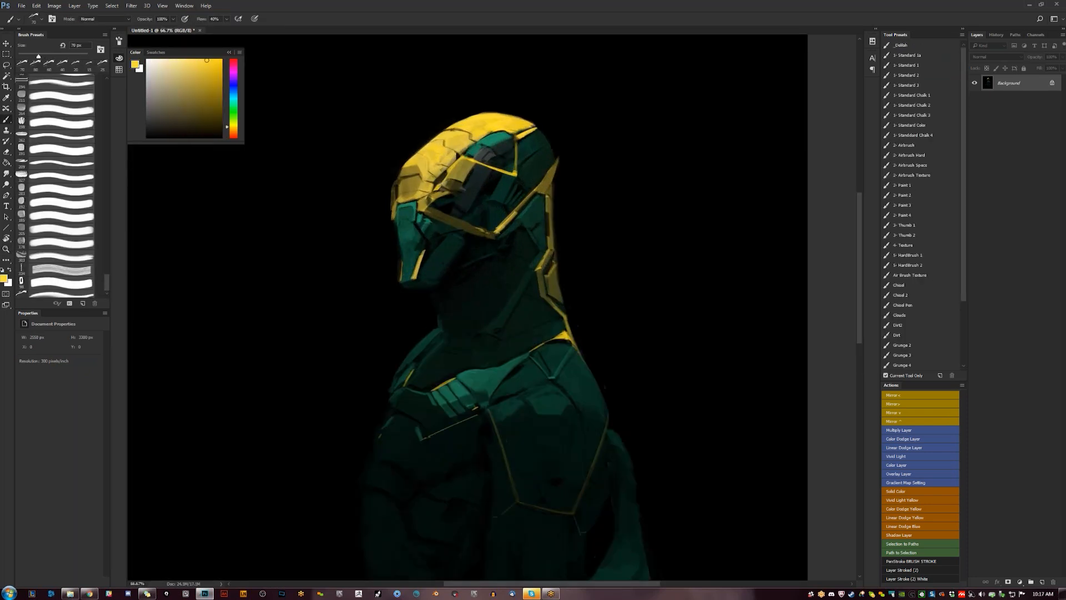
{"action": "left_click_drag", "start_coordinate": [537, 189], "coordinate": [558, 156]}
{"action": "left_click", "coordinate": [551, 176], "text": "alt"}
{"action": "key", "text": "bracketright"}
{"action": "key", "text": "bracketright"}
{"action": "key", "text": "bracketright"}
{"action": "key", "text": "bracketright"}
{"action": "mouse_move", "coordinate": [550, 188]}
{"action": "left_mouse_down"}
{"action": "mouse_move", "coordinate": [555, 171]}
{"action": "mouse_move", "coordinate": [494, 176]}
{"action": "left_mouse_up"}
{"action": "key", "text": "z"}
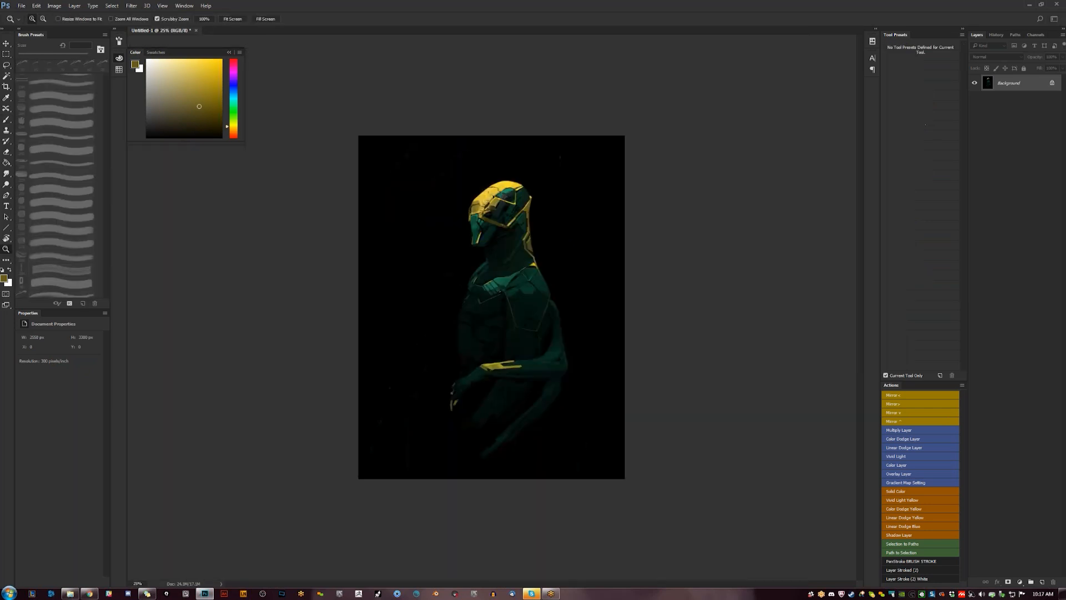
- Check the figure in mirrored view at several zoom levels and sample the dark teal of the neck
{"action": "key", "text": "ctrl+shift+h"}
{"action": "left_click", "coordinate": [535, 270]}
{"action": "left_click", "coordinate": [535, 270]}
{"action": "left_click", "coordinate": [535, 270]}
{"action": "key", "text": "z"}
{"action": "left_click", "coordinate": [494, 276], "text": "alt"}
{"action": "left_click", "coordinate": [494, 276], "text": "alt"}
{"action": "left_click", "coordinate": [494, 276], "text": "alt"}
{"action": "left_click", "coordinate": [497, 276]}
{"action": "key", "text": "b"}
{"action": "key", "text": "z"}
{"action": "left_click", "coordinate": [473, 235]}
{"action": "key", "text": "b"}
{"action": "left_click", "coordinate": [473, 235], "text": "alt"}
{"action": "left_click", "coordinate": [473, 234], "text": "alt"}
- Shift the paint color from saturated teal to a medium blue and enlarge the brush
{"action": "left_click", "coordinate": [222, 95]}
{"action": "key", "text": "bracketright"}
{"action": "key", "text": "bracketright"}
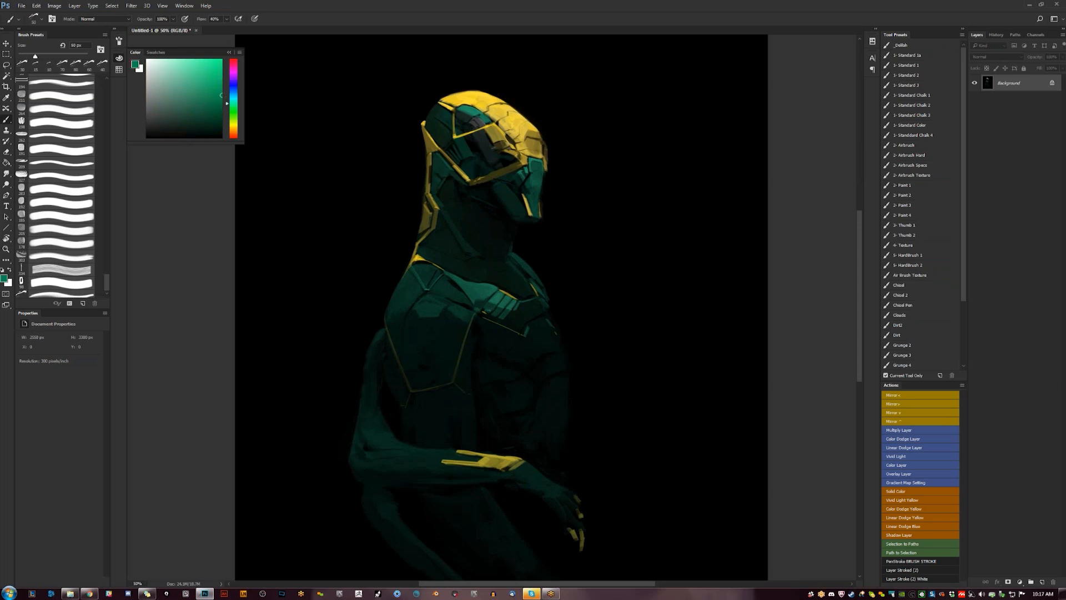
{"action": "key", "text": "bracketright"}
{"action": "mouse_move", "coordinate": [235, 103]}
{"action": "left_mouse_down"}
{"action": "mouse_move", "coordinate": [234, 94]}
{"action": "mouse_move", "coordinate": [201, 96]}
{"action": "left_mouse_up"}
{"action": "left_click", "coordinate": [222, 102]}
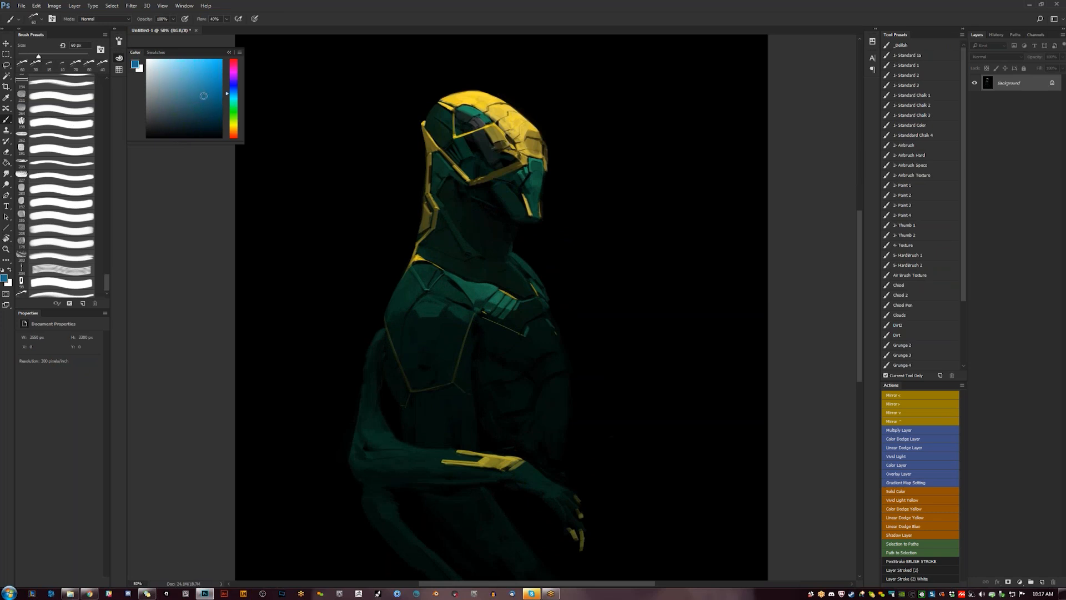
- Paint a dark blue angular panel on the side of the neck and carry the tone toward the throat
{"action": "left_click", "coordinate": [464, 222], "text": "alt"}
{"action": "mouse_move", "coordinate": [483, 211]}
{"action": "left_mouse_down"}
{"action": "mouse_move", "coordinate": [472, 229]}
{"action": "mouse_move", "coordinate": [486, 212]}
{"action": "mouse_move", "coordinate": [485, 240]}
{"action": "left_mouse_up"}
{"action": "left_click", "coordinate": [479, 238], "text": "alt"}
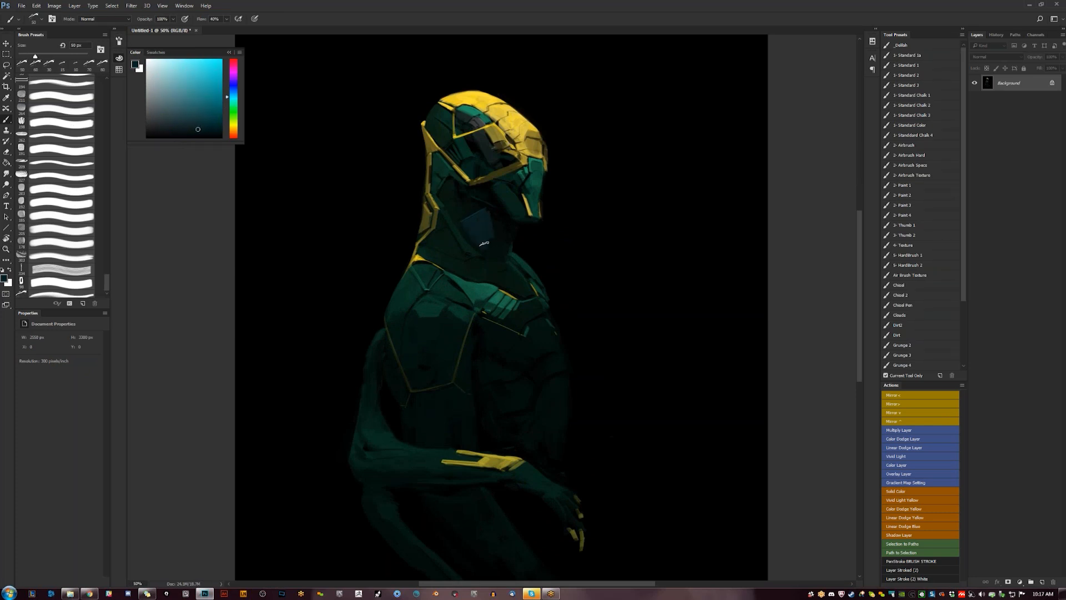
{"action": "key", "text": "bracketleft"}
{"action": "key", "text": "bracketleft"}
{"action": "key", "text": "bracketleft"}
{"action": "left_click", "coordinate": [513, 235]}
{"action": "left_click_drag", "start_coordinate": [494, 213], "coordinate": [499, 220]}
- Paint the front of the throat dark blue below the jaw, working in mirrored view
{"action": "key", "text": "z"}
{"action": "left_click", "coordinate": [504, 239], "text": "alt"}
{"action": "left_click", "coordinate": [504, 239], "text": "alt"}
{"action": "key", "text": "F2"}
{"action": "double_click", "coordinate": [504, 239]}
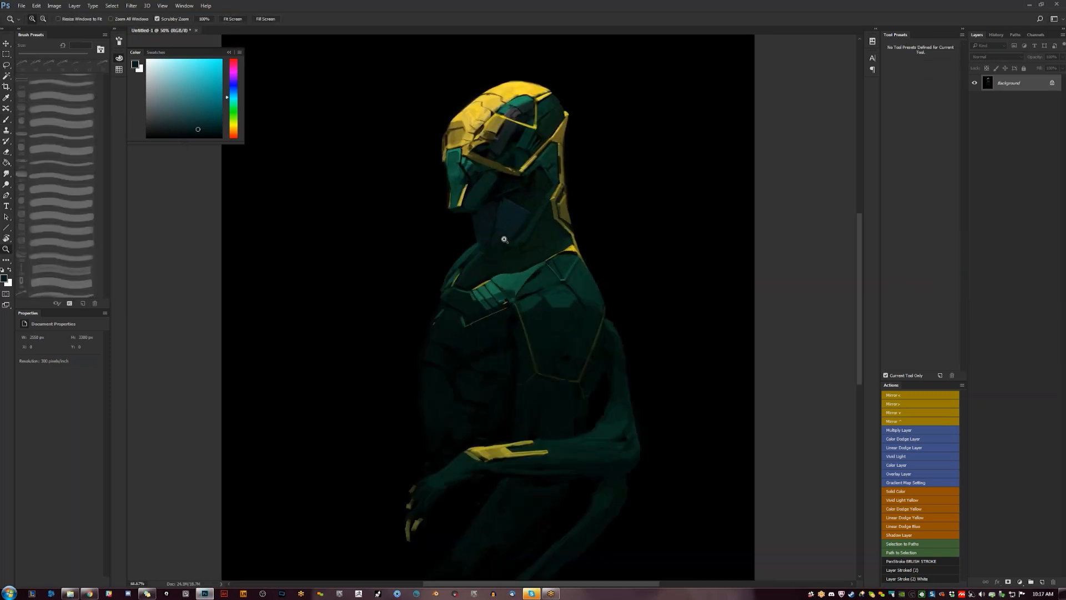
{"action": "left_click", "coordinate": [504, 239]}
{"action": "key", "text": "b"}
{"action": "left_click", "coordinate": [504, 239], "text": "alt"}
{"action": "left_click_drag", "start_coordinate": [503, 192], "coordinate": [490, 239]}
{"action": "left_click", "coordinate": [510, 197], "text": "alt"}
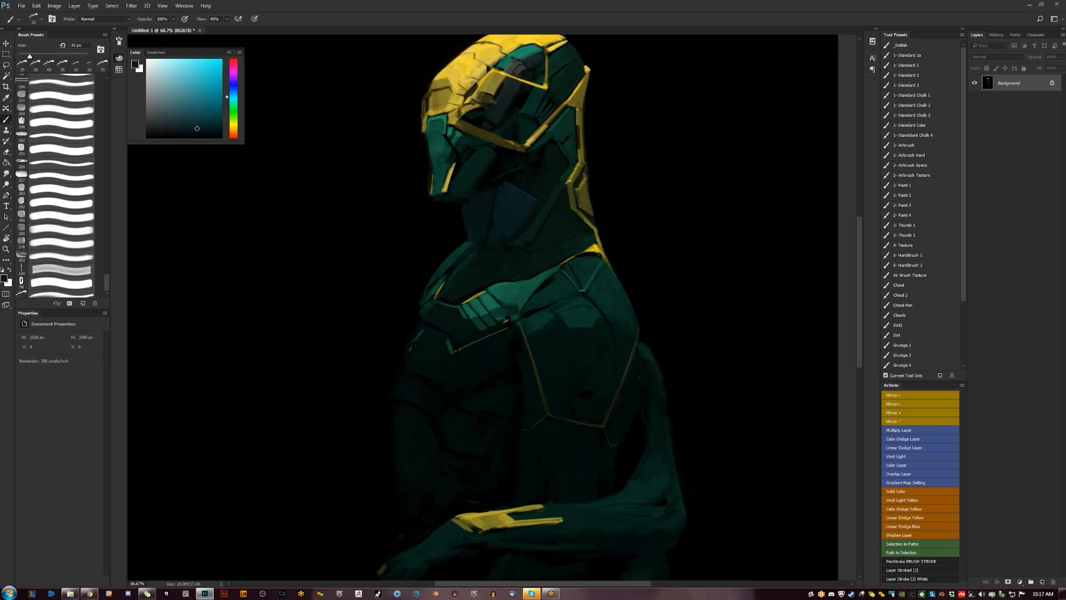
- Cut a thin black seam between the throat and the blue neck panel, then check the figure mirrored
{"action": "key", "text": "d"}
{"action": "key", "text": "bracketleft"}
{"action": "key", "text": "bracketleft"}
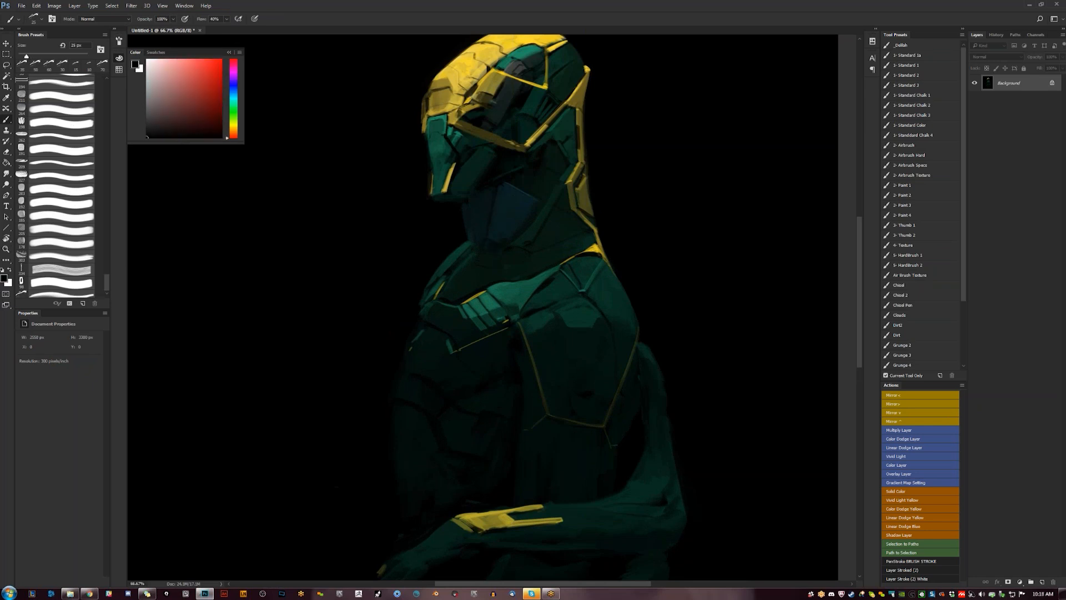
{"action": "left_click", "coordinate": [488, 239], "text": "alt"}
{"action": "key", "text": "d"}
{"action": "key", "text": "z"}
{"action": "left_click", "coordinate": [590, 355], "text": "alt"}
{"action": "left_click", "coordinate": [590, 355], "text": "alt"}
{"action": "key", "text": "F2"}
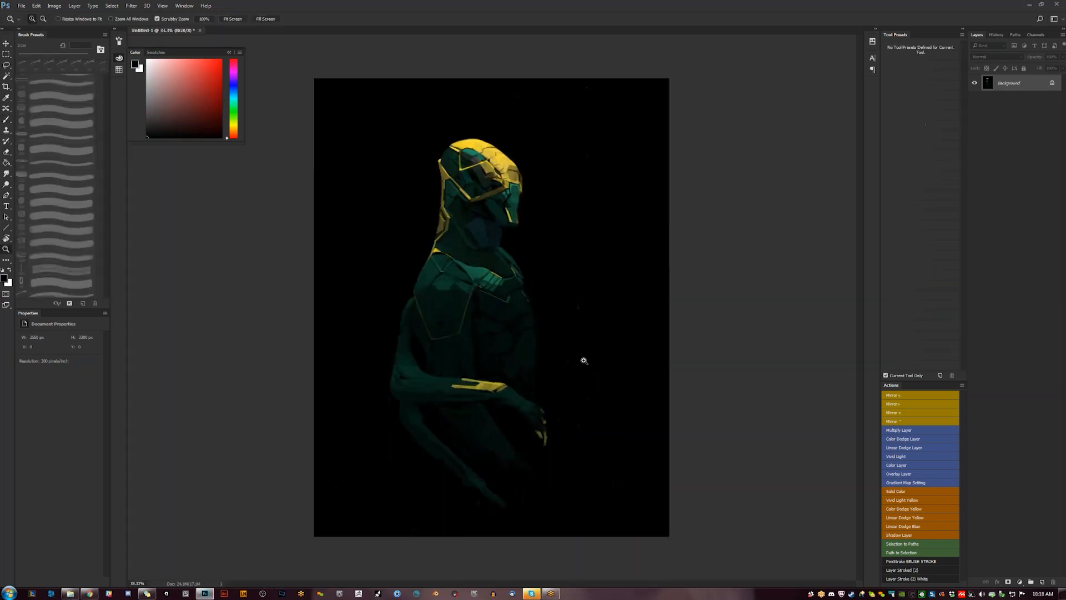
- Paint a small dark blue patch at the rear base of the neck beside the yellow band
{"action": "key", "text": "b"}
{"action": "key", "text": "ctrl+plus"}
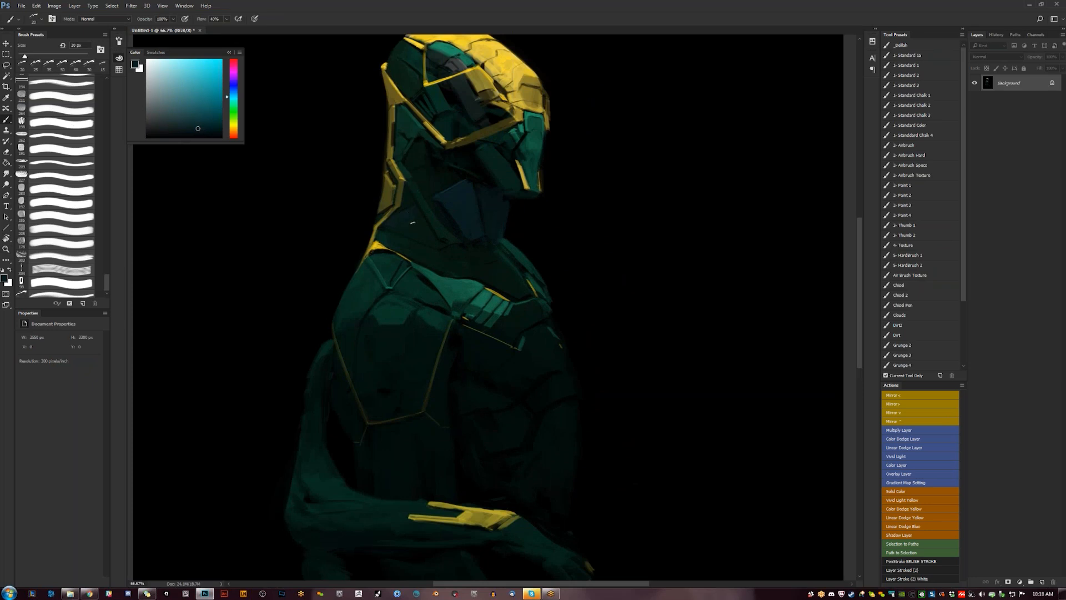
{"action": "key", "text": "d"}
{"action": "key", "text": "z"}
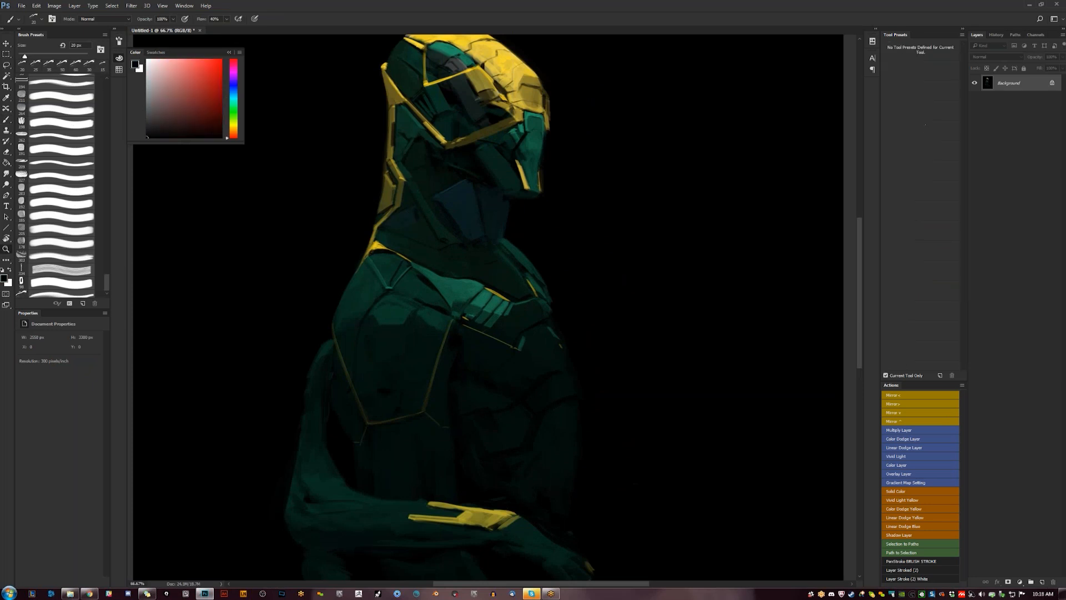
{"action": "key", "text": "ctrl+minus"}
{"action": "key", "text": "ctrl+minus"}
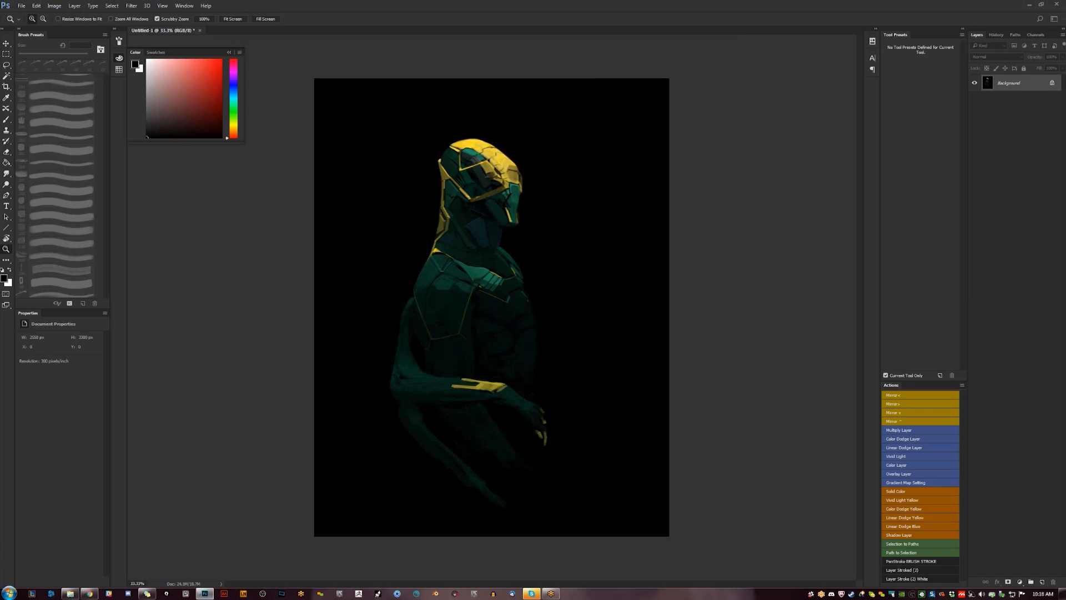
- Darken the lower part of the blue neck panels with sampled dark blue tones and a larger brush
{"action": "left_click", "coordinate": [485, 225]}
{"action": "left_click", "coordinate": [484, 225]}
{"action": "key", "text": "b"}
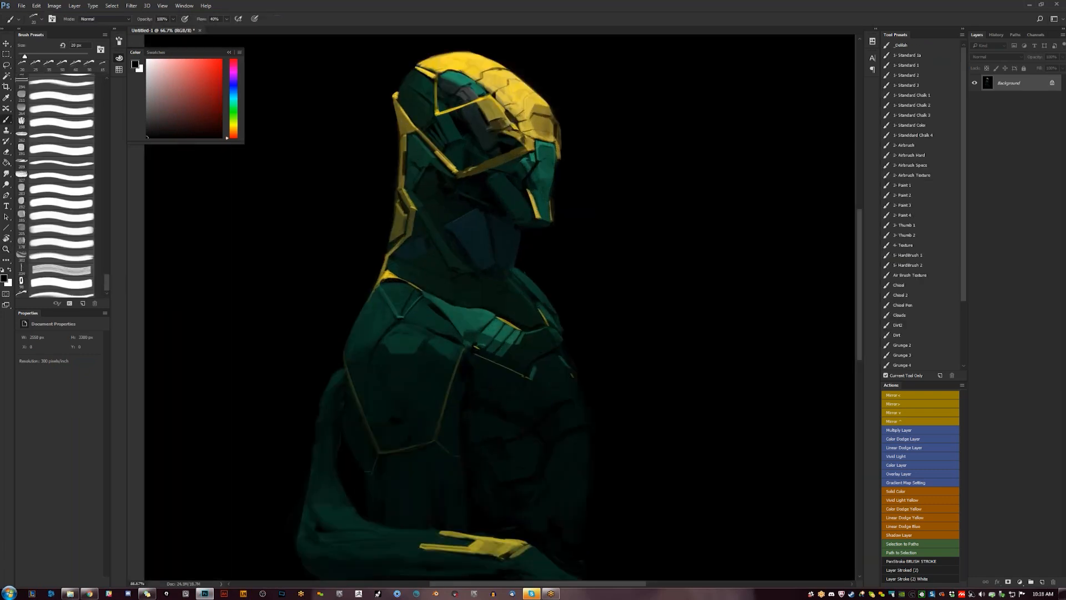
{"action": "left_click", "coordinate": [467, 251], "text": "alt"}
{"action": "key", "text": "bracketright"}
{"action": "key", "text": "bracketright"}
{"action": "key", "text": "bracketright"}
{"action": "key", "text": "bracketright"}
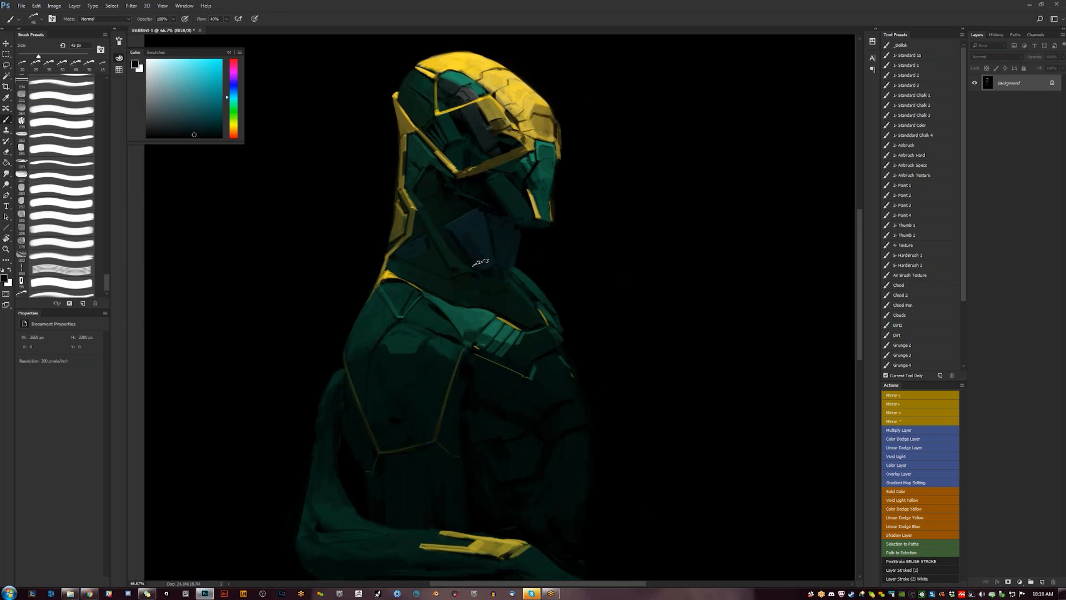
{"action": "left_click", "coordinate": [480, 243], "text": "alt"}
{"action": "left_click_drag", "start_coordinate": [473, 235], "coordinate": [495, 263]}
{"action": "left_click", "coordinate": [469, 229], "text": "alt"}
{"action": "key", "text": "z"}
{"action": "left_click", "coordinate": [522, 316], "text": "alt"}
{"action": "left_click", "coordinate": [523, 316], "text": "alt"}
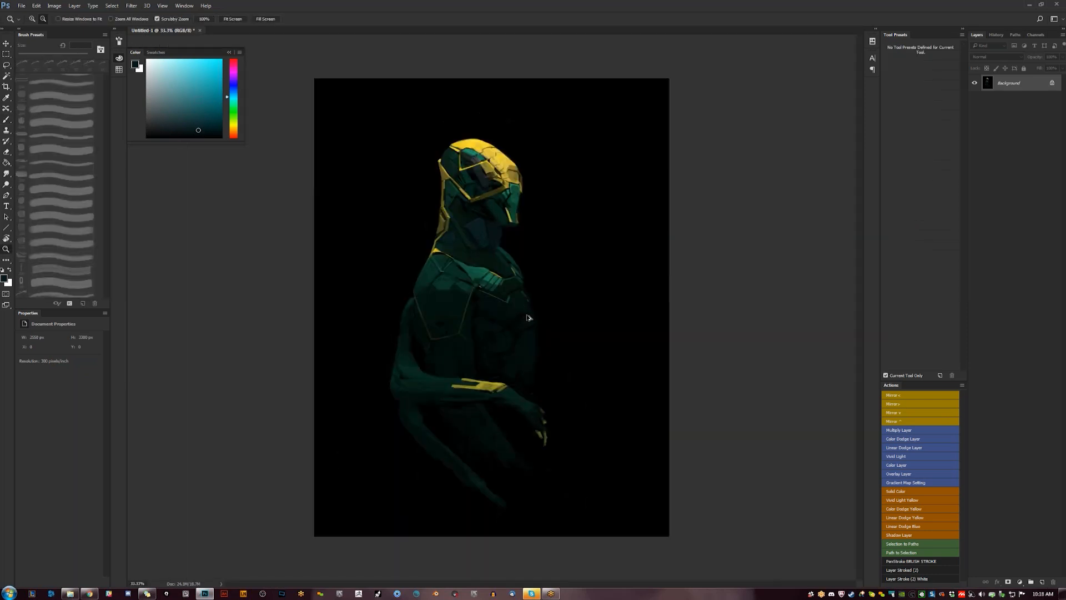
- Mute the blue neck panels with sampled dark teal and cut small black notches into their edges
{"action": "left_click", "coordinate": [525, 244]}
{"action": "key", "text": "b"}
{"action": "left_click", "coordinate": [497, 185], "text": "alt"}
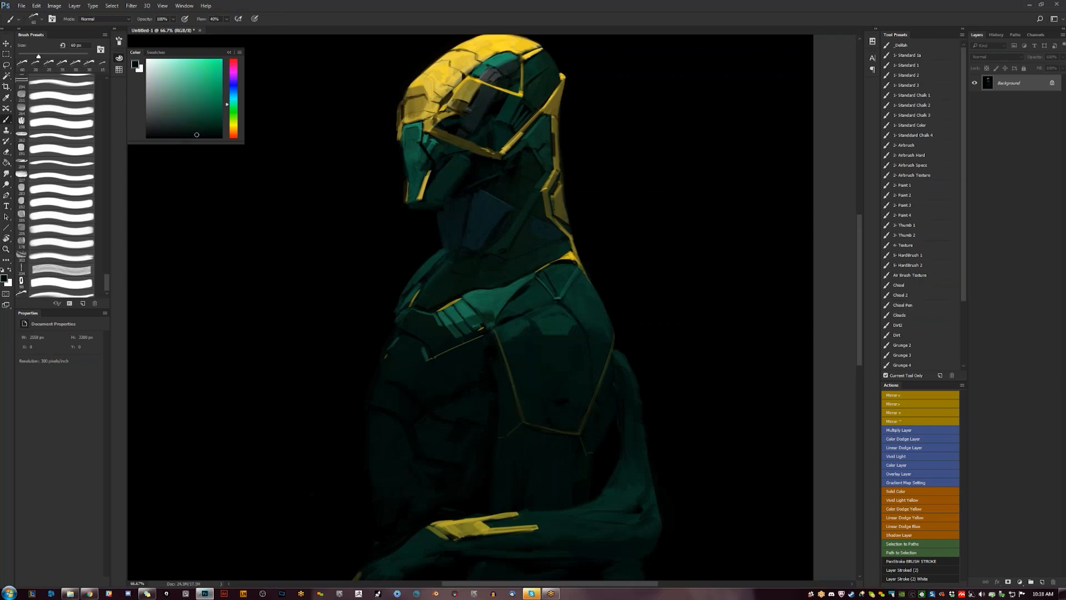
{"action": "left_click", "coordinate": [472, 231], "text": "alt"}
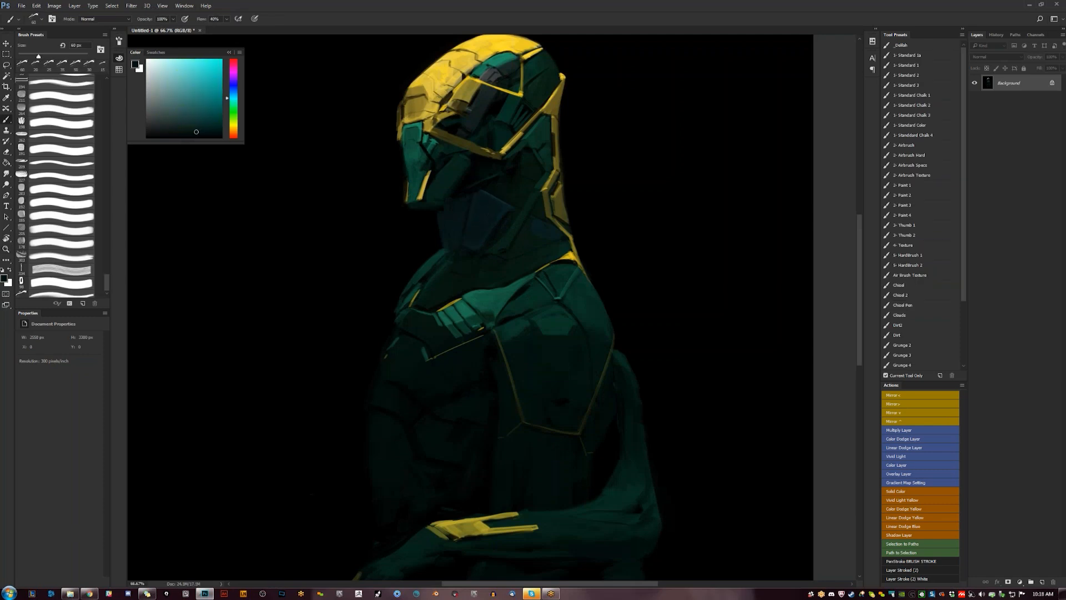
{"action": "key", "text": "d"}
{"action": "key", "text": "bracketleft"}
{"action": "key", "text": "bracketleft"}
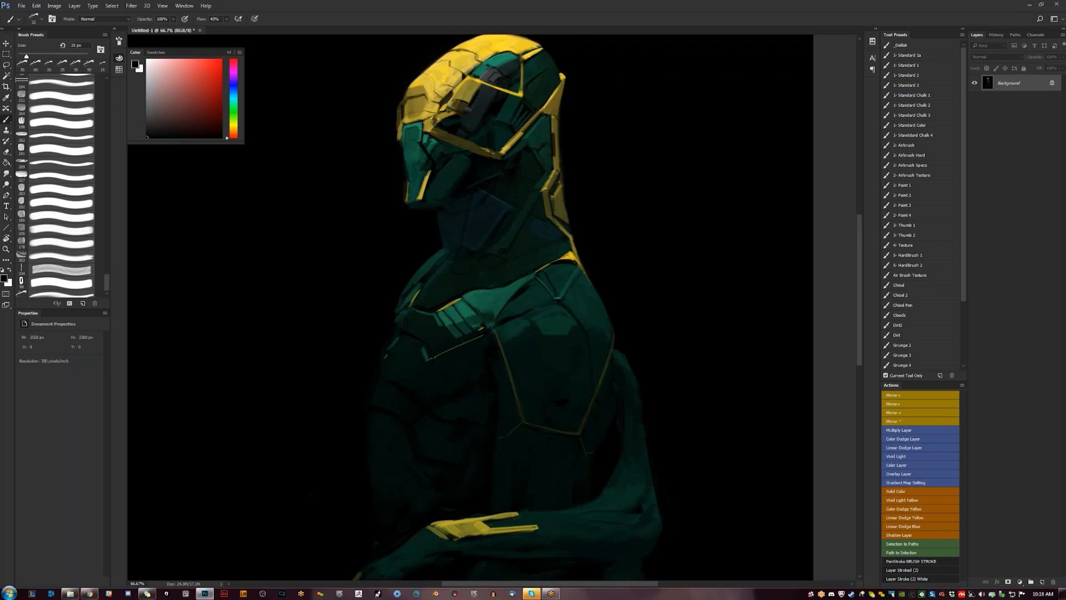
- Check the whole figure mirrored, then soften the blue neck panels with sampled dark teal and a larger brush
{"action": "key", "text": "z"}
{"action": "left_click", "coordinate": [519, 286], "text": "alt"}
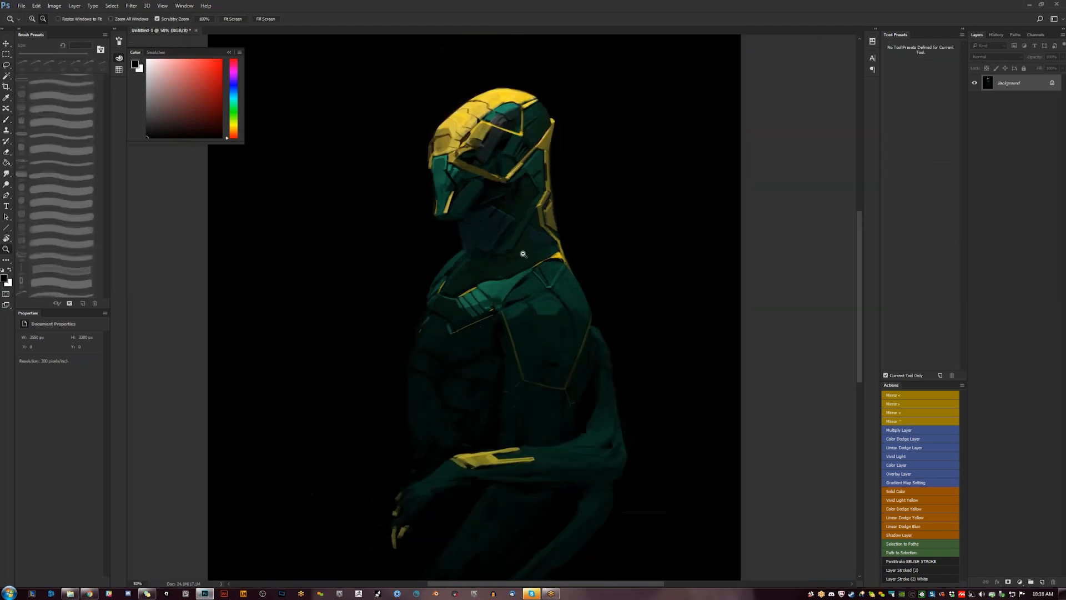
{"action": "left_click", "coordinate": [513, 288], "text": "alt"}
{"action": "key", "text": "F2"}
{"action": "key", "text": "ctrl+z"}
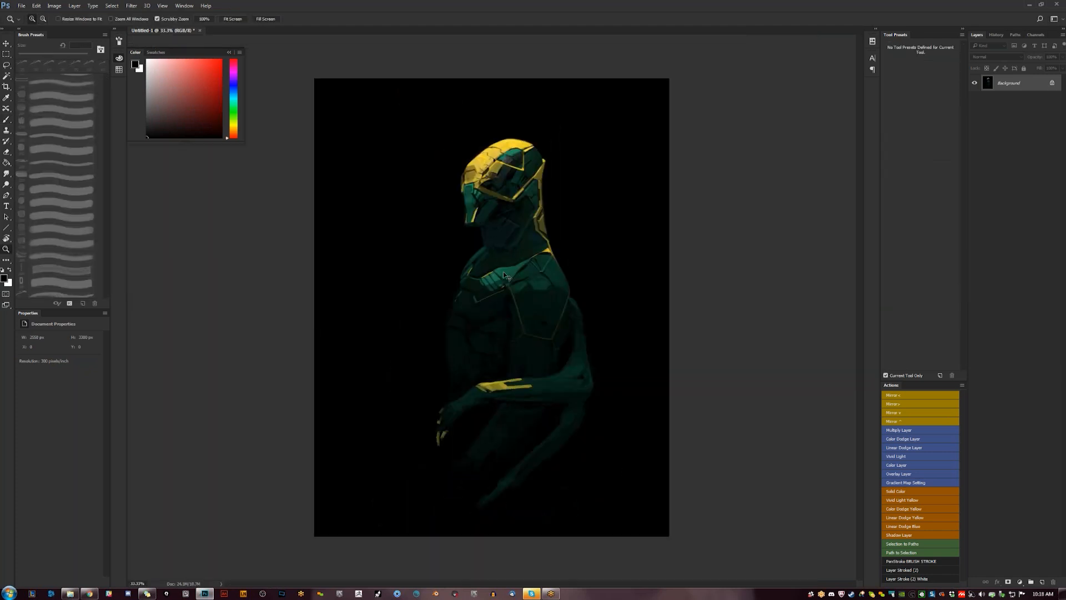
{"action": "left_click", "coordinate": [505, 275]}
{"action": "key", "text": "b"}
{"action": "left_click", "coordinate": [440, 198], "text": "alt"}
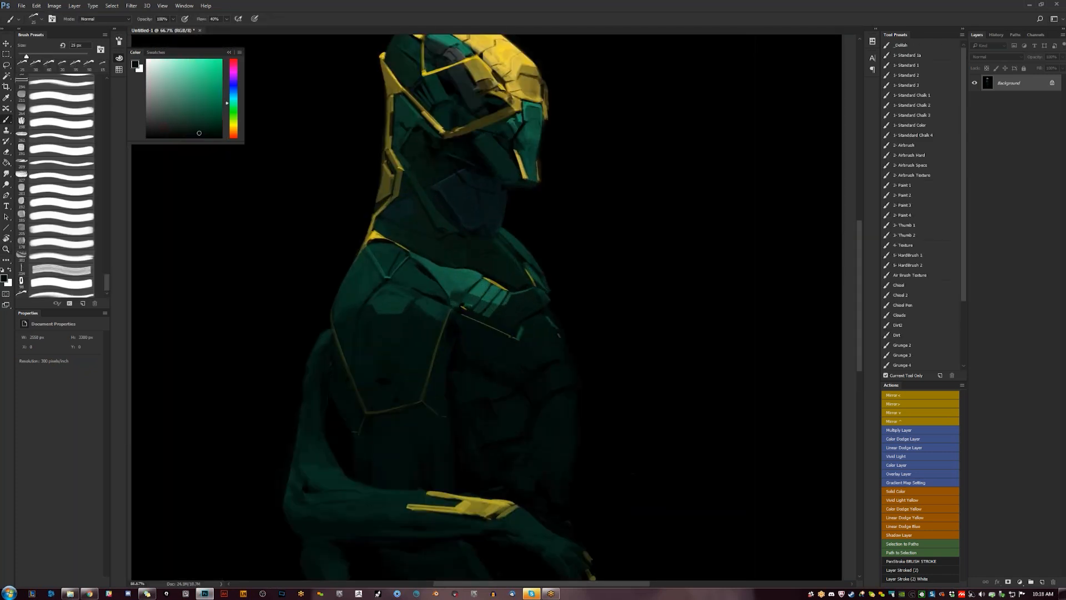
{"action": "key", "text": "bracketright"}
{"action": "key", "text": "bracketright"}
- Rework the shadowed chest plates with sampled dark teal and a 40 px brush, checking them in both canvas orientations
{"action": "key", "text": "z"}
{"action": "left_click_drag", "start_coordinate": [500, 273], "coordinate": [422, 274]}
{"action": "key", "text": "ctrl+shift+h"}
{"action": "key", "text": "b"}
{"action": "key", "text": "ctrl+plus"}
{"action": "key", "text": "b"}
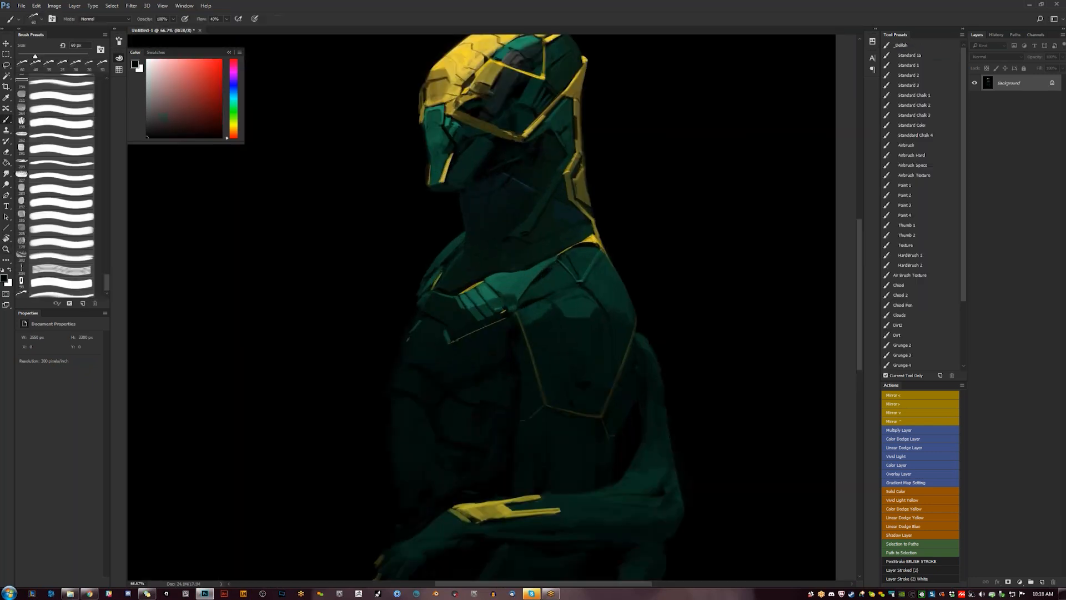
{"action": "key", "text": "bracketleft"}
{"action": "key", "text": "bracketright"}
{"action": "key", "text": "bracketright"}
{"action": "key", "text": "bracketright"}
{"action": "key", "text": "F2"}
{"action": "left_click", "coordinate": [488, 361], "text": "alt"}
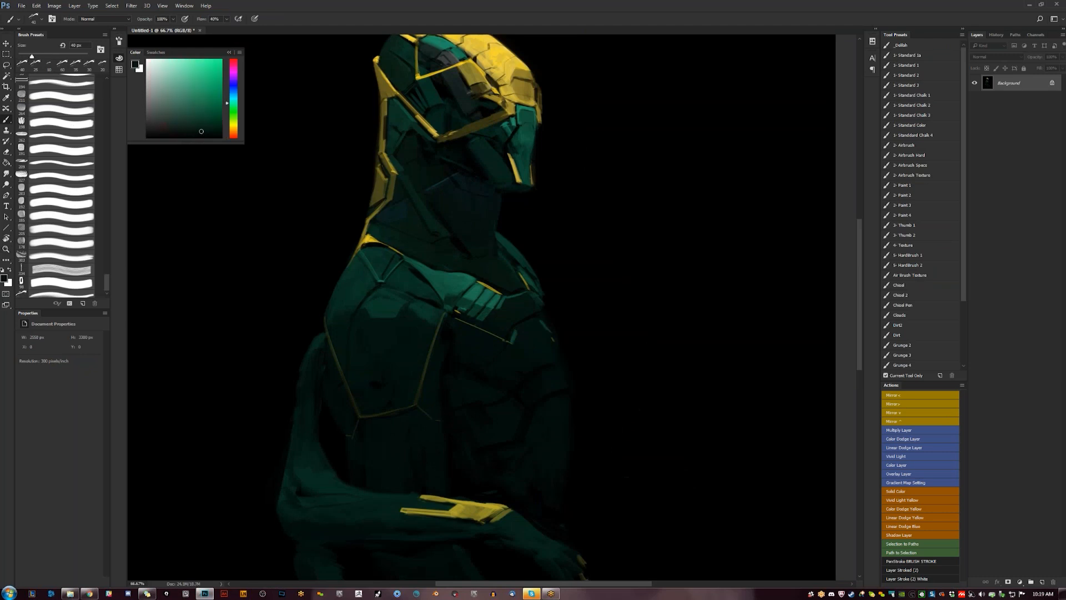
{"action": "key", "text": "F1"}
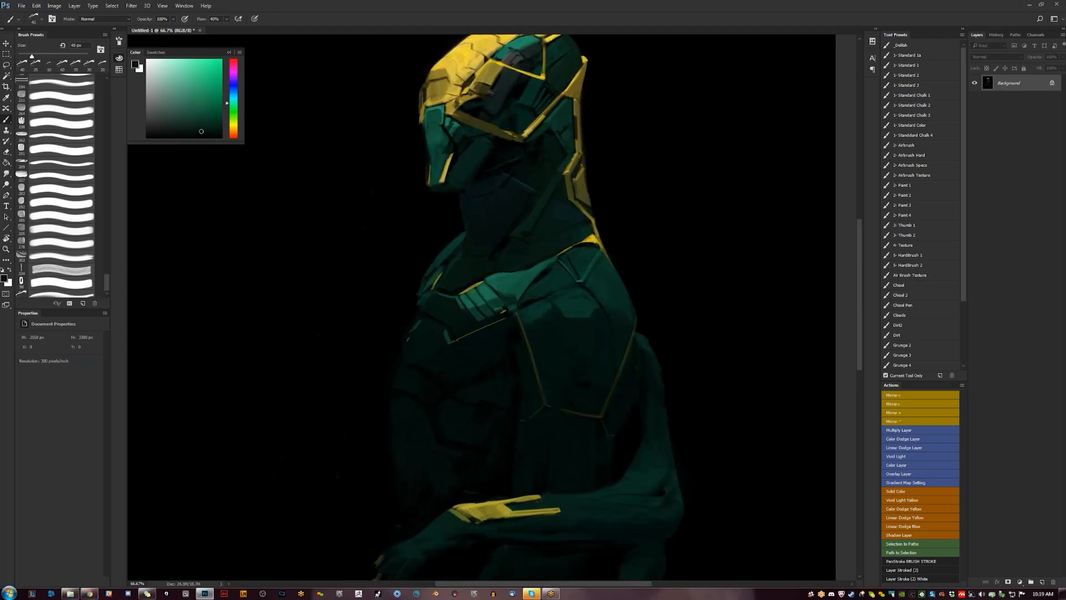
- Trim the front of the neck with black and retouch its panels with sampled dark blue-green, checking the figure mirrored
{"action": "left_click", "coordinate": [447, 206], "text": "alt"}
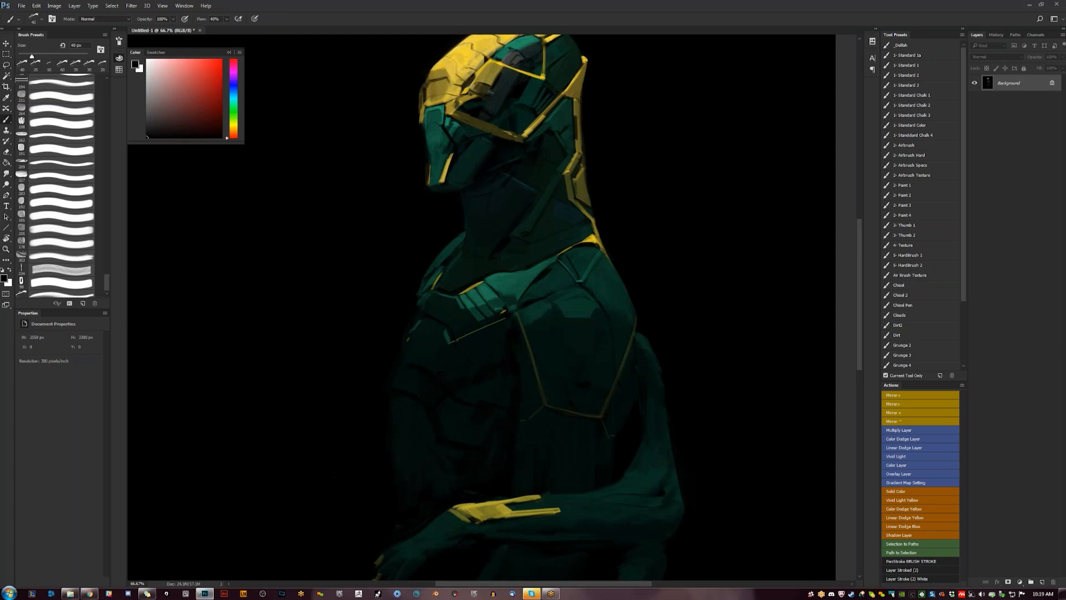
{"action": "left_click", "coordinate": [467, 203], "text": "alt"}
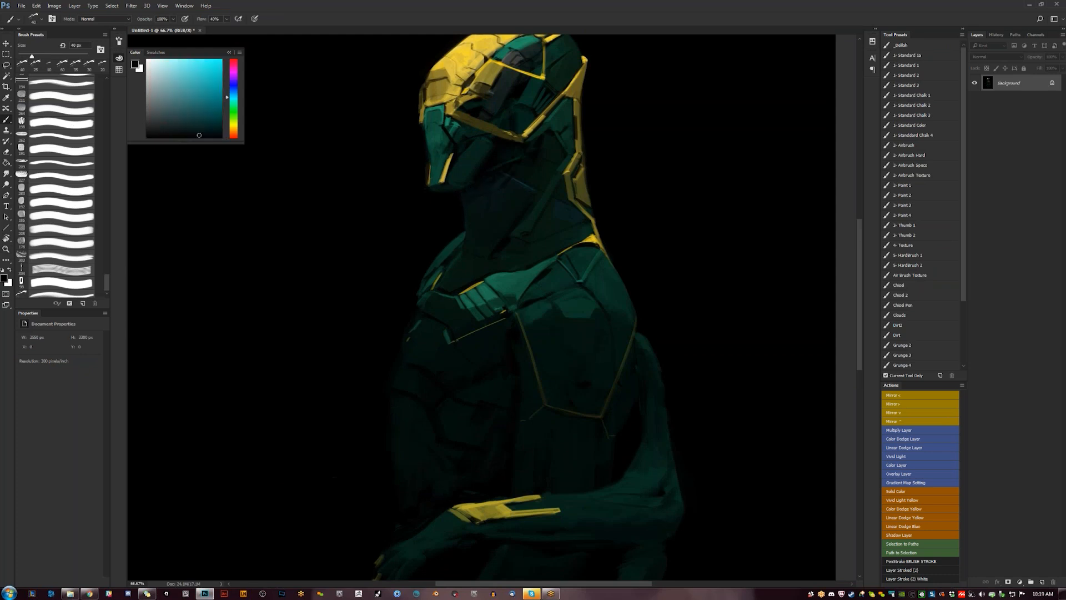
{"action": "key", "text": "ctrl+minus"}
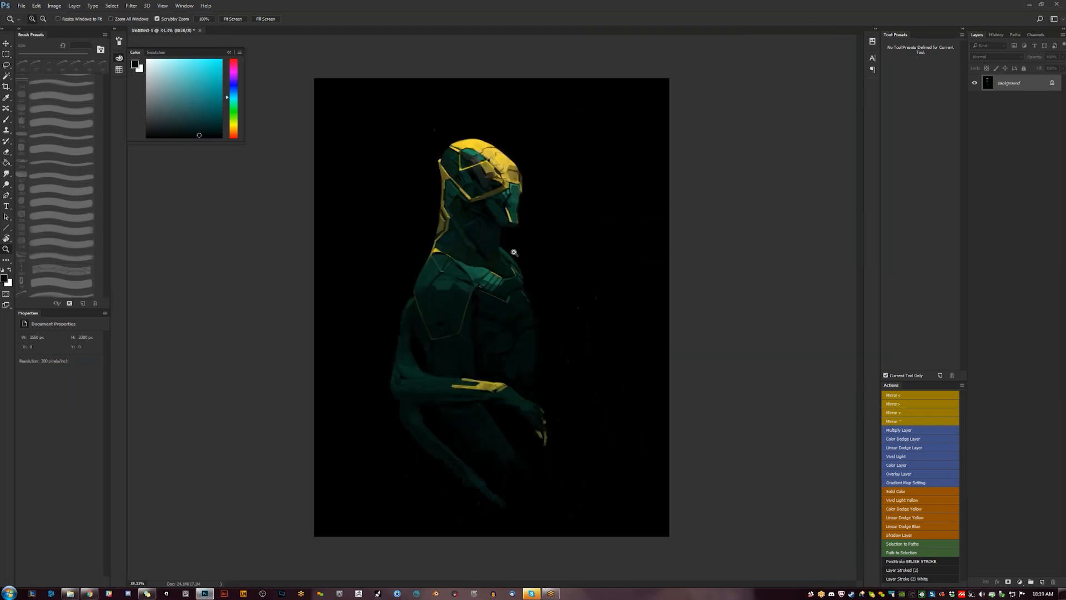
{"action": "left_click", "coordinate": [485, 235]}
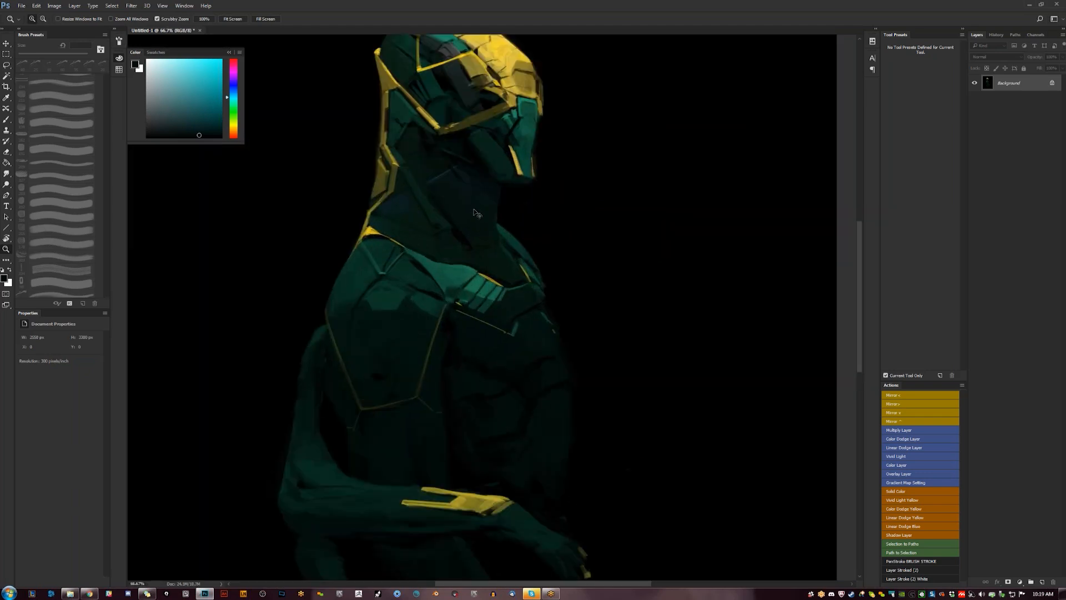
{"action": "key", "text": "b"}
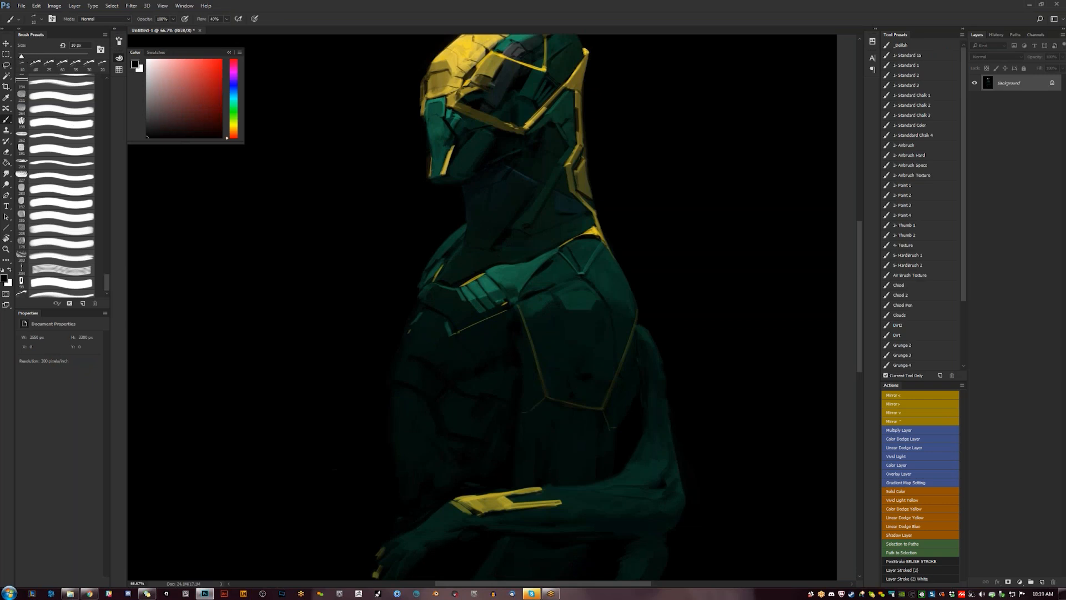
- Refine the cheek area beside the teal face plate with sampled teal tones and black, using a 10 px brush
{"action": "key", "text": "z"}
{"action": "left_click", "coordinate": [554, 236], "text": "alt"}
{"action": "key", "text": "F2"}
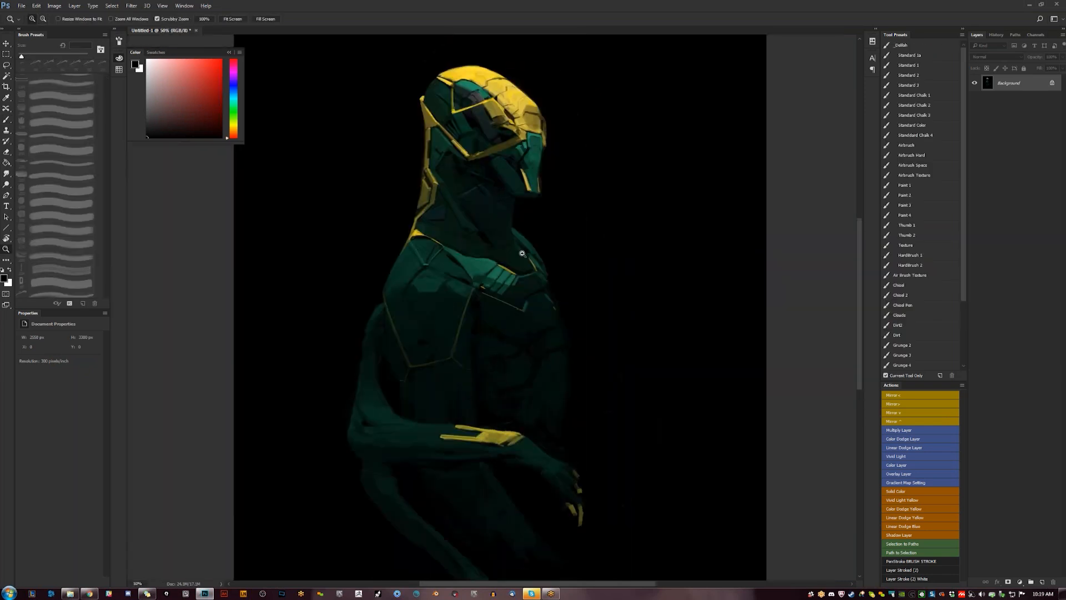
{"action": "left_click", "coordinate": [523, 261]}
{"action": "left_click_drag", "start_coordinate": [523, 261], "coordinate": [578, 328]}
{"action": "key", "text": "b"}
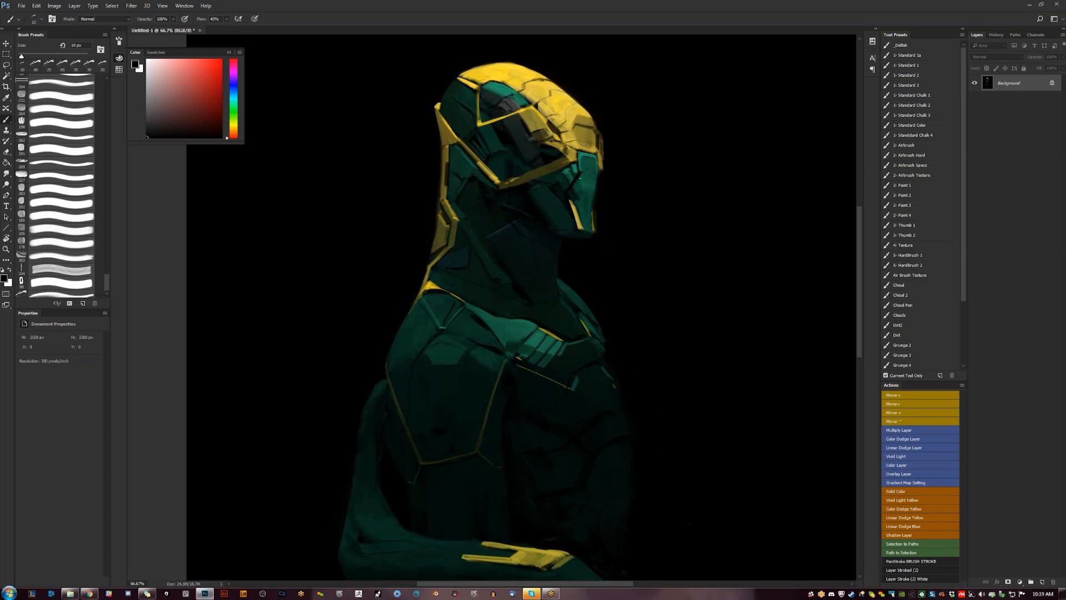
{"action": "left_click", "coordinate": [572, 168], "text": "alt"}
{"action": "left_click", "coordinate": [562, 173], "text": "alt"}
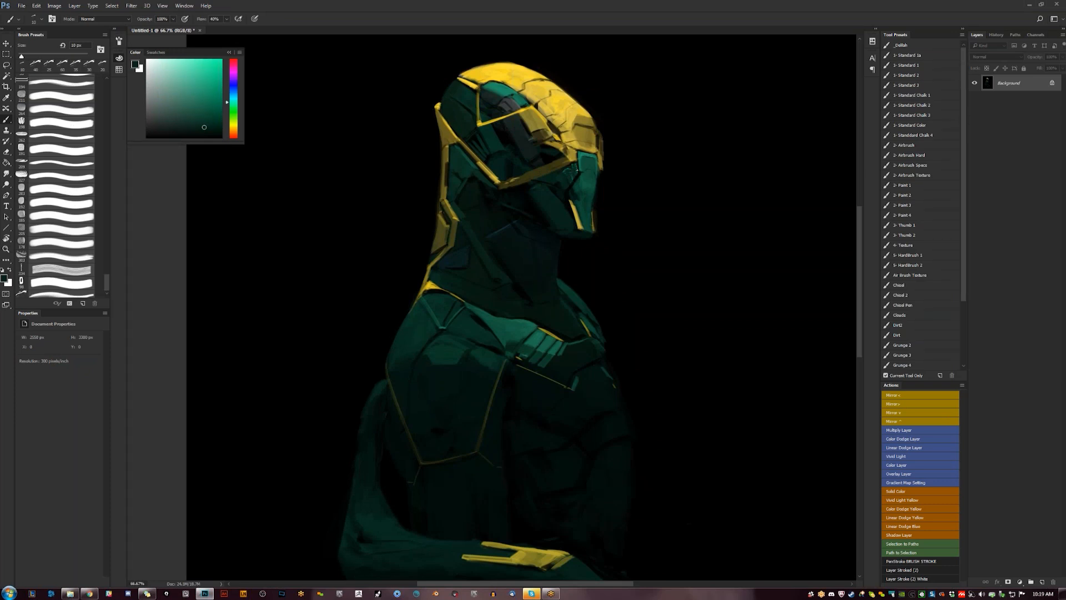
{"action": "left_click", "coordinate": [586, 151], "text": "alt"}
{"action": "left_click", "coordinate": [570, 170], "text": "alt"}
{"action": "key", "text": "d"}
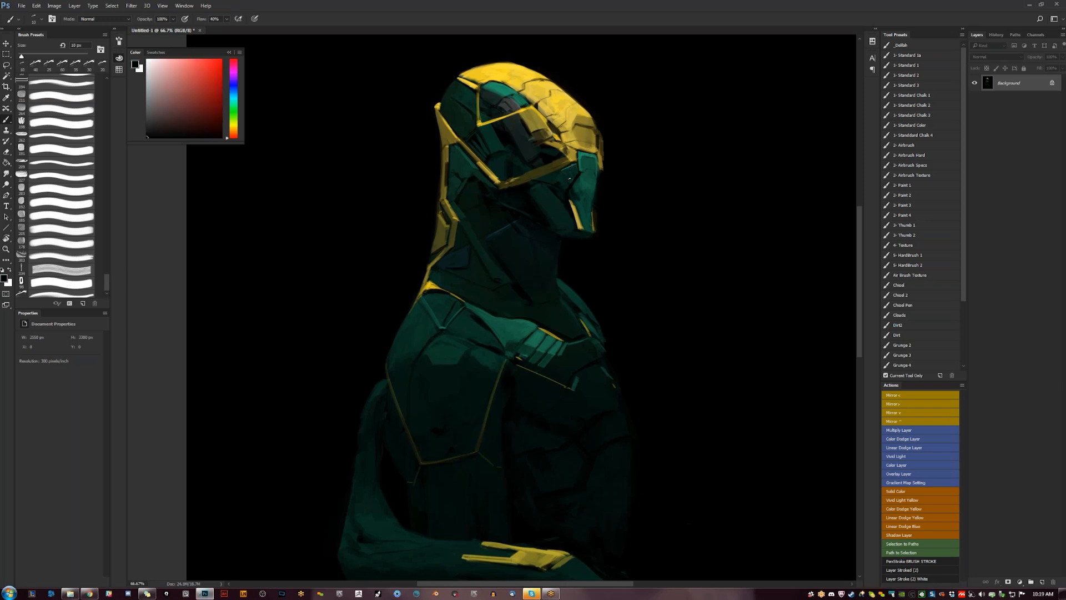
- Review the whole figure mirrored, then touch up the shoulder plate's upper highlight with sampled teal
{"action": "key", "text": "z"}
{"action": "left_click", "coordinate": [566, 197], "text": "alt"}
{"action": "left_click", "coordinate": [566, 197], "text": "alt"}
{"action": "key", "text": "ctrl+shift+h"}
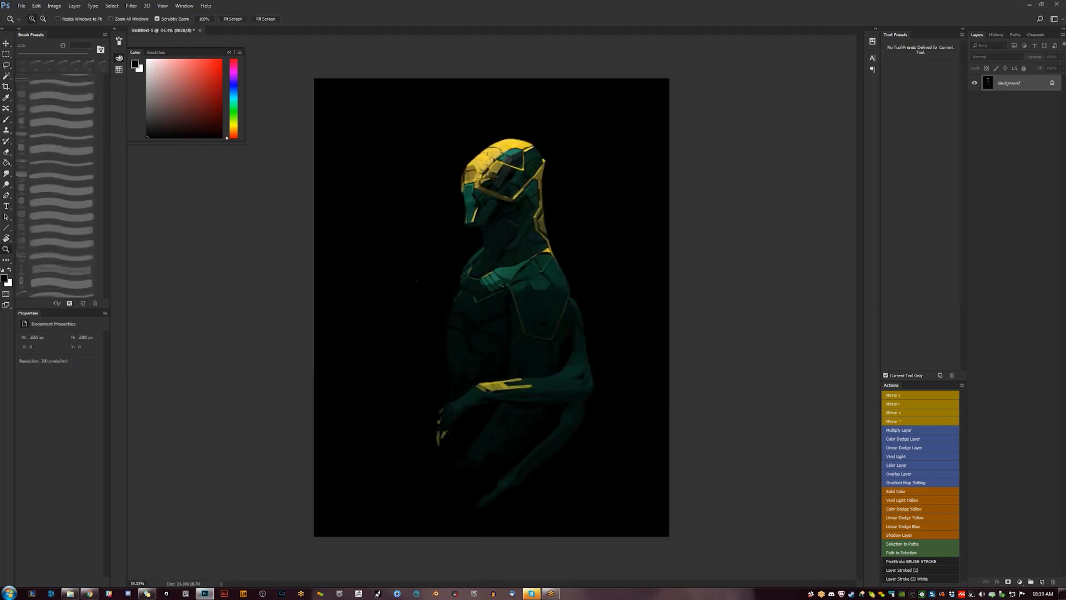
{"action": "left_click", "coordinate": [517, 209]}
{"action": "key", "text": "b"}
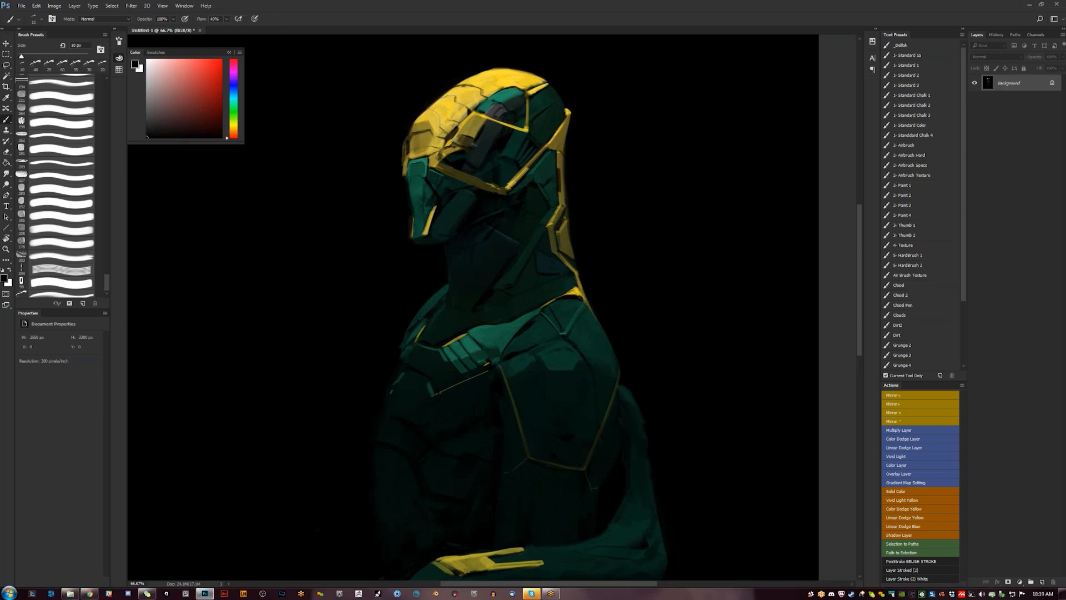
{"action": "left_click", "coordinate": [564, 364], "text": "alt"}
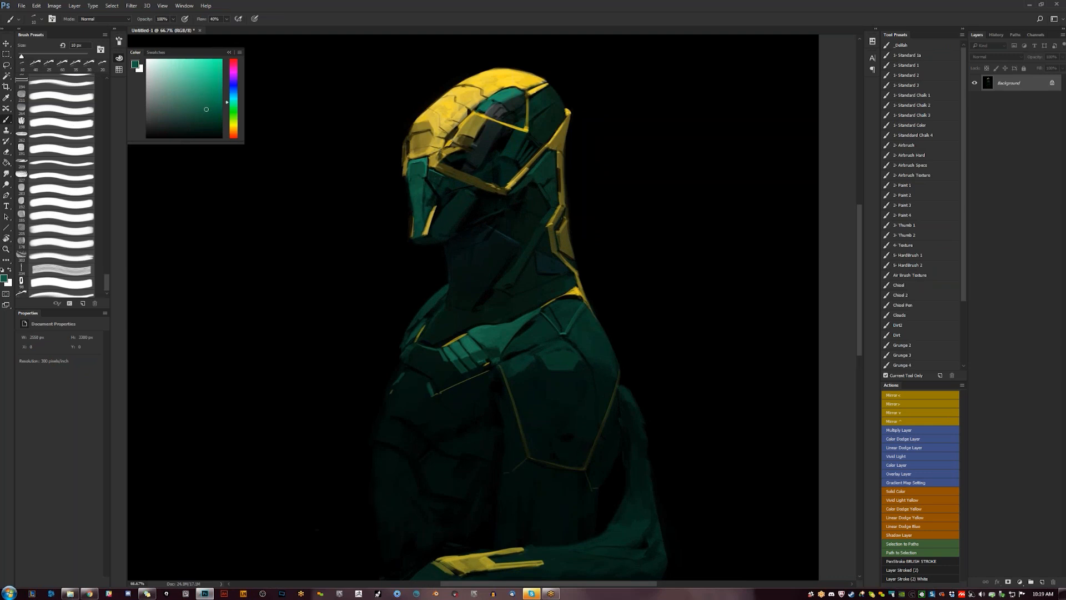
- Add small details to the yellow panel beside the visor with sampled dark yellow and black, using a 15 px brush
{"action": "key", "text": "z"}
{"action": "left_click", "coordinate": [444, 234], "text": "alt"}
{"action": "key", "text": "F2"}
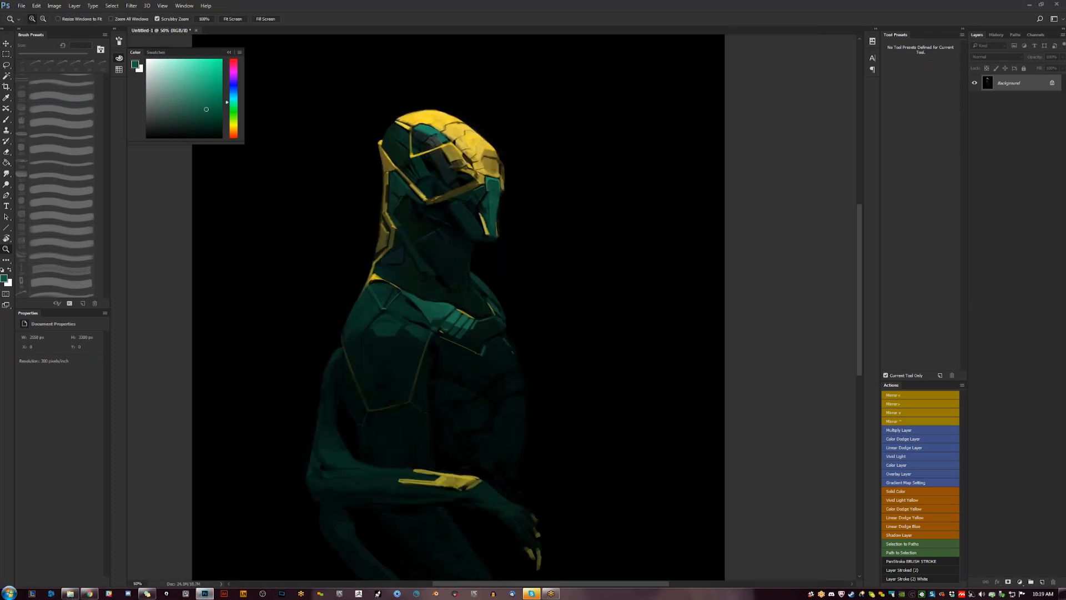
{"action": "left_click", "coordinate": [513, 211]}
{"action": "left_click_drag", "start_coordinate": [513, 211], "coordinate": [564, 267]}
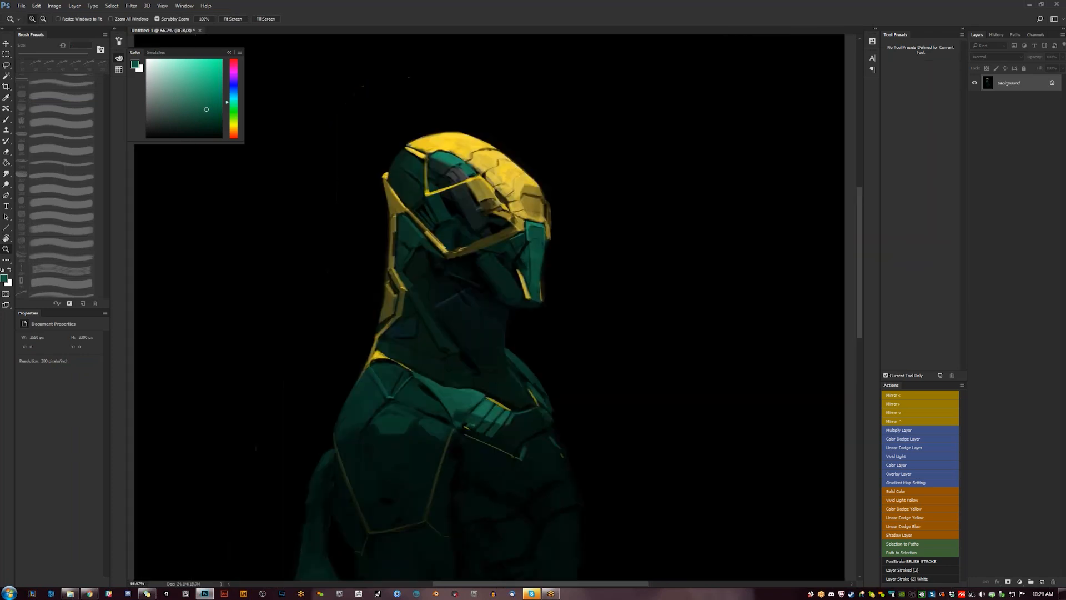
{"action": "key", "text": "b"}
{"action": "left_click", "coordinate": [482, 187], "text": "alt"}
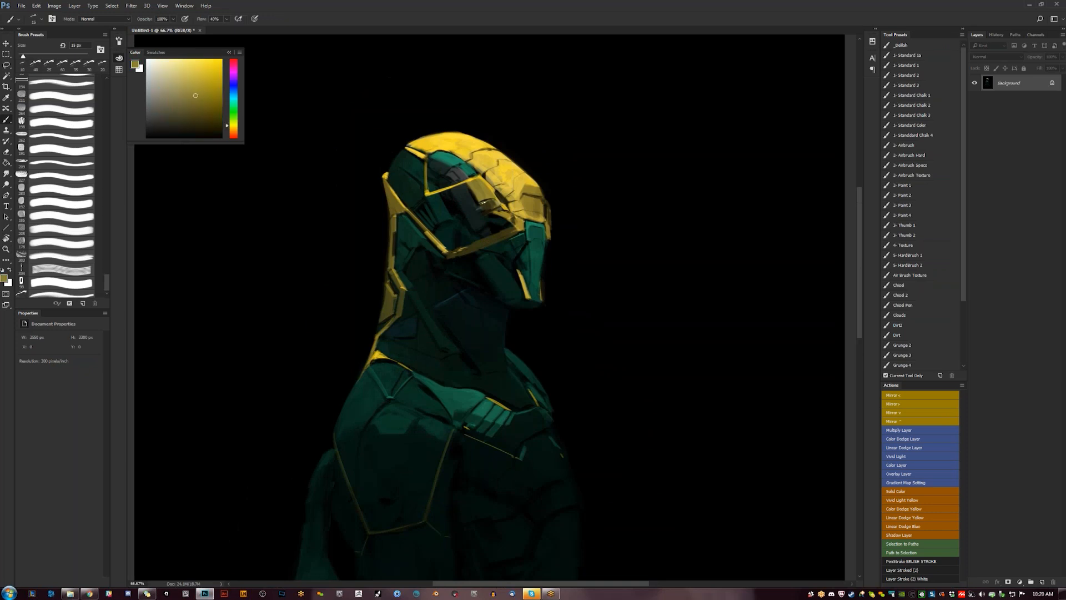
{"action": "left_click_drag", "start_coordinate": [486, 202], "coordinate": [490, 204]}
{"action": "key", "text": "d"}
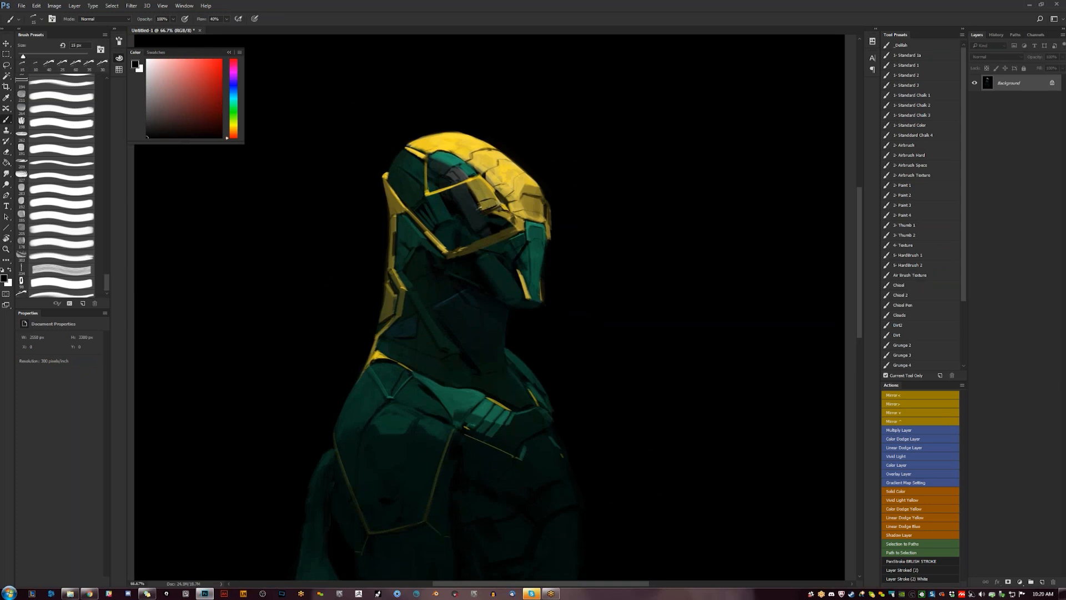
- Check the full figure mirrored, then clean up the yellow helmet's top outline with a sampled near-black tone
{"action": "key", "text": "z"}
{"action": "key", "text": "ctrl+minus"}
{"action": "key", "text": "ctrl+minus"}
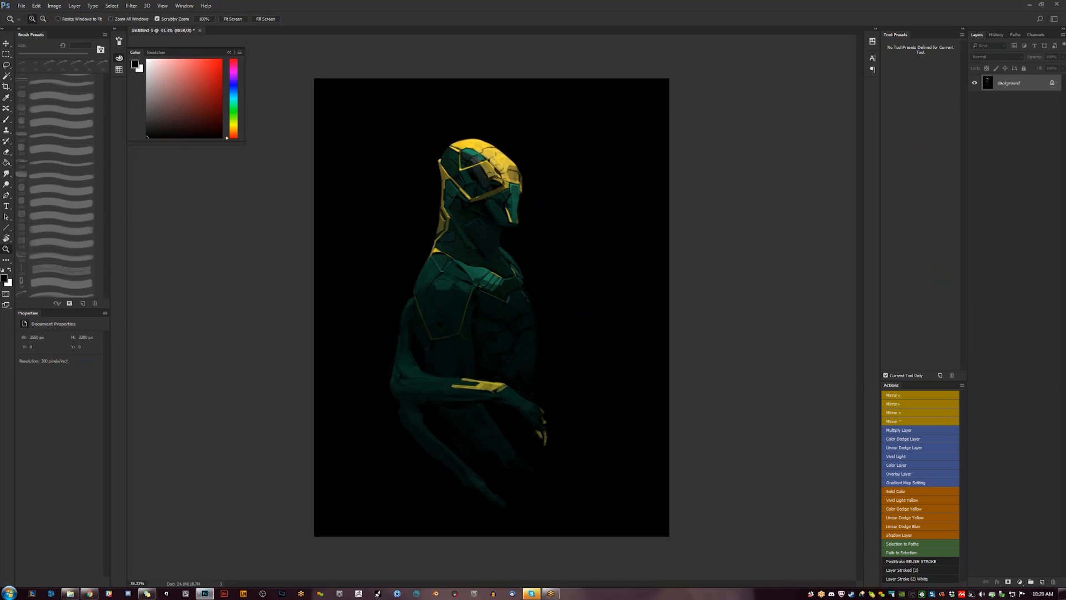
{"action": "left_click", "coordinate": [505, 154]}
{"action": "key", "text": "ctrl+shift+h"}
{"action": "left_click", "coordinate": [502, 177]}
{"action": "key", "text": "b"}
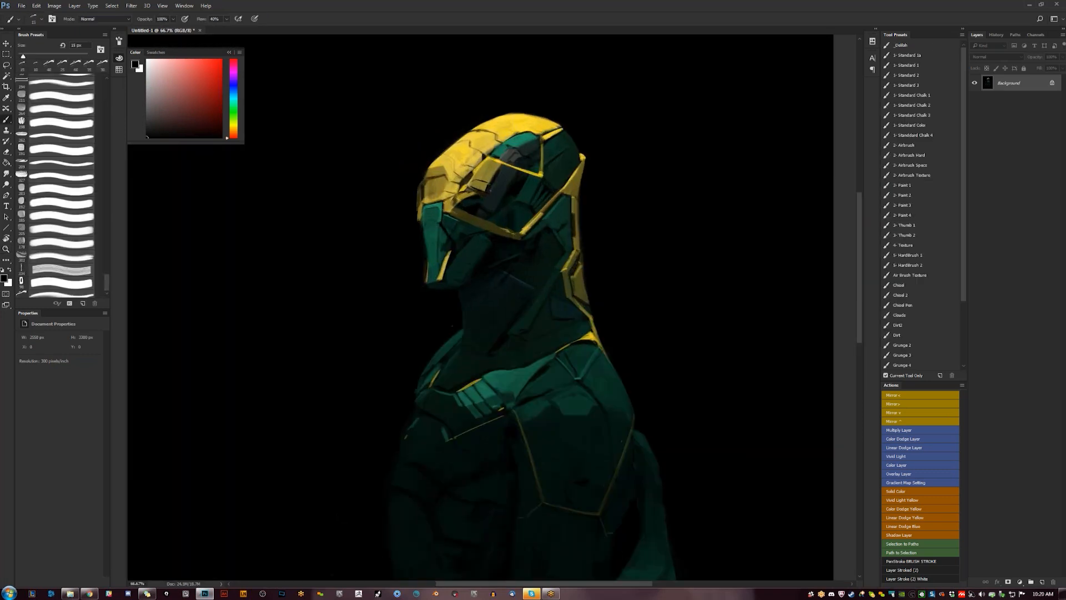
{"action": "left_click", "coordinate": [477, 122], "text": "alt"}
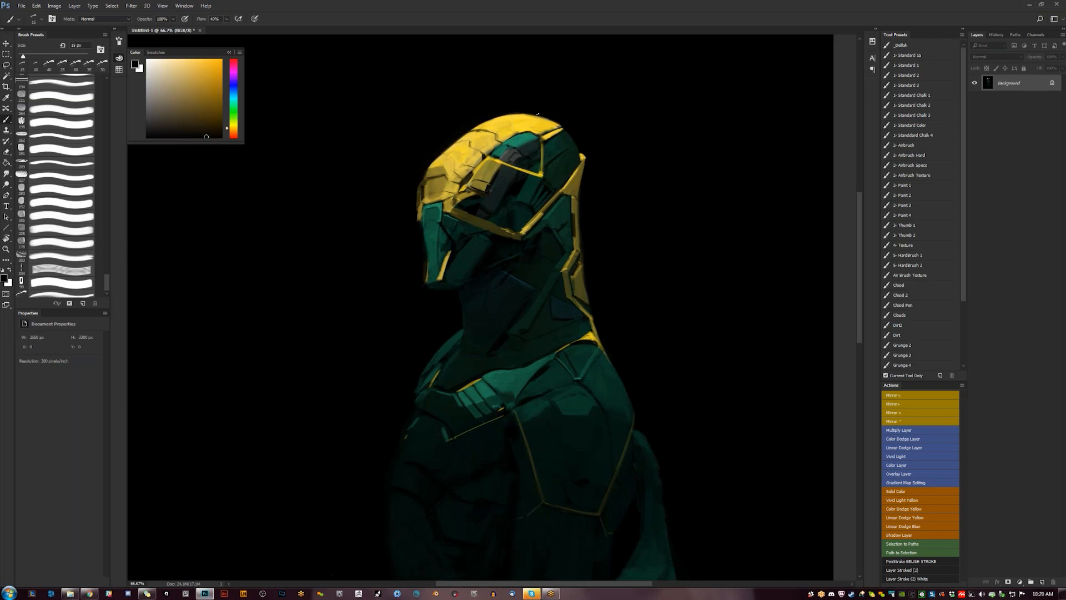
{"action": "key", "text": "ctrl+shift+h"}
- Paint a small black slot into the yellow brow plate at the helmet's front, refining its edges with sampled dark yellow
{"action": "key", "text": "d"}
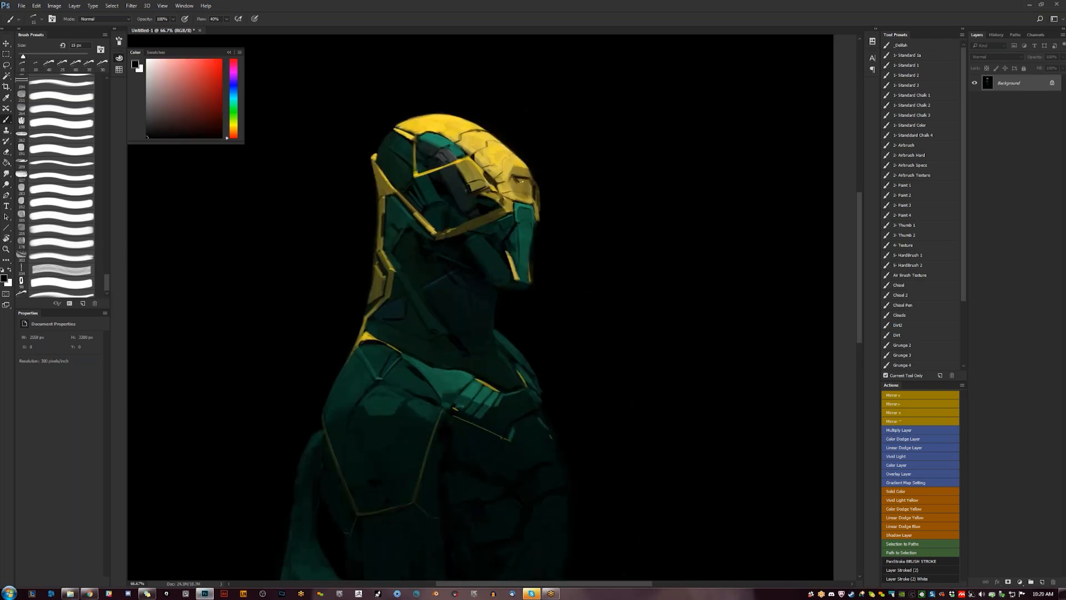
{"action": "left_click_drag", "start_coordinate": [526, 181], "coordinate": [513, 178]}
{"action": "left_click", "coordinate": [526, 179], "text": "alt"}
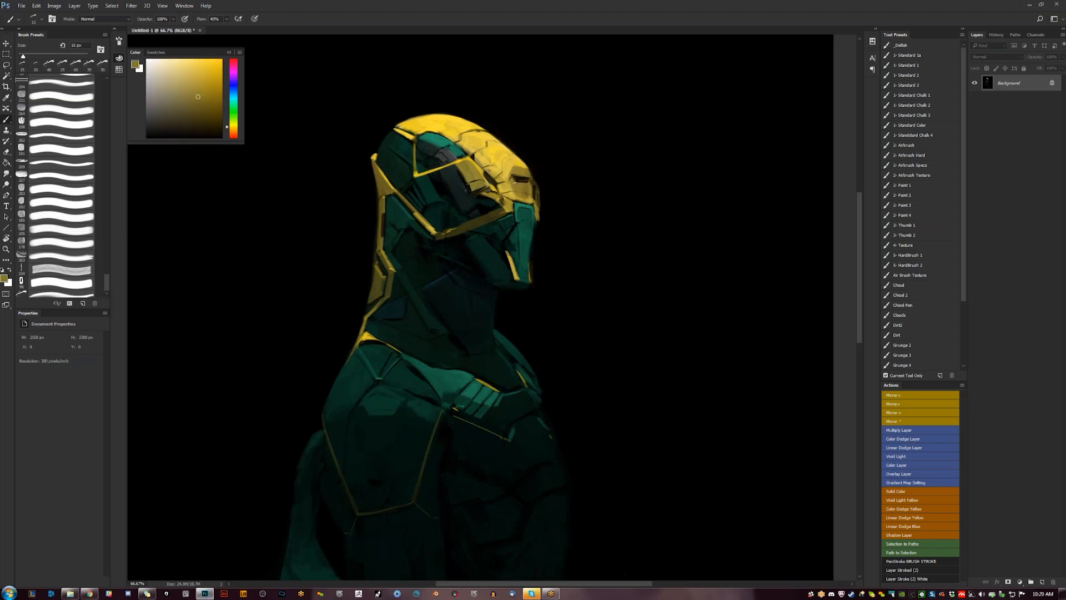
{"action": "left_click", "coordinate": [519, 178], "text": "alt"}
{"action": "key", "text": "d"}
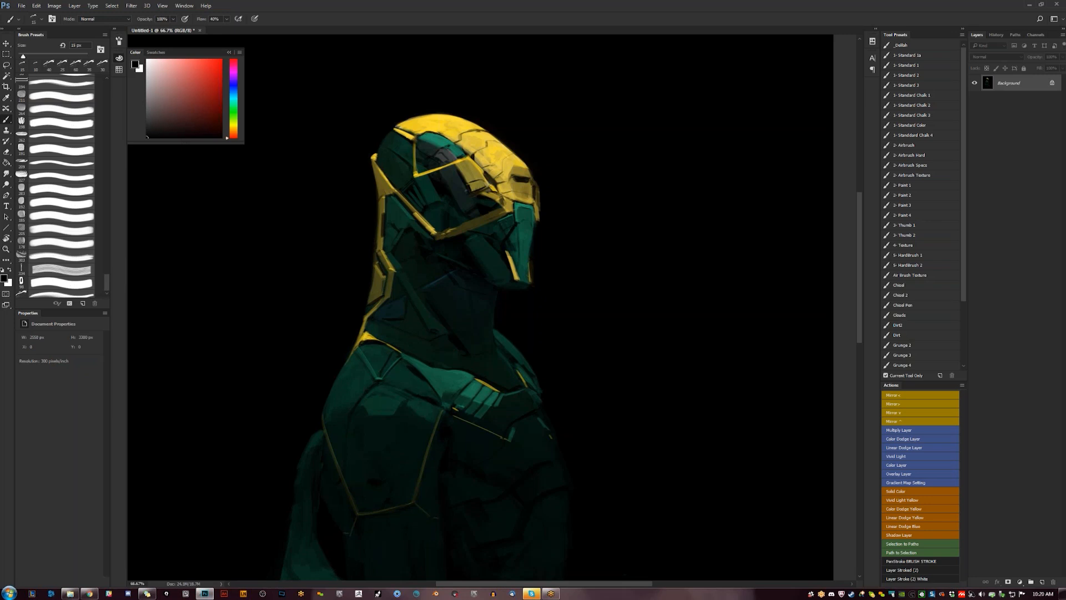
- Paint small teal edge highlights onto the upper chest plates with teal sampled from the collar strips, checking the figure mirrored
{"action": "key", "text": "ctrl+shift+h"}
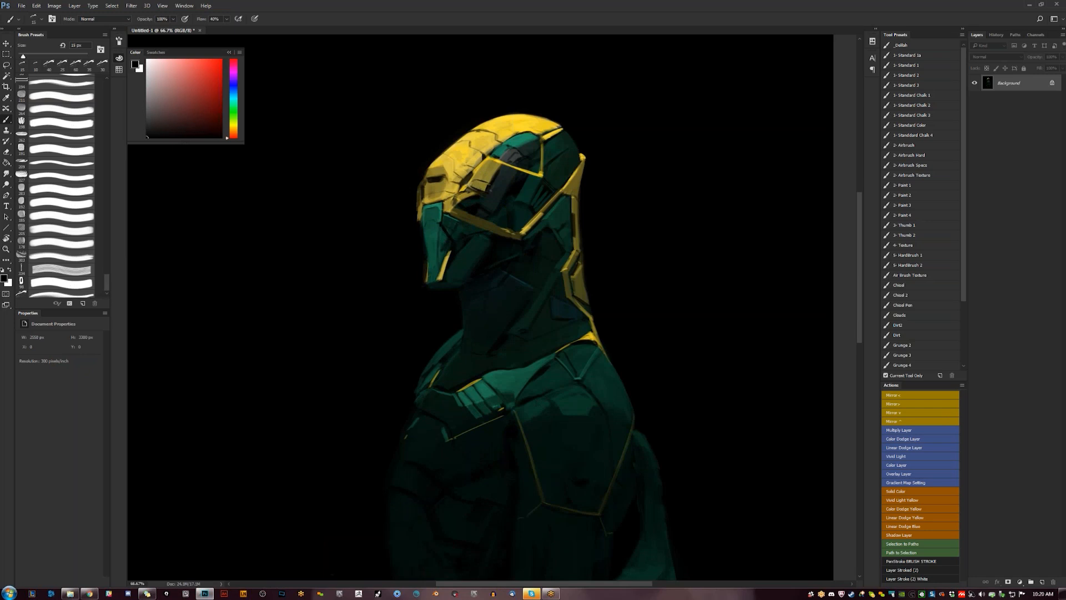
{"action": "left_click_drag", "start_coordinate": [521, 350], "coordinate": [529, 382]}
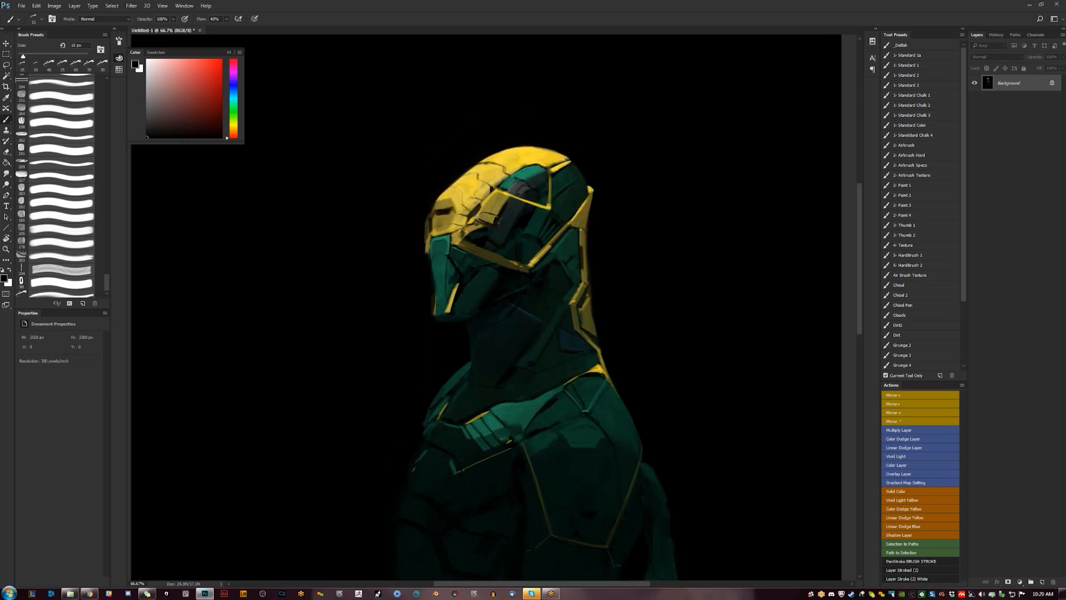
{"action": "left_click_drag", "start_coordinate": [534, 403], "coordinate": [551, 321]}
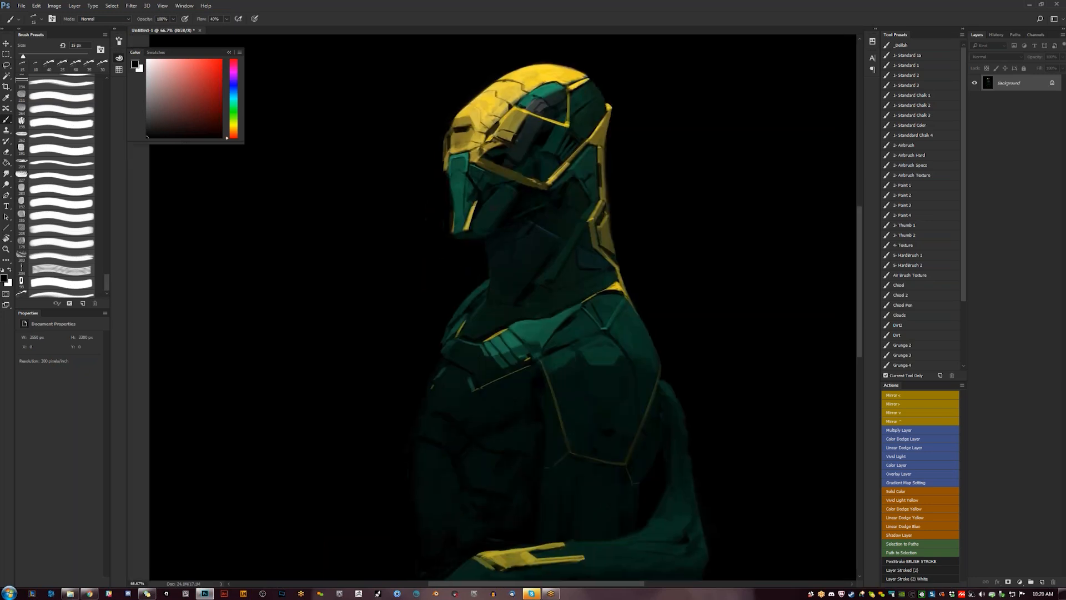
{"action": "left_click", "coordinate": [496, 351], "text": "alt"}
{"action": "left_click_drag", "start_coordinate": [487, 400], "coordinate": [477, 322]}
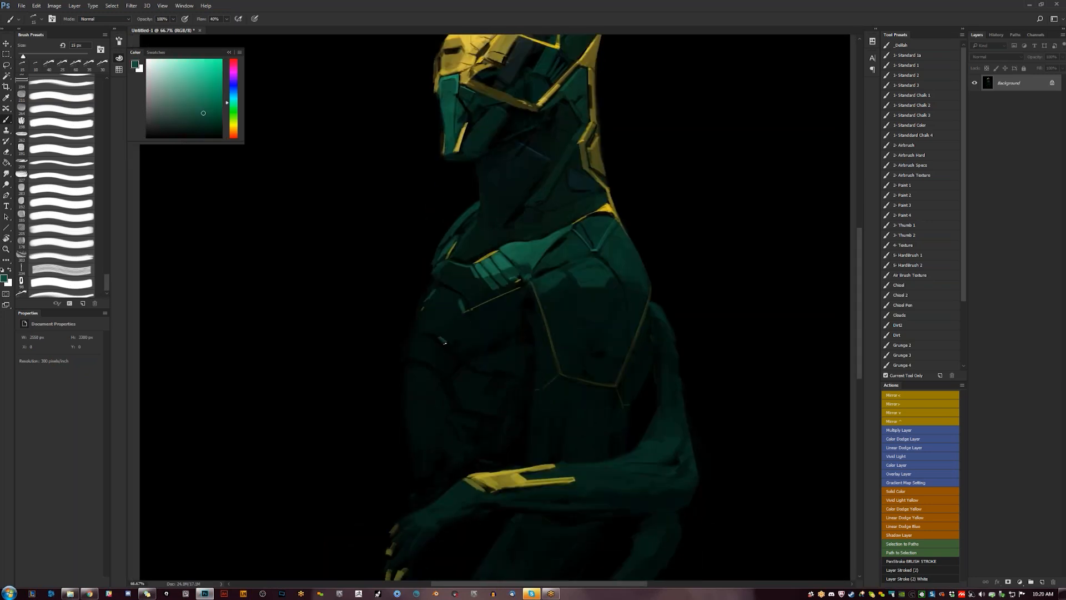
{"action": "key", "text": "F2"}
{"action": "left_click_drag", "start_coordinate": [608, 372], "coordinate": [613, 346]}
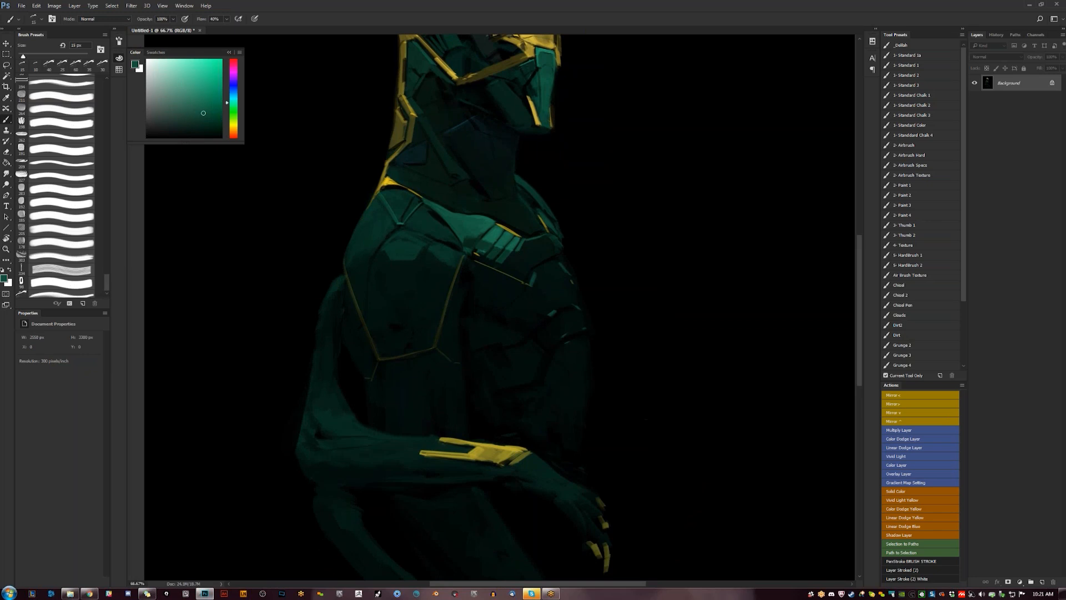
- Block in the far arm's faint silhouette beside the torso with a sampled dark teal and a 100 px brush
{"action": "key", "text": "d"}
{"action": "key", "text": "bracketright"}
{"action": "key", "text": "bracketright"}
{"action": "key", "text": "bracketright"}
{"action": "key", "text": "bracketright"}
{"action": "key", "text": "bracketright"}
{"action": "key", "text": "bracketright"}
{"action": "key", "text": "bracketright"}
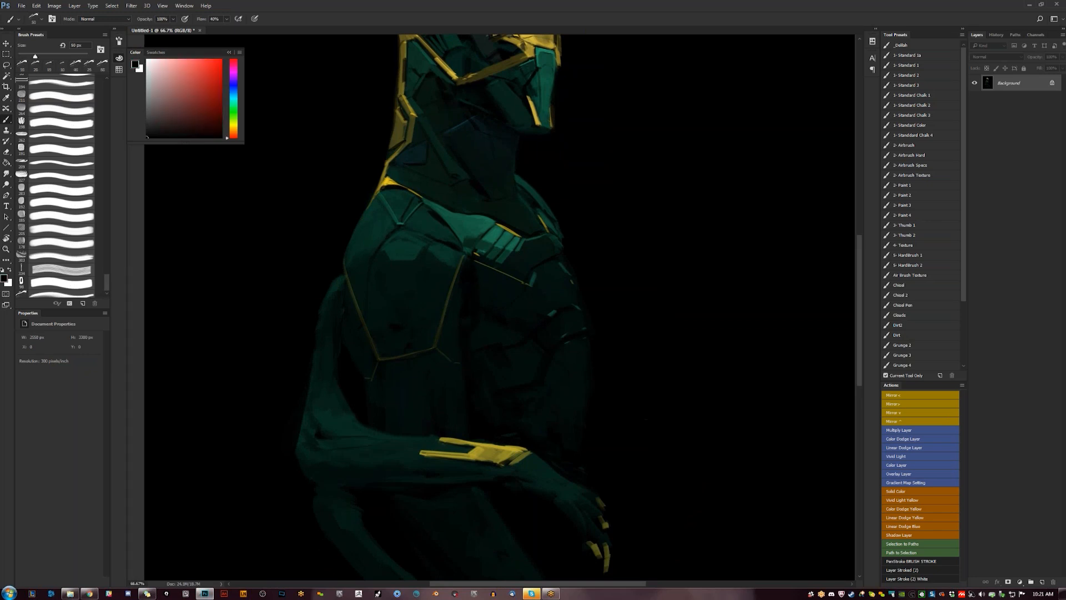
{"action": "key", "text": "z"}
{"action": "left_click", "coordinate": [543, 402], "text": "alt"}
{"action": "left_click", "coordinate": [543, 402], "text": "alt"}
{"action": "key", "text": "F2"}
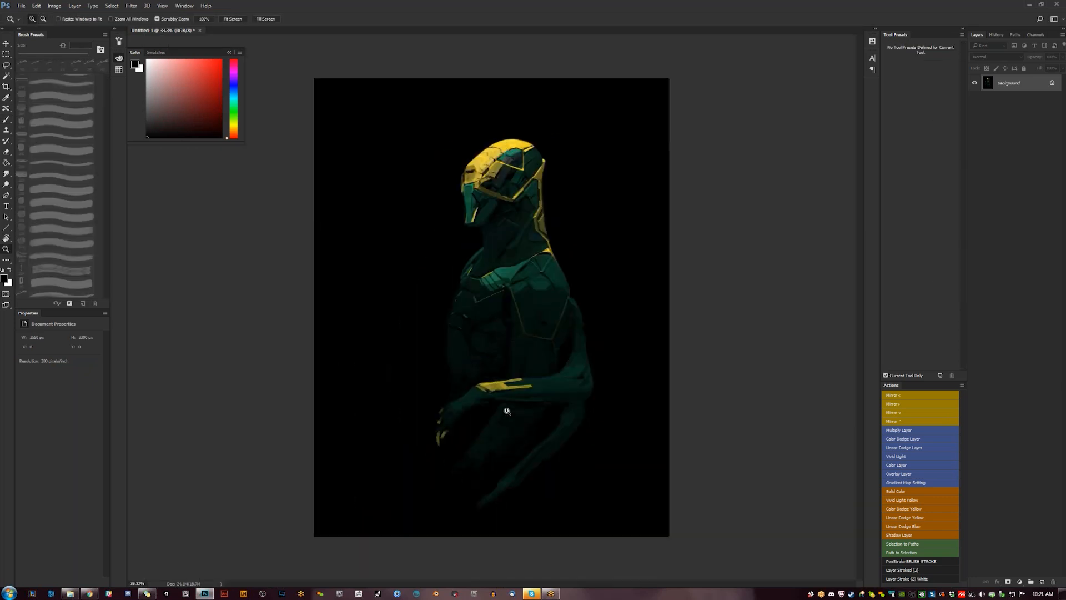
{"action": "key", "text": "b"}
{"action": "left_click", "coordinate": [488, 426], "text": "alt"}
{"action": "key", "text": "bracketright"}
{"action": "key", "text": "bracketright"}
{"action": "key", "text": "bracketright"}
{"action": "key", "text": "bracketright"}
{"action": "key", "text": "bracketright"}
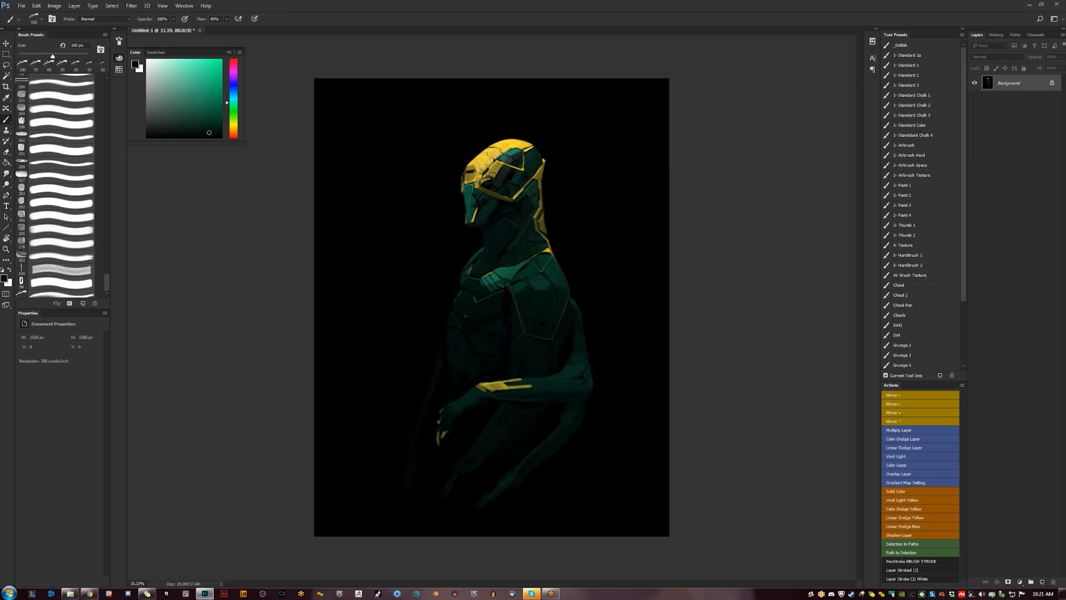
- Paint dim thighs below the figure's waist with a slightly adjusted dark teal, working in the mirrored view
{"action": "key", "text": "F2"}
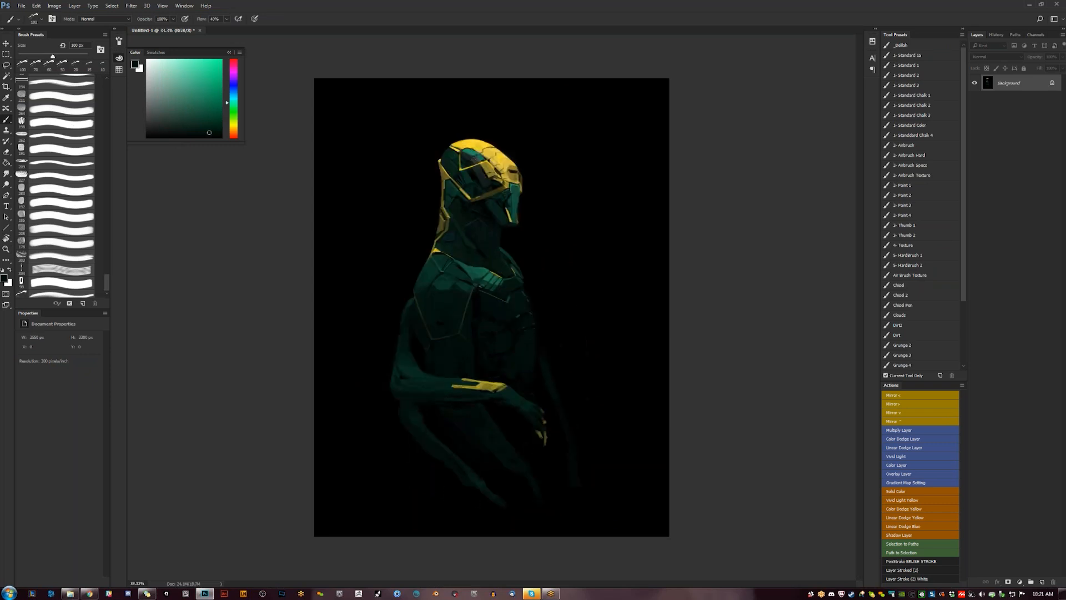
{"action": "left_click_drag", "start_coordinate": [209, 132], "coordinate": [207, 130]}
{"action": "mouse_move", "coordinate": [446, 489]}
{"action": "left_mouse_down"}
{"action": "mouse_move", "coordinate": [442, 521]}
{"action": "mouse_move", "coordinate": [453, 483]}
{"action": "left_mouse_up"}
{"action": "left_click", "coordinate": [445, 503], "text": "alt"}
{"action": "key", "text": "ctrl+shift+h"}
- Draw a thin yellow trim line along the base of the neck with sampled helmet yellow and a 9 px brush
{"action": "key", "text": "z"}
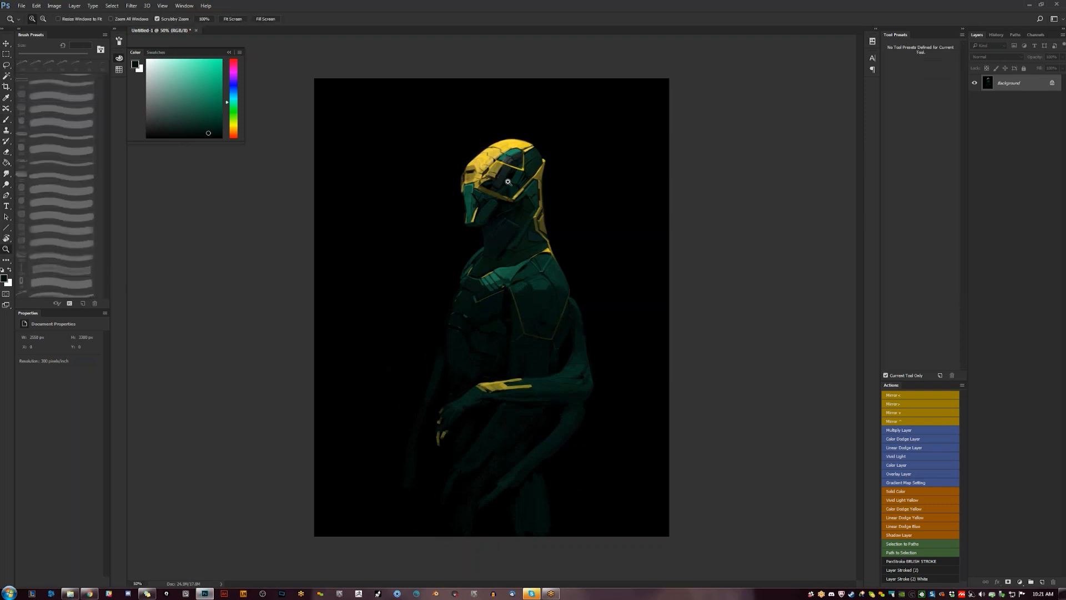
{"action": "left_click", "coordinate": [507, 180]}
{"action": "key", "text": "b"}
{"action": "left_click", "coordinate": [489, 119], "text": "alt"}
{"action": "key", "text": "bracketleft"}
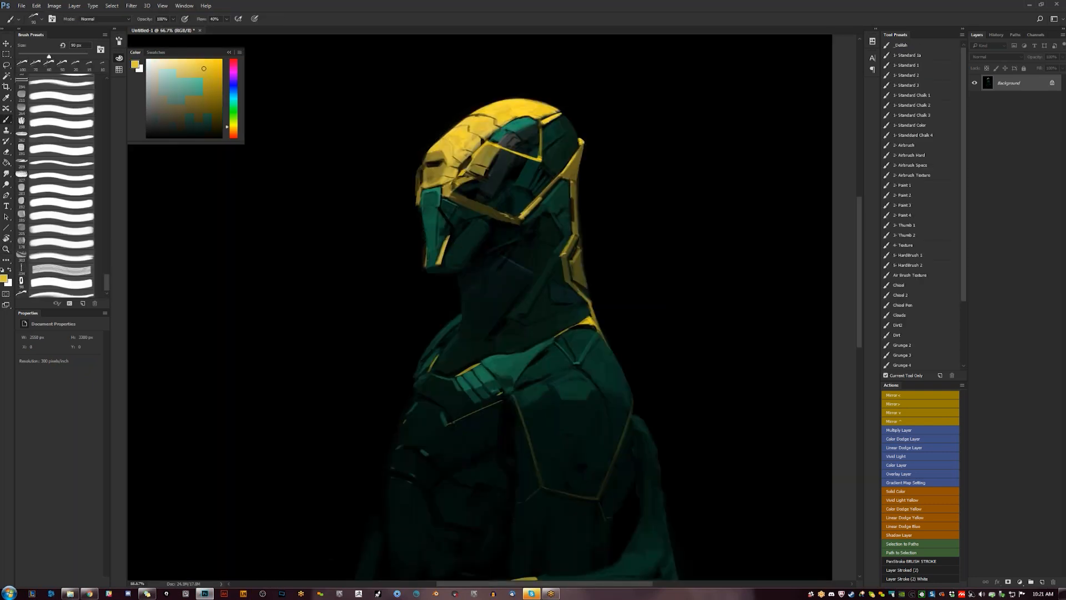
{"action": "key", "text": "bracketleft"}
{"action": "key", "text": "bracketleft"}
{"action": "key", "text": "bracketleft"}
{"action": "key", "text": "bracketleft"}
{"action": "key", "text": "bracketleft"}
{"action": "key", "text": "bracketleft"}
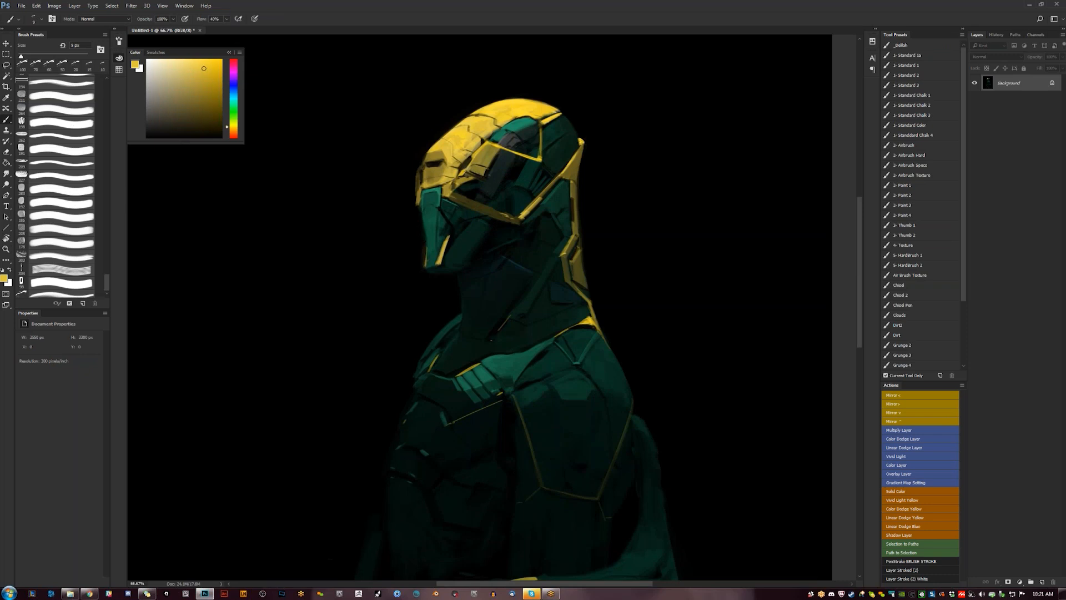
{"action": "mouse_move", "coordinate": [471, 348]}
{"action": "left_mouse_down"}
{"action": "mouse_move", "coordinate": [491, 340]}
{"action": "mouse_move", "coordinate": [453, 345]}
{"action": "mouse_move", "coordinate": [464, 344]}
{"action": "left_mouse_up"}
{"action": "key", "text": "ctrl+shift+h"}
{"action": "key", "text": "d"}
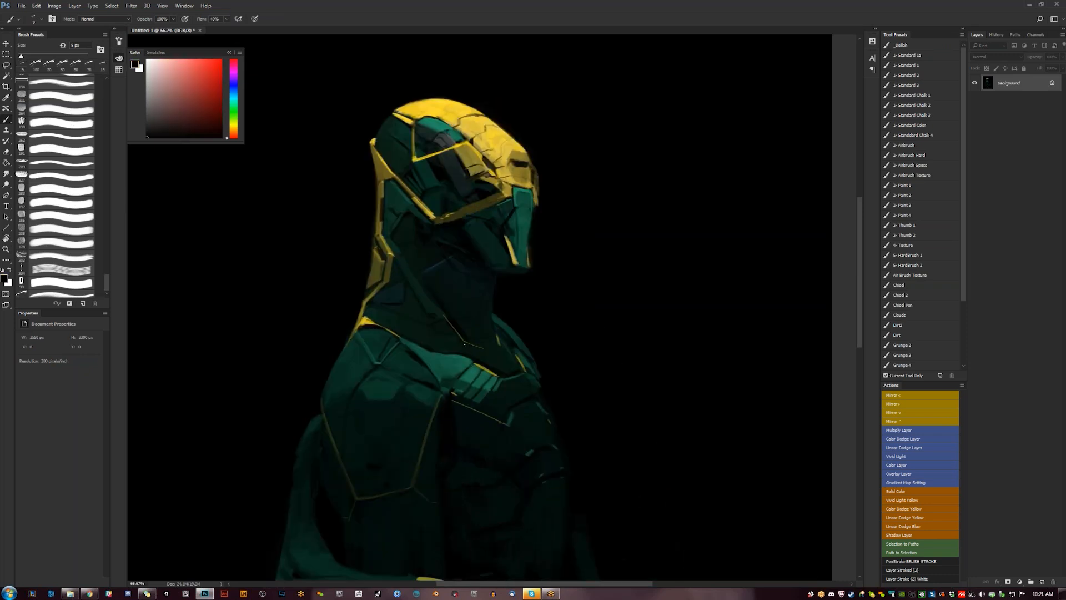
- Review the whole figure mirrored, then examine the helmet and upper body
{"action": "key", "text": "z"}
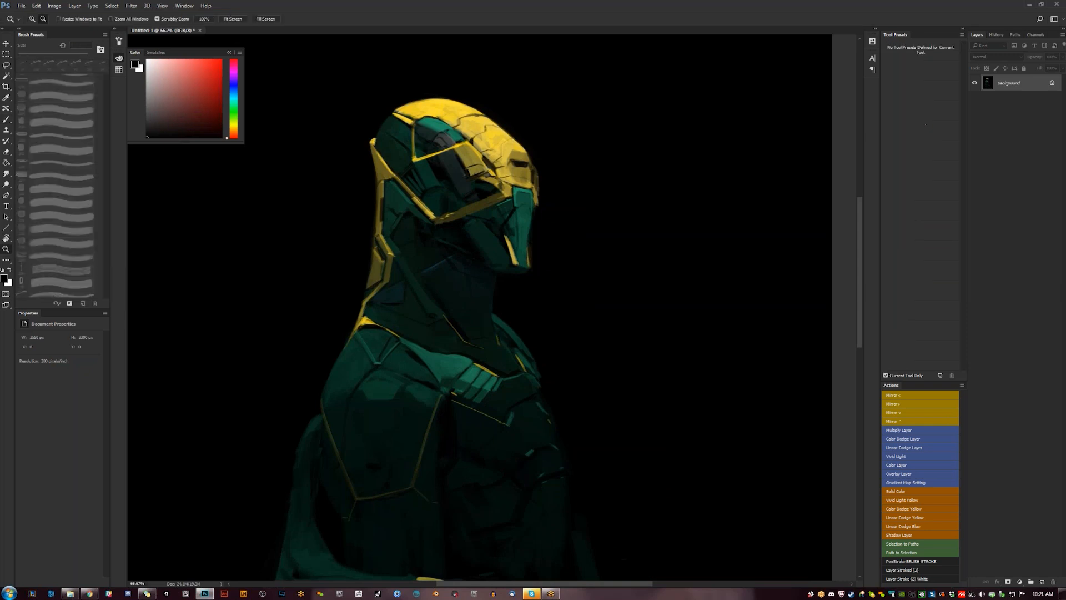
{"action": "key", "text": "ctrl+minus"}
{"action": "key", "text": "ctrl+minus"}
{"action": "key", "text": "ctrl+minus"}
{"action": "key", "text": "ctrl+shift+h"}
{"action": "left_click", "coordinate": [518, 310]}
{"action": "left_click", "coordinate": [517, 310]}
{"action": "left_click_drag", "start_coordinate": [499, 344], "coordinate": [493, 431]}
{"action": "key", "text": "b"}
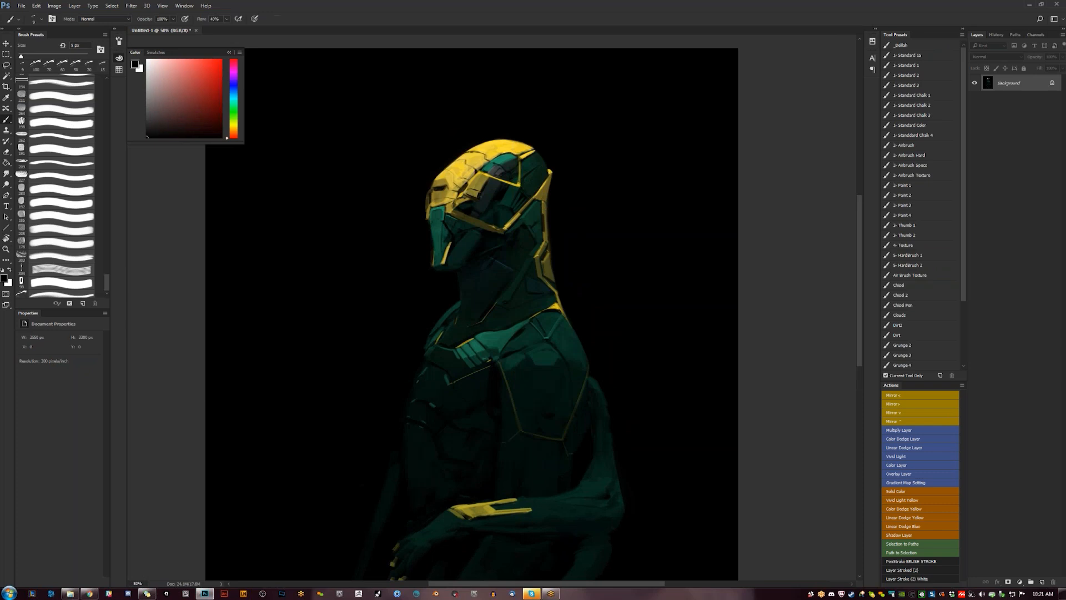
{"action": "key", "text": "r"}
{"action": "key", "text": "ctrl+plus"}
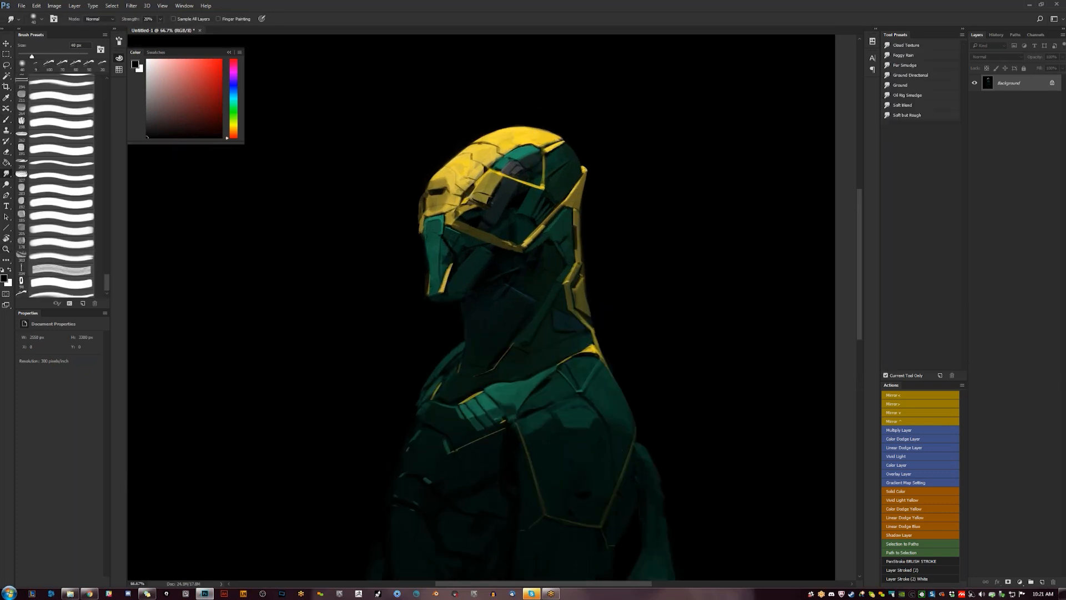
- Refine the edges of the brow plate's black slot with sampled yellow and black using a 9 px brush
{"action": "key", "text": "b"}
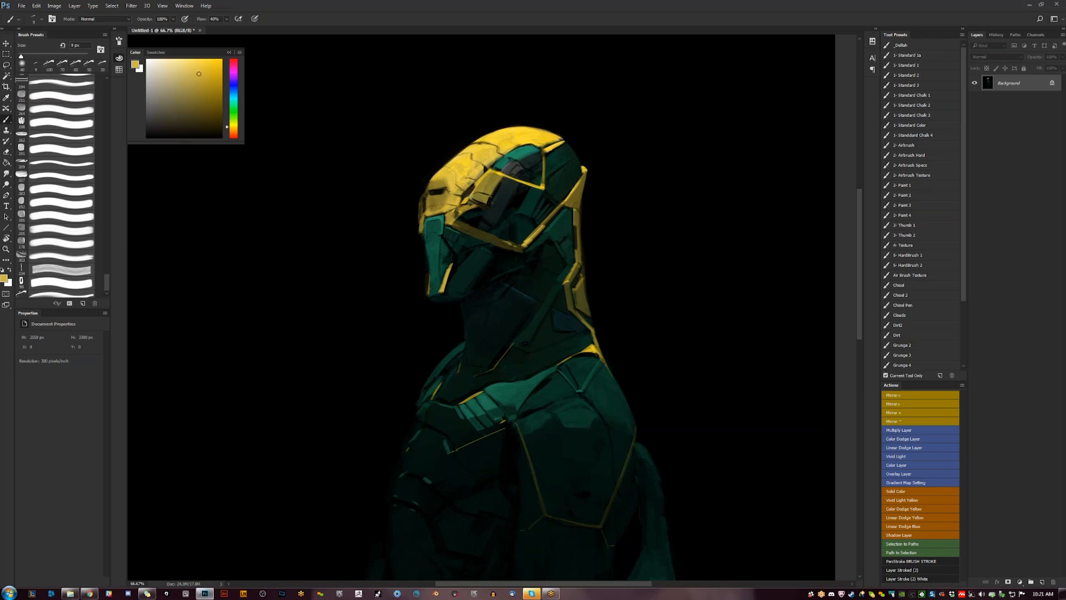
{"action": "key", "text": "ctrl+shift+h"}
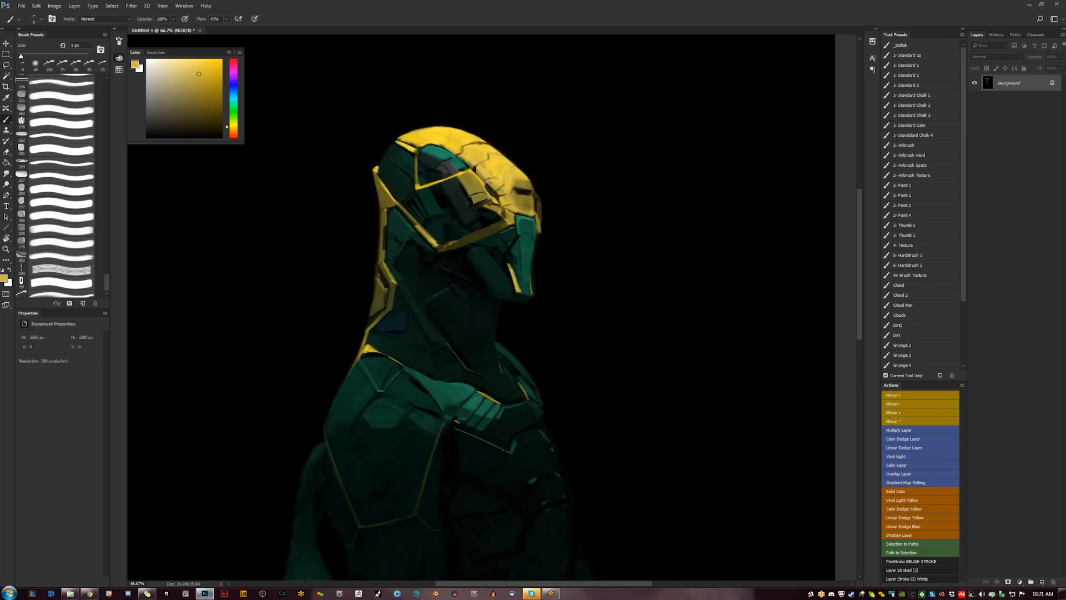
{"action": "left_click", "coordinate": [527, 182], "text": "alt"}
{"action": "key", "text": "d"}
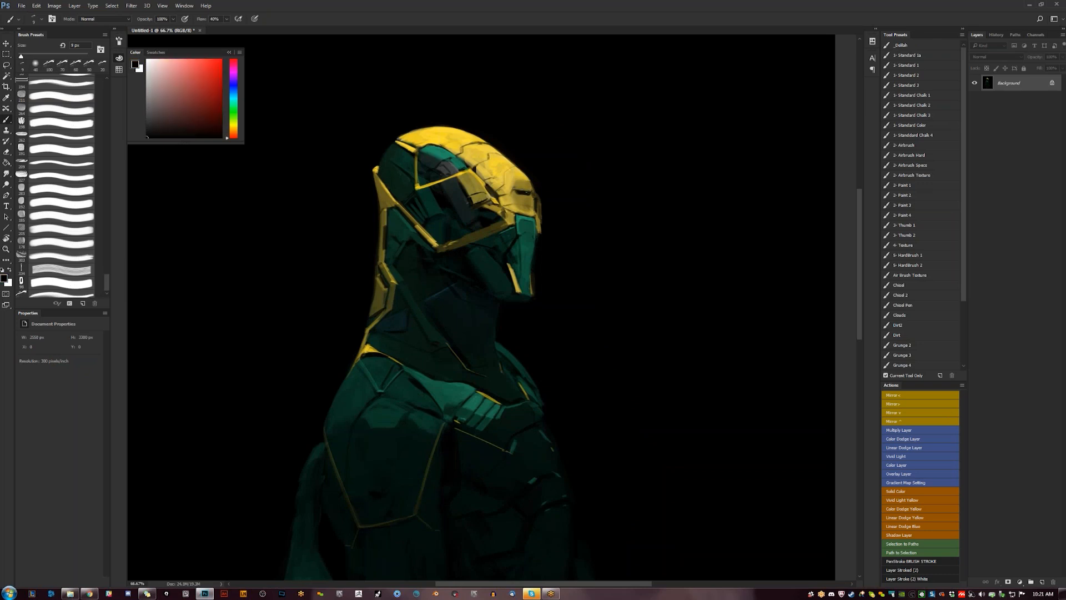
- Blend the yellow around the brow plate's slot with sampled and slightly darkened yellow, enlarging the brush to 30 px
{"action": "left_click", "coordinate": [502, 195], "text": "alt"}
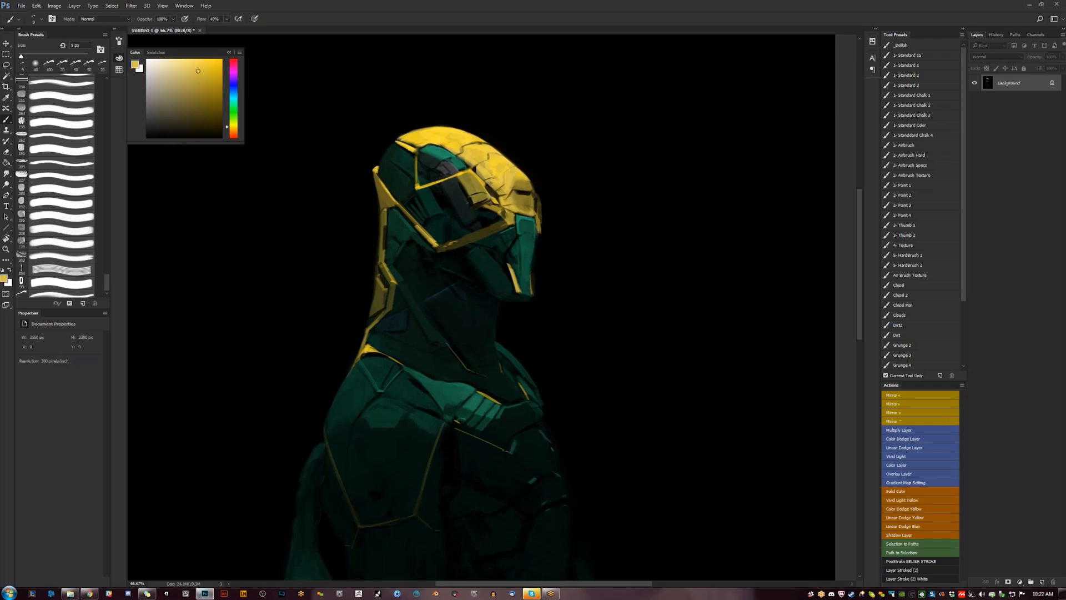
{"action": "key", "text": "bracketright"}
{"action": "key", "text": "bracketright"}
{"action": "key", "text": "bracketright"}
{"action": "left_click", "coordinate": [526, 179], "text": "alt"}
{"action": "key", "text": "bracketright"}
{"action": "key", "text": "bracketright"}
{"action": "key", "text": "bracketright"}
{"action": "left_click", "coordinate": [525, 185], "text": "alt"}
{"action": "left_click", "coordinate": [197, 78]}
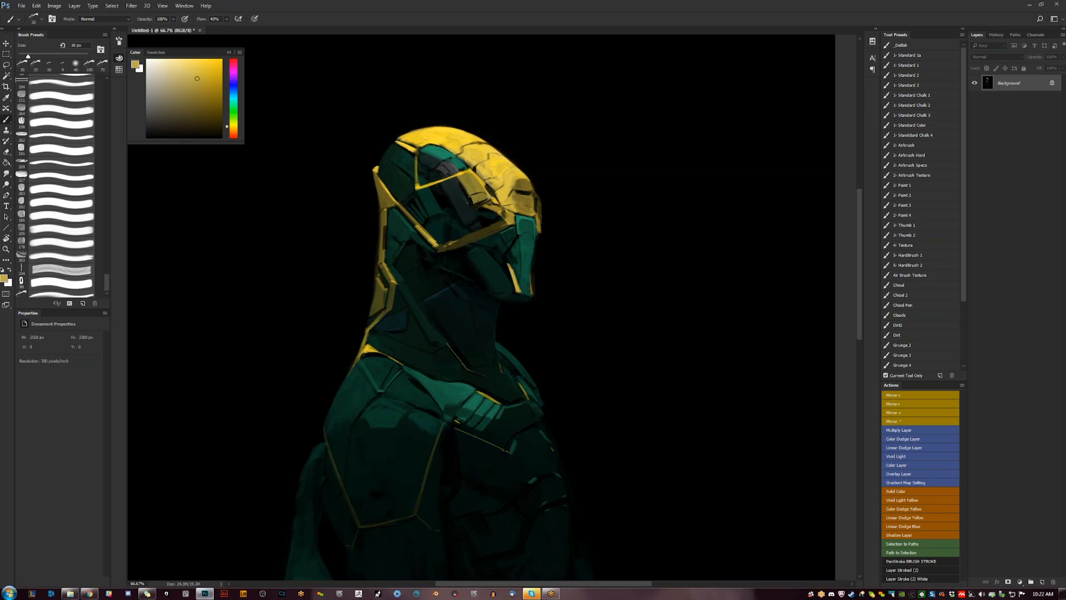
- Shade the brow plate with sampled dark yellow and a 20 px brush, then touch up the helmet's panel lines in black
{"action": "key", "text": "ctrl+shift+h"}
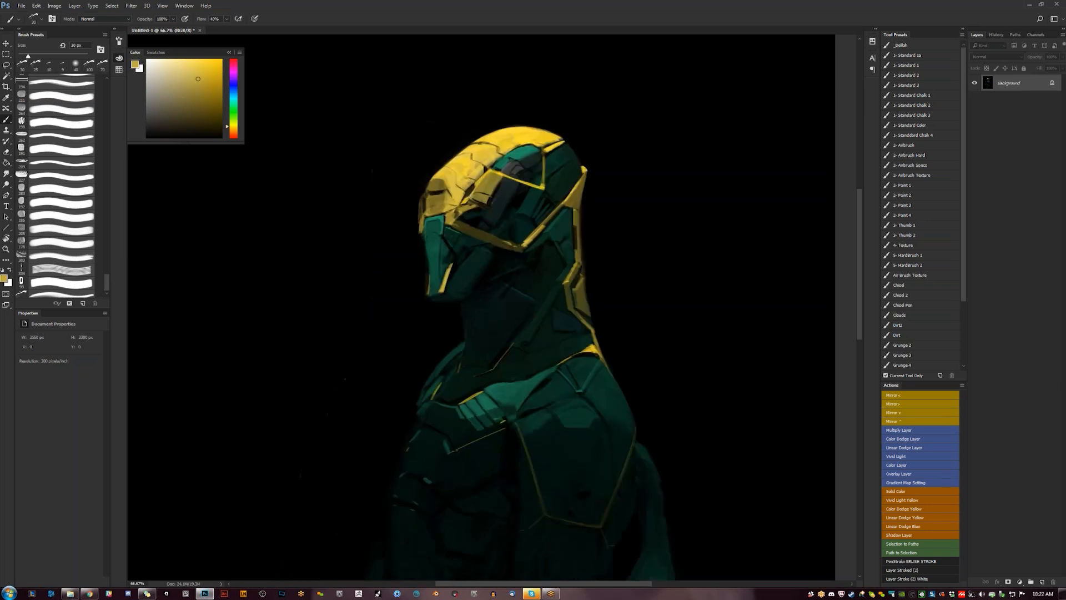
{"action": "left_click", "coordinate": [439, 200], "text": "alt"}
{"action": "key", "text": "bracketleft"}
{"action": "key", "text": "h"}
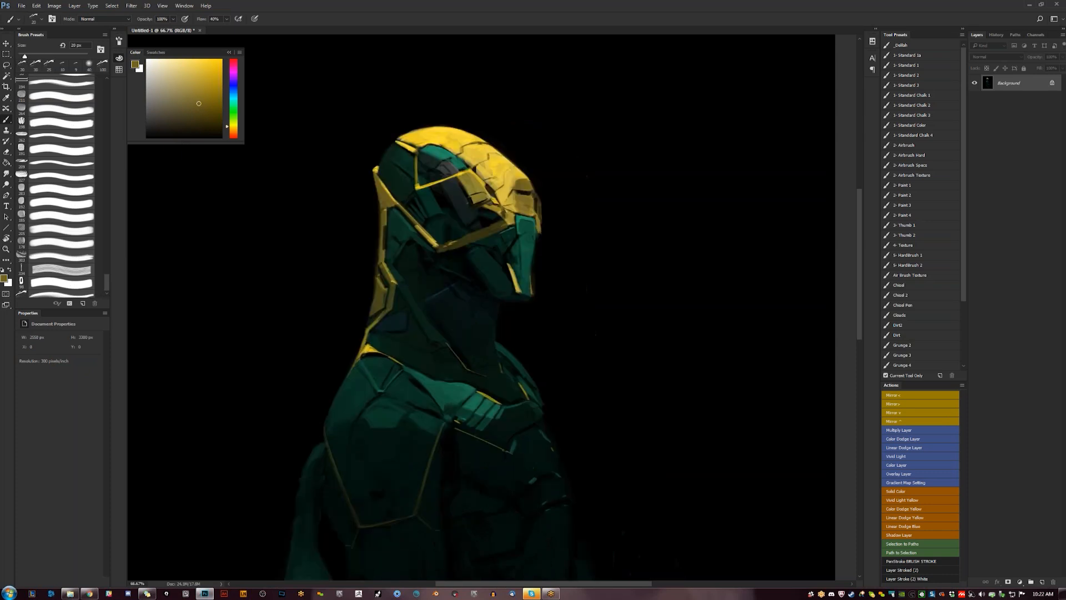
{"action": "left_click", "coordinate": [481, 150], "text": "alt"}
{"action": "key", "text": "d"}
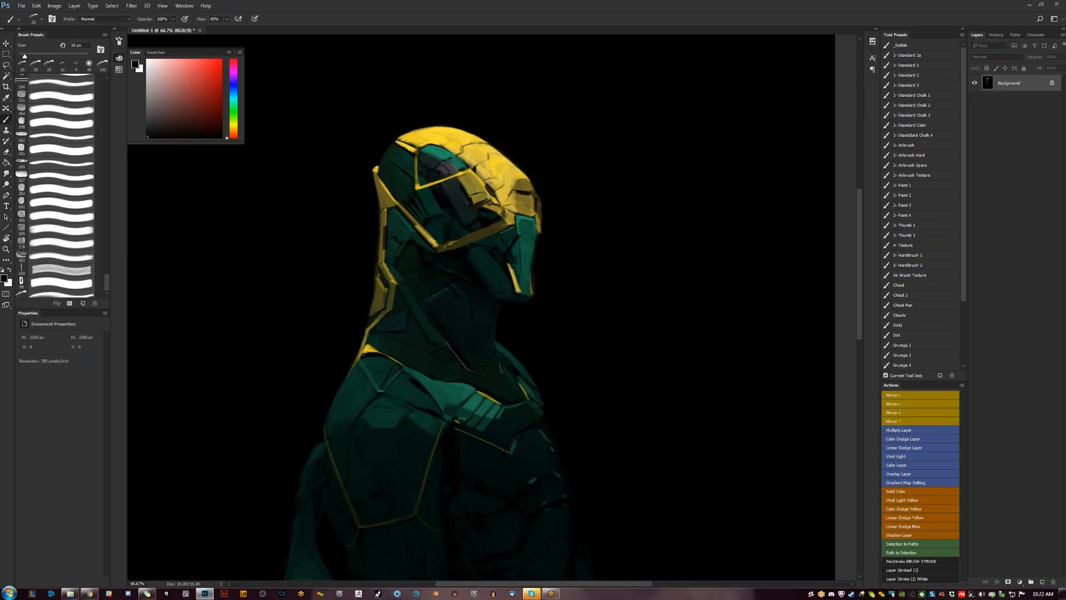
{"action": "left_click_drag", "start_coordinate": [464, 175], "coordinate": [460, 180]}
- Hide the interface panels and compare the figure in both orientations, from the full view to the upper body
{"action": "key", "text": "F2"}
{"action": "key", "text": "Tab"}
{"action": "left_click_drag", "start_coordinate": [523, 267], "coordinate": [512, 223]}
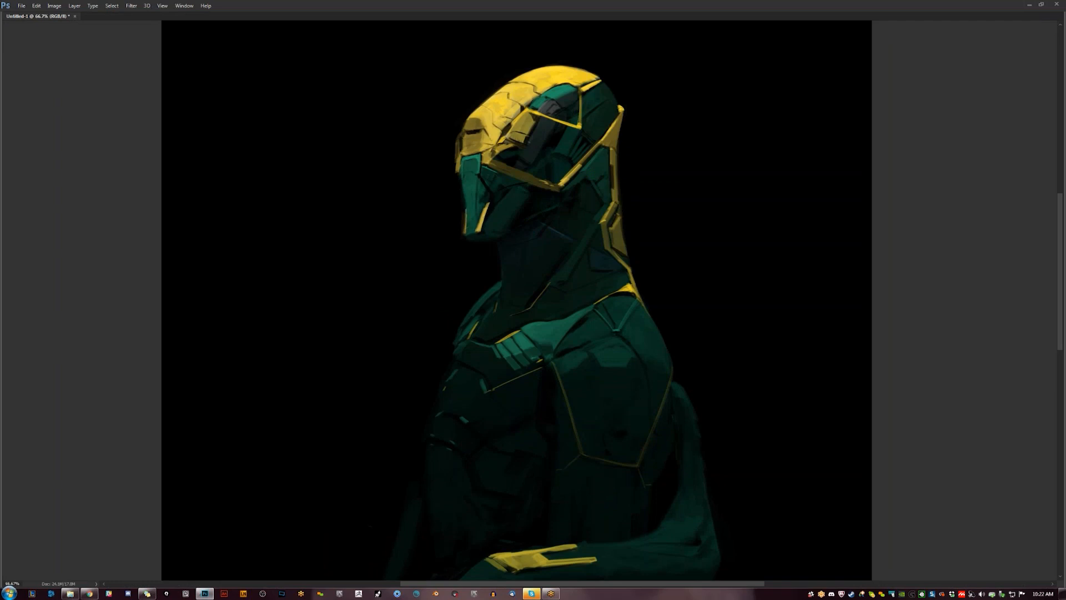
{"action": "scroll", "coordinate": [465, 278], "scroll_direction": "down", "scroll_amount": 1}
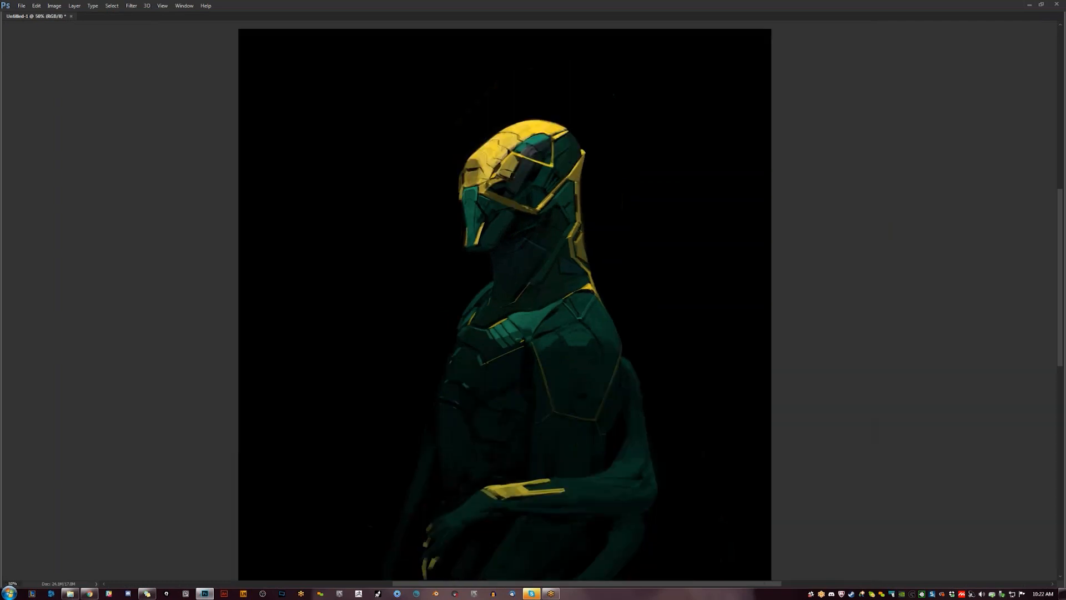
{"action": "key", "text": "F2"}
{"action": "scroll", "coordinate": [537, 180], "scroll_direction": "up", "scroll_amount": 1}
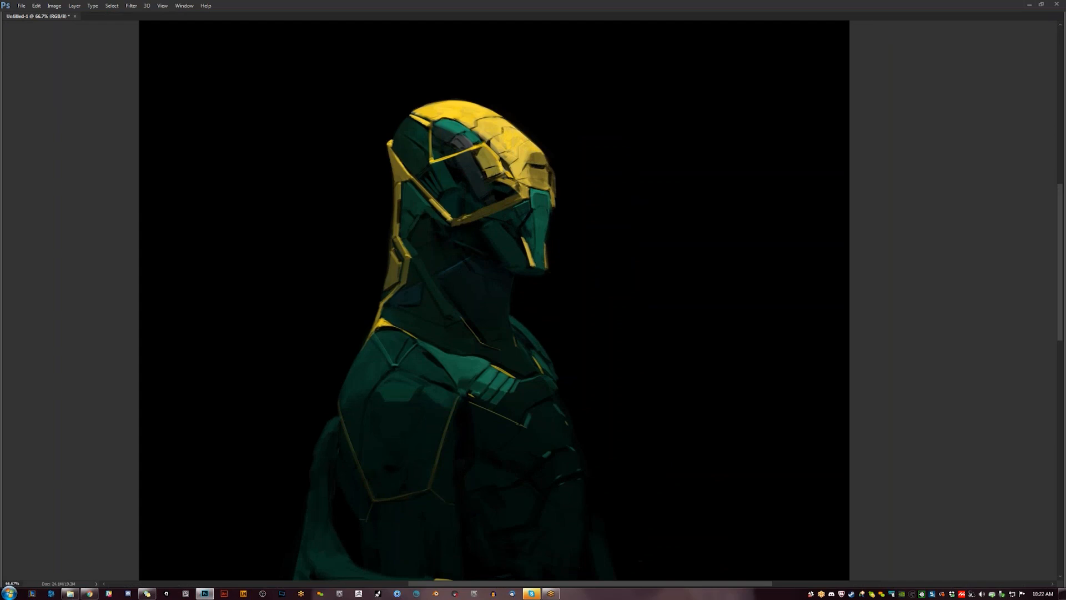
- Touch up the brow plate's front edge and the yellow panel beside the visor, comparing the head in both orientations
{"action": "left_click_drag", "start_coordinate": [549, 170], "coordinate": [555, 179]}
{"action": "key", "text": "ctrl+shift+h"}
{"action": "left_click_drag", "start_coordinate": [478, 172], "coordinate": [488, 163]}
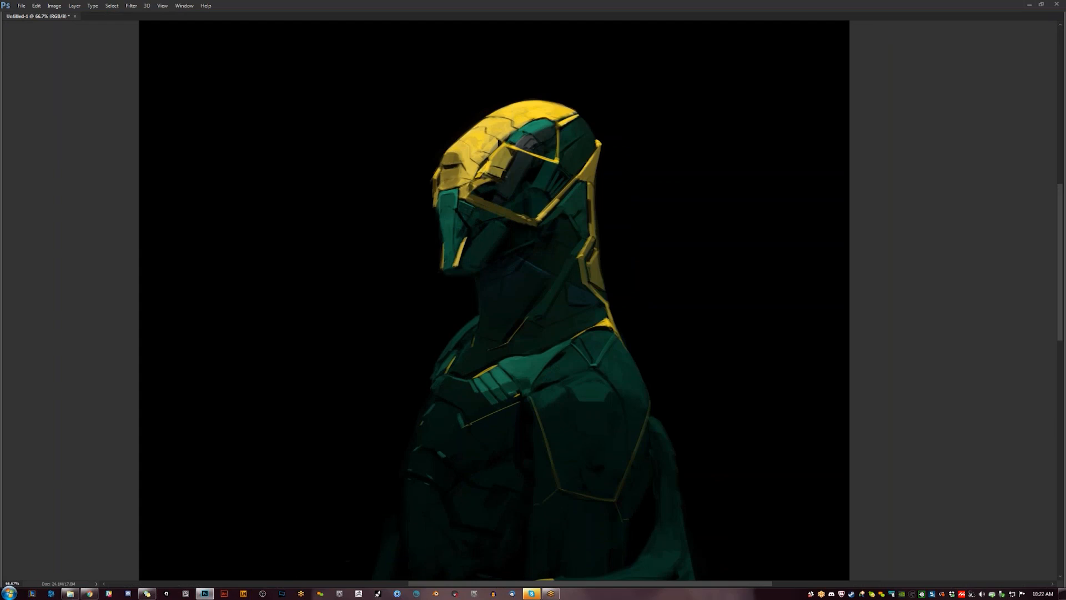
{"action": "key", "text": "h"}
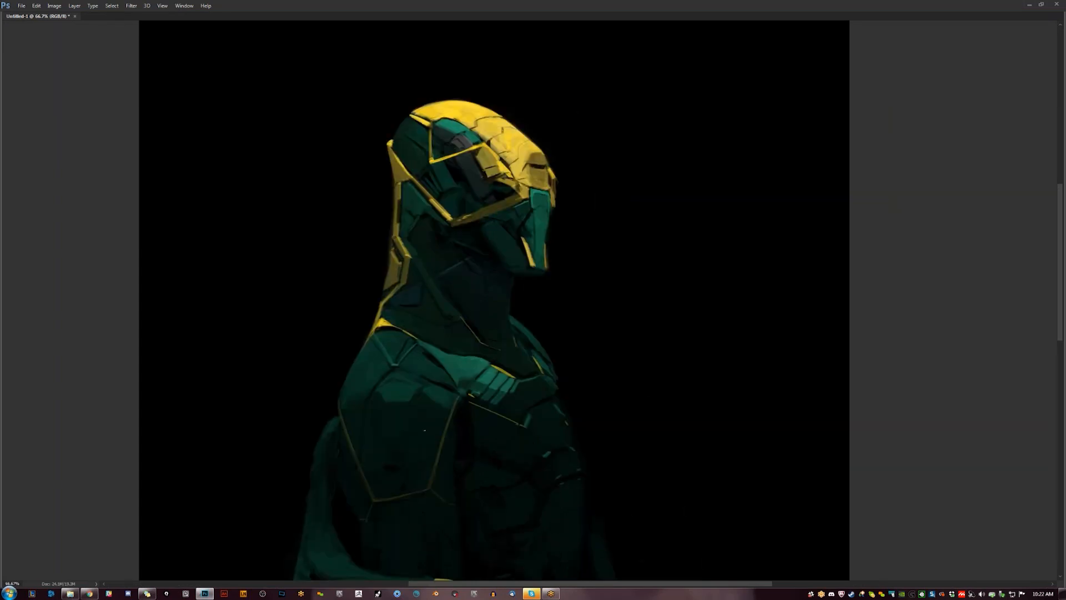
{"action": "key", "text": "h"}
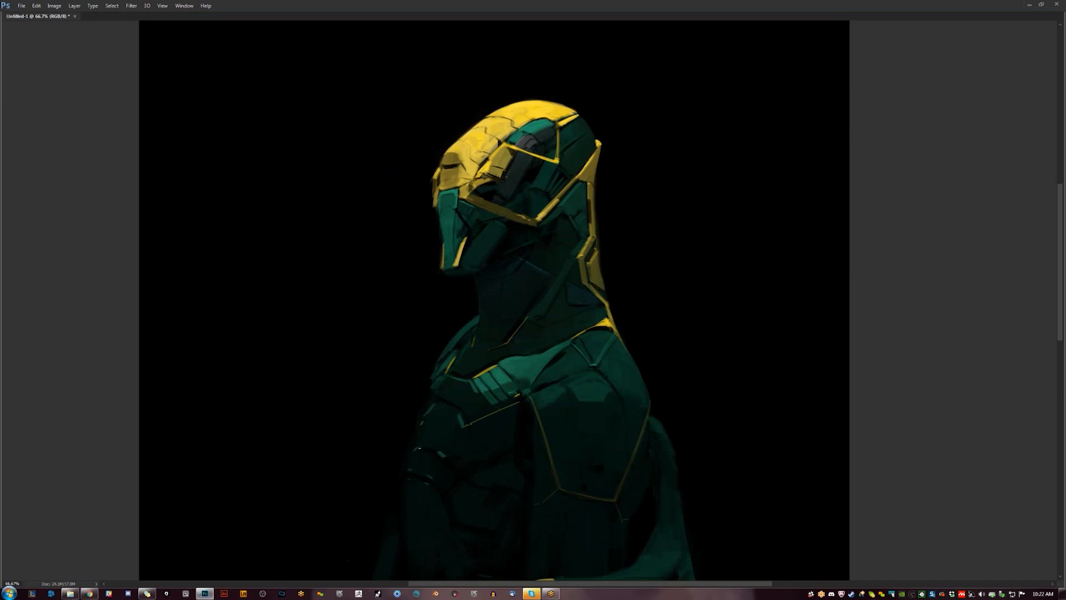
{"action": "key", "text": "ctrl+shift+h"}
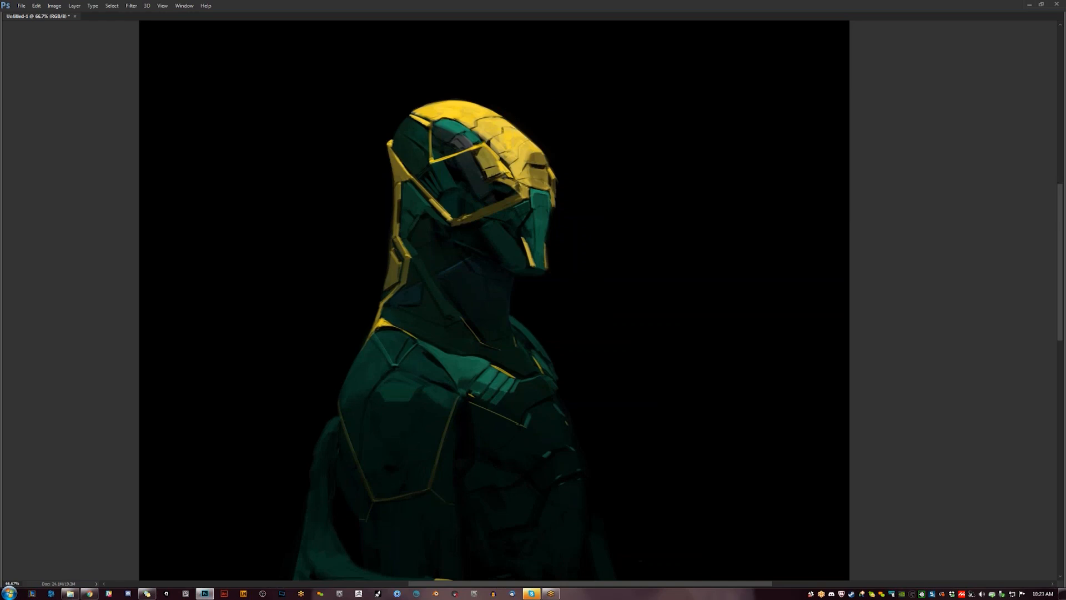
{"action": "key", "text": "ctrl+1"}
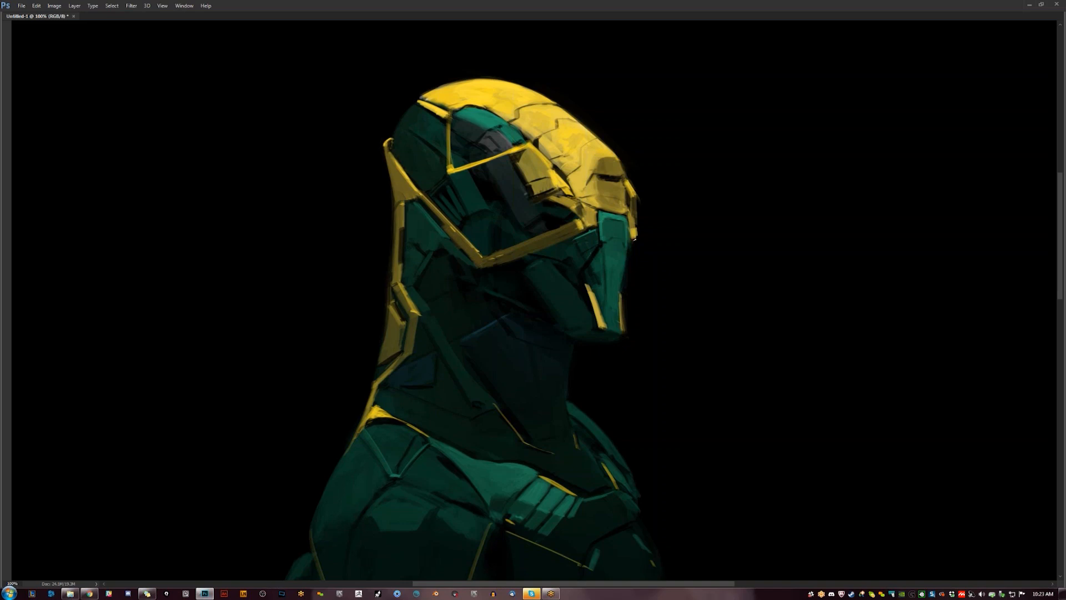
- Paint a broader teal highlight band across the shoulder plate's upper face, then check the full figure
{"action": "key", "text": "ctrl+shift+h"}
{"action": "key", "text": "ctrl+minus"}
{"action": "key", "text": "ctrl+minus"}
{"action": "key", "text": "ctrl+minus"}
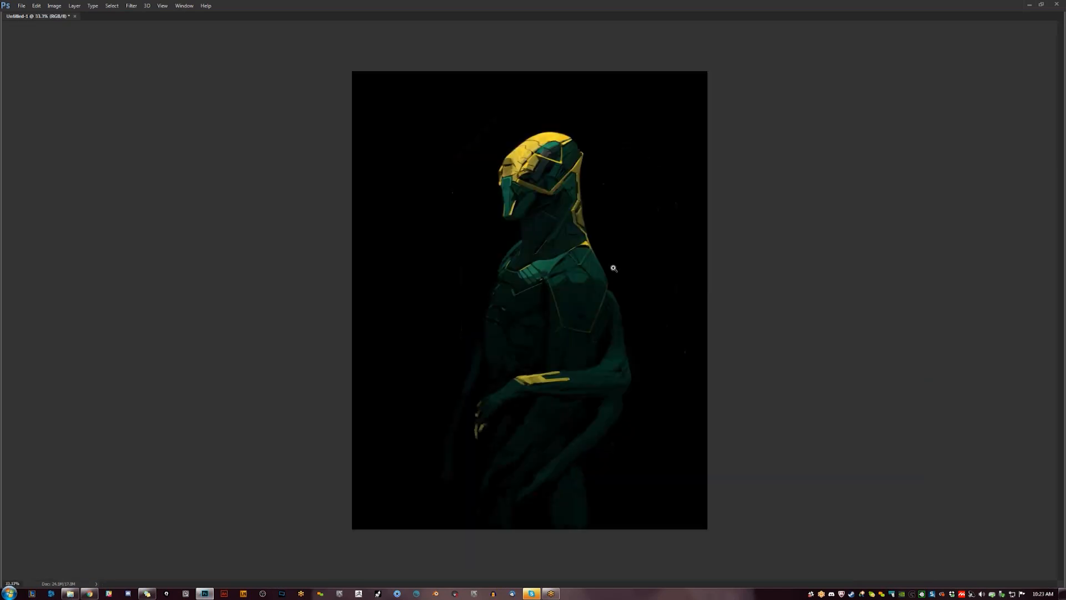
{"action": "key", "text": "h"}
{"action": "left_click", "coordinate": [582, 282]}
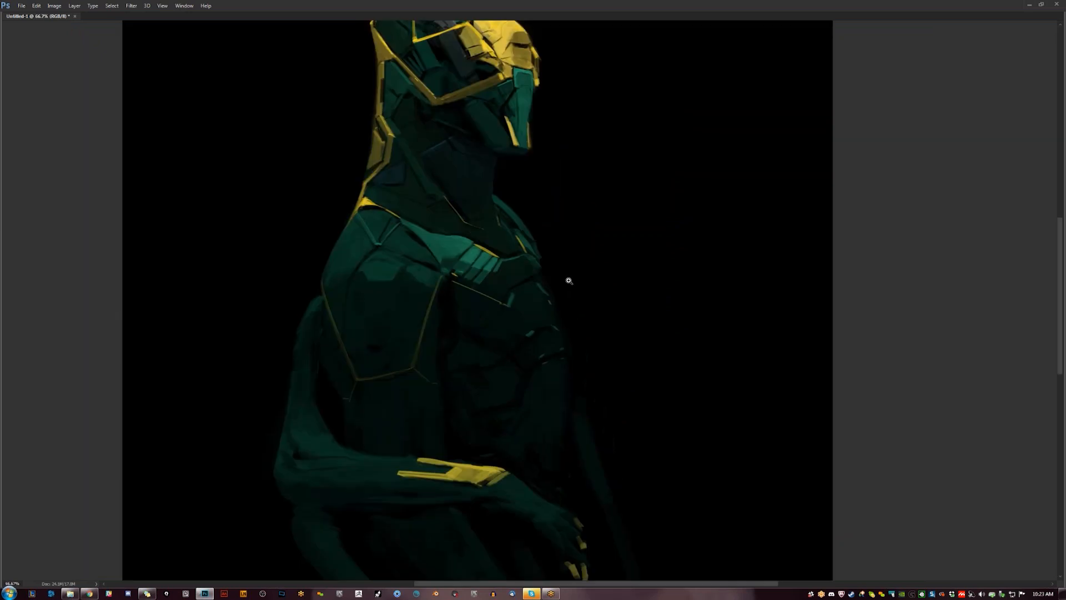
{"action": "key", "text": "b"}
{"action": "key", "text": "ctrl+shift+h"}
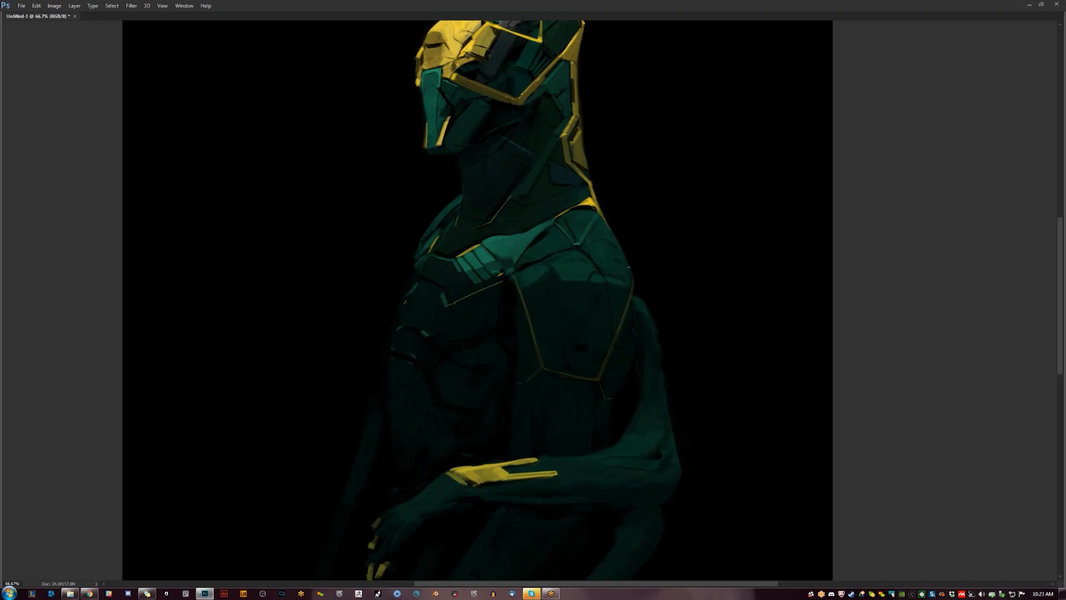
{"action": "left_click", "coordinate": [610, 328], "text": "ctrl+alt"}
{"action": "left_click", "coordinate": [611, 327], "text": "ctrl+alt"}
{"action": "left_click", "coordinate": [610, 328], "text": "ctrl+alt"}
{"action": "key", "text": "ctrl+shift+h"}
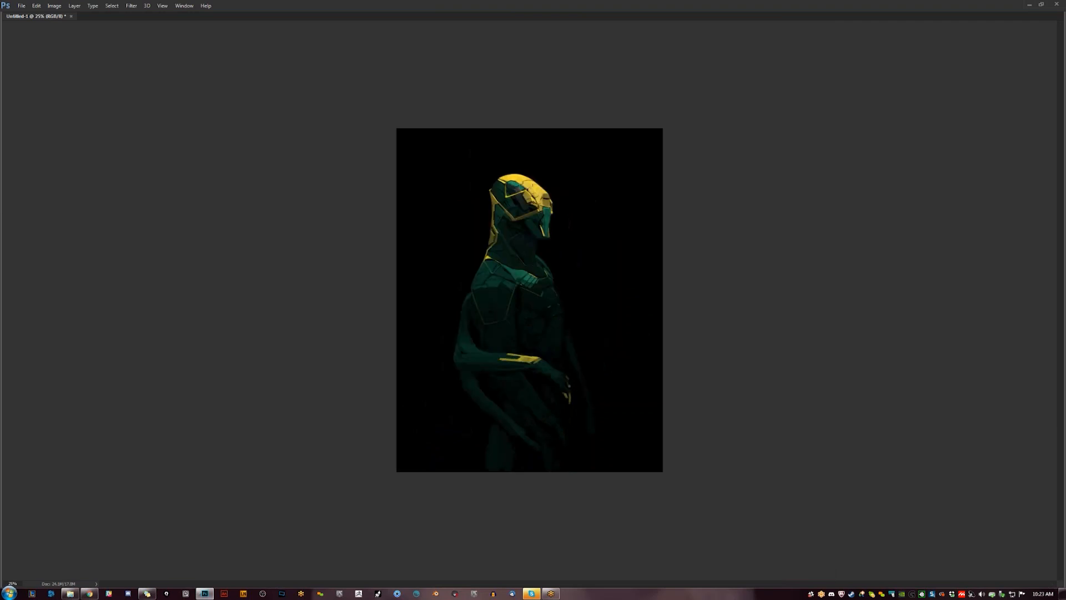
- Compare the figure in both orientations, alternating between the full view and the helmet, shoulder and chest
{"action": "left_click", "coordinate": [513, 278], "text": "ctrl"}
{"action": "left_click", "coordinate": [513, 278], "text": "ctrl"}
{"action": "left_click", "coordinate": [513, 278], "text": "ctrl"}
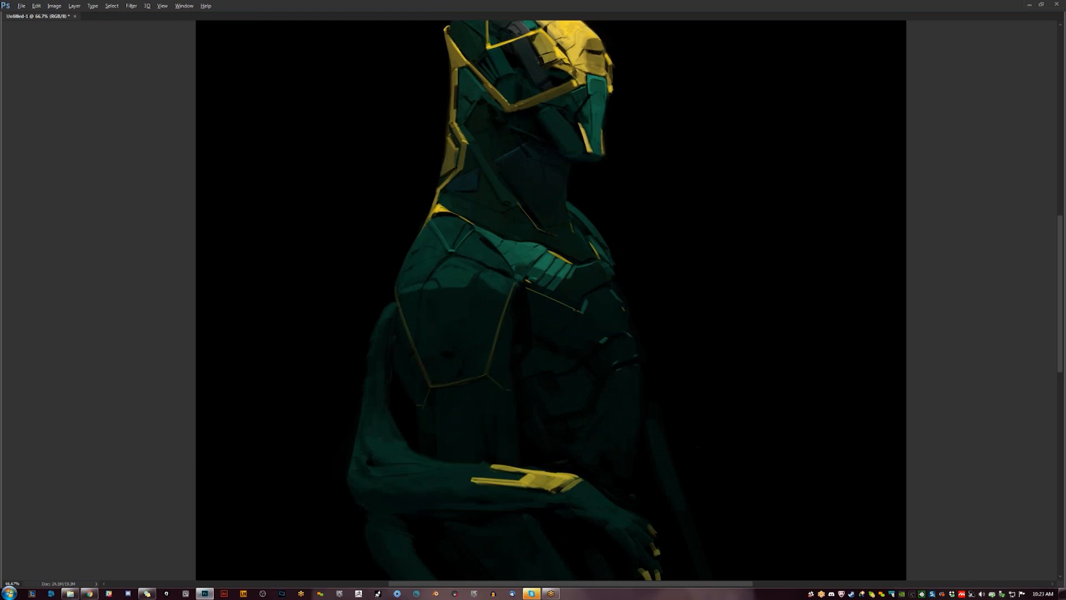
{"action": "left_click", "coordinate": [515, 333], "text": "ctrl+alt"}
{"action": "left_click", "coordinate": [515, 333], "text": "ctrl+alt"}
{"action": "key", "text": "ctrl+shift+h"}
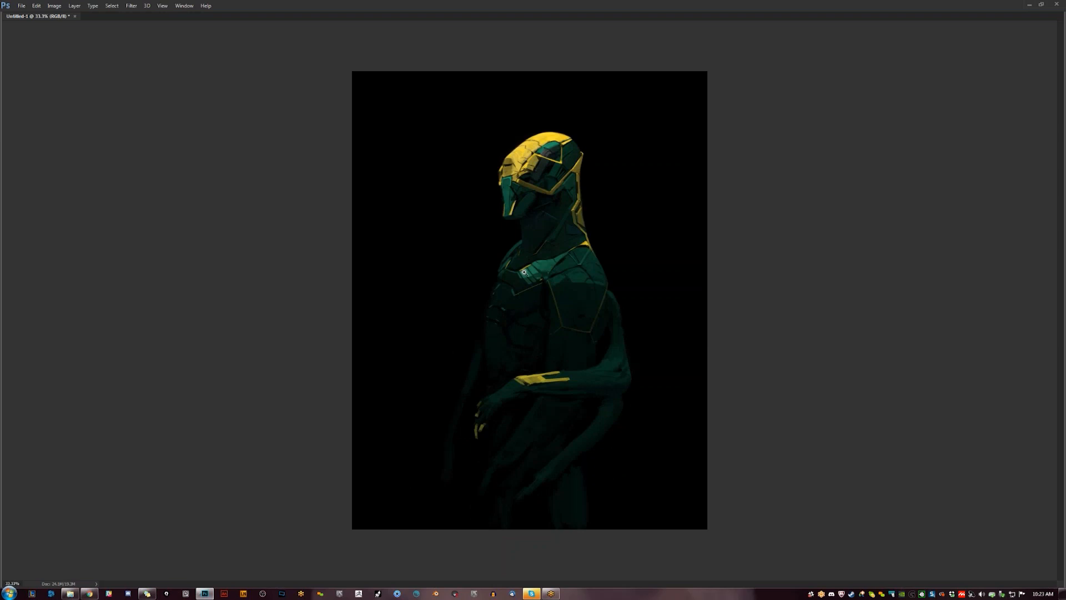
{"action": "left_click", "coordinate": [523, 271]}
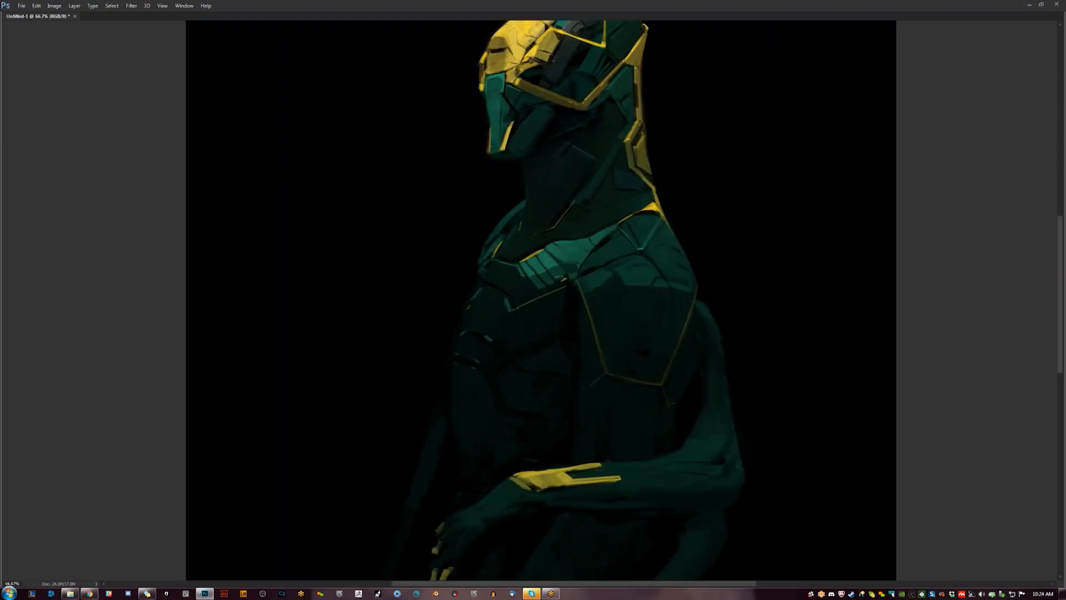
{"action": "key", "text": "ctrl+minus"}
{"action": "key", "text": "ctrl+minus"}
{"action": "key", "text": "ctrl+shift+h"}
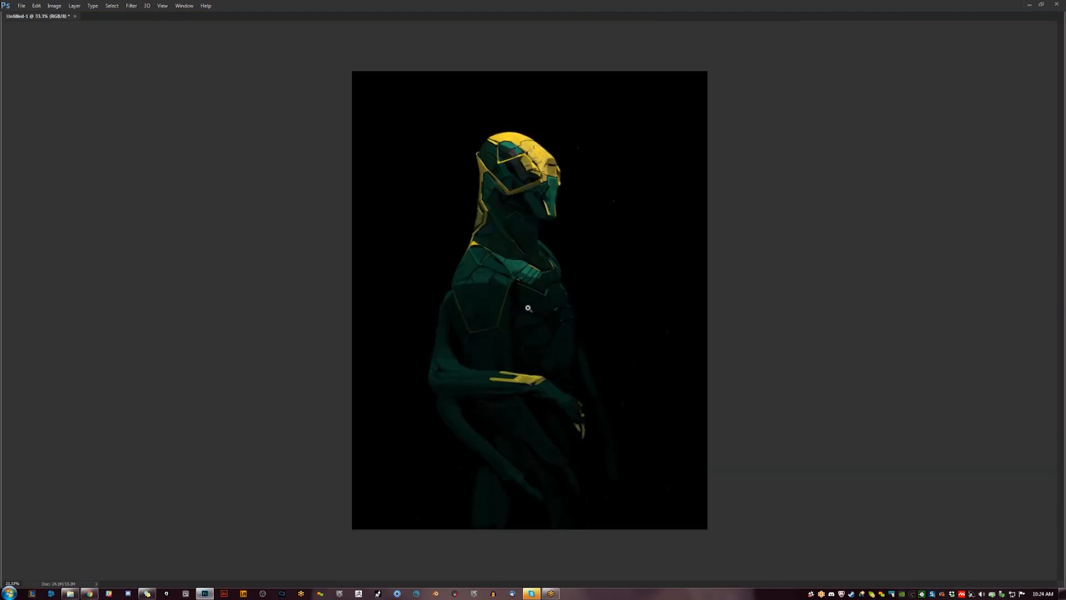
{"action": "left_click", "coordinate": [526, 308]}
{"action": "left_click", "coordinate": [526, 309]}
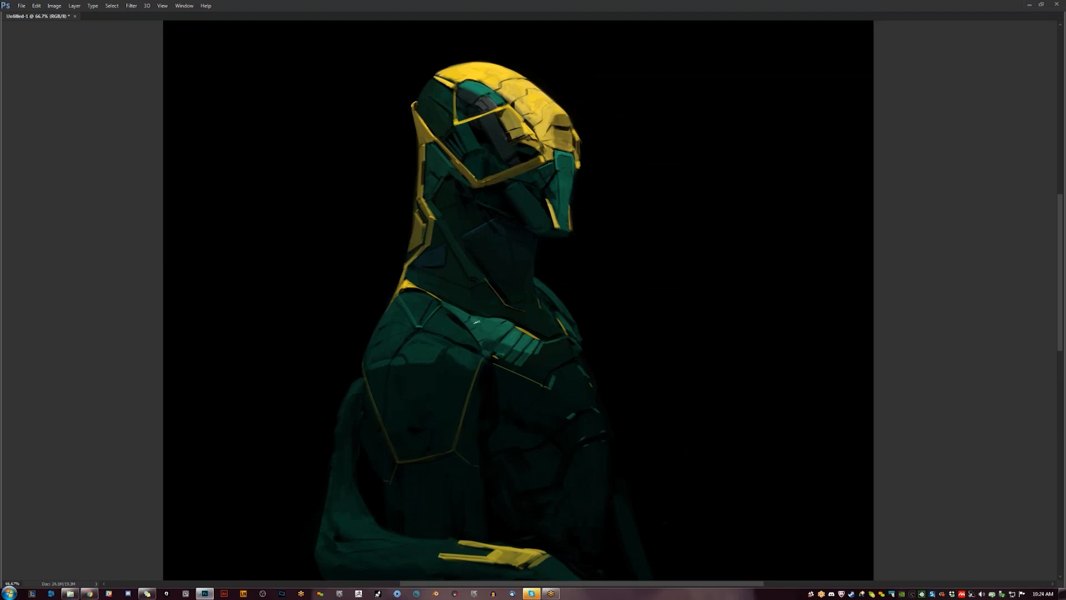
- Extend the teal highlight up the collar plate and paint a small teal tab at the end of the thin yellow chest line
{"action": "mouse_move", "coordinate": [462, 314]}
{"action": "left_mouse_down"}
{"action": "mouse_move", "coordinate": [447, 305]}
{"action": "mouse_move", "coordinate": [462, 314]}
{"action": "left_mouse_up"}
{"action": "key", "text": "ctrl+minus"}
{"action": "key", "text": "ctrl+minus"}
{"action": "key", "text": "ctrl+minus"}
{"action": "key", "text": "ctrl+shift+h"}
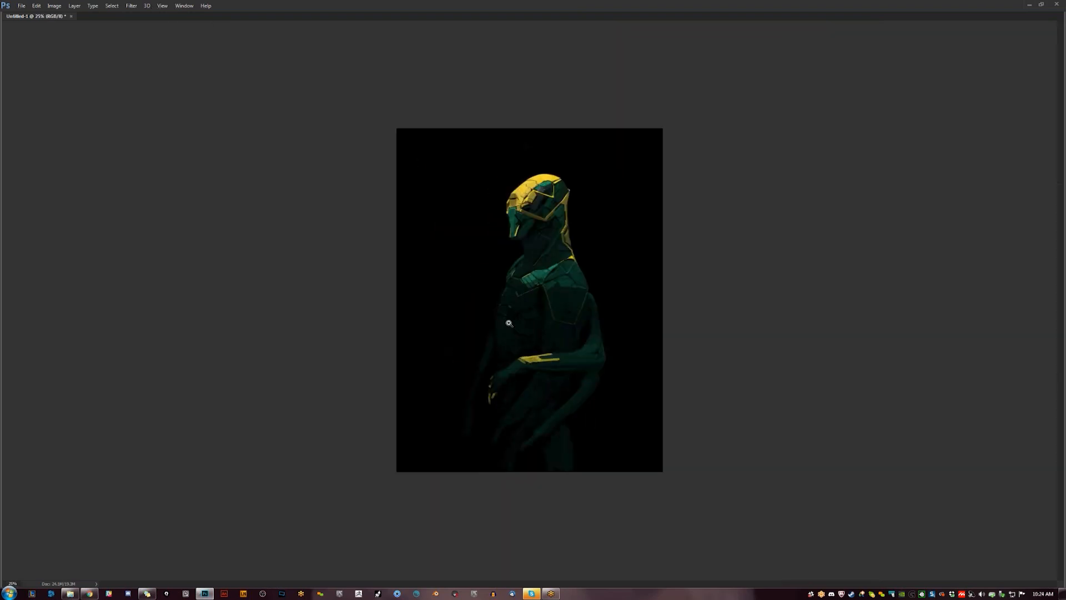
{"action": "key", "text": "ctrl+plus"}
{"action": "key", "text": "ctrl+plus"}
{"action": "key", "text": "ctrl+plus"}
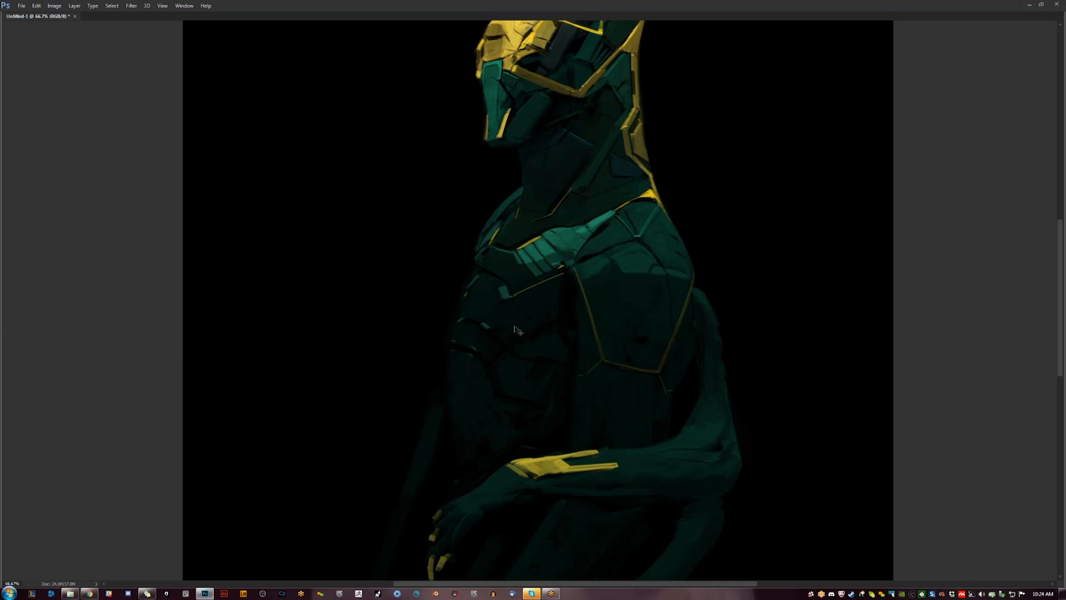
{"action": "key", "text": "h"}
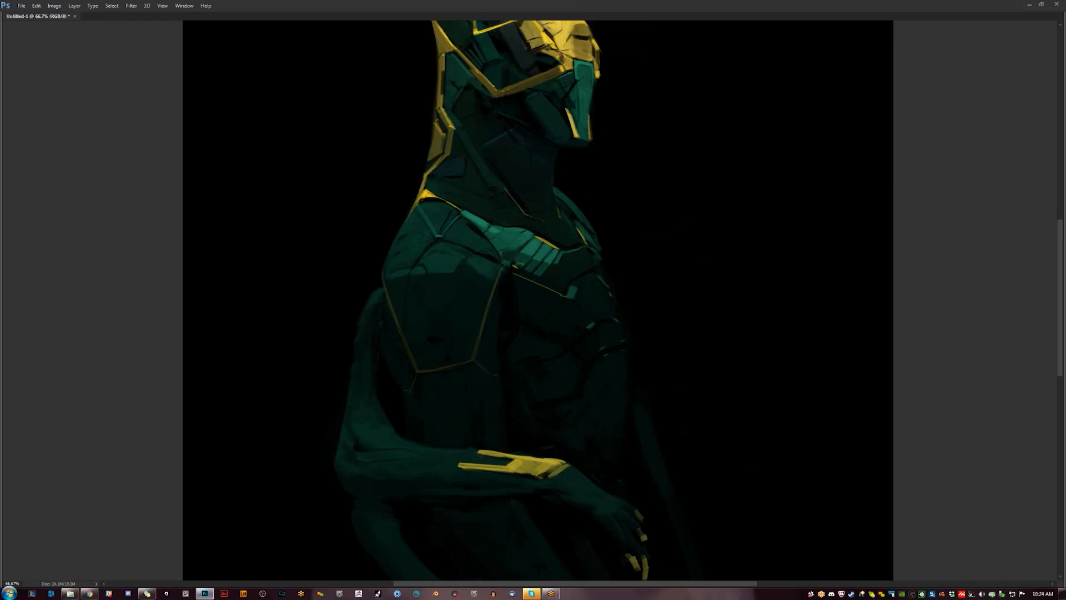
- Paint a thin yellow trim line along the lower edge of the jaw, from the visor frame's corner toward the chin
{"action": "left_click_drag", "start_coordinate": [516, 203], "coordinate": [571, 262]}
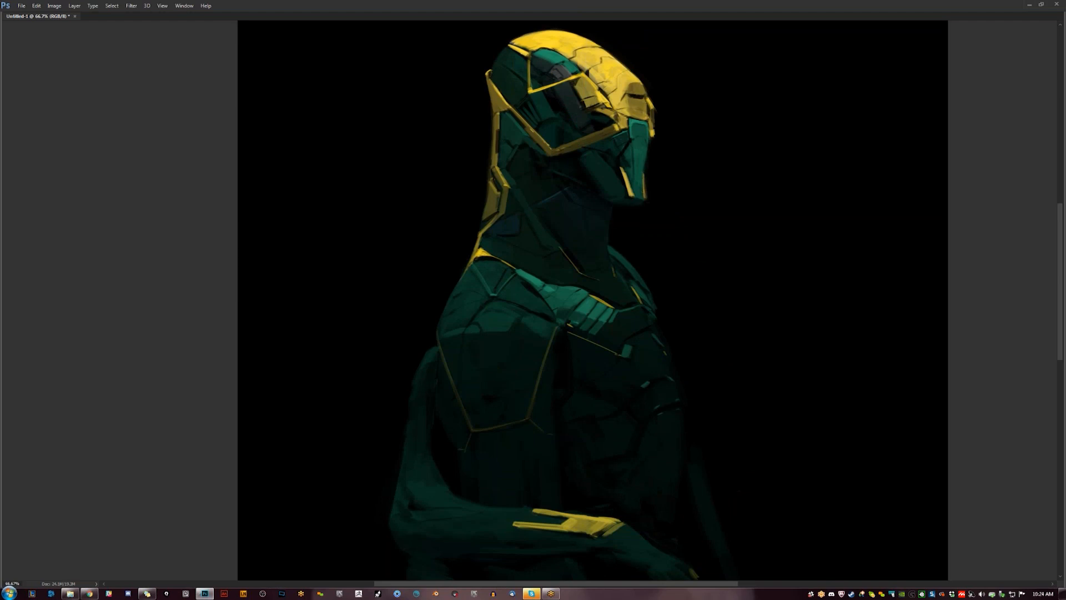
{"action": "key", "text": "ctrl+shift+h"}
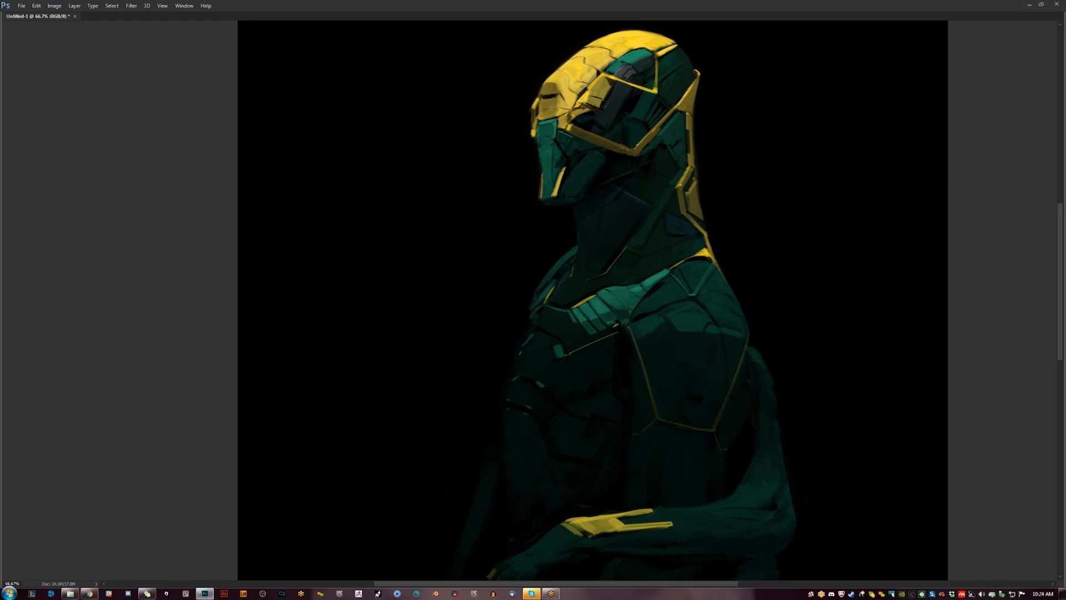
{"action": "key", "text": "ctrl+f"}
{"action": "left_click_drag", "start_coordinate": [580, 166], "coordinate": [553, 175]}
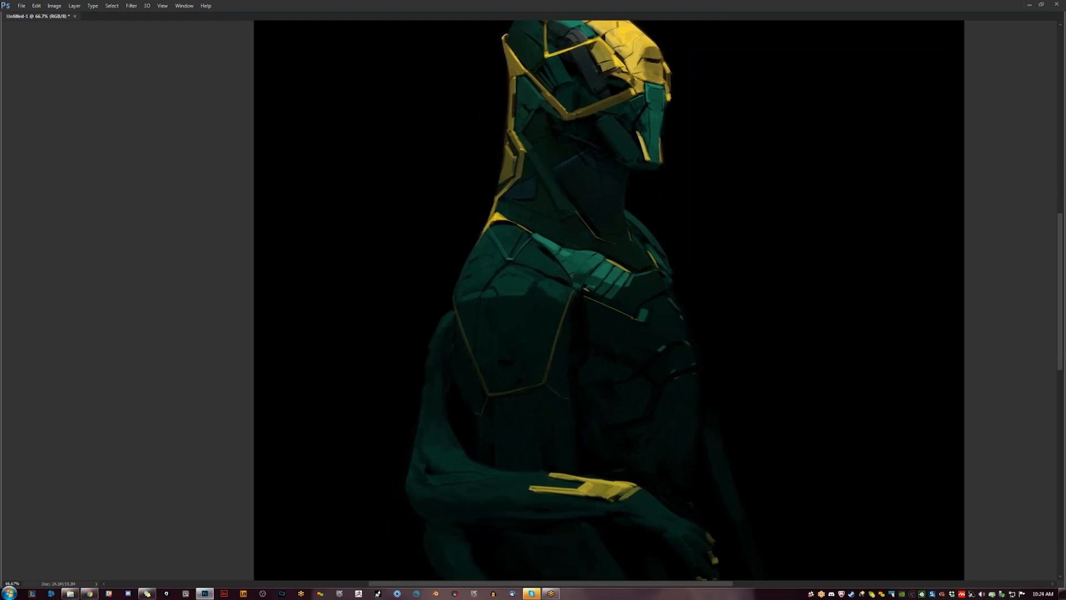
{"action": "left_click_drag", "start_coordinate": [519, 381], "coordinate": [482, 467]}
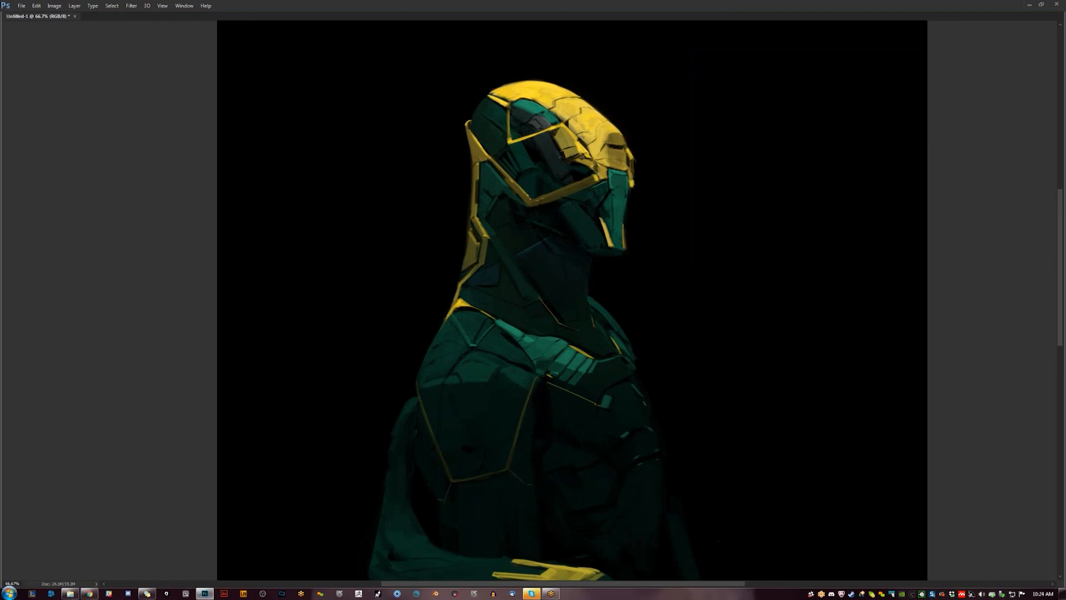
{"action": "key", "text": "ctrl+shift+h"}
{"action": "left_click_drag", "start_coordinate": [608, 213], "coordinate": [562, 245]}
{"action": "left_click_drag", "start_coordinate": [611, 208], "coordinate": [541, 247]}
{"action": "key", "text": "ctrl+z"}
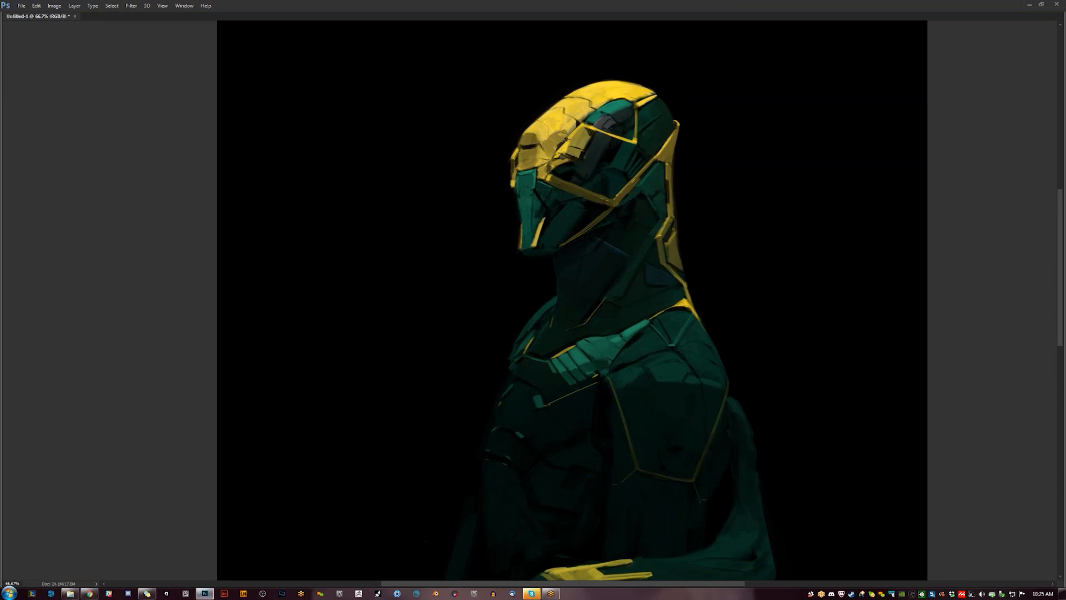
- Touch up the neck panel behind the jaw's yellow trim, comparing the figure in both orientations
{"action": "key", "text": "ctrl+minus"}
{"action": "key", "text": "ctrl+minus"}
{"action": "key", "text": "ctrl+shift+h"}
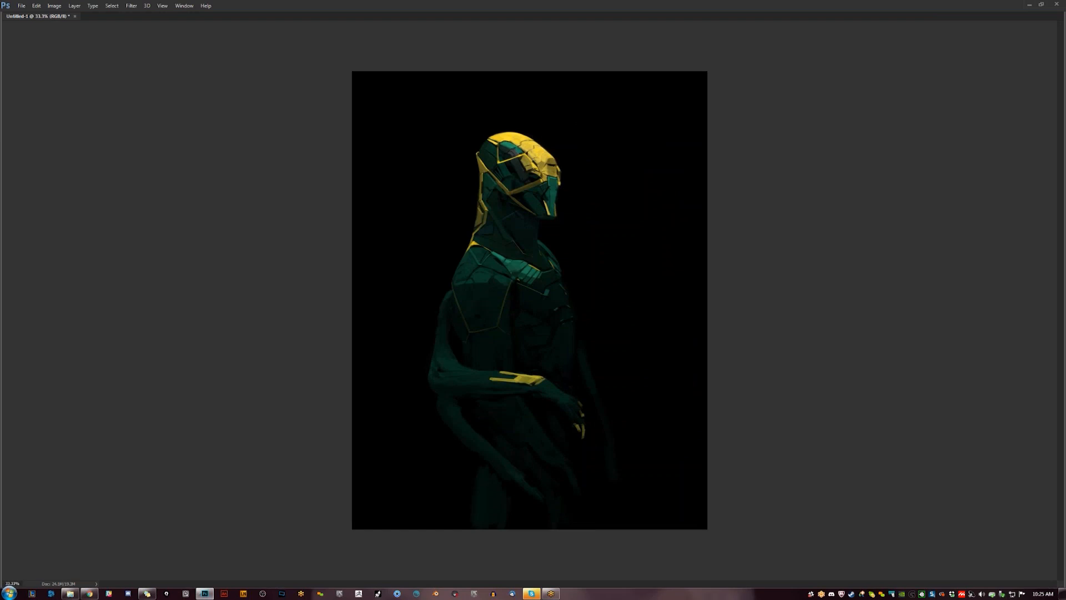
{"action": "scroll", "coordinate": [527, 253], "scroll_direction": "up", "scroll_amount": 2}
{"action": "left_click_drag", "start_coordinate": [528, 198], "coordinate": [547, 259]}
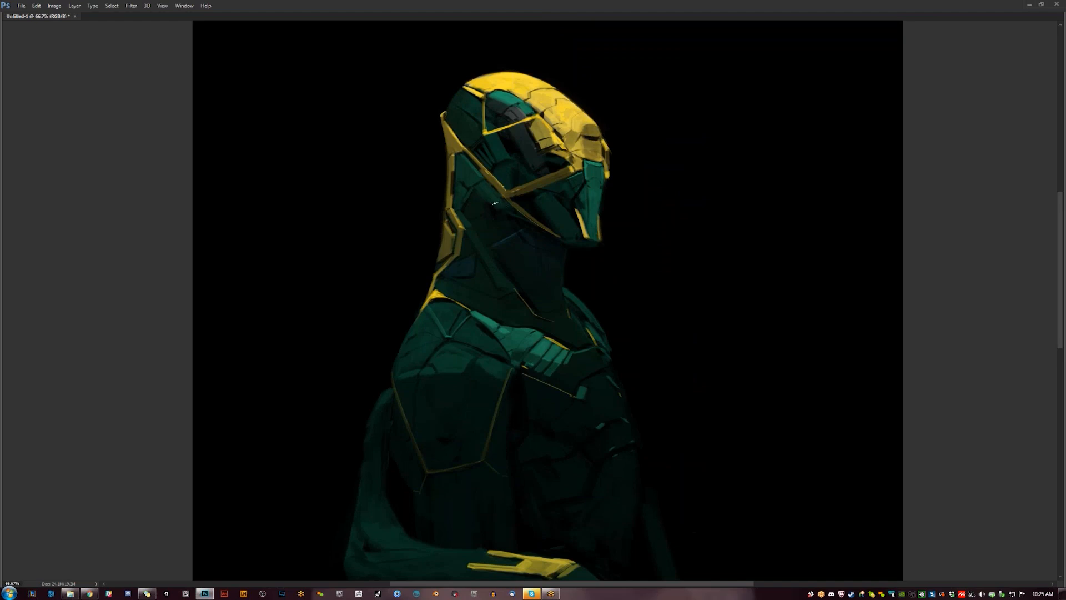
{"action": "key", "text": "ctrl+shift+h"}
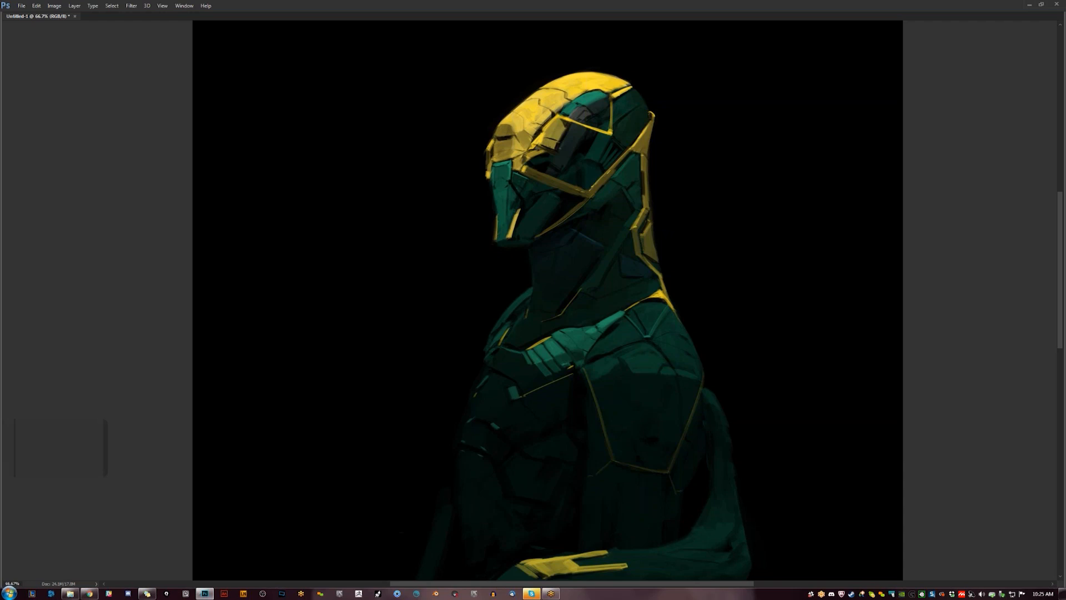
{"action": "key", "text": "ctrl+minus"}
{"action": "key", "text": "ctrl+minus"}
{"action": "key", "text": "ctrl+shift+h"}
{"action": "left_click", "coordinate": [521, 251]}
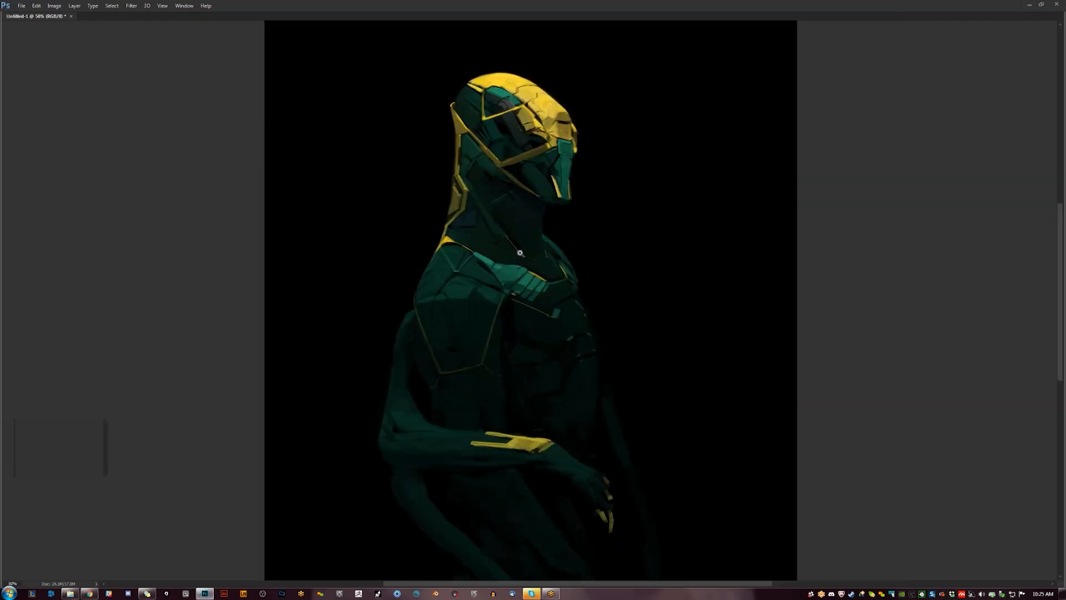
{"action": "key", "text": "ctrl+plus"}
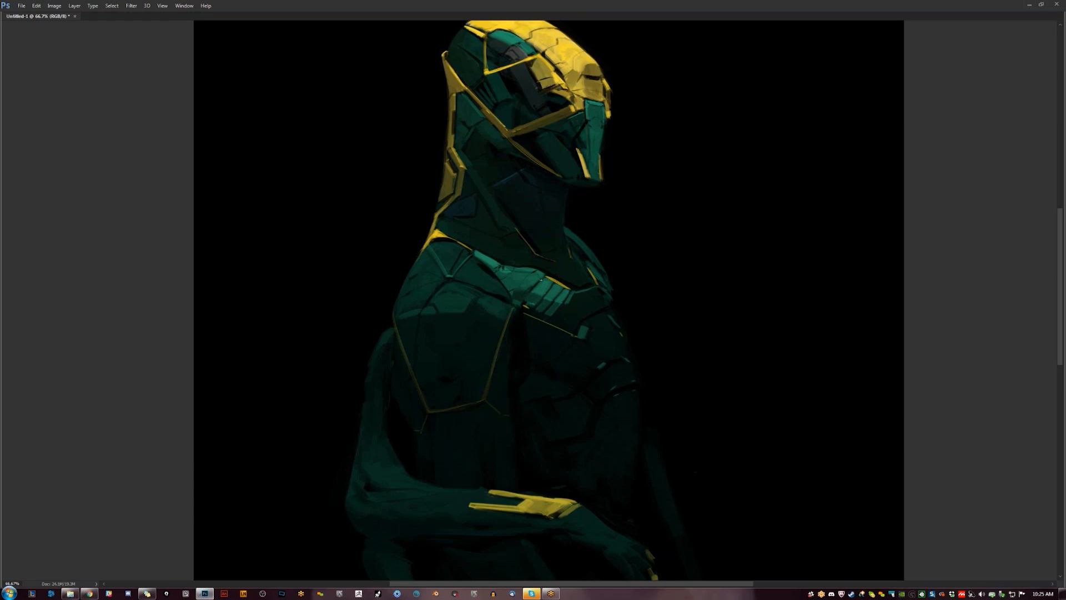
- Examine the jaw trim, collar and shoulder in both orientations, from close up to the full figure
{"action": "left_click", "coordinate": [587, 309], "text": "alt"}
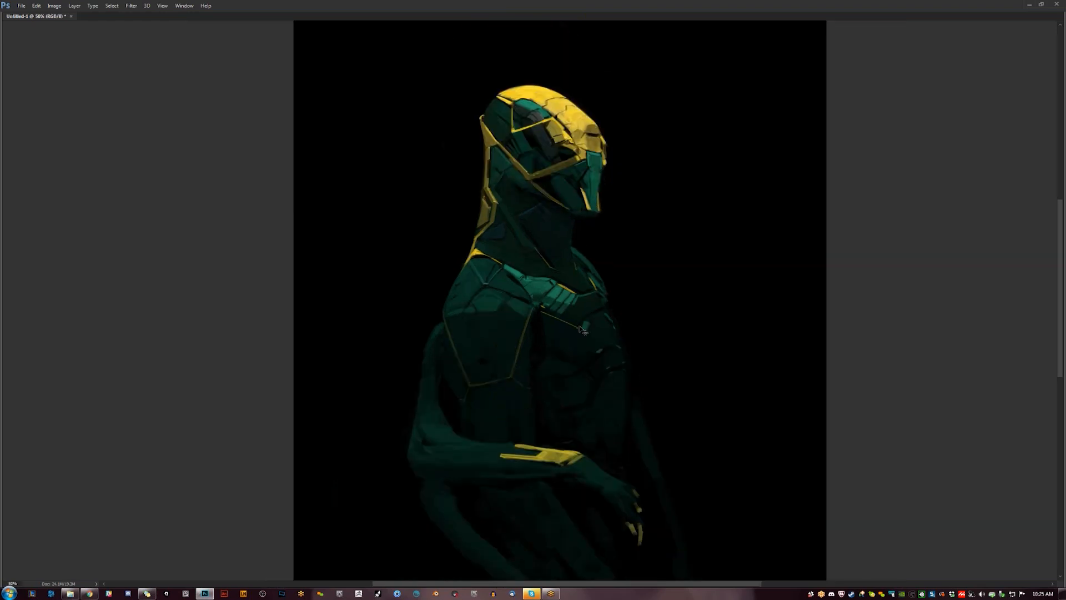
{"action": "key", "text": "ctrl+shift+h"}
{"action": "left_click", "coordinate": [537, 176]}
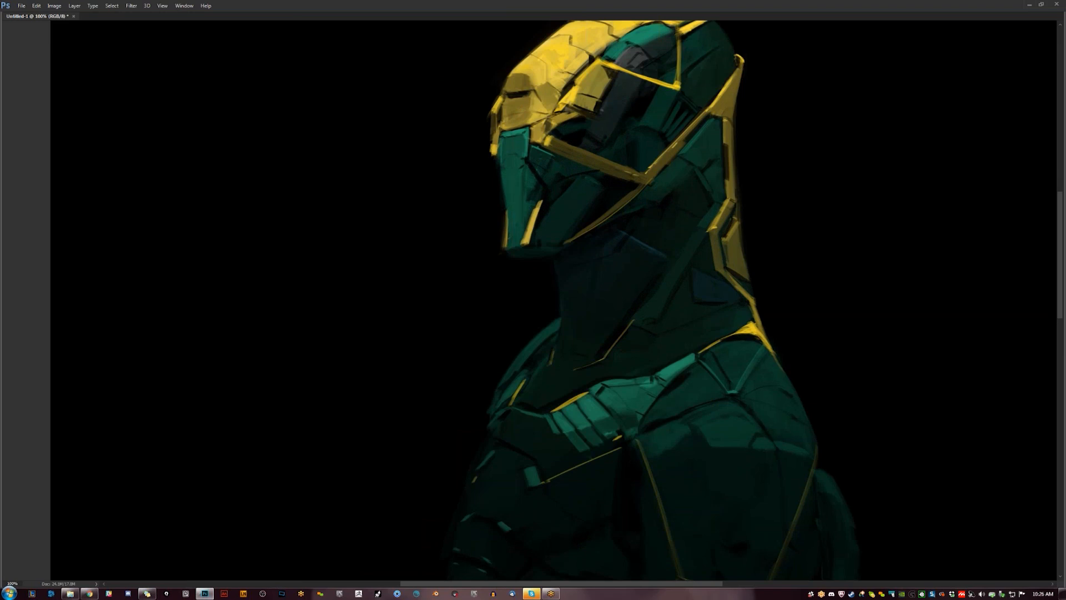
{"action": "left_click", "coordinate": [526, 262], "text": "alt"}
{"action": "left_click", "coordinate": [526, 262], "text": "alt"}
{"action": "left_click", "coordinate": [526, 262], "text": "alt"}
{"action": "key", "text": "ctrl+shift+h"}
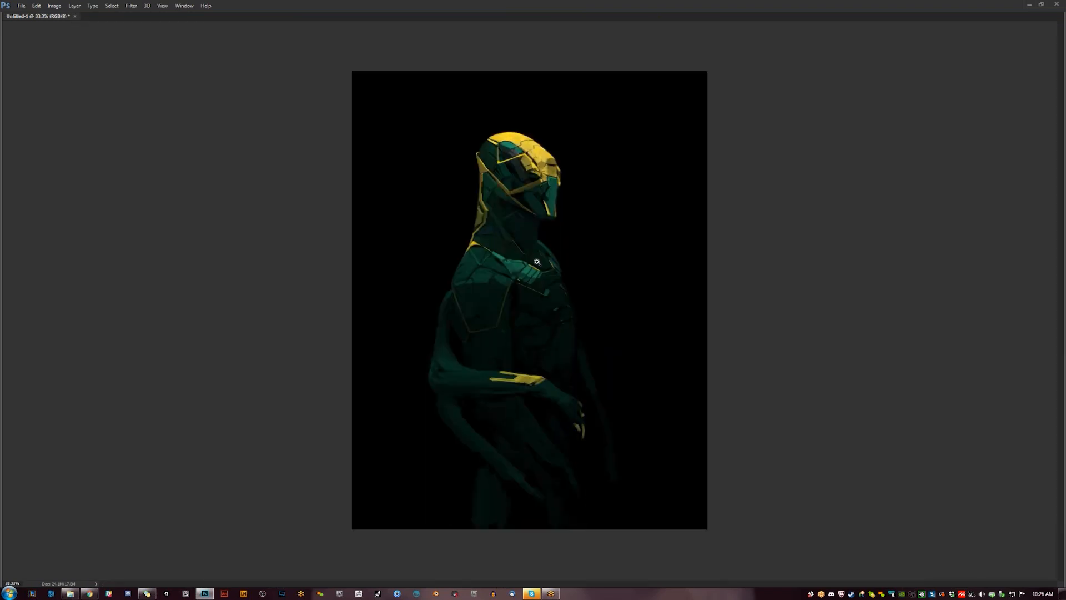
{"action": "left_click", "coordinate": [564, 272]}
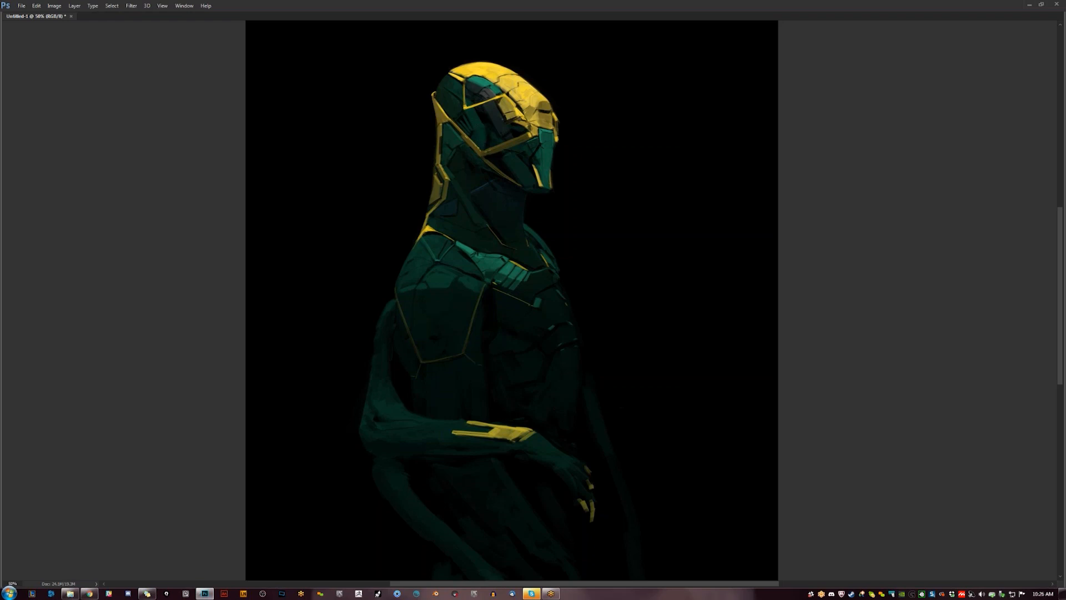
{"action": "key", "text": "ctrl+minus"}
{"action": "left_click", "coordinate": [554, 264]}
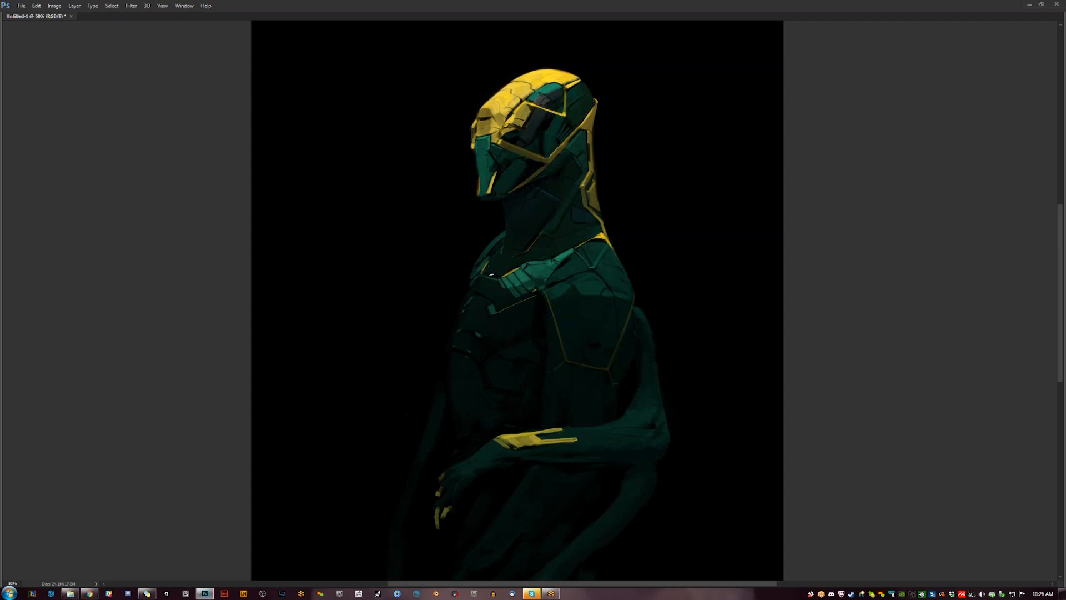
{"action": "left_click", "coordinate": [522, 290], "text": "alt"}
{"action": "key", "text": "ctrl+shift+h"}
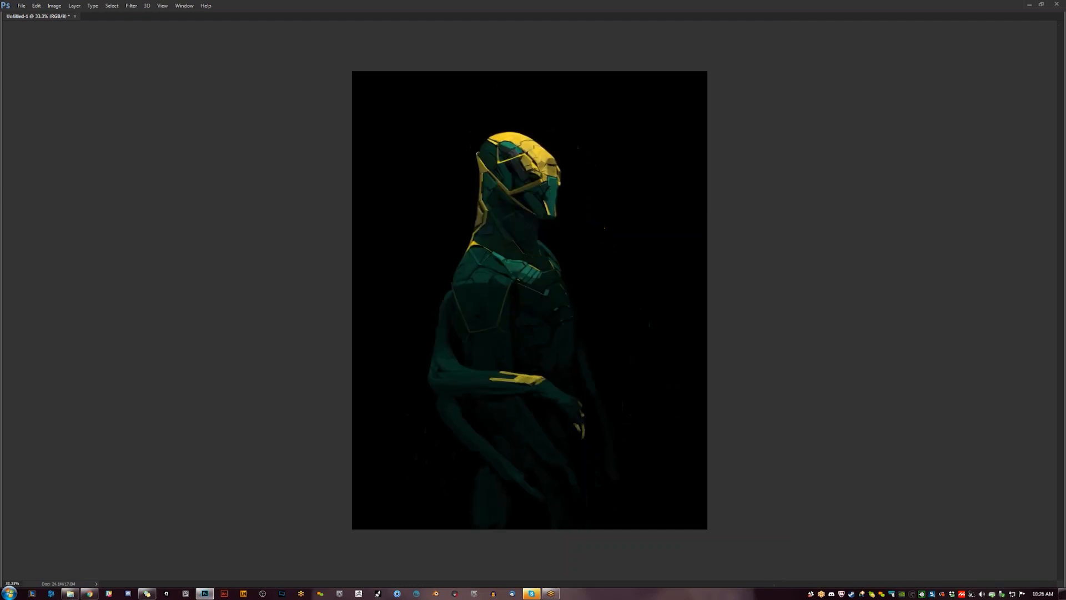
- Paint thin teal trim lines along the upper edges of the shoulder plate, checking them in both orientations
{"action": "left_click", "coordinate": [479, 276]}
{"action": "left_click", "coordinate": [480, 276]}
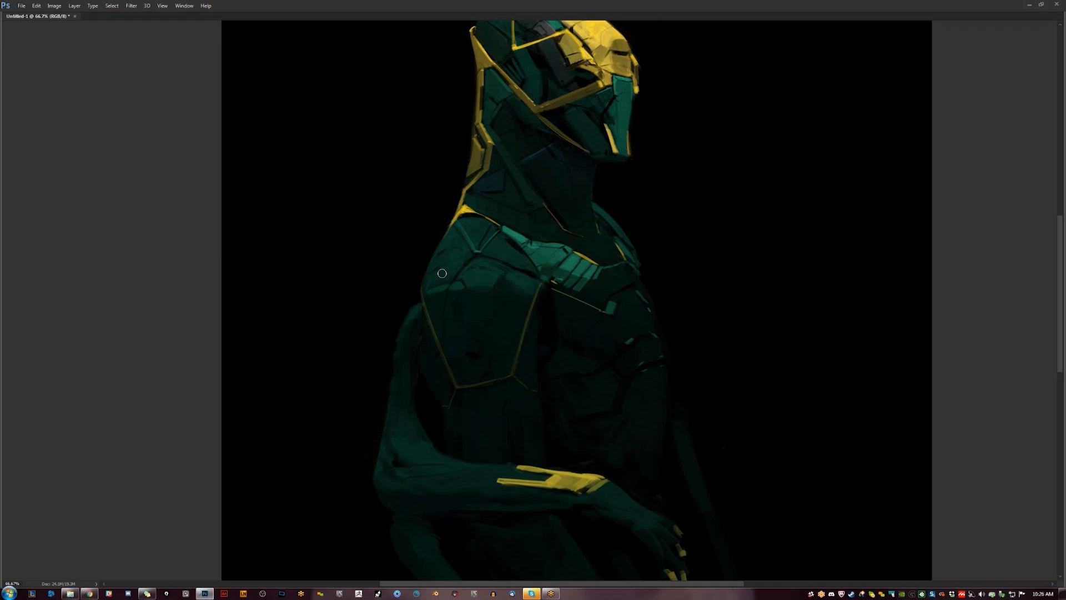
{"action": "left_click", "coordinate": [507, 321], "text": "alt"}
{"action": "left_click", "coordinate": [506, 322], "text": "alt"}
{"action": "left_click", "coordinate": [507, 321], "text": "alt"}
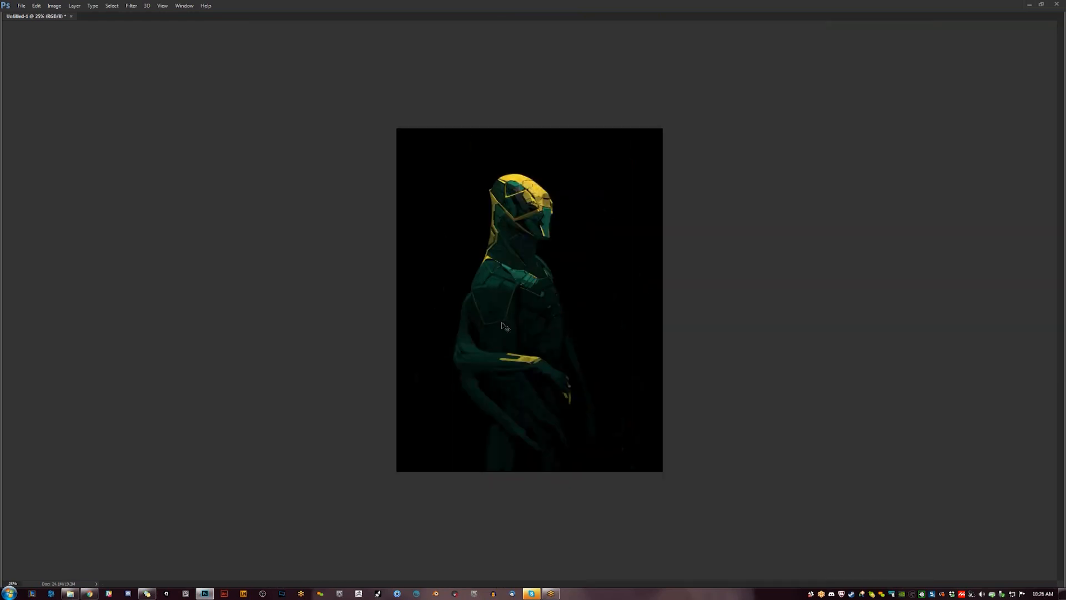
{"action": "key", "text": "ctrl+shift+h"}
{"action": "left_click", "coordinate": [571, 274]}
{"action": "left_click", "coordinate": [571, 274]}
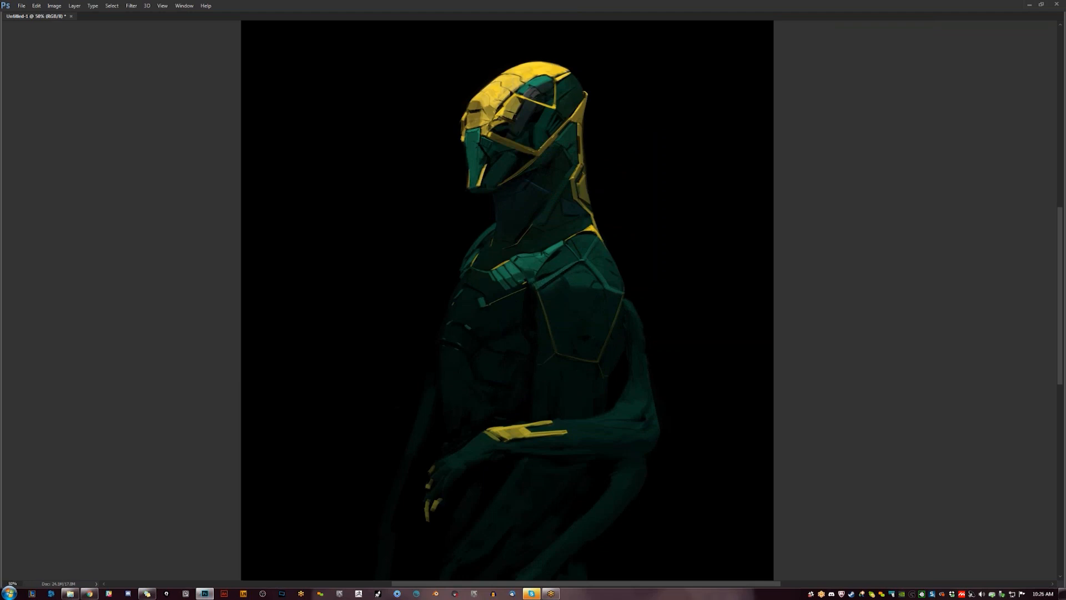
{"action": "left_click", "coordinate": [569, 300], "text": "alt"}
{"action": "left_click", "coordinate": [568, 301], "text": "alt"}
- Flip the canvas back to check the full figure and restore the interface panels
{"action": "key", "text": "ctrl+shift+h"}
{"action": "left_click", "coordinate": [553, 332]}
{"action": "key", "text": "f"}
{"action": "key", "text": "f"}
{"action": "key", "text": "f"}
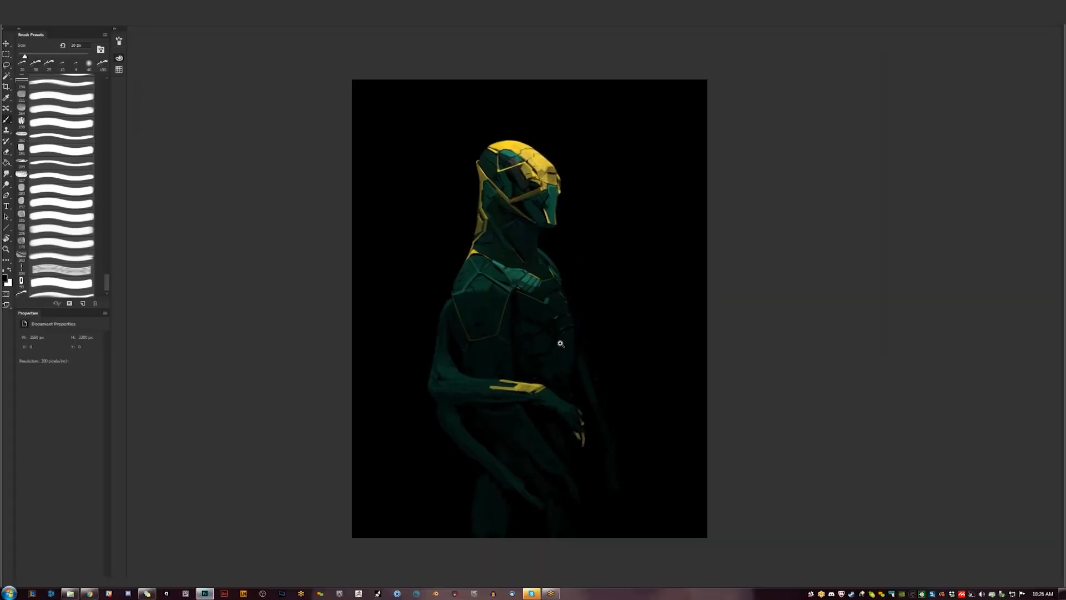
{"action": "key", "text": "f"}
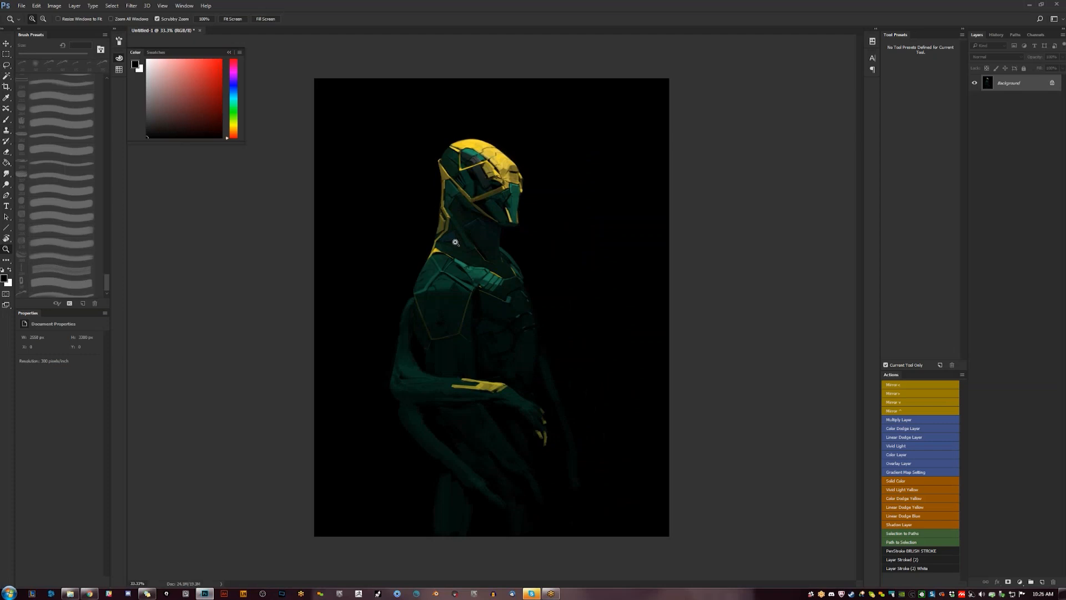
- Paint a narrow dark yellow plate on the elbow with the 20 px brush, refining it with sampled darker tones and black
{"action": "key", "text": "F2"}
{"action": "key", "text": "b"}
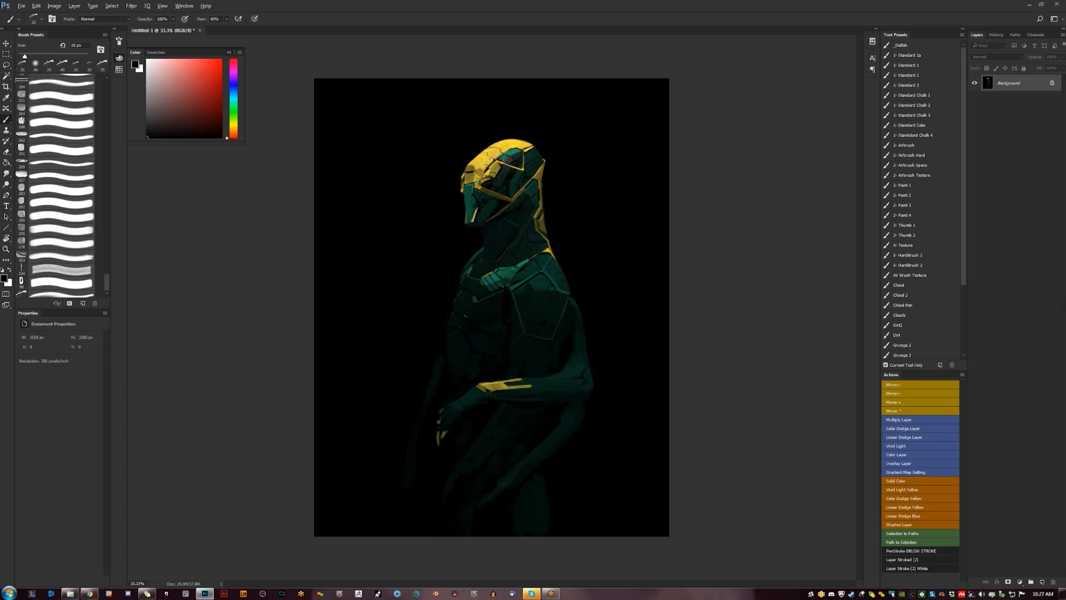
{"action": "left_click", "coordinate": [550, 252], "text": "alt"}
{"action": "left_click_drag", "start_coordinate": [587, 391], "coordinate": [588, 368]}
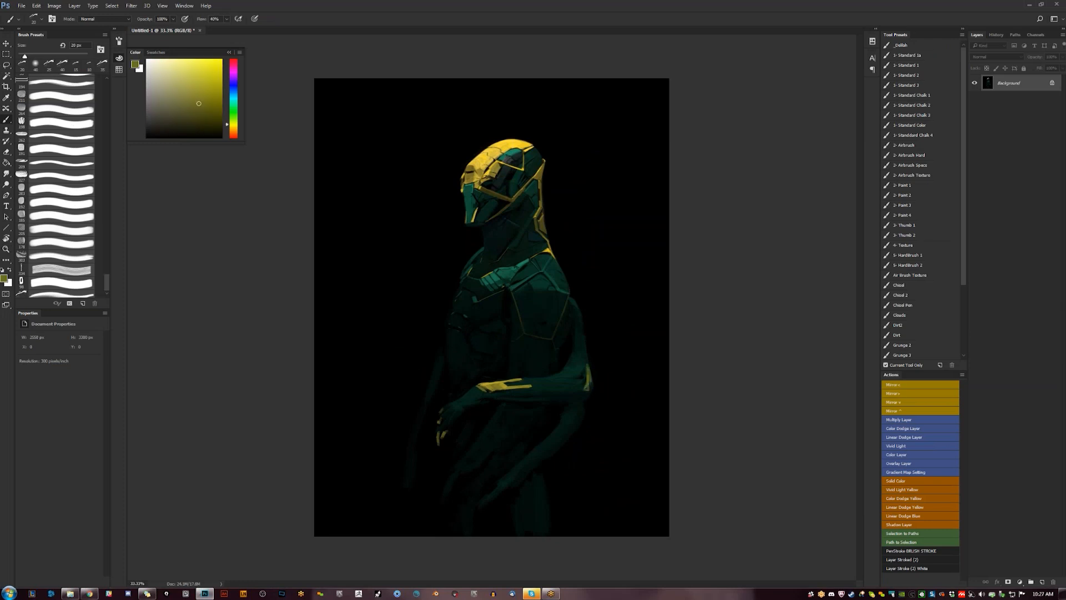
{"action": "left_click", "coordinate": [588, 379], "text": "alt"}
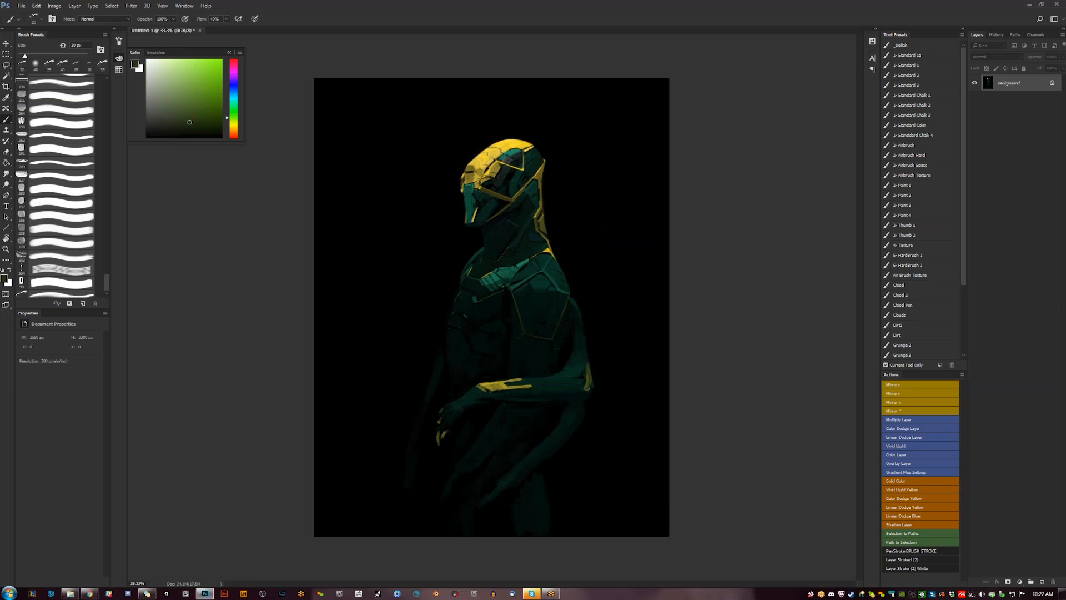
{"action": "left_click", "coordinate": [587, 386], "text": "alt"}
{"action": "key", "text": "d"}
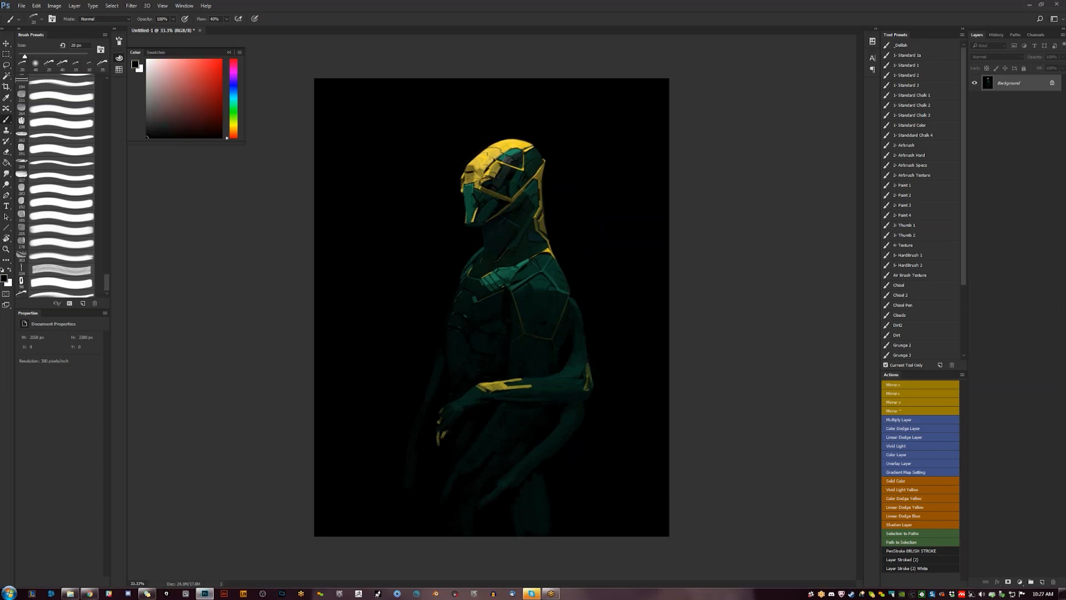
{"action": "key", "text": "F2"}
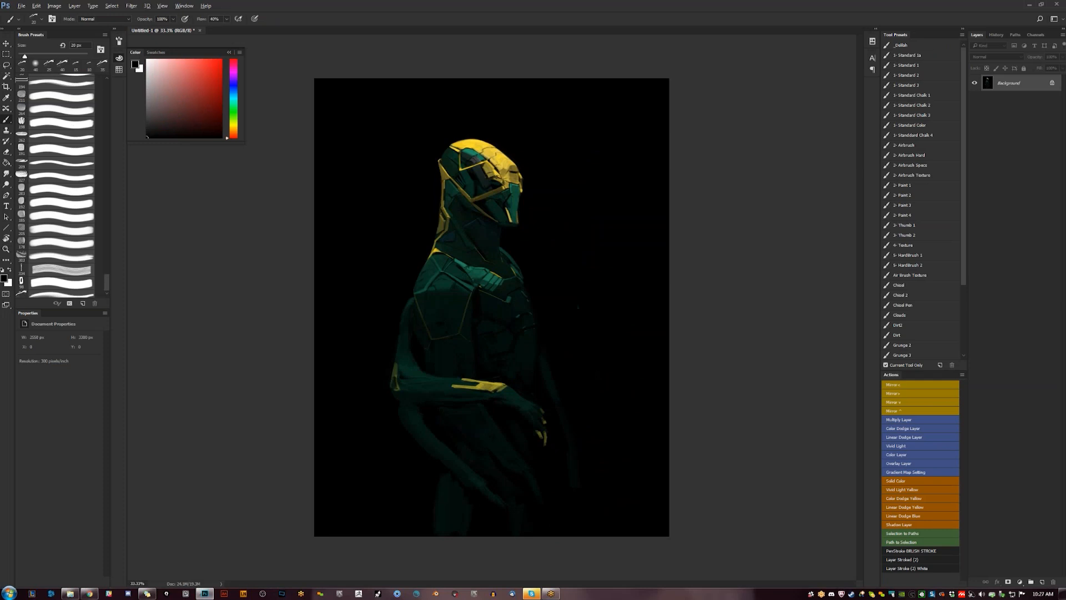
- Touch up the narrow elbow plate with sampled dark yellow, trim its outer edge with black, and check the figure mirrored
{"action": "left_click", "coordinate": [495, 388], "text": "alt"}
{"action": "key", "text": "bracketright"}
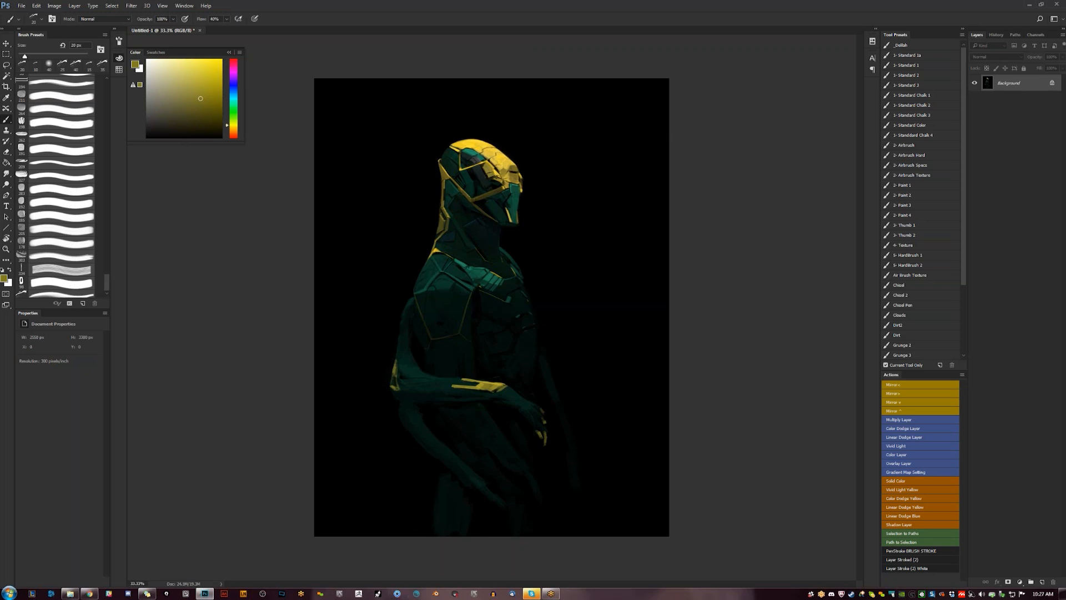
{"action": "mouse_move", "coordinate": [393, 371]}
{"action": "left_mouse_down"}
{"action": "mouse_move", "coordinate": [396, 354]}
{"action": "mouse_move", "coordinate": [392, 376]}
{"action": "left_mouse_up"}
{"action": "key", "text": "d"}
{"action": "left_click", "coordinate": [390, 373], "text": "alt"}
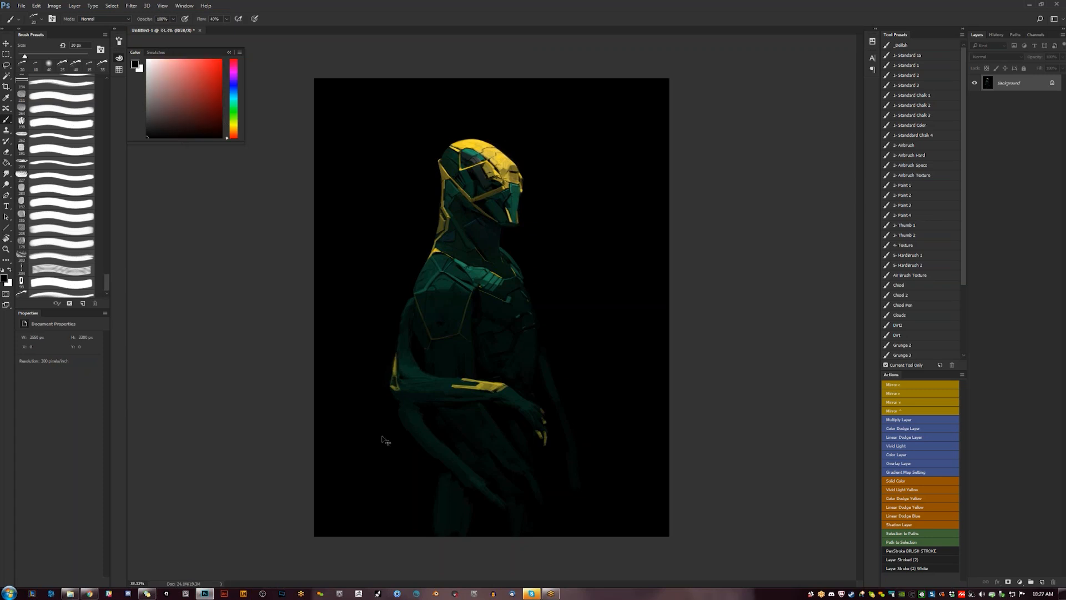
{"action": "key", "text": "F2"}
{"action": "key", "text": "Tab"}
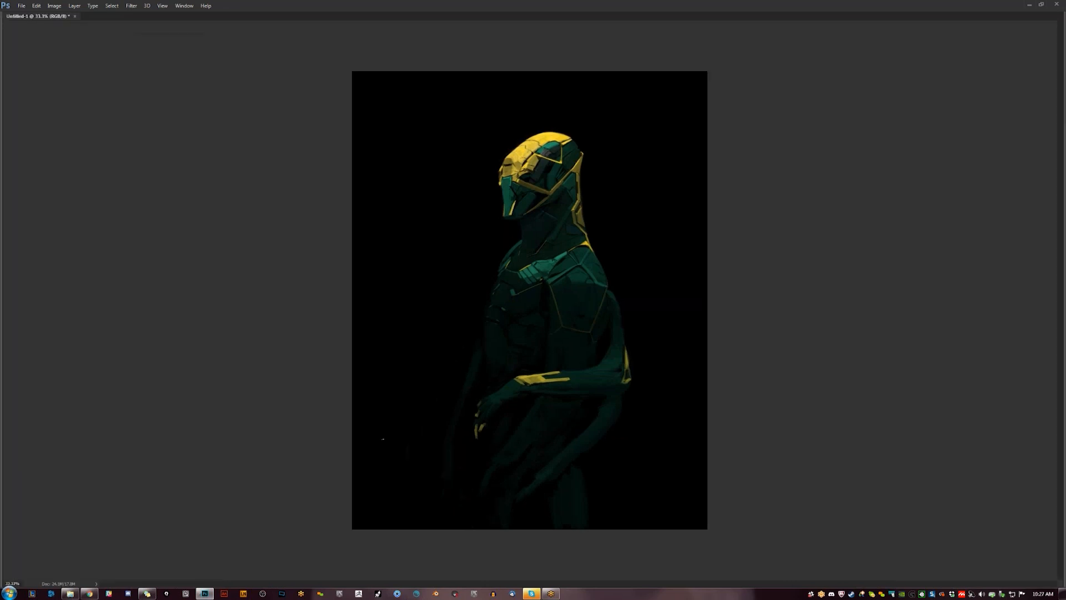
{"action": "key", "text": "F2"}
{"action": "key", "text": "Tab"}
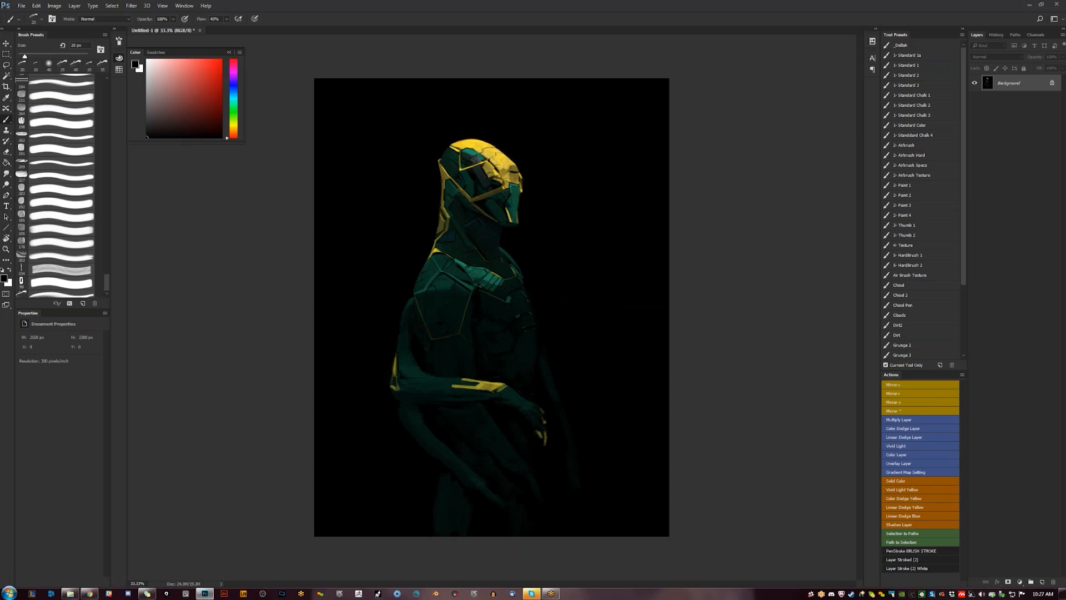
- Paint the hands of the lower and far arms in sampled dark teal with a 40 px brush, and mirror the canvas
{"action": "left_click", "coordinate": [520, 399], "text": "alt"}
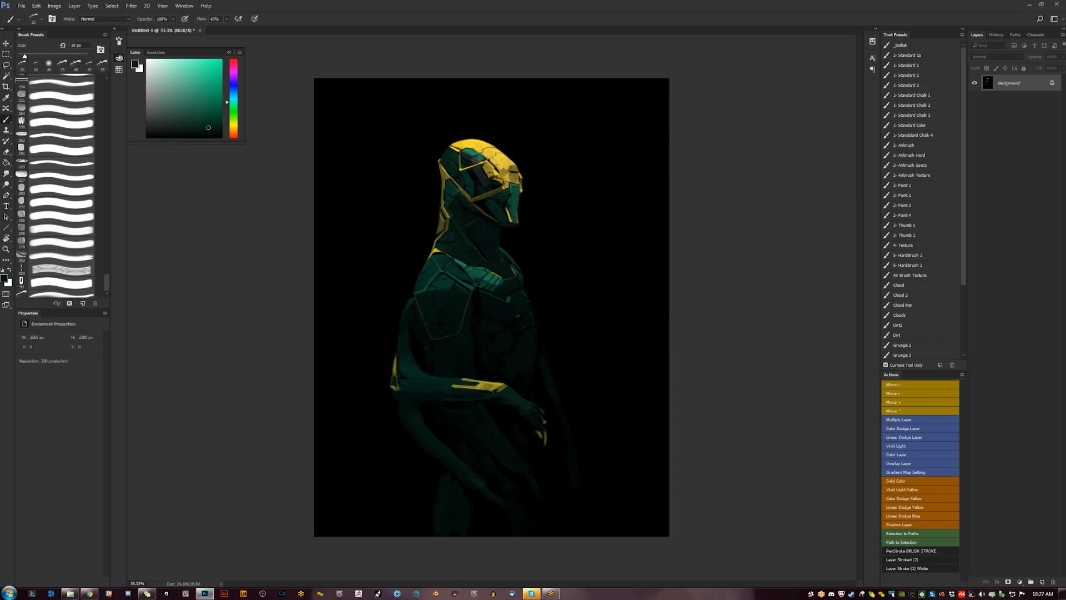
{"action": "key", "text": "bracketright"}
{"action": "key", "text": "bracketright"}
{"action": "key", "text": "bracketright"}
{"action": "key", "text": "bracketright"}
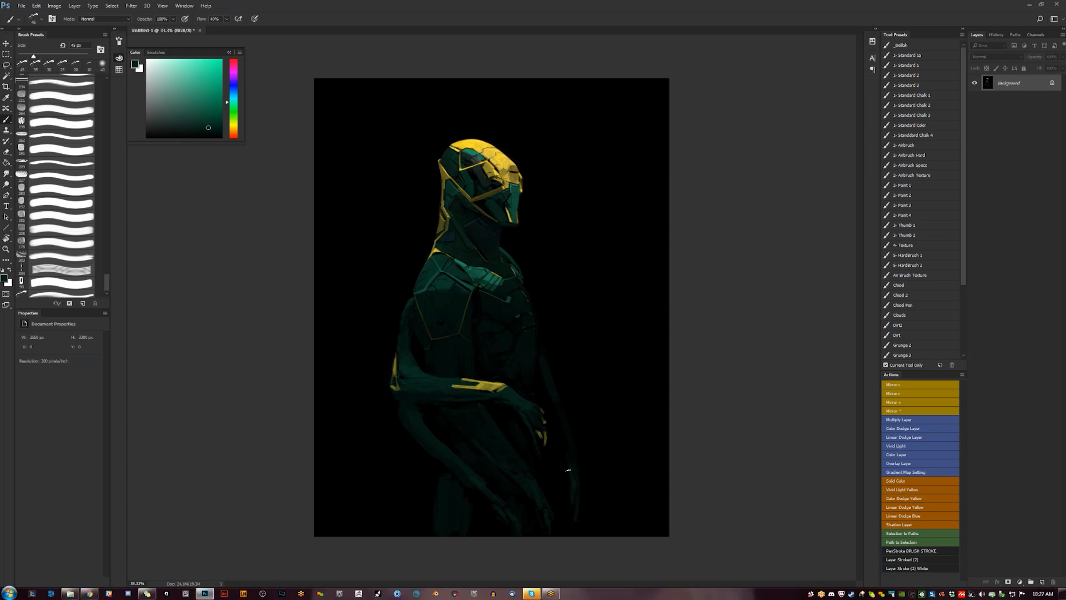
{"action": "key", "text": "ctrl+shift+h"}
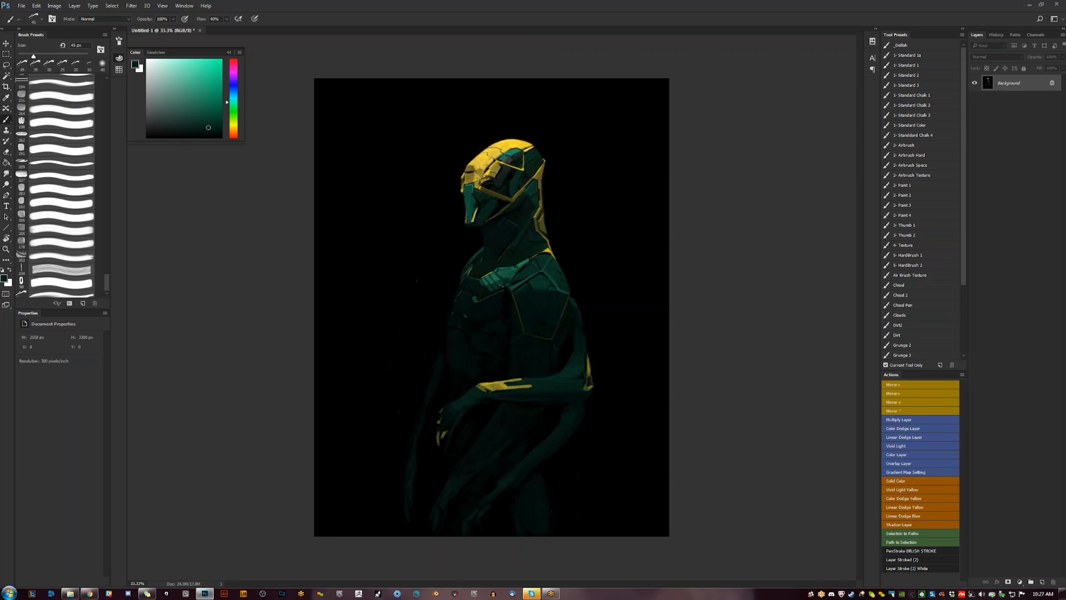
- Paint a small brighter teal highlight on the upper rear of the helmet with the 25 px brush, sampling darker teal beside it
{"action": "left_click", "coordinate": [494, 188], "text": "ctrl"}
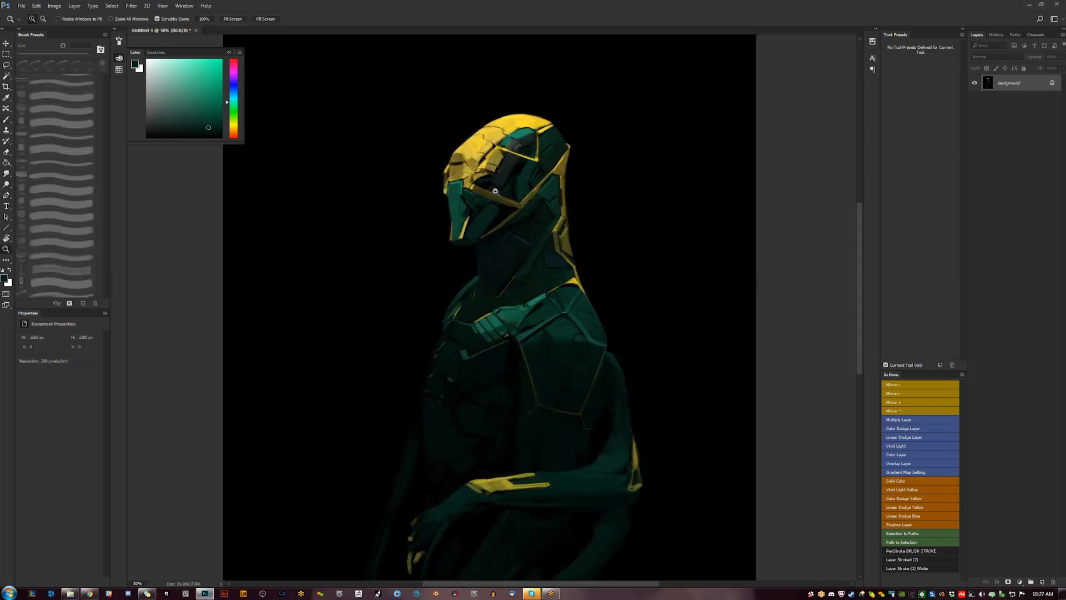
{"action": "left_click", "coordinate": [494, 188], "text": "ctrl"}
{"action": "left_click", "coordinate": [204, 95]}
{"action": "key", "text": "bracketleft"}
{"action": "key", "text": "bracketleft"}
{"action": "key", "text": "bracketleft"}
{"action": "left_click_drag", "start_coordinate": [563, 115], "coordinate": [578, 109]}
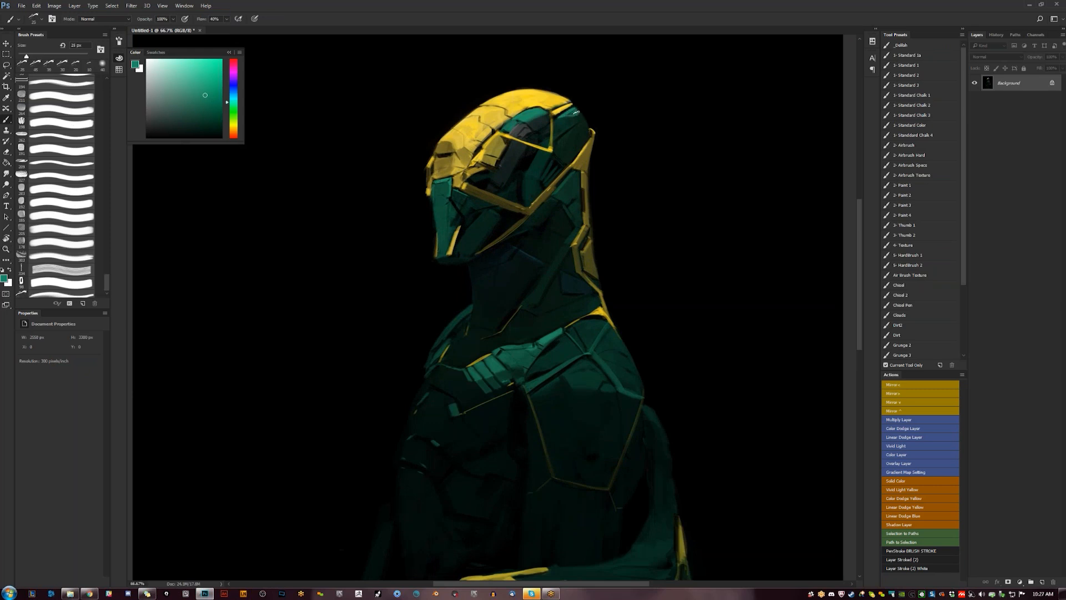
{"action": "left_click", "coordinate": [575, 113], "text": "alt"}
- Flip the canvas back and view the full figure in full screen with the panels hidden
{"action": "left_click", "coordinate": [578, 119], "text": "alt"}
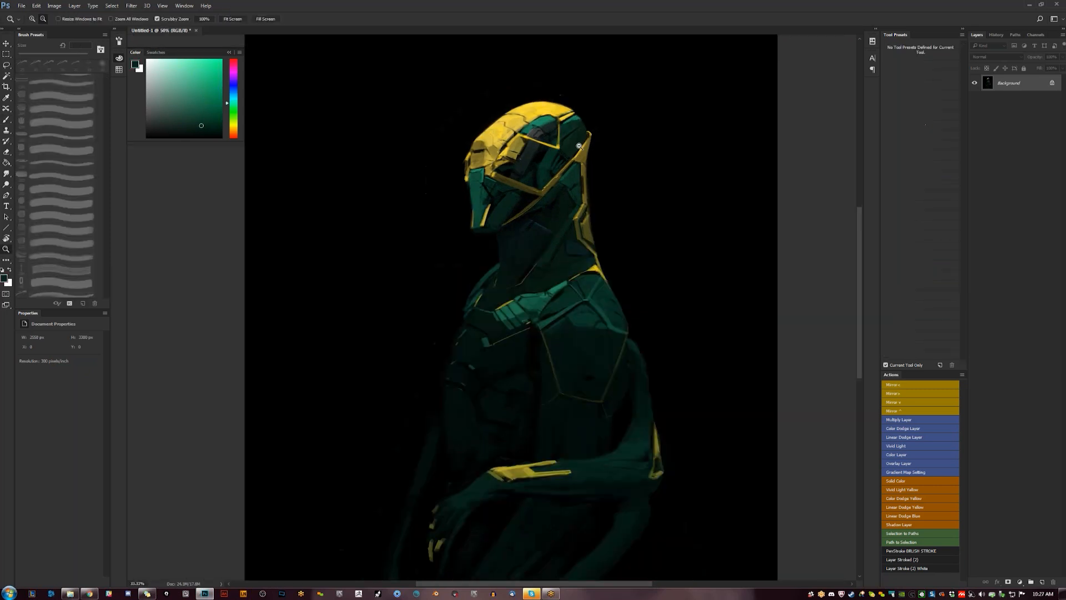
{"action": "left_click", "coordinate": [578, 119], "text": "alt"}
{"action": "key", "text": "ctrl+shift+h"}
{"action": "key", "text": "Tab"}
{"action": "key", "text": "f"}
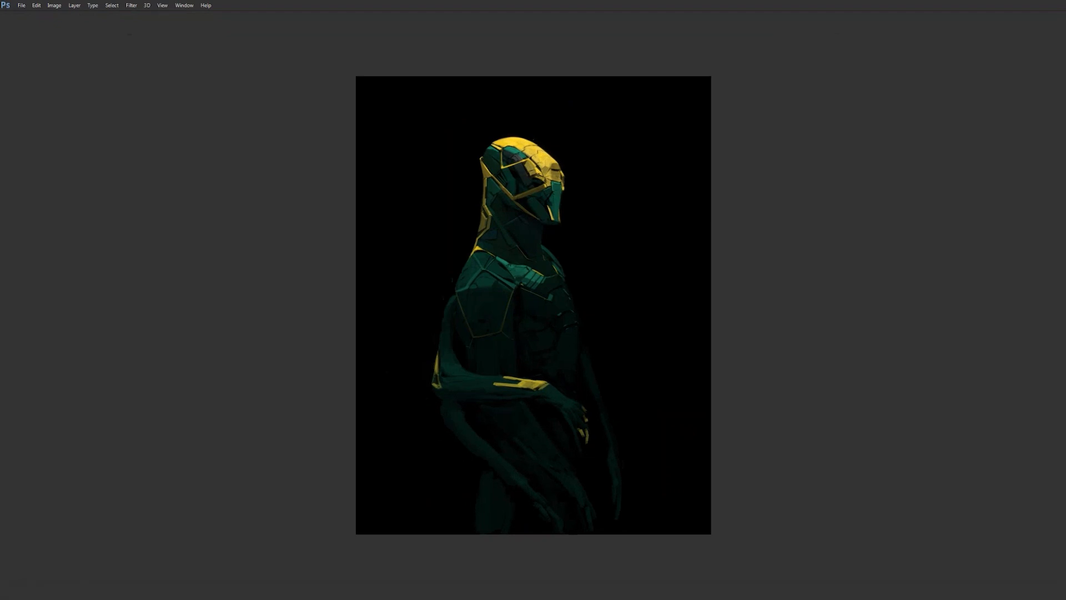